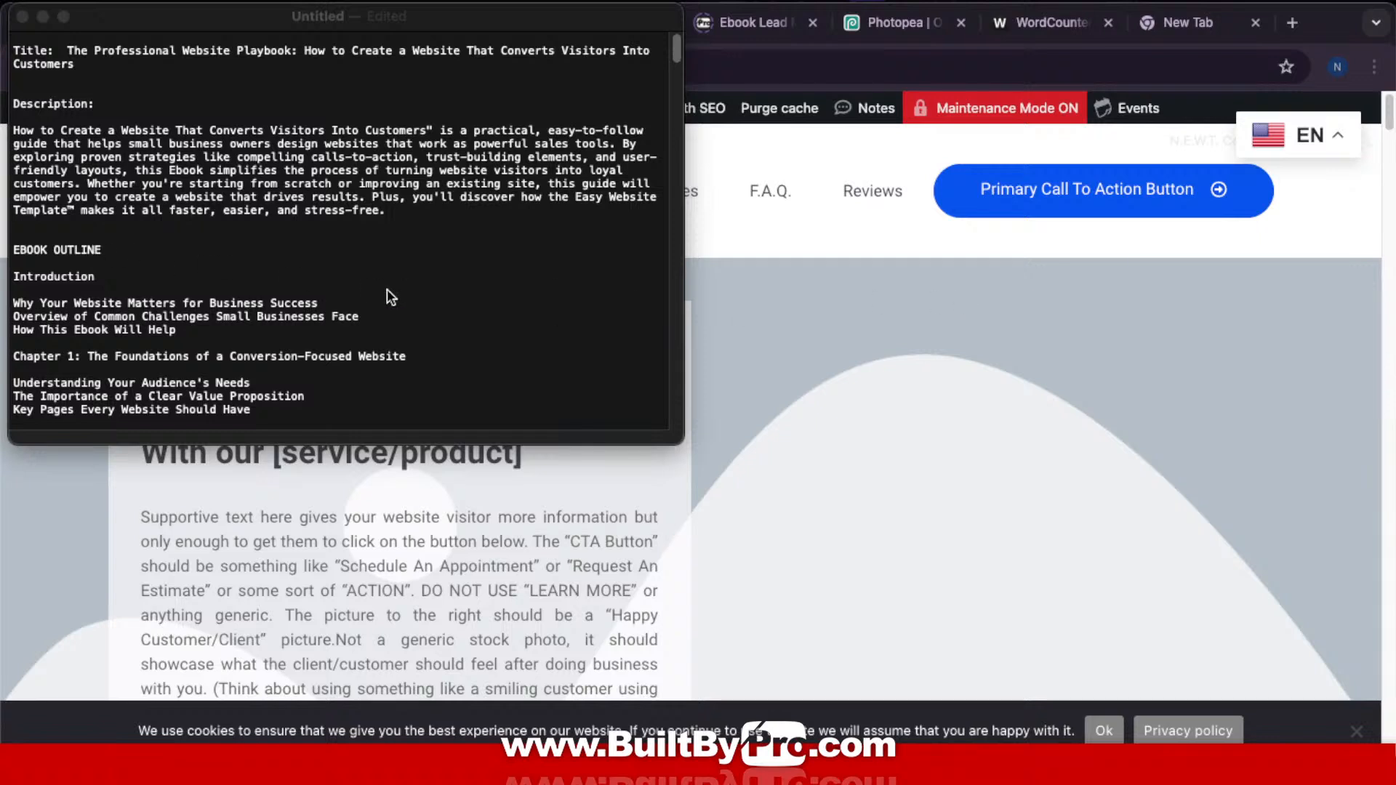
# Step: Bring the ebook text in TextEdit to the front, enlarge its window, and review the outline and chapter content
pyautogui.scroll(-2, 387, 289)
pyautogui.click(674, 447)
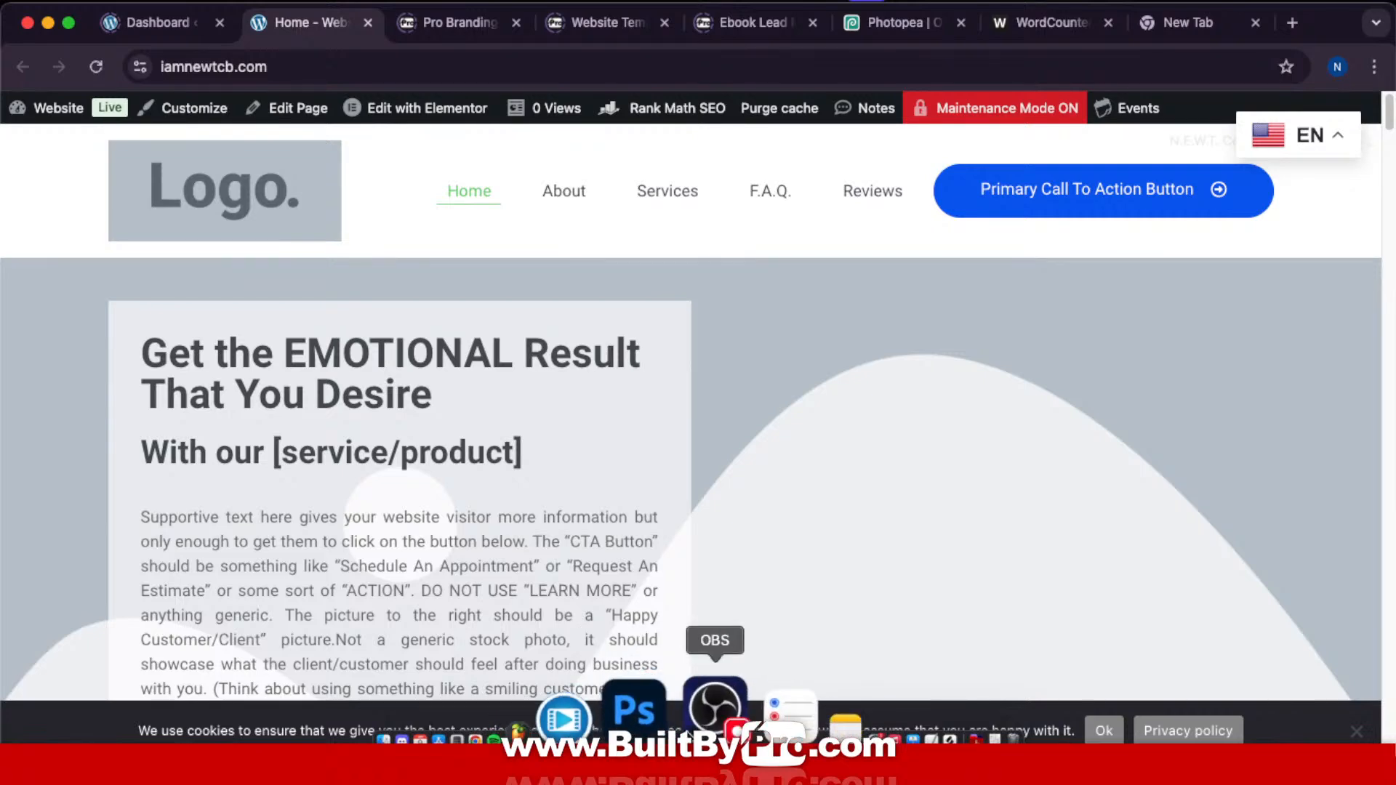
pyautogui.click(731, 721)
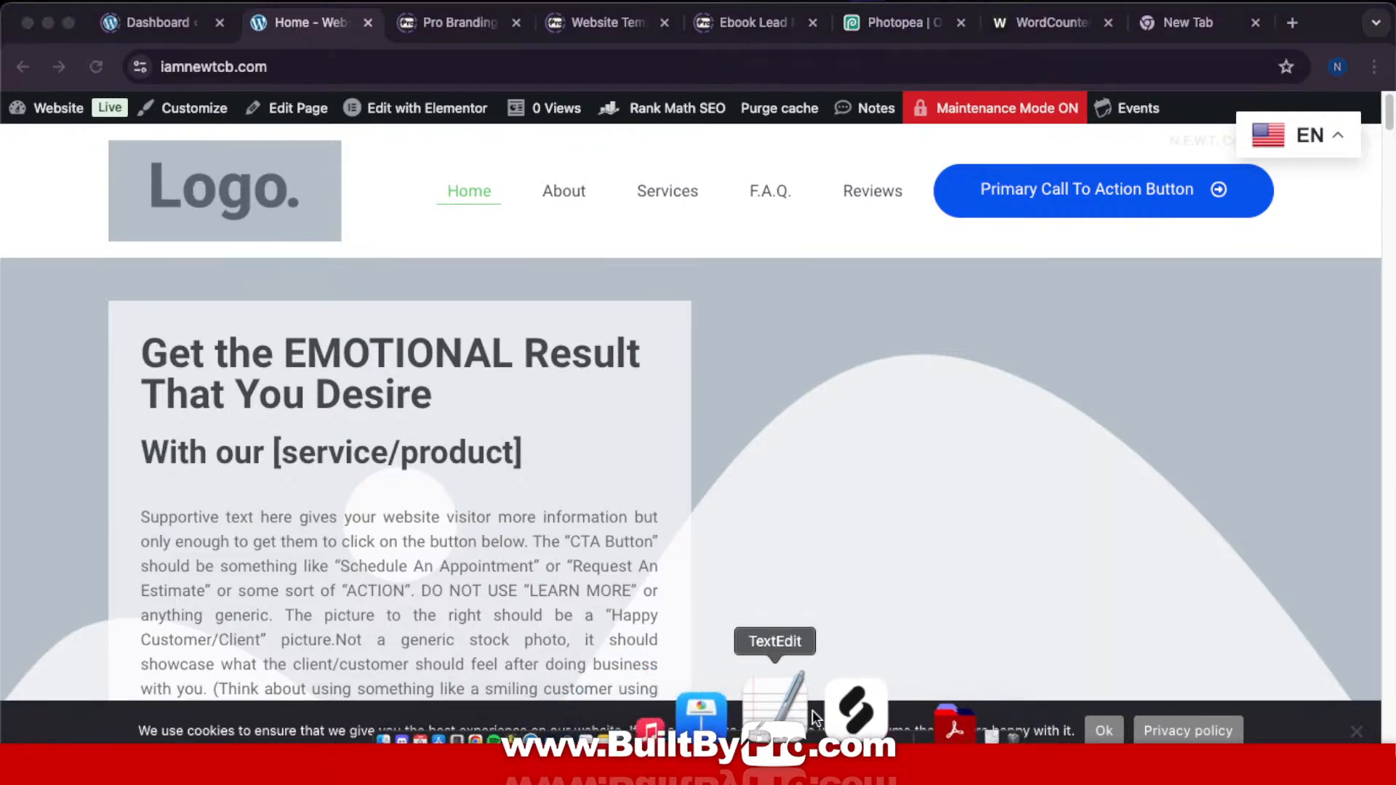
pyautogui.click(811, 710)
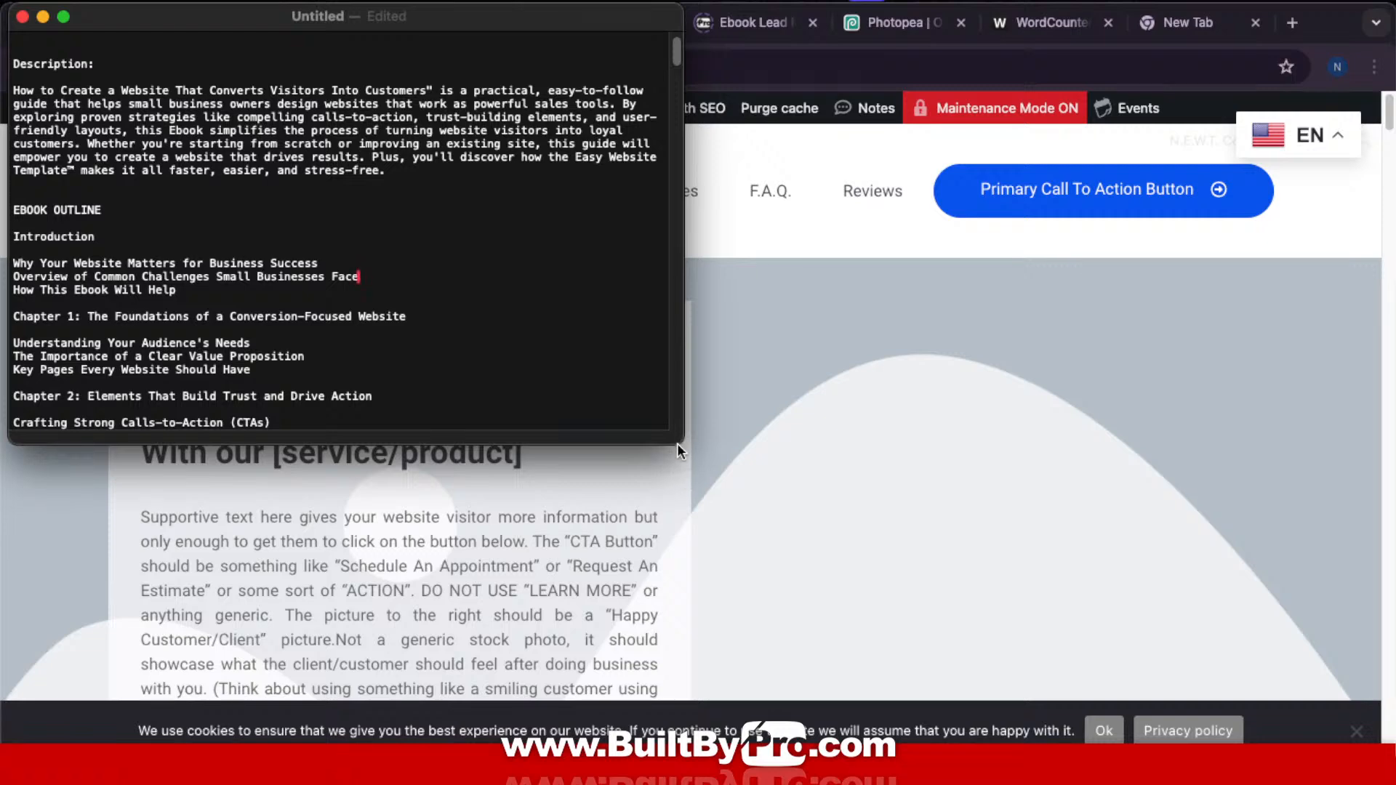
pyautogui.moveTo(675, 444); pyautogui.dragTo(712, 734)
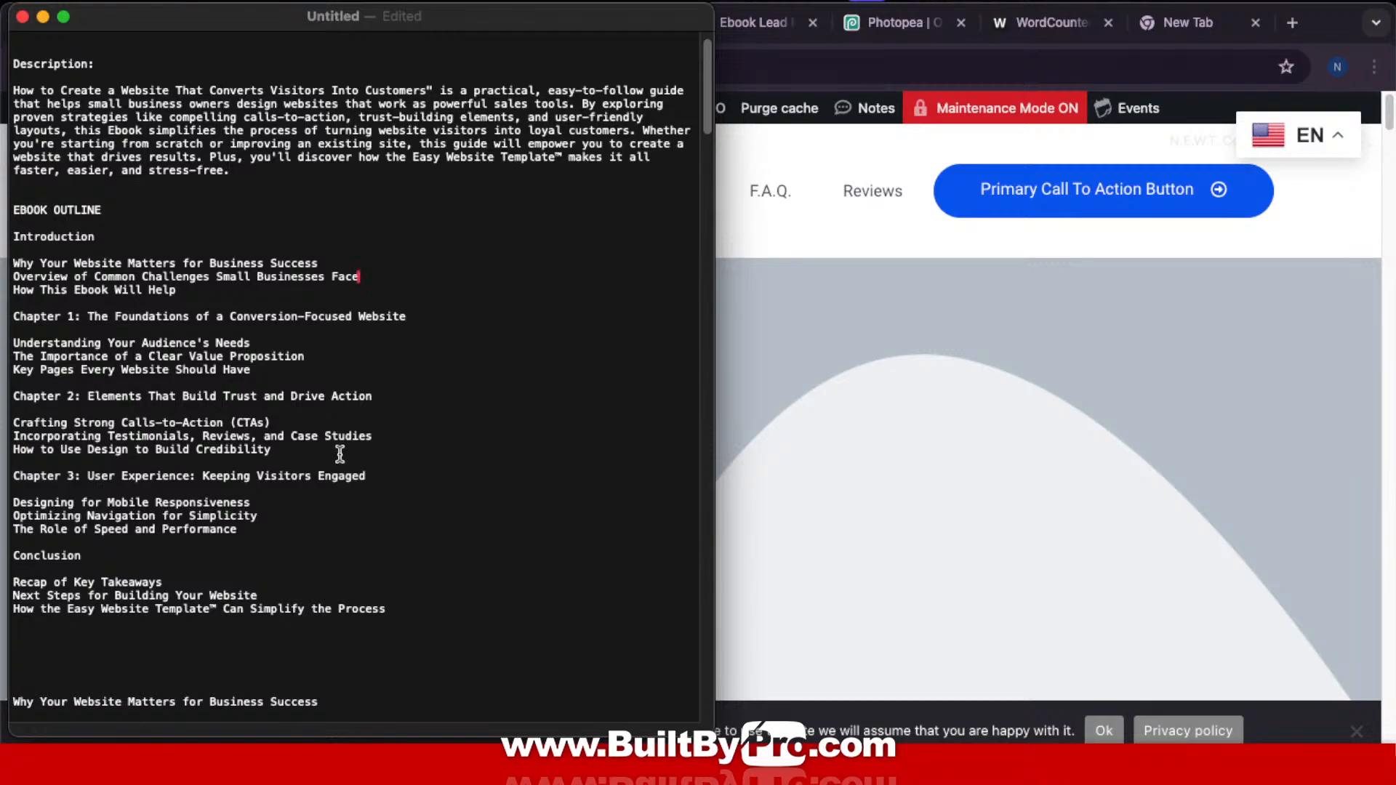
pyautogui.scroll(-20, 335, 453)
pyautogui.scroll(-20, 338, 453)
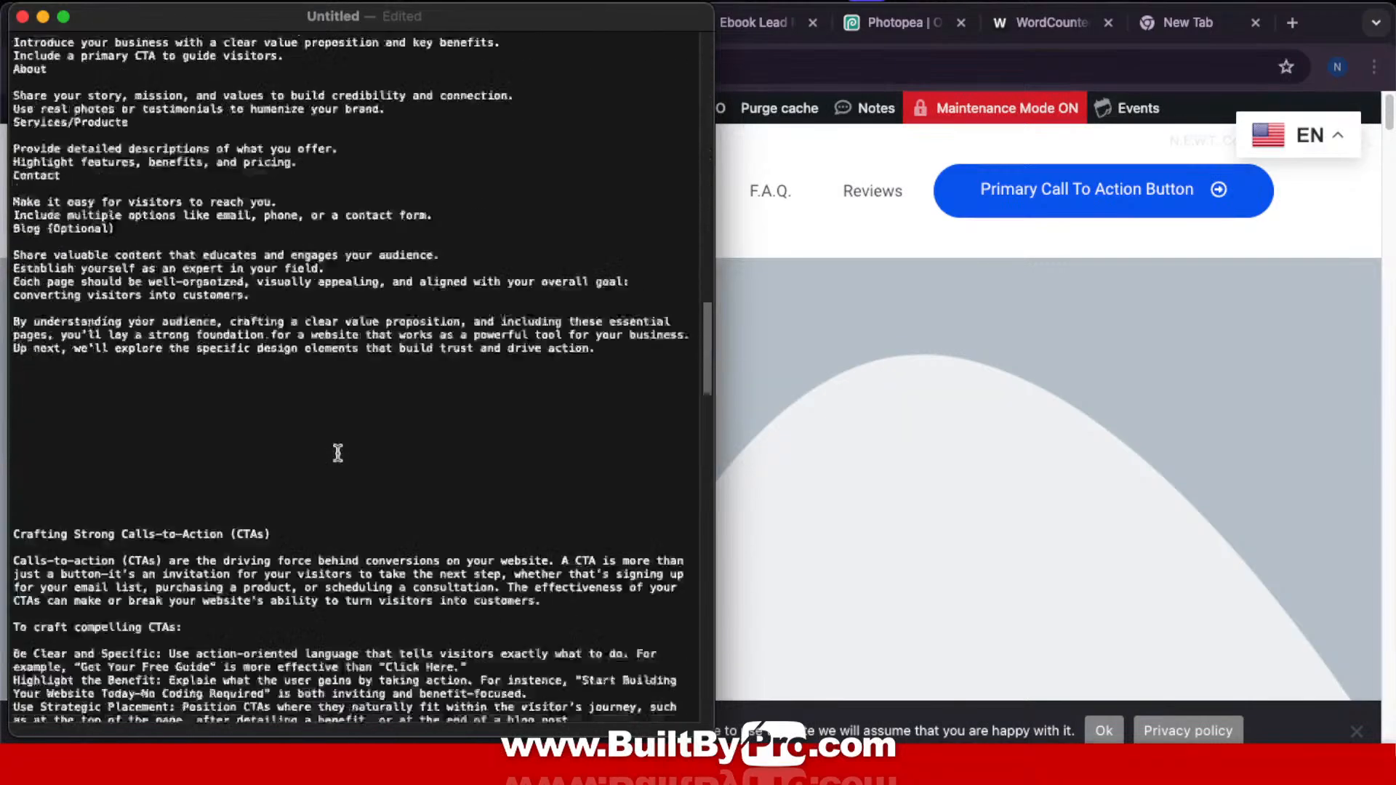
pyautogui.scroll(-10, 338, 455)
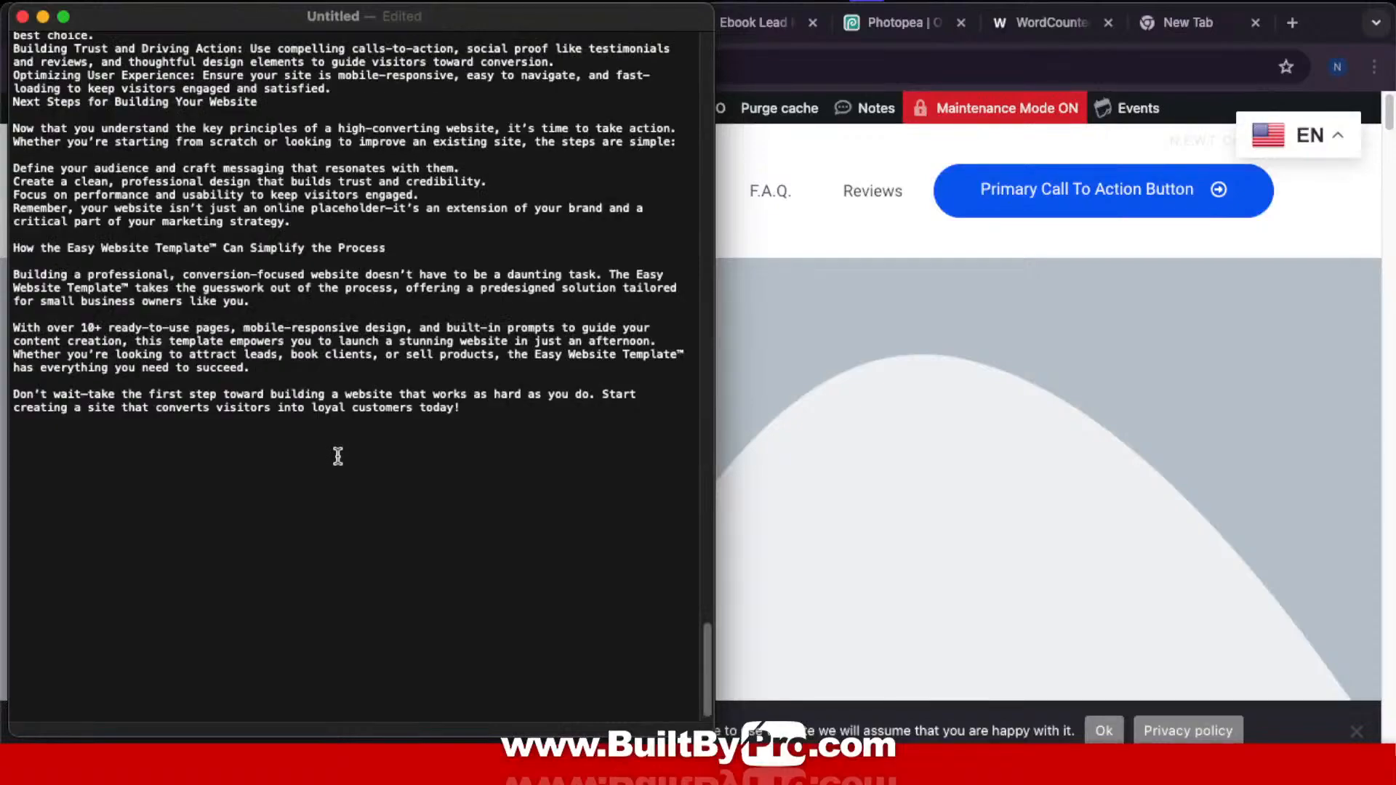
pyautogui.scroll(20, 338, 456)
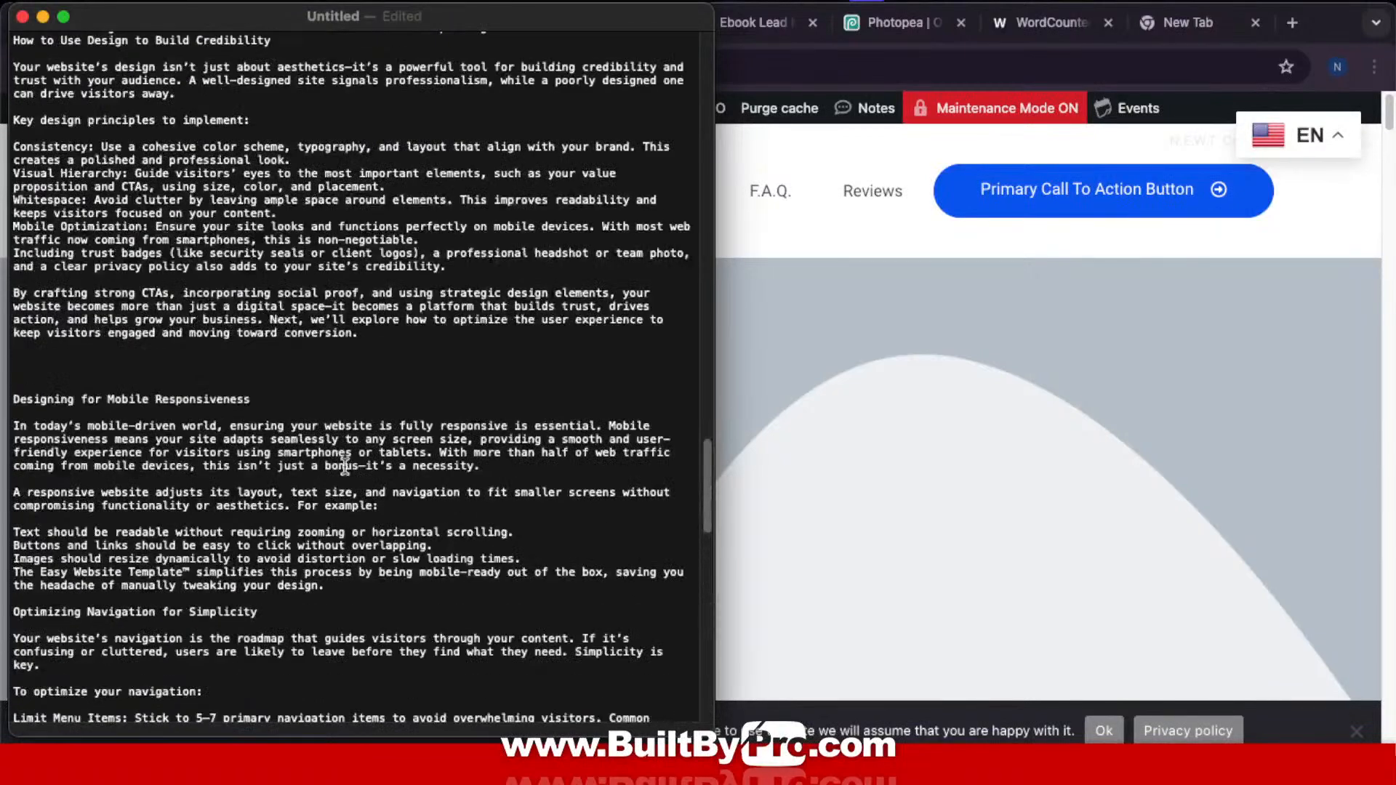
# Step: Switch to Photopea in the browser and start exporting the ebook cover as a JPG
pyautogui.click(906, 290)
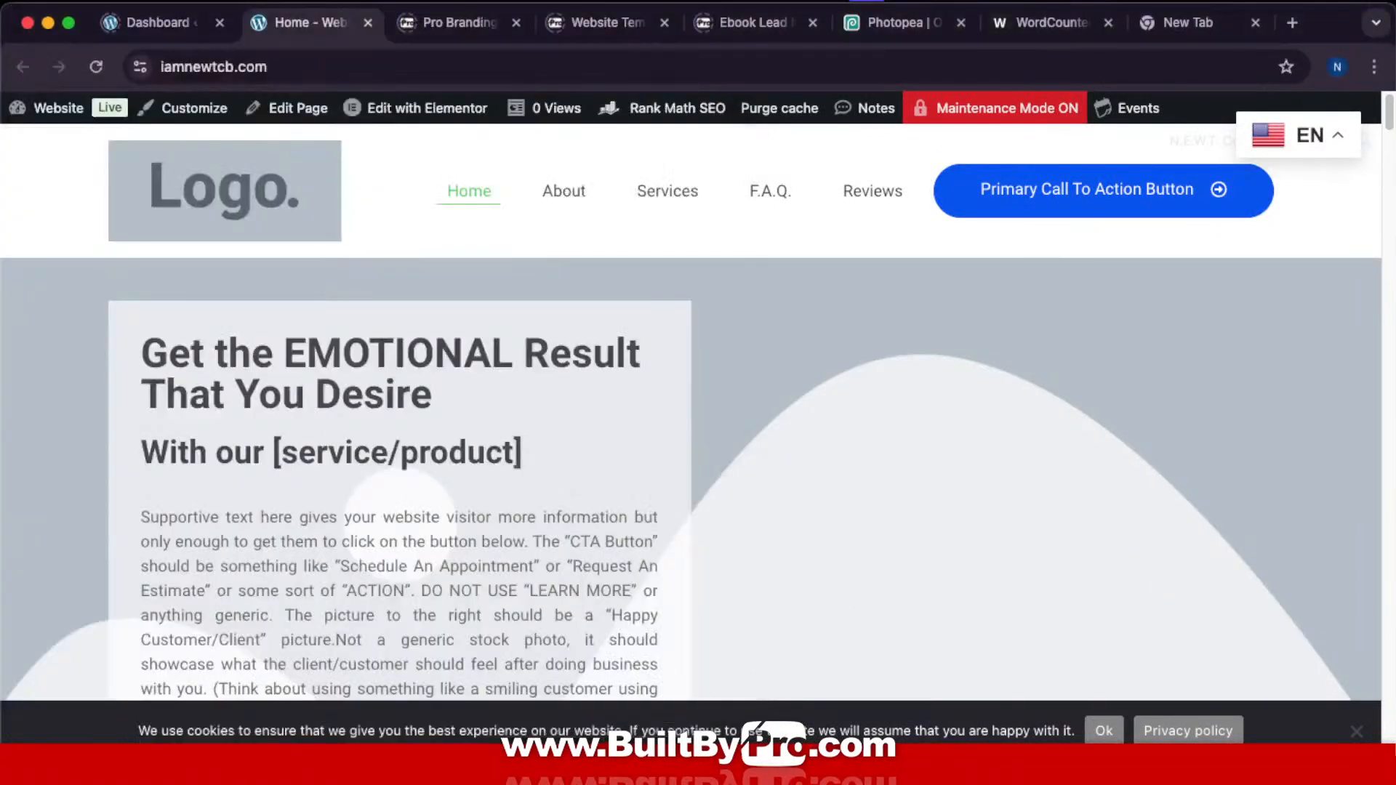
pyautogui.click(909, 29)
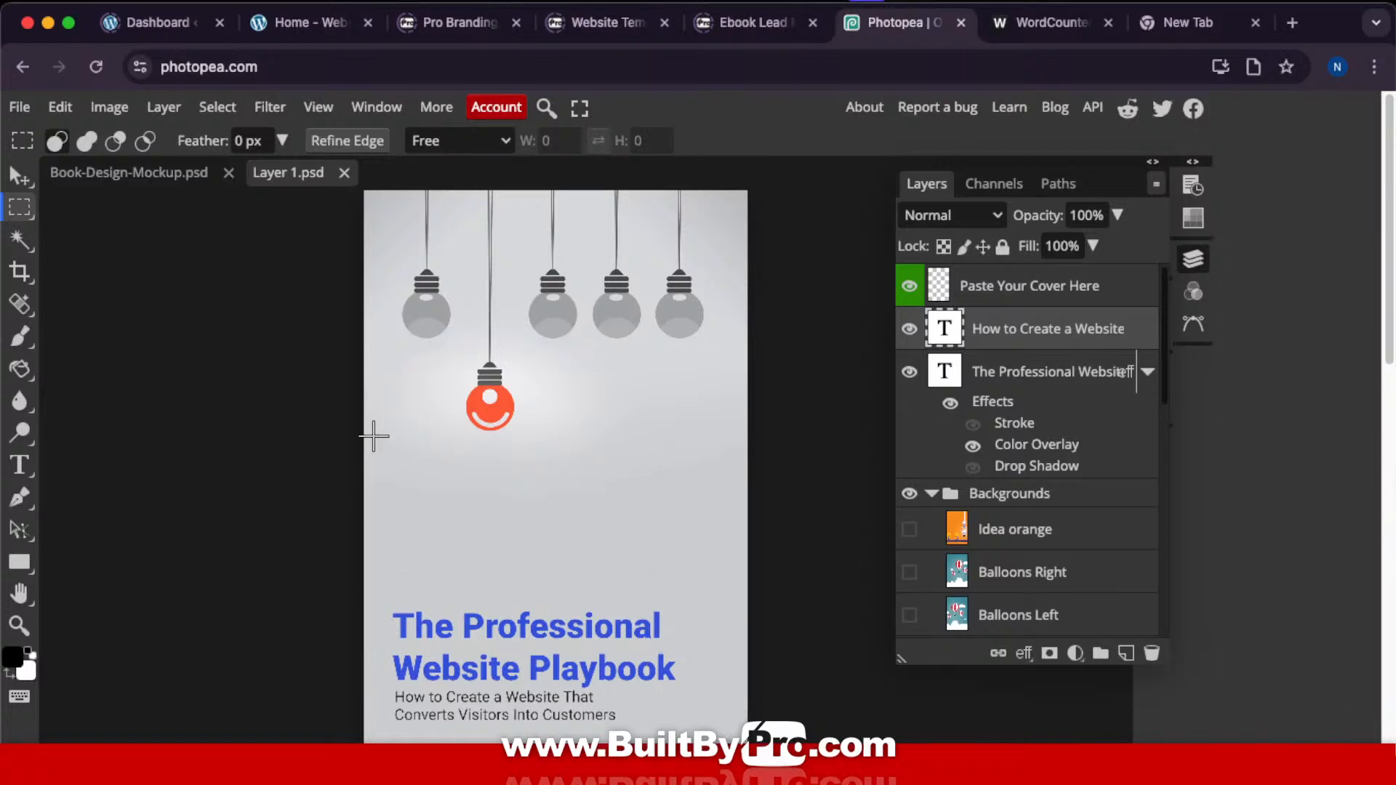
pyautogui.click(26, 107)
pyautogui.moveTo(95, 406)
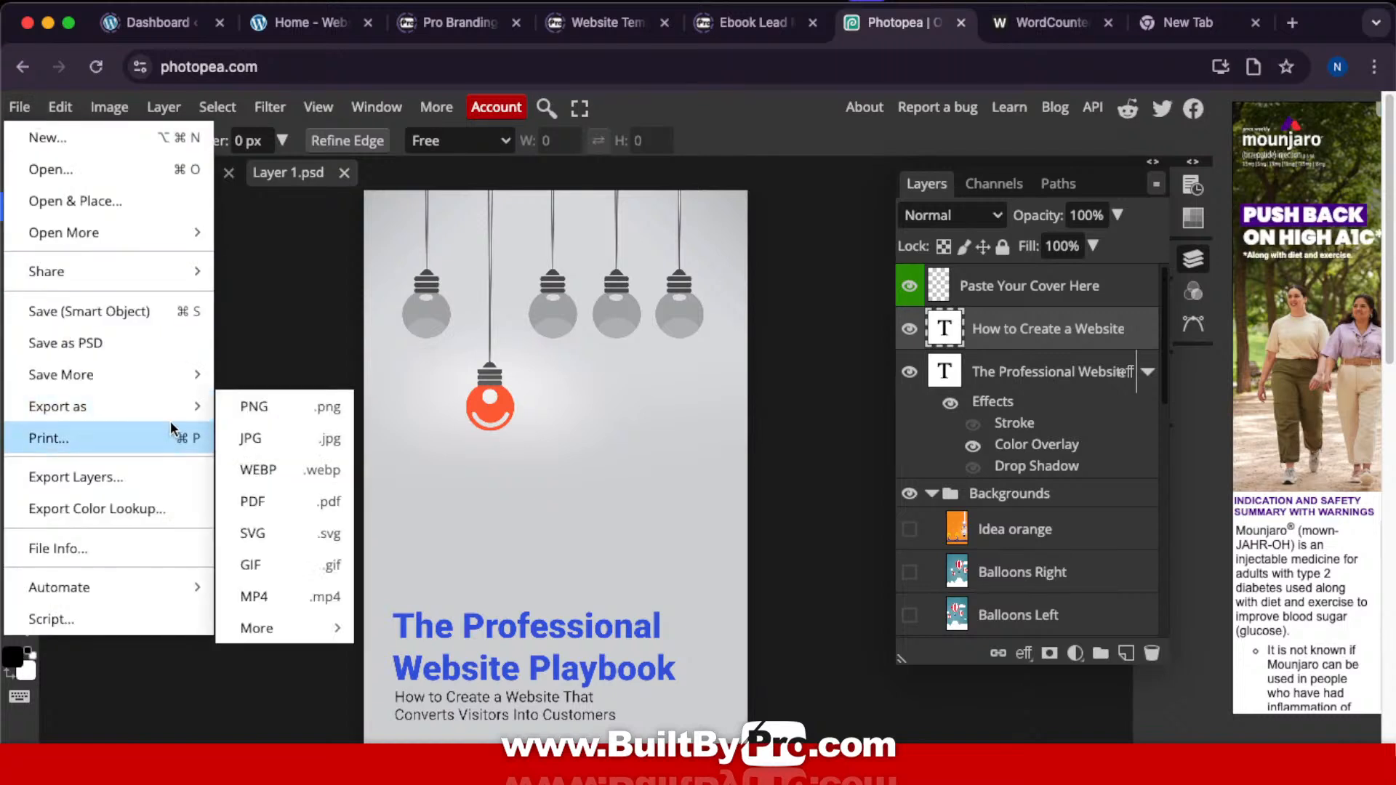
pyautogui.click(273, 439)
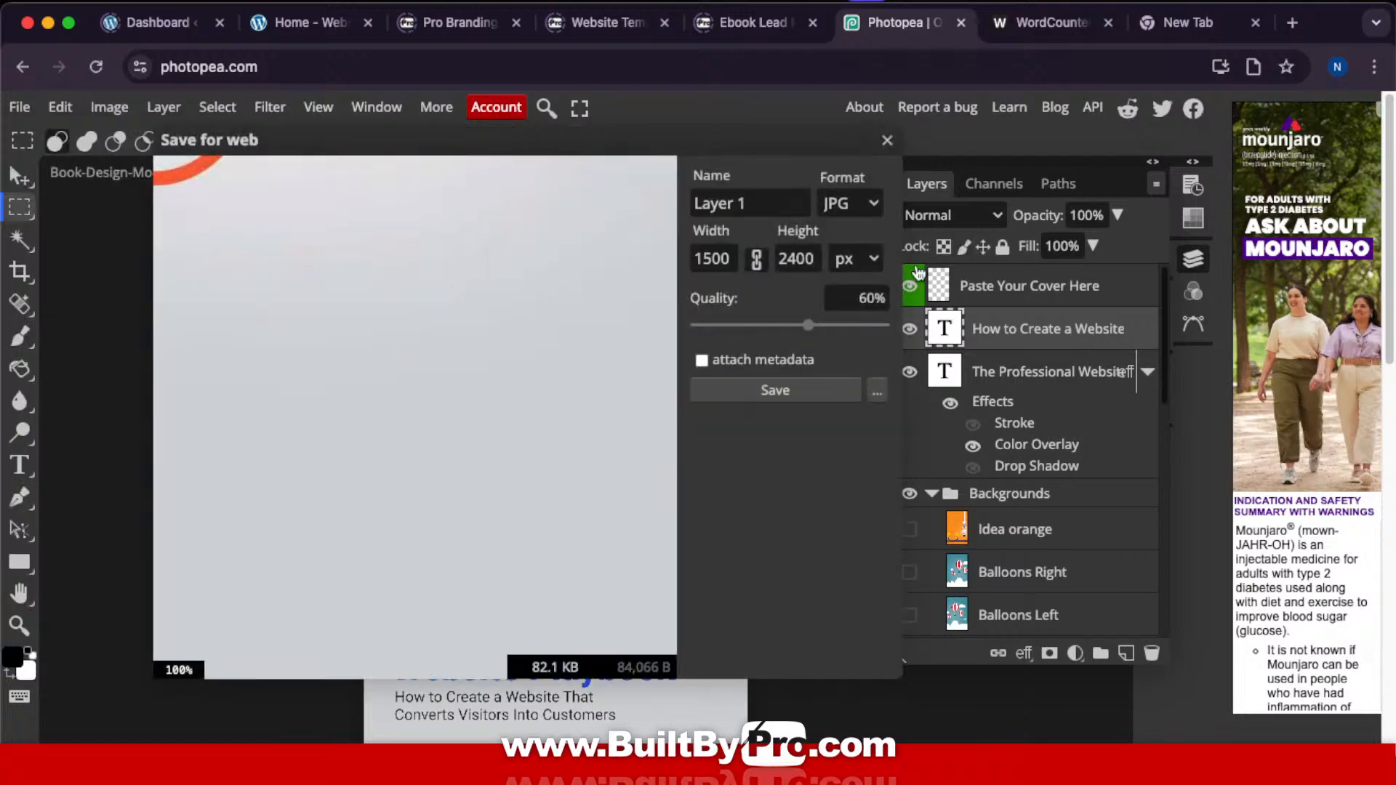
# Step: Name the exported cover "website design ebook hero", save it, and dismiss the ad-removal offer
pyautogui.click(763, 197)
pyautogui.press('super+a')
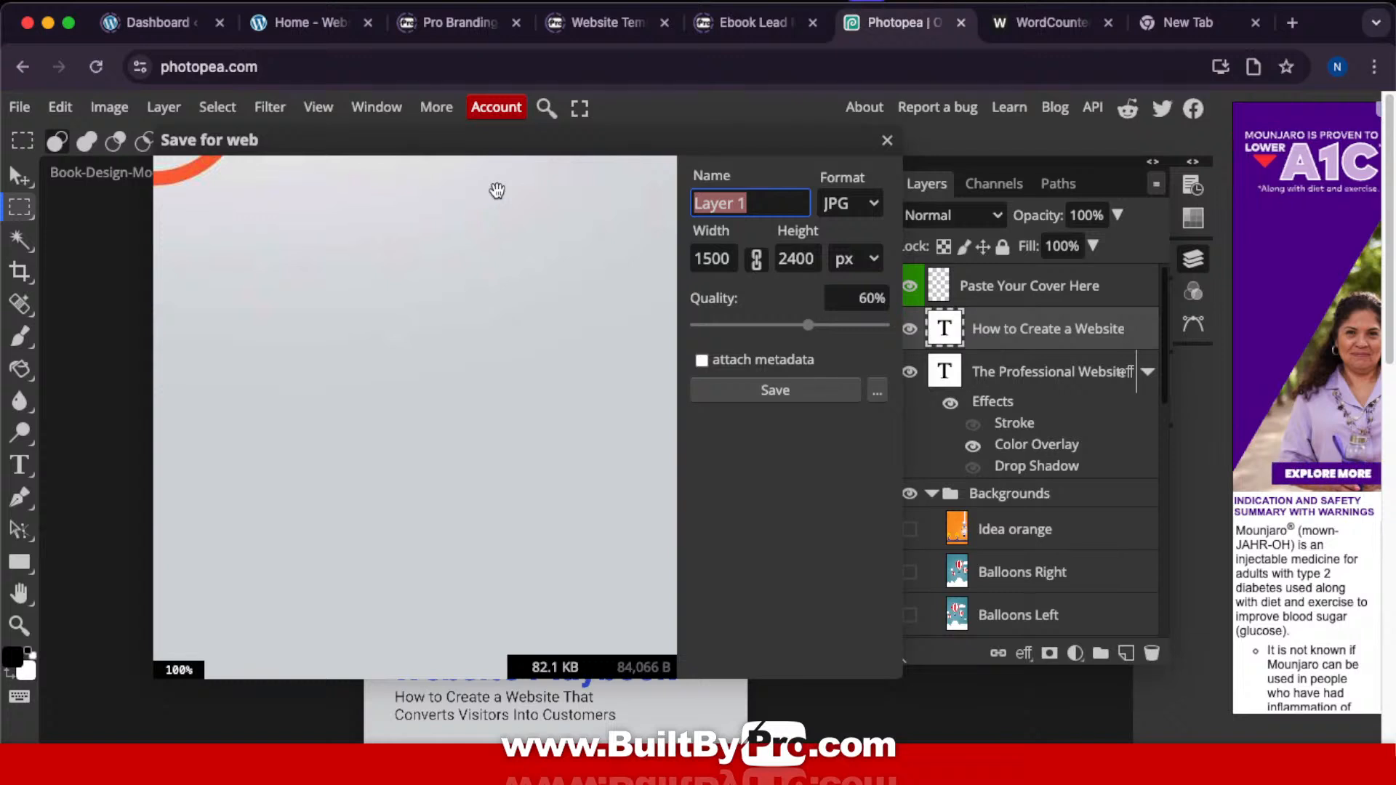
pyautogui.write('website ')
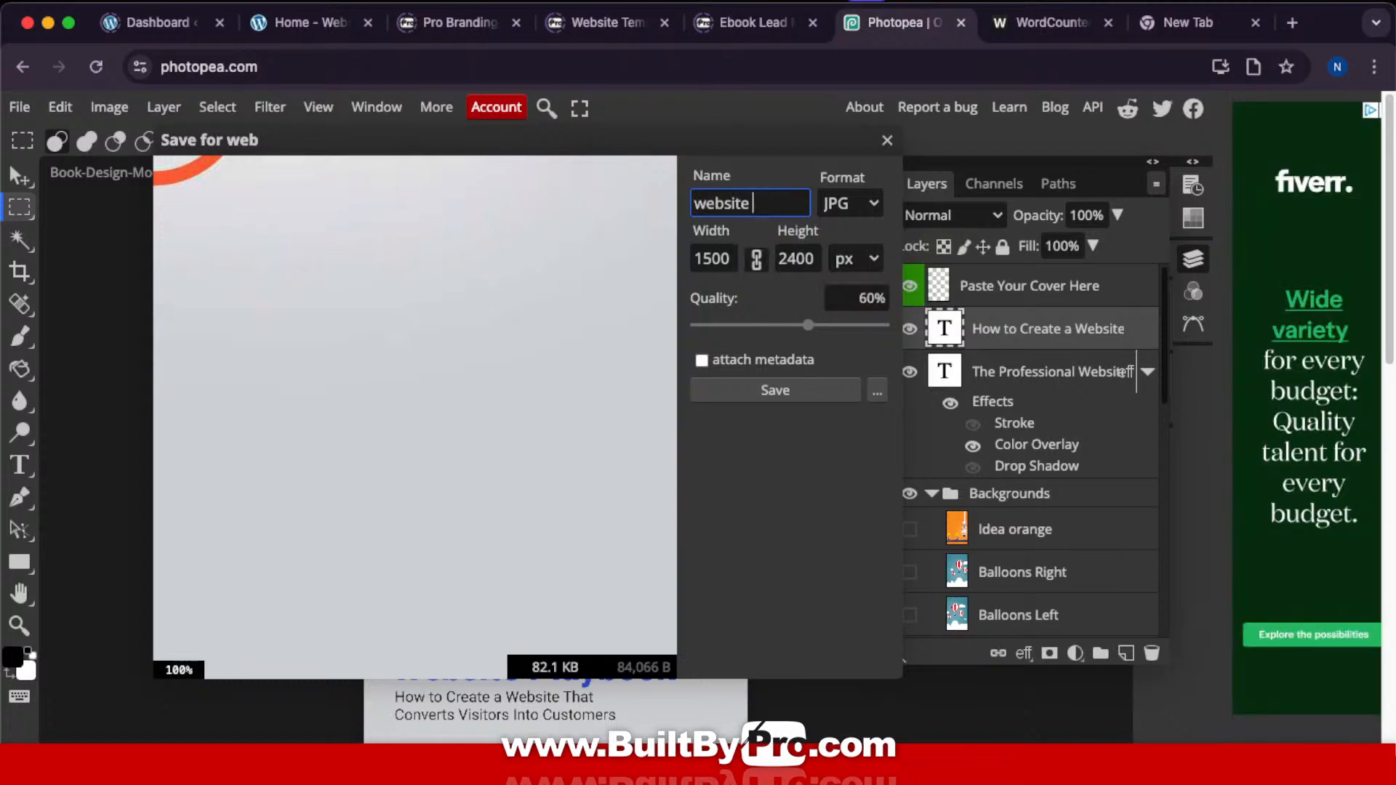
pyautogui.write('design e')
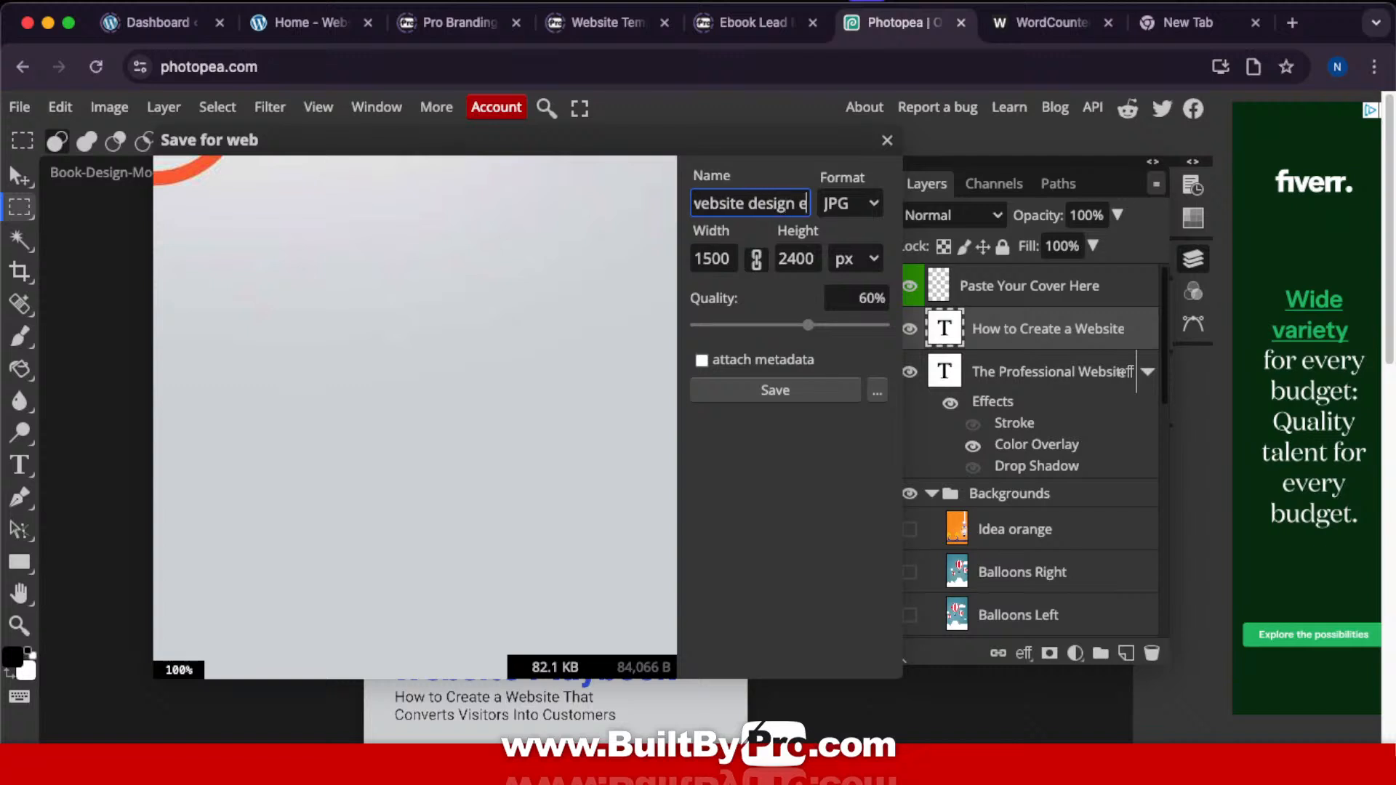
pyautogui.write('book')
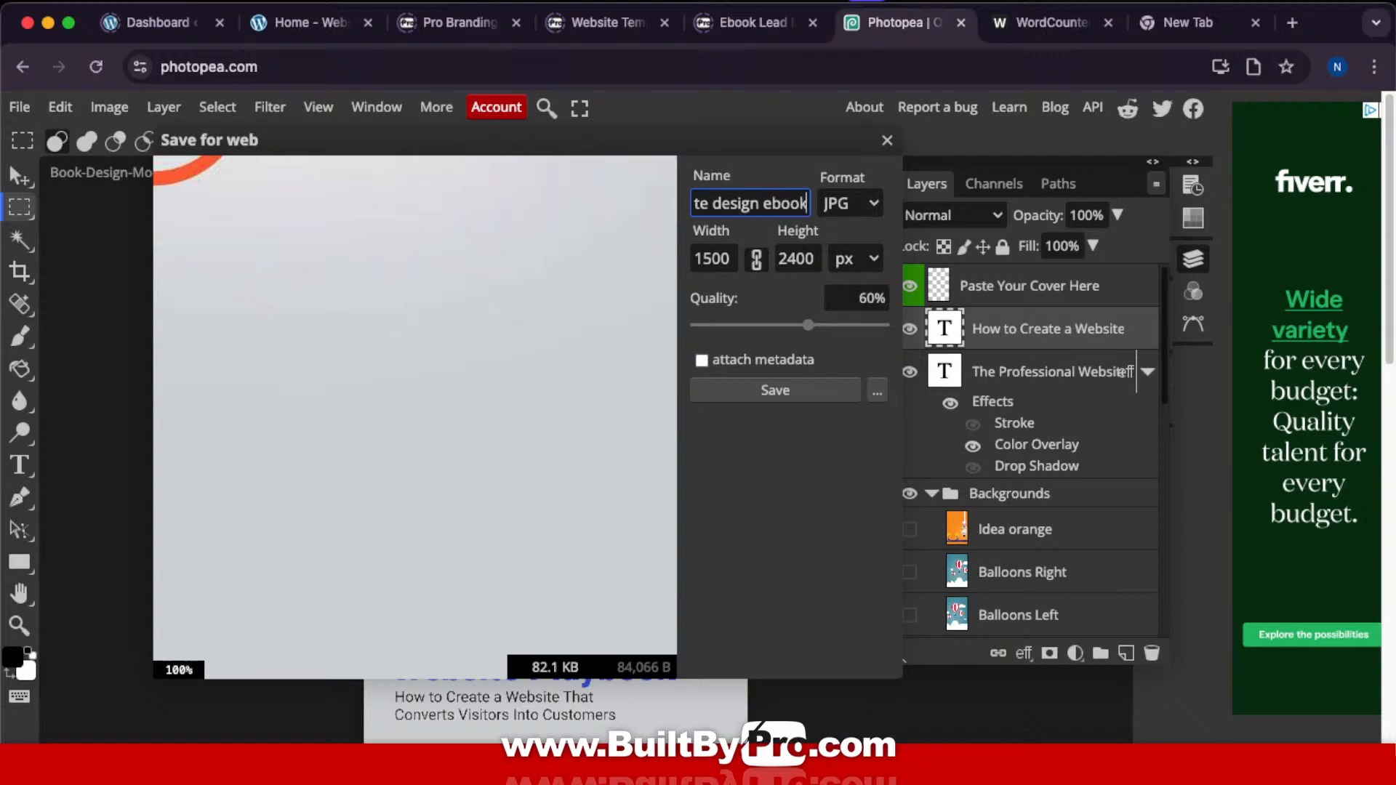
pyautogui.write(' hero')
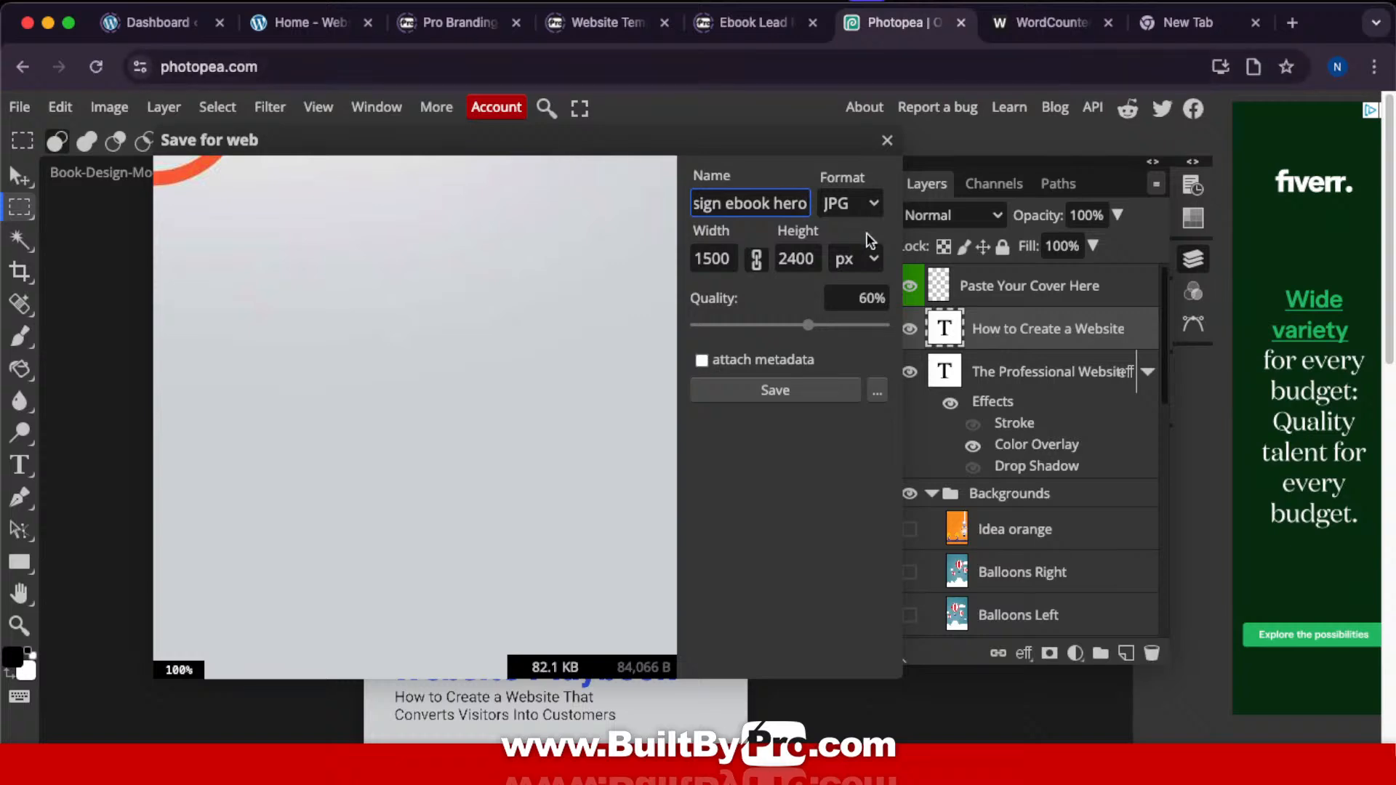
pyautogui.click(775, 391)
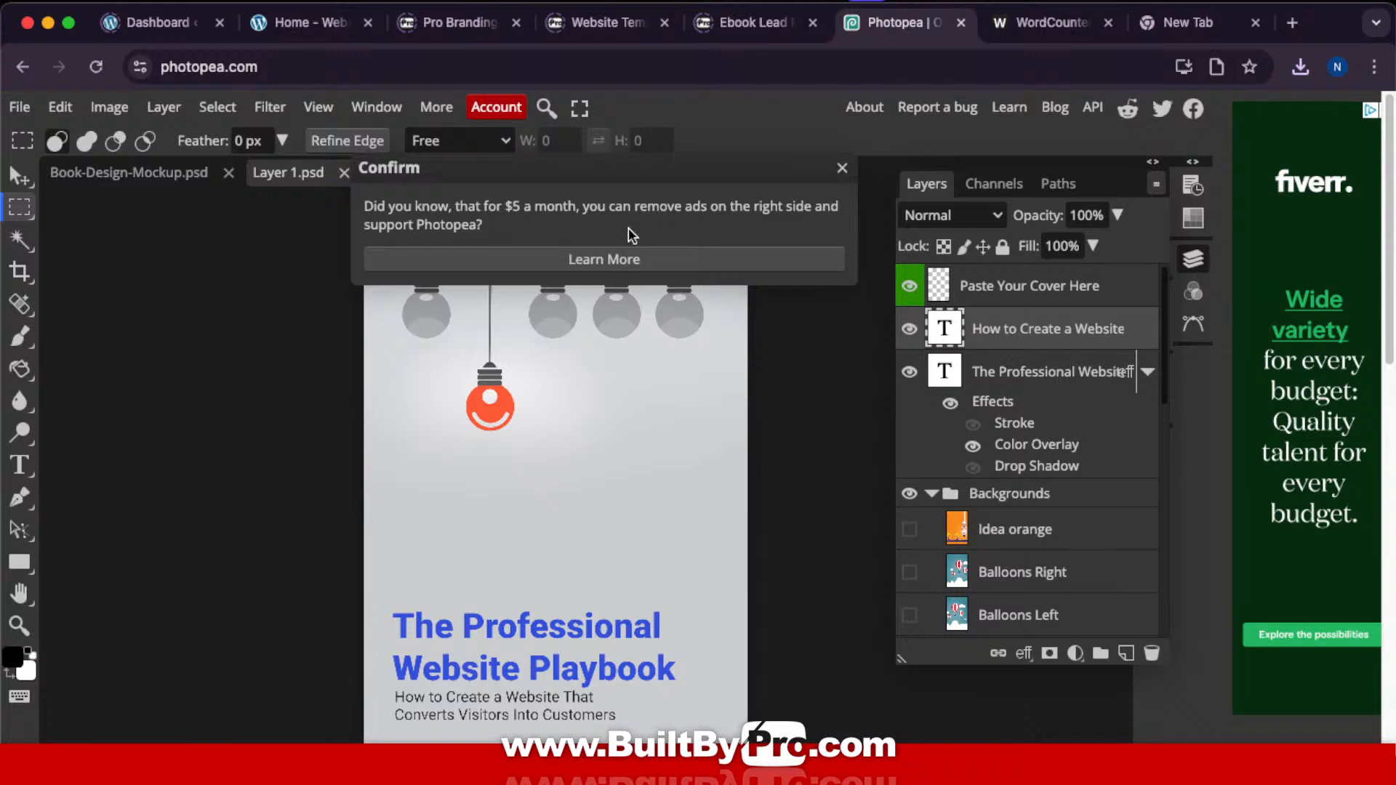
pyautogui.click(842, 168)
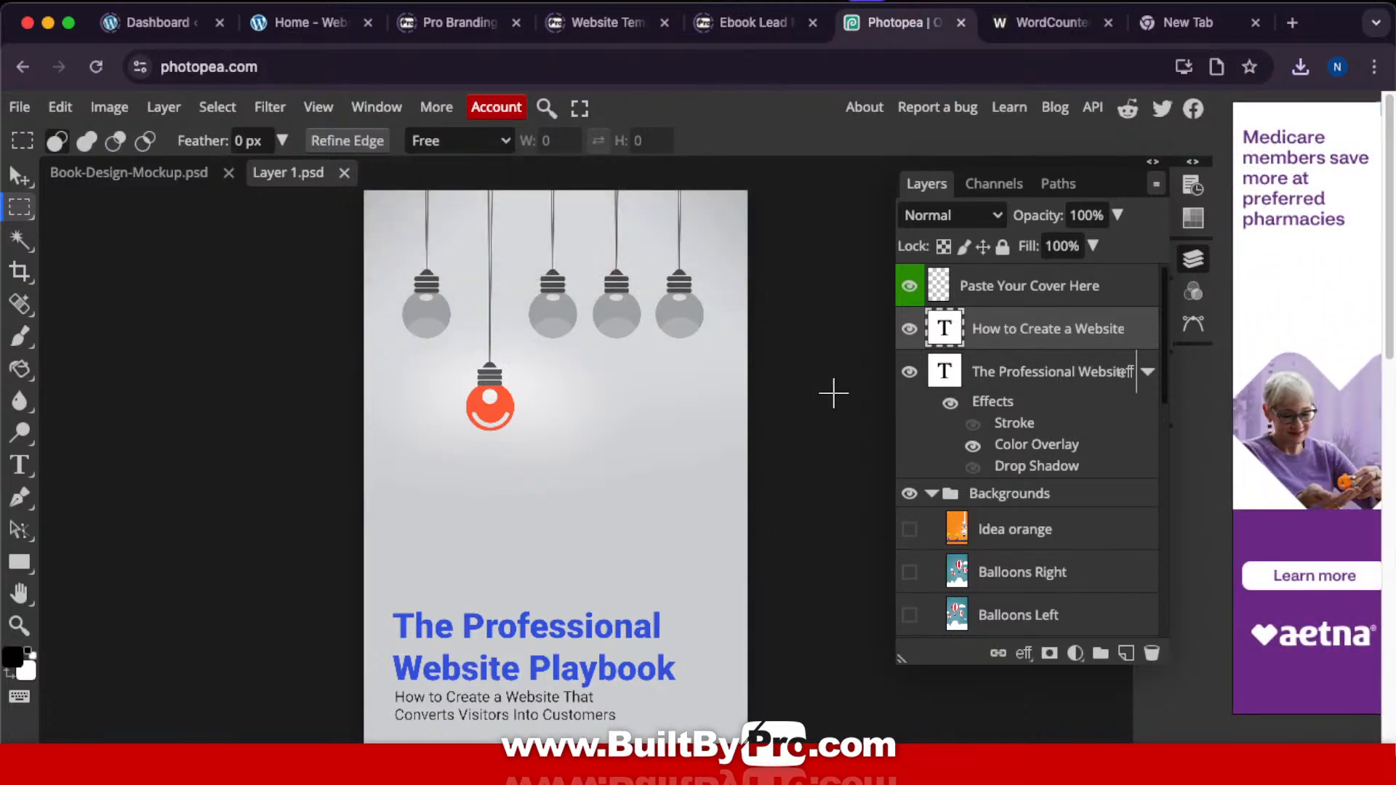
# Step: Open Google Docs in the new browser tab, create a blank document, and dismiss the document tabs introduction
pyautogui.click(1207, 30)
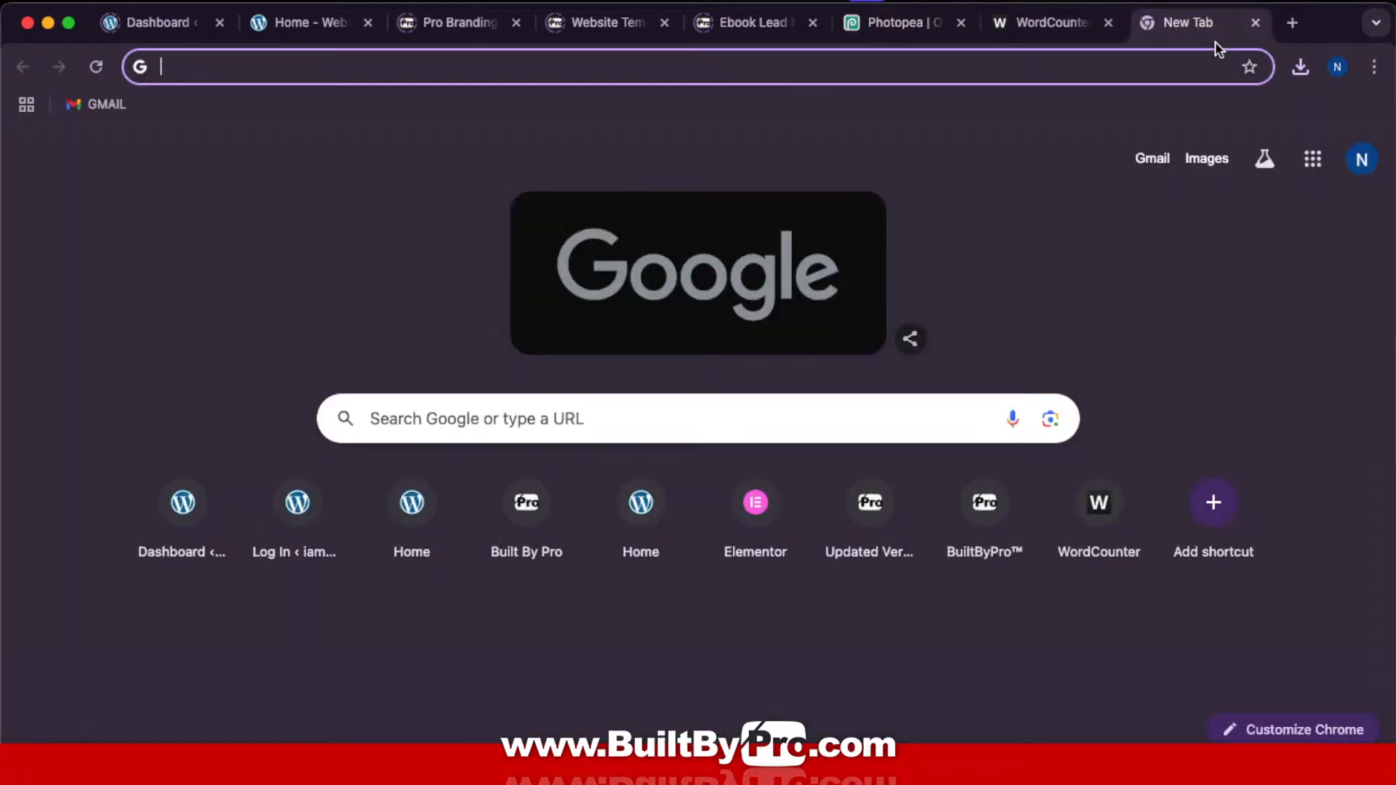
pyautogui.click(1317, 164)
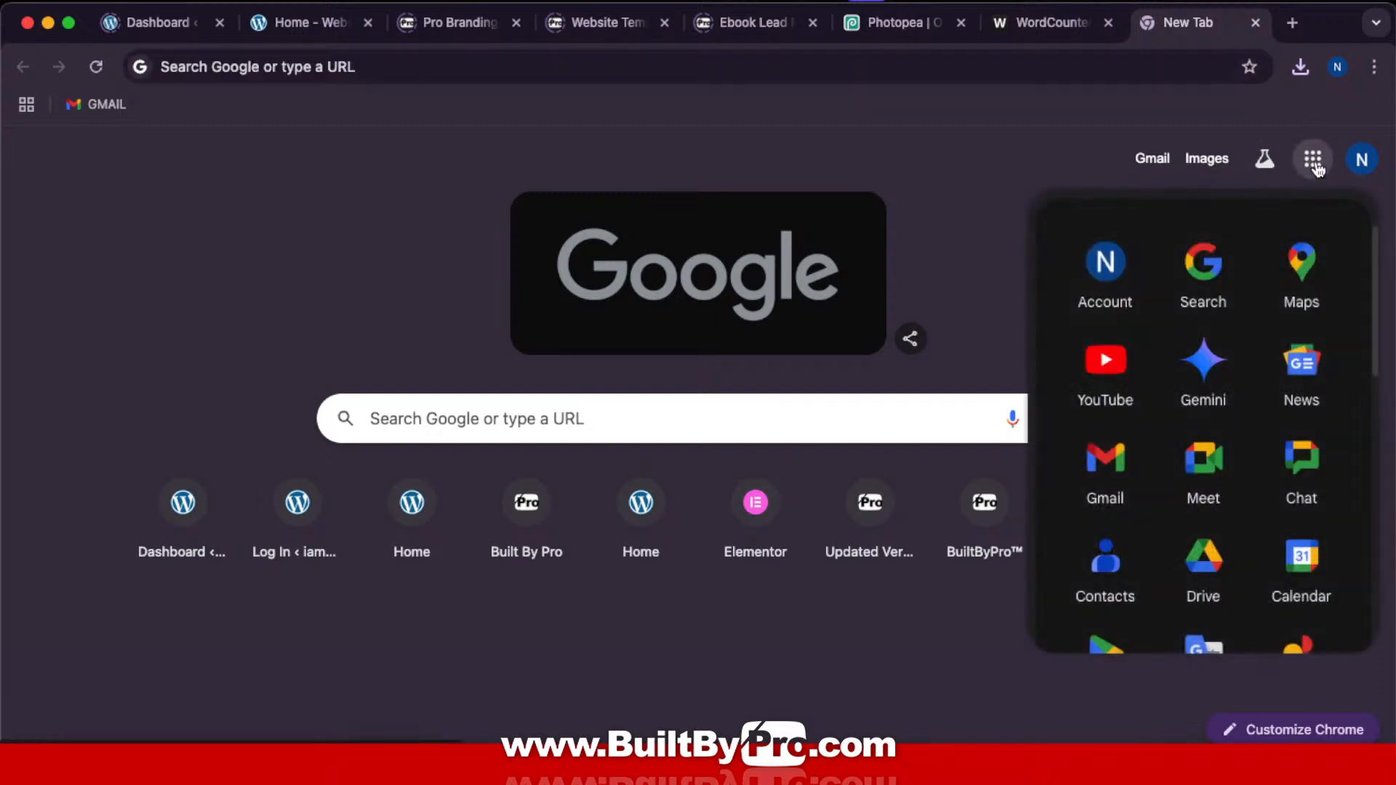
pyautogui.scroll(-8, 1305, 436)
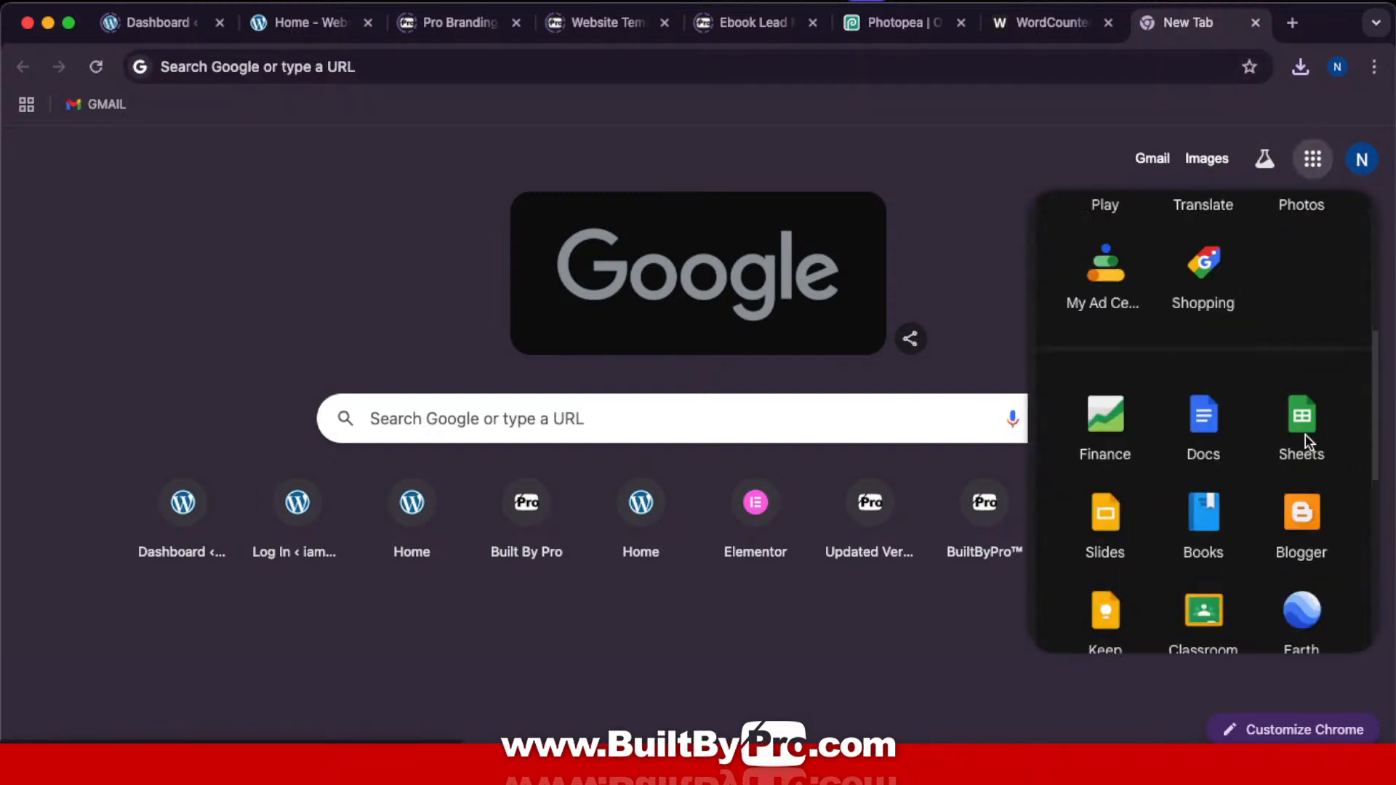
pyautogui.click(1205, 434)
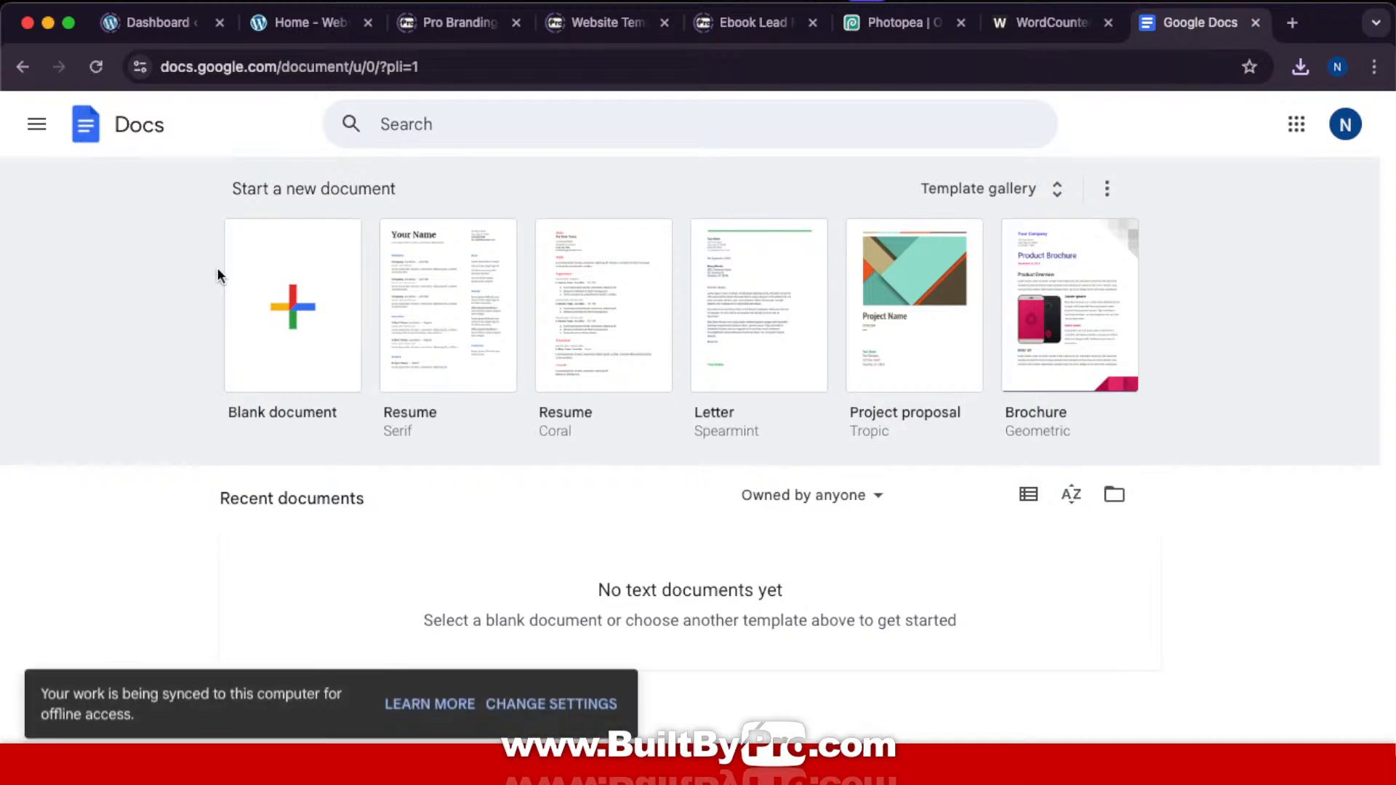
pyautogui.click(288, 306)
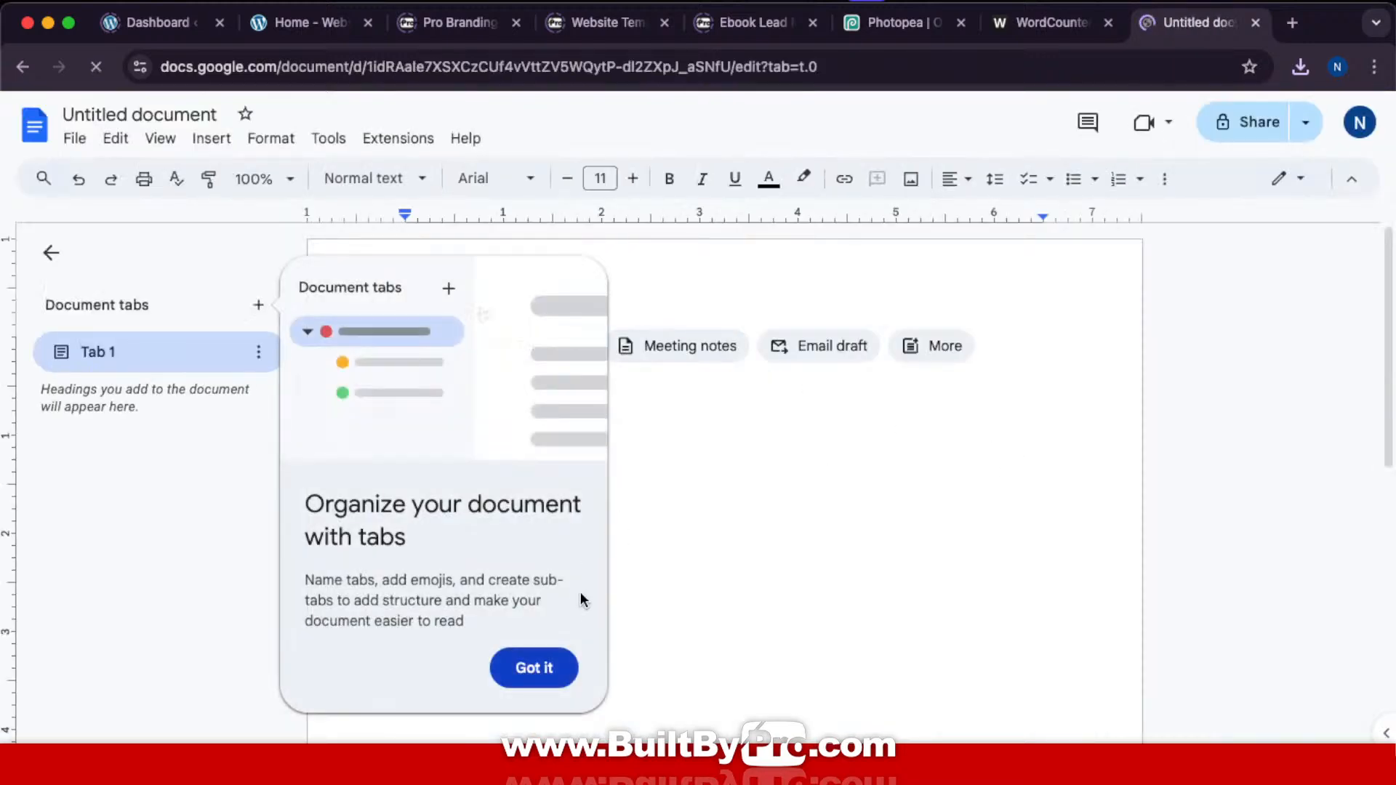
pyautogui.click(541, 671)
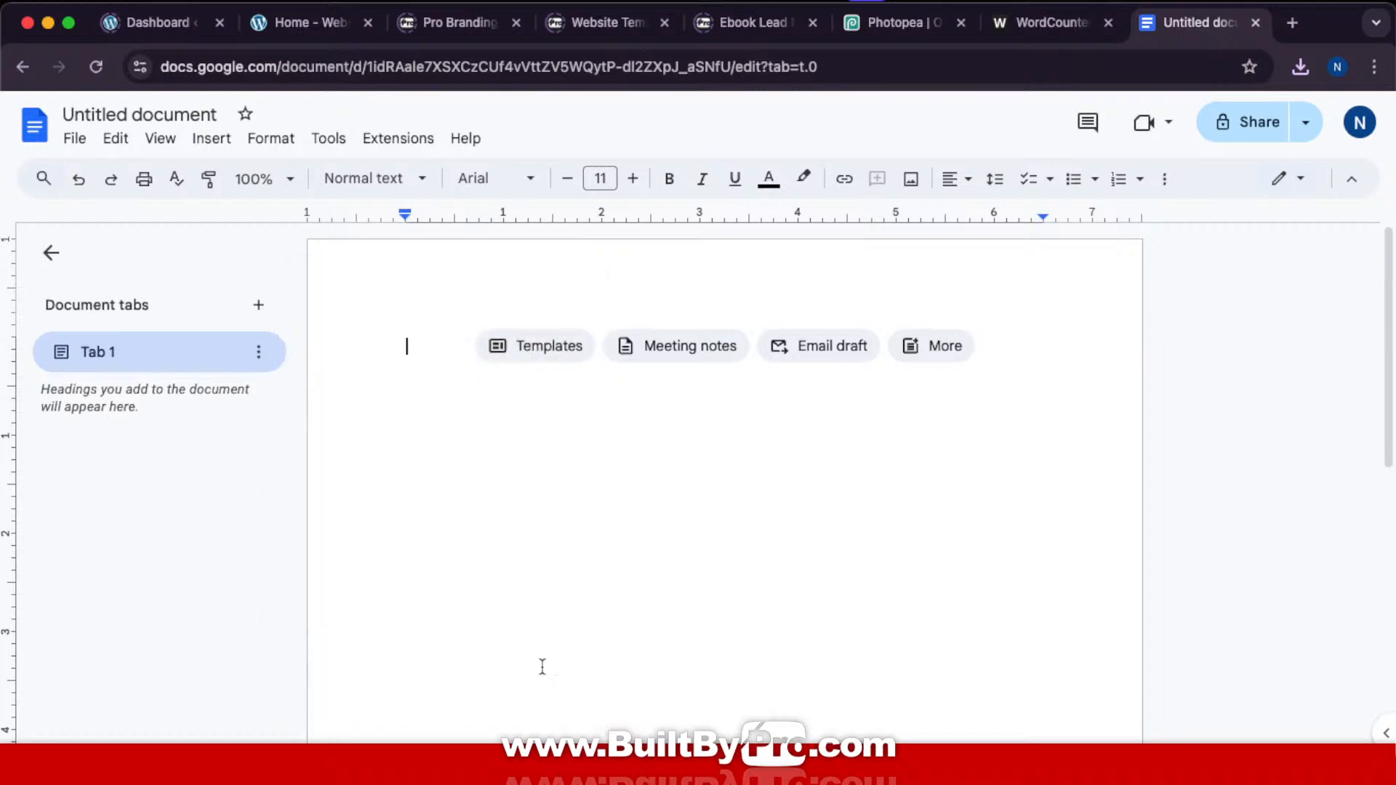
pyautogui.click(208, 140)
pyautogui.moveTo(250, 175)
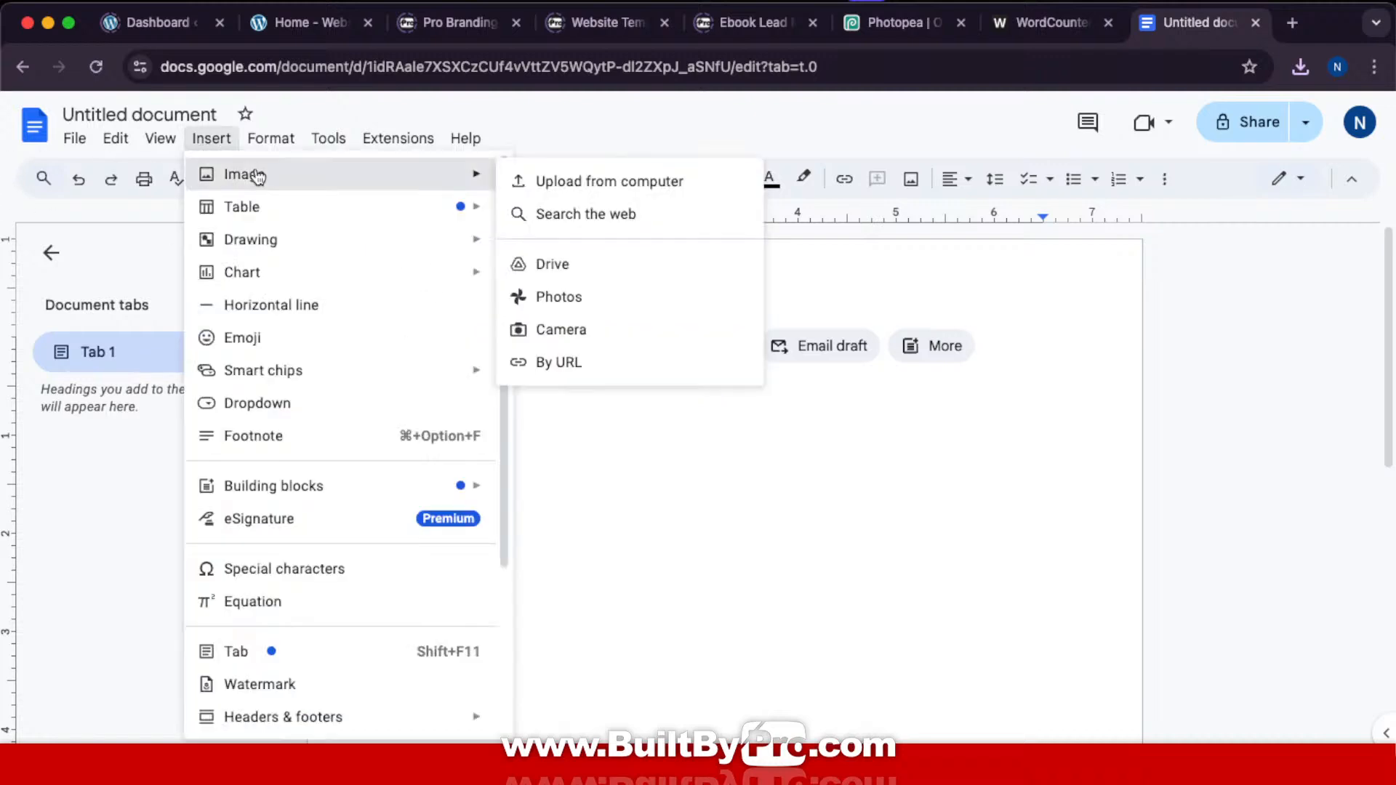
pyautogui.click(650, 185)
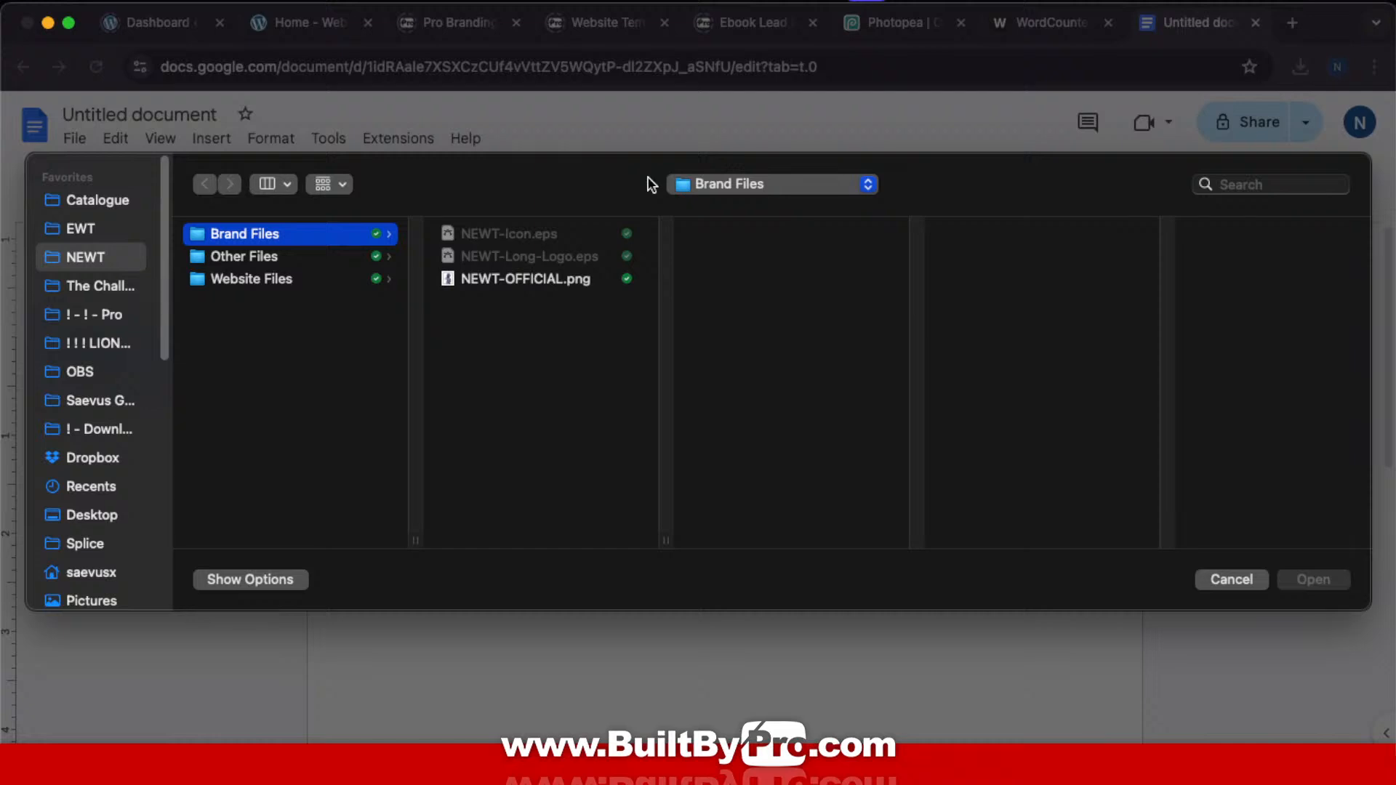
pyautogui.click(82, 259)
pyautogui.click(358, 281)
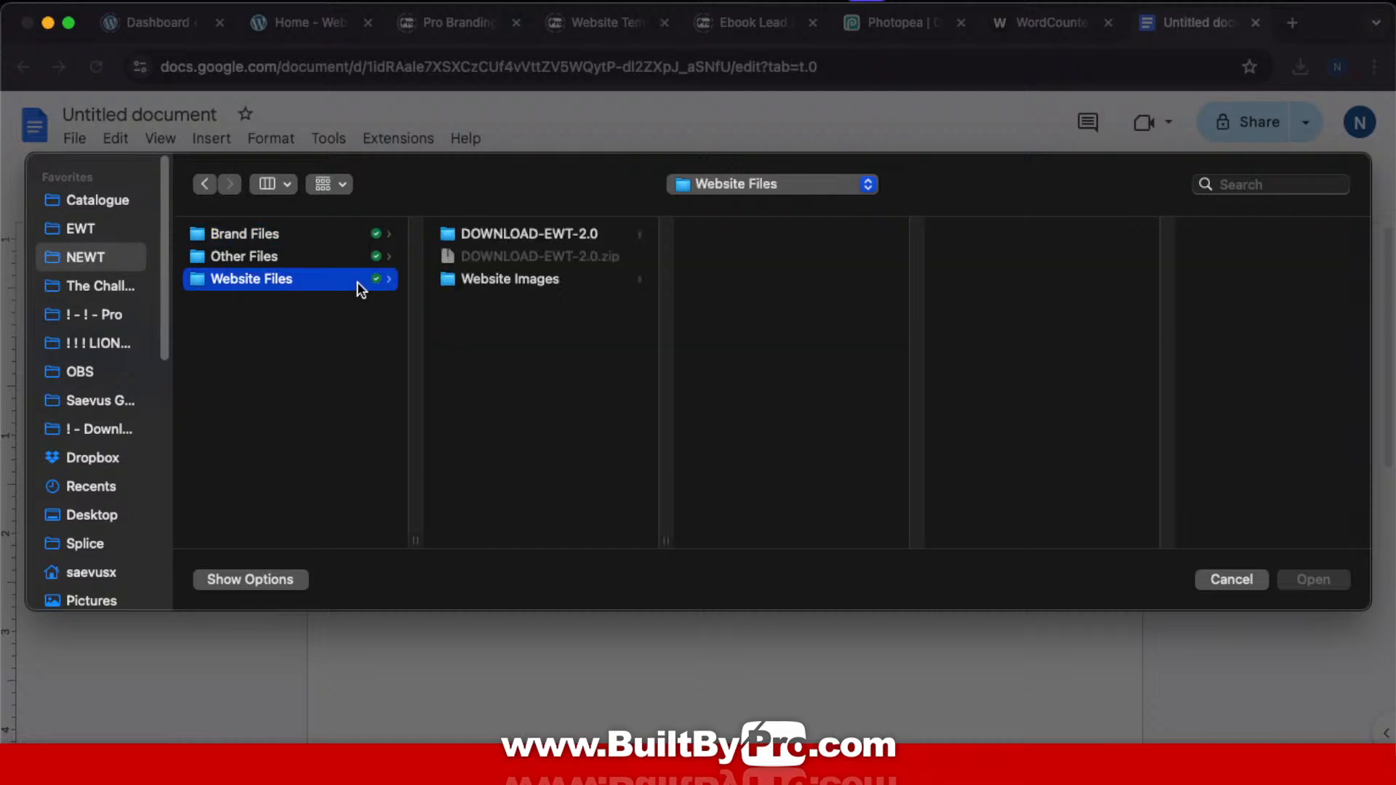
pyautogui.click(302, 259)
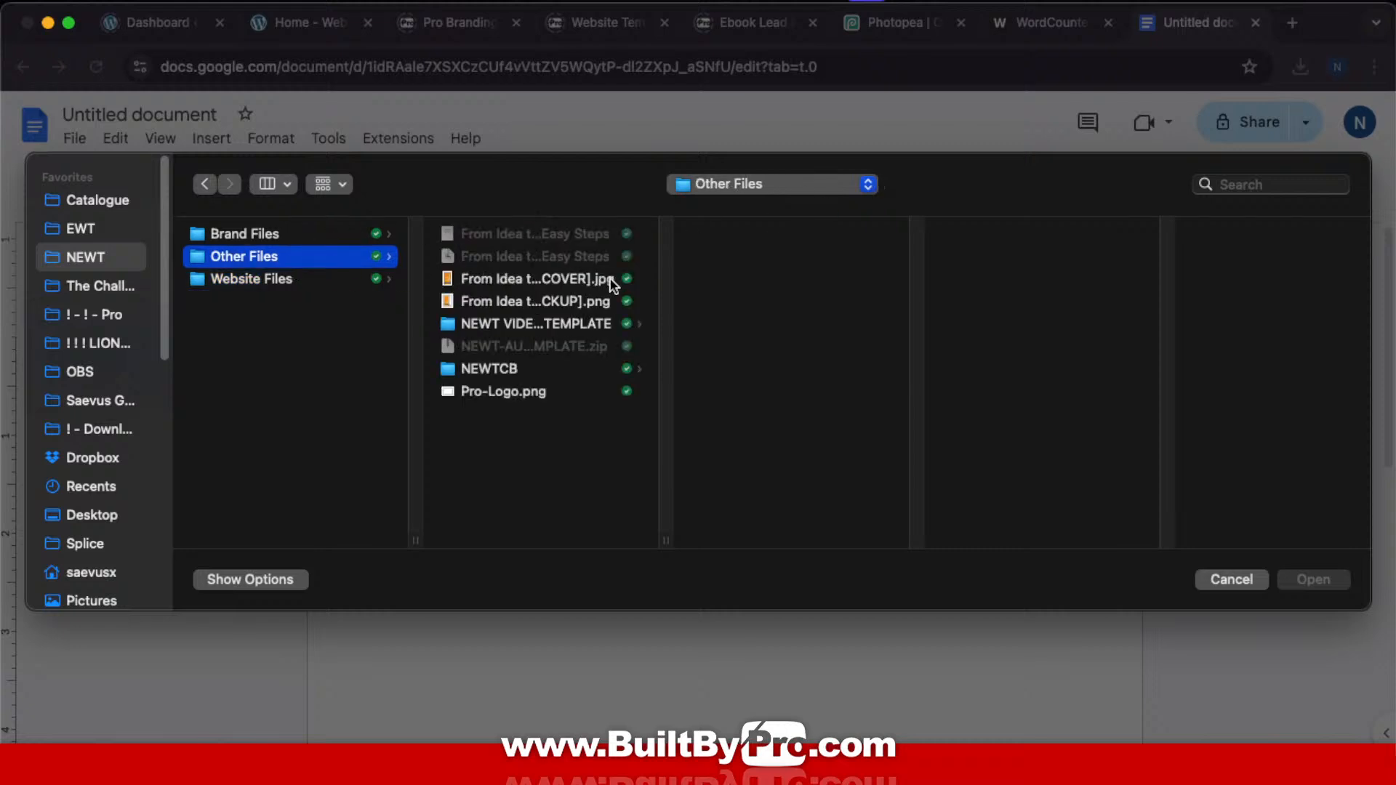
pyautogui.click(242, 236)
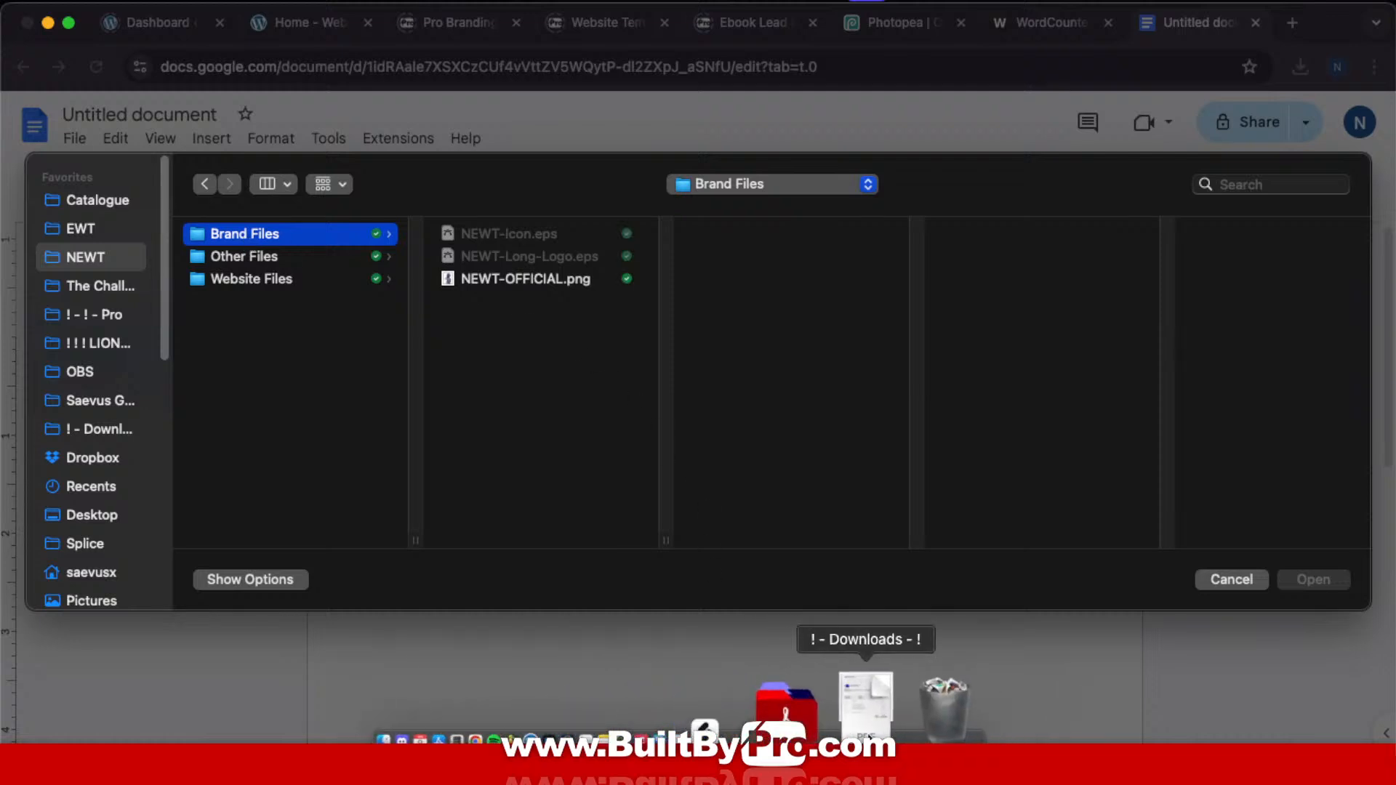
pyautogui.click(871, 733)
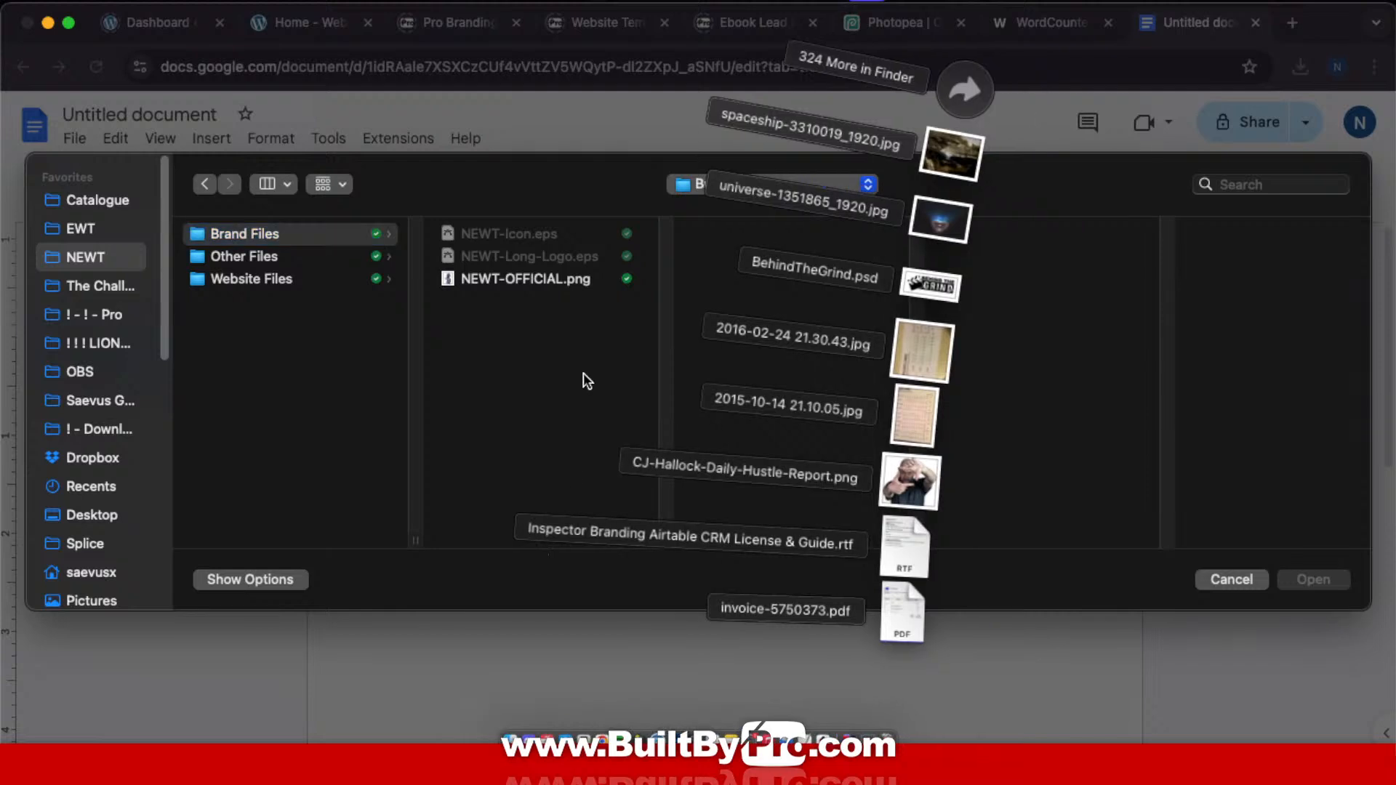
pyautogui.click(583, 375)
pyautogui.hscroll(-1, 279, 404)
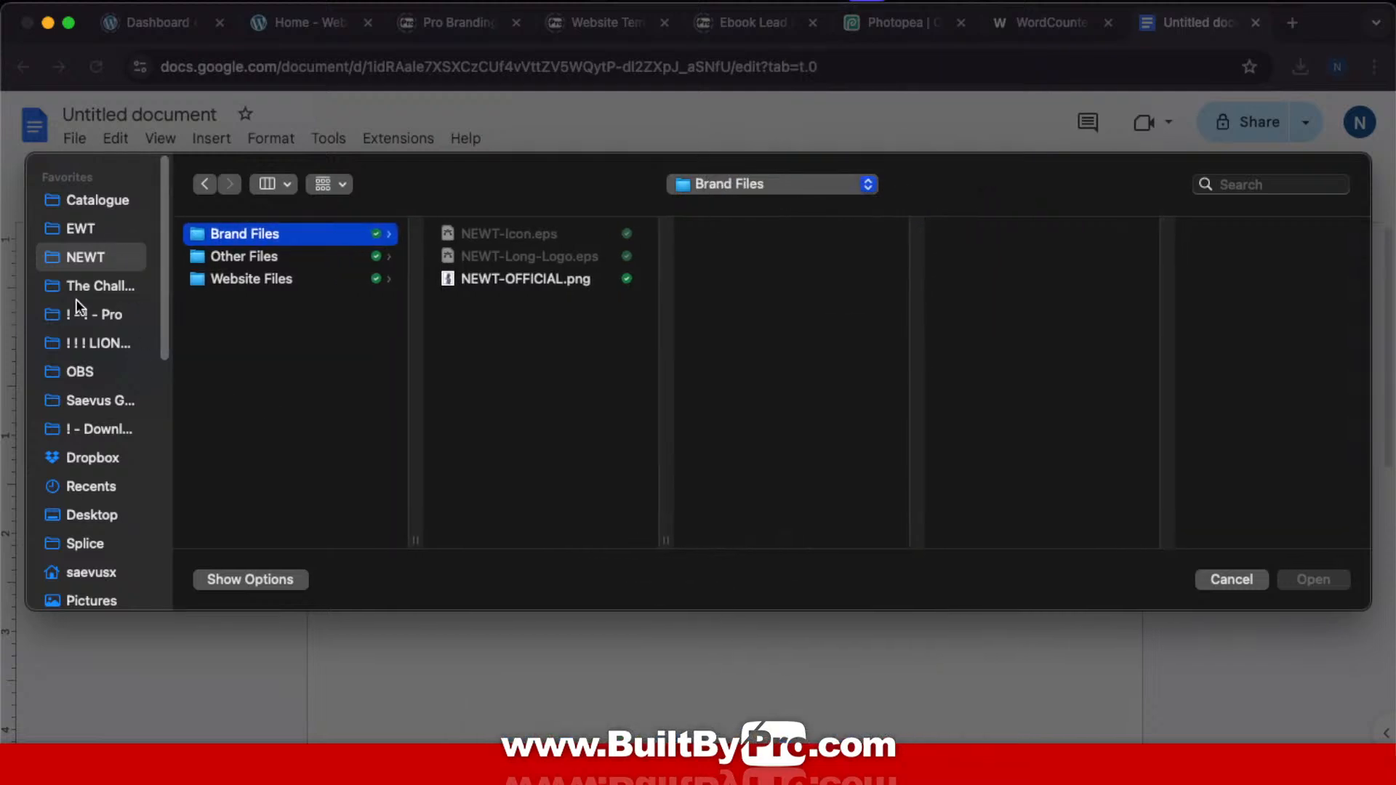
pyautogui.click(80, 230)
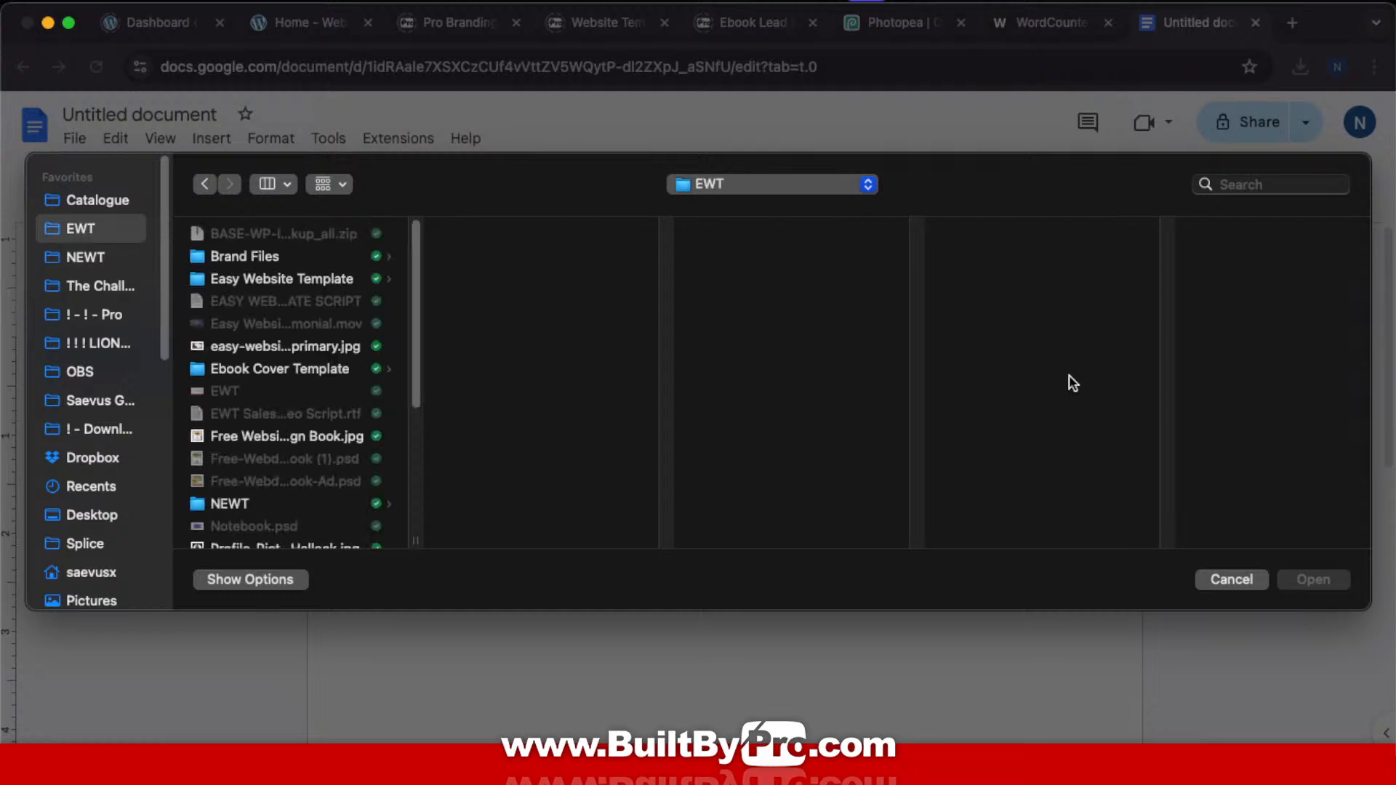
pyautogui.click(1244, 578)
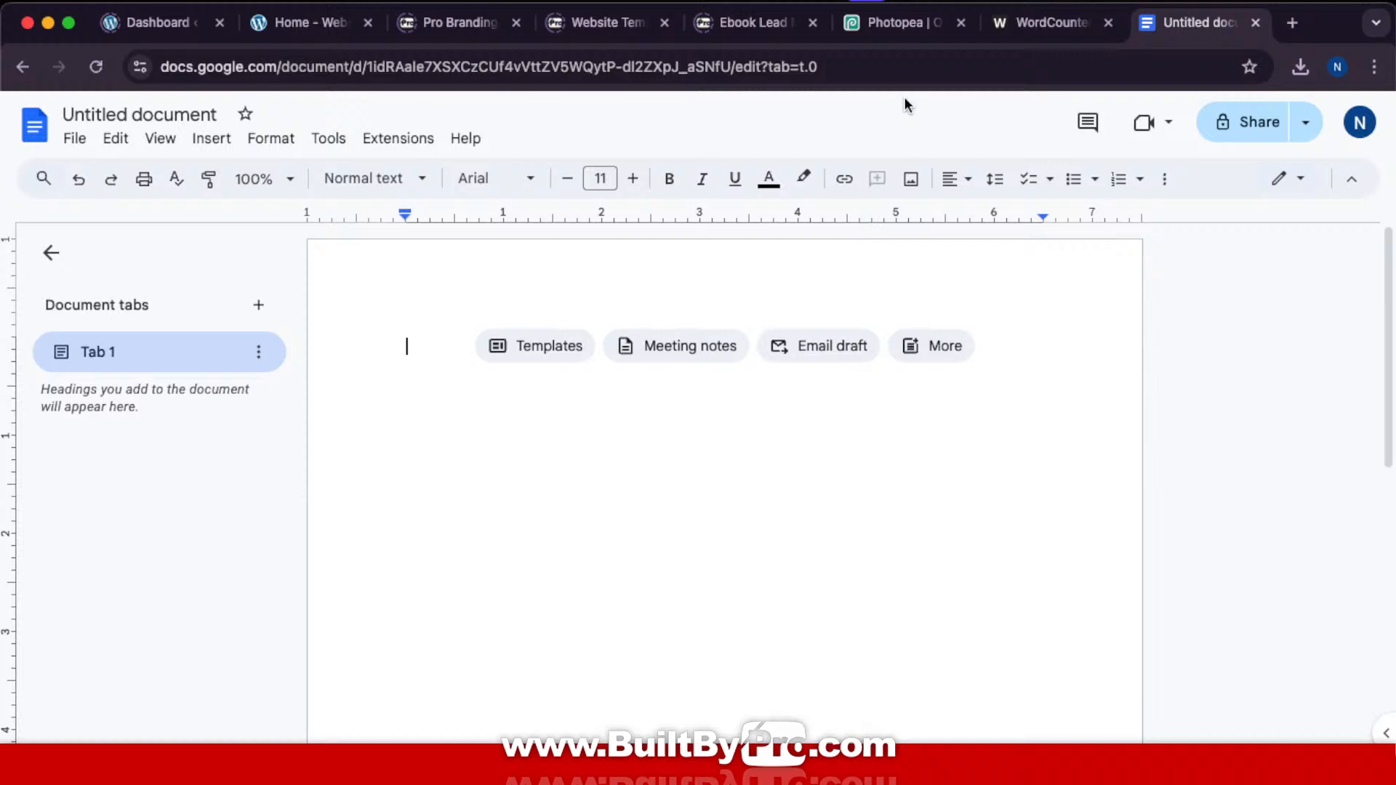
# Step: Switch to Photopea and export the ebook cover as a JPG again, keeping the name Layer 1 and 60% quality
pyautogui.click(909, 20)
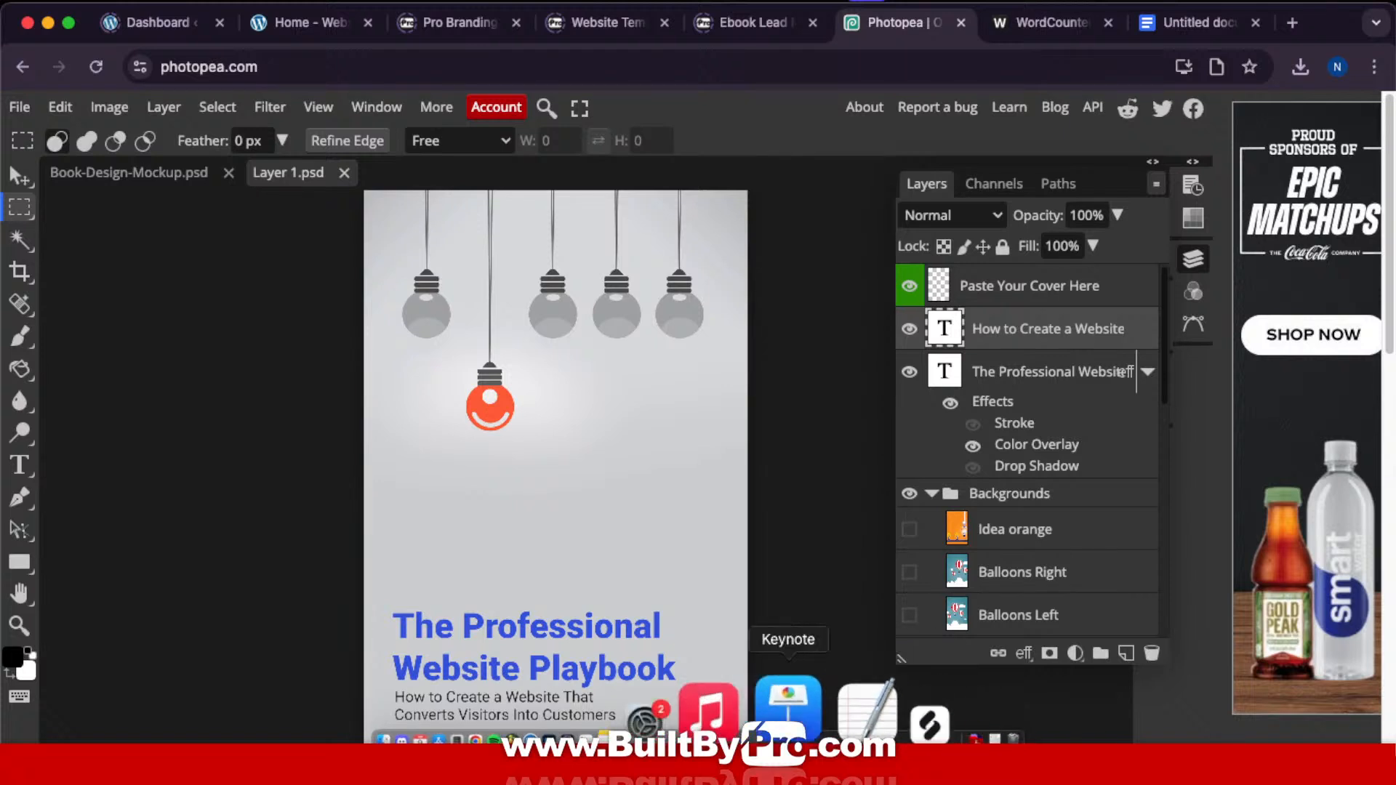
pyautogui.click(20, 107)
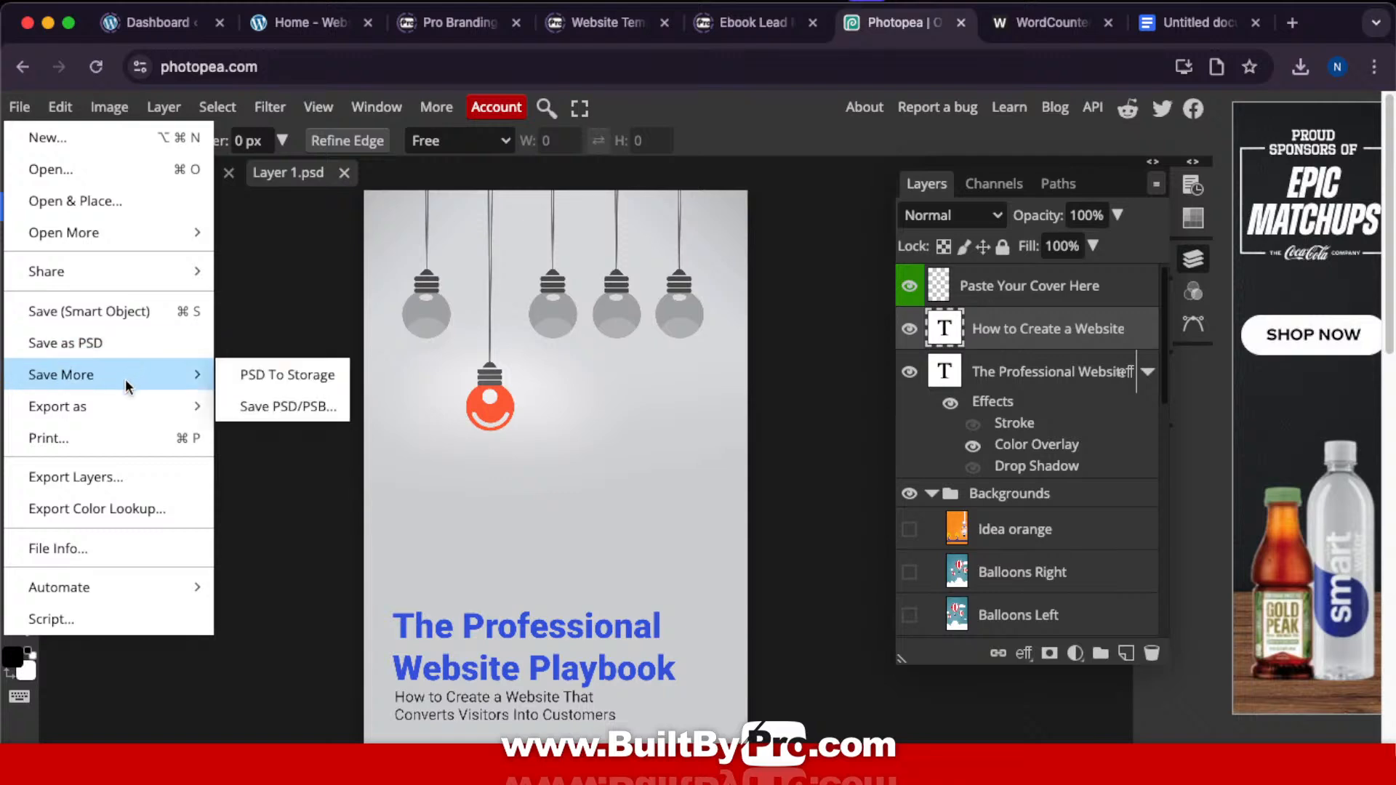
pyautogui.moveTo(118, 405)
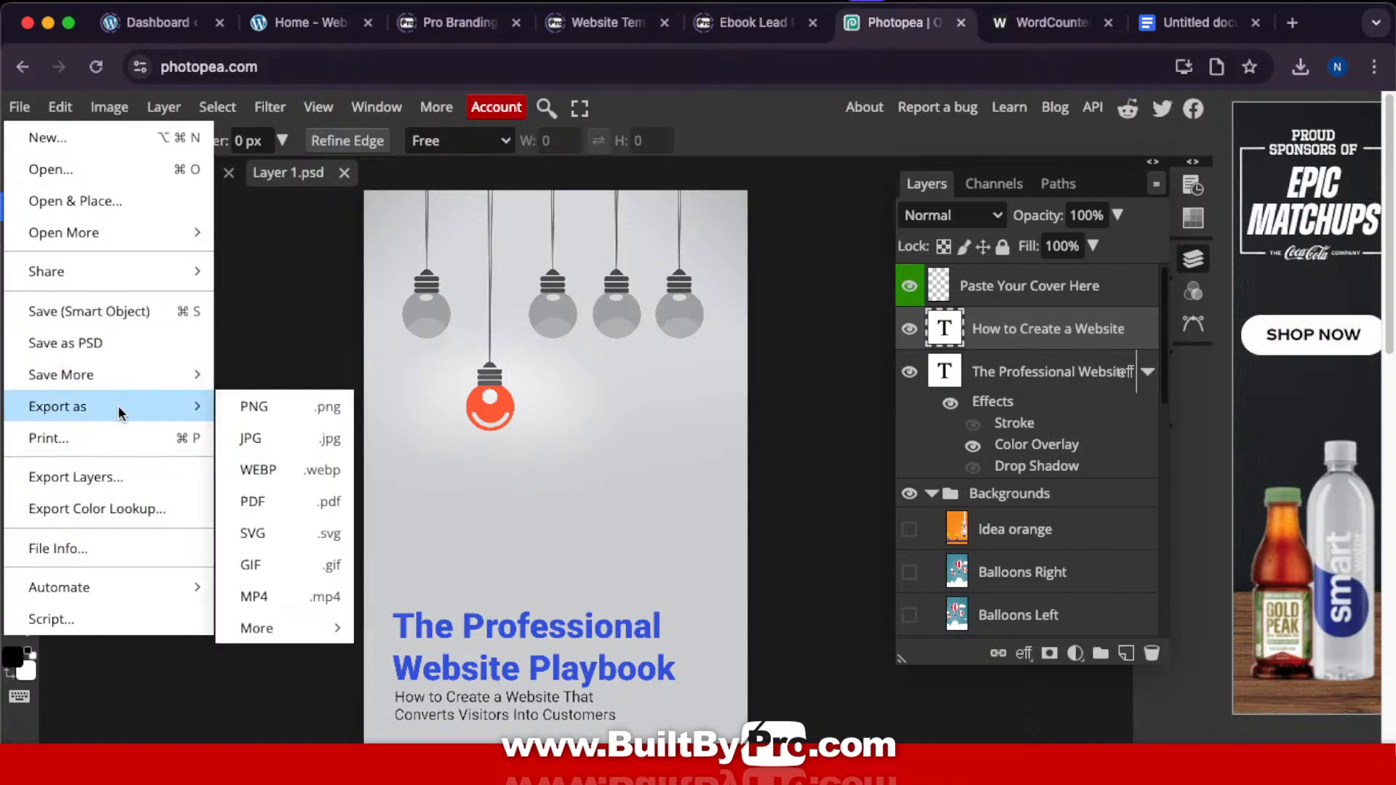
pyautogui.click(281, 443)
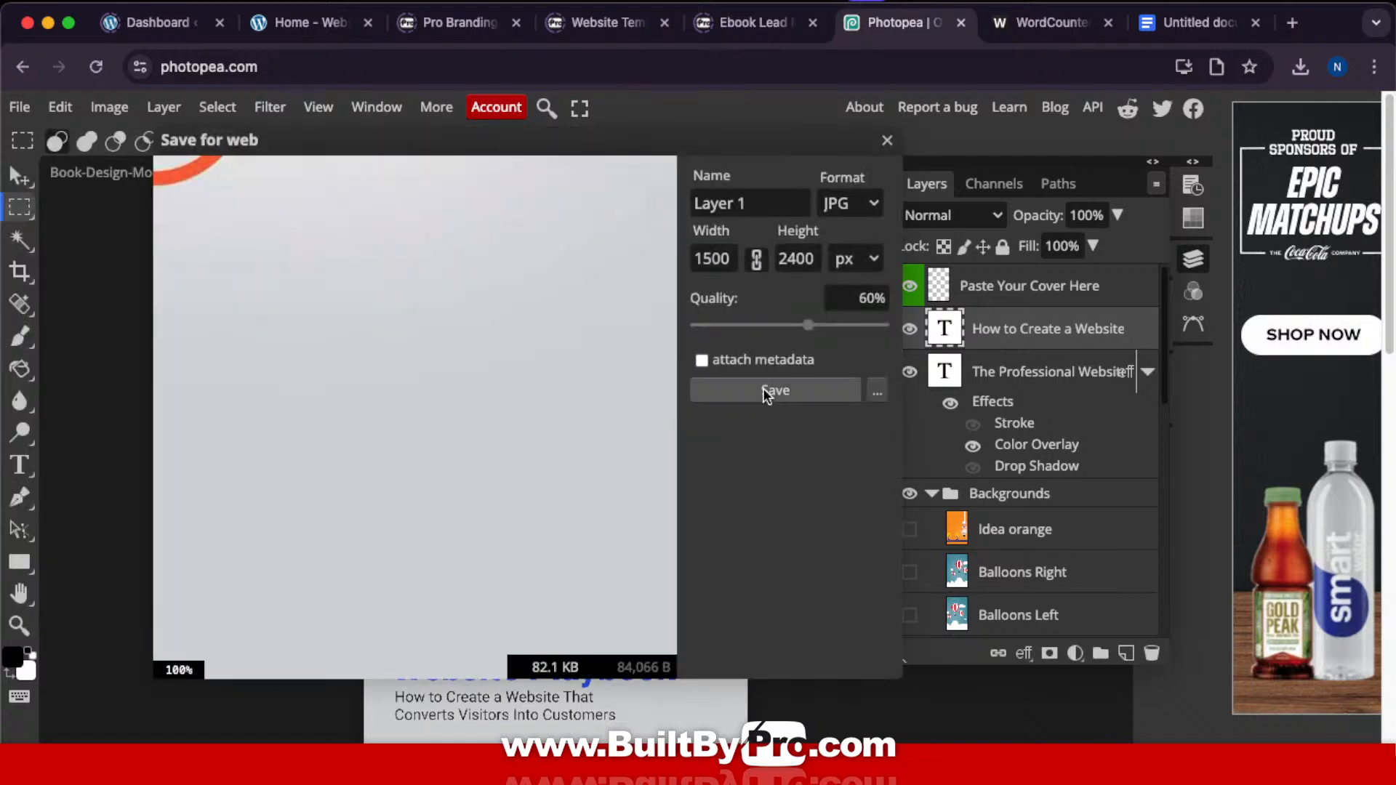
pyautogui.click(804, 393)
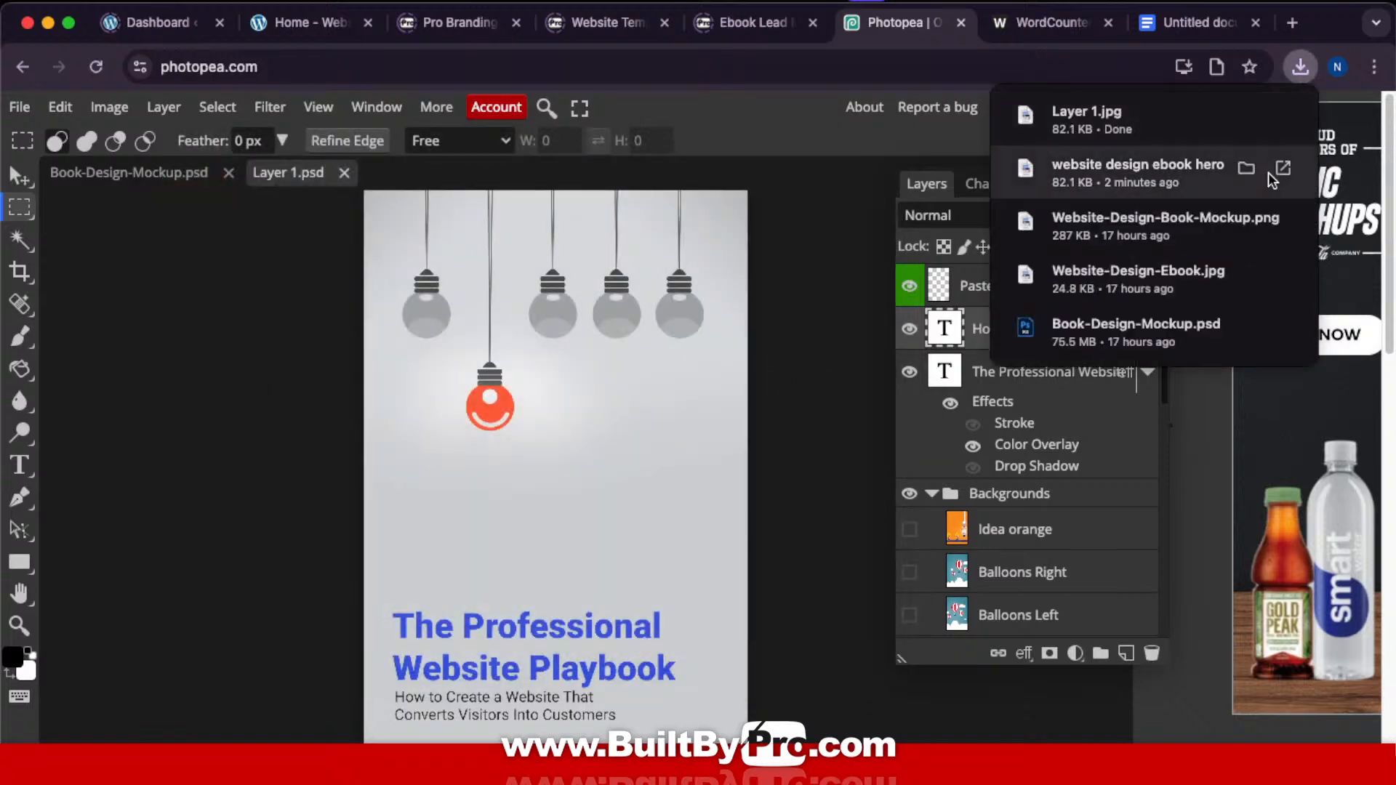
# Step: Reveal the downloaded website design ebook hero.jpg in its folder, using the browser's full download history
pyautogui.click(1245, 172)
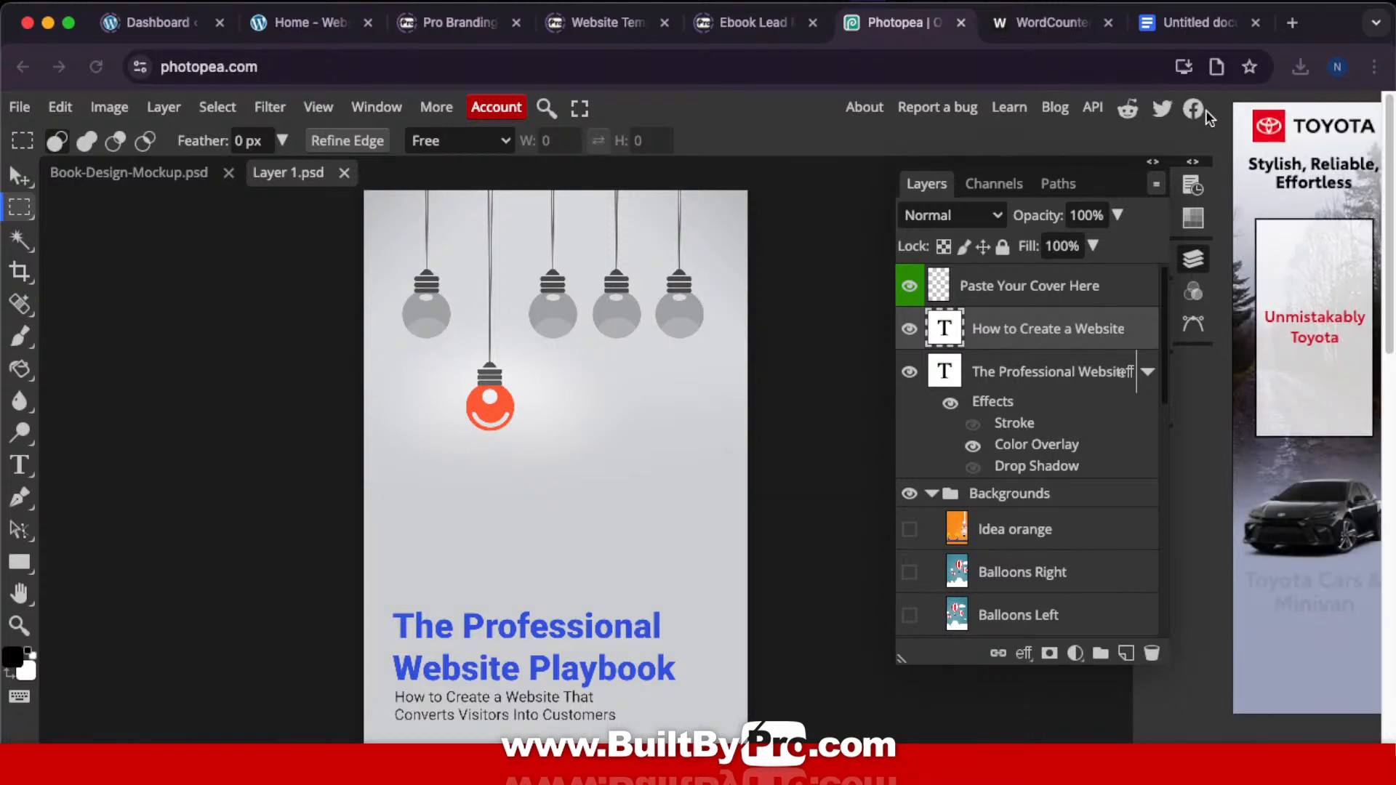
pyautogui.click(1298, 72)
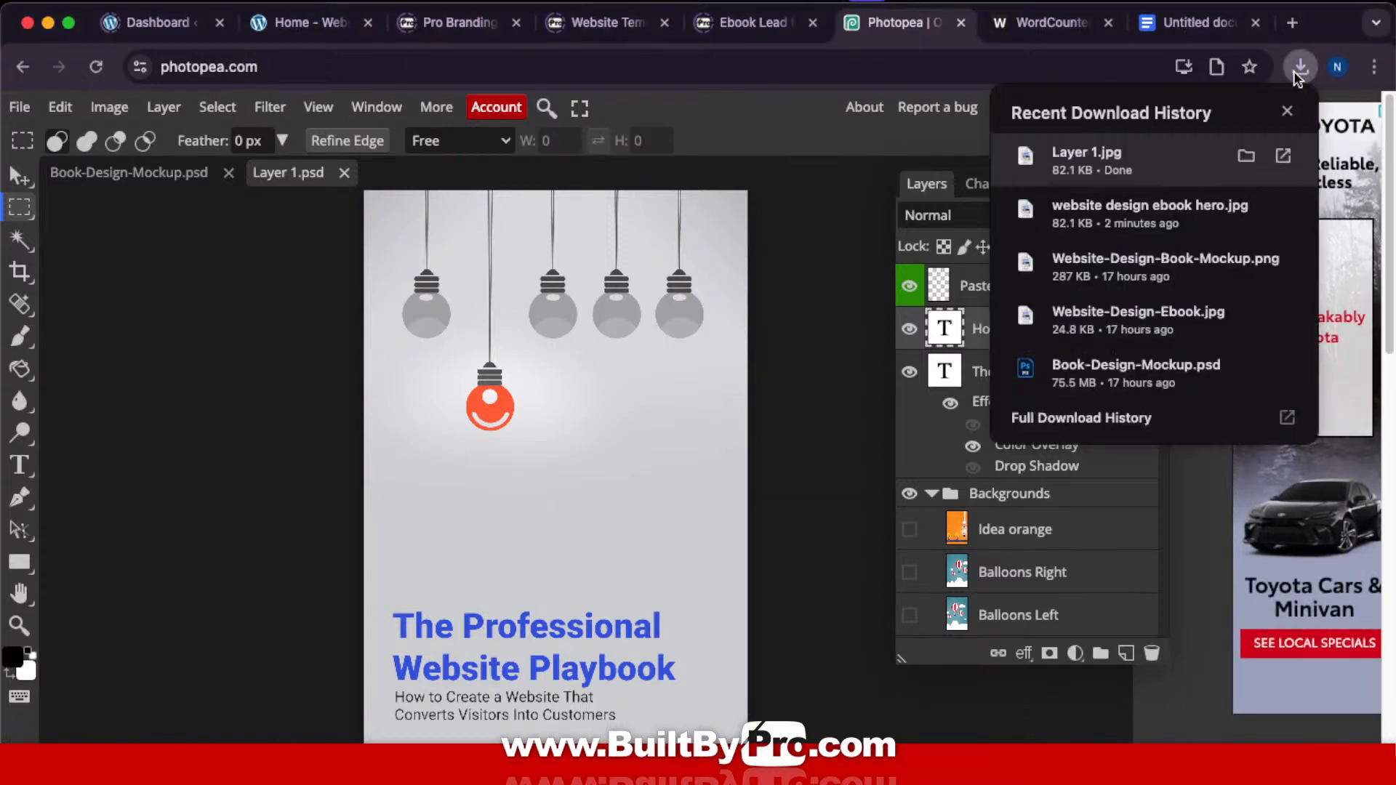
pyautogui.click(1143, 419)
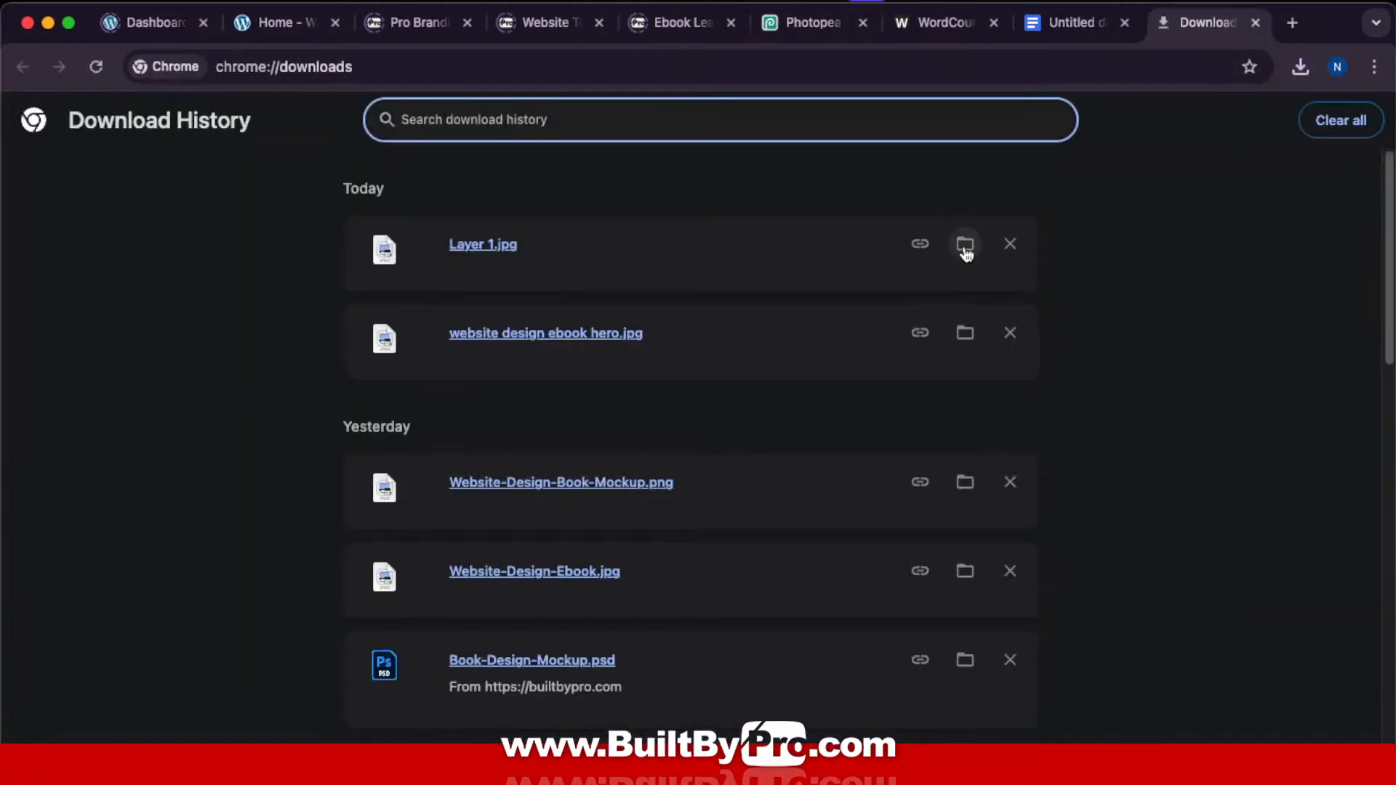
pyautogui.click(967, 343)
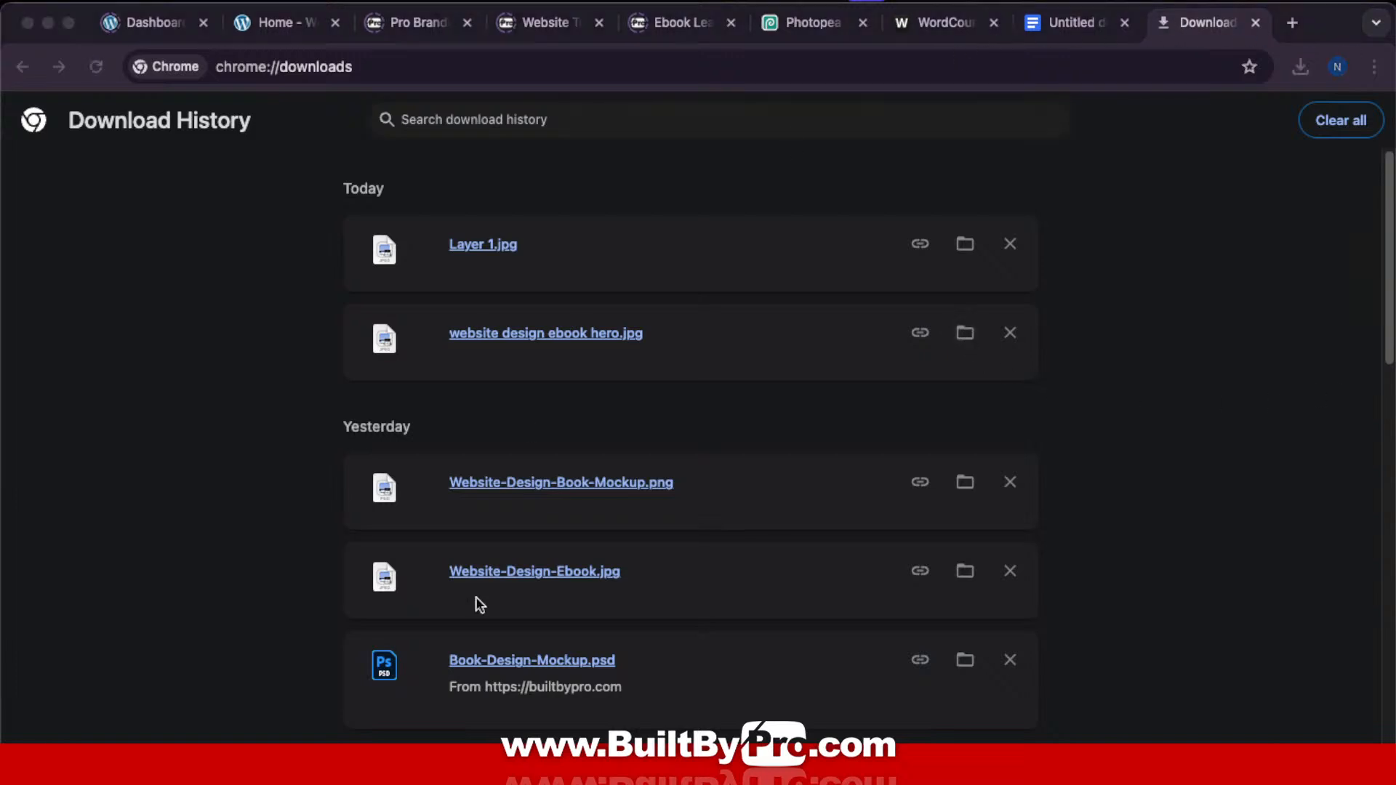
# Step: In a new Finder window, open the Website Files folder in NEWT, move the downloaded cover and mockup images there, and return to the browser
pyautogui.moveTo(480, 782)
pyautogui.moveTo(657, 781)
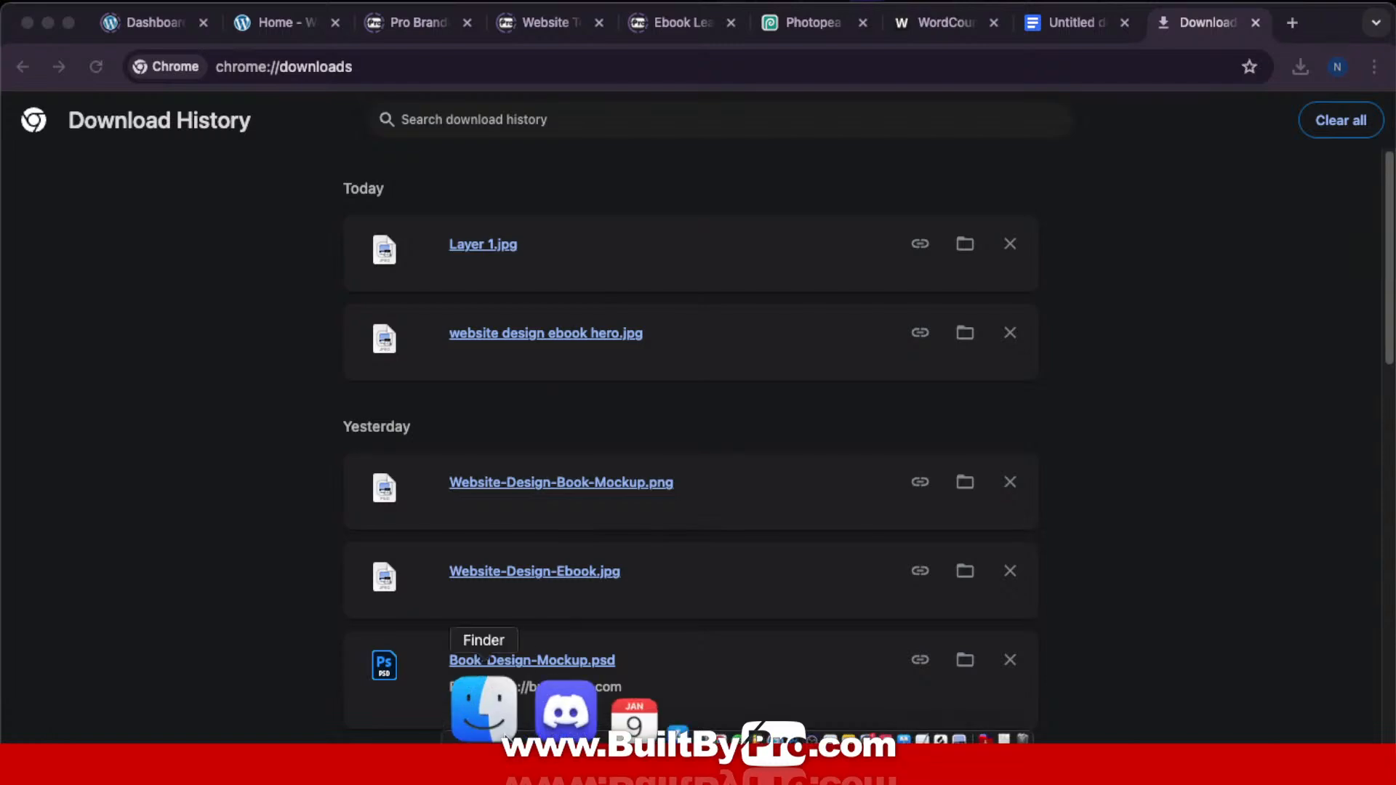
pyautogui.rightClick(493, 711)
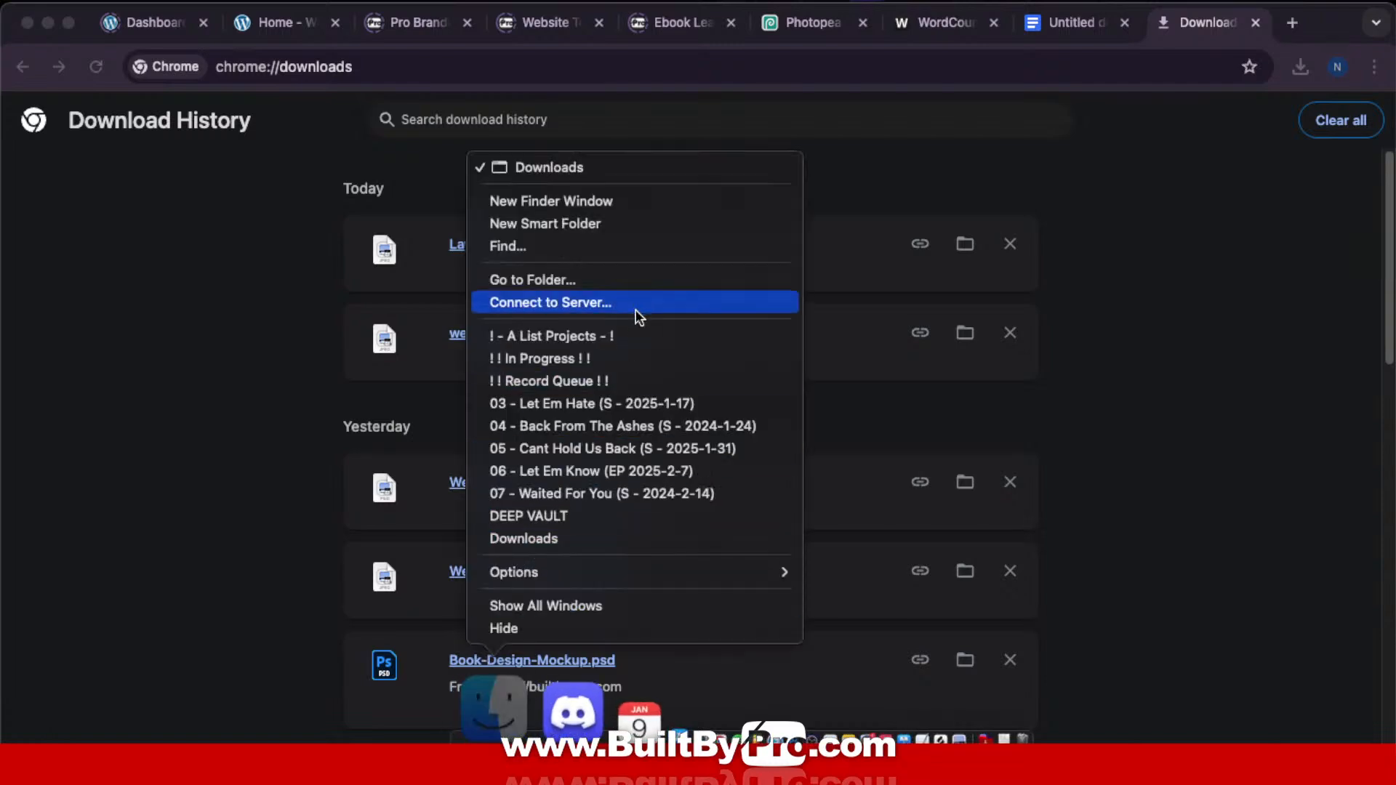
pyautogui.moveTo(649, 580)
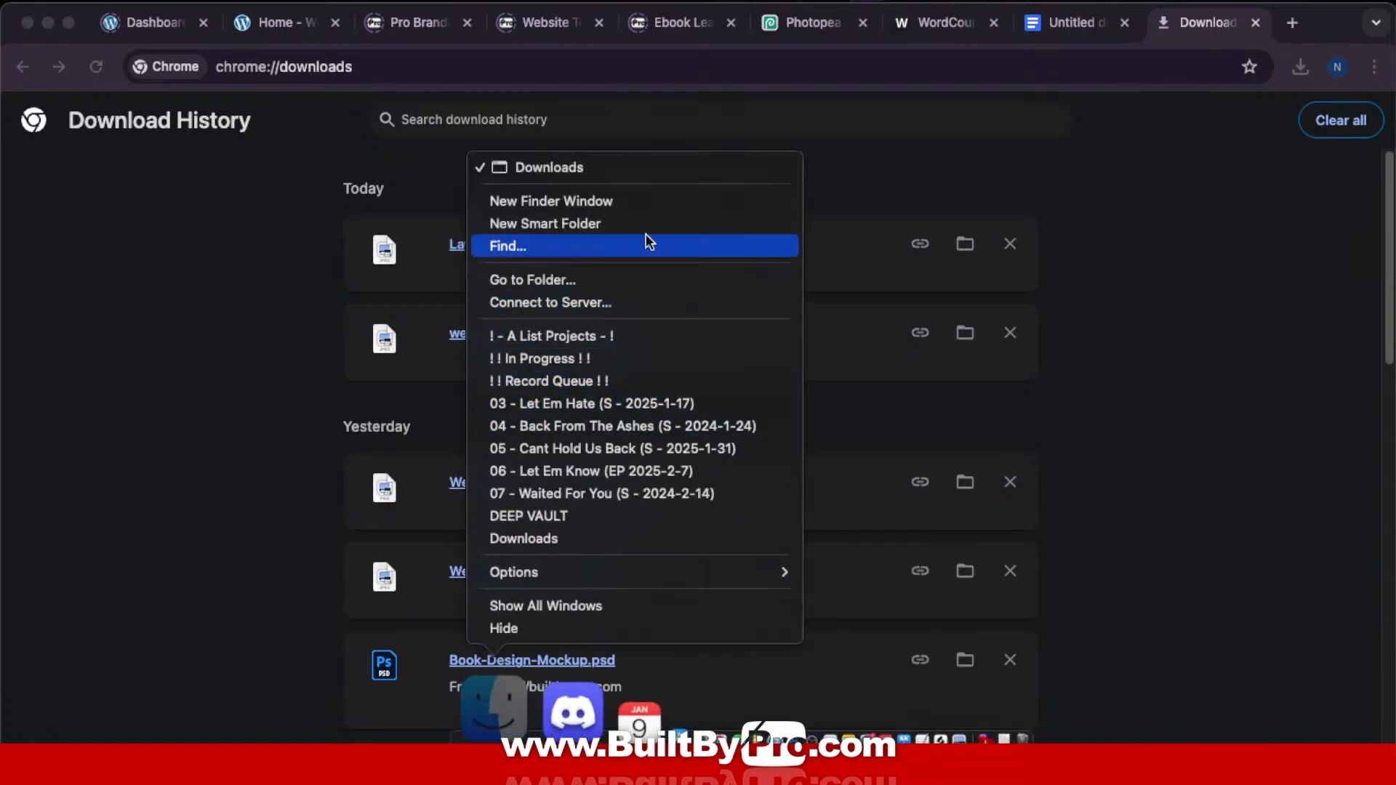
pyautogui.click(640, 207)
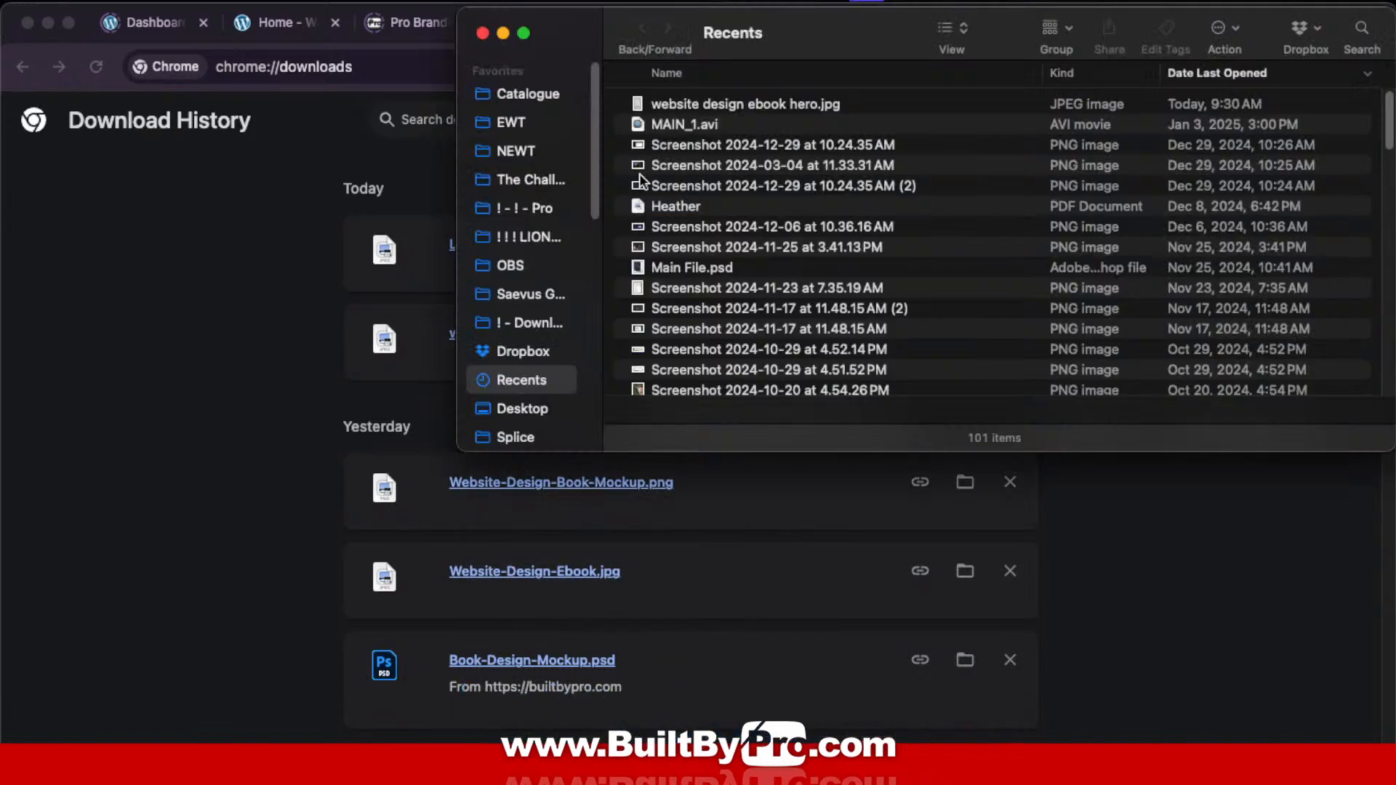
pyautogui.click(540, 151)
pyautogui.click(655, 122)
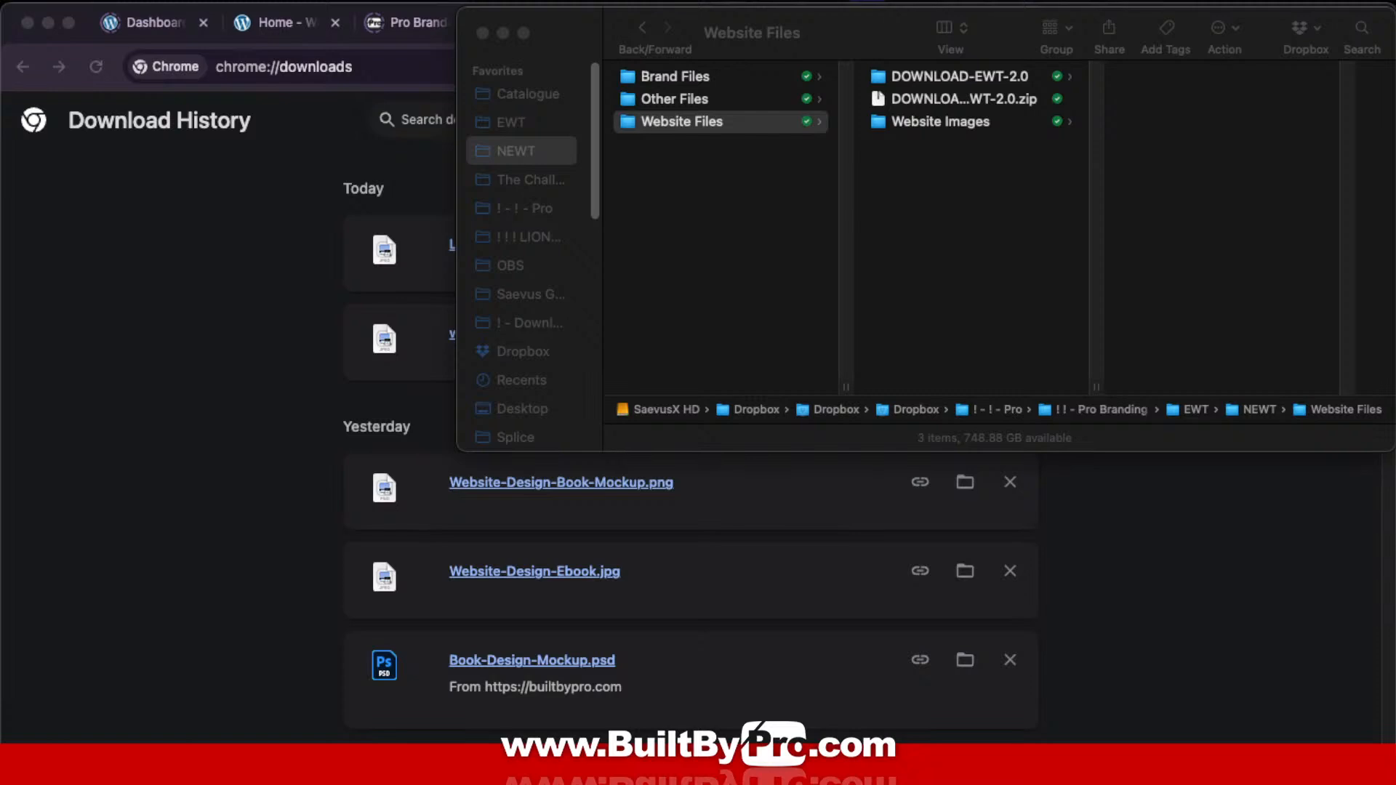
pyautogui.moveTo(1389, 207); pyautogui.dragTo(1038, 209)
pyautogui.click(179, 352)
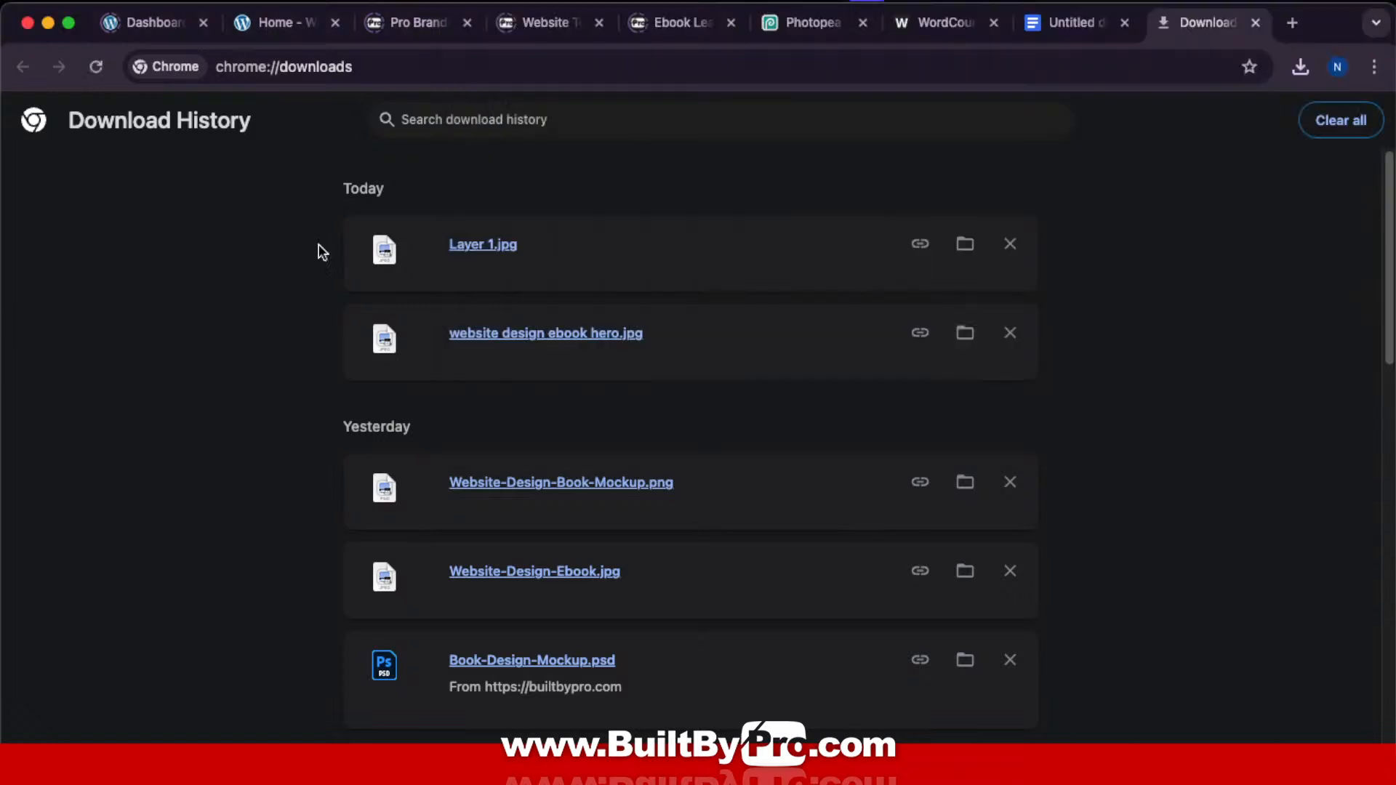
# Step: In the blank Google Docs document, insert website design ebook hero.jpg from the Website Files folder and add a new line after it
pyautogui.click(1072, 18)
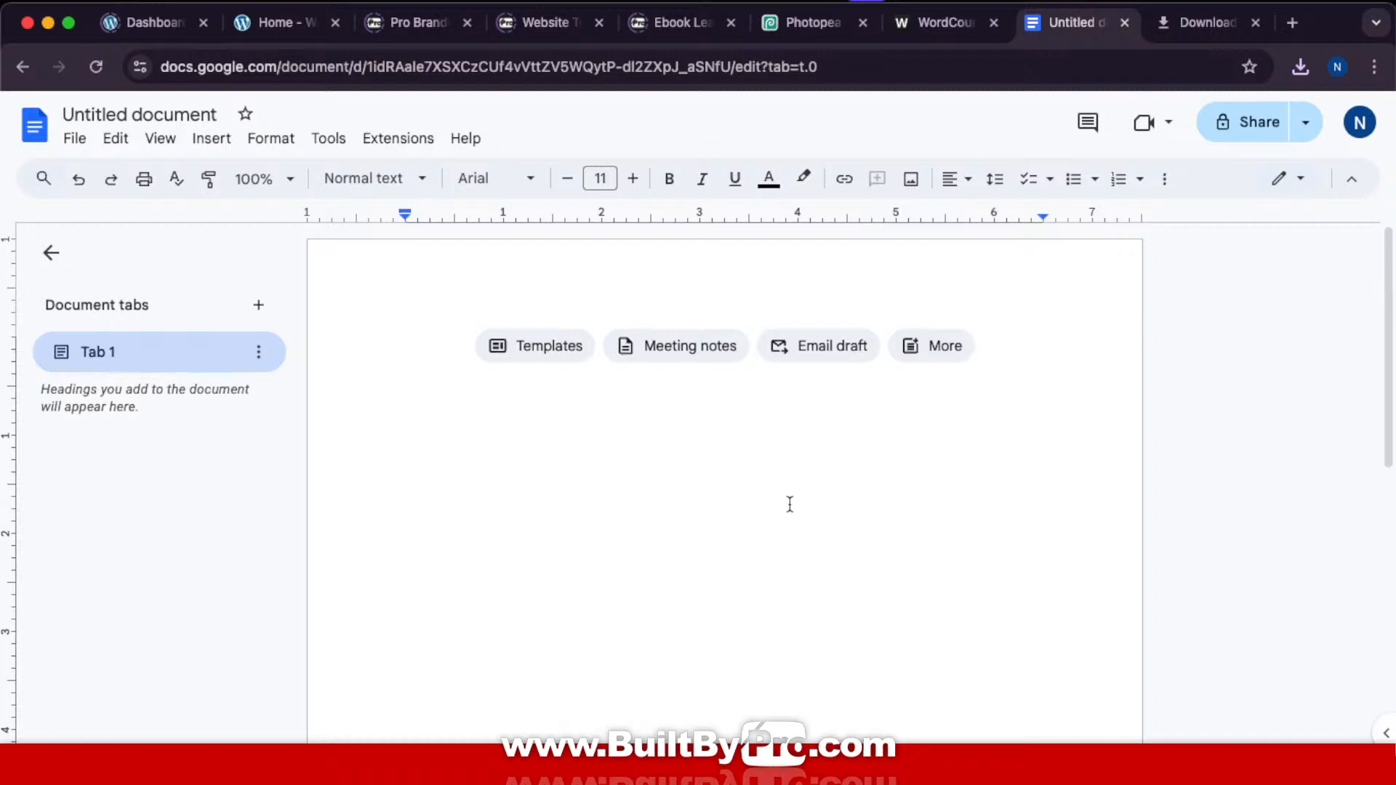
pyautogui.click(215, 138)
pyautogui.moveTo(251, 184)
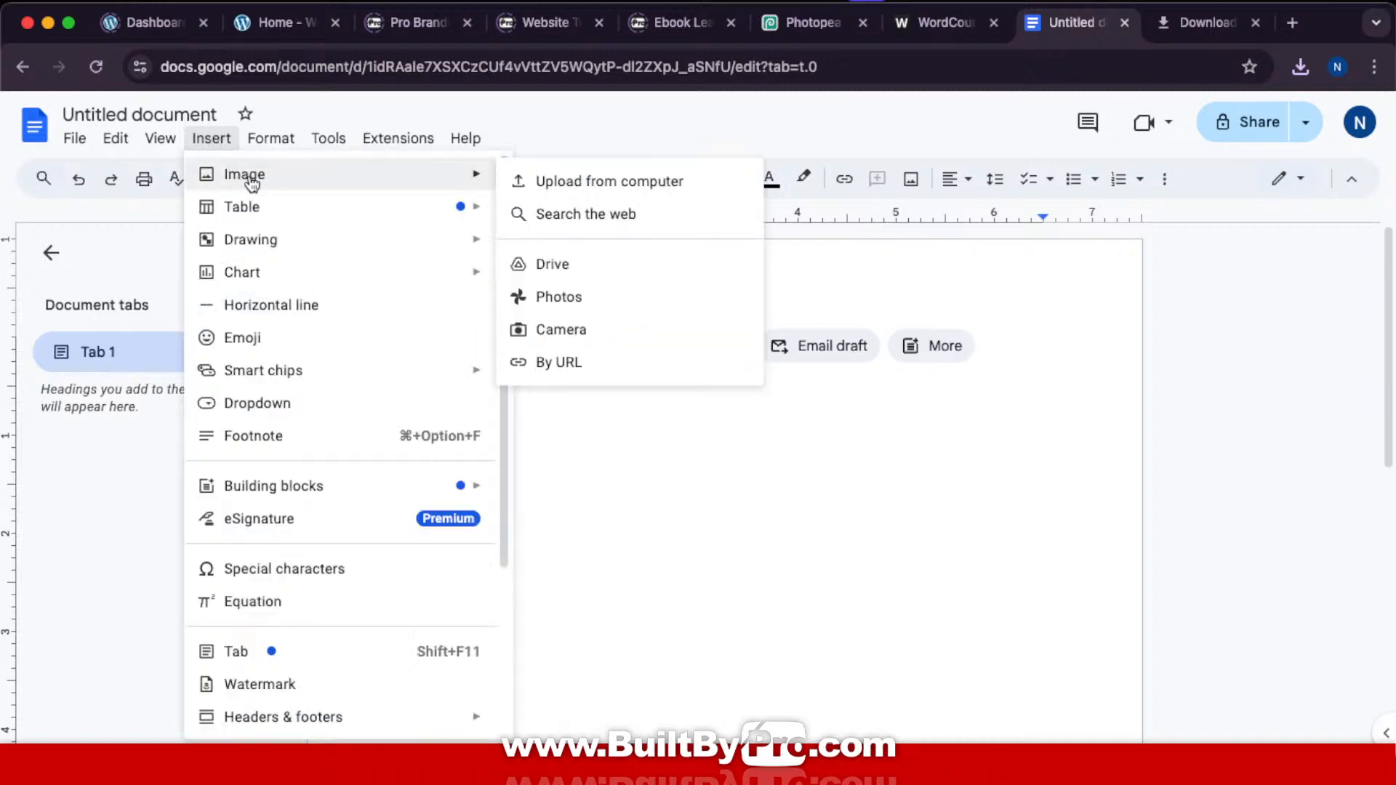
pyautogui.click(595, 181)
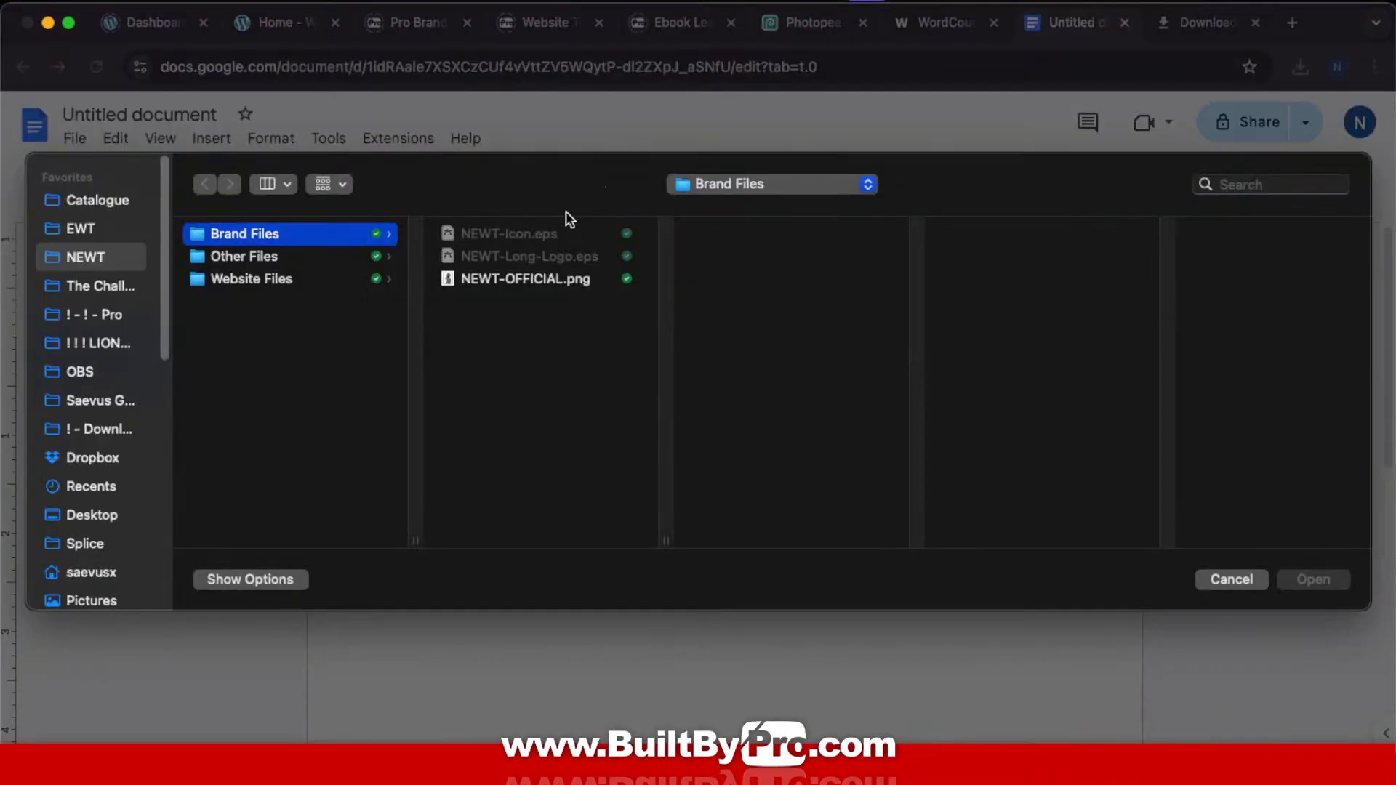
pyautogui.click(279, 279)
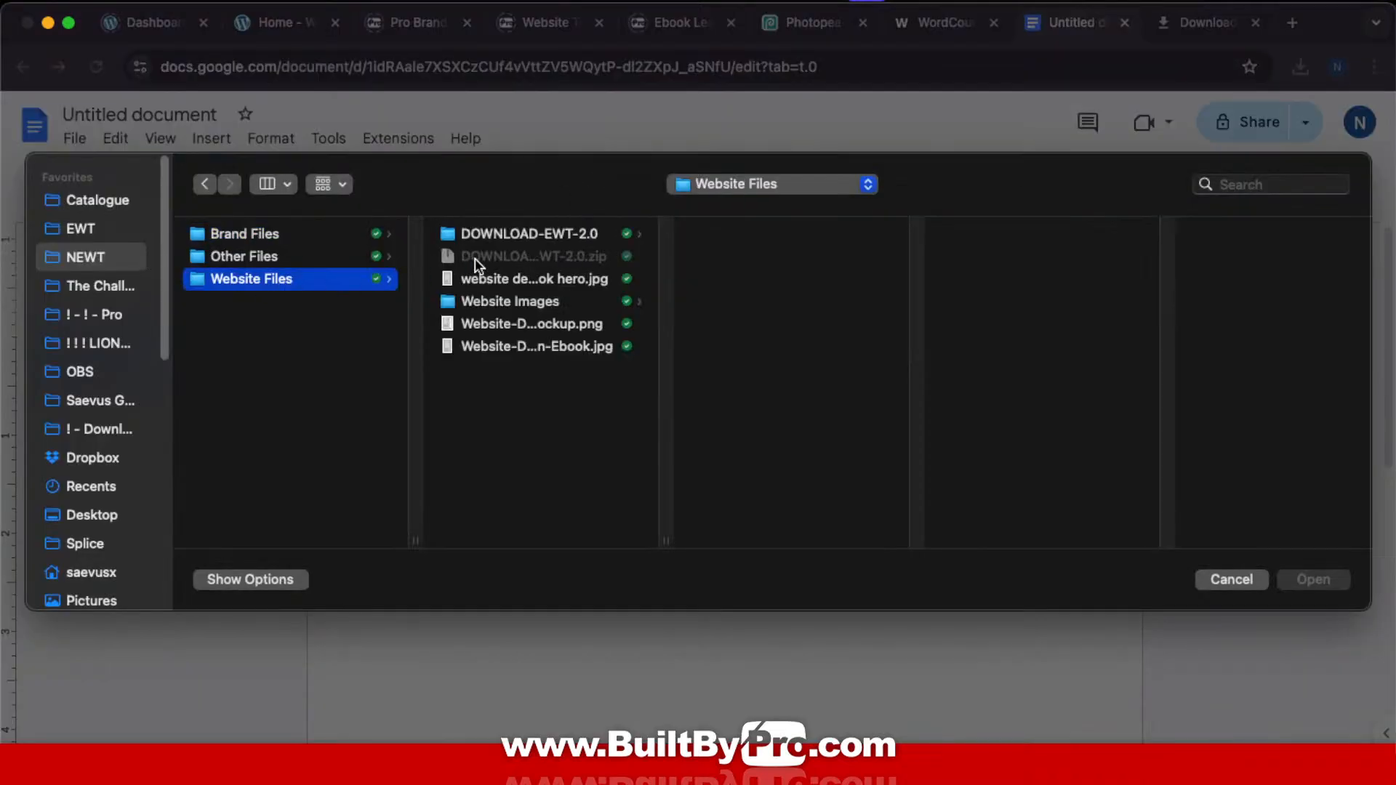
pyautogui.click(583, 348)
pyautogui.click(574, 273)
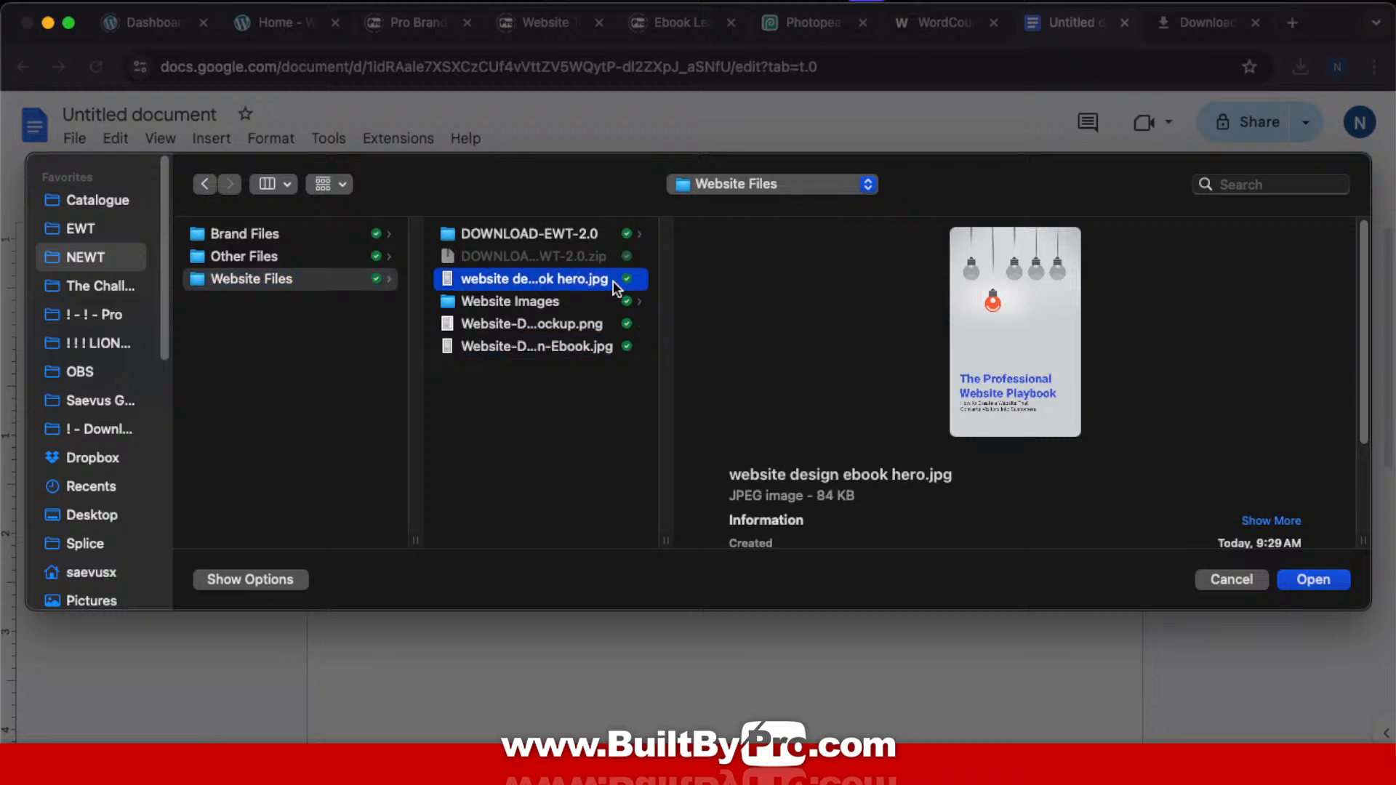
pyautogui.scroll(-5, 1020, 425)
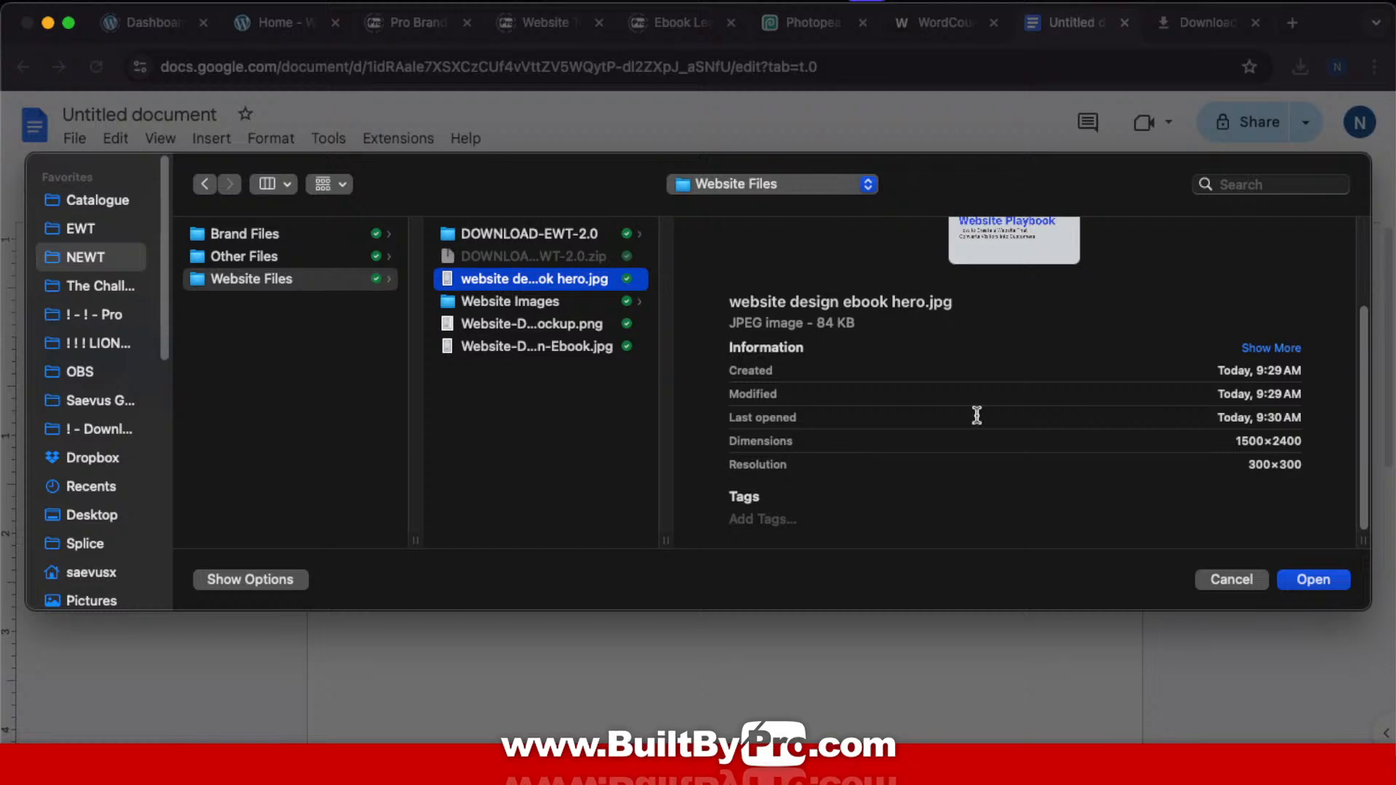
pyautogui.click(1315, 580)
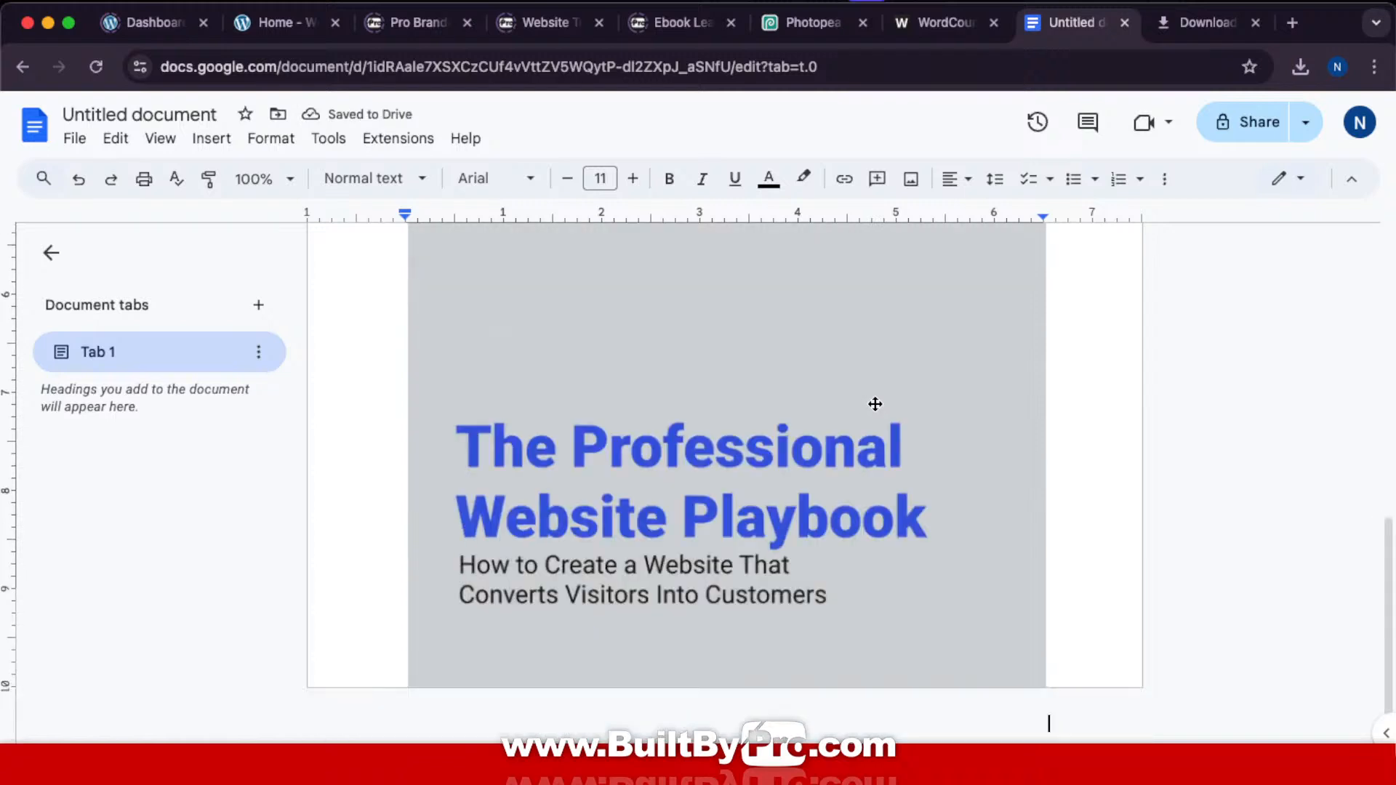
pyautogui.press('Return')
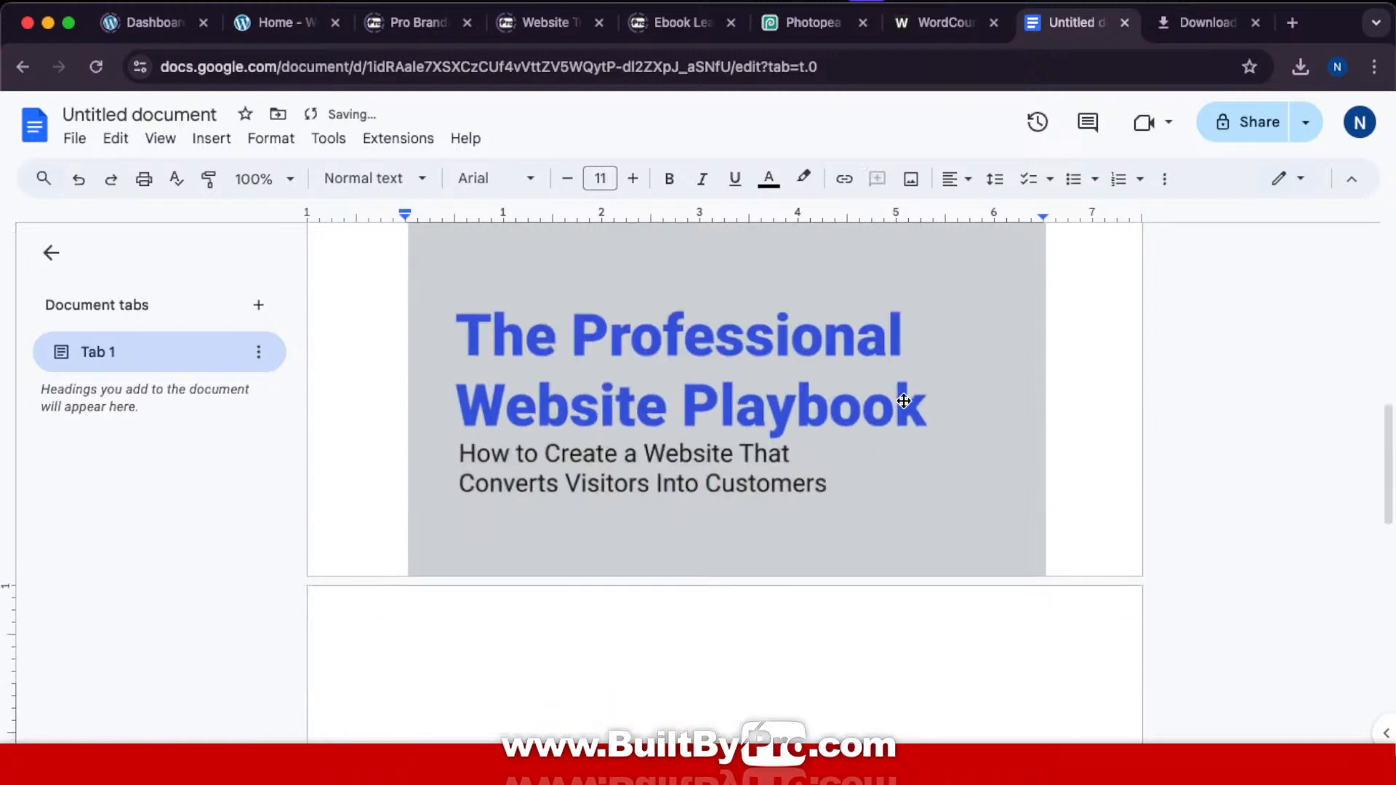
# Step: Try to fit the cover image on the first page by reducing only its height, and undo the resize
pyautogui.click(812, 399)
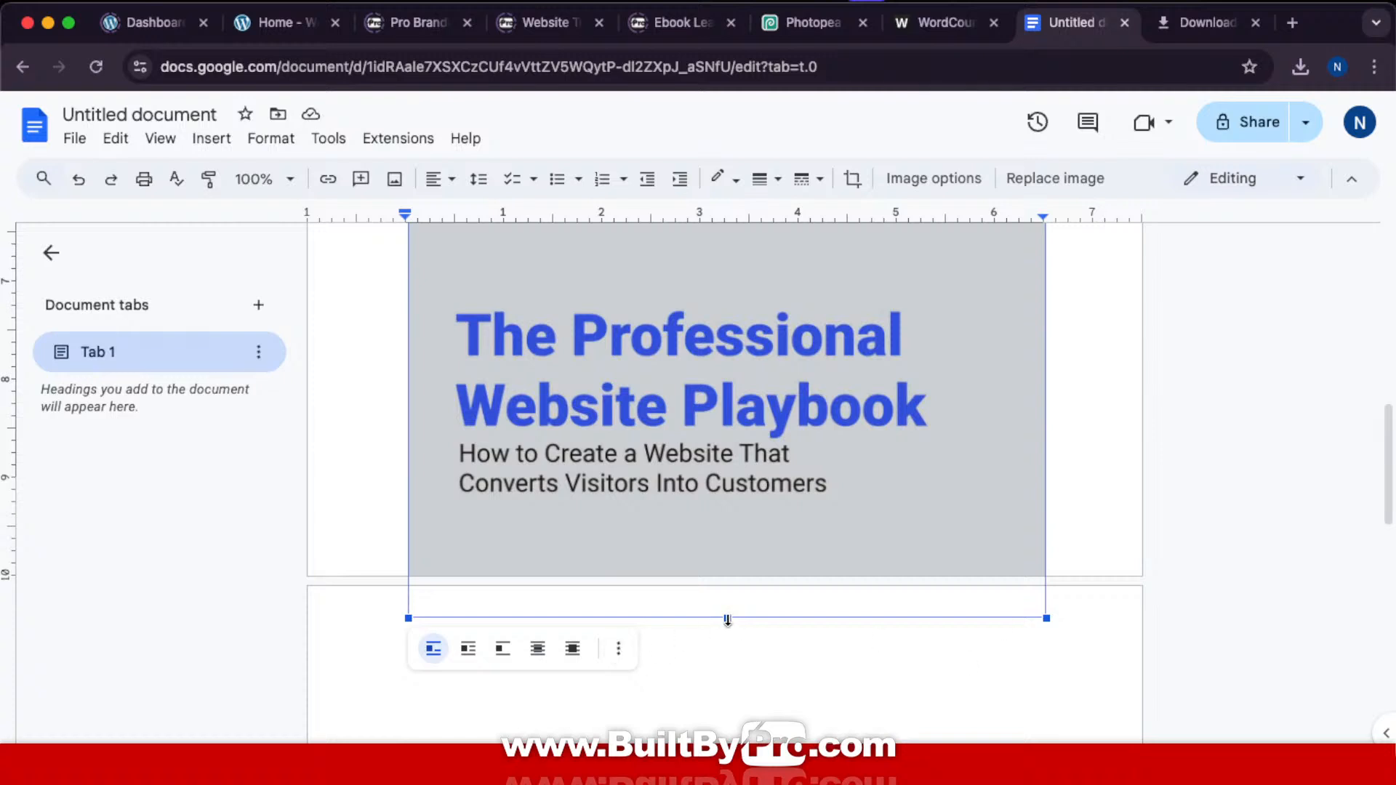
pyautogui.moveTo(730, 621); pyautogui.dragTo(736, 448)
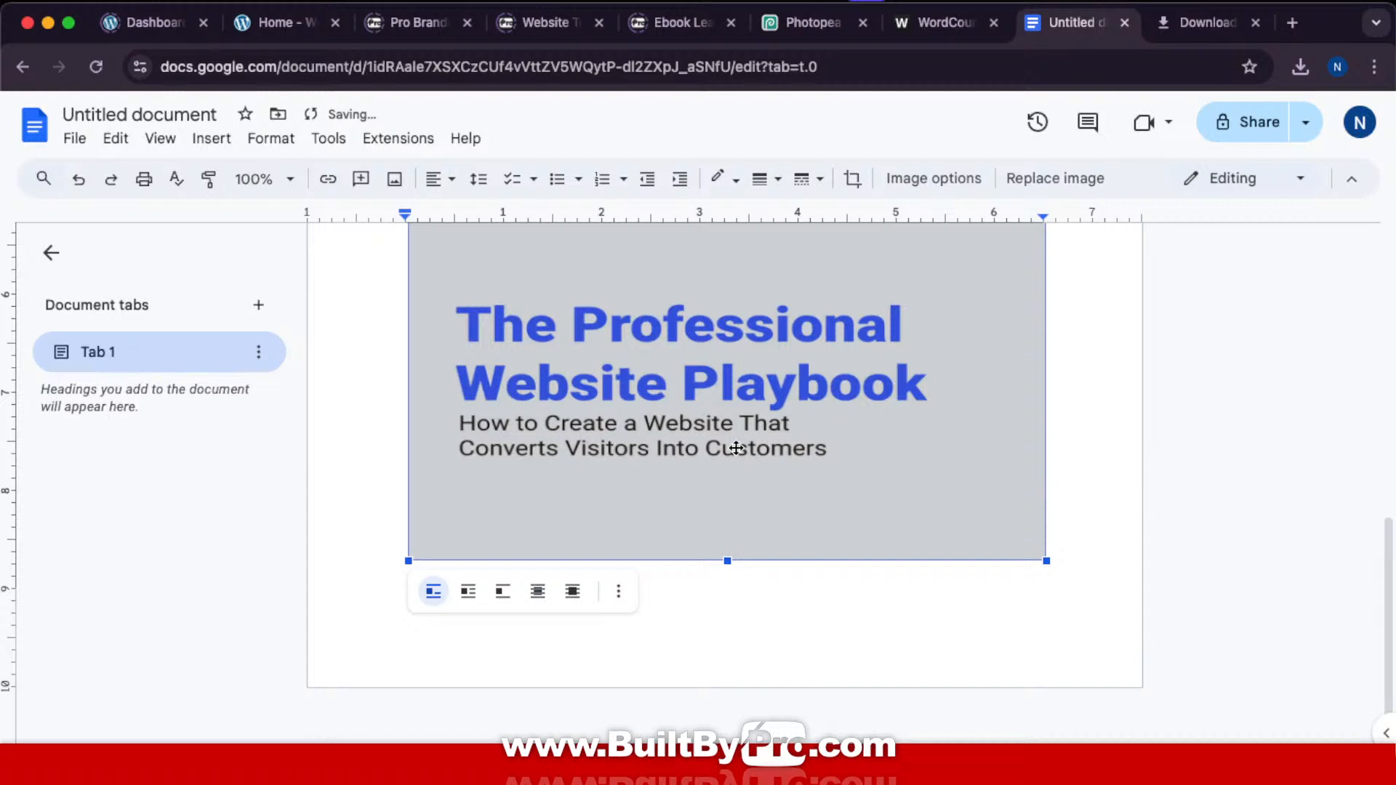
pyautogui.rightClick(761, 306)
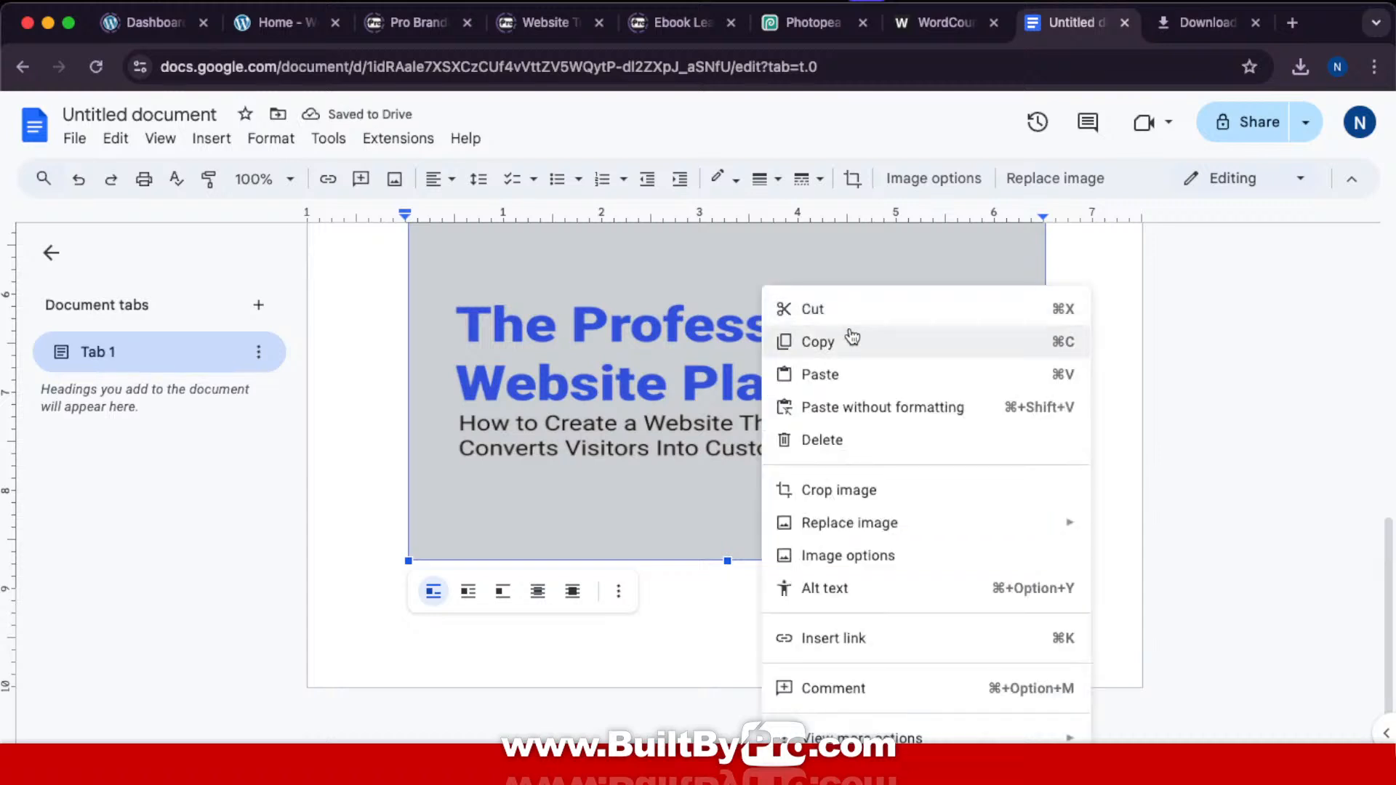
pyautogui.click(1200, 235)
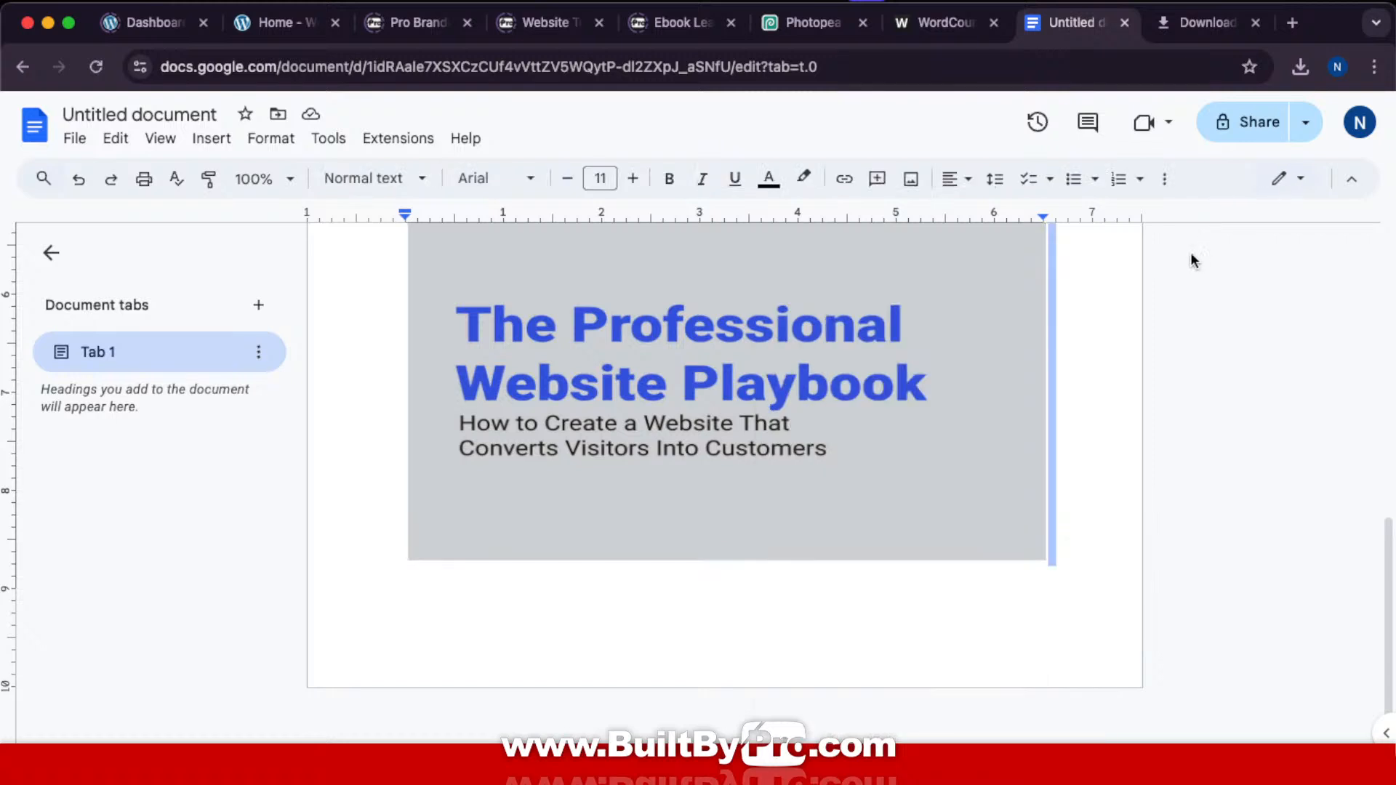
pyautogui.press('super+z')
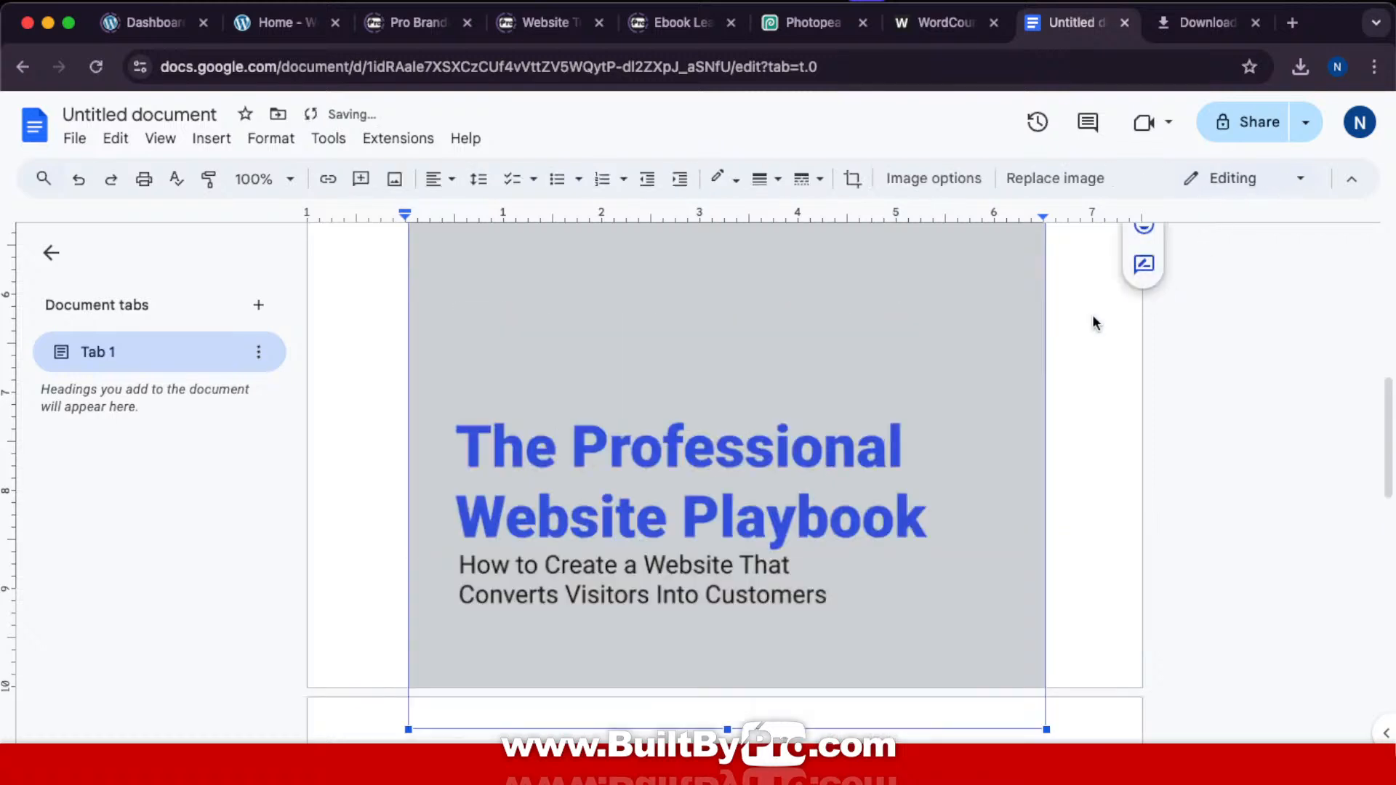
# Step: Open the cover image's options and examine its text wrapping, size and rotation, and adjustments settings
pyautogui.rightClick(709, 425)
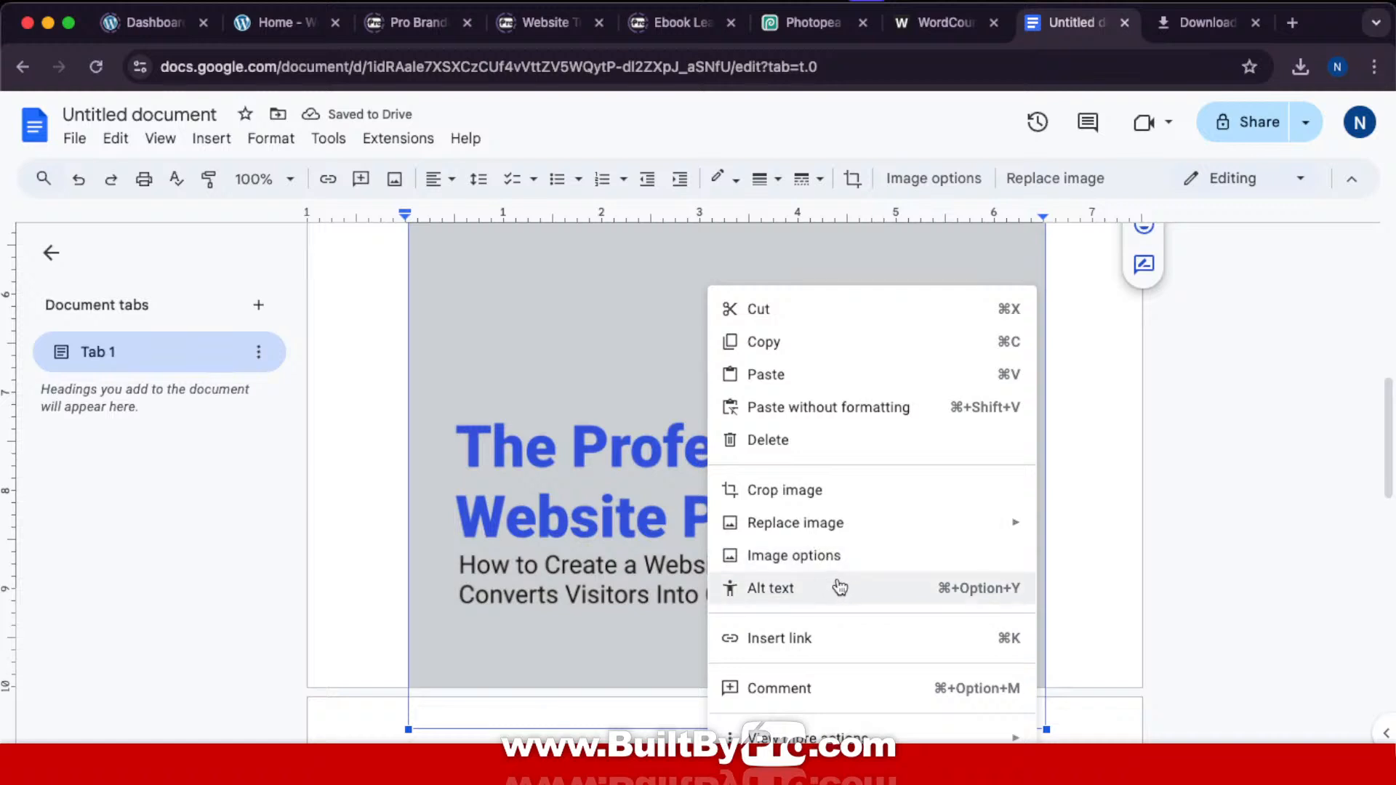
pyautogui.click(816, 557)
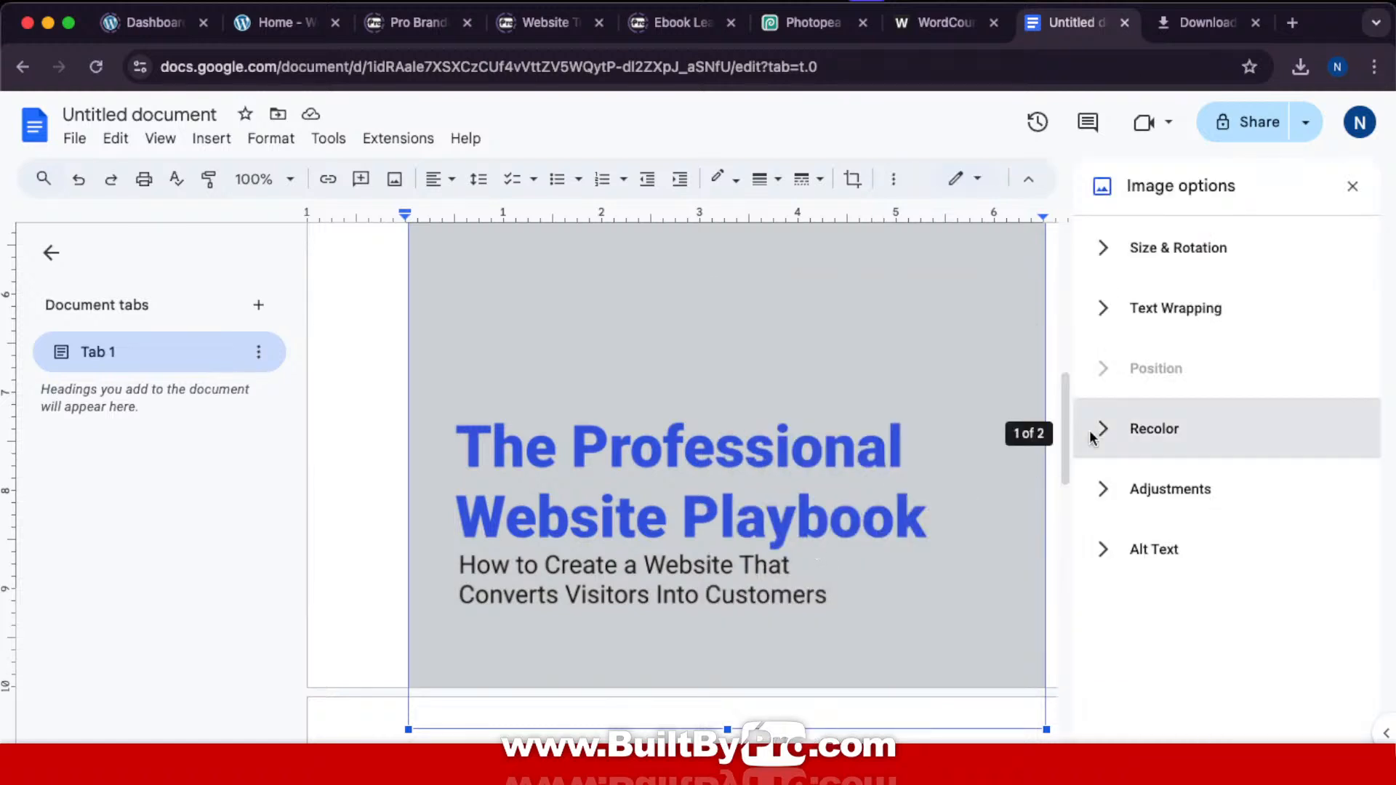
pyautogui.click(1103, 309)
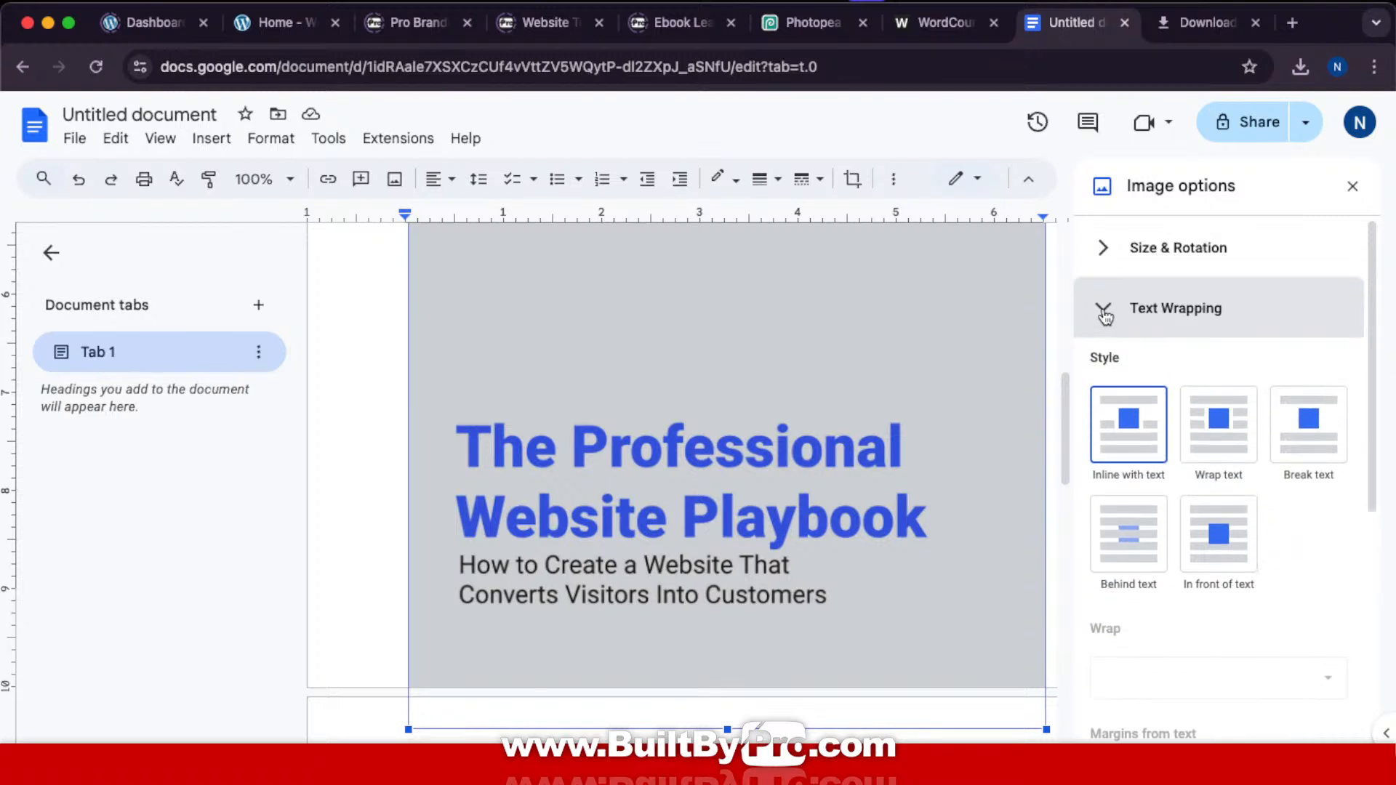
pyautogui.click(1104, 312)
pyautogui.click(1101, 248)
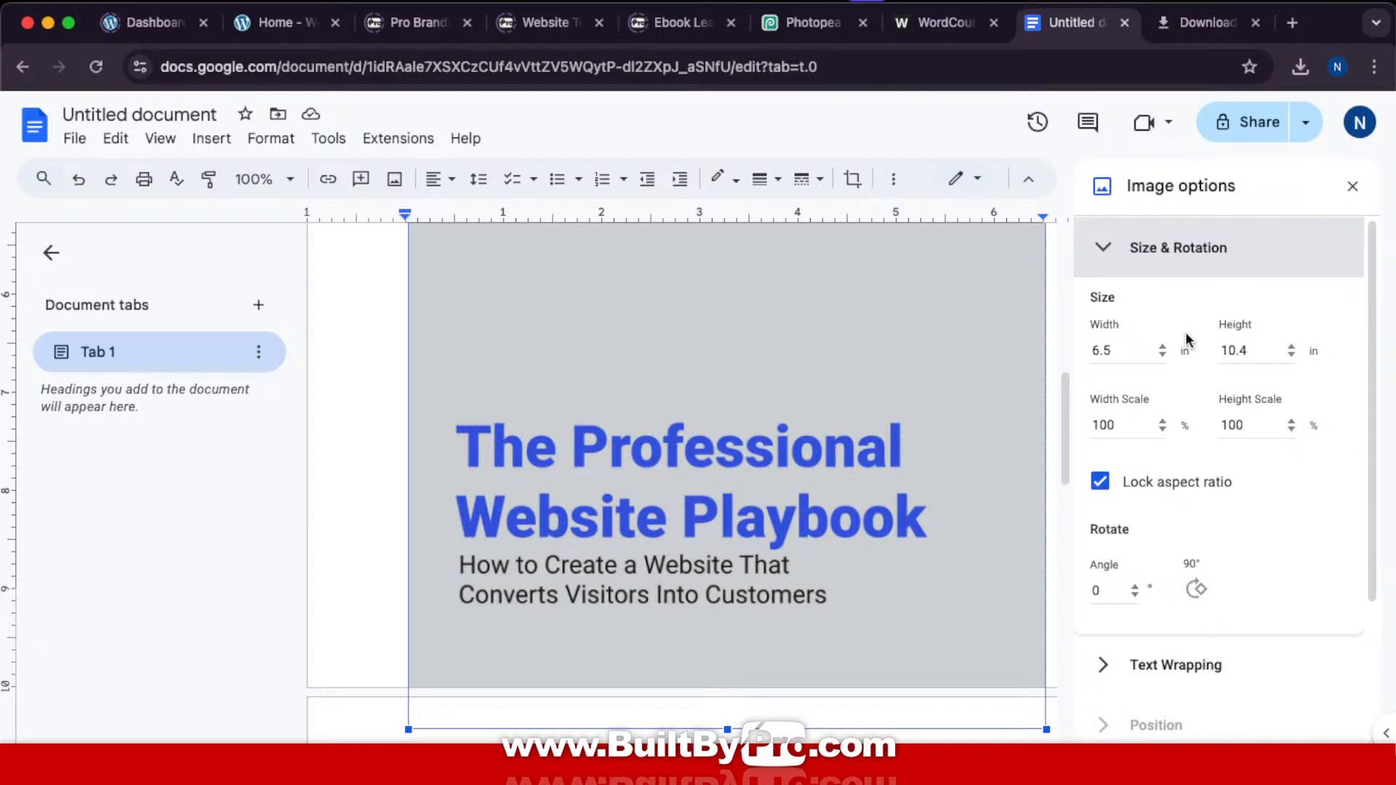
pyautogui.scroll(-3, 1254, 421)
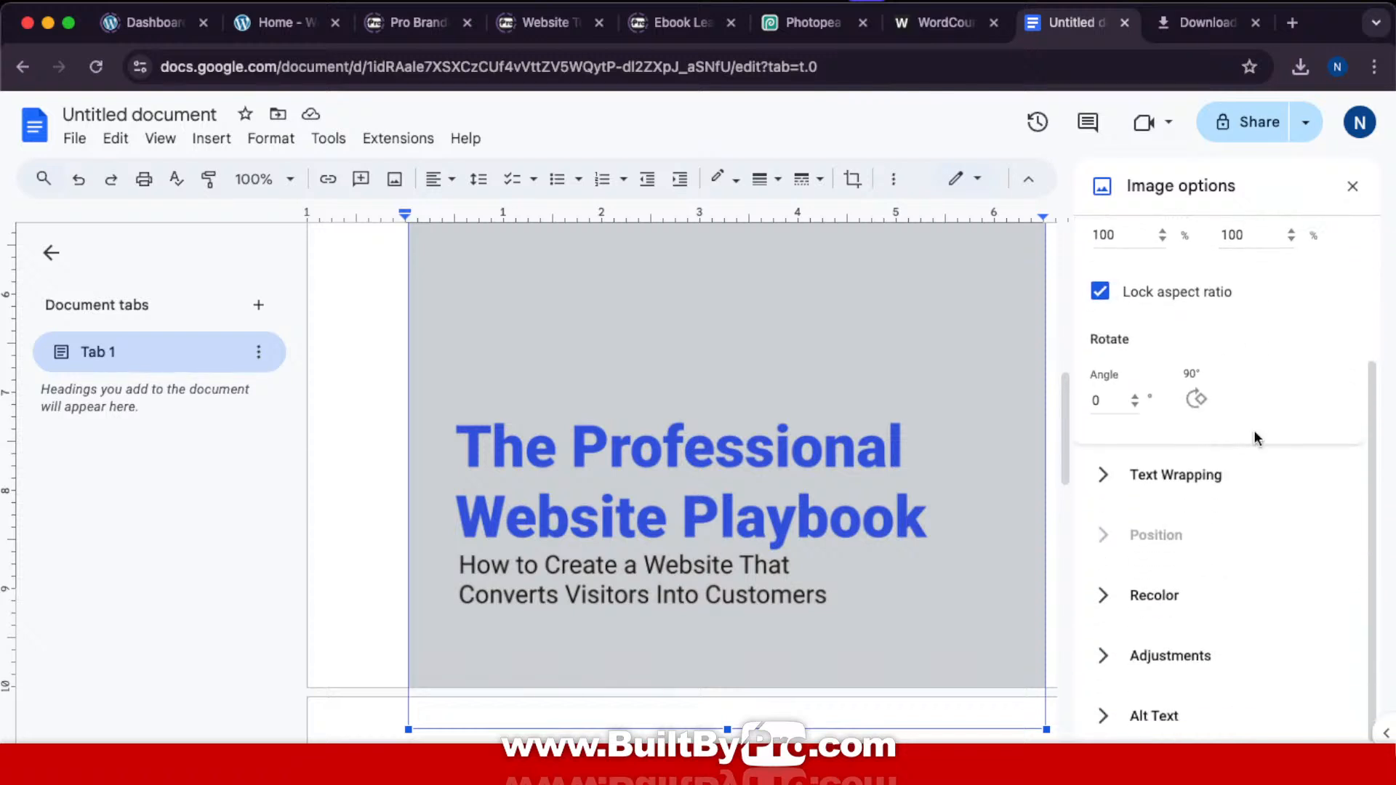
pyautogui.click(1103, 656)
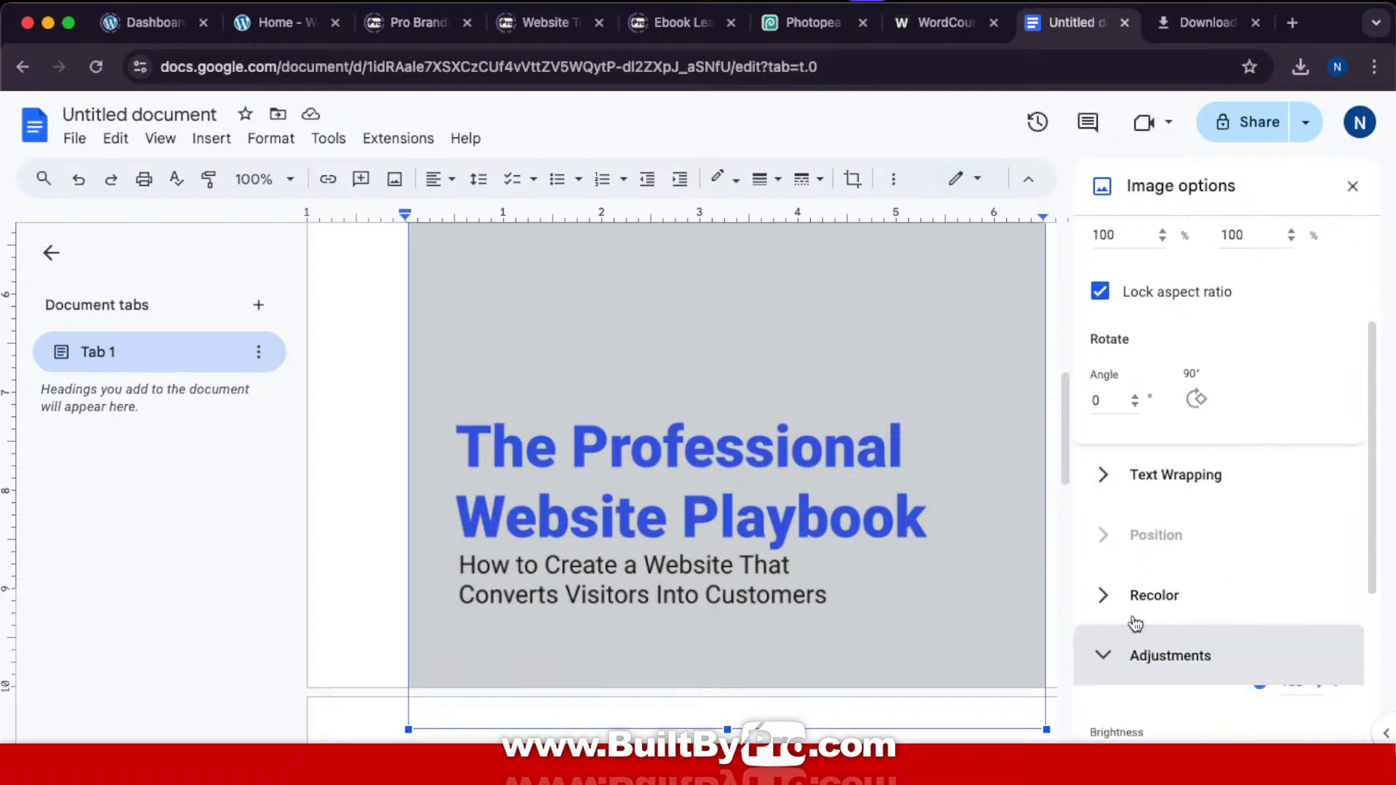
pyautogui.scroll(-5, 1258, 495)
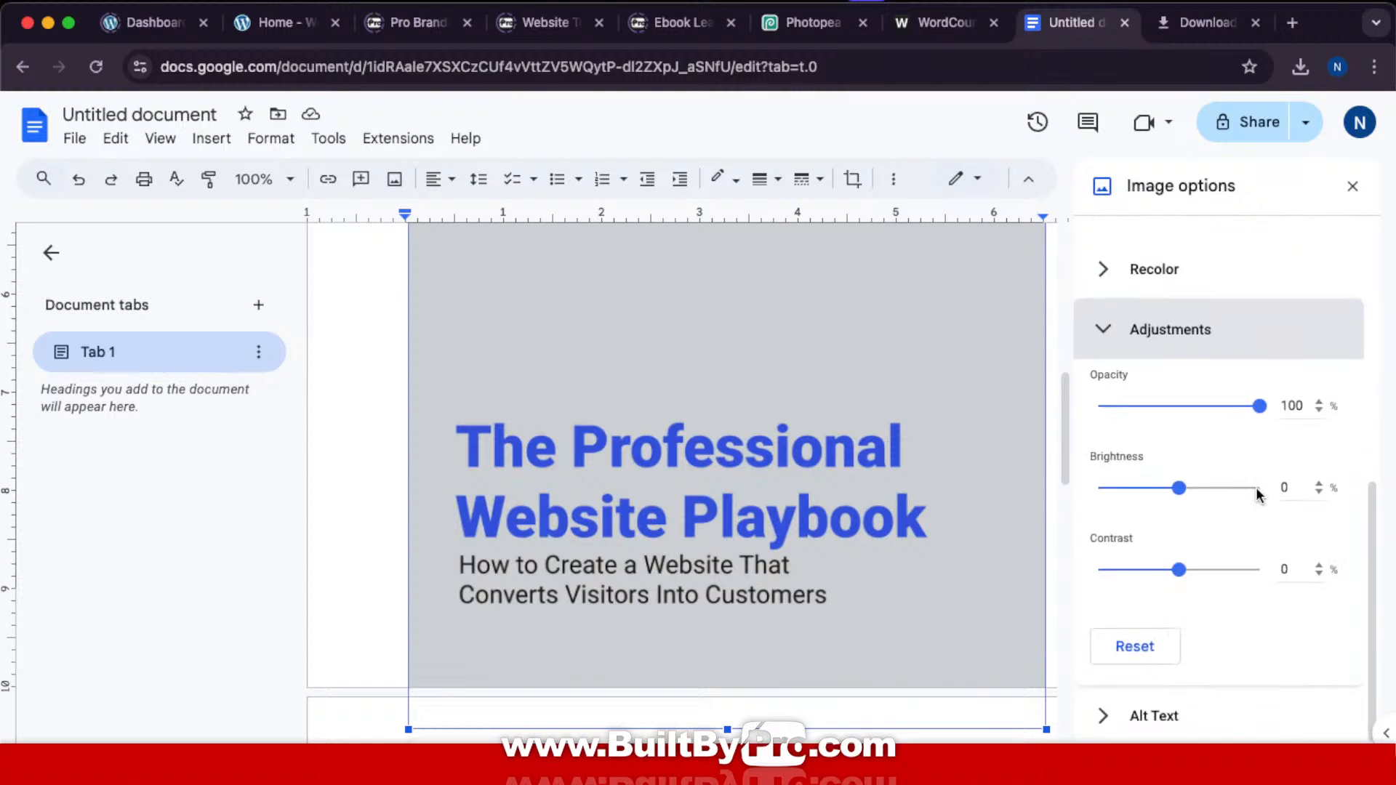
# Step: Shrink the cover image proportionally to about 5 inches wide so it fits on the first page, and centre it horizontally
pyautogui.click(1105, 716)
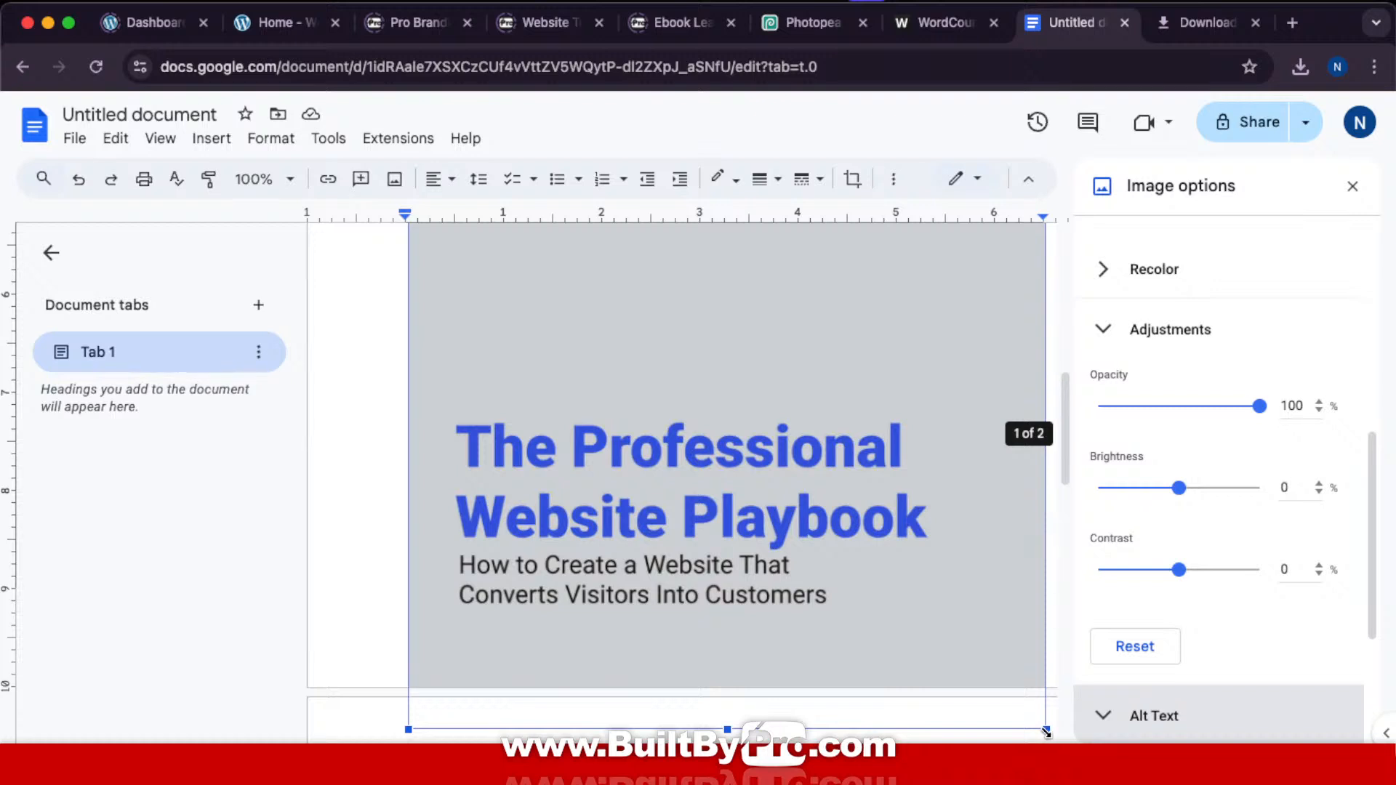
pyautogui.moveTo(1046, 733); pyautogui.dragTo(901, 496)
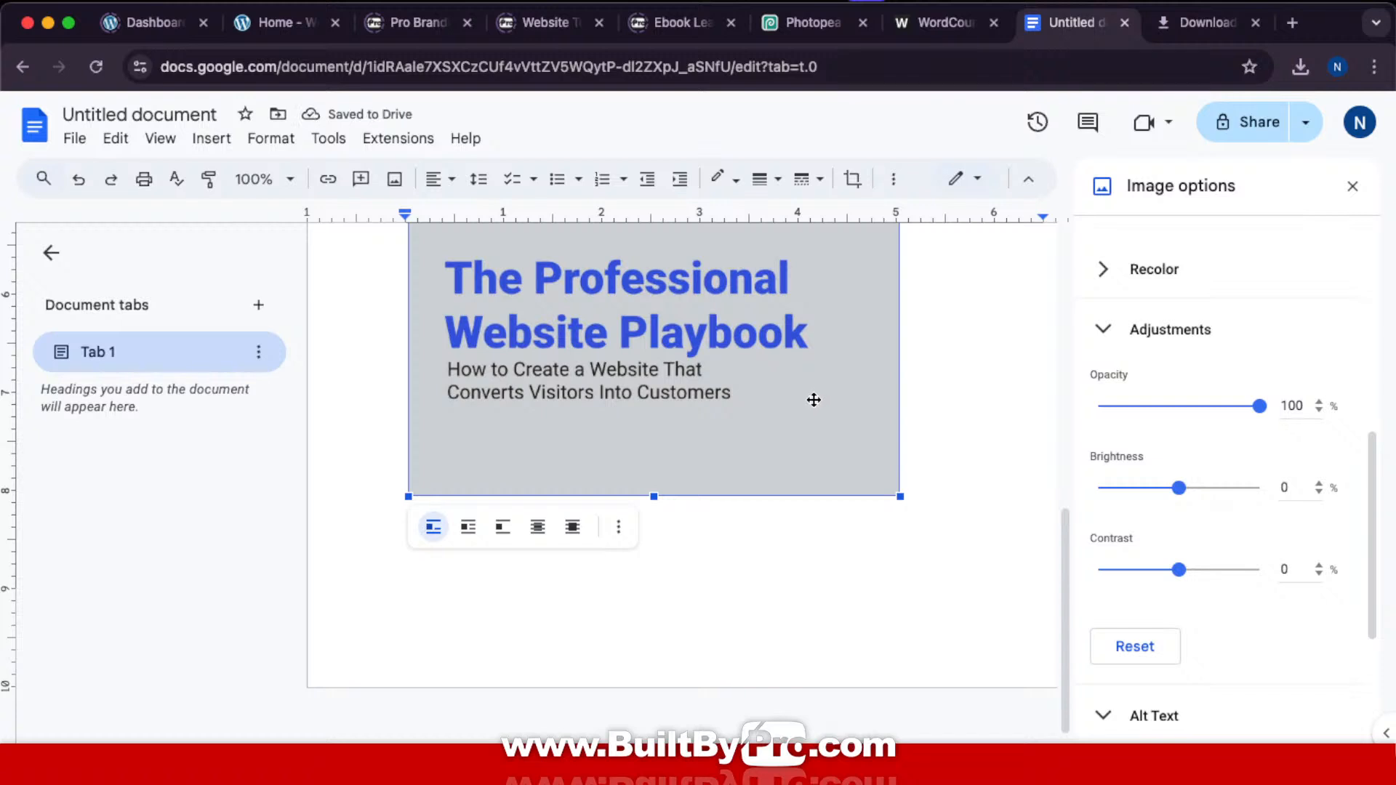
pyautogui.click(460, 185)
pyautogui.click(471, 214)
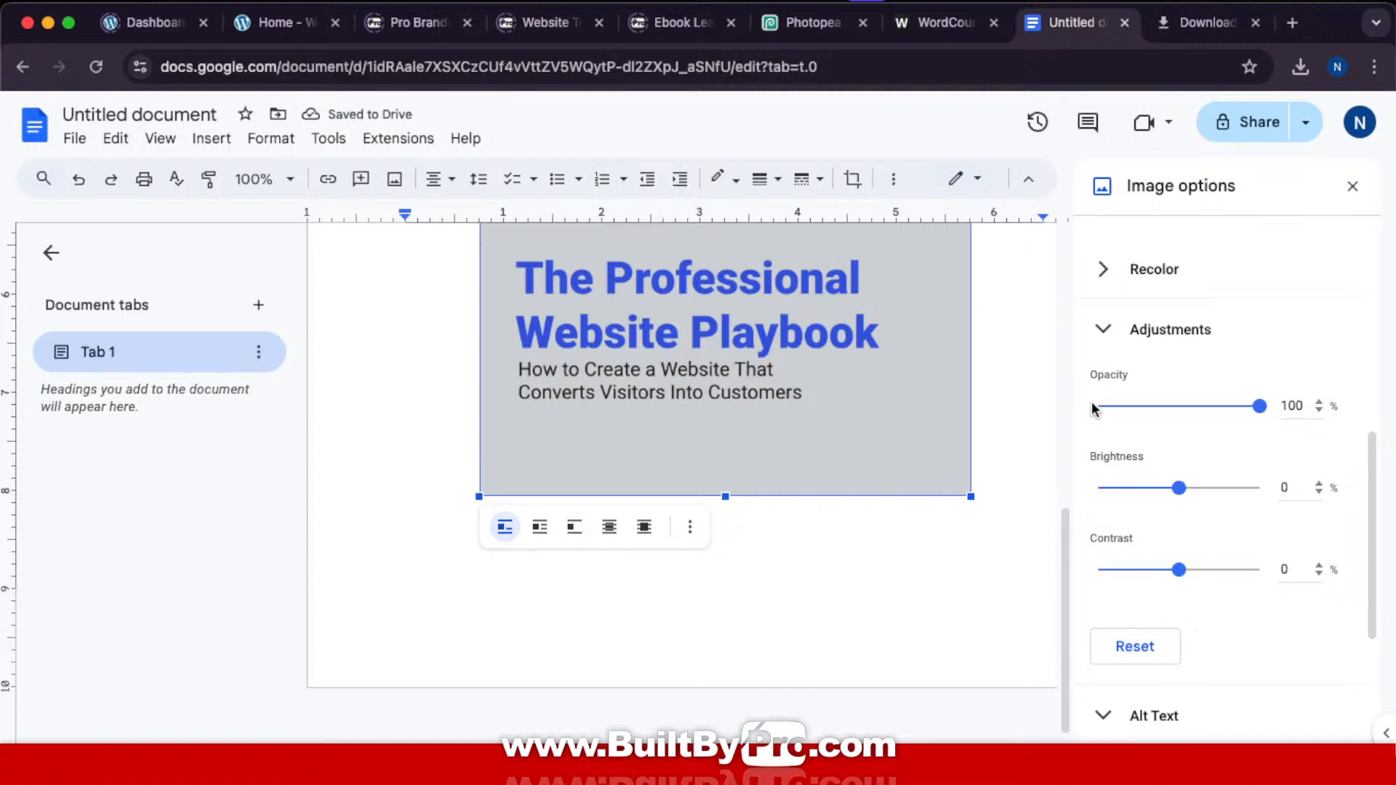
pyautogui.moveTo(1066, 547); pyautogui.dragTo(1097, 187)
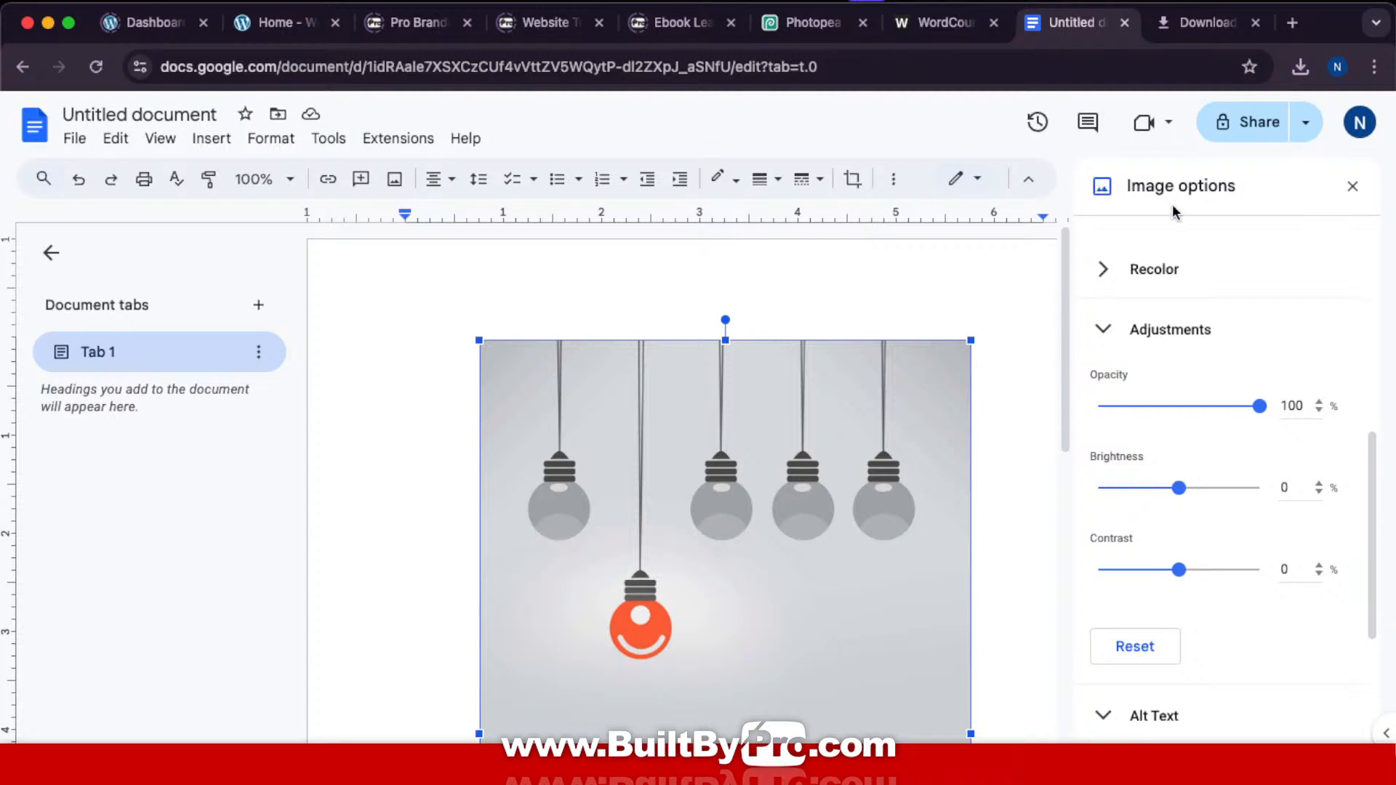
pyautogui.hscroll(3, 965, 281)
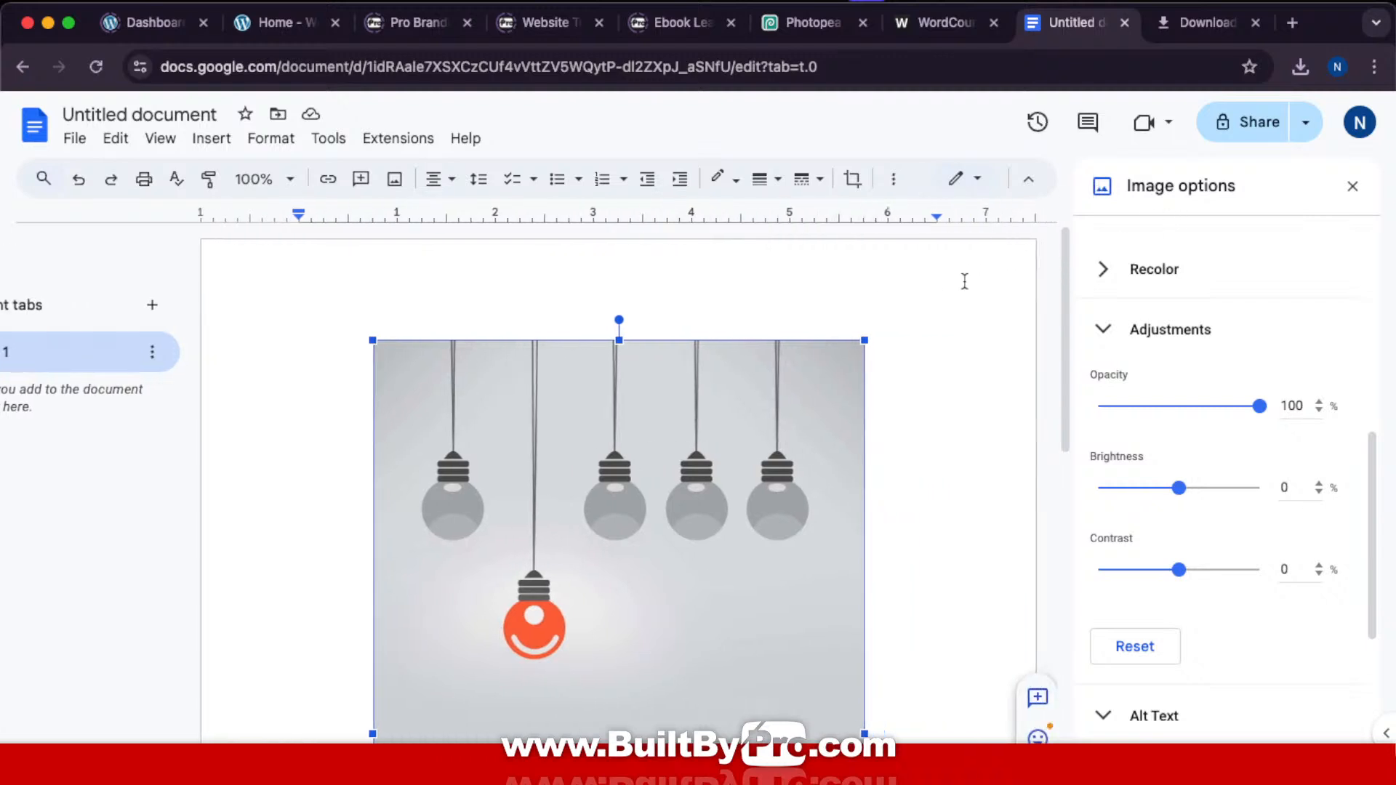
pyautogui.hscroll(-3, 965, 281)
pyautogui.hscroll(3, 965, 282)
# Step: Try to stretch only the height of the cover image further down the first page, and undo the resize
pyautogui.scroll(-8, 978, 287)
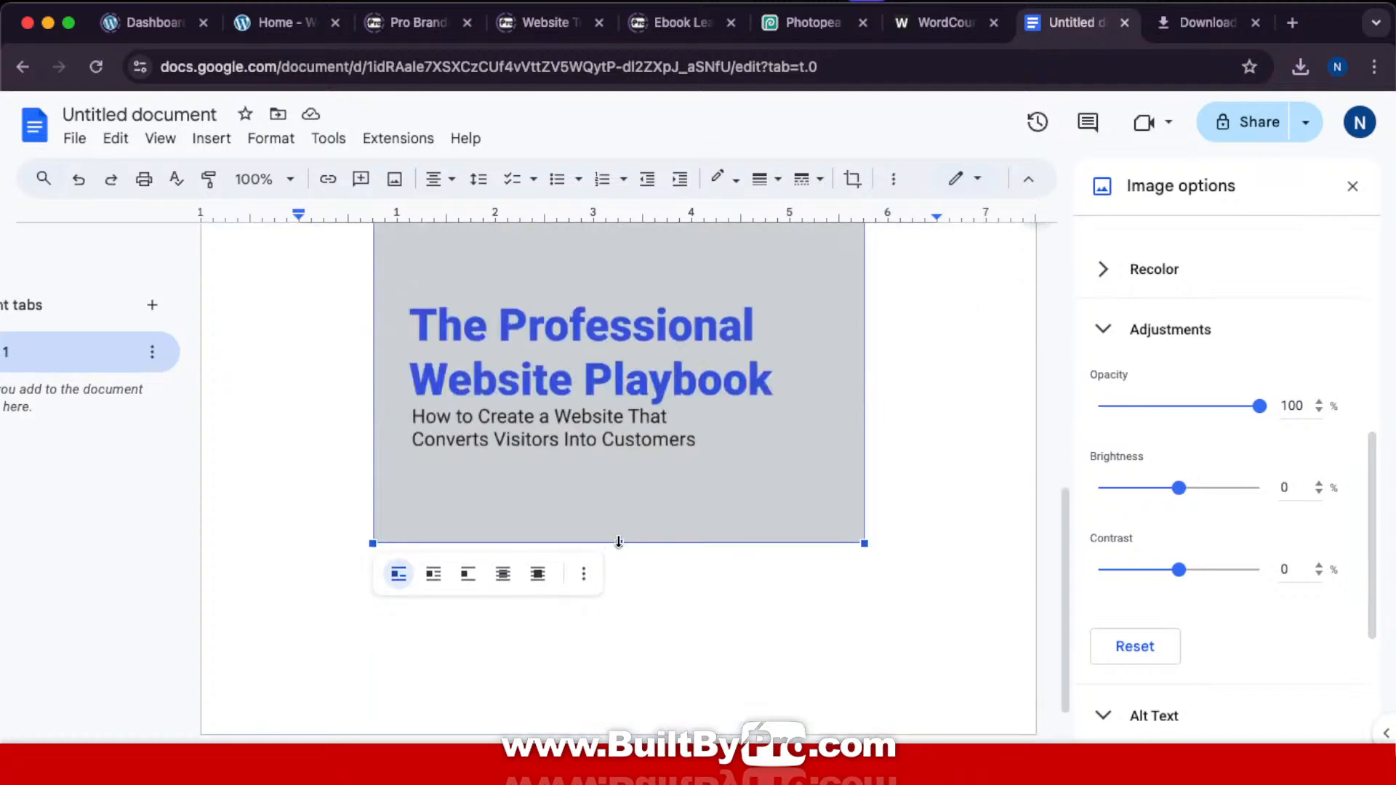
pyautogui.moveTo(620, 543); pyautogui.dragTo(615, 607)
pyautogui.scroll(1, 764, 419)
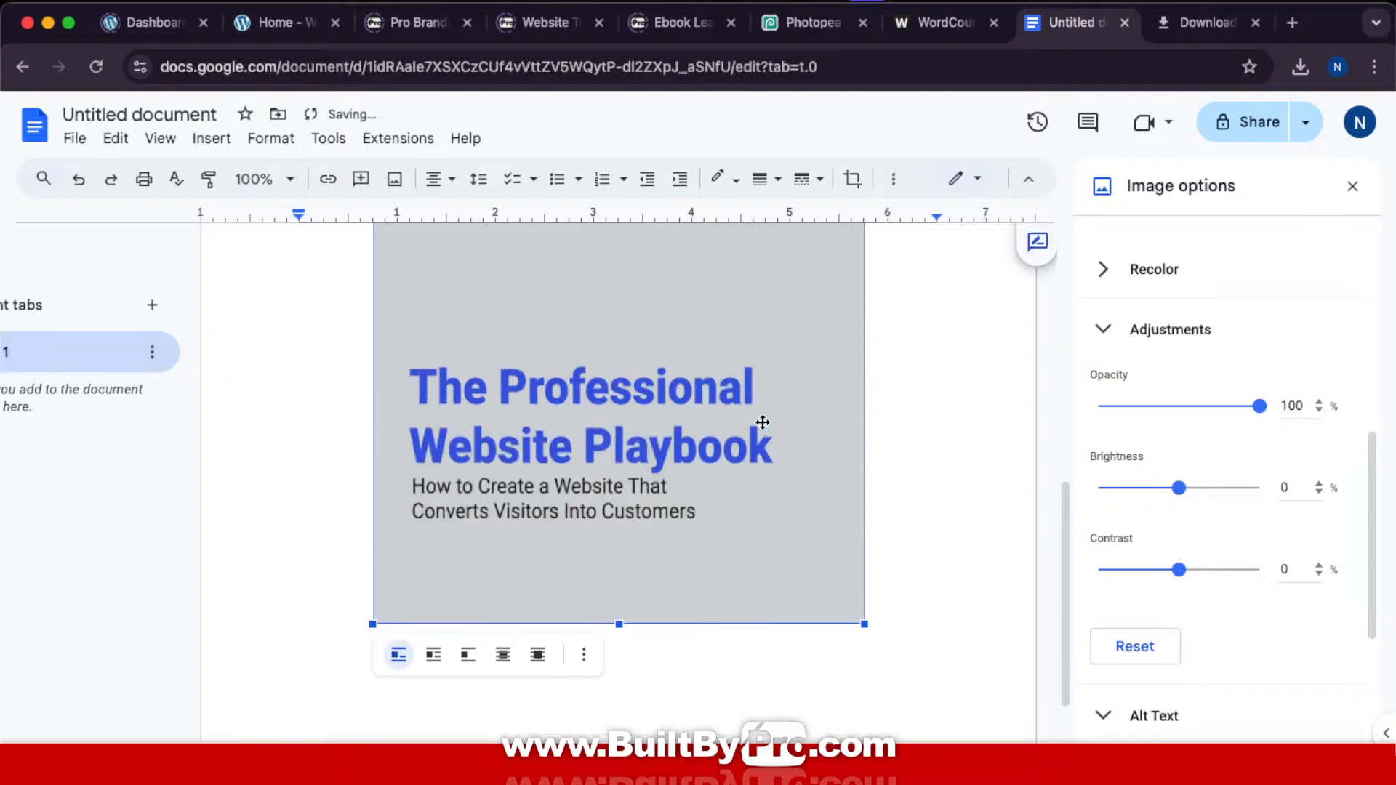
pyautogui.press('super+z')
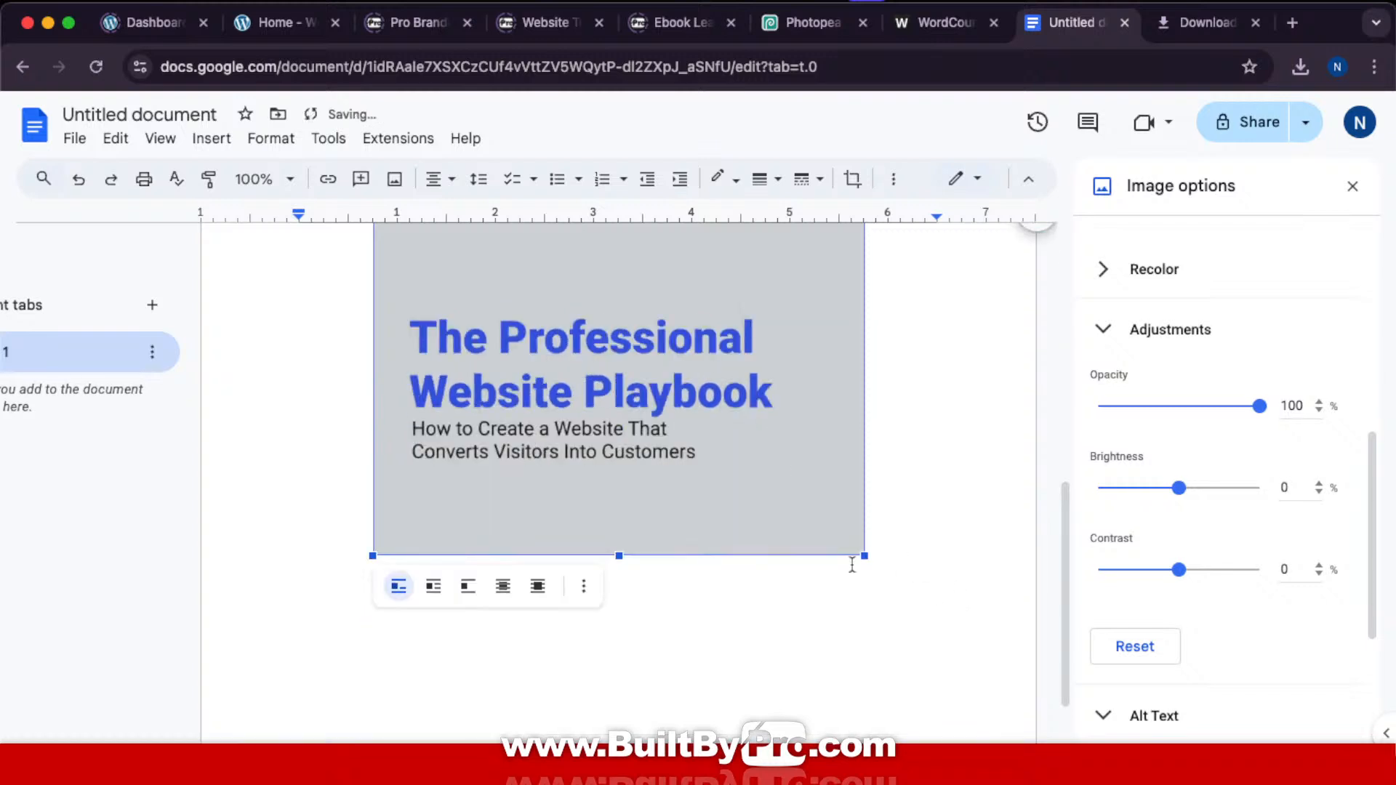
# Step: Enlarge the centred cover image proportionally to about 5.6 inches wide, keeping it within the first page
pyautogui.moveTo(865, 557); pyautogui.dragTo(947, 660)
pyautogui.scroll(8, 773, 468)
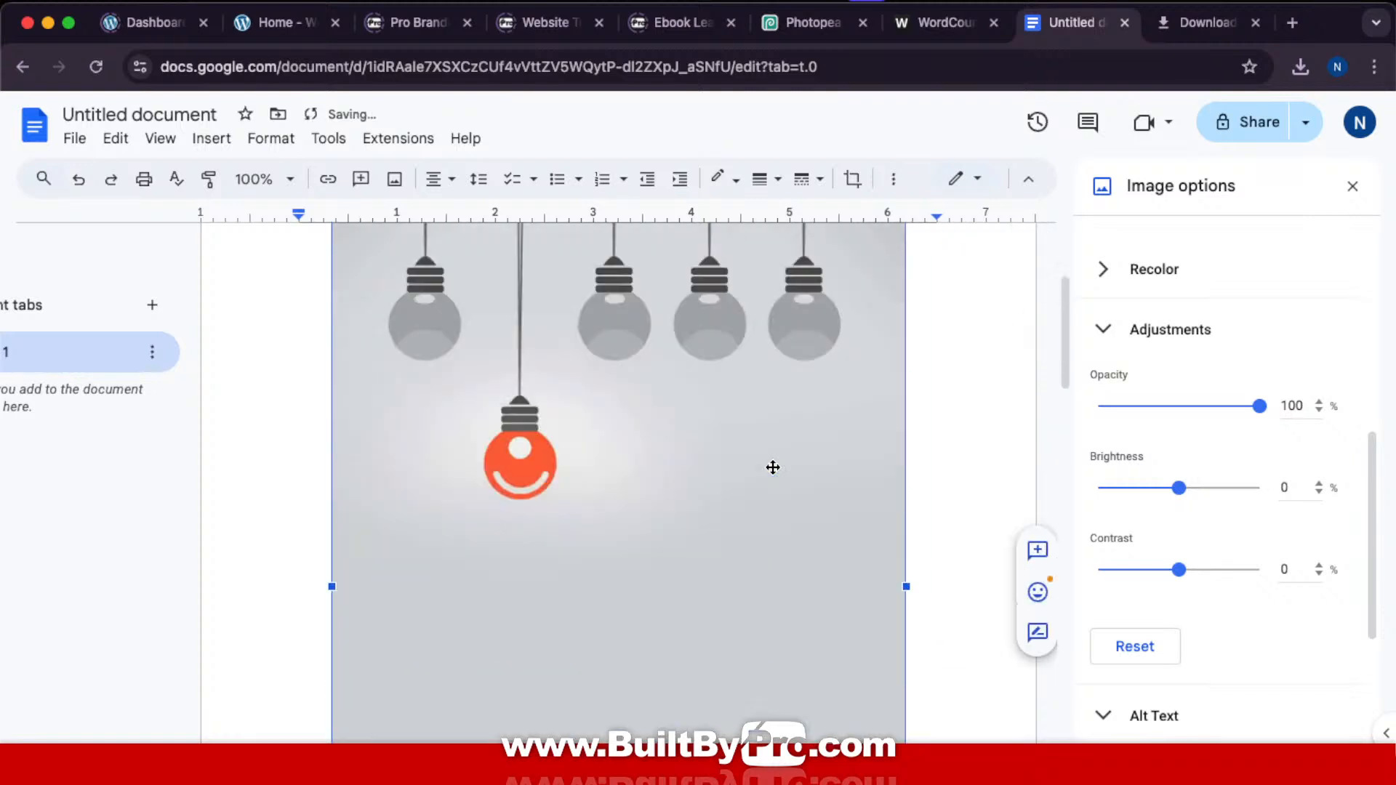
pyautogui.scroll(-7, 776, 463)
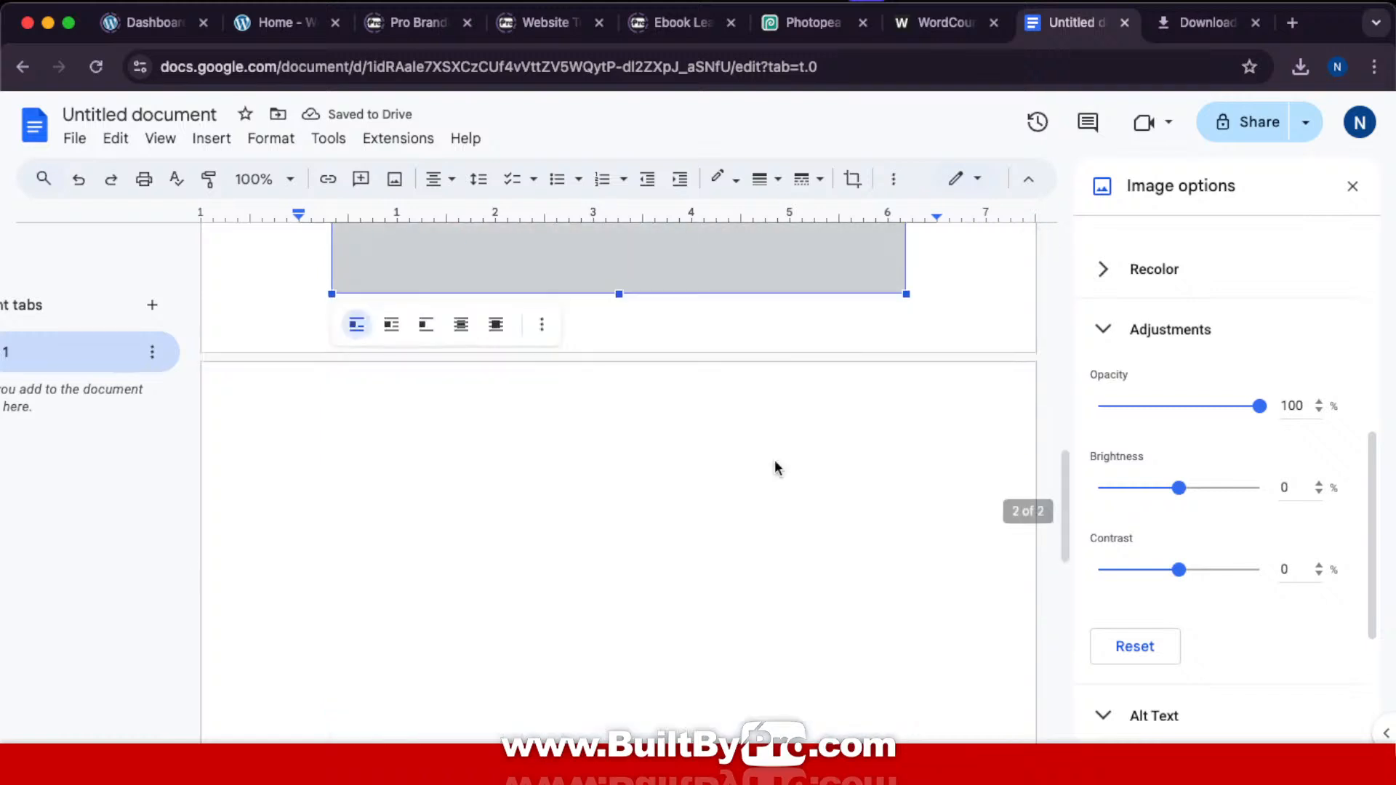
pyautogui.scroll(5, 774, 466)
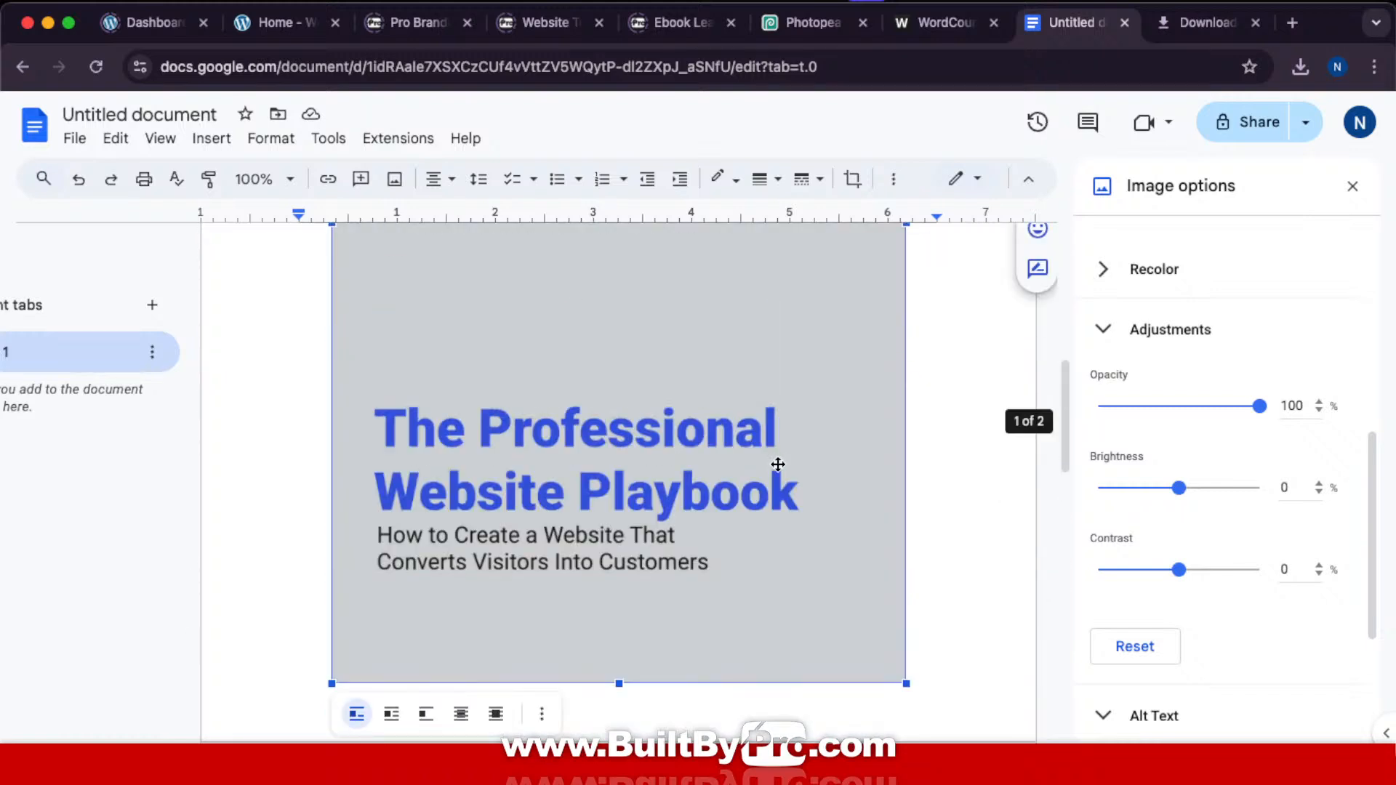
pyautogui.moveTo(907, 686); pyautogui.dragTo(889, 645)
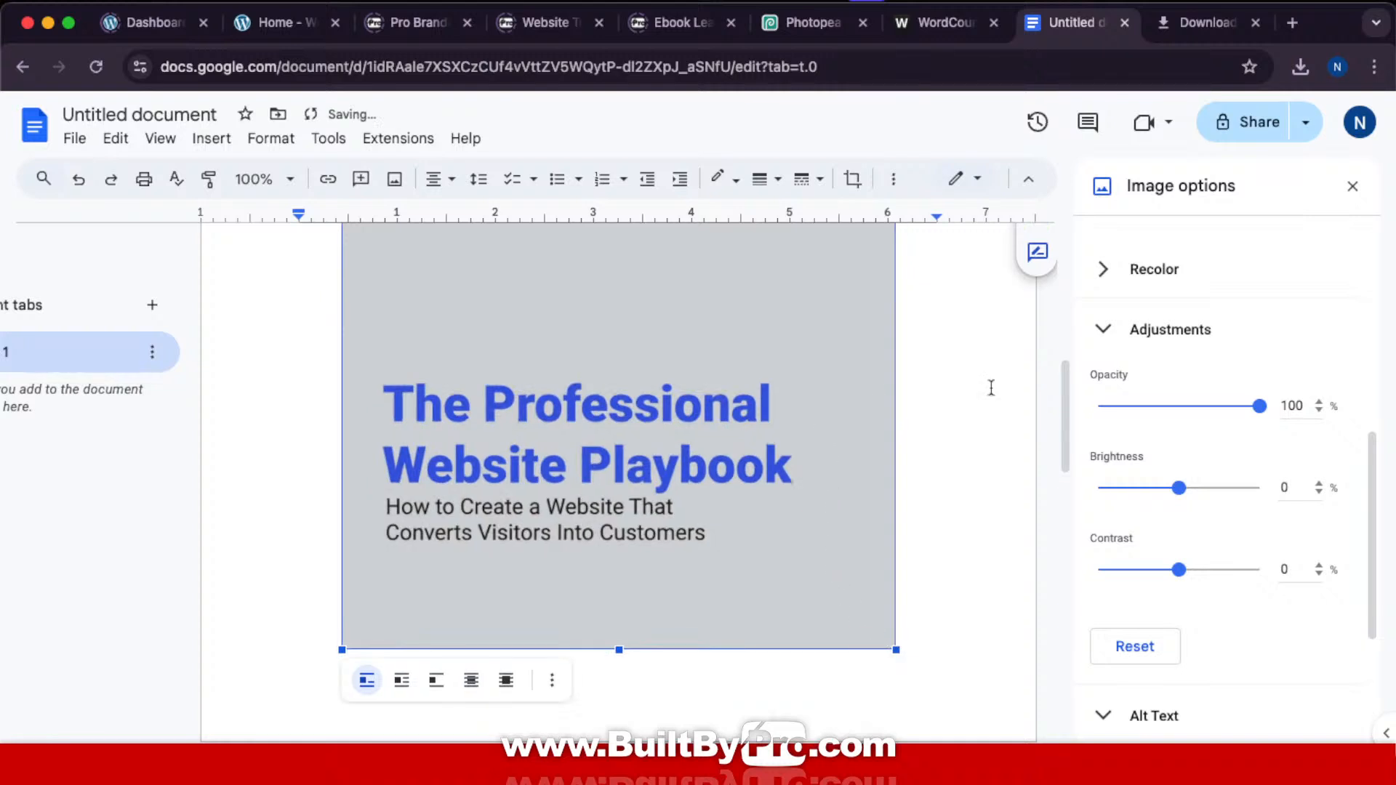
# Step: Place the cursor on the second page, switch to the ebook text file, and copy "Chapter 1: The Foundations of a Conversion-Focused Website" from the outline
pyautogui.scroll(-5, 1023, 561)
pyautogui.click(775, 581)
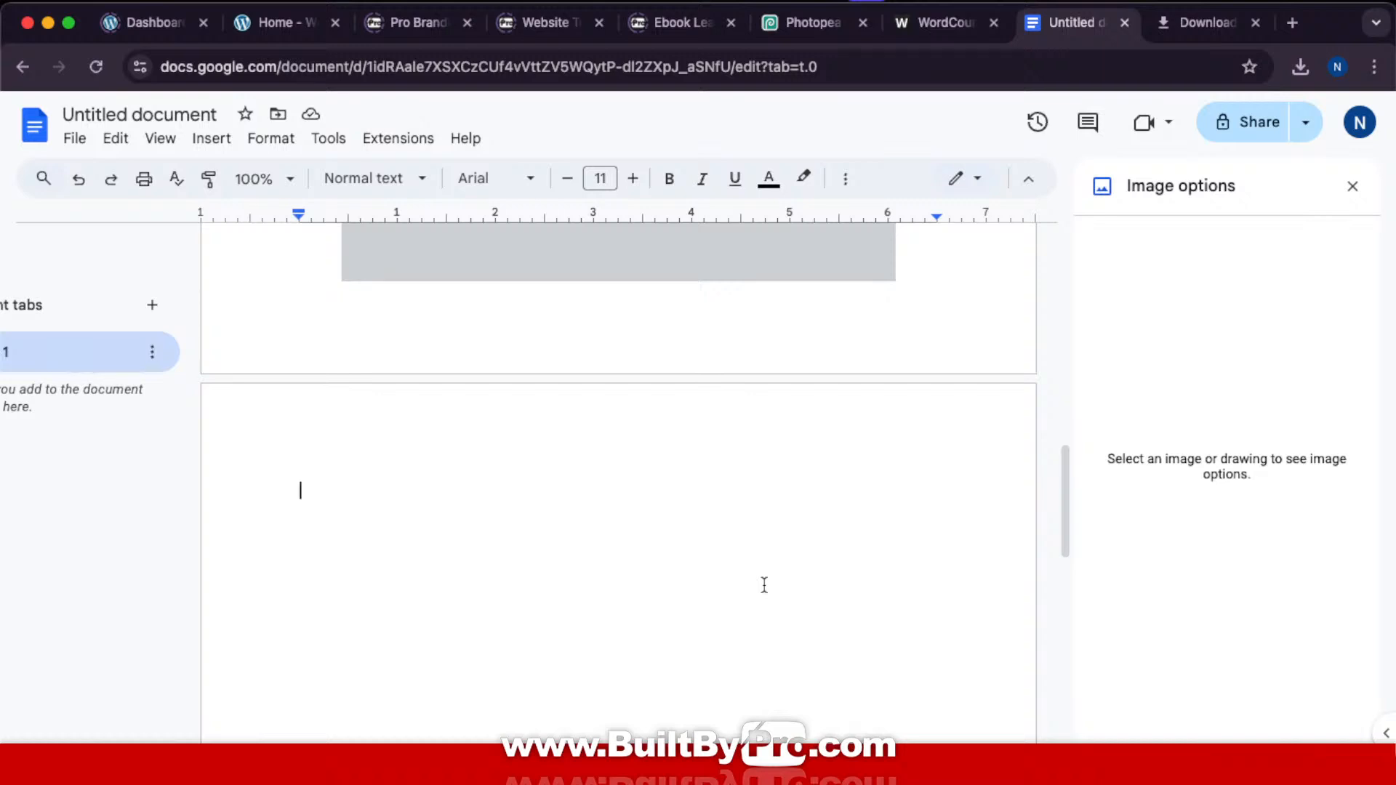
pyautogui.moveTo(891, 738)
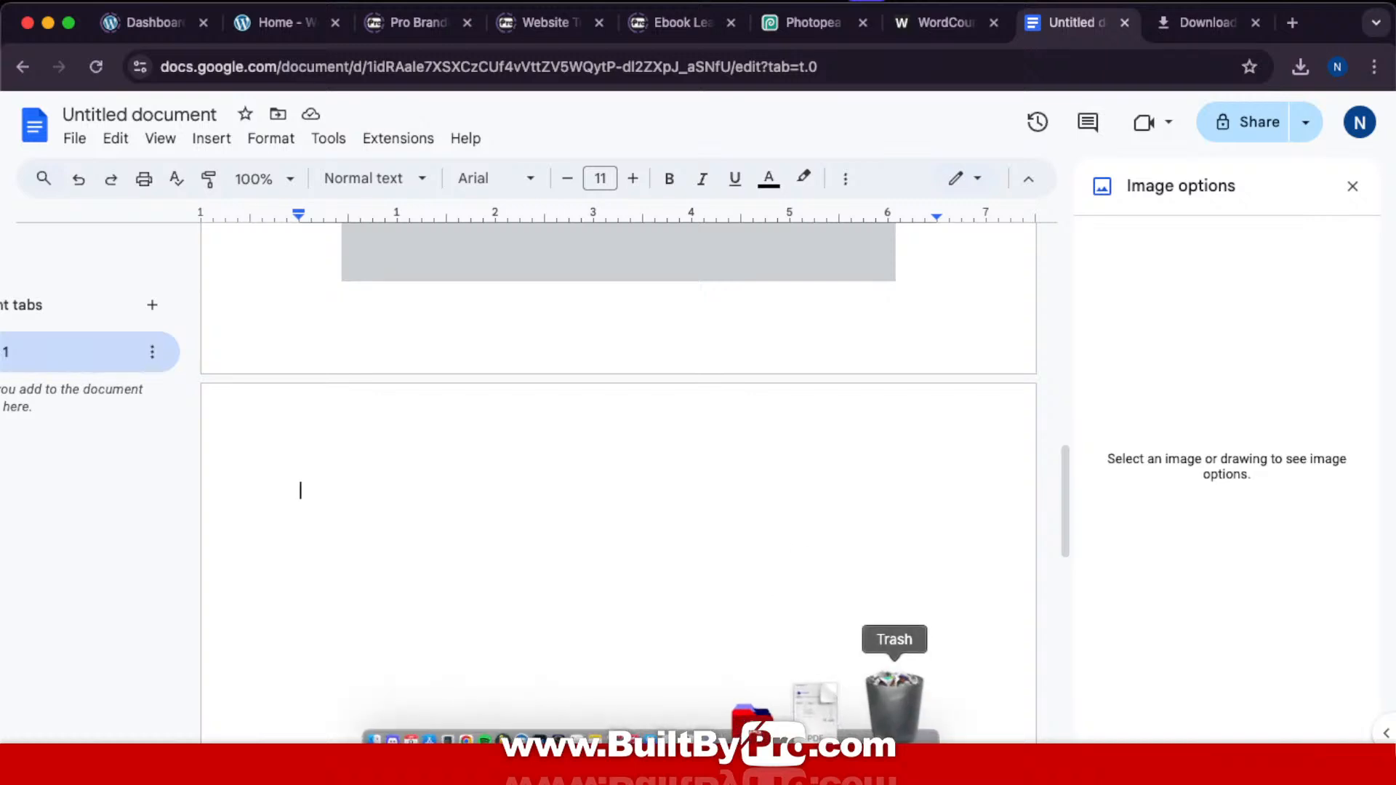
pyautogui.click(771, 716)
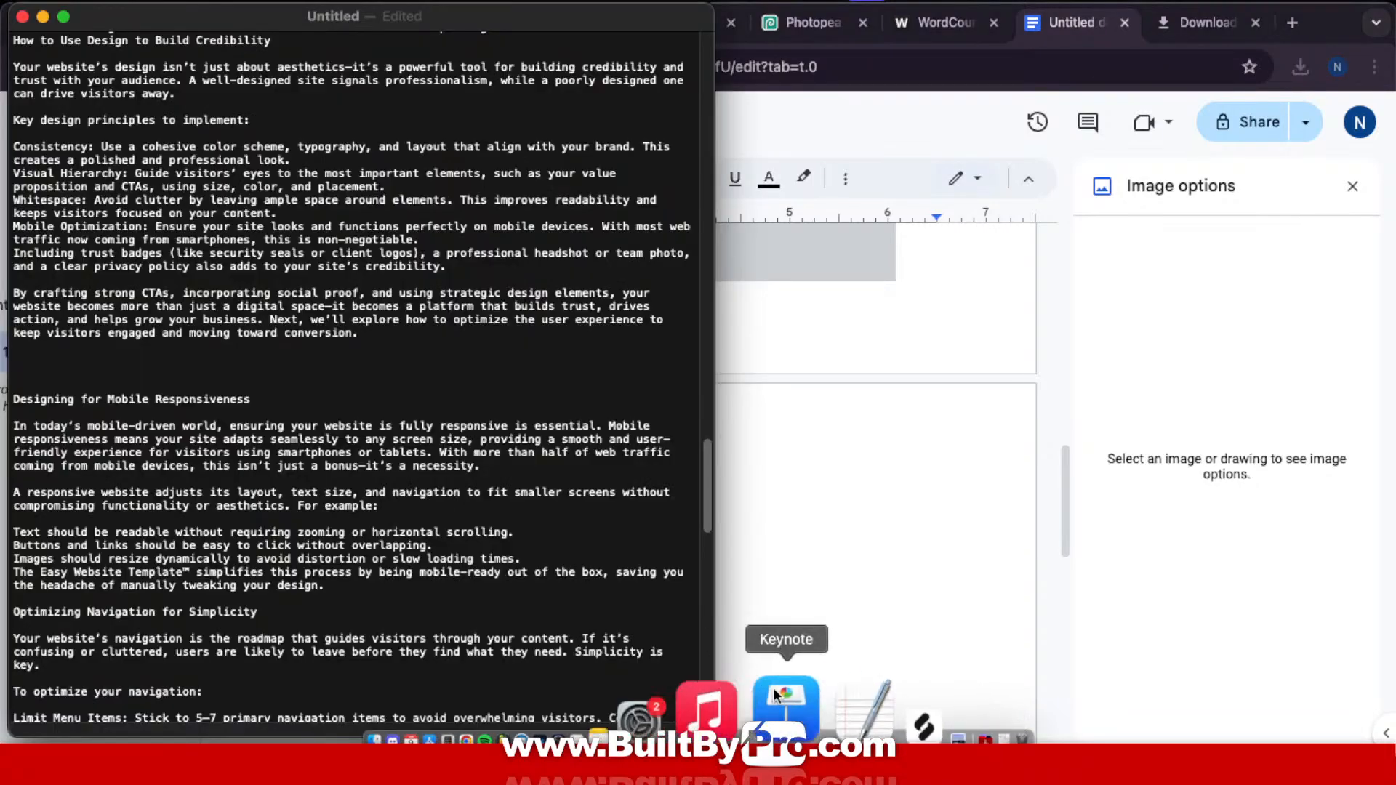
pyautogui.scroll(-10, 554, 467)
pyautogui.scroll(20, 550, 458)
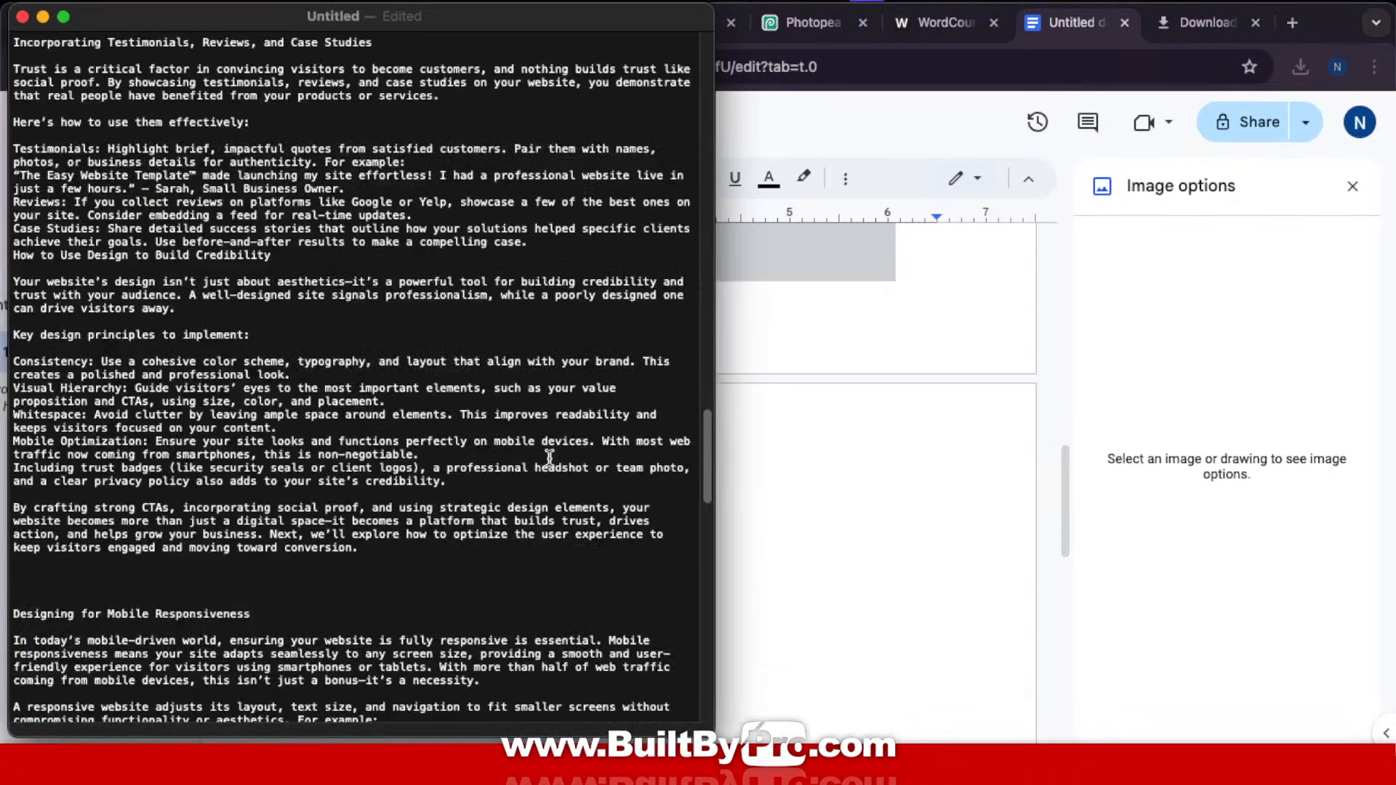
pyautogui.scroll(15, 550, 458)
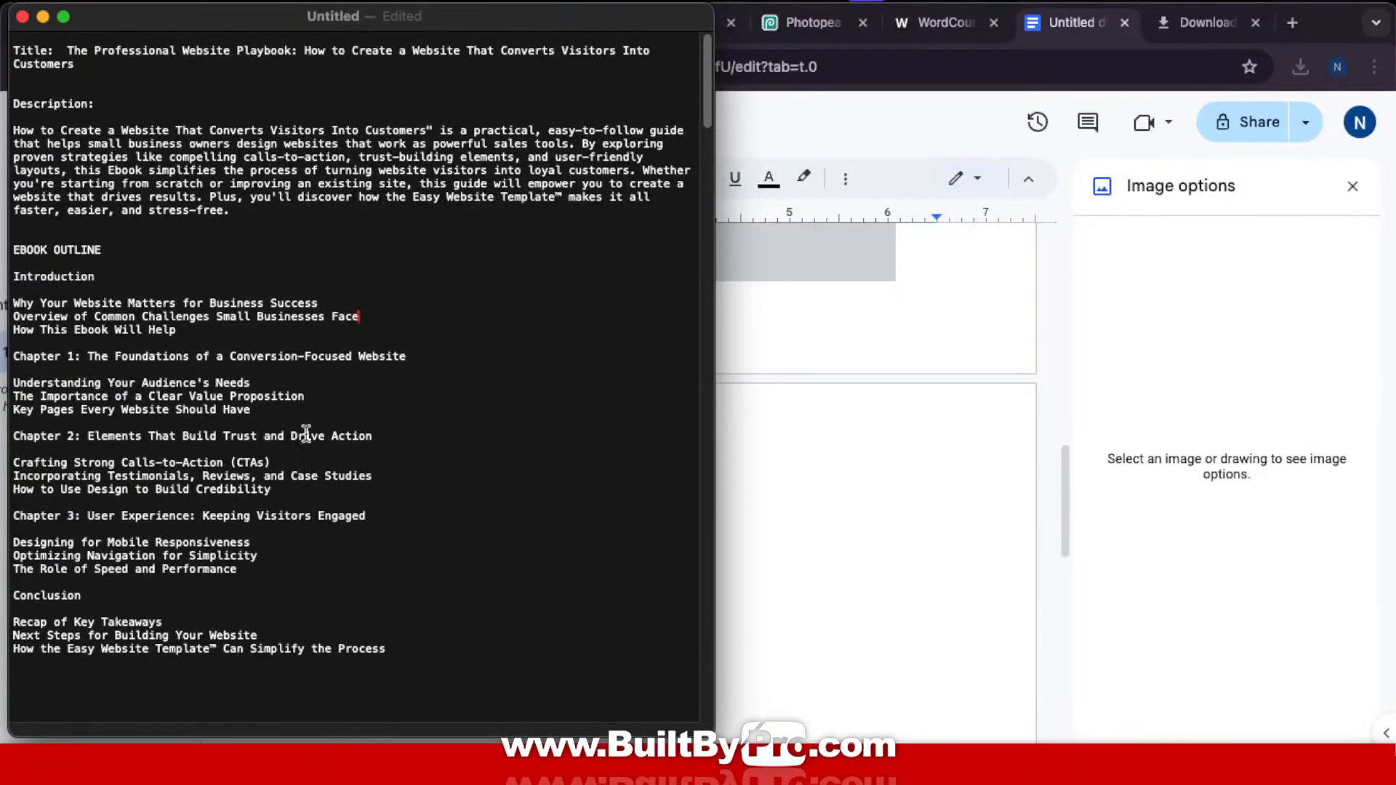
pyautogui.moveTo(13, 362); pyautogui.dragTo(466, 360)
pyautogui.press('super+c')
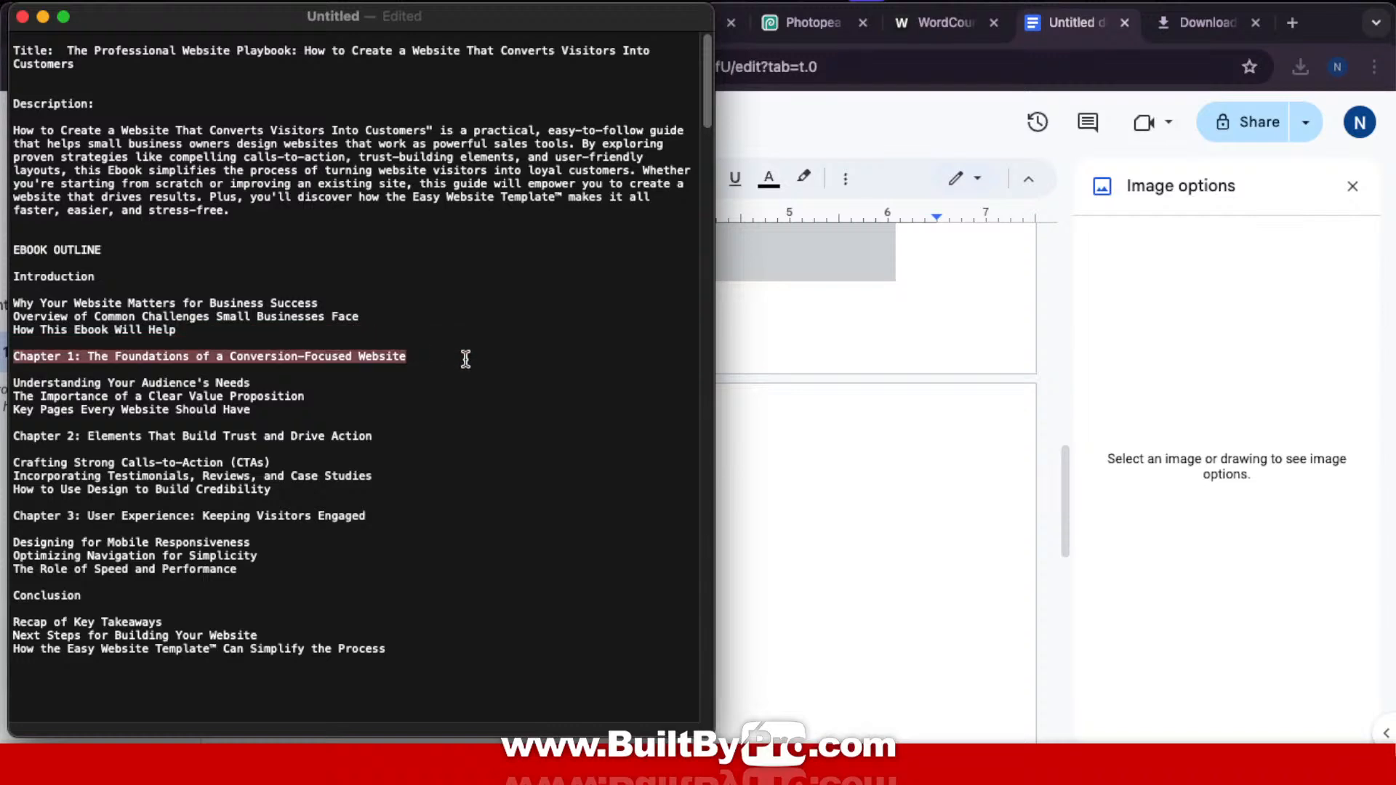
# Step: Back in the Google Docs document, add blank lines on the second page and paste the Chapter 1 title below them
pyautogui.click(865, 583)
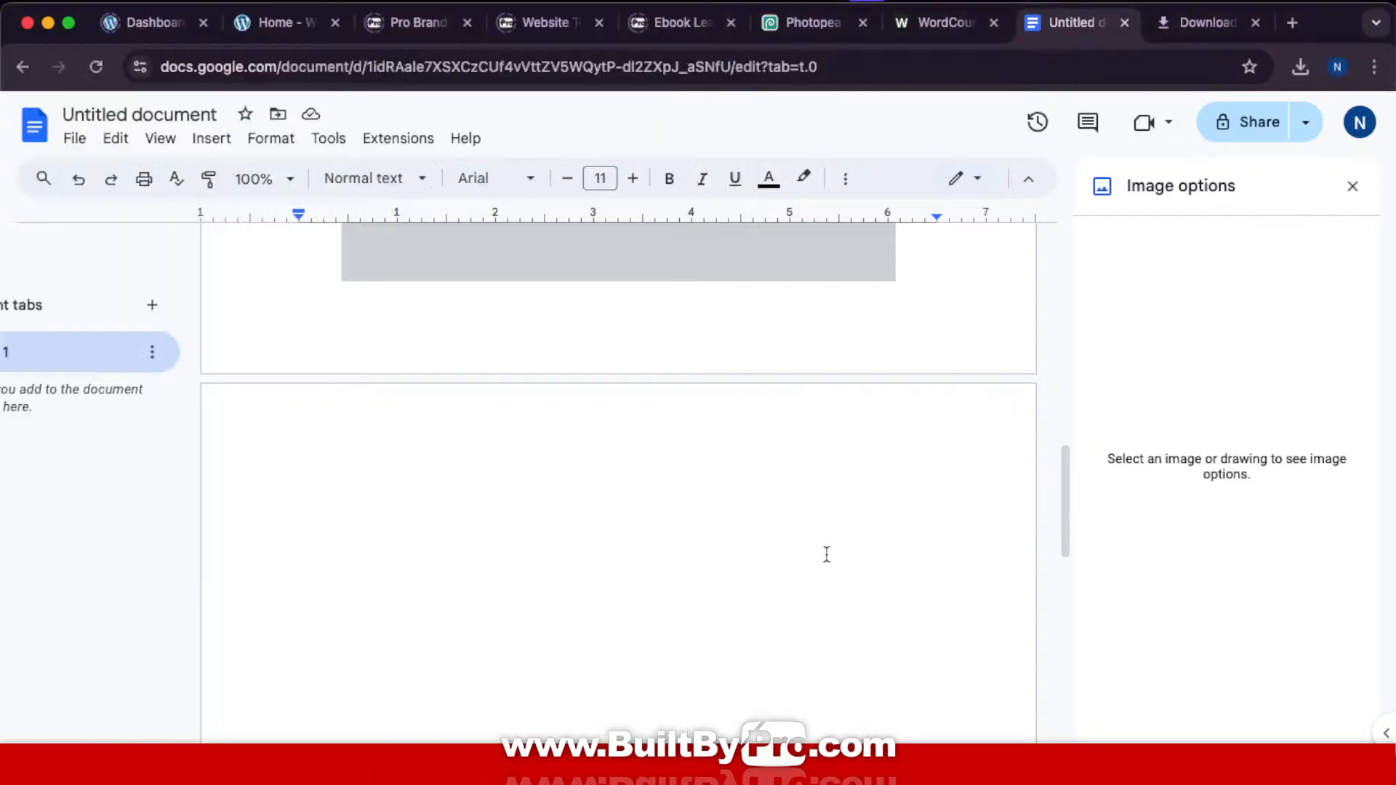
pyautogui.press('Up')
pyautogui.press('Return')
pyautogui.press('super+v')
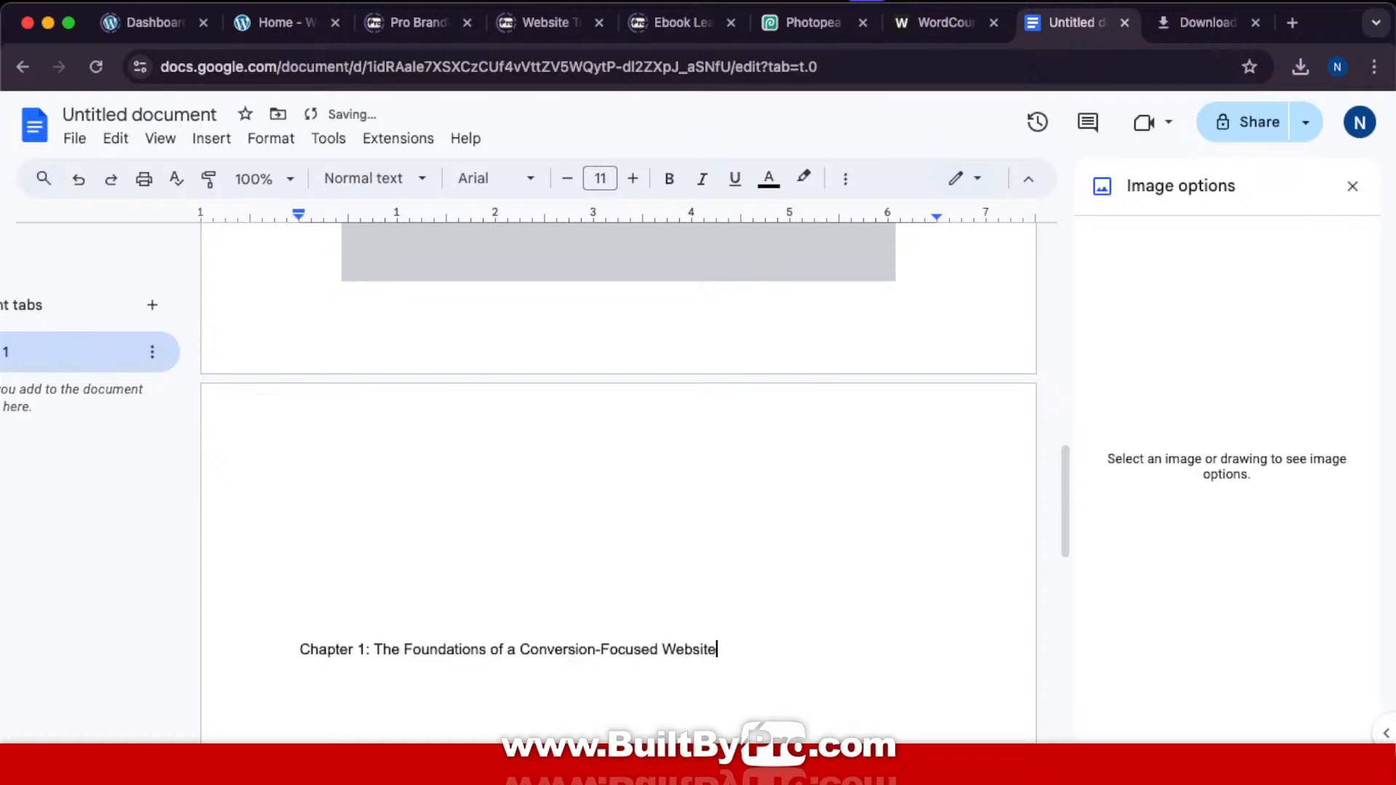
pyautogui.moveTo(719, 649); pyautogui.dragTo(272, 653)
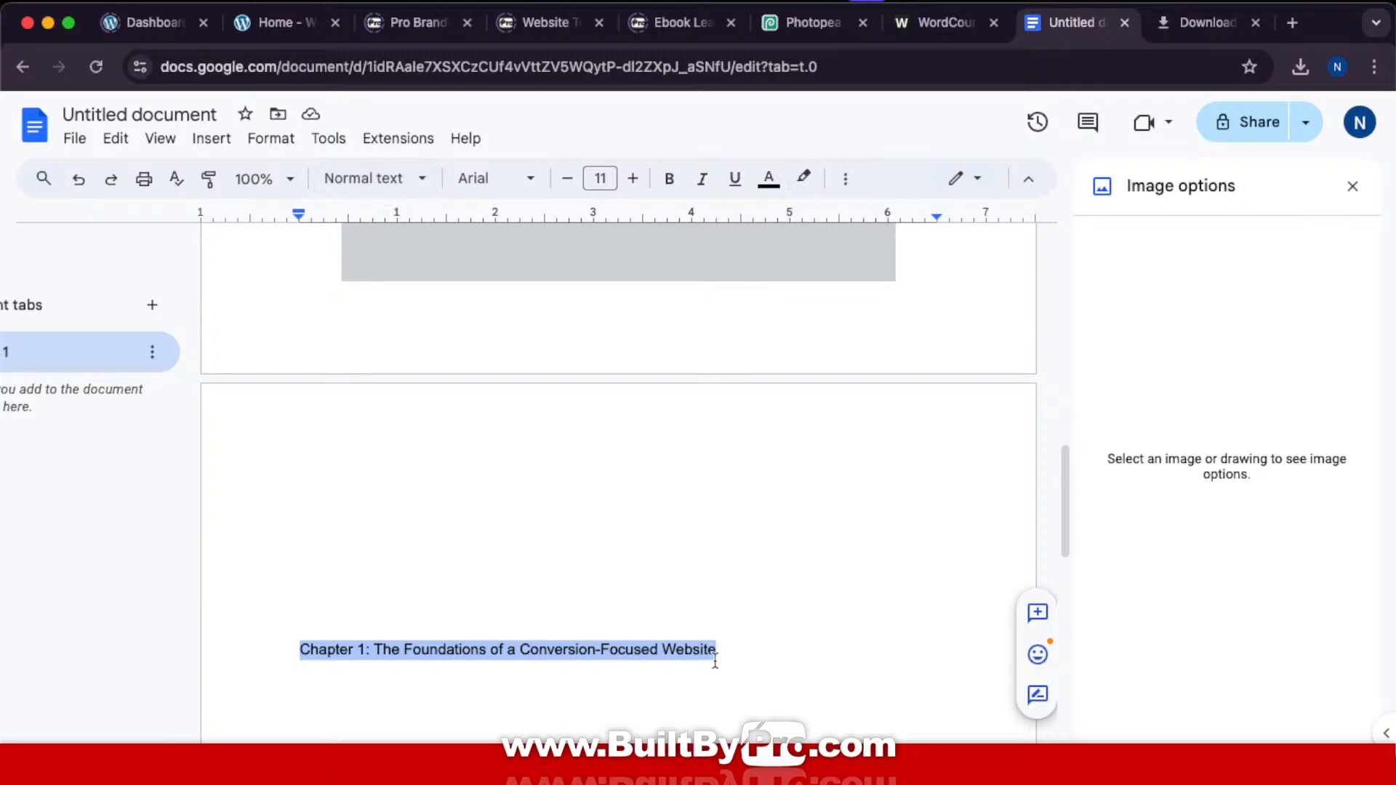
pyautogui.rightClick(693, 655)
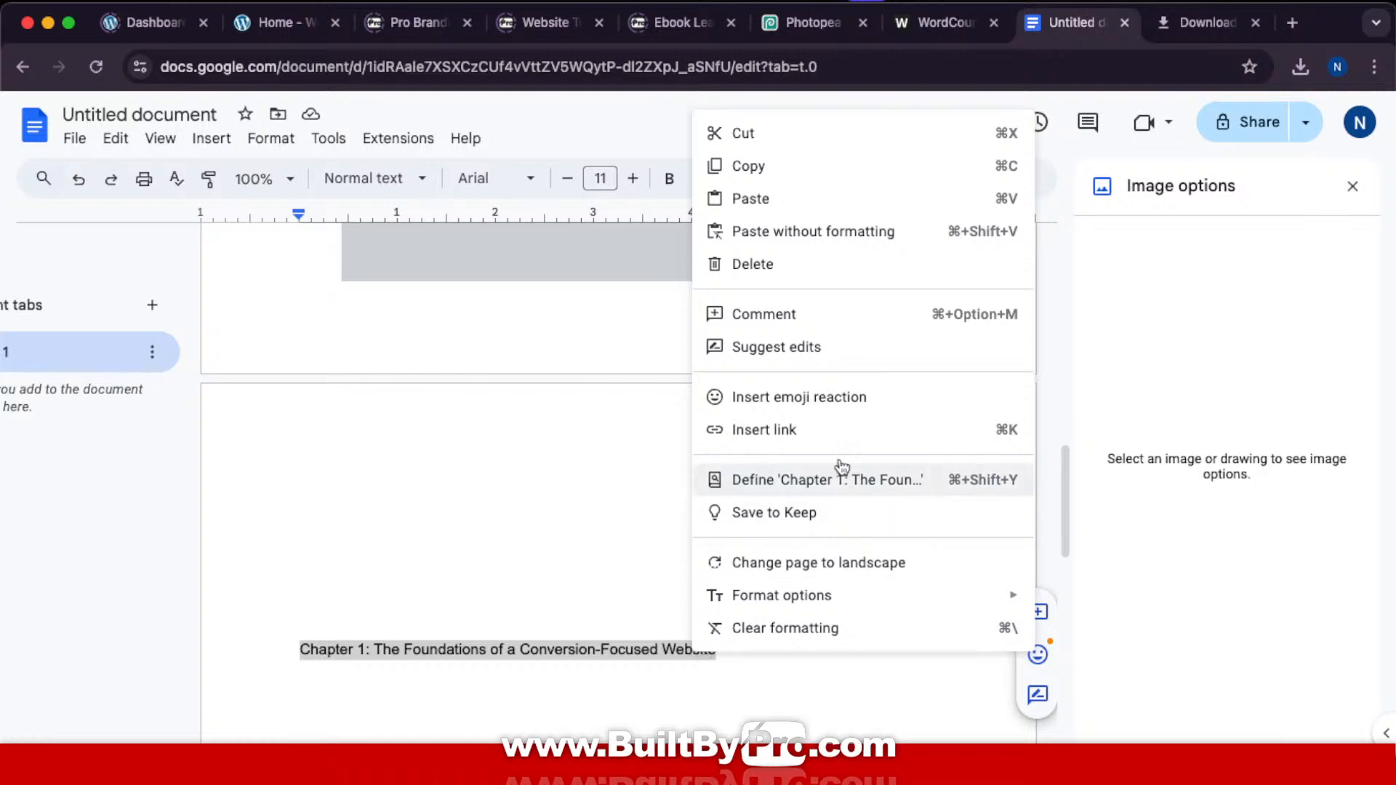
pyautogui.click(576, 532)
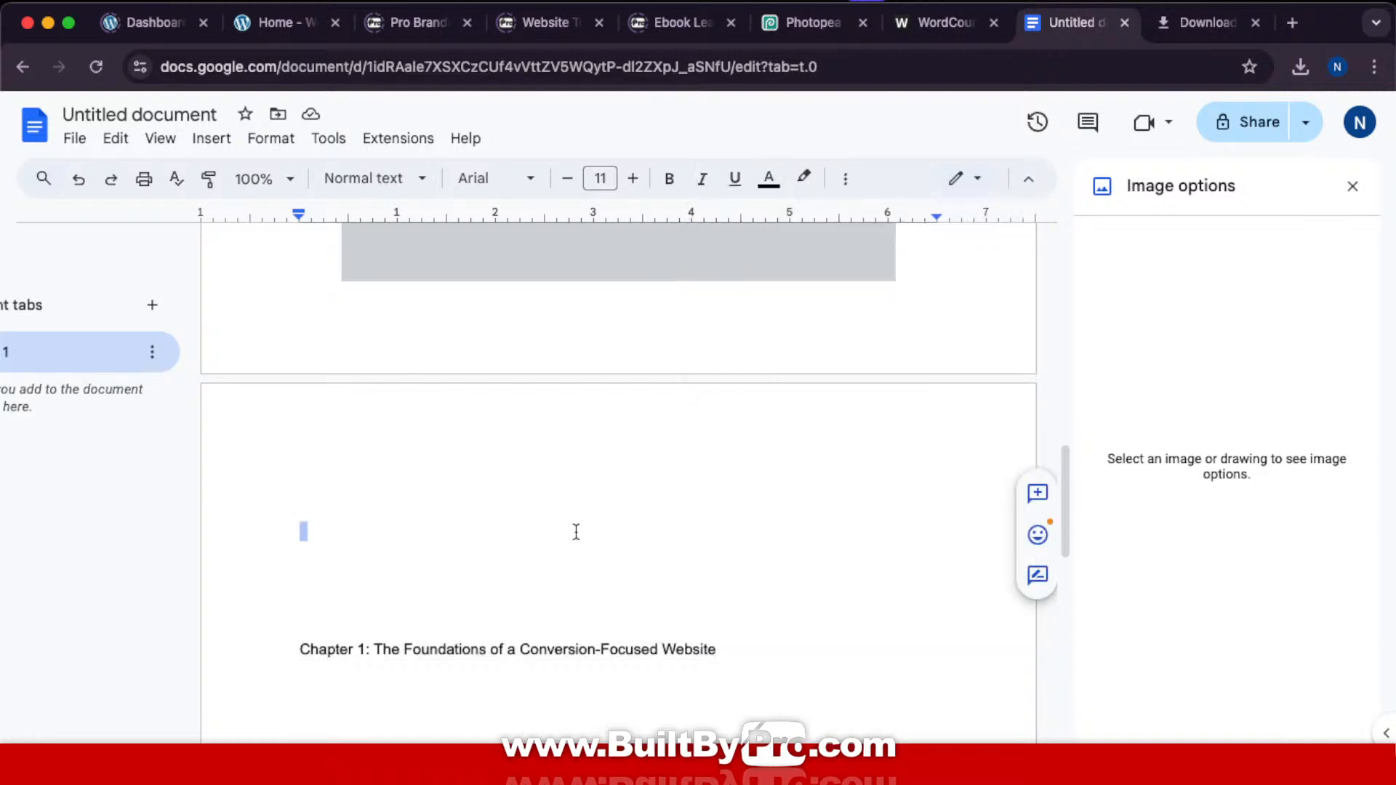
pyautogui.moveTo(724, 649); pyautogui.dragTo(295, 656)
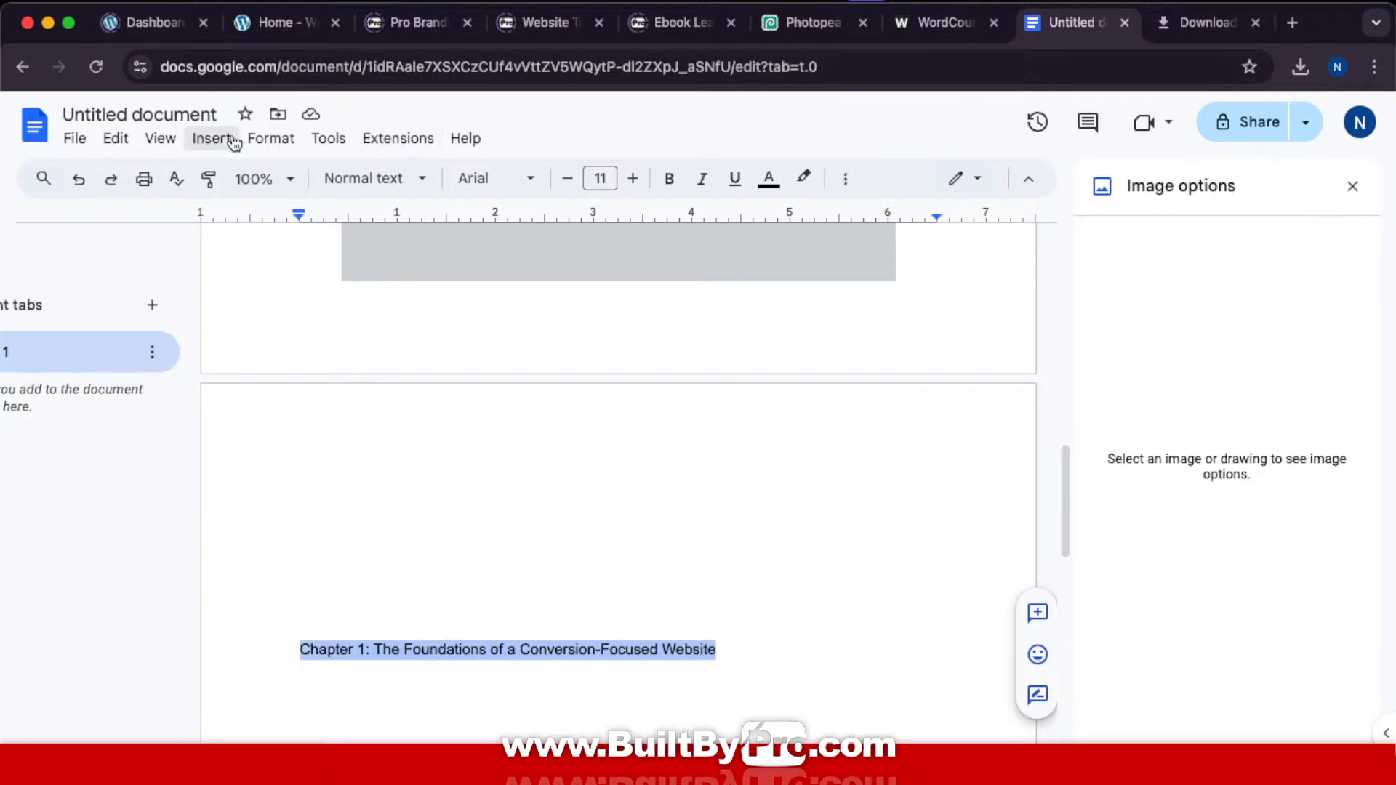
pyautogui.click(129, 145)
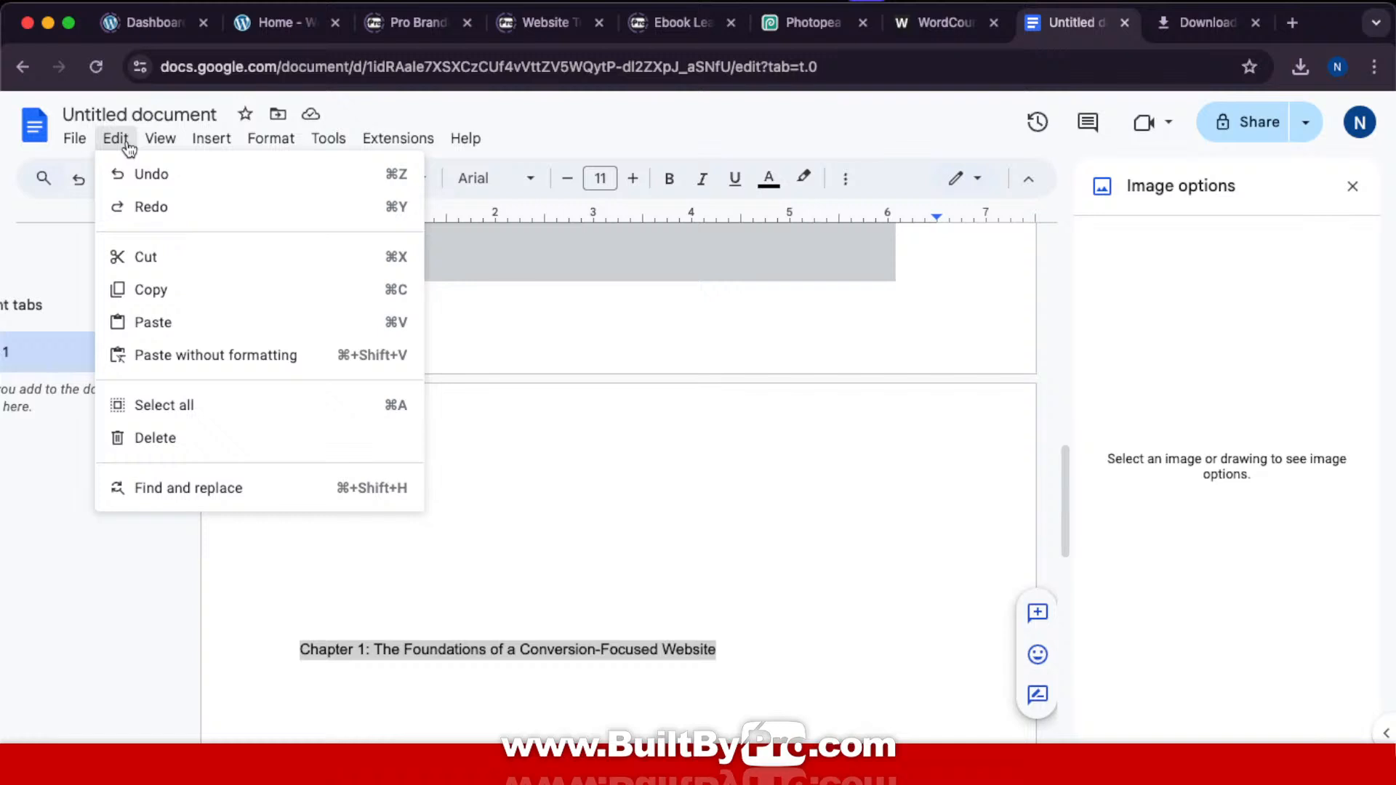
pyautogui.moveTo(248, 146)
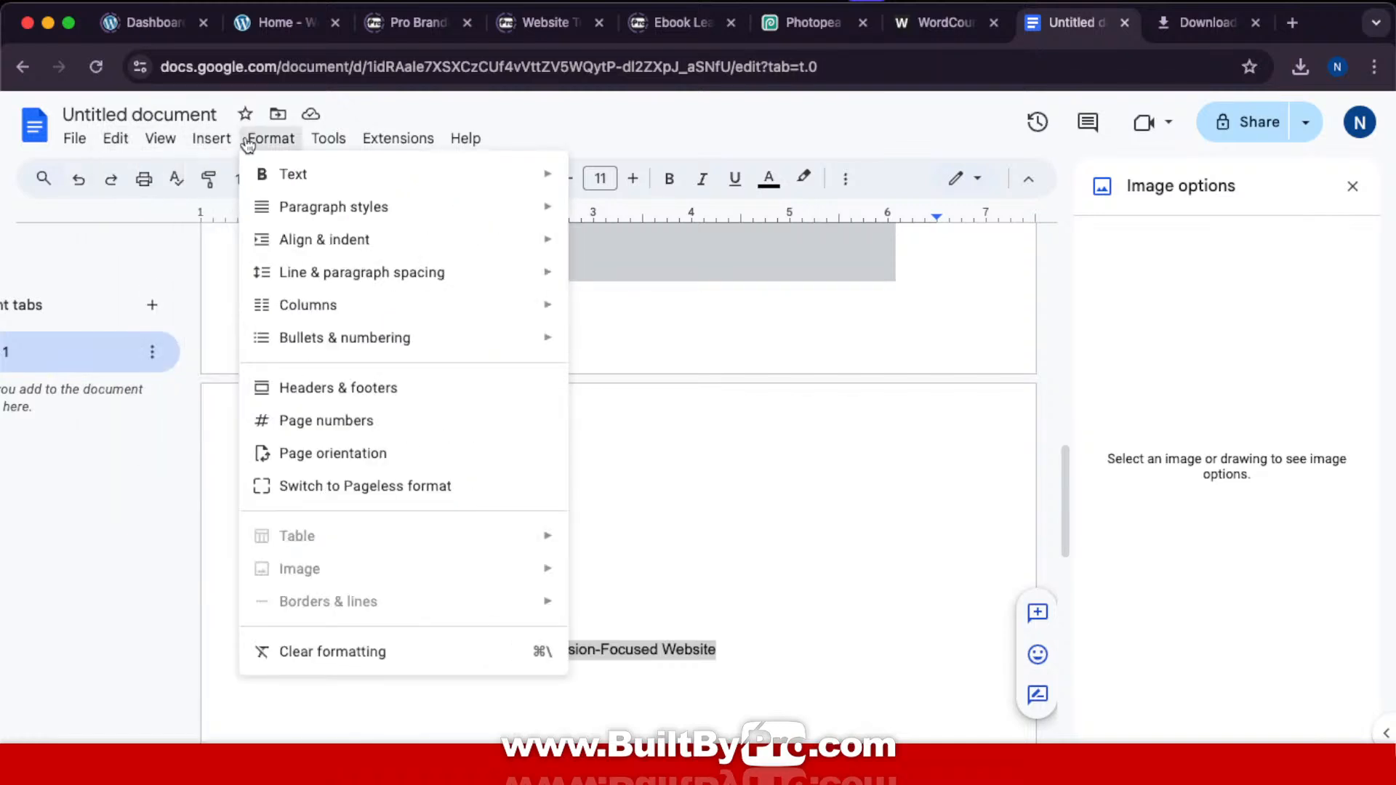
pyautogui.moveTo(399, 215)
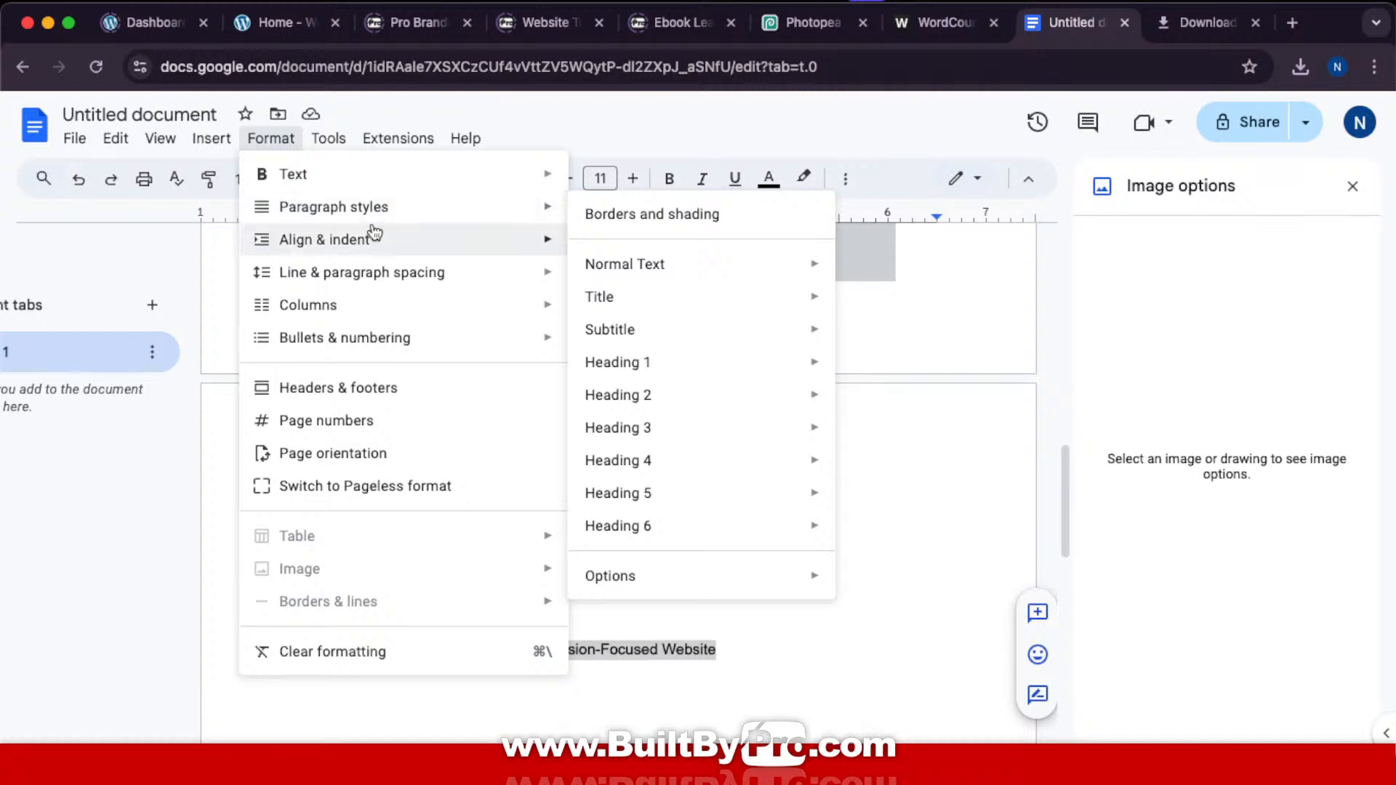
pyautogui.moveTo(376, 252)
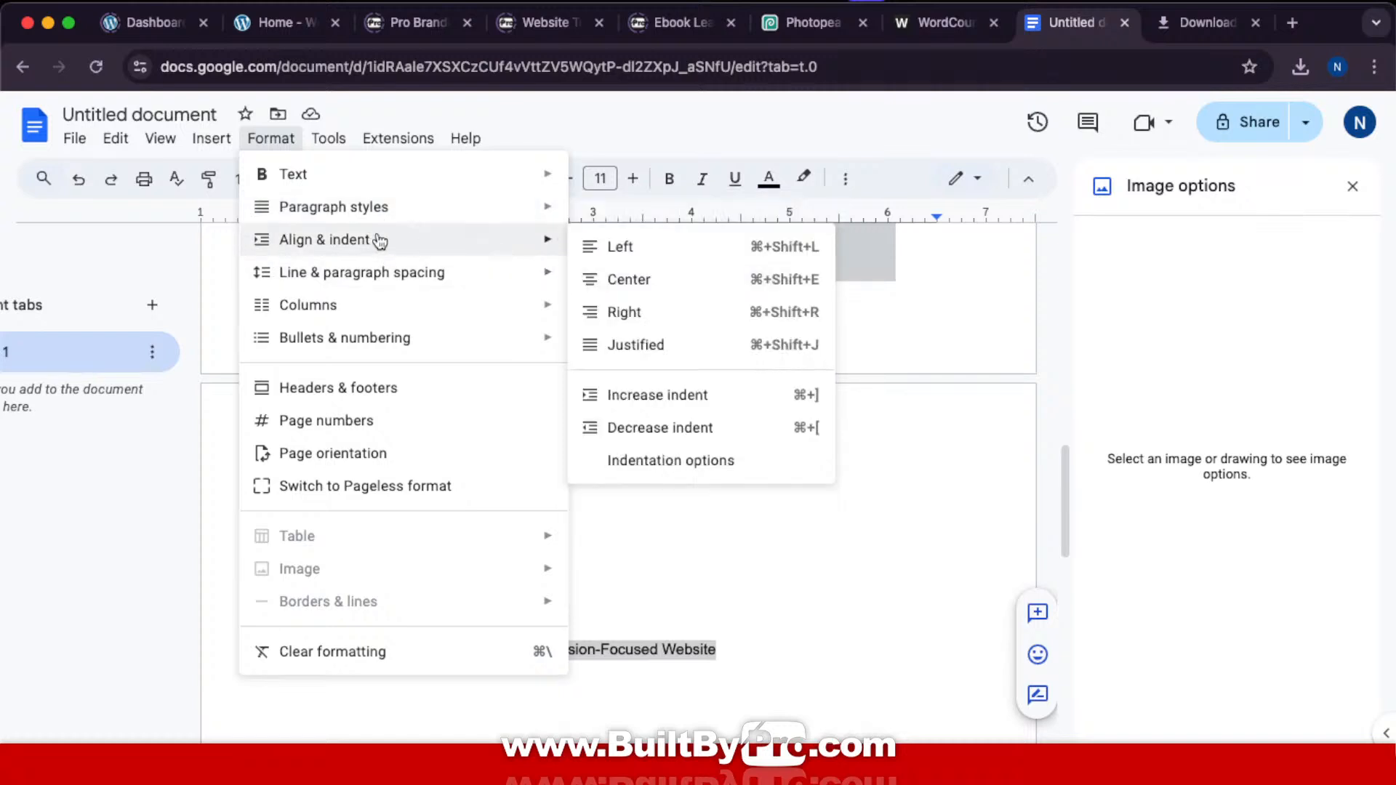
pyautogui.click(422, 218)
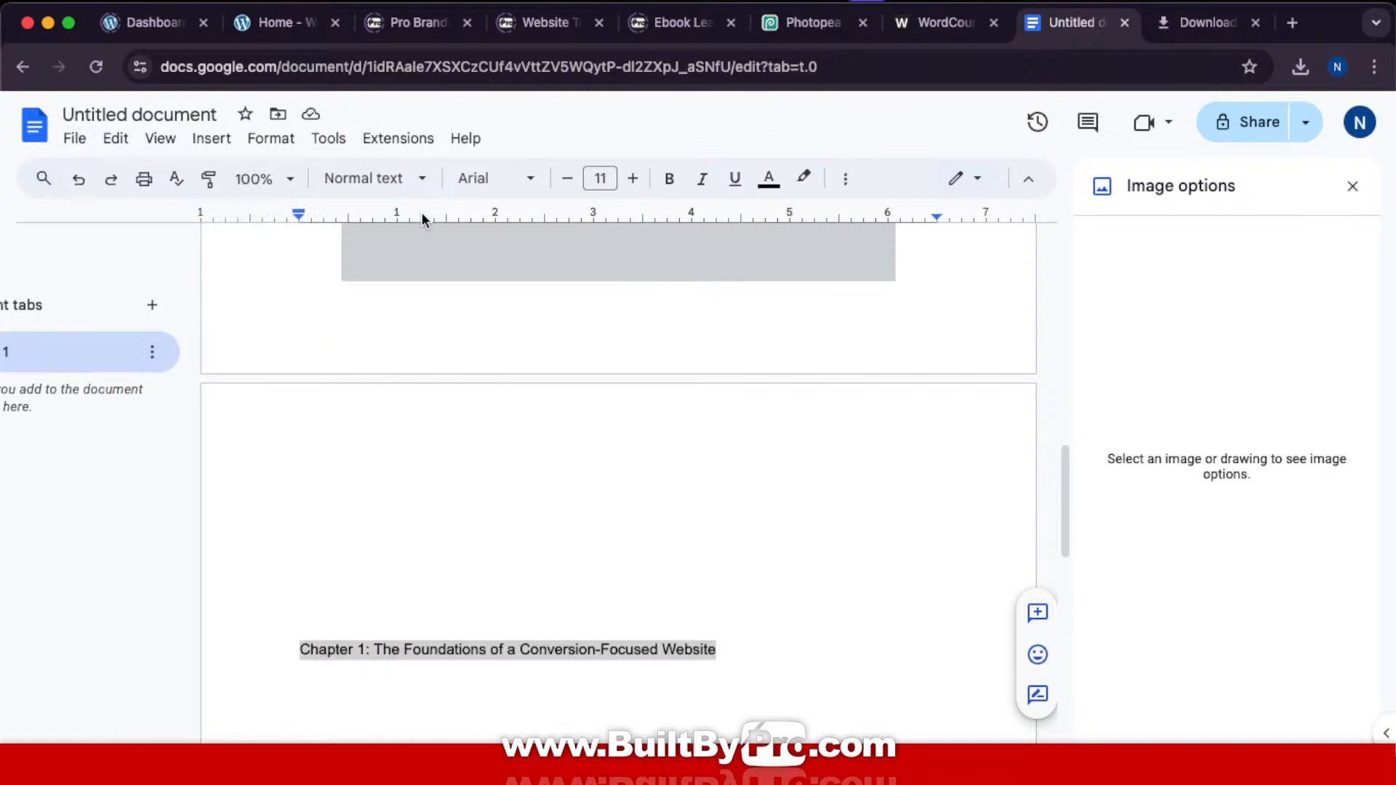
pyautogui.click(660, 649)
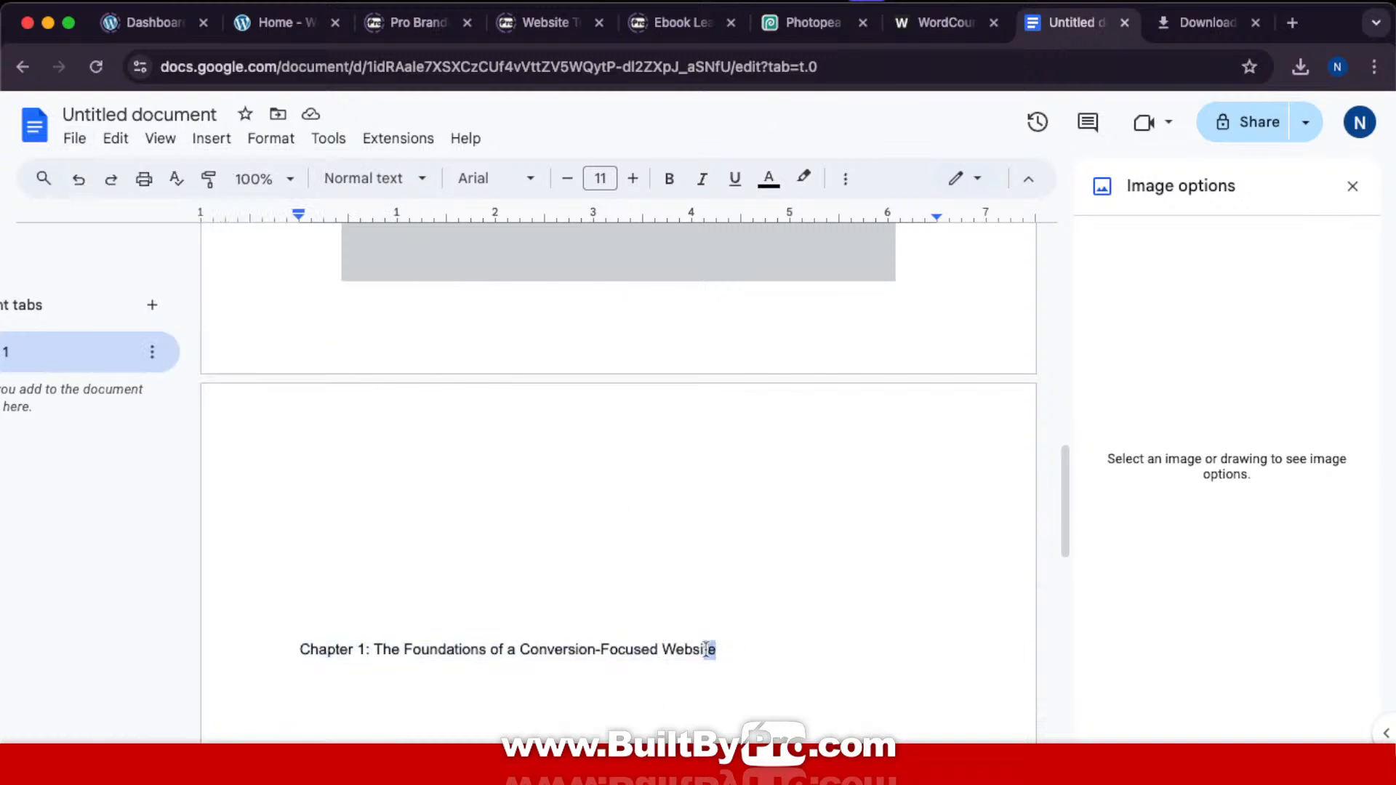
# Step: Centre the Chapter 1 title on the second page and make it bold
pyautogui.moveTo(717, 650); pyautogui.dragTo(291, 654)
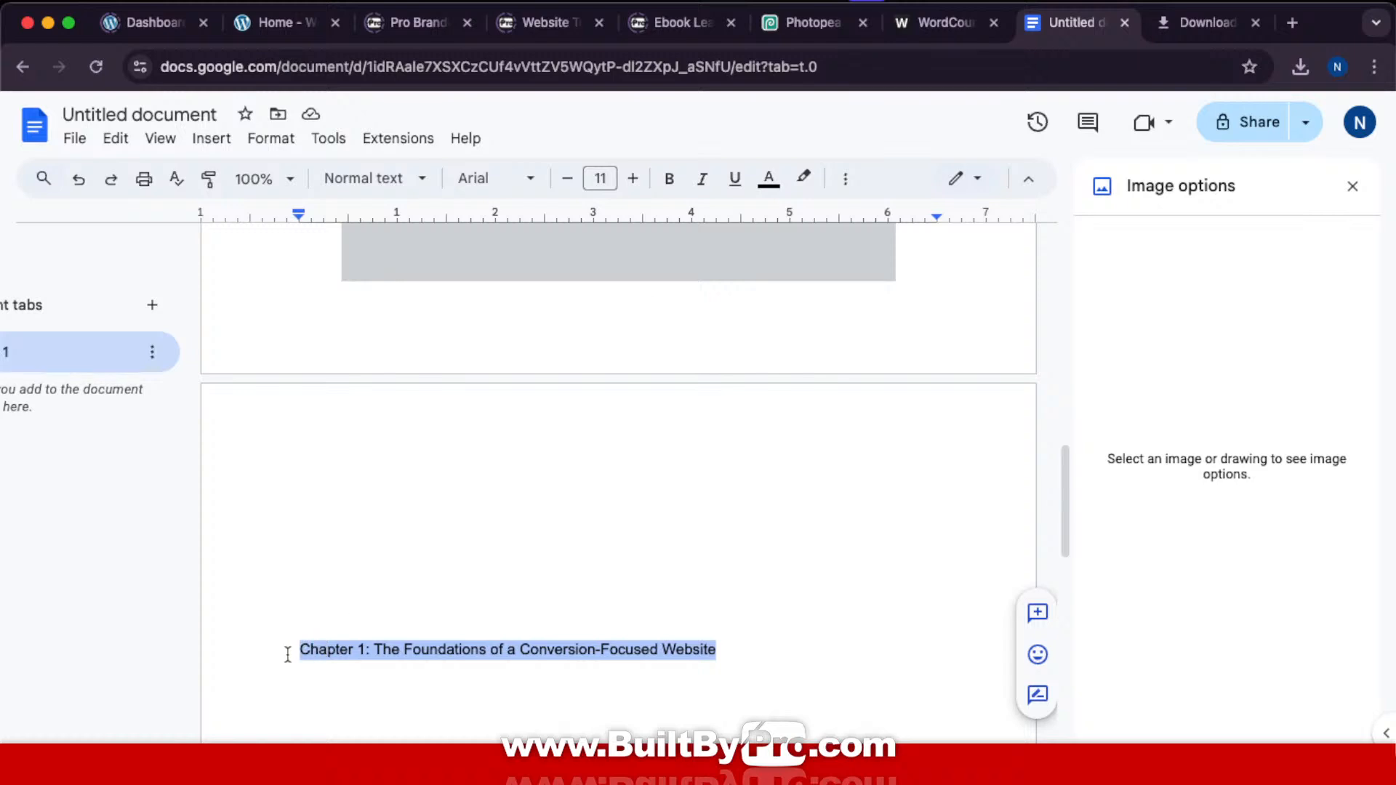
pyautogui.click(272, 141)
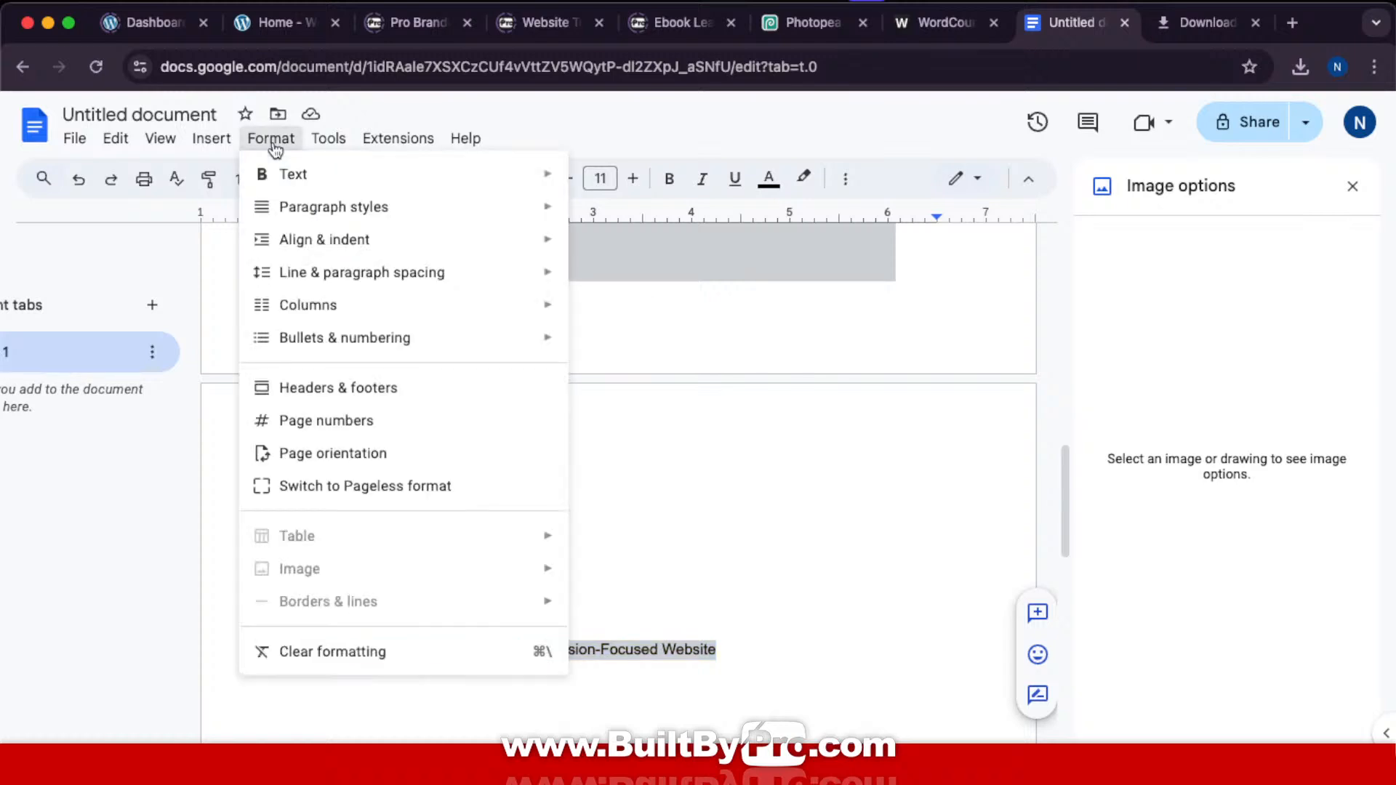
pyautogui.moveTo(430, 243)
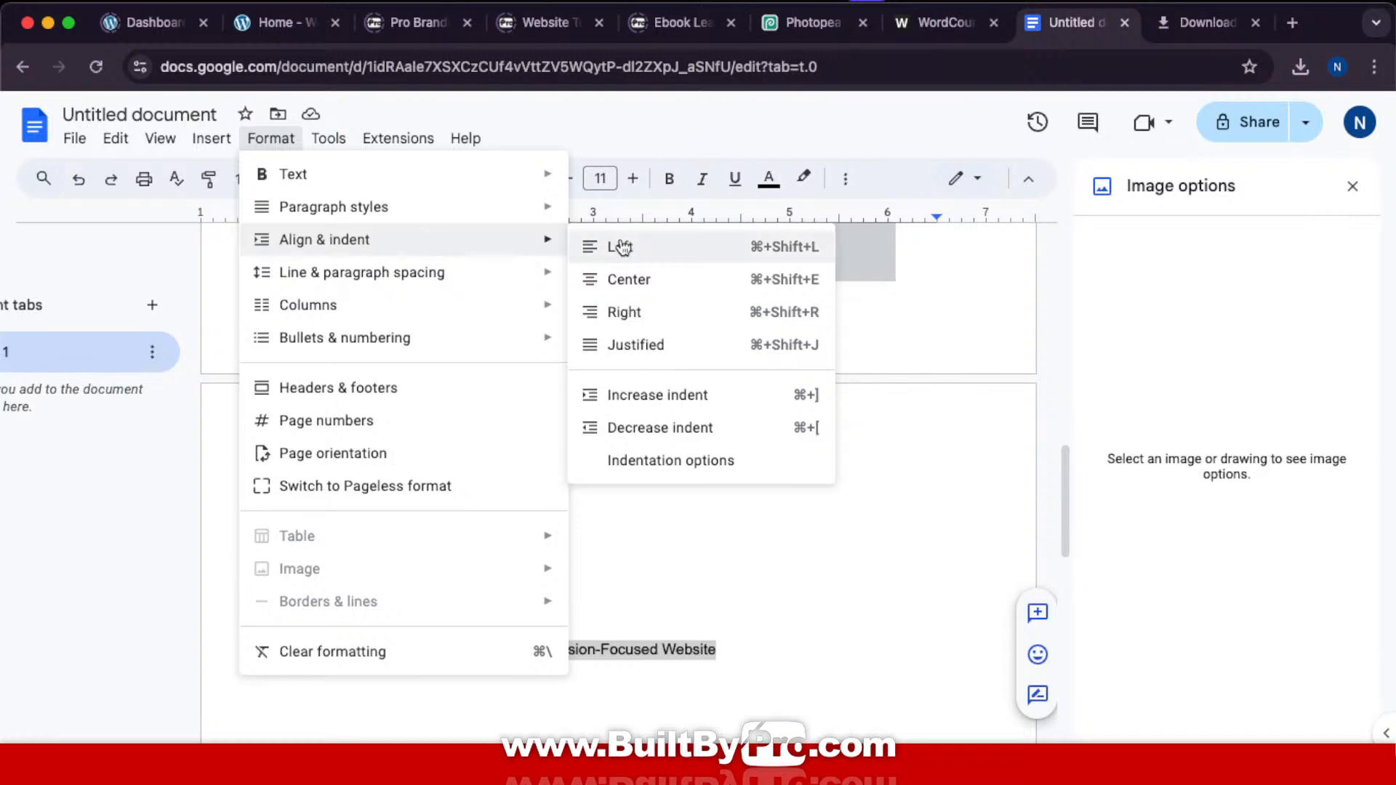
pyautogui.click(620, 279)
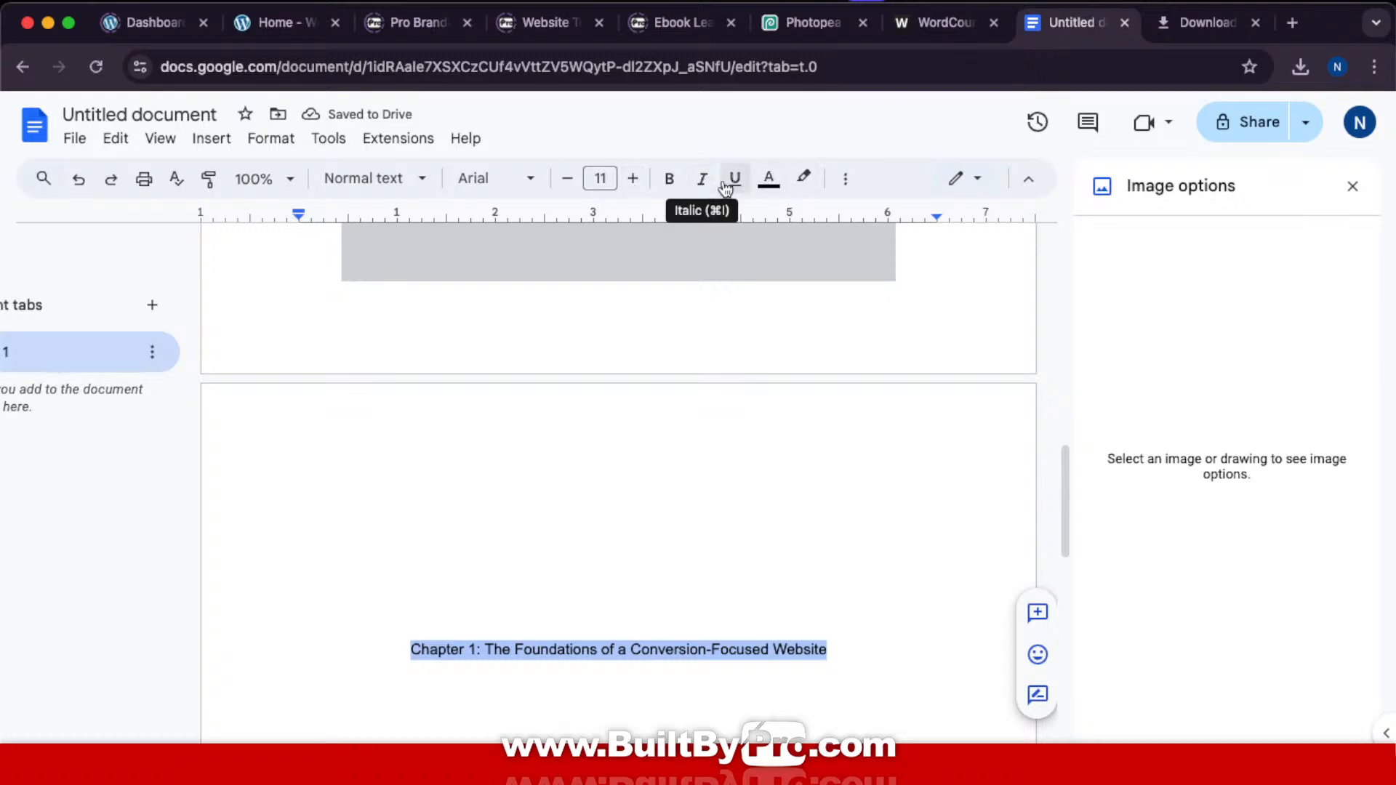
pyautogui.click(670, 187)
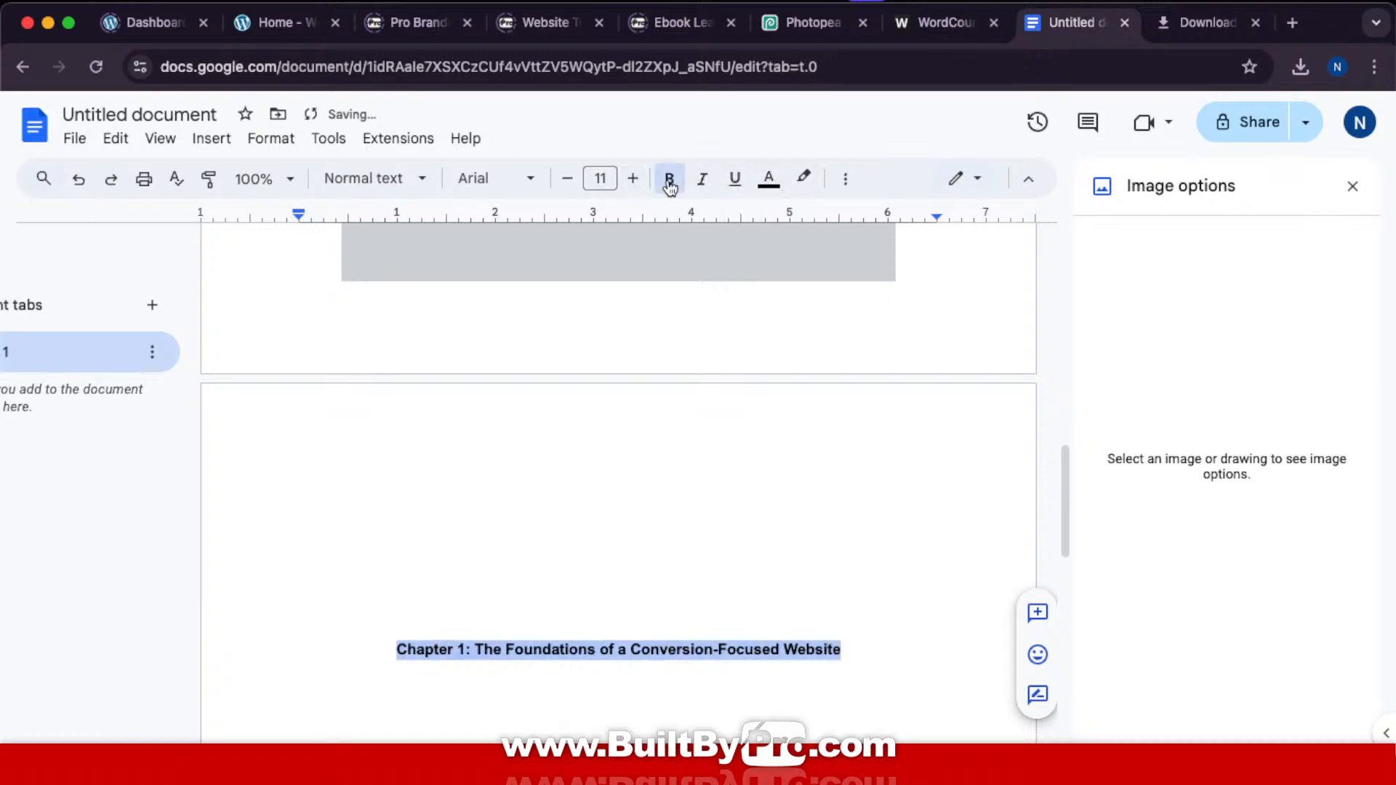
# Step: Italicise and underline the Chapter 1 title on the second page
pyautogui.click(707, 178)
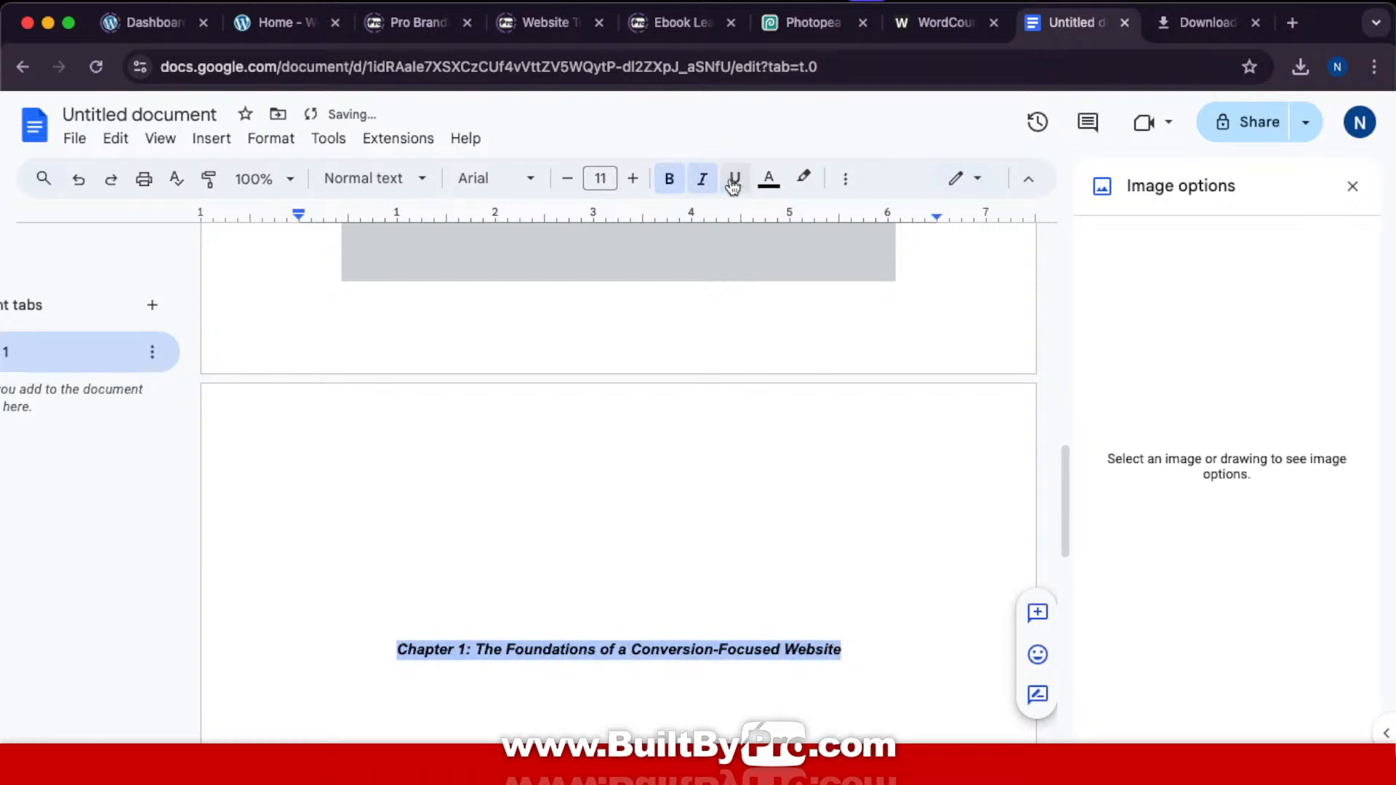
pyautogui.click(735, 182)
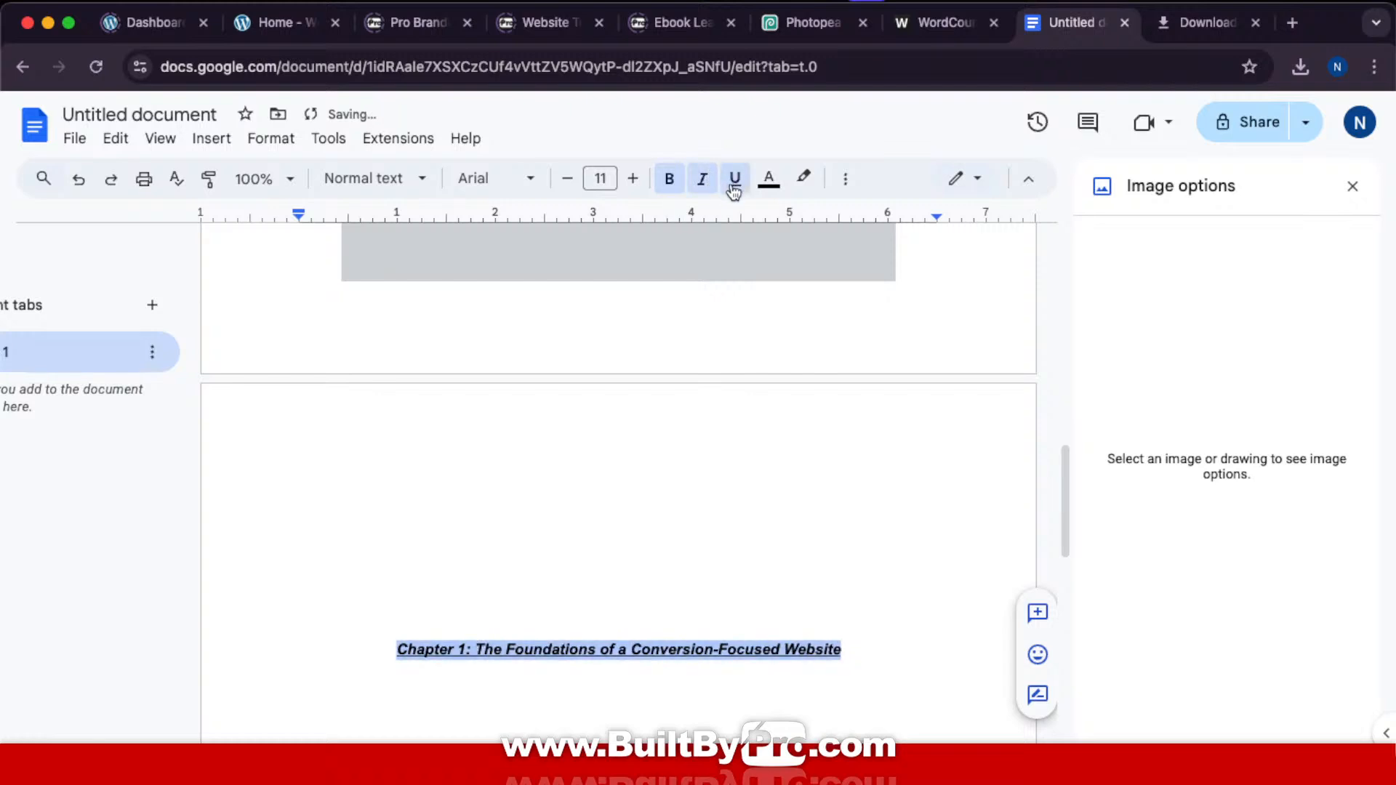
pyautogui.click(812, 651)
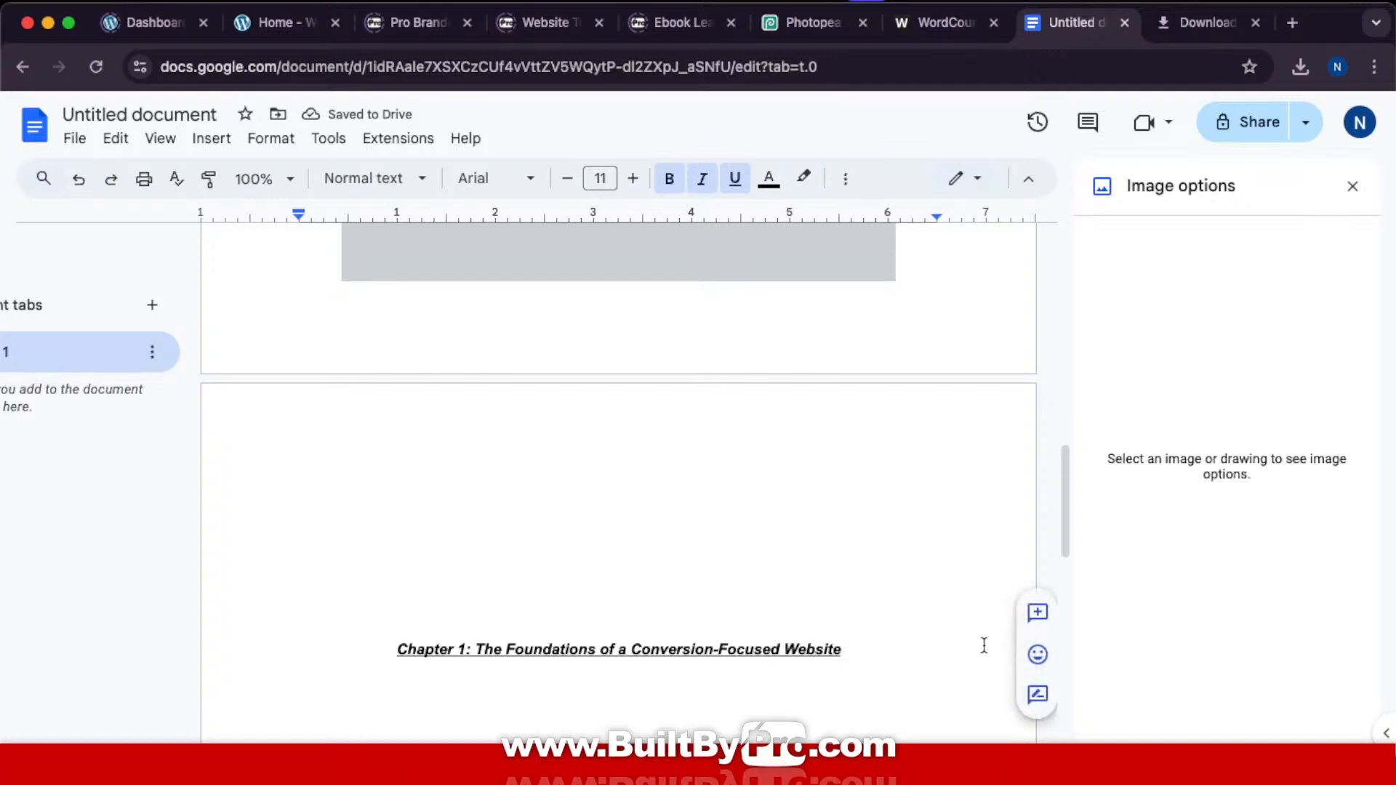
# Step: Start a new line below the Chapter 1 title with underline, italic and bold turned off
pyautogui.press('Return')
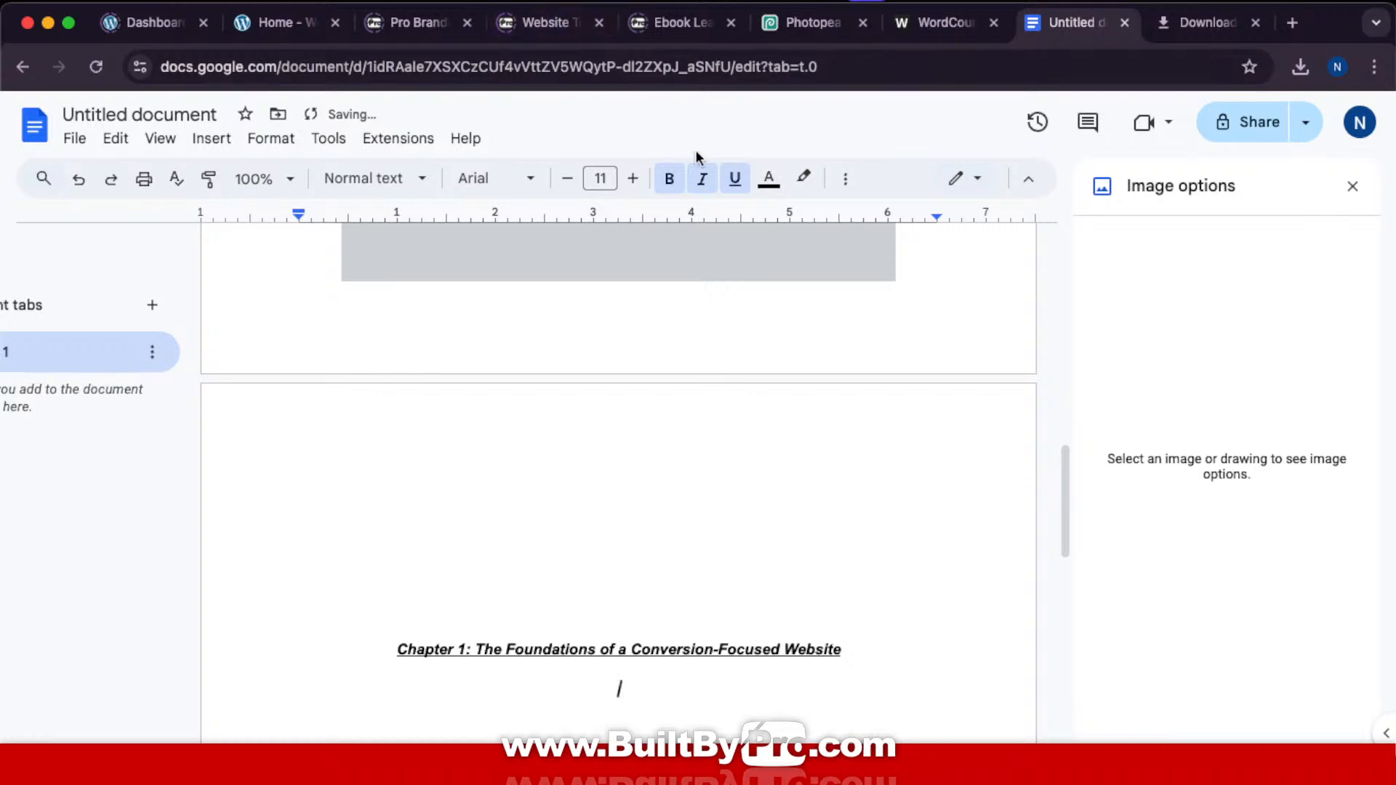
pyautogui.click(736, 185)
pyautogui.click(709, 185)
pyautogui.click(666, 185)
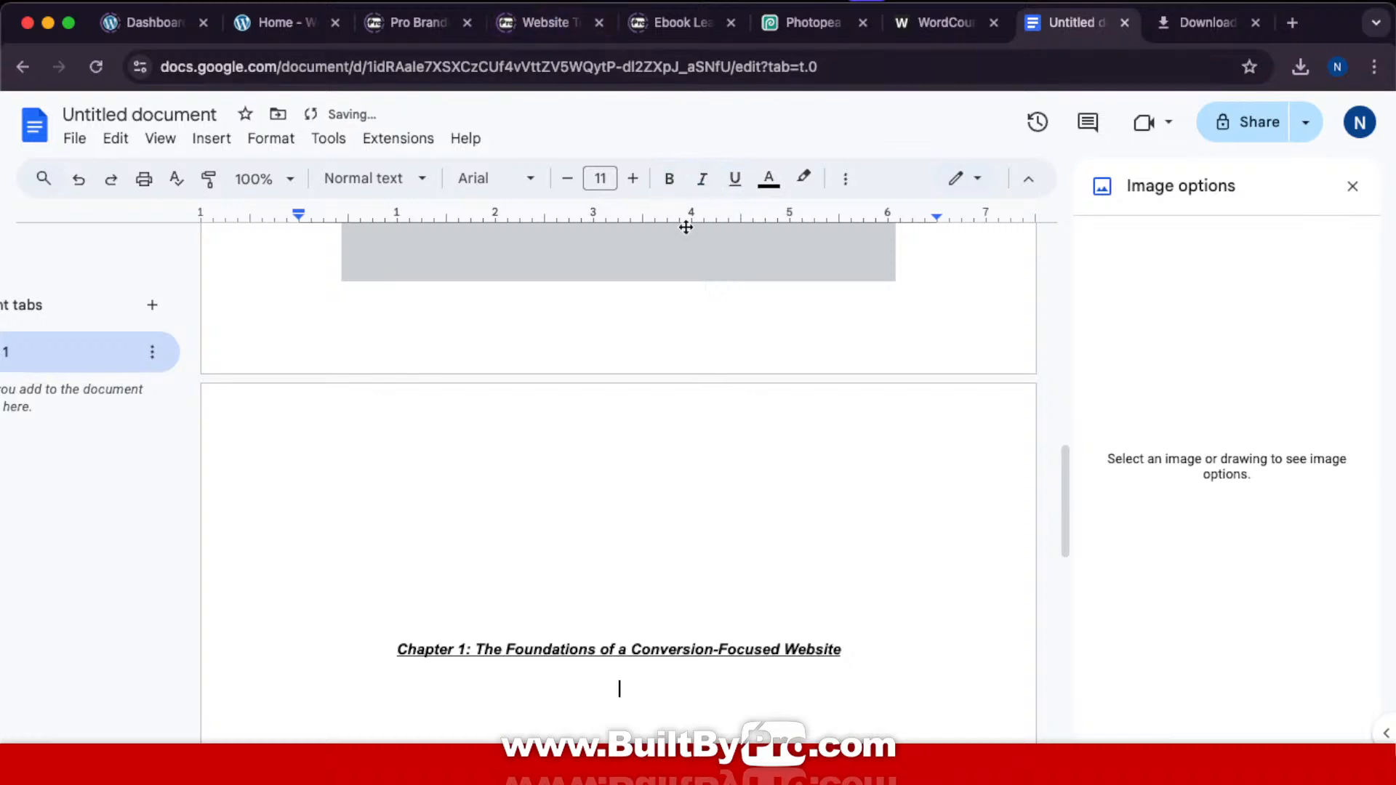
# Step: Set the font size of the Chapter 1 title to 14
pyautogui.moveTo(868, 646); pyautogui.dragTo(395, 647)
pyautogui.click(633, 180)
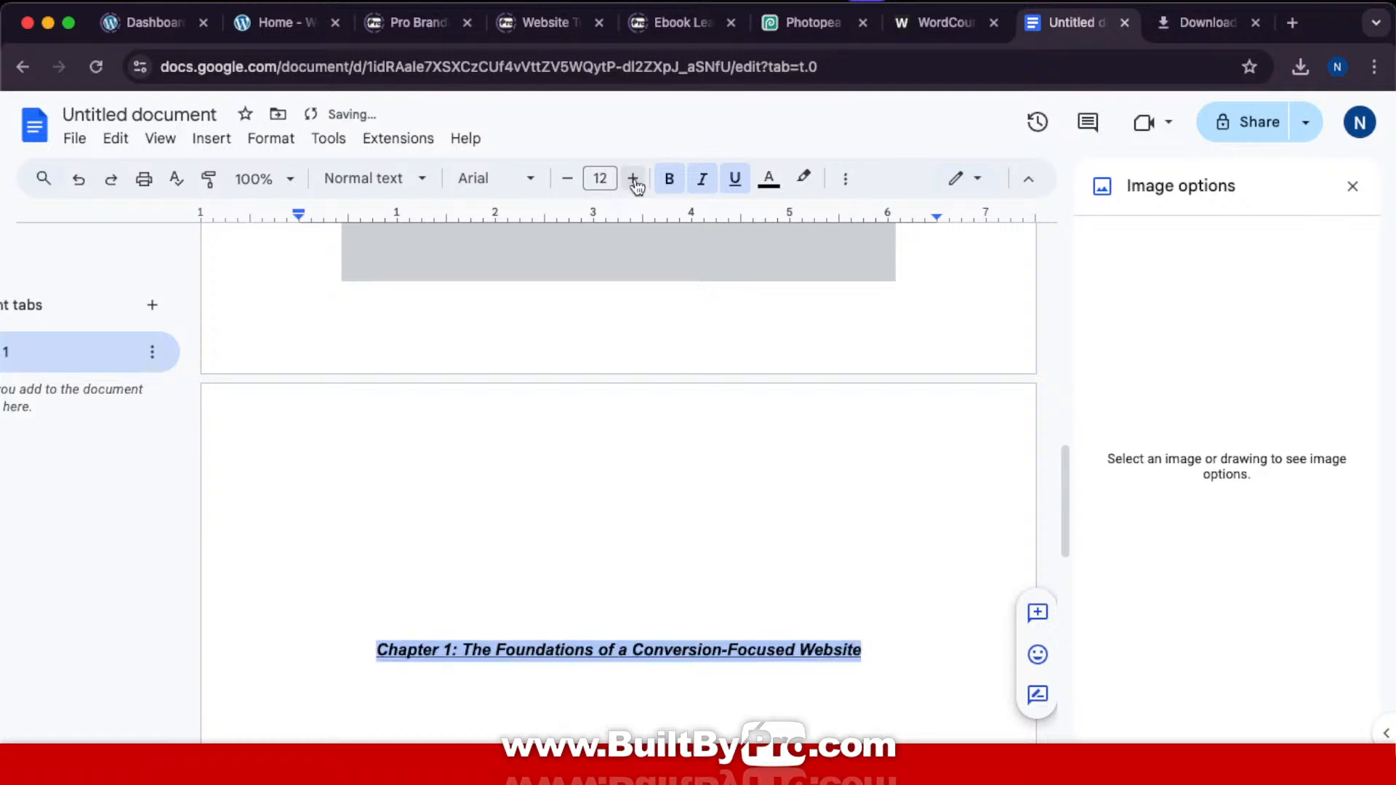
pyautogui.click(634, 180)
pyautogui.click(634, 179)
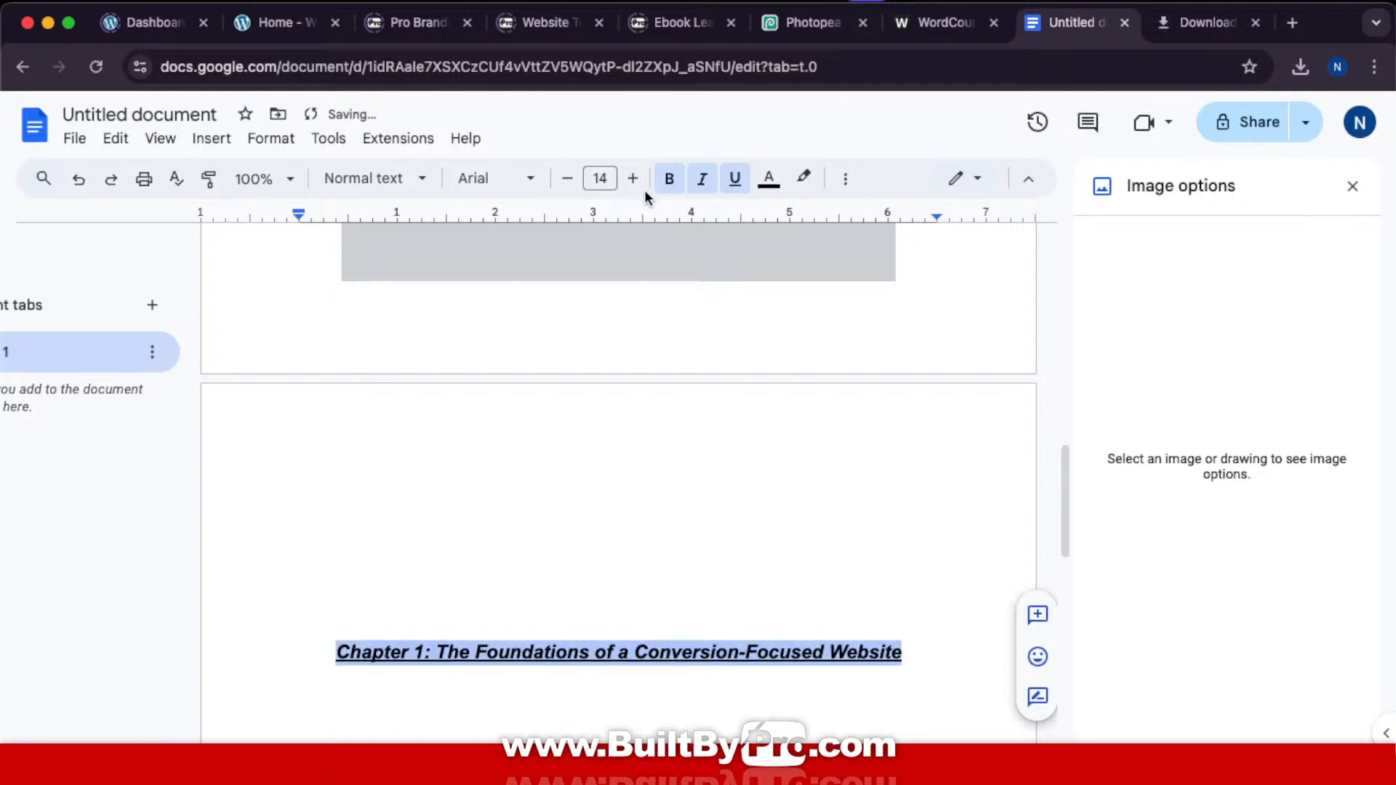
# Step: Break the chapter title after "Chapter 1:" so the rest sits on a second line, and place the cursor below it
pyautogui.scroll(-4, 946, 563)
pyautogui.scroll(-2, 920, 569)
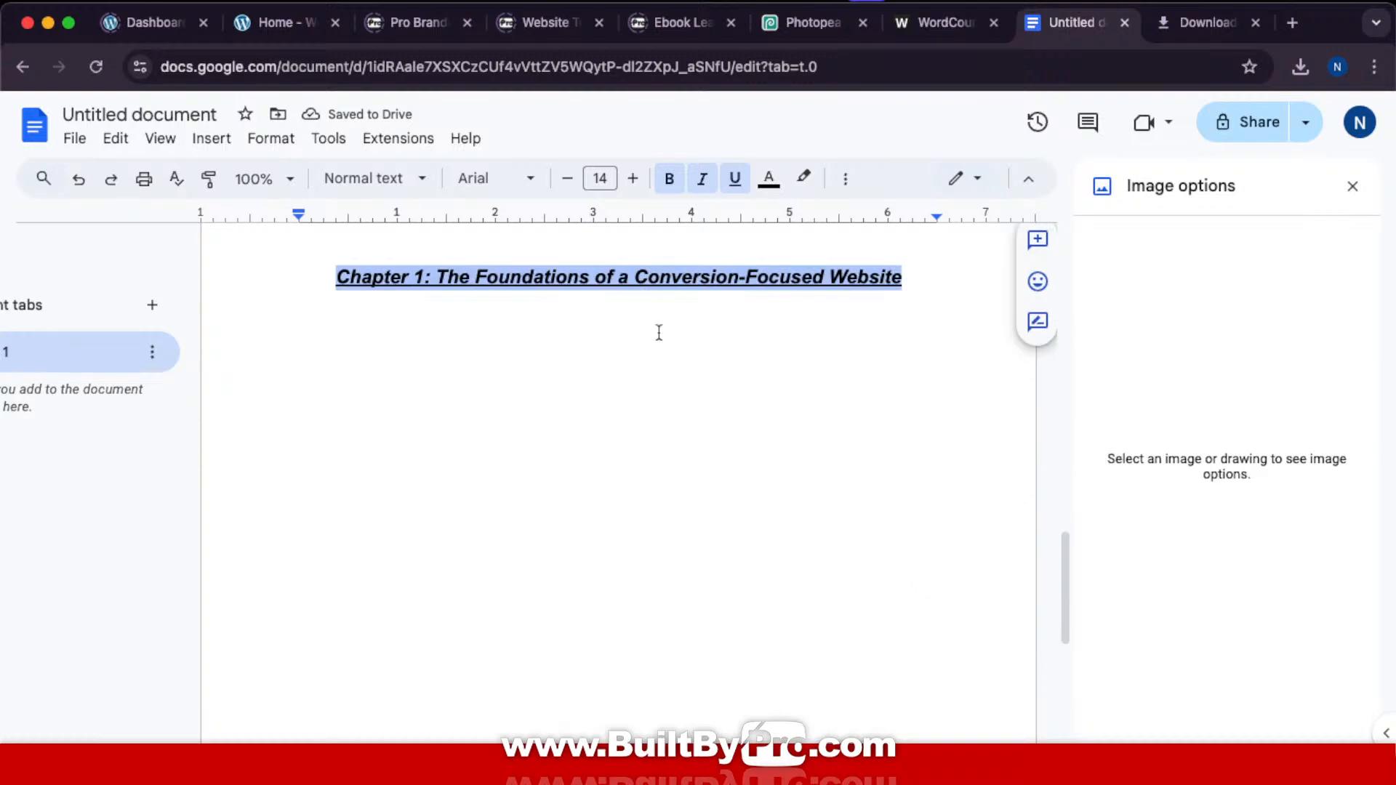
pyautogui.click(434, 280)
pyautogui.press('Delete')
pyautogui.press('Return')
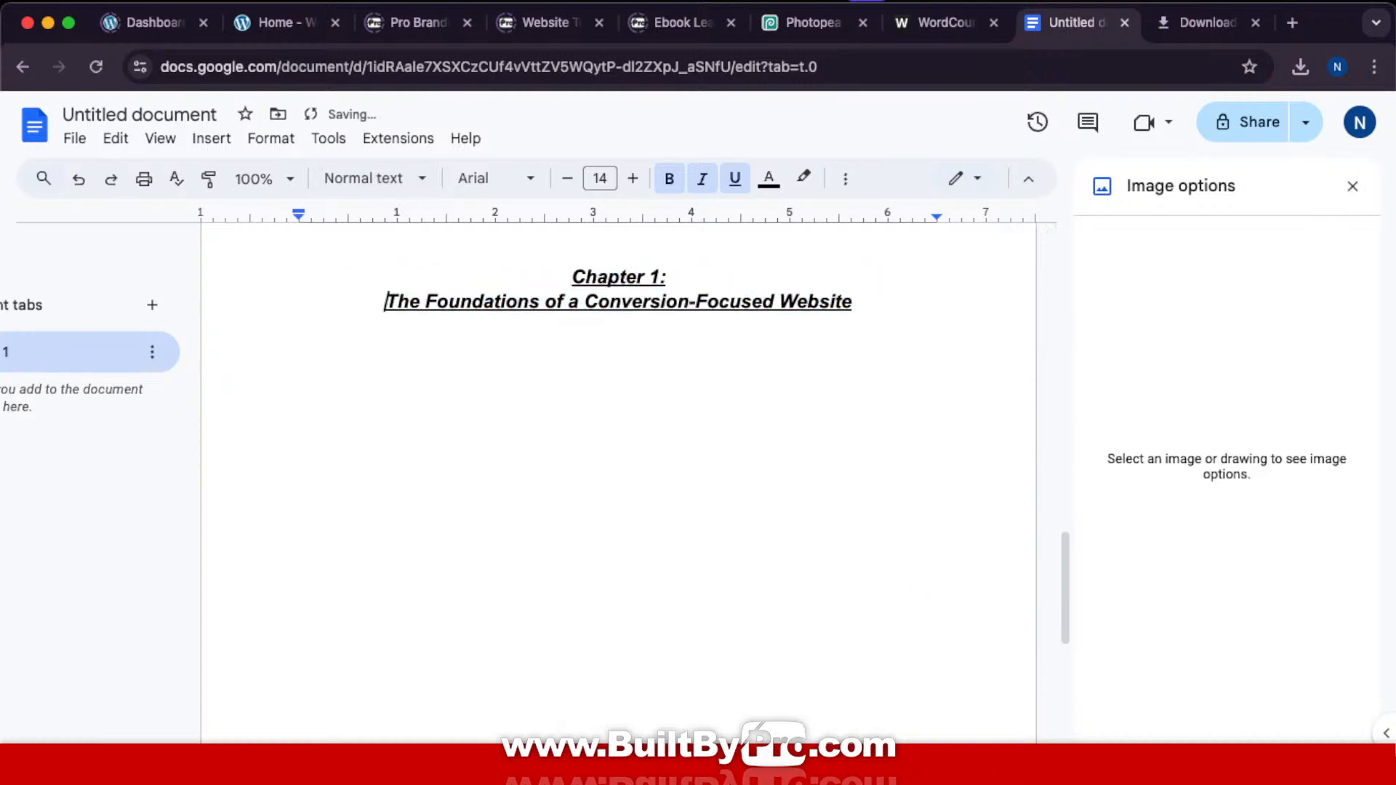
pyautogui.doubleClick(647, 369)
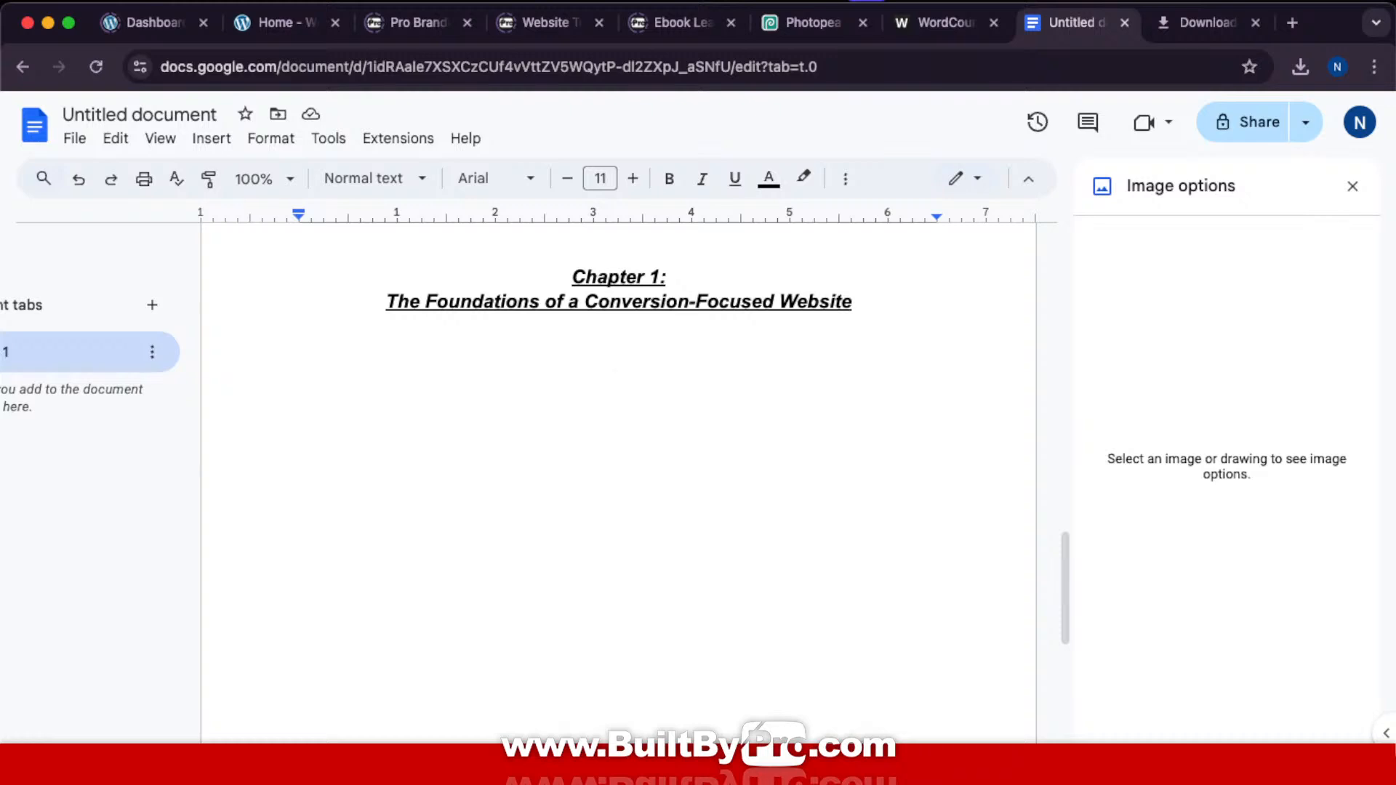
# Step: Switch to the ebook text file and copy the introduction text from "Why Your Website Matters for Business Success" through "Let's dive in!"
pyautogui.moveTo(908, 731)
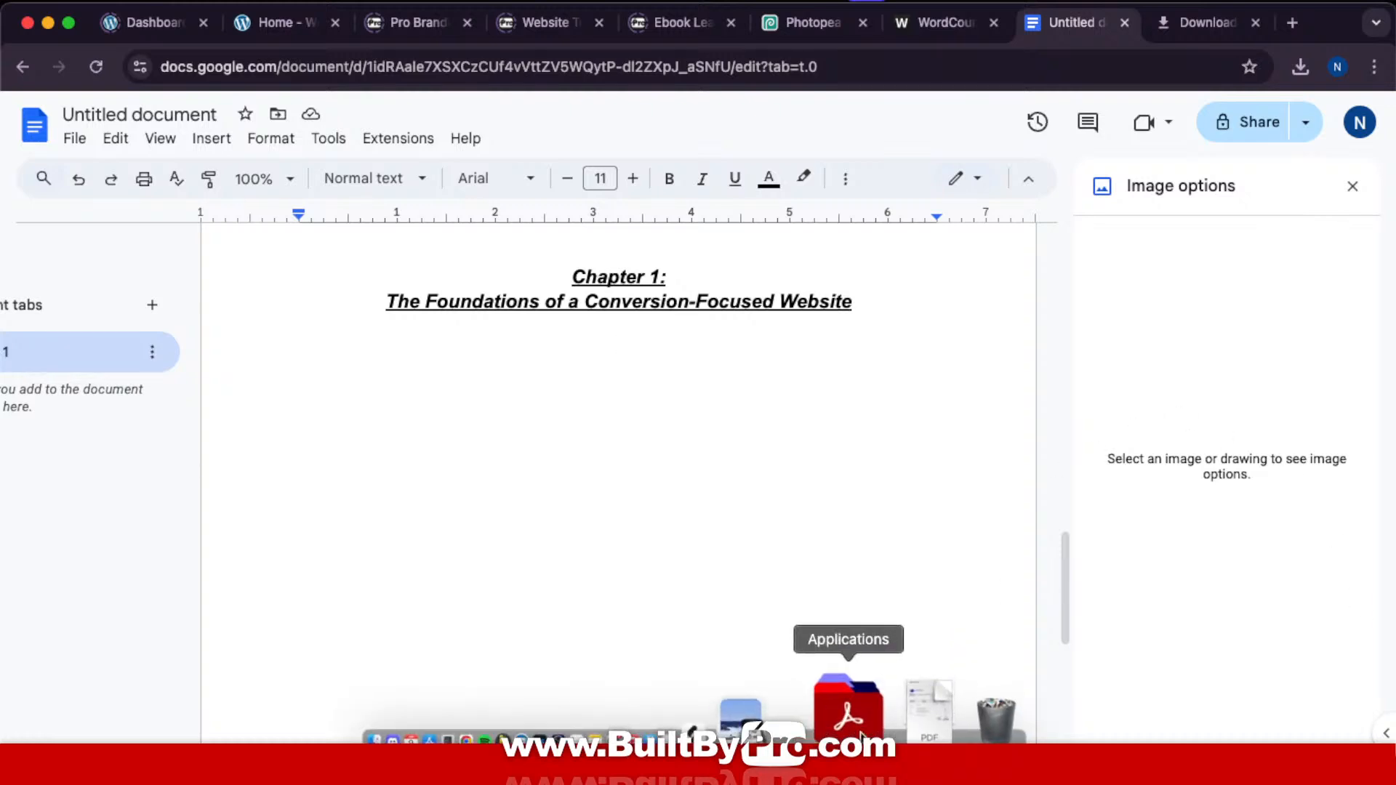
pyautogui.click(800, 702)
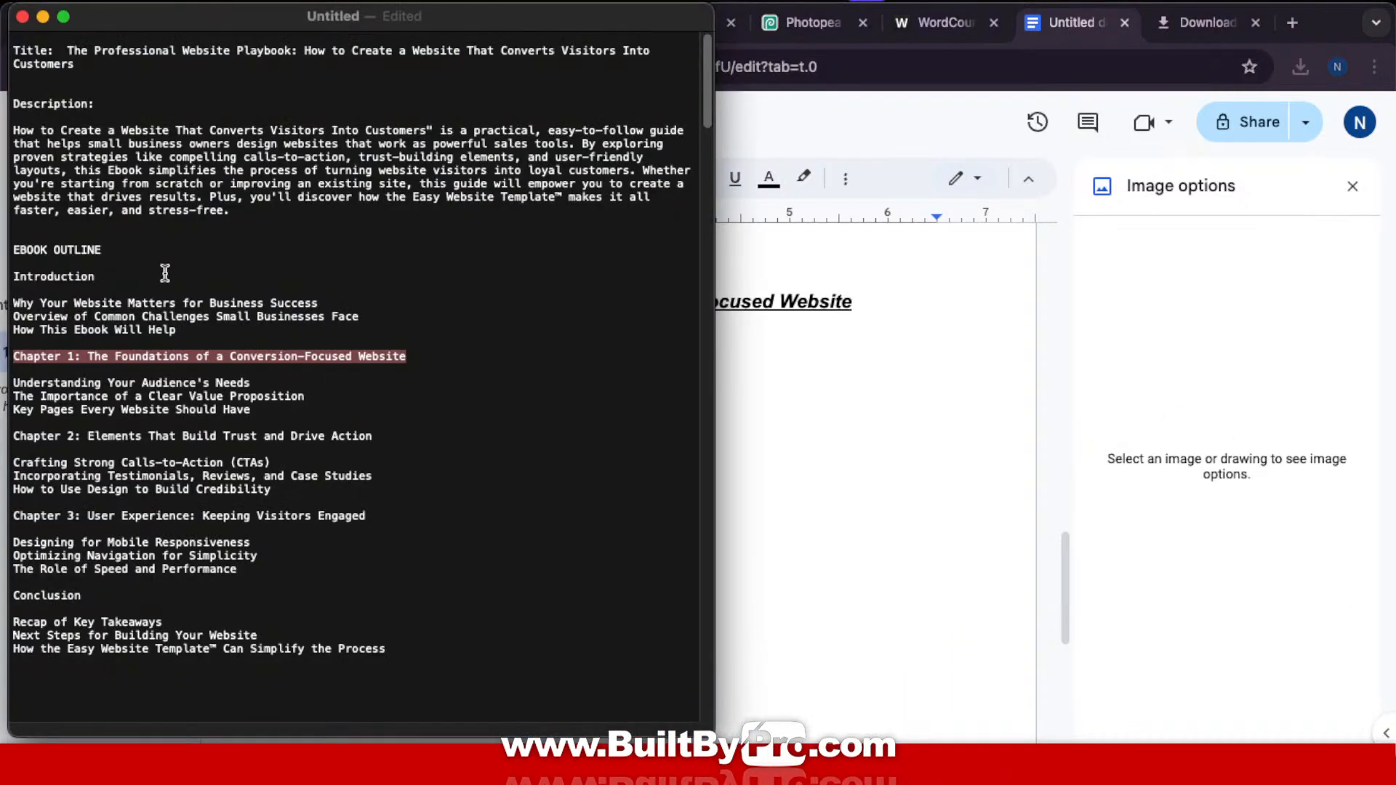
pyautogui.scroll(-5, 166, 277)
pyautogui.scroll(4, 166, 276)
pyautogui.scroll(-7, 166, 276)
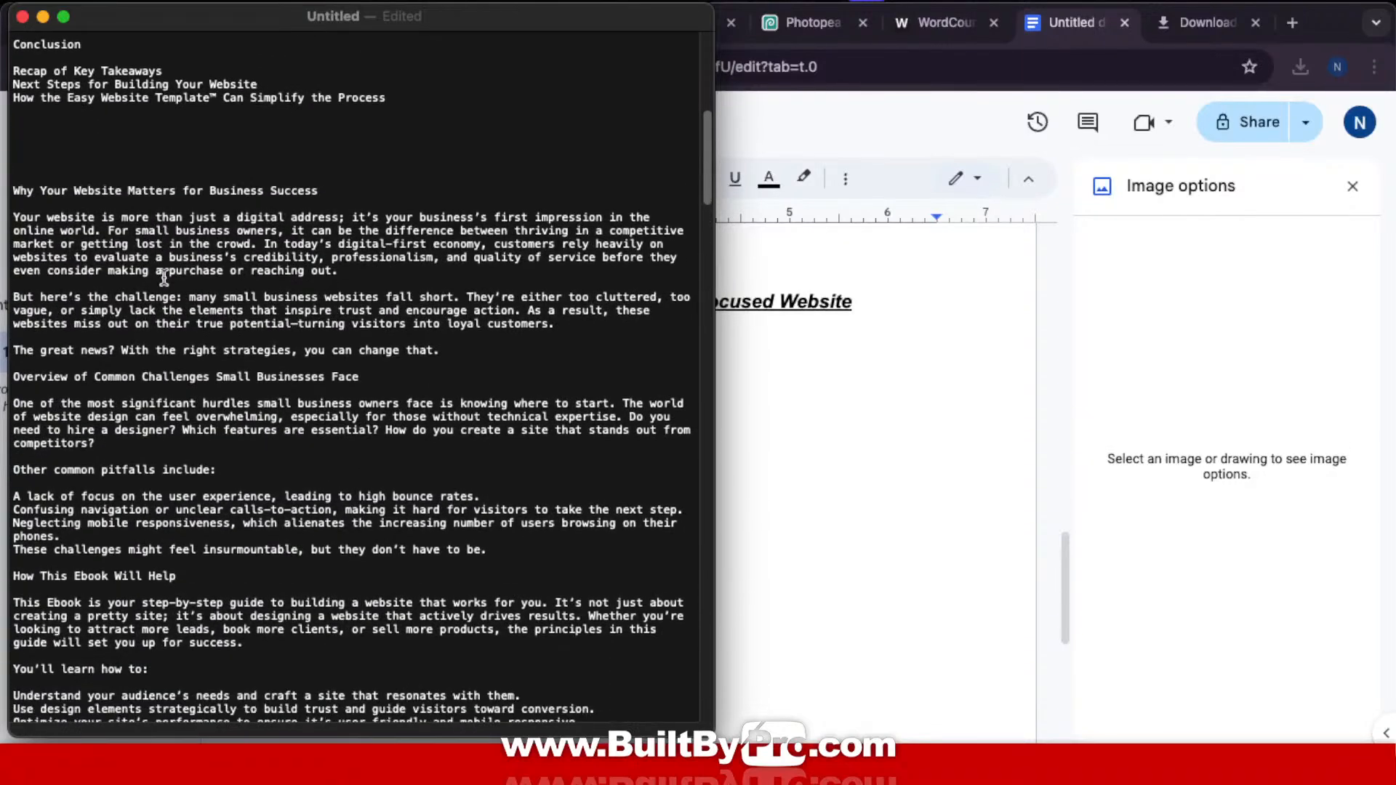
pyautogui.scroll(6, 165, 276)
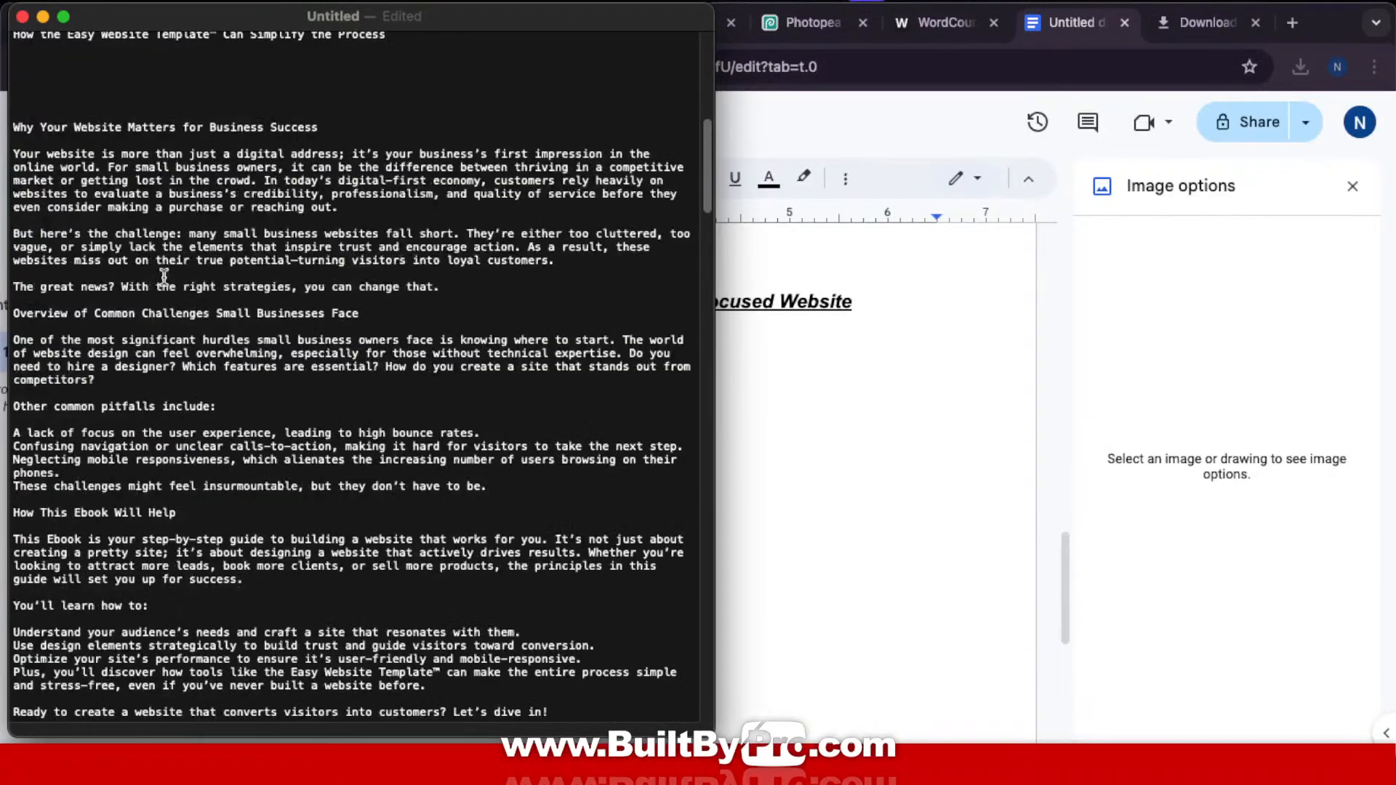
pyautogui.scroll(-2, 164, 276)
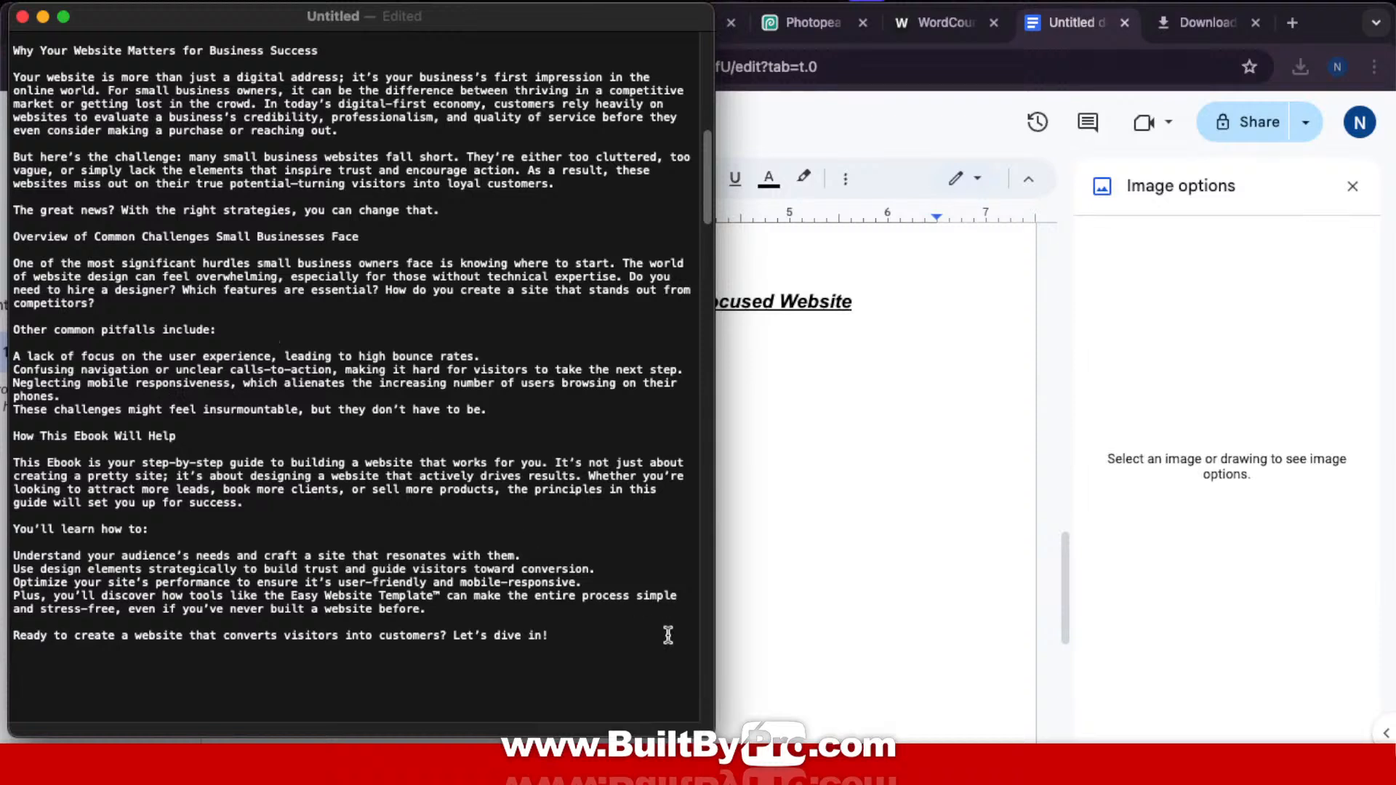
pyautogui.click(600, 628)
pyautogui.moveTo(600, 628); pyautogui.dragTo(473, 506)
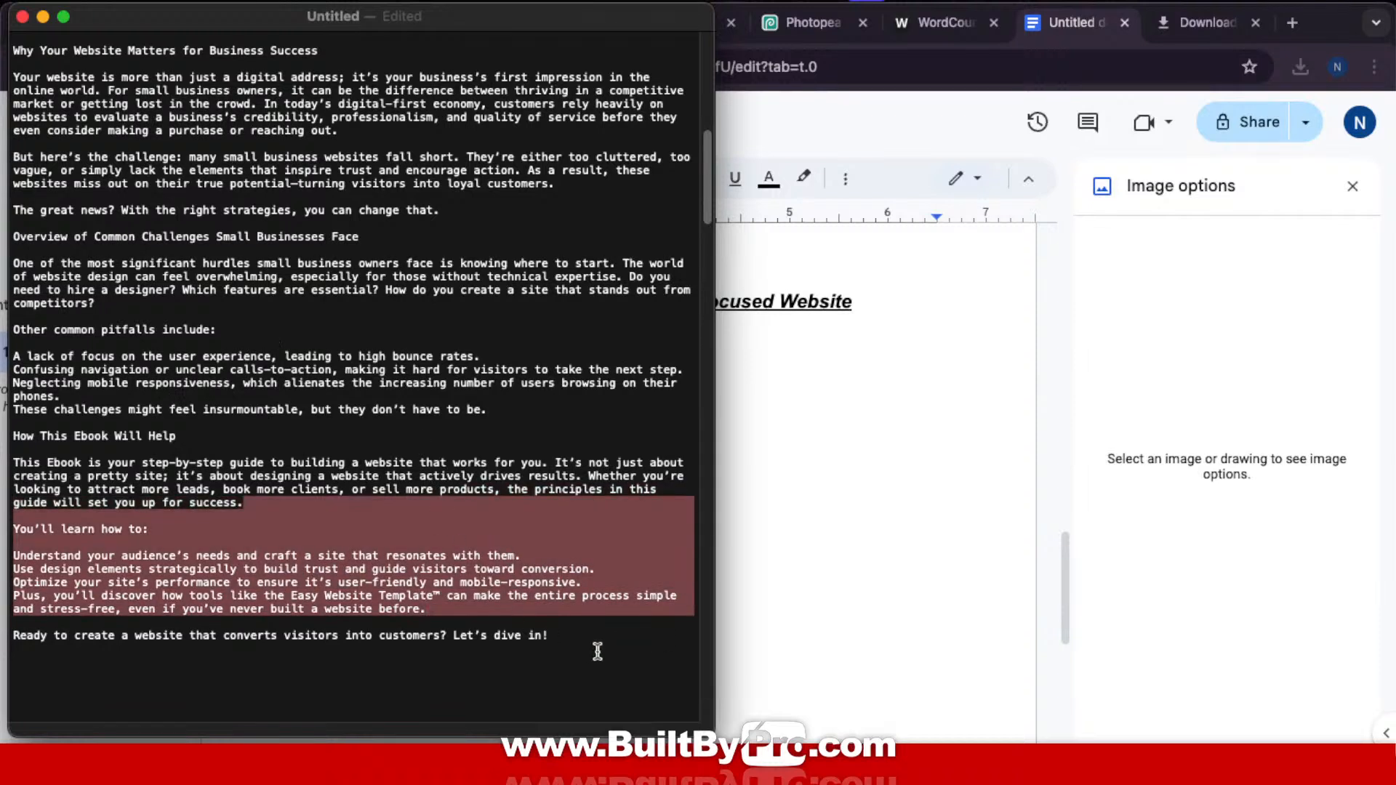
pyautogui.moveTo(590, 649); pyautogui.dragTo(3, 55)
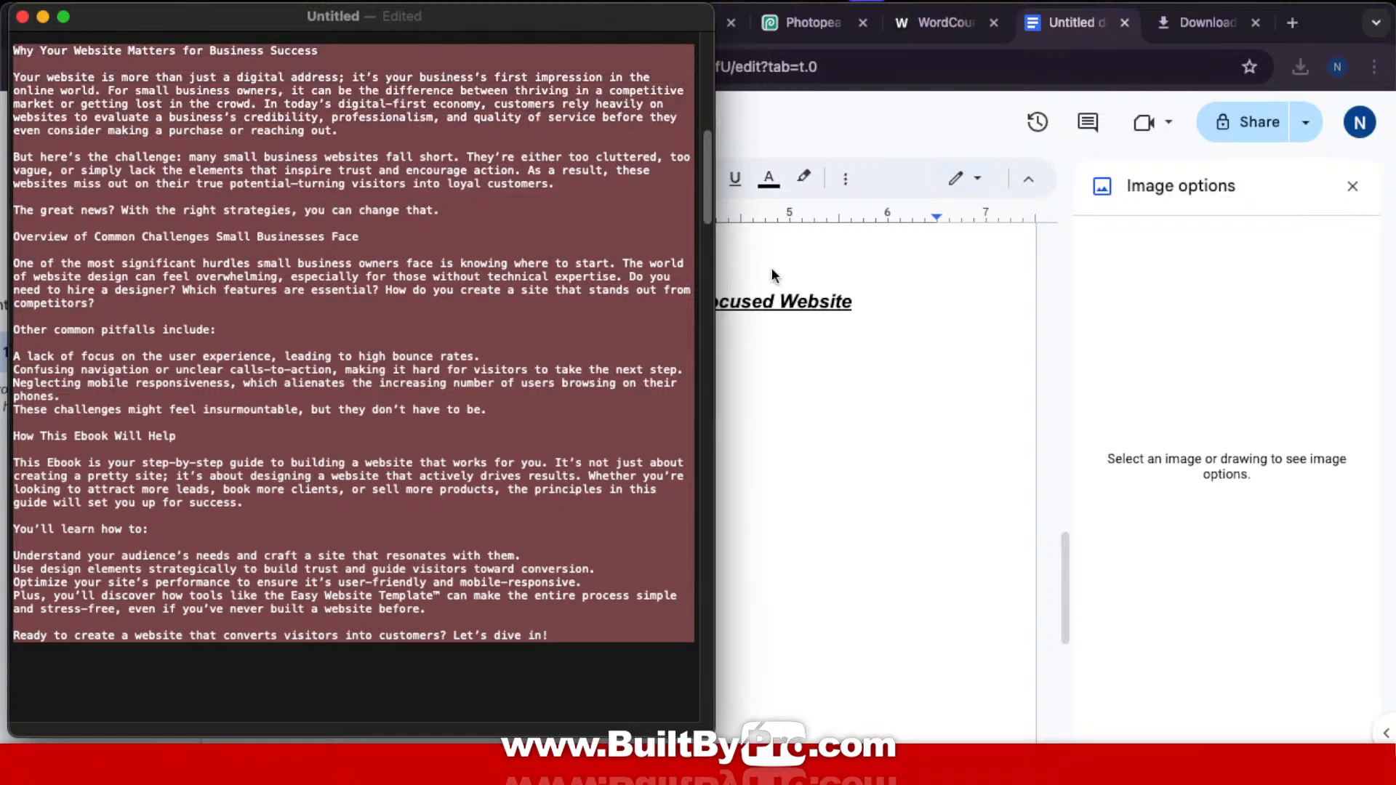
# Step: Back in the Google Docs document, paste the introduction text below the title on the second page
pyautogui.click(901, 428)
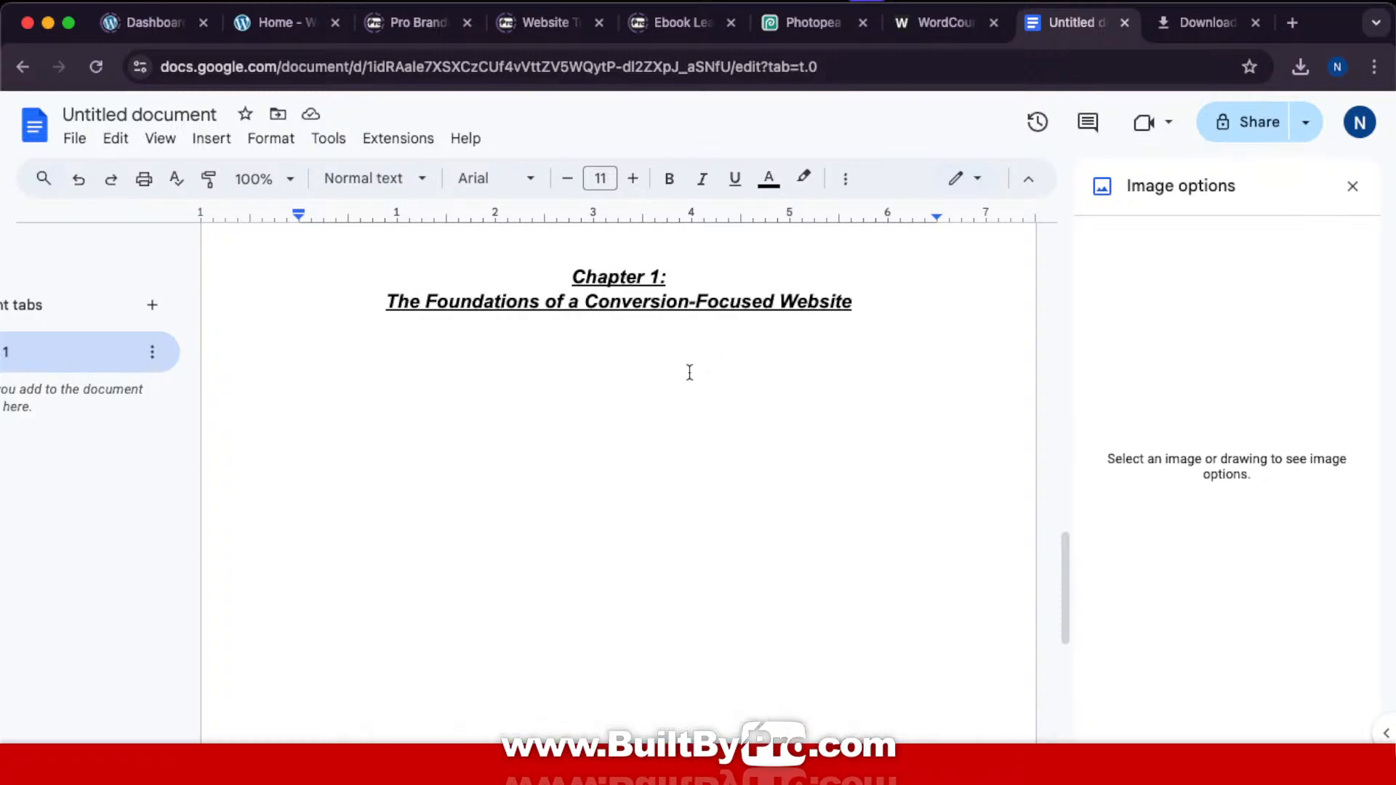
pyautogui.press('super+v')
pyautogui.scroll(10, 734, 429)
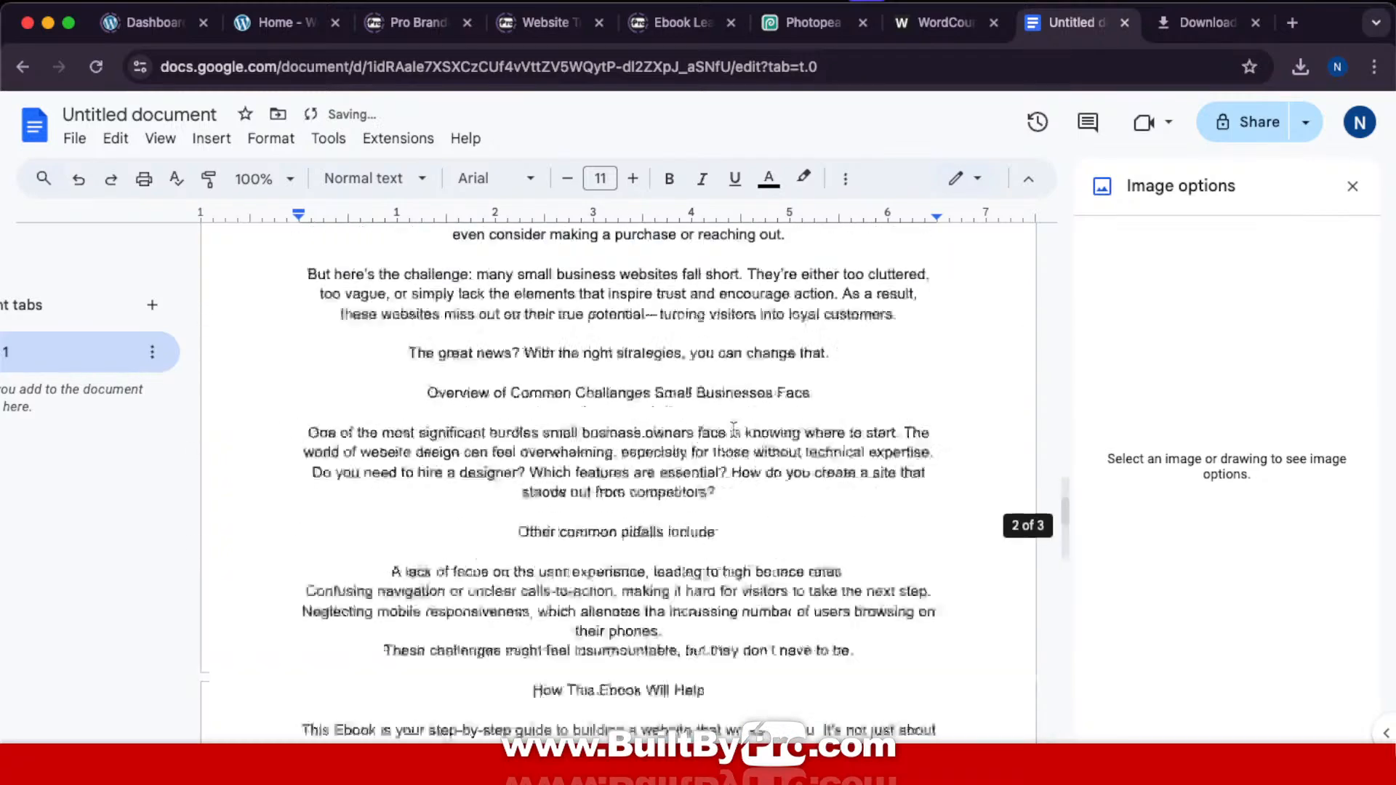
pyautogui.scroll(10, 733, 429)
pyautogui.scroll(-6, 735, 431)
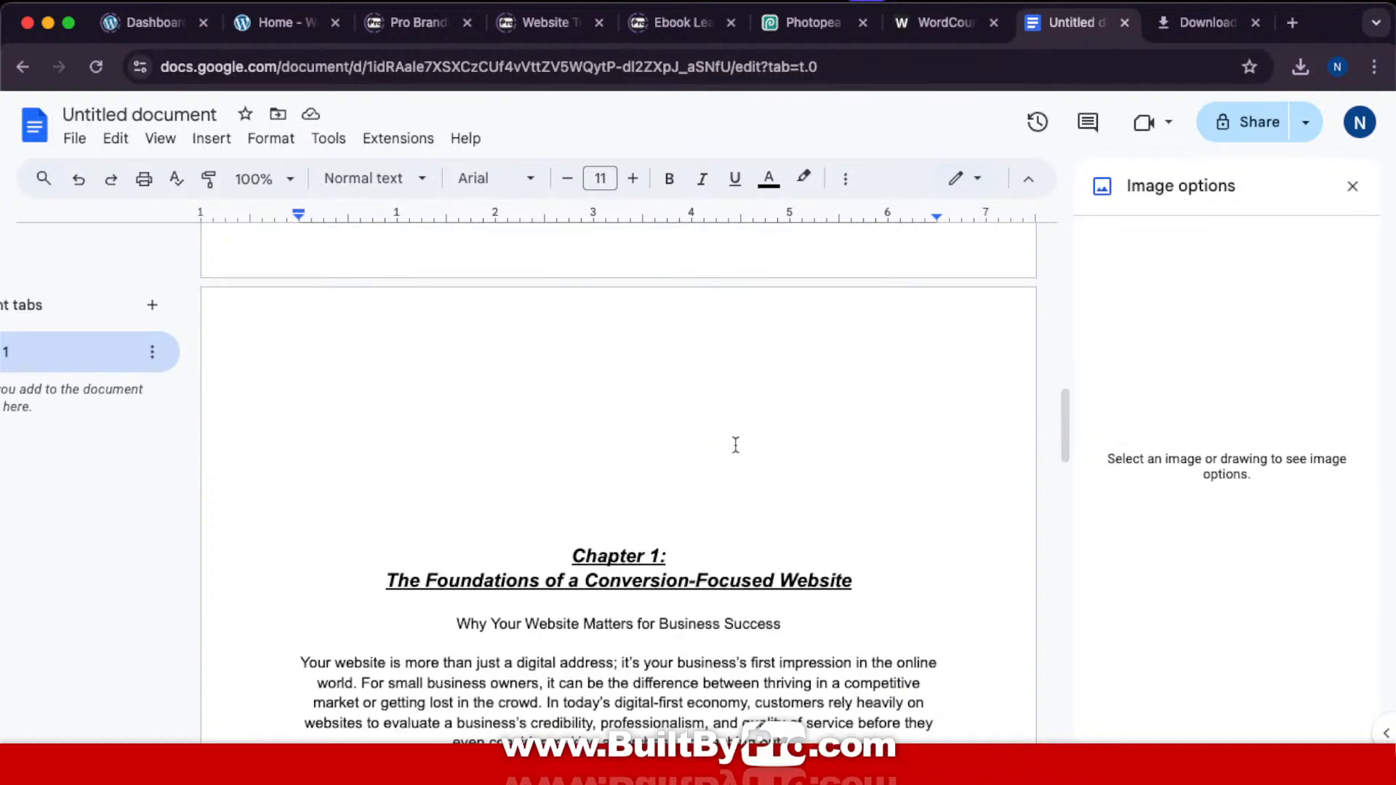
# Step: Switch to TextEdit and copy the word "Introduction" from the ebook outline
pyautogui.moveTo(727, 736)
pyautogui.moveTo(814, 739)
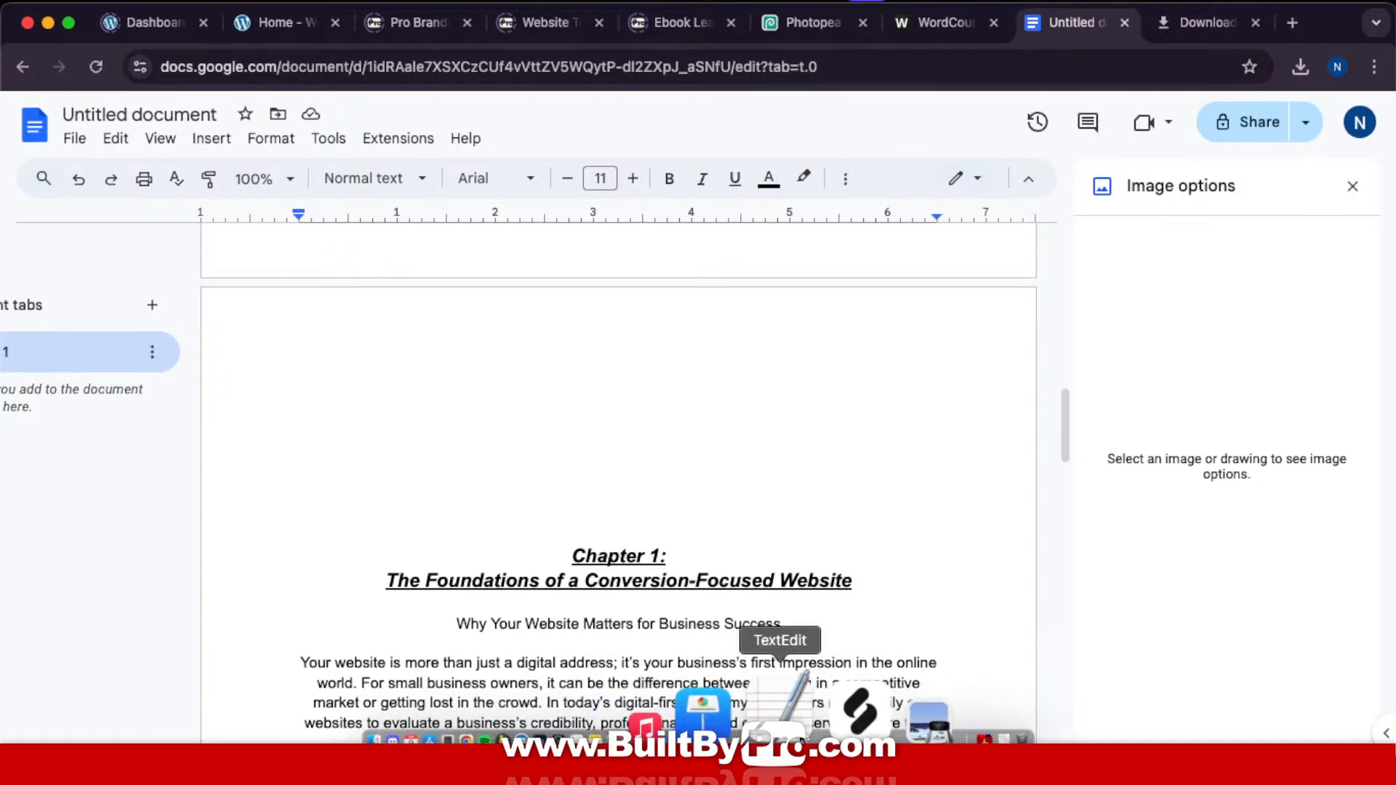
pyautogui.click(802, 738)
pyautogui.scroll(10, 319, 543)
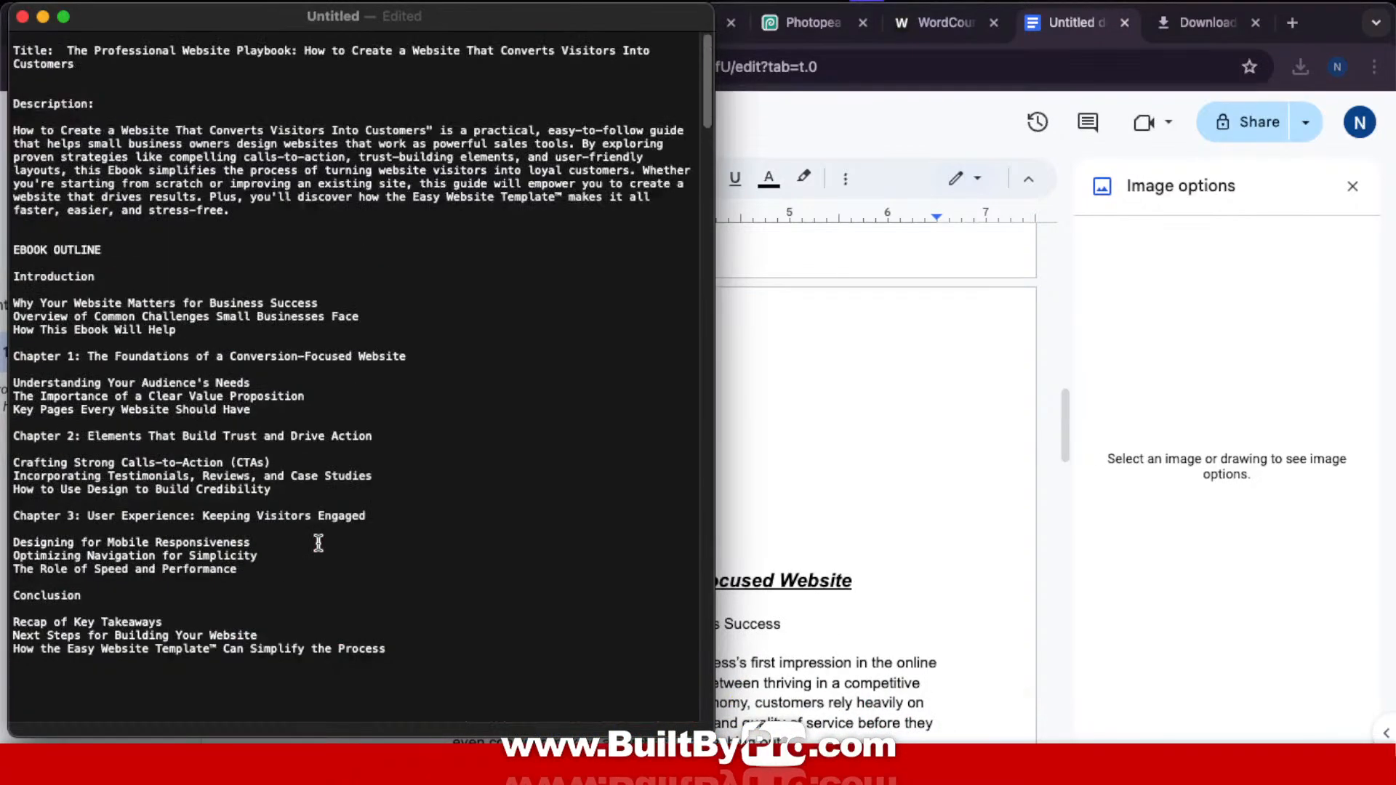
pyautogui.click(319, 543)
pyautogui.moveTo(96, 277); pyautogui.dragTo(16, 276)
pyautogui.press('super+c')
# Step: Back in Google Docs, replace the two-line Chapter 1 title with the copied "Introduction" heading
pyautogui.click(770, 504)
pyautogui.moveTo(873, 573)
pyautogui.mouseDown()
pyautogui.moveTo(582, 542)
pyautogui.moveTo(572, 555)
pyautogui.moveTo(822, 603)
pyautogui.moveTo(860, 582)
pyautogui.mouseUp()
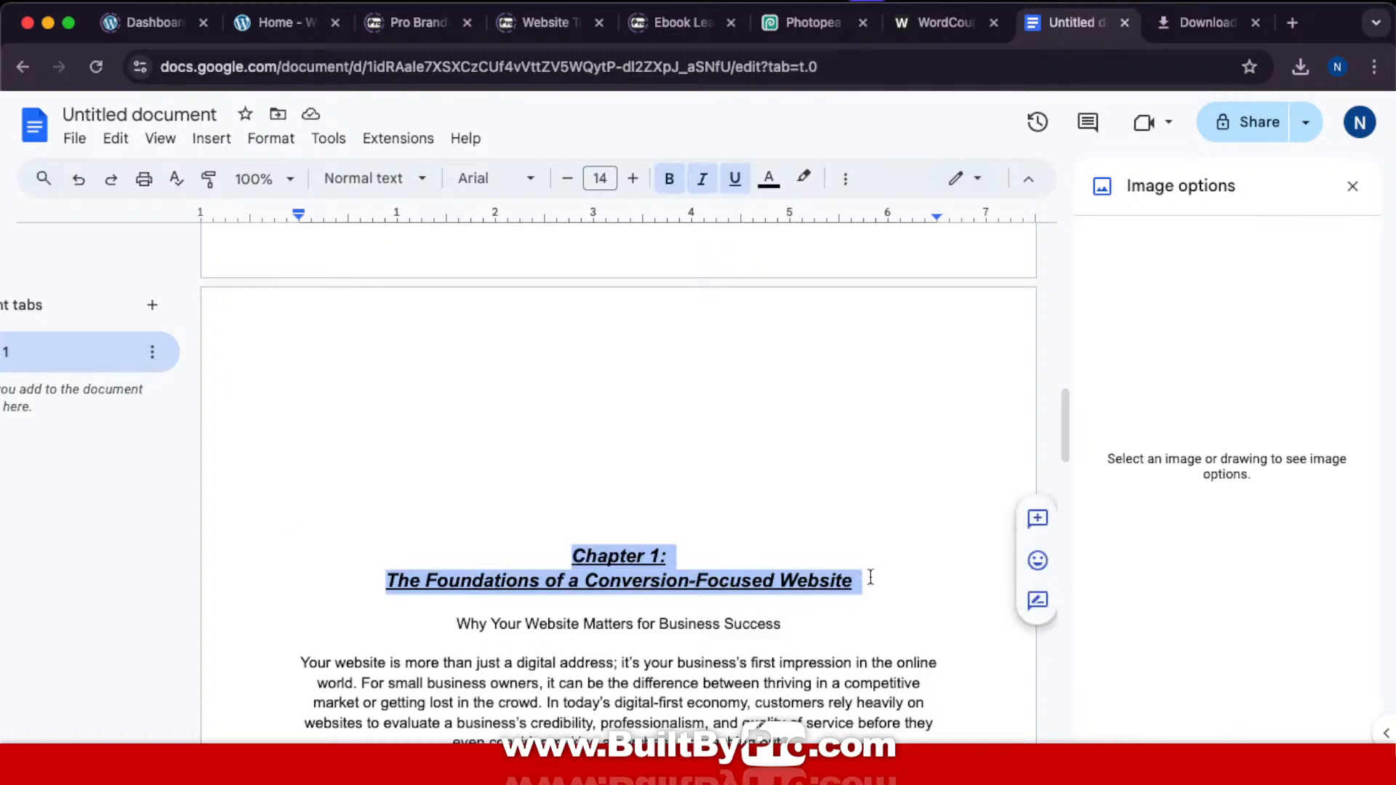
pyautogui.press('super+v')
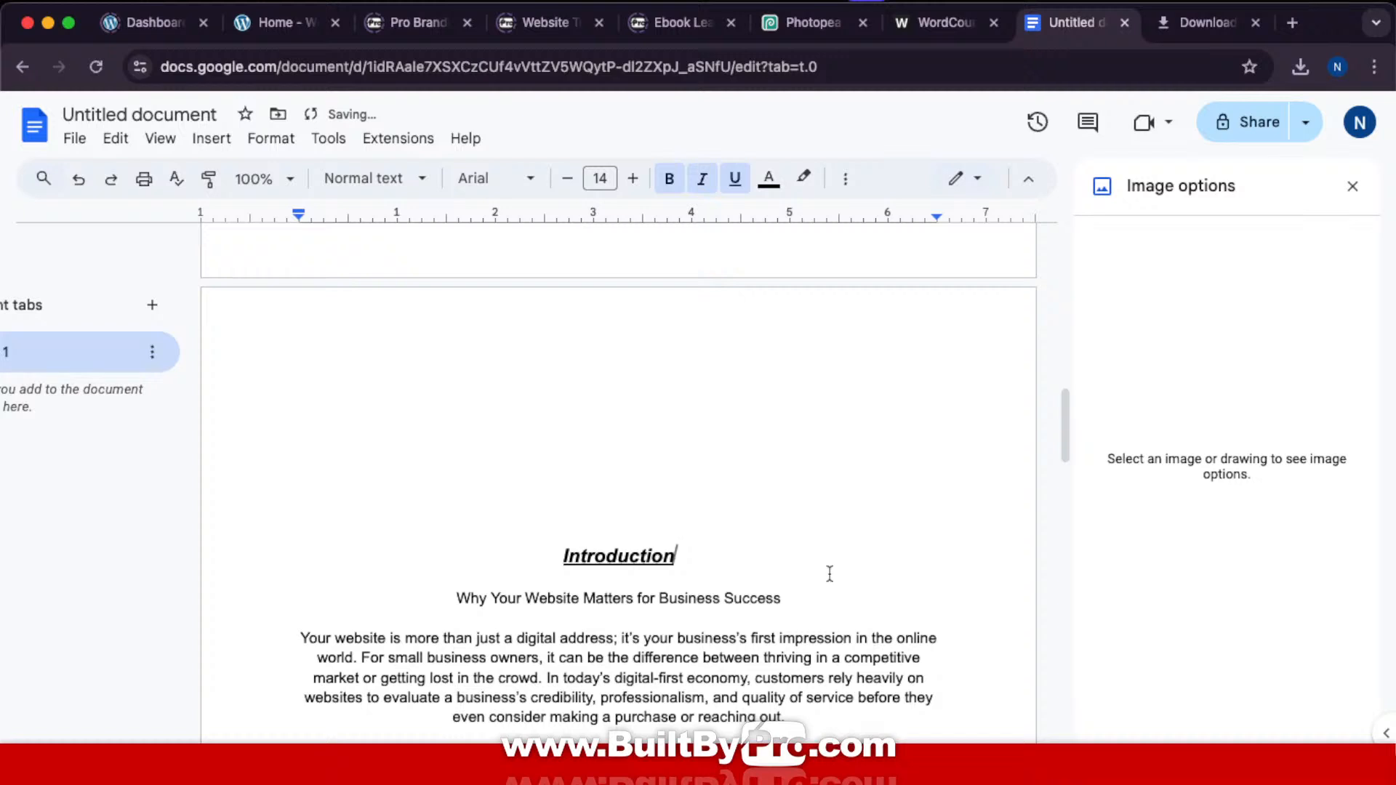
# Step: Add a colon after "Introduction" and write "What You Should Know" as a second heading line
pyautogui.write(':')
pyautogui.press('Return')
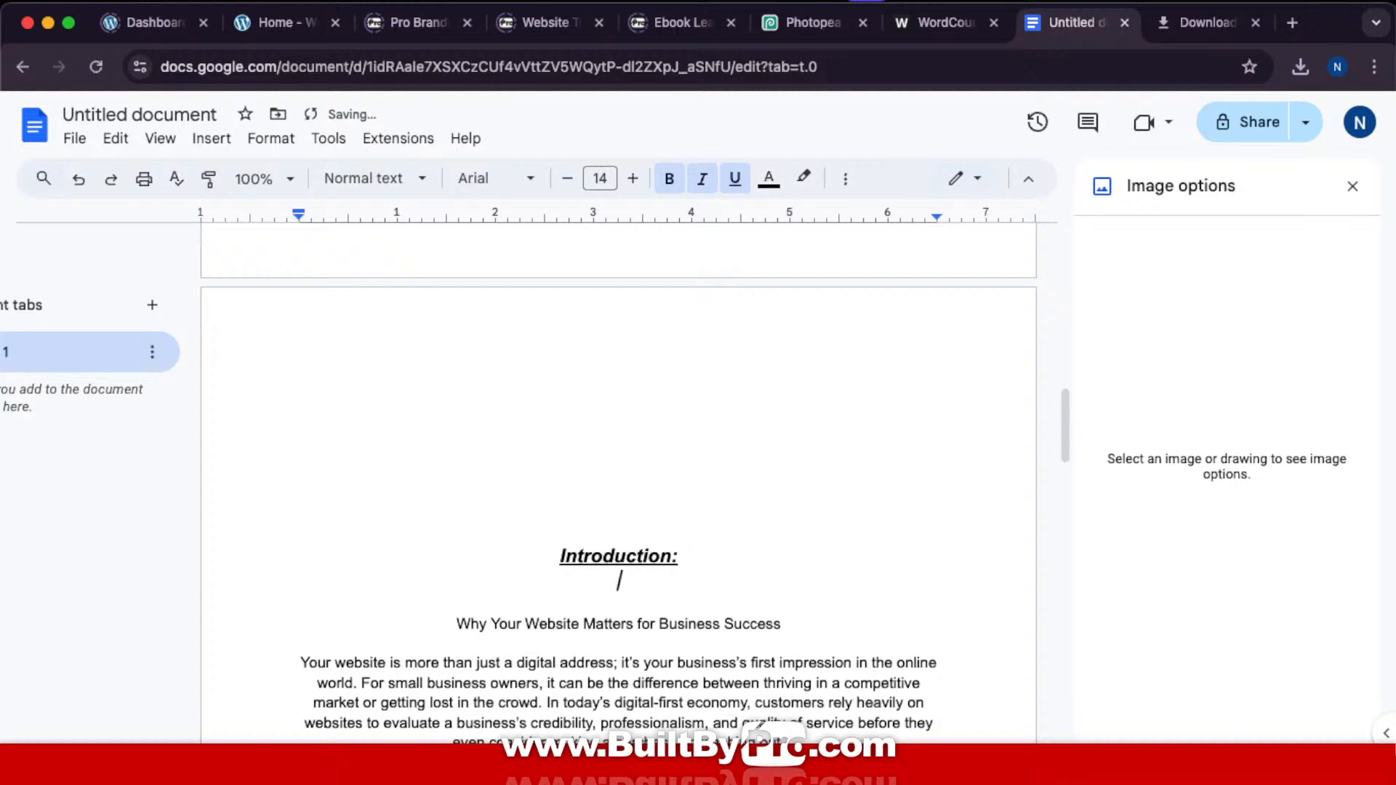
pyautogui.write('What Yo')
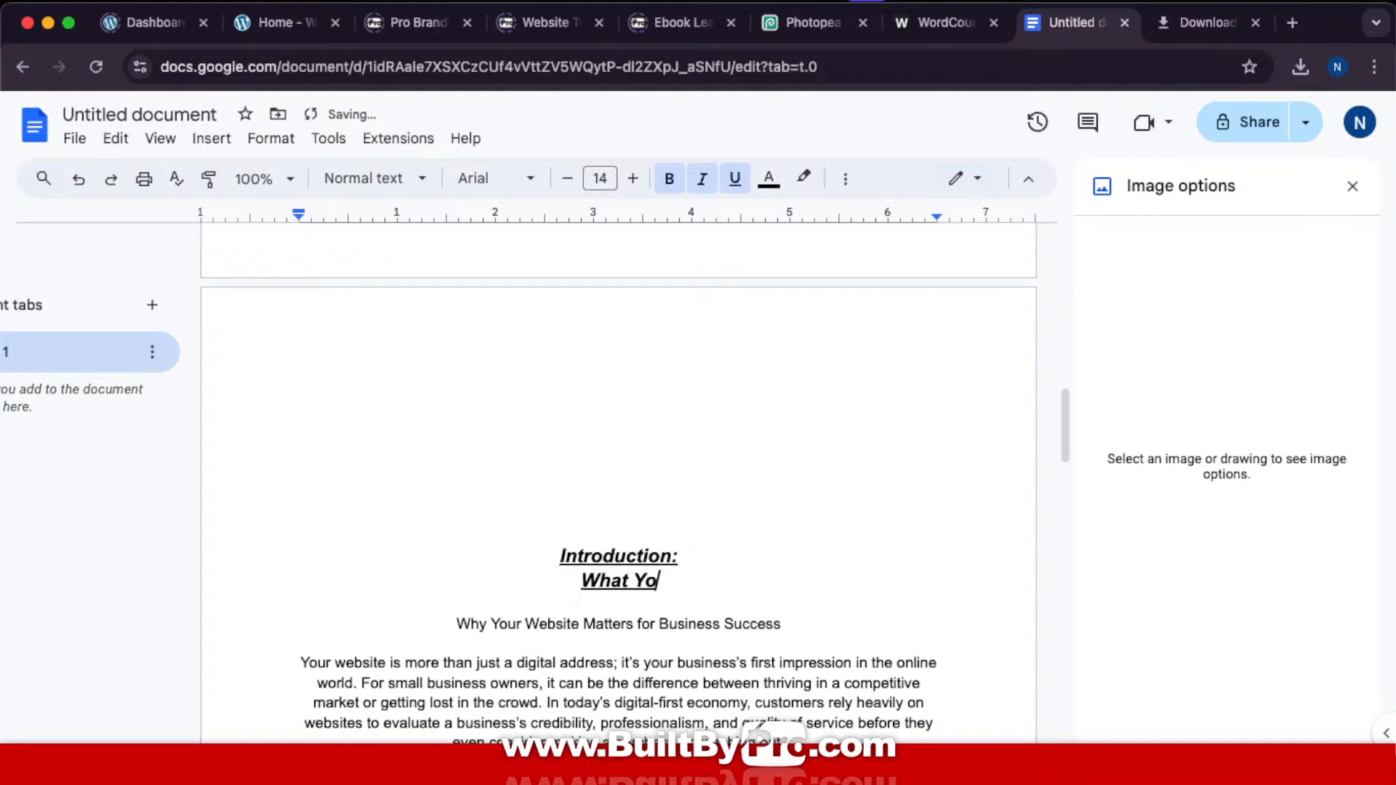
pyautogui.write('u Should Know')
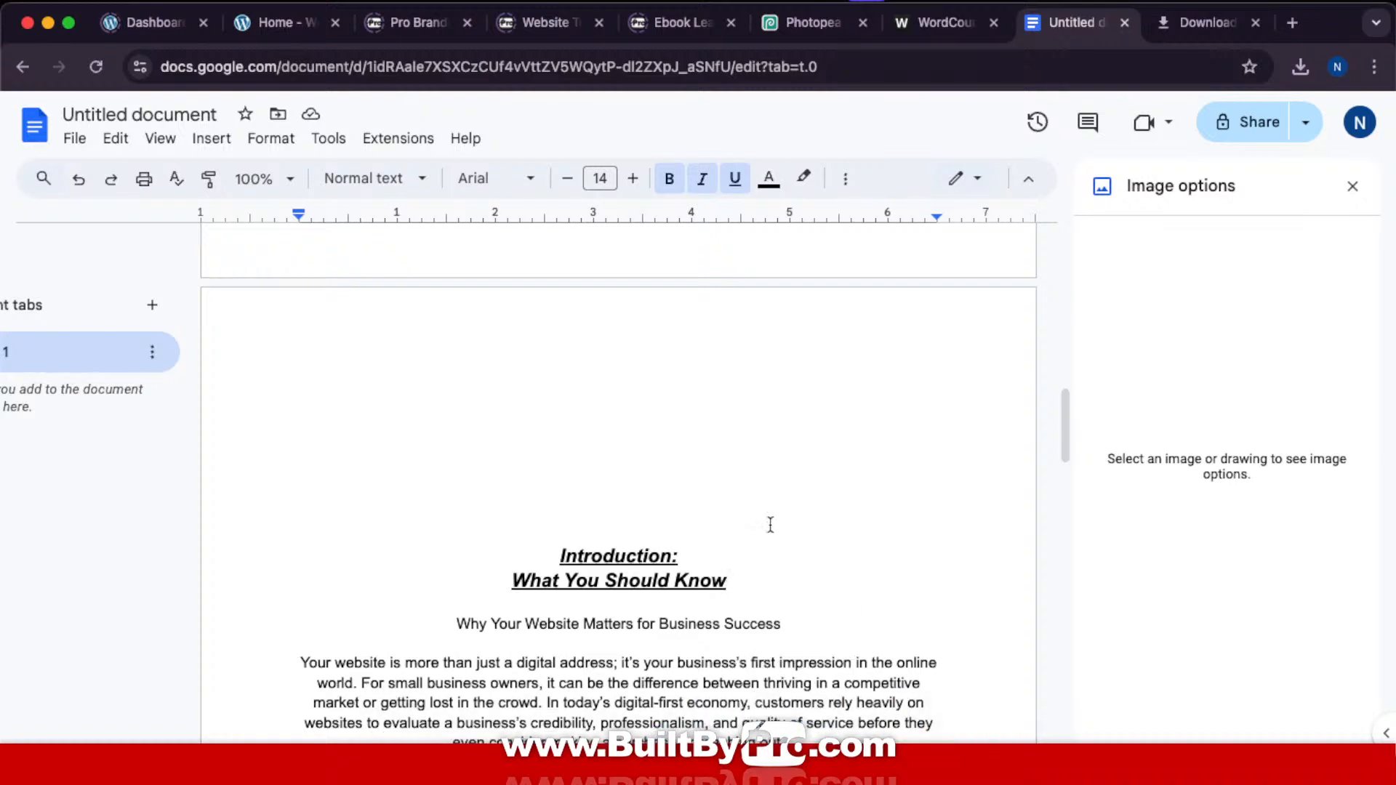
# Step: Insert several blank lines between the "What You Should Know" heading and the introduction text
pyautogui.press('Return')
pyautogui.press('Return')
pyautogui.press('Return')
pyautogui.press('Return')
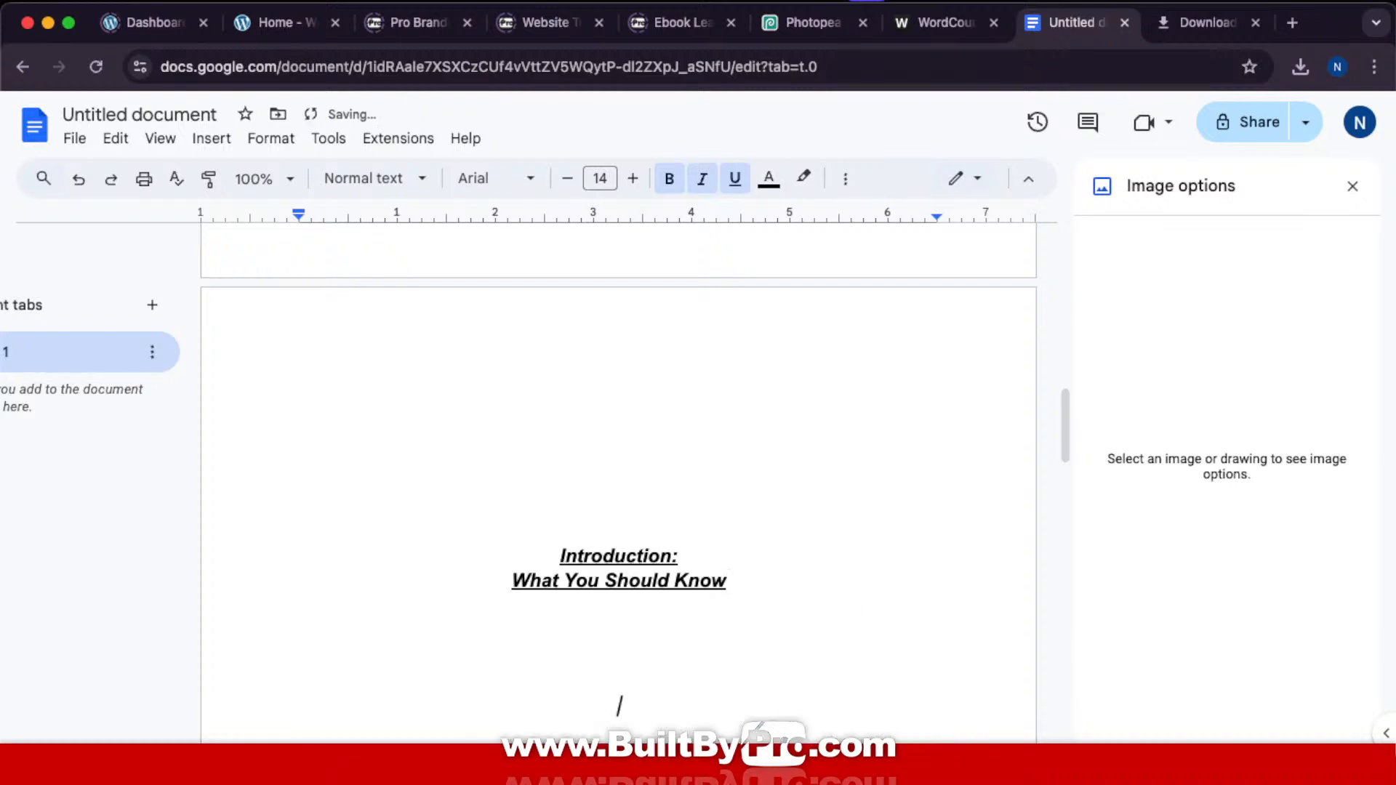
# Step: Add blank lines after the closing "Let's dive in!" paragraph until the document extends onto a new page
pyautogui.scroll(-20, 897, 477)
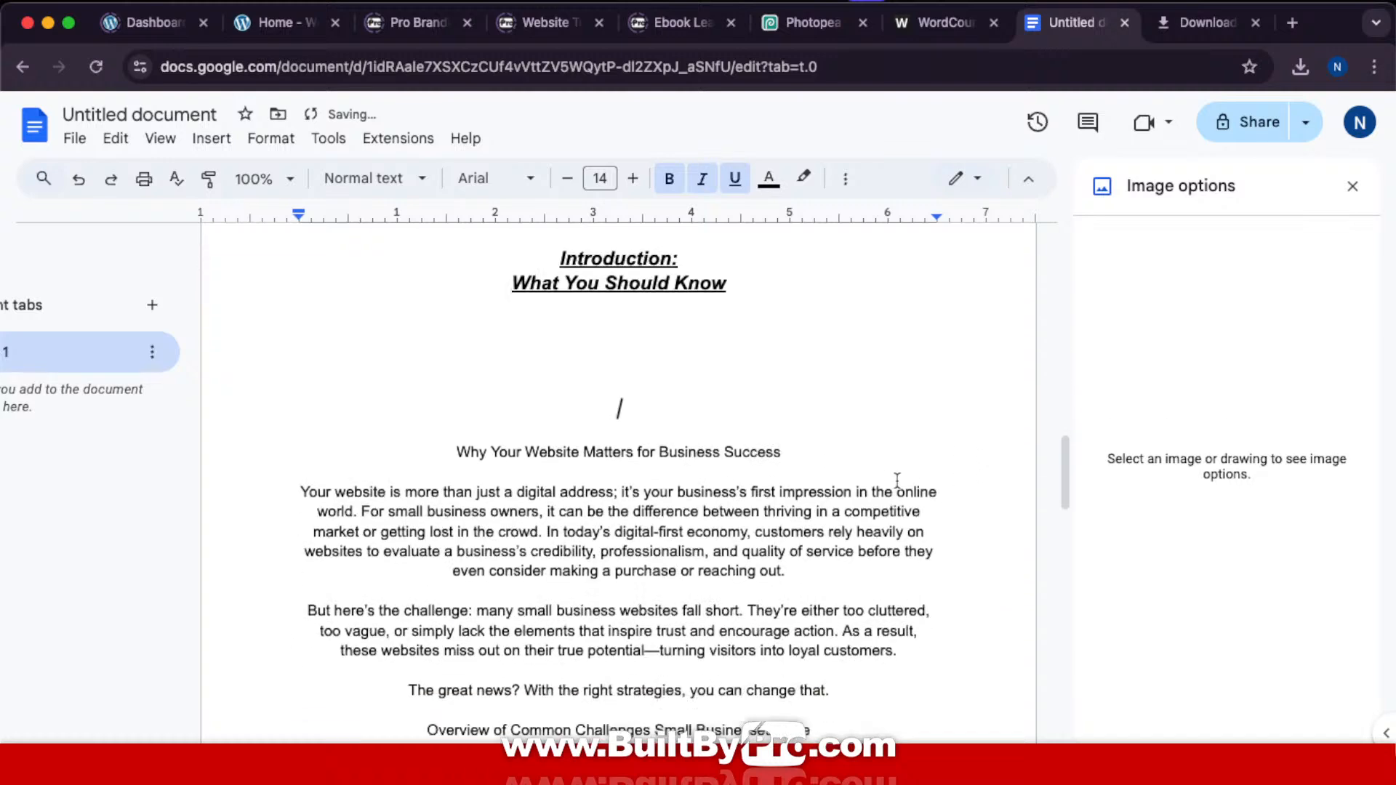
pyautogui.scroll(-10, 897, 479)
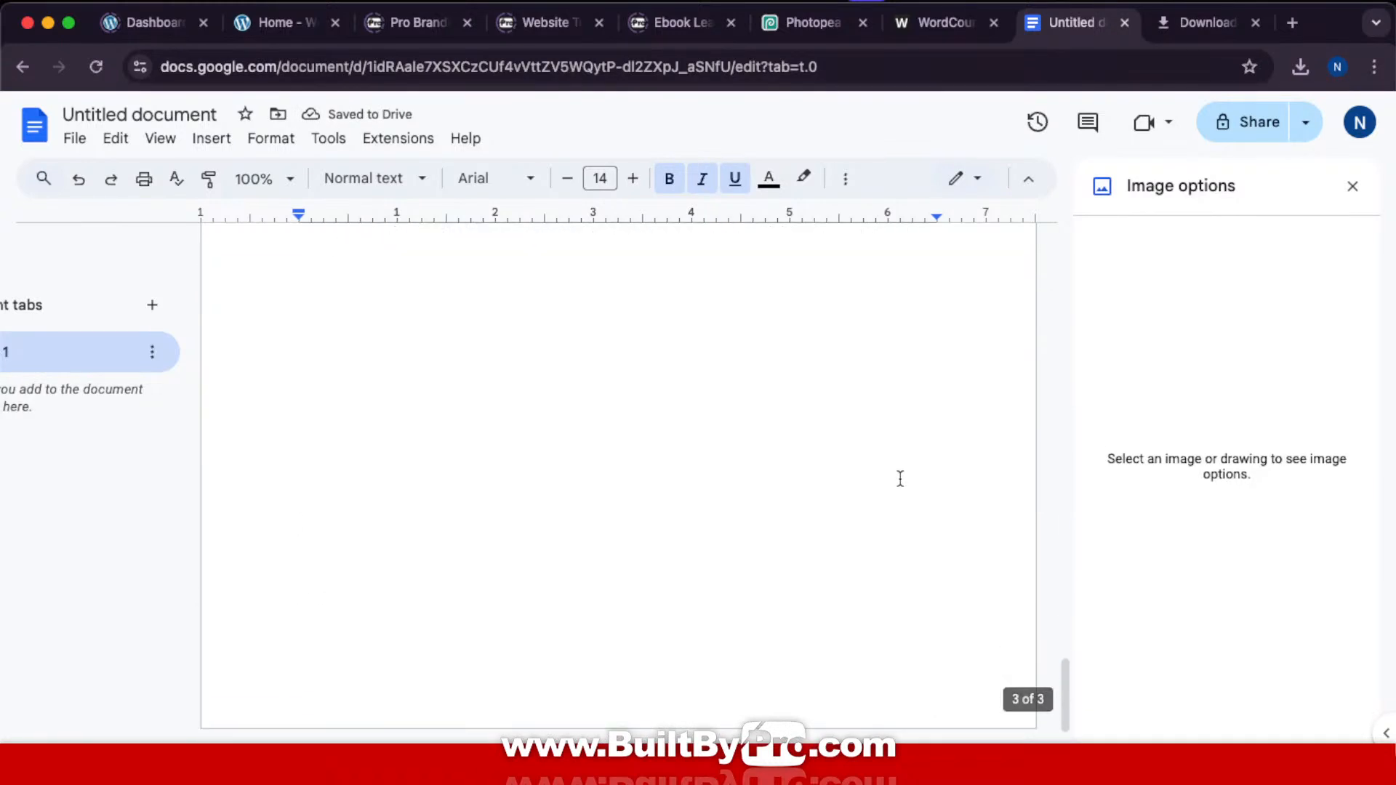
pyautogui.click(857, 507)
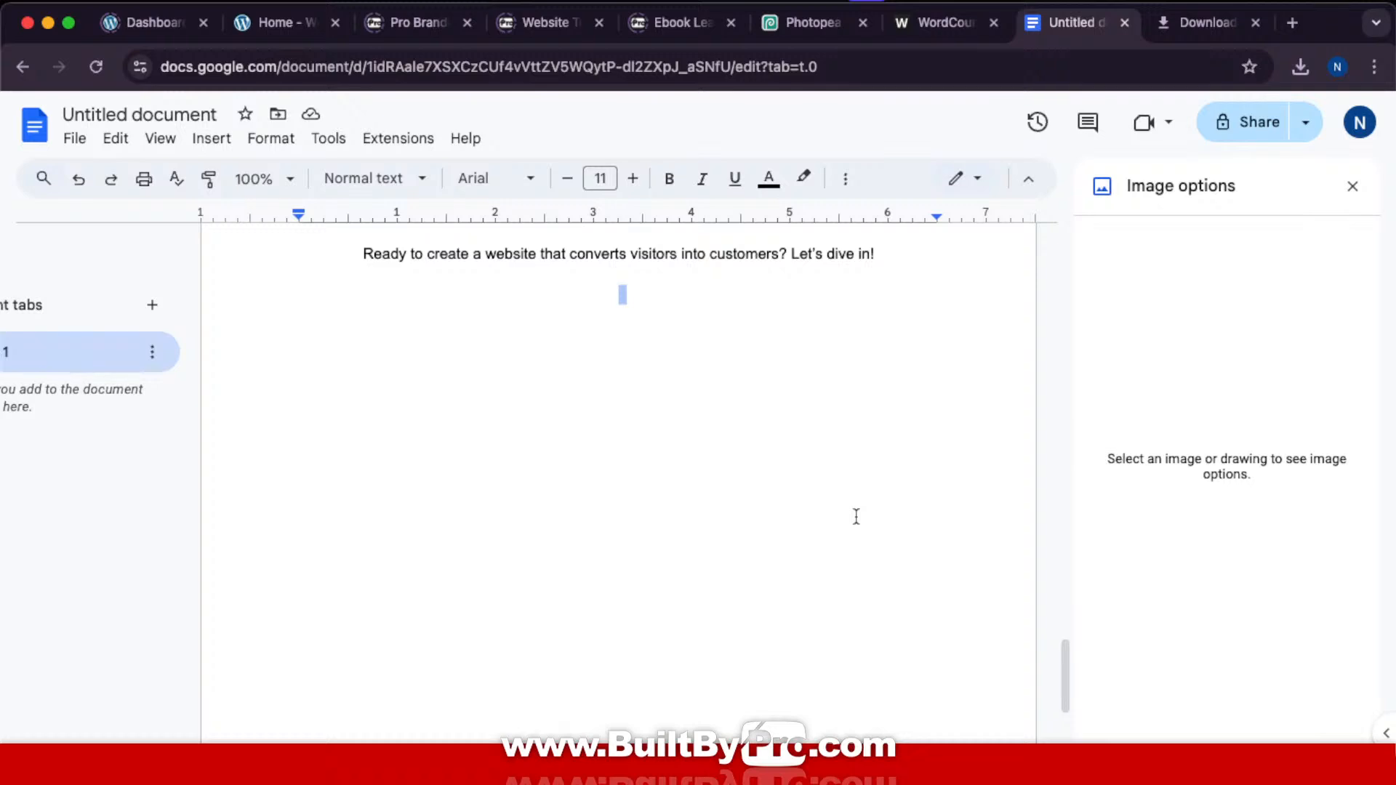
pyautogui.press('Return')
pyautogui.press('Return')
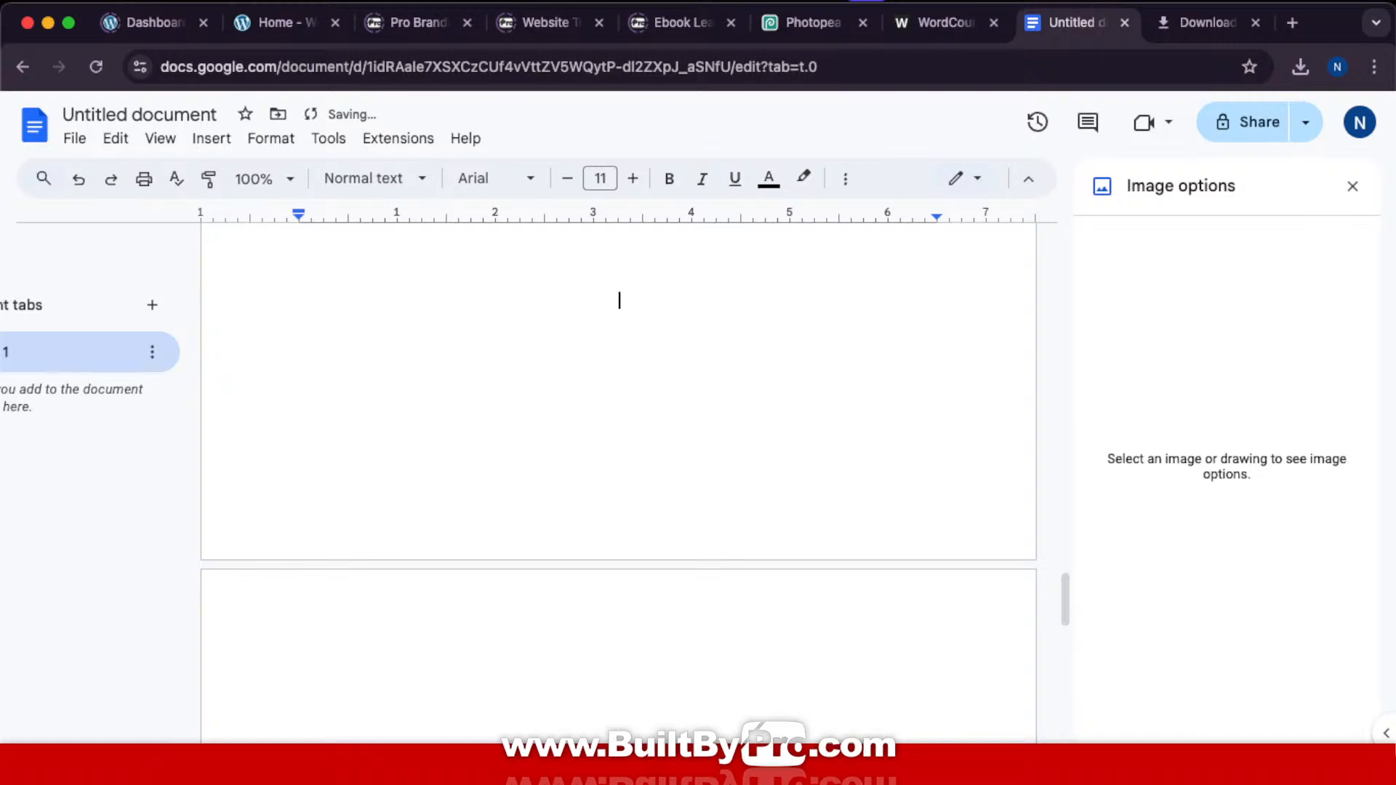
# Step: Move the text cursor back up through the introduction to the blank lines under the "What You Should Know" heading
pyautogui.press('Up')
pyautogui.press('Up')
pyautogui.press('Up')
pyautogui.press('Up')
pyautogui.press('Up')
pyautogui.press('Up')
pyautogui.press('Up')
pyautogui.press('Up')
pyautogui.press('Up')
pyautogui.press('Up')
pyautogui.press('Up')
pyautogui.press('Up')
pyautogui.press('Up')
pyautogui.press('Up')
pyautogui.press('Up')
pyautogui.press('Up')
pyautogui.press('Up')
pyautogui.press('Up')
pyautogui.press('Up')
pyautogui.press('Up')
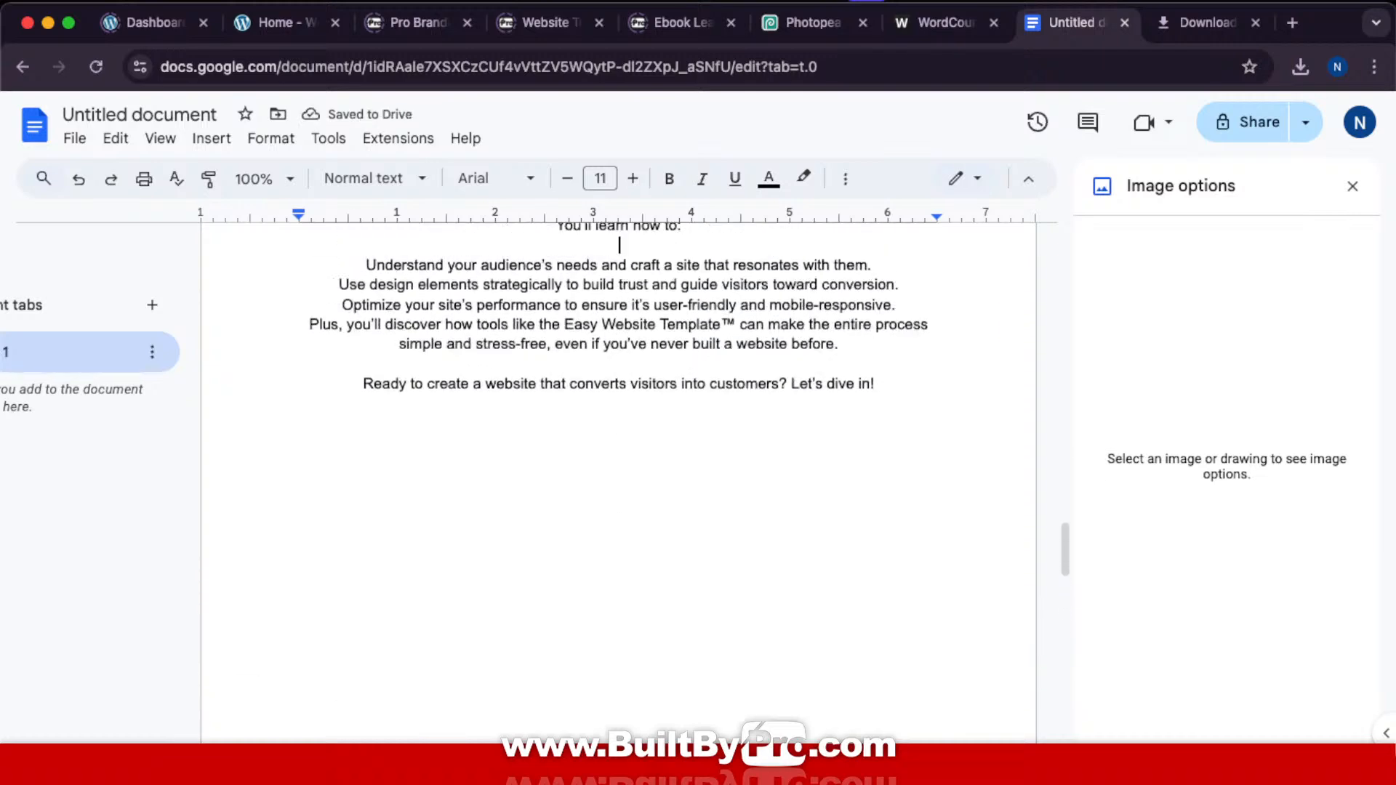
pyautogui.press('Up')
pyautogui.press('Up')
pyautogui.press('Up')
pyautogui.press('Up')
pyautogui.press('Up')
pyautogui.press('Up')
pyautogui.press('Up')
pyautogui.press('Up')
pyautogui.press('Up')
pyautogui.press('Up')
pyautogui.press('Up')
pyautogui.press('Up')
pyautogui.press('Up')
pyautogui.press('Up')
pyautogui.press('Up')
pyautogui.press('Up')
pyautogui.press('Up')
pyautogui.press('Up')
pyautogui.press('Up')
pyautogui.press('Up')
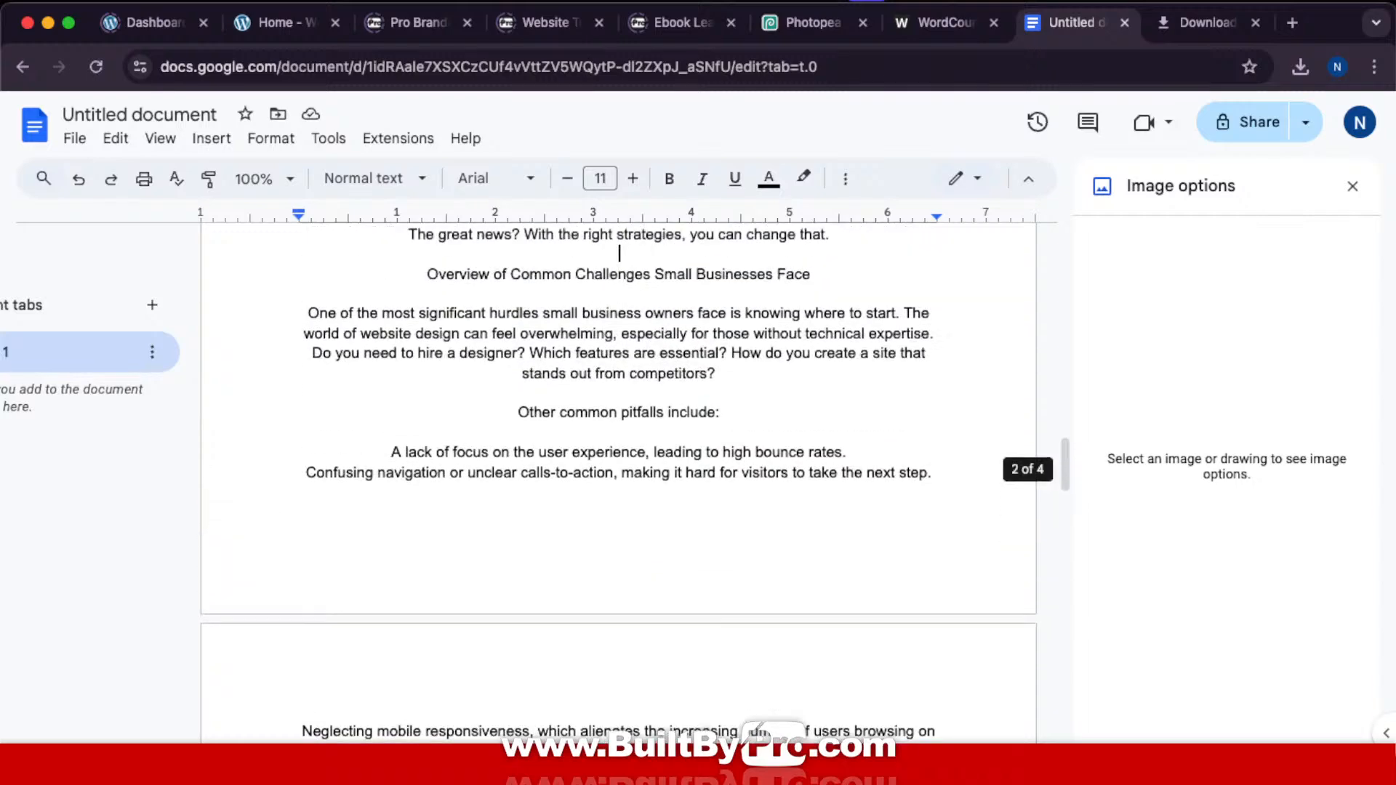
pyautogui.press('Up')
pyautogui.press('Up')
pyautogui.press('Up')
pyautogui.press('Up')
pyautogui.press('Up')
pyautogui.press('Up')
pyautogui.press('Up')
pyautogui.press('Up')
pyautogui.press('Up')
pyautogui.press('Up')
pyautogui.press('Up')
pyautogui.press('Up')
pyautogui.press('Up')
pyautogui.press('Up')
pyautogui.press('Up')
pyautogui.press('Up')
pyautogui.press('Up')
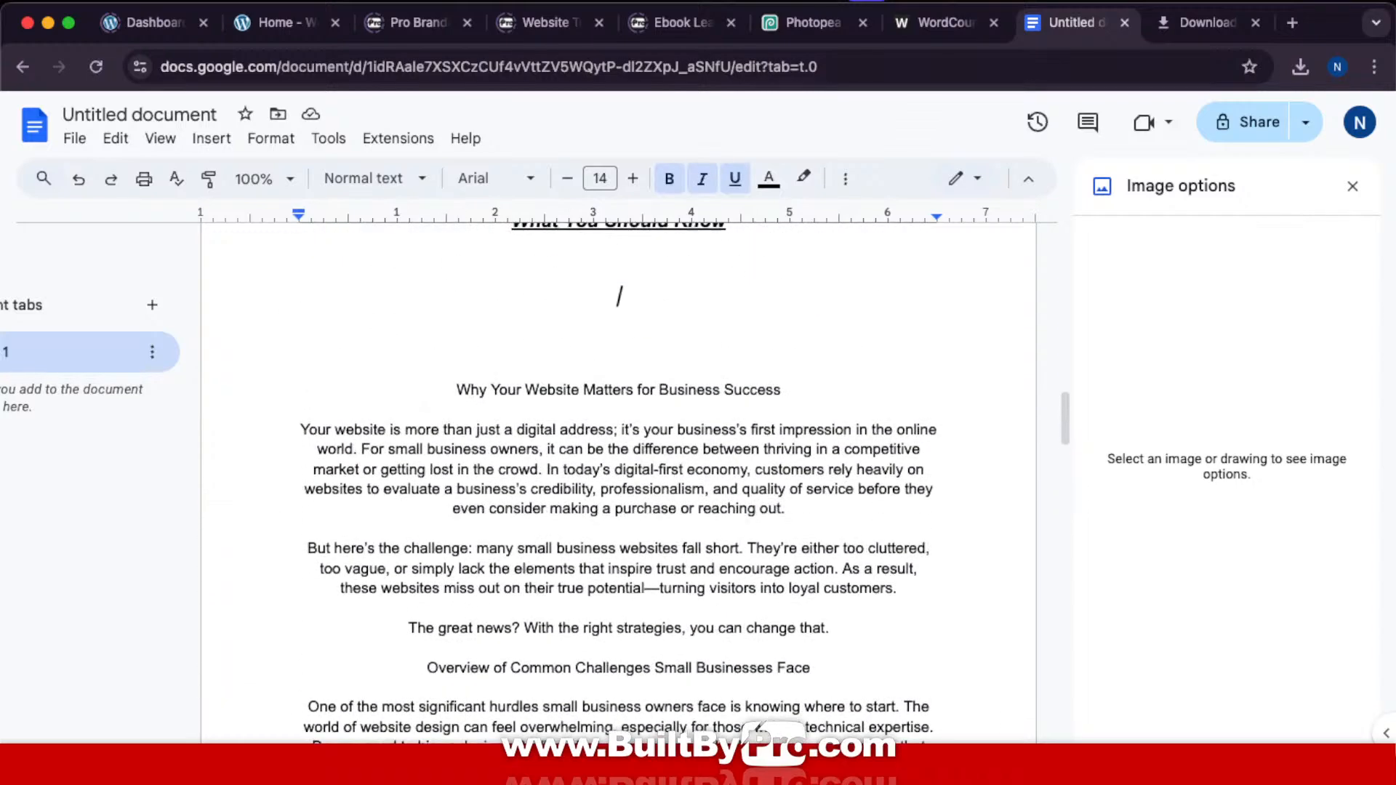
# Step: Look over the page layout from the cover through the introduction headings and text to the third page
pyautogui.press('Up')
pyautogui.press('Up')
pyautogui.press('Up')
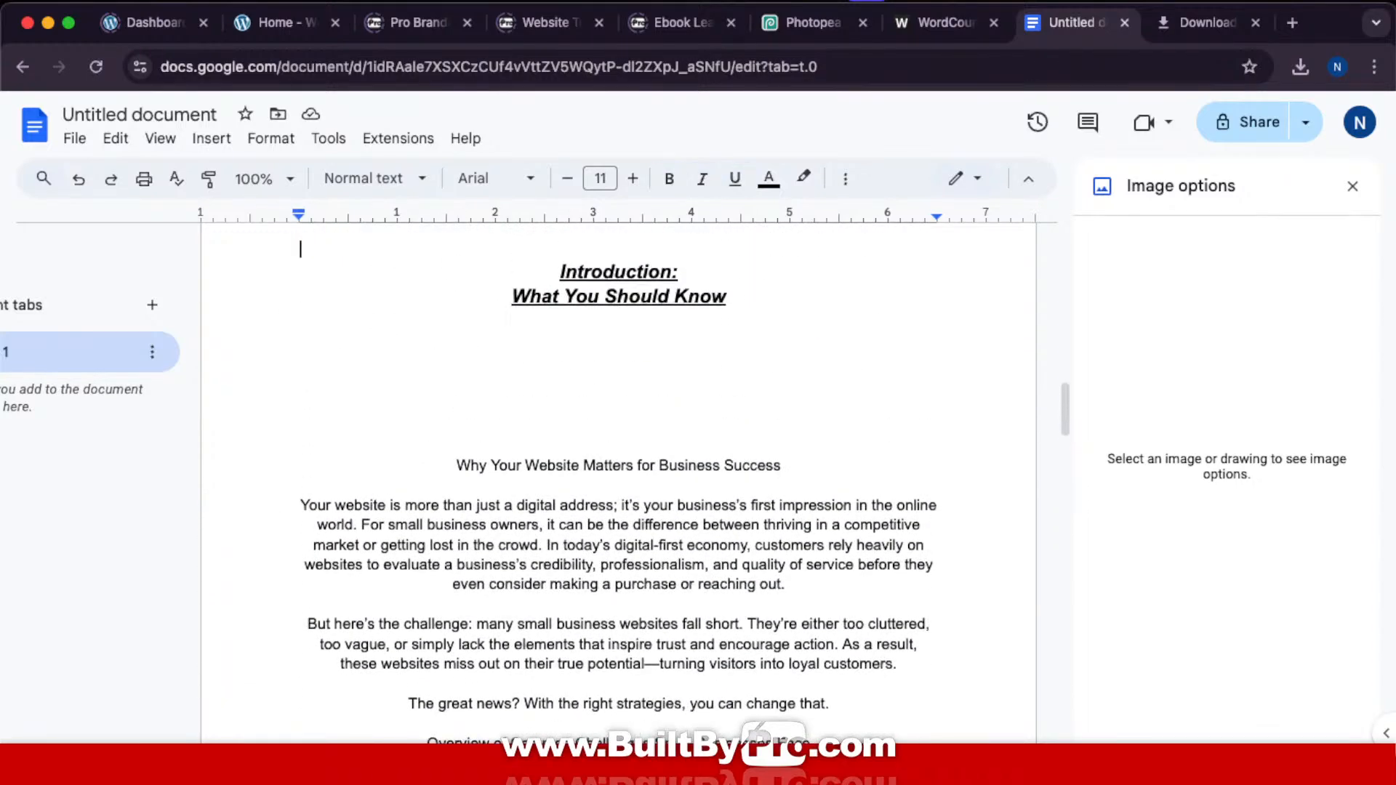
pyautogui.press('Up')
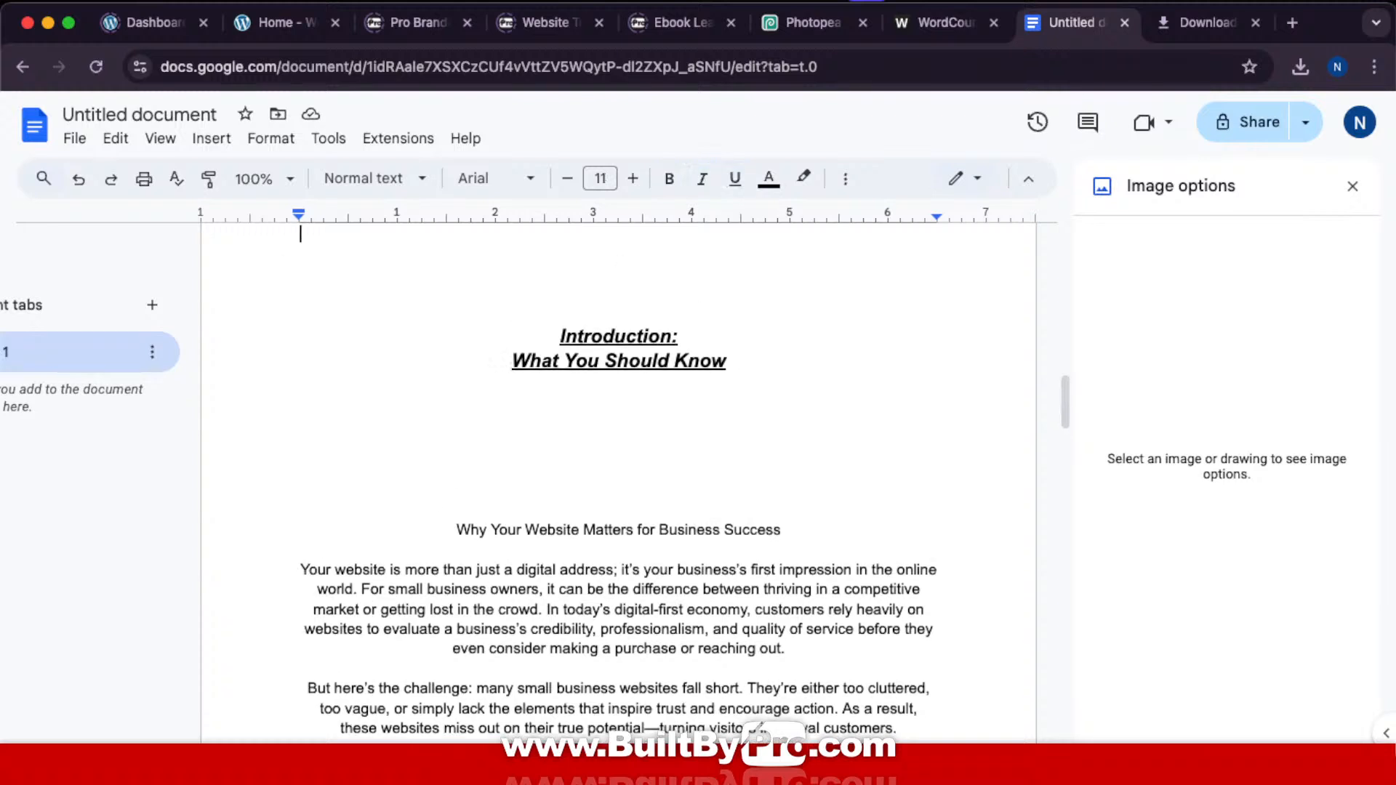
pyautogui.press('Up')
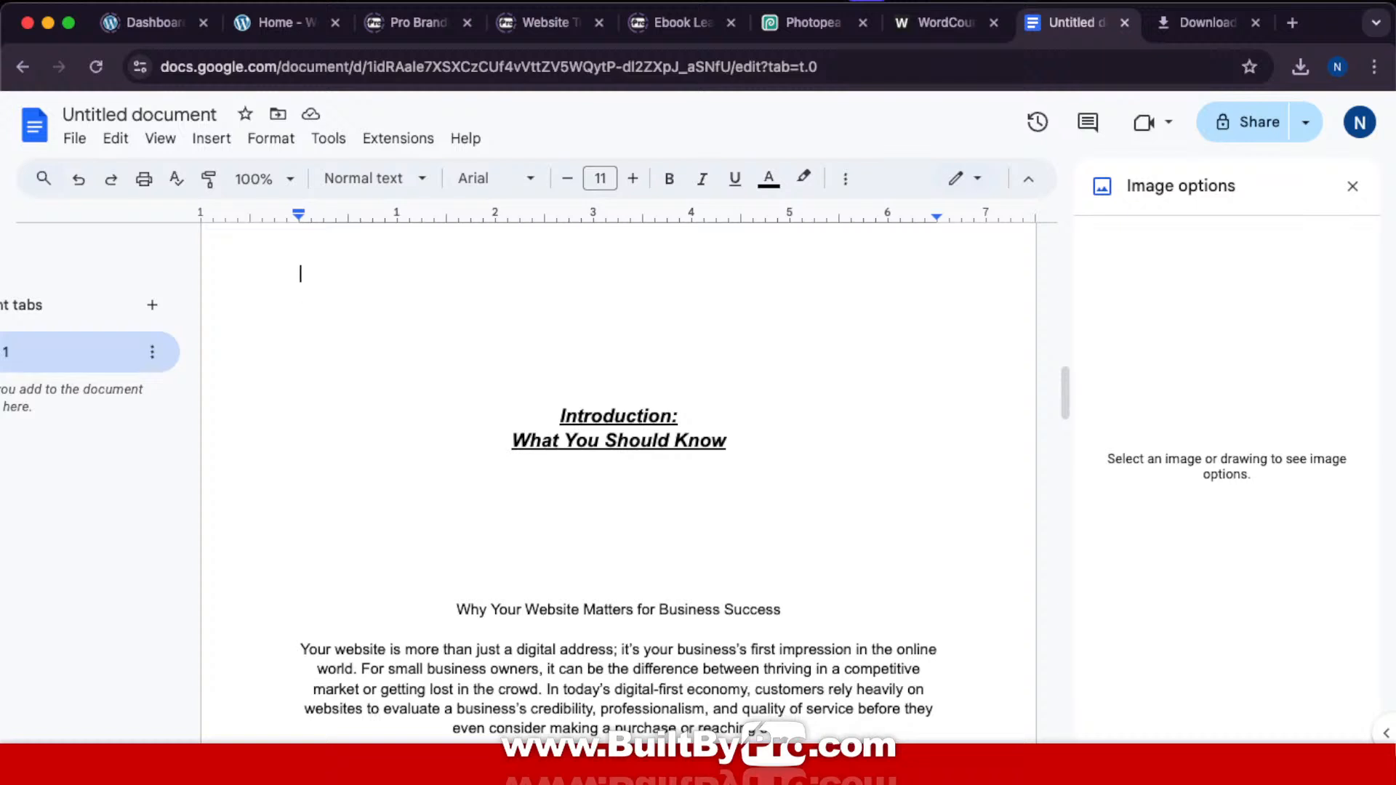
pyautogui.press('Up')
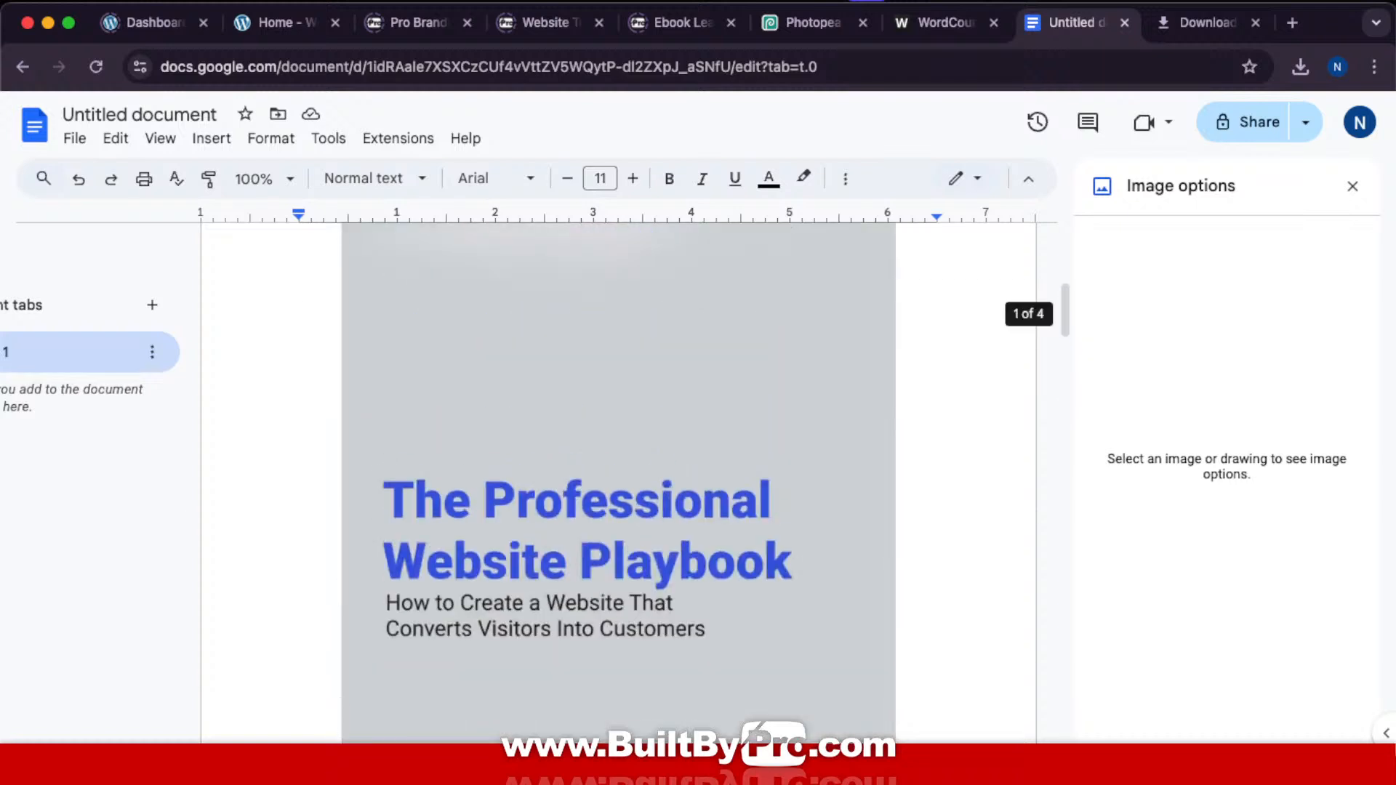
pyautogui.press('Down')
pyautogui.press('Down')
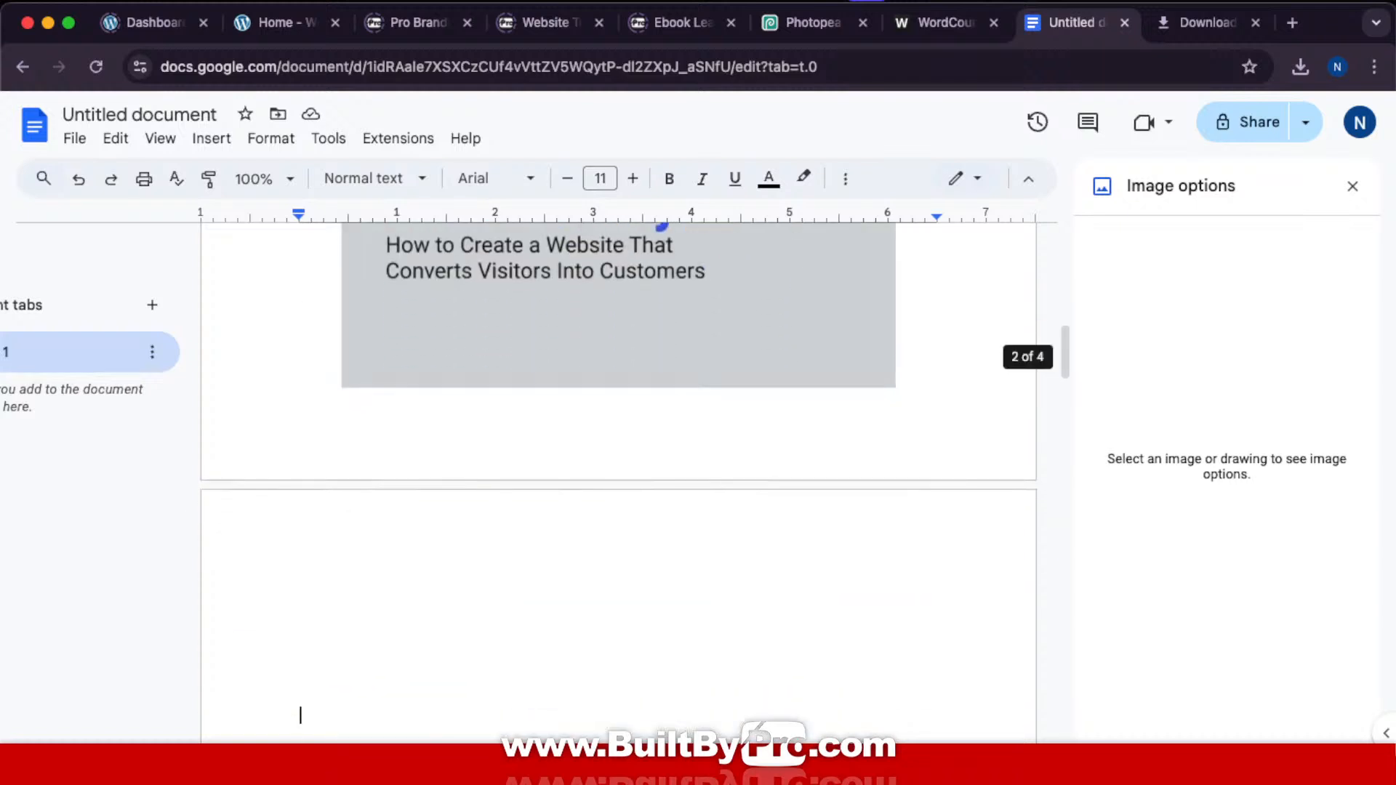
pyautogui.press('Down')
pyautogui.press('Down')
pyautogui.press('Down')
pyautogui.press('Down')
pyautogui.press('Down')
pyautogui.press('Down')
pyautogui.press('Down')
pyautogui.press('Down')
pyautogui.press('Down')
pyautogui.press('Down')
pyautogui.press('Down')
pyautogui.press('Down')
pyautogui.press('Down')
pyautogui.press('Down')
pyautogui.press('Down')
pyautogui.press('Down')
pyautogui.press('Down')
pyautogui.press('Down')
pyautogui.press('Down')
pyautogui.press('Down')
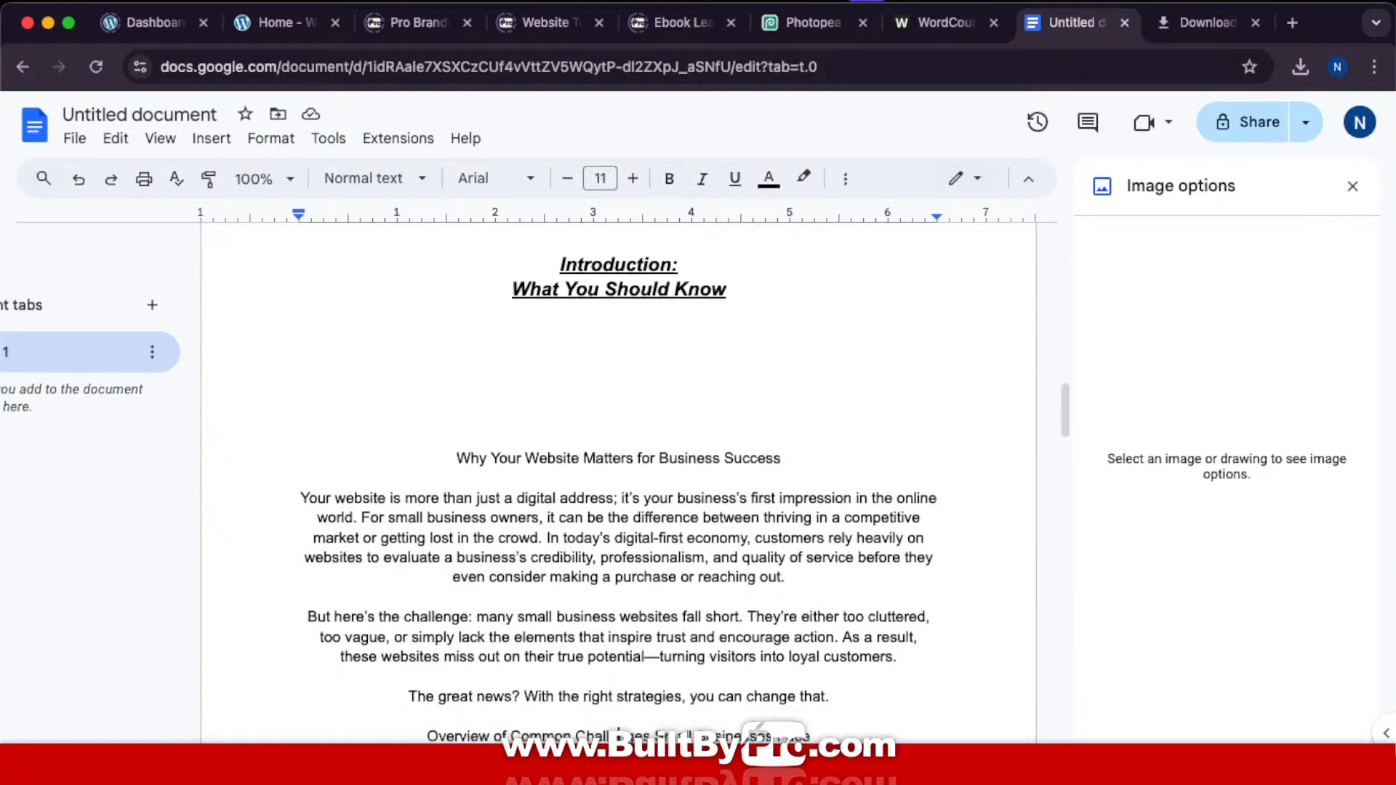
pyautogui.press('Down')
pyautogui.press('Down')
pyautogui.press('Down')
pyautogui.press('Down')
pyautogui.press('Down')
pyautogui.press('Down')
pyautogui.press('Down')
pyautogui.press('Down')
pyautogui.press('Down')
pyautogui.press('Down')
pyautogui.press('Down')
pyautogui.press('Down')
pyautogui.press('Down')
pyautogui.press('Down')
pyautogui.press('Down')
pyautogui.press('Down')
pyautogui.press('Down')
pyautogui.press('Down')
pyautogui.press('Down')
pyautogui.press('Down')
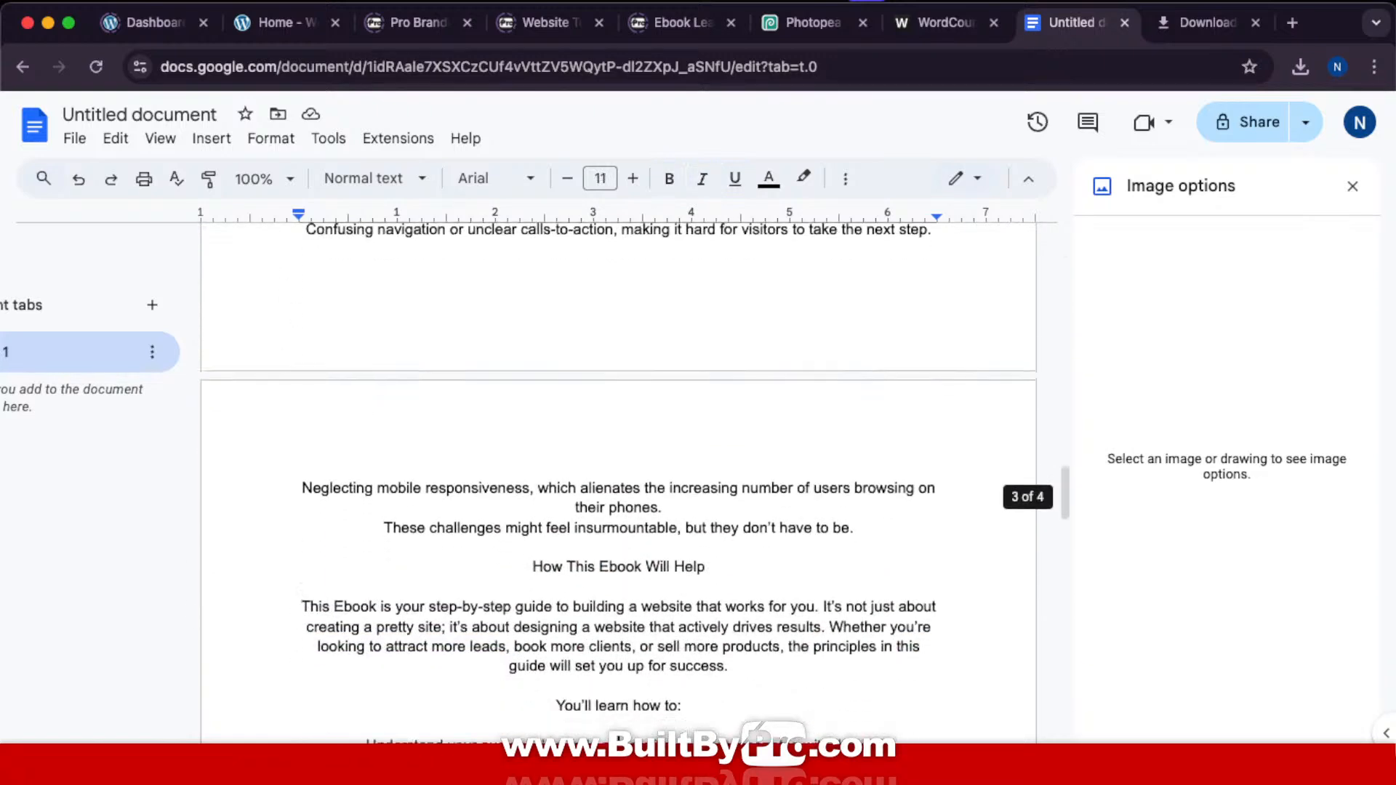
pyautogui.press('Down')
pyautogui.press('Down')
pyautogui.press('Down')
pyautogui.press('Down')
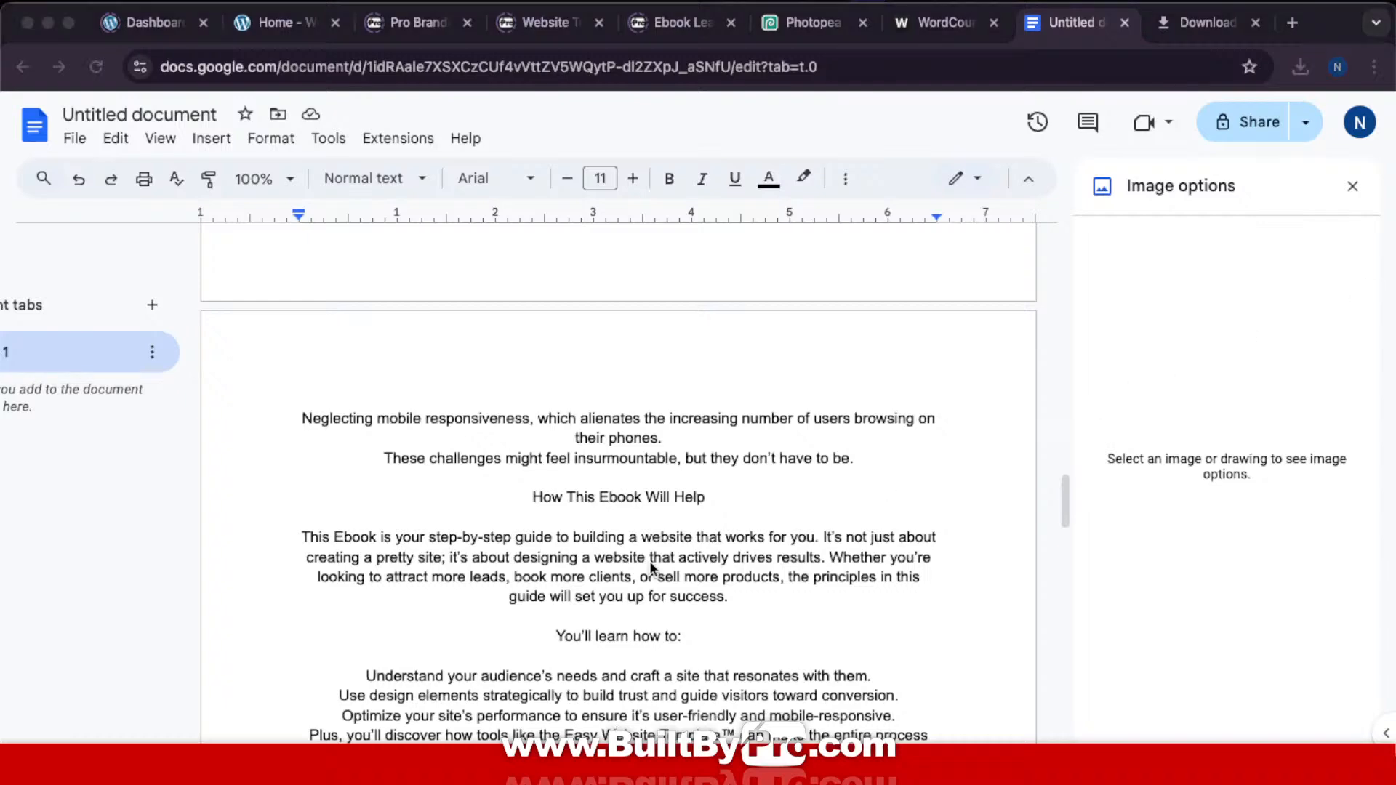
# Step: Add blank lines at the start of the empty page that follows the introduction
pyautogui.scroll(-10, 649, 560)
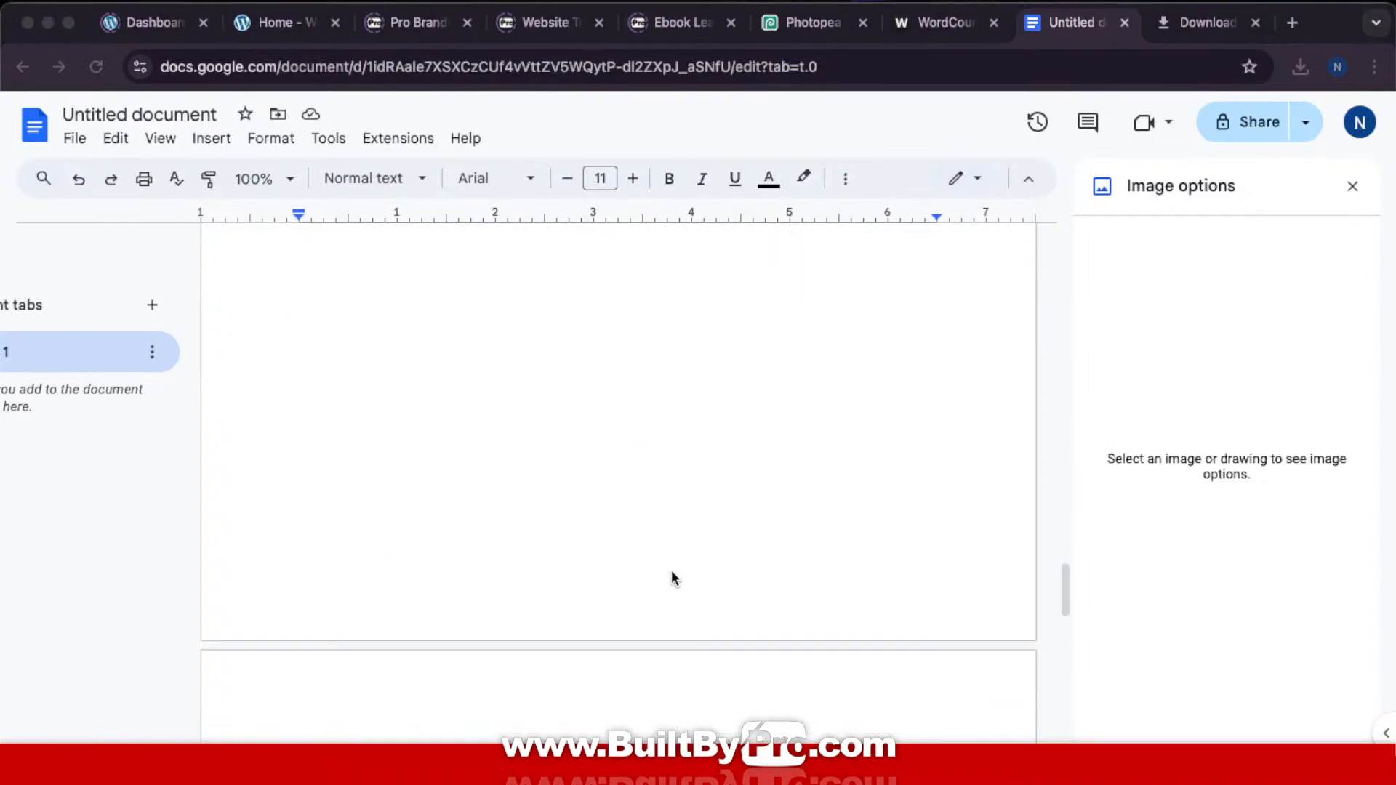
pyautogui.scroll(-3, 671, 573)
pyautogui.click(639, 579)
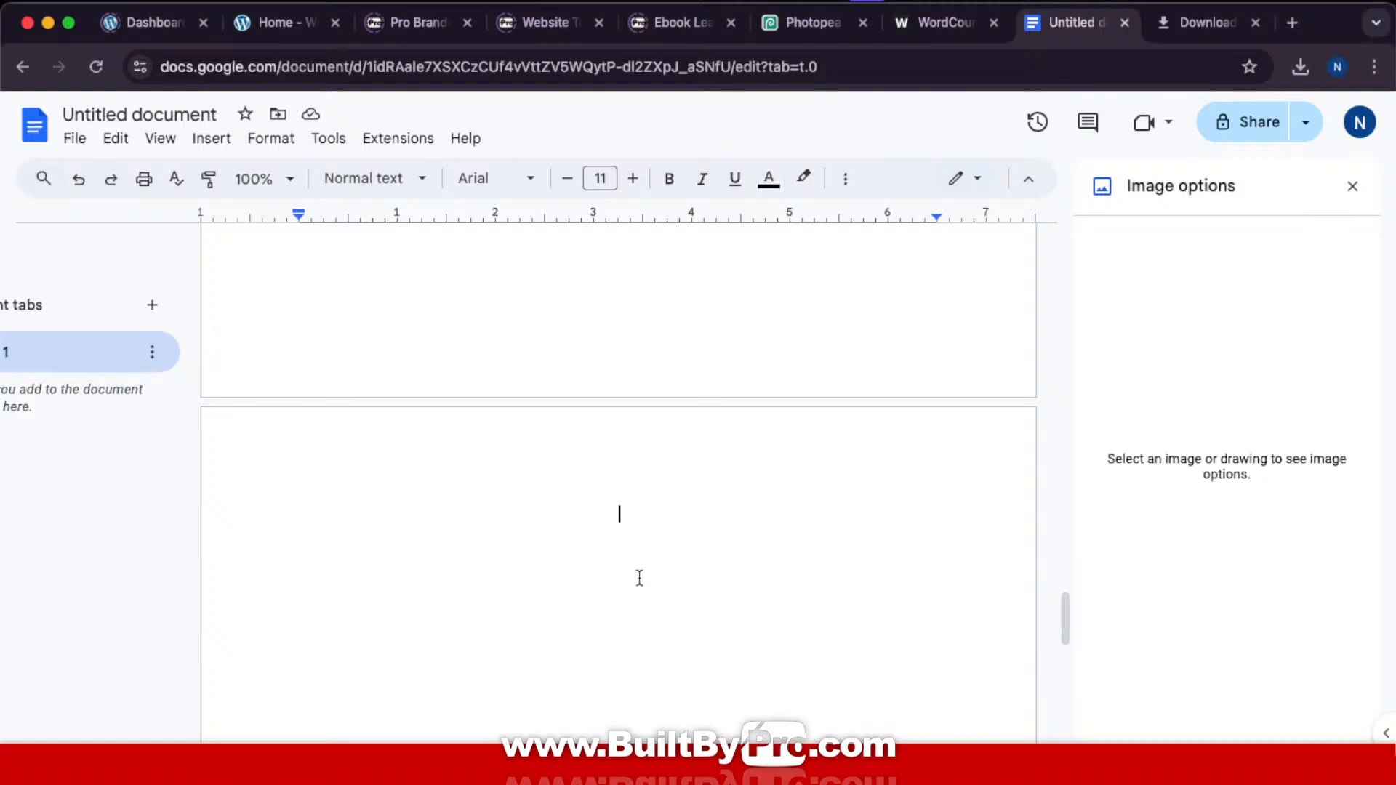
pyautogui.press('BackSpace')
pyautogui.press('Return')
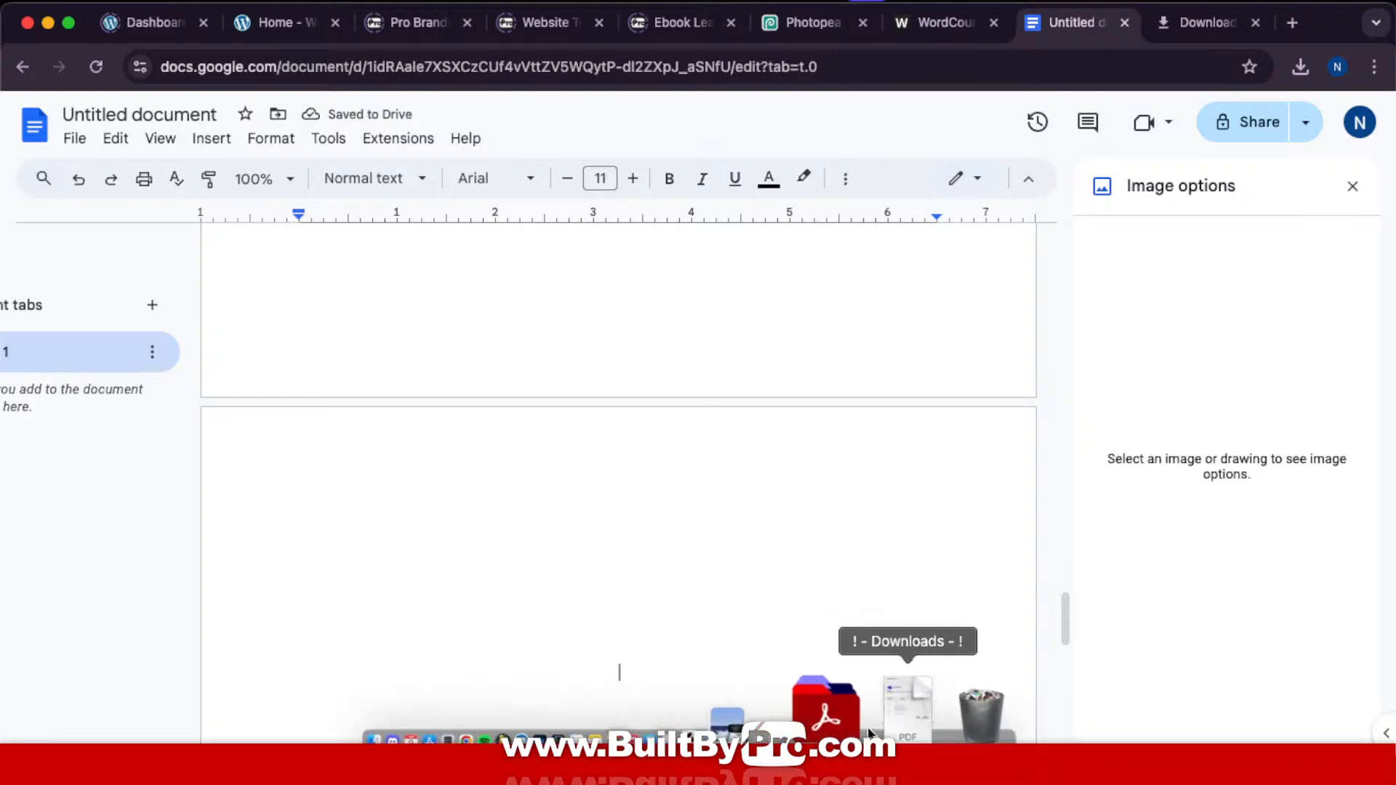
# Step: Copy "Chapter 1: The Foundations of a Conversion-Focused Website" from the outline in the text notes and paste it on the new page
pyautogui.click(785, 699)
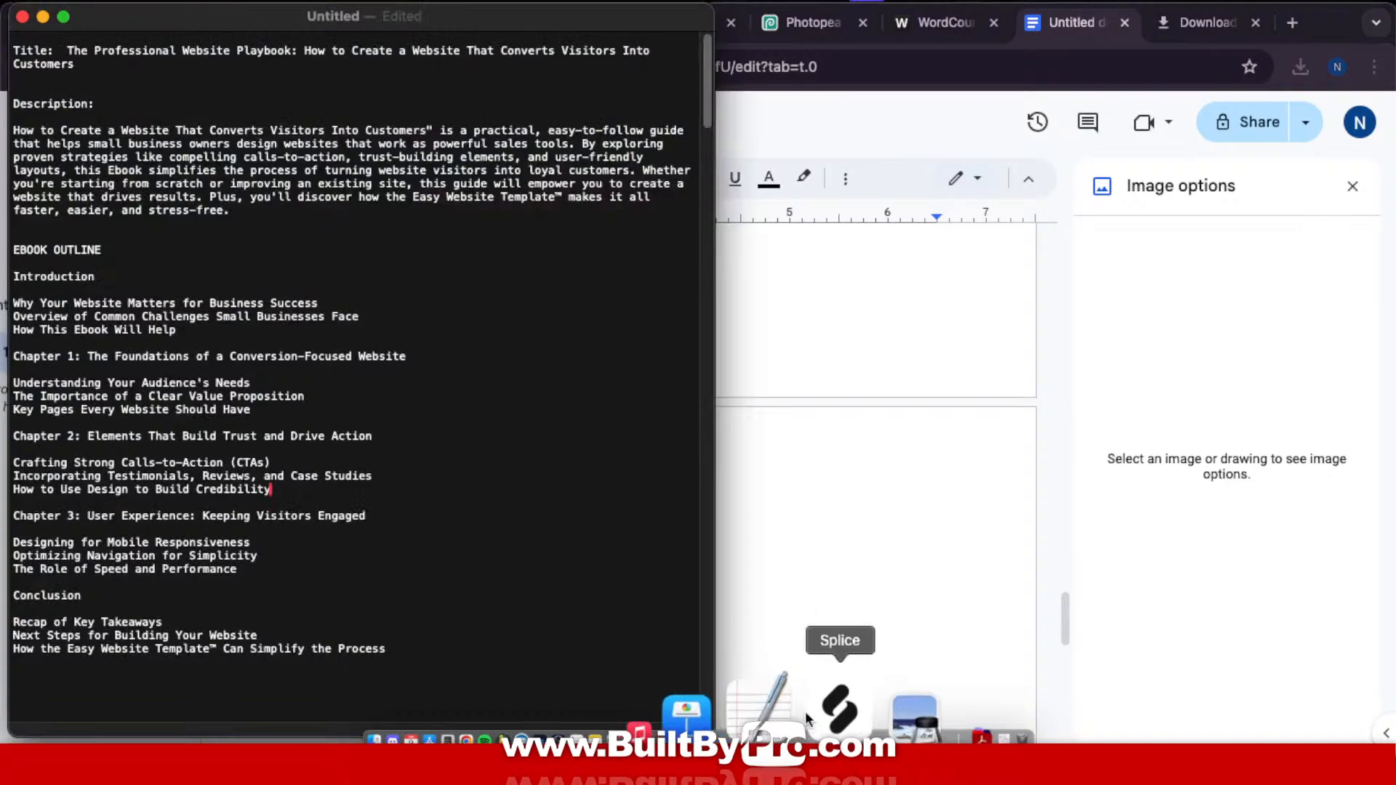
pyautogui.scroll(-10, 343, 420)
pyautogui.scroll(-8, 343, 421)
pyautogui.scroll(15, 343, 414)
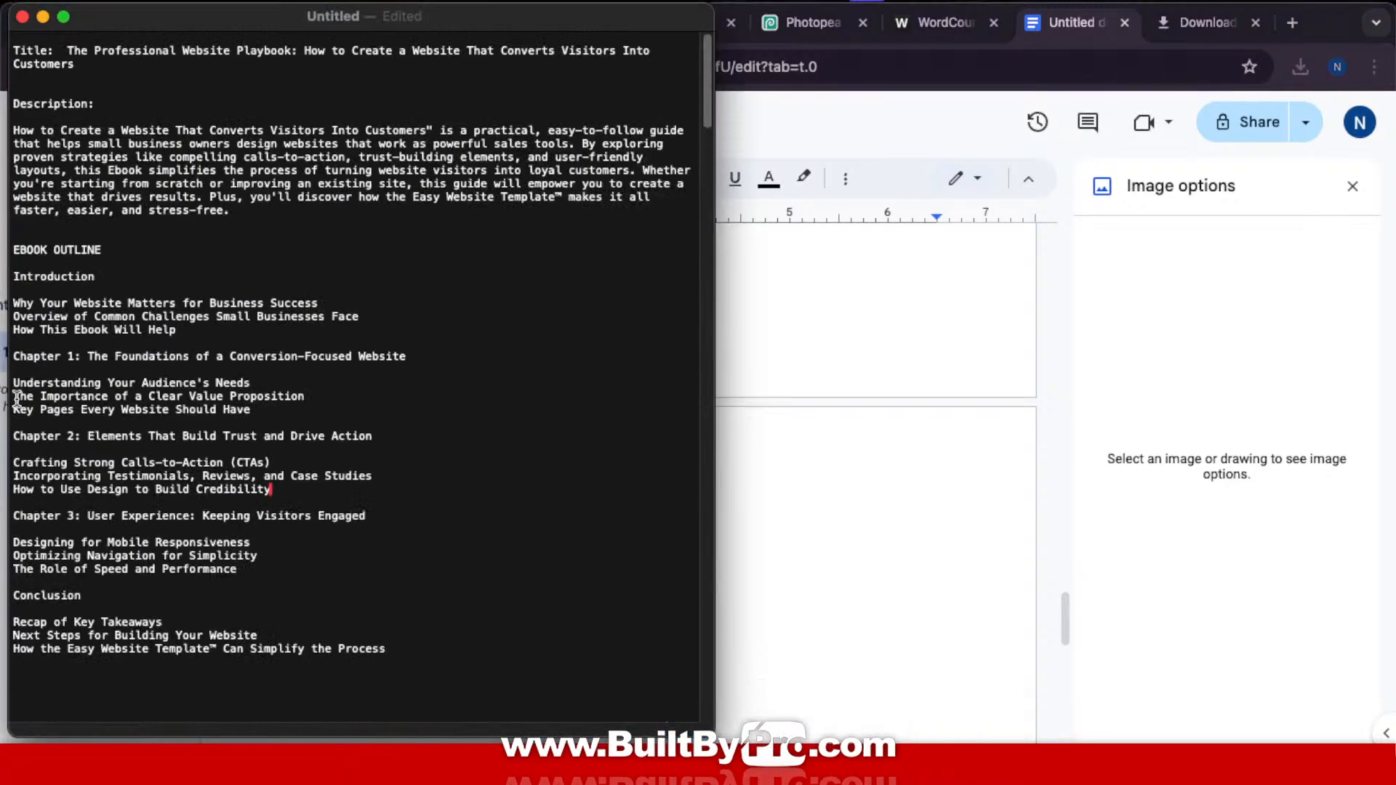
pyautogui.moveTo(10, 355); pyautogui.dragTo(437, 356)
pyautogui.press('super+c')
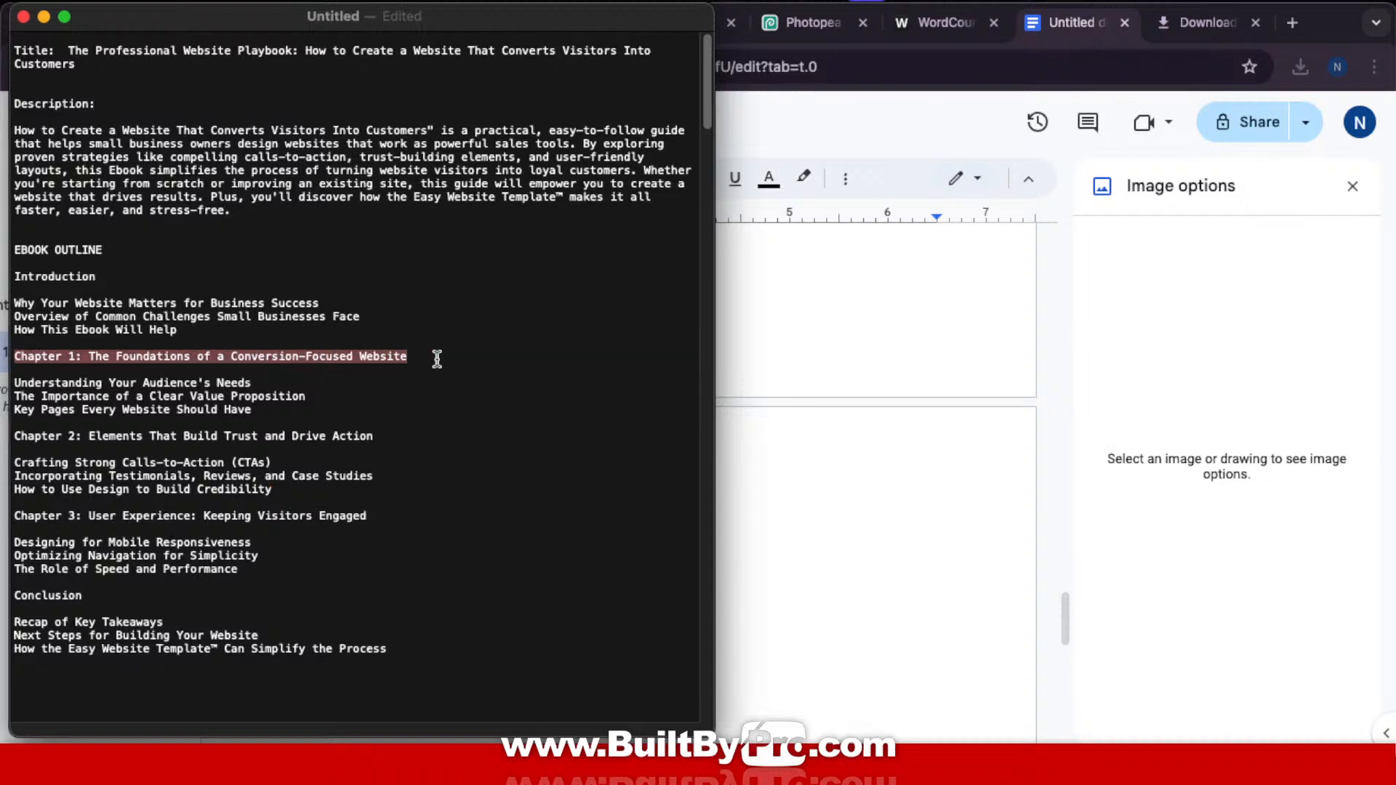
pyautogui.click(967, 680)
pyautogui.press('super+v')
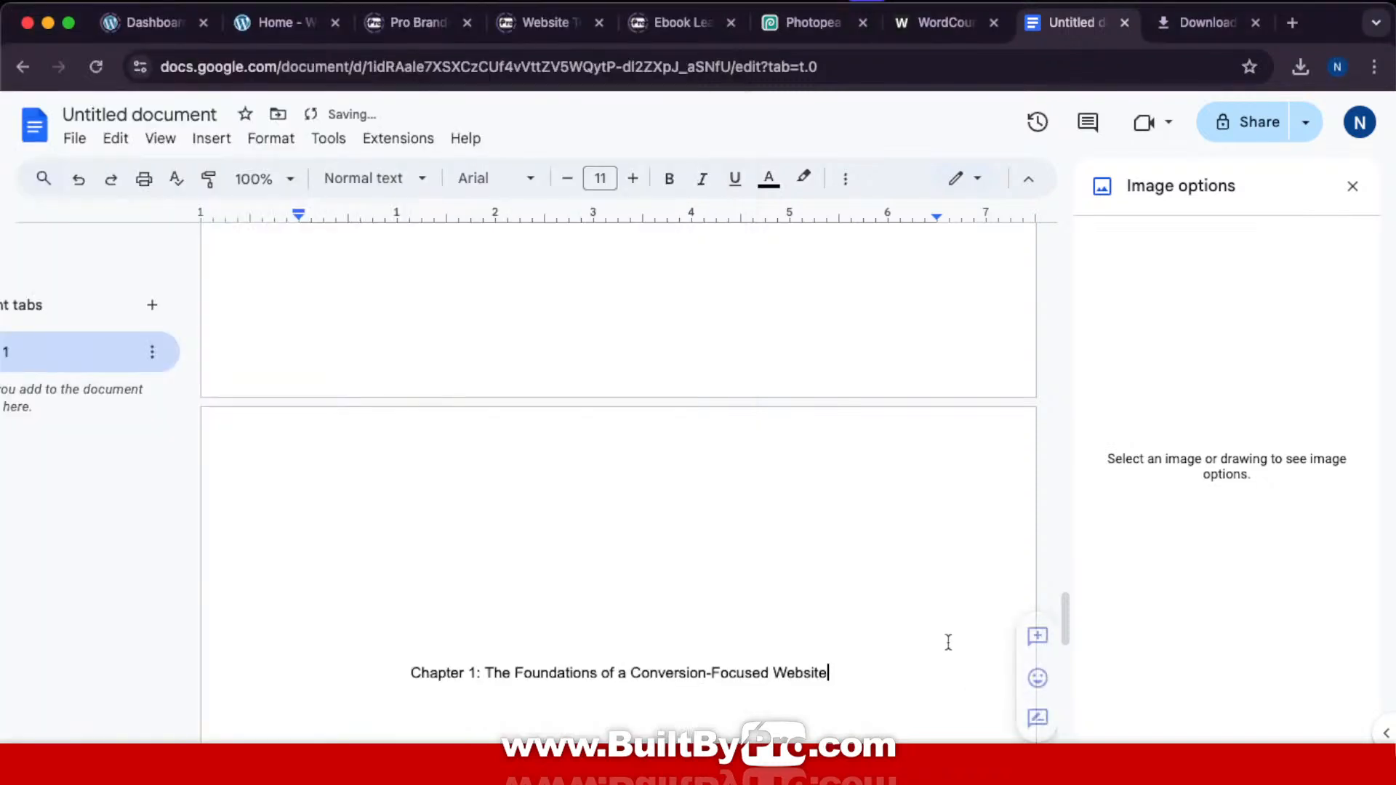
# Step: Make the Chapter 1 heading bold, italic and underlined, and set its font size to 14
pyautogui.moveTo(829, 677); pyautogui.dragTo(409, 669)
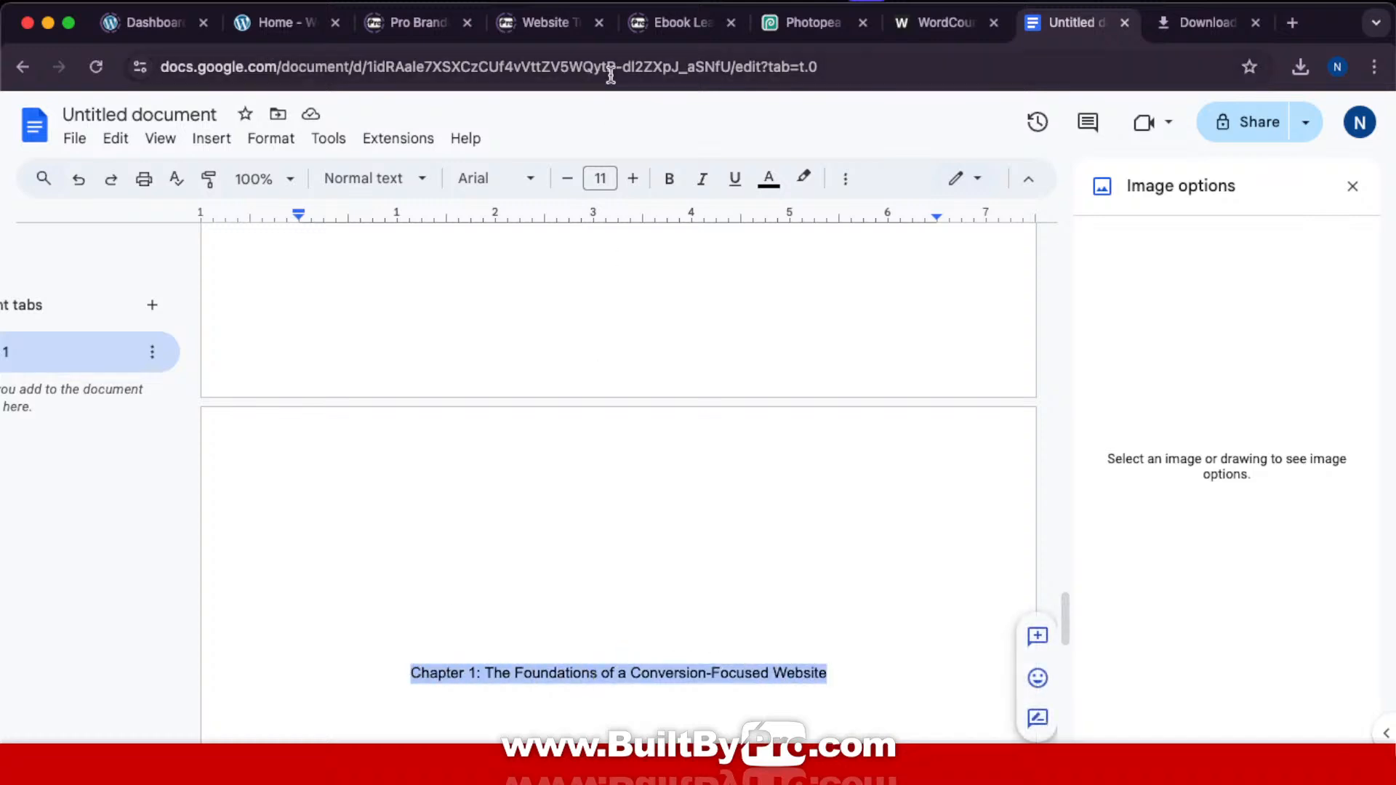
pyautogui.click(670, 179)
pyautogui.click(702, 179)
pyautogui.click(738, 179)
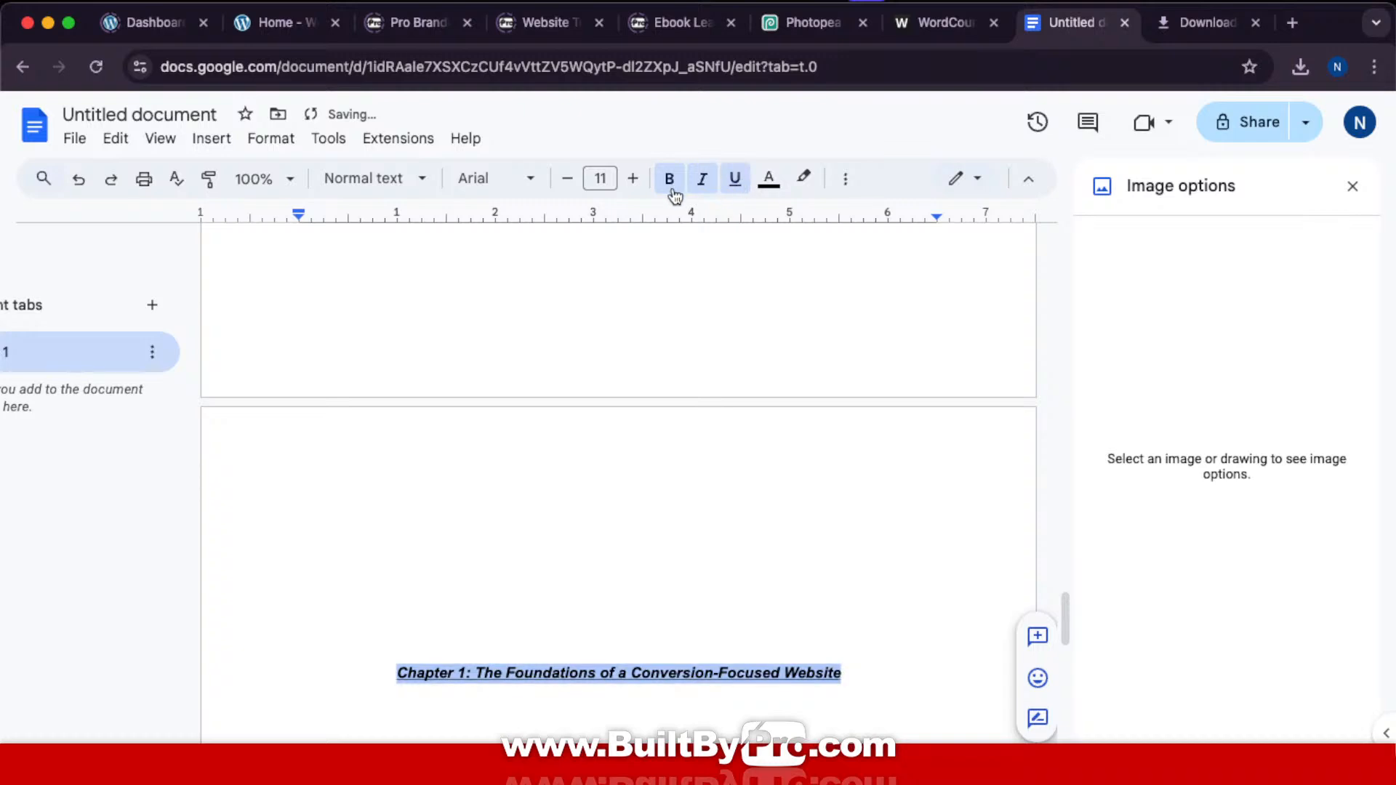
pyautogui.click(633, 179)
pyautogui.click(634, 180)
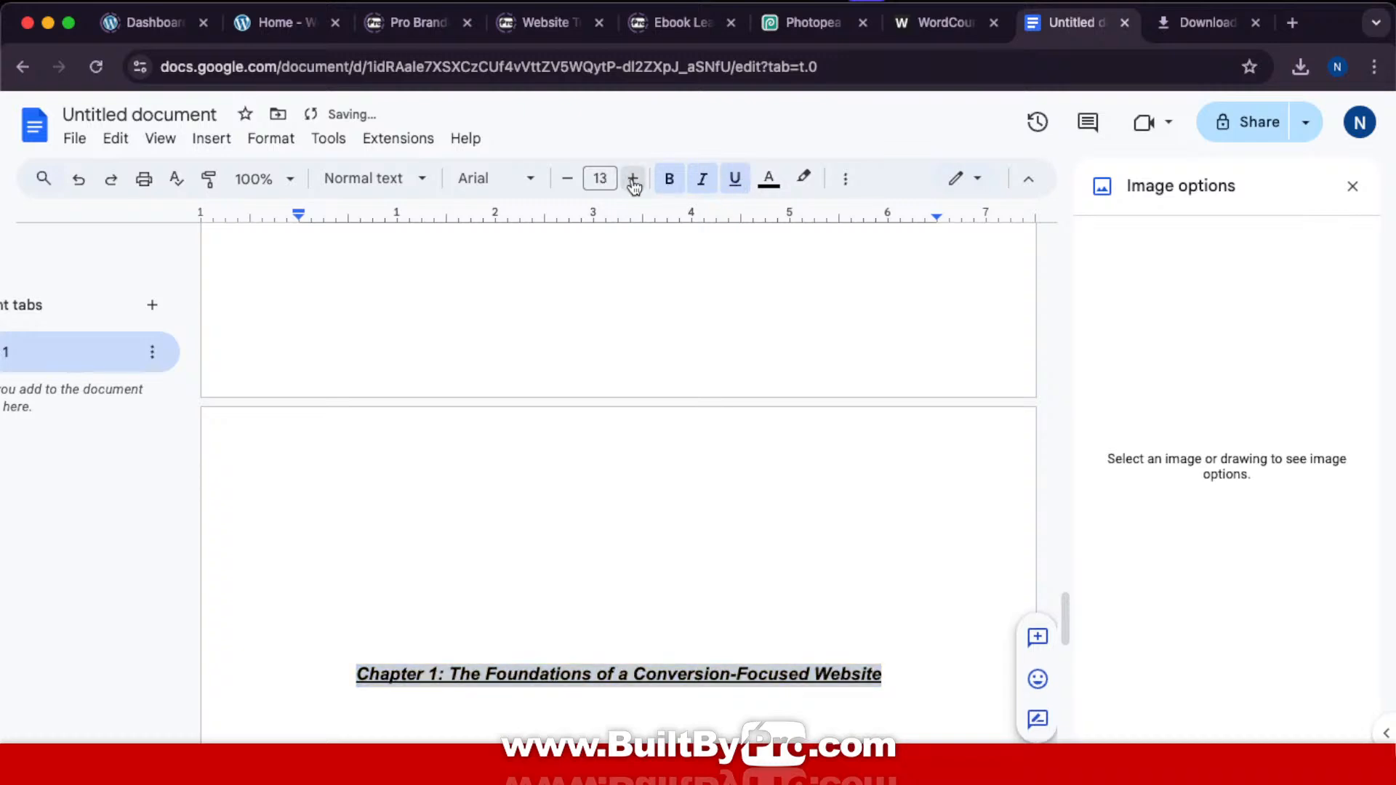
pyautogui.click(633, 180)
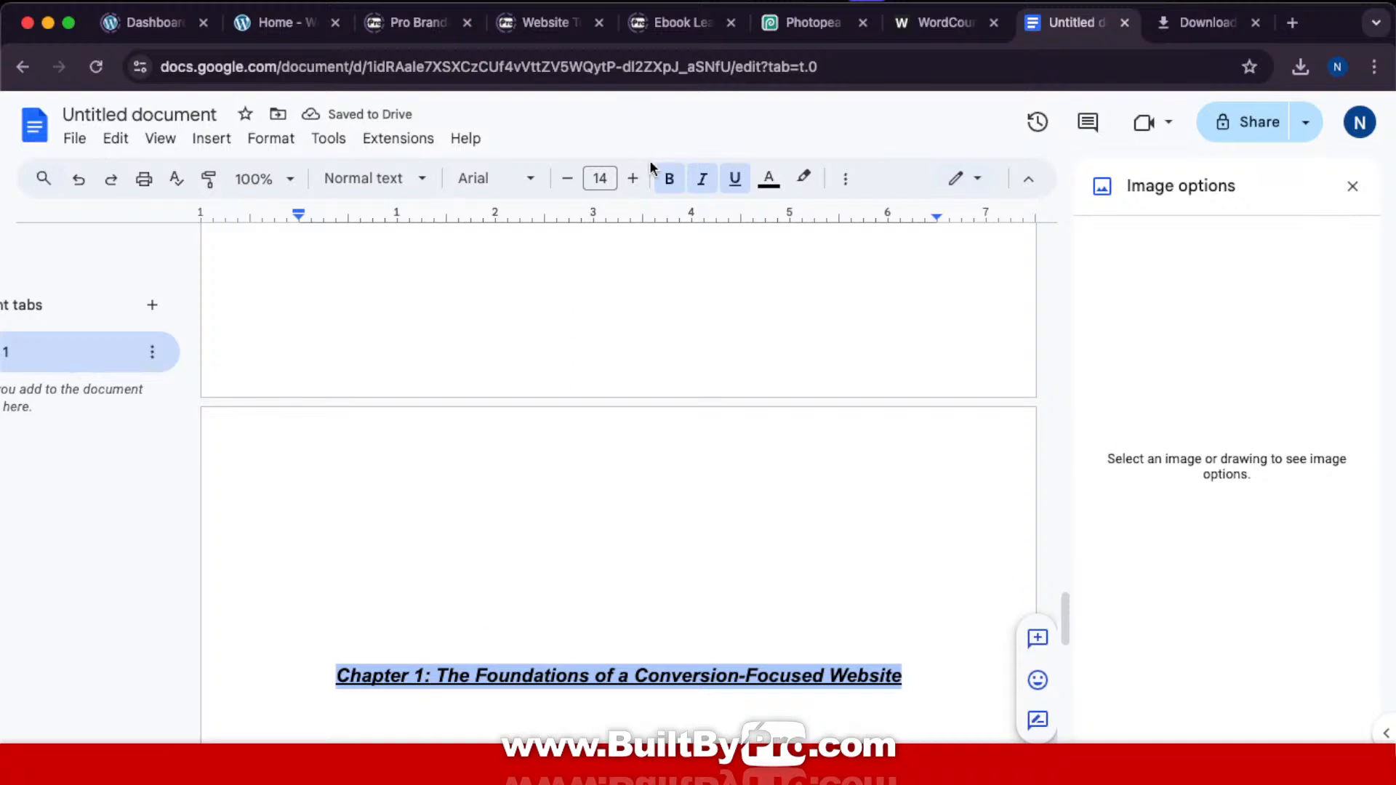
# Step: Try the Chapter 1 heading at font size 16, and return it to 14
pyautogui.click(633, 179)
pyautogui.click(633, 179)
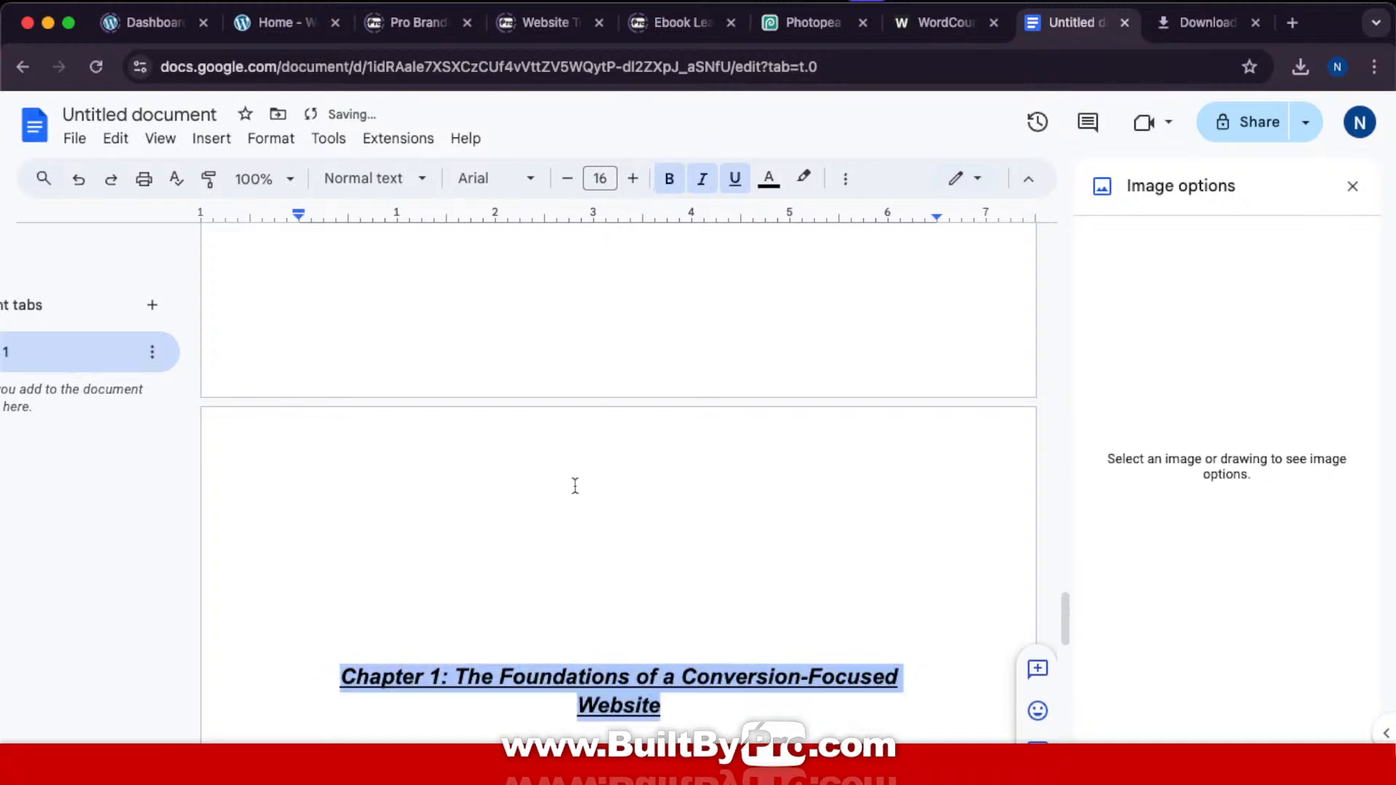
pyautogui.click(567, 179)
pyautogui.click(567, 179)
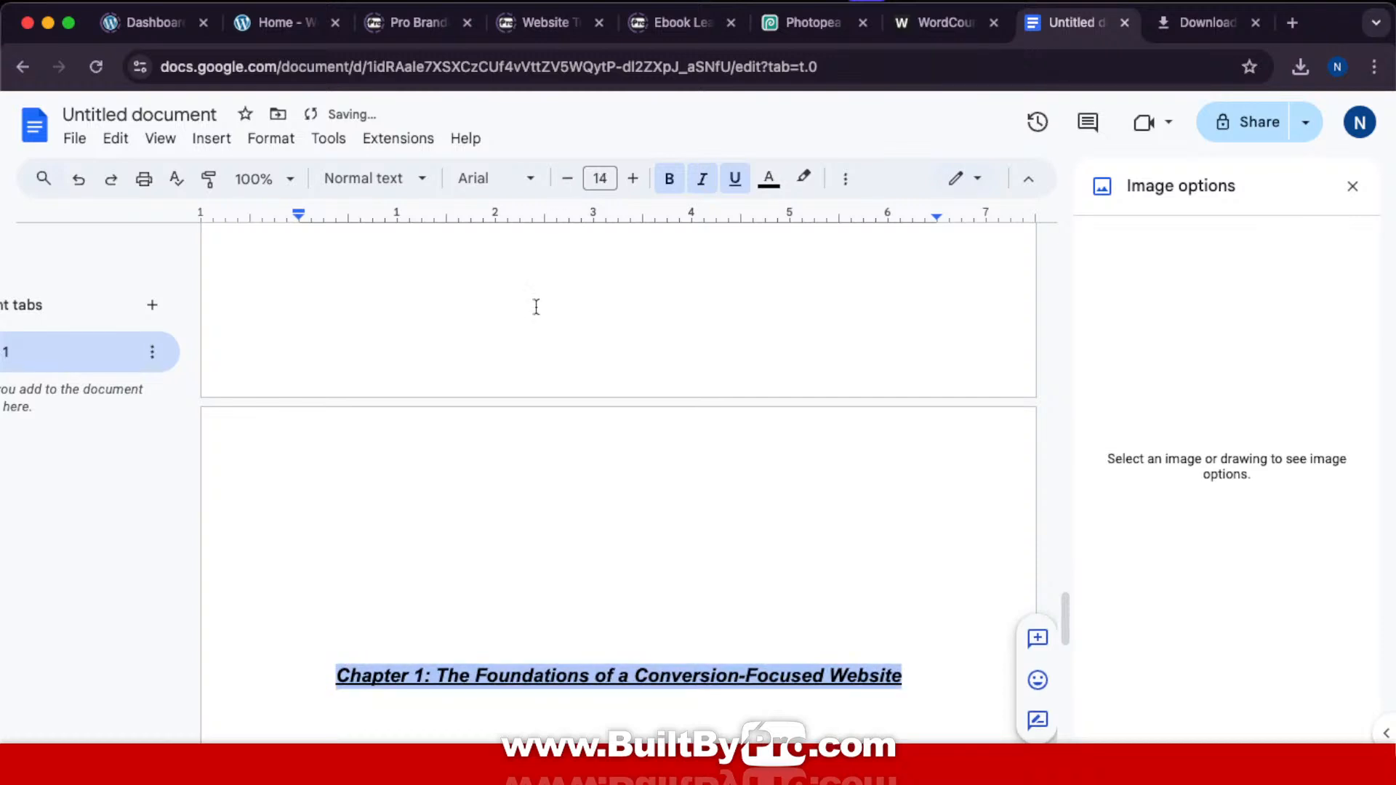
# Step: Break the heading after "Chapter 1:" so the title sits on its own line, and add blank lines below it
pyautogui.click(437, 669)
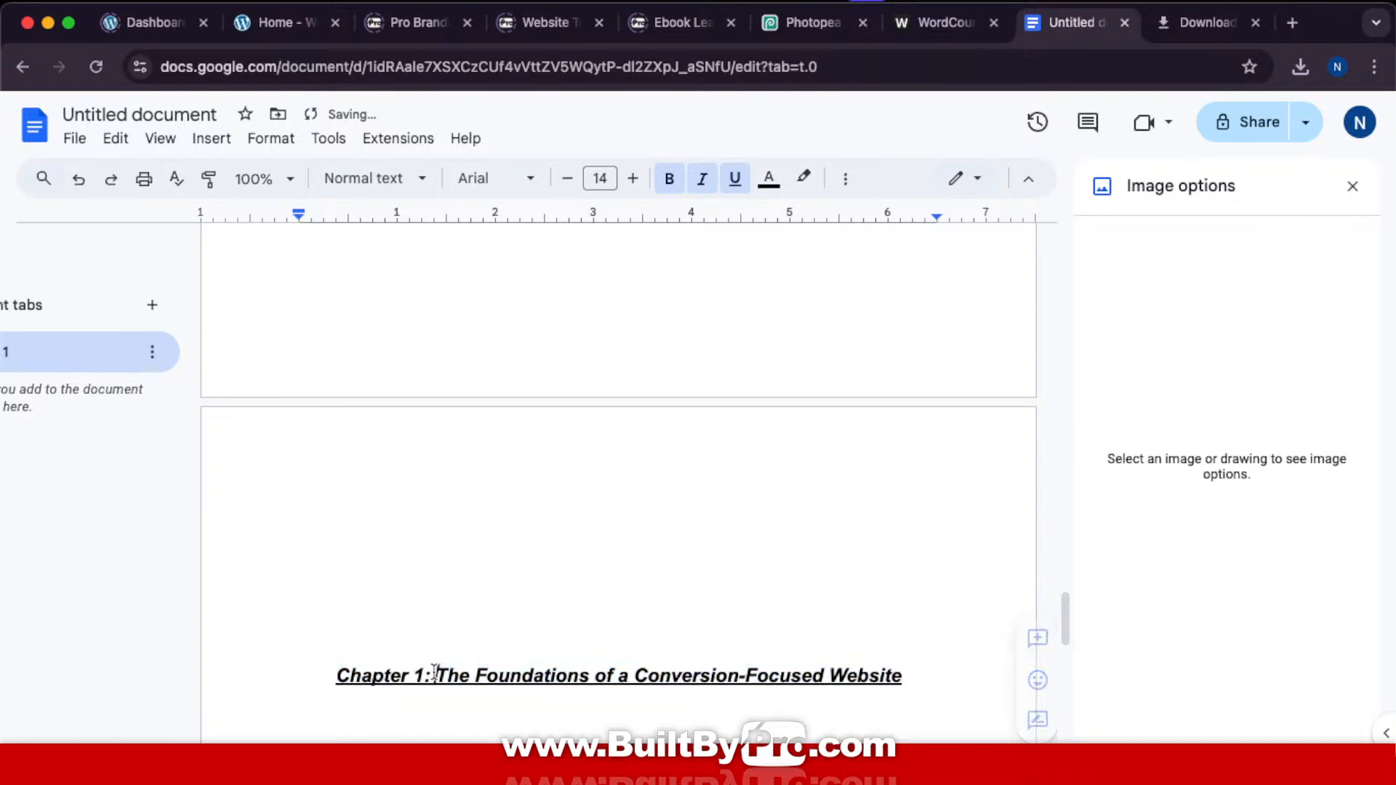
pyautogui.press('Return')
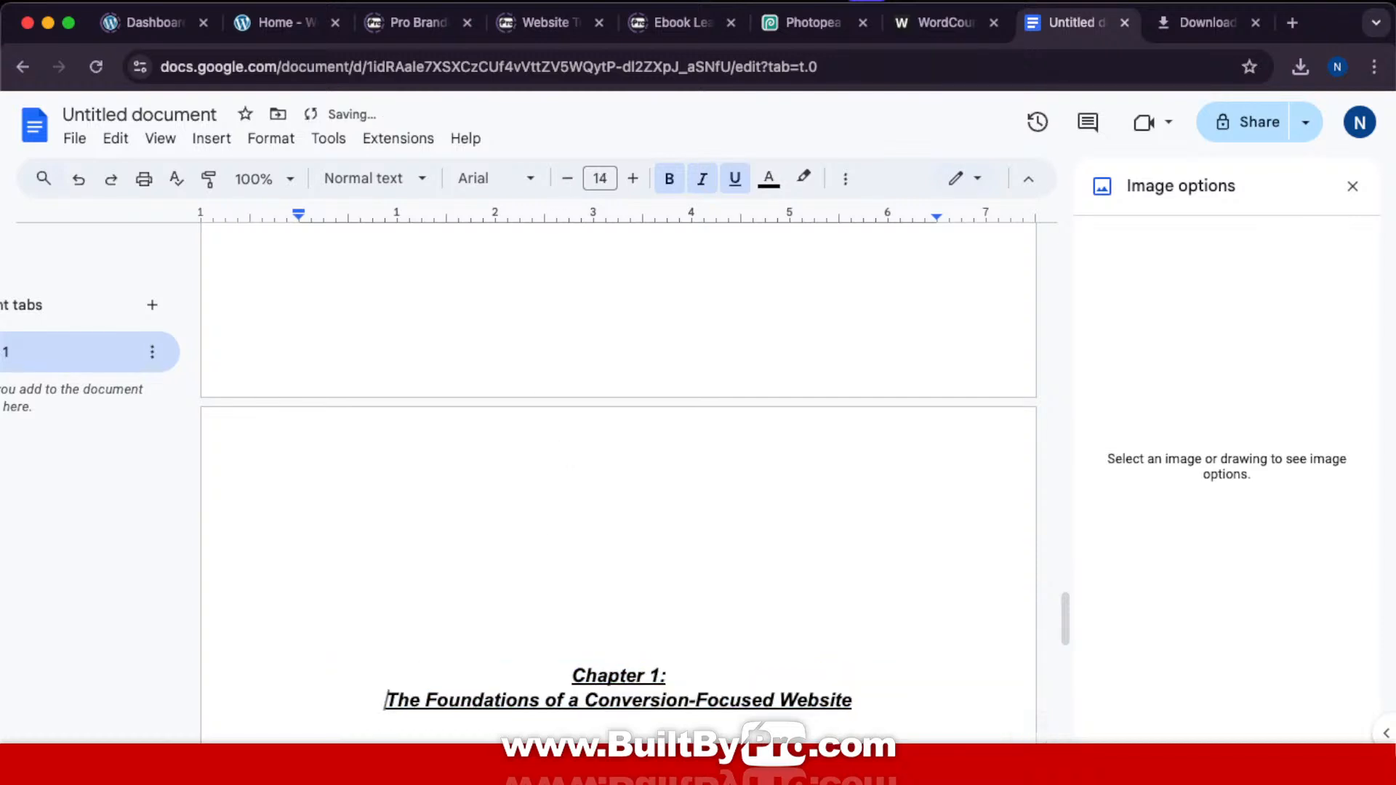
pyautogui.scroll(-3, 607, 588)
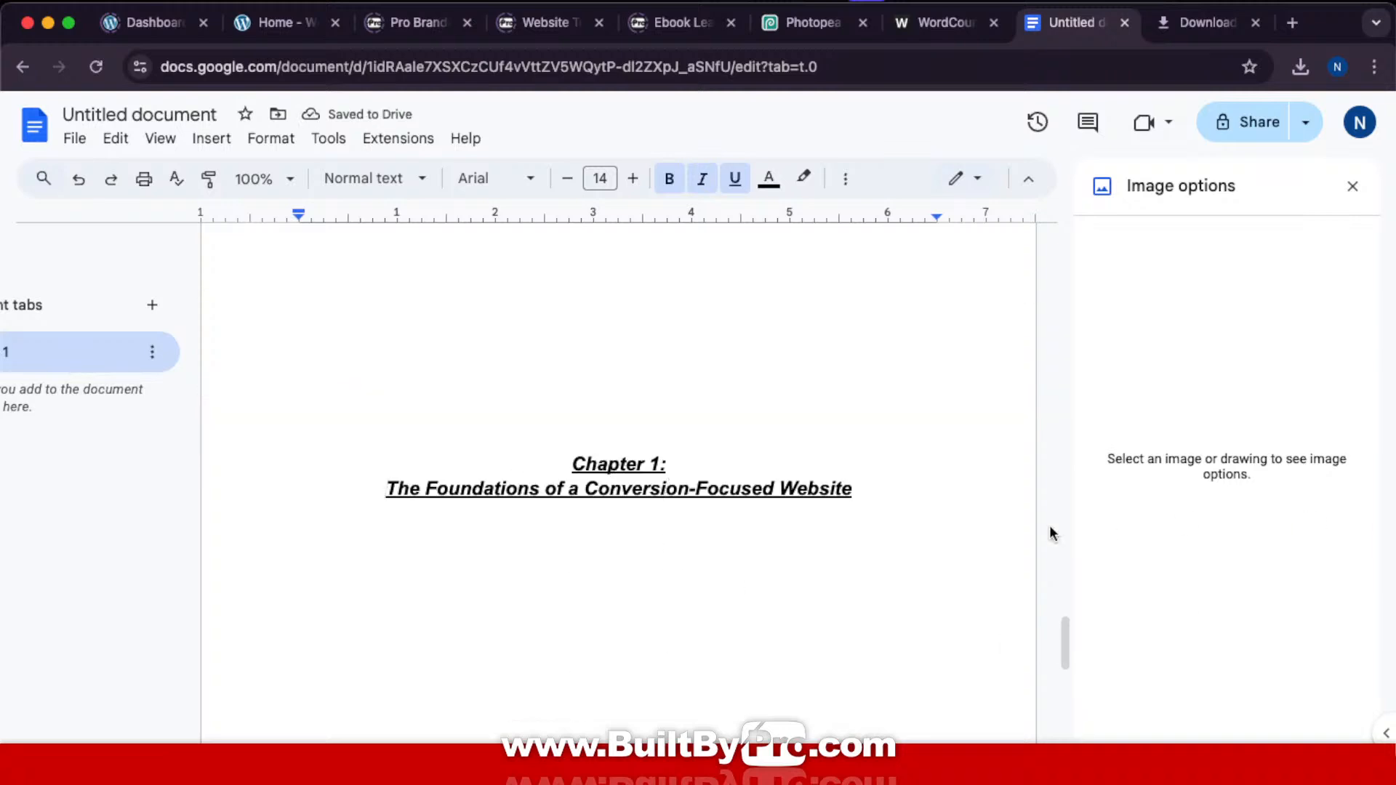
pyautogui.click(977, 490)
pyautogui.press('Return')
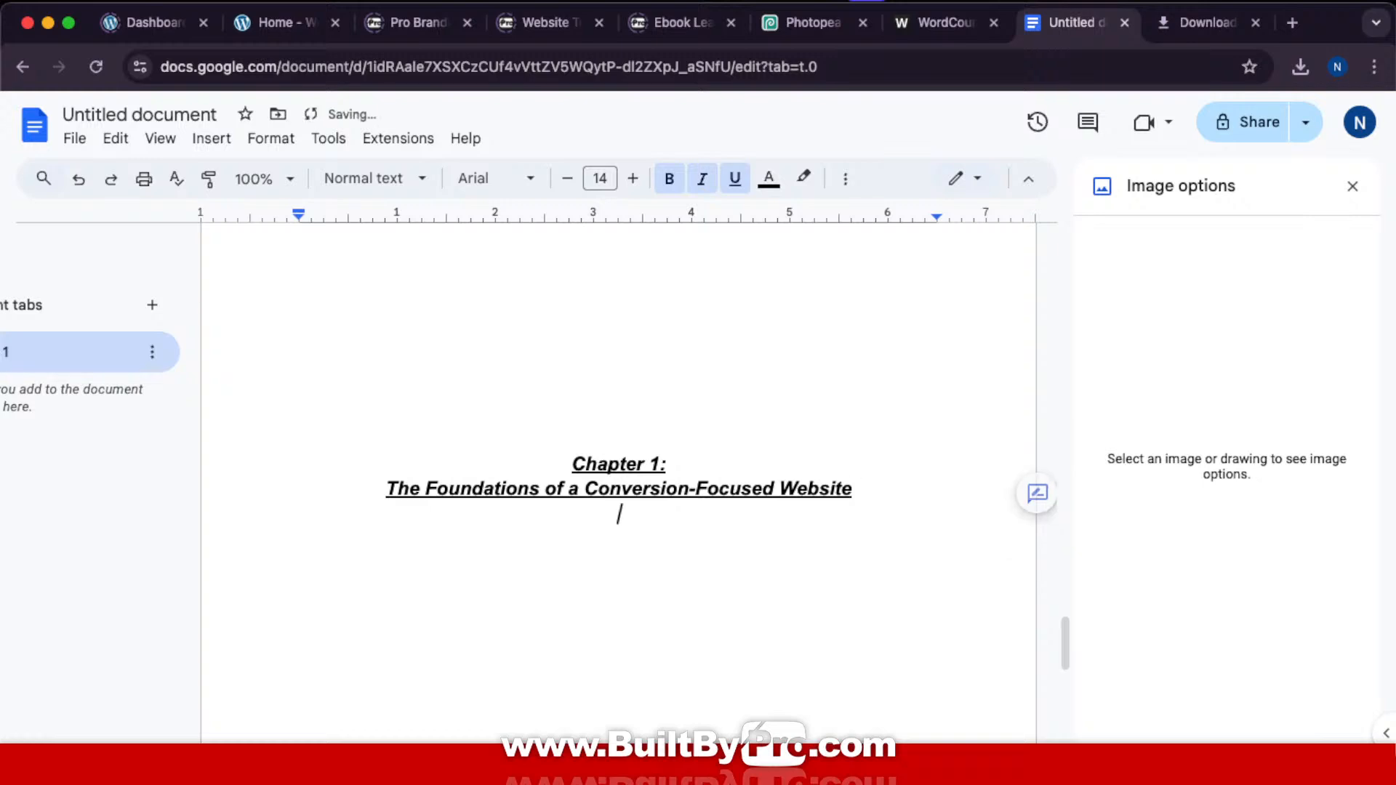
pyautogui.press('Return')
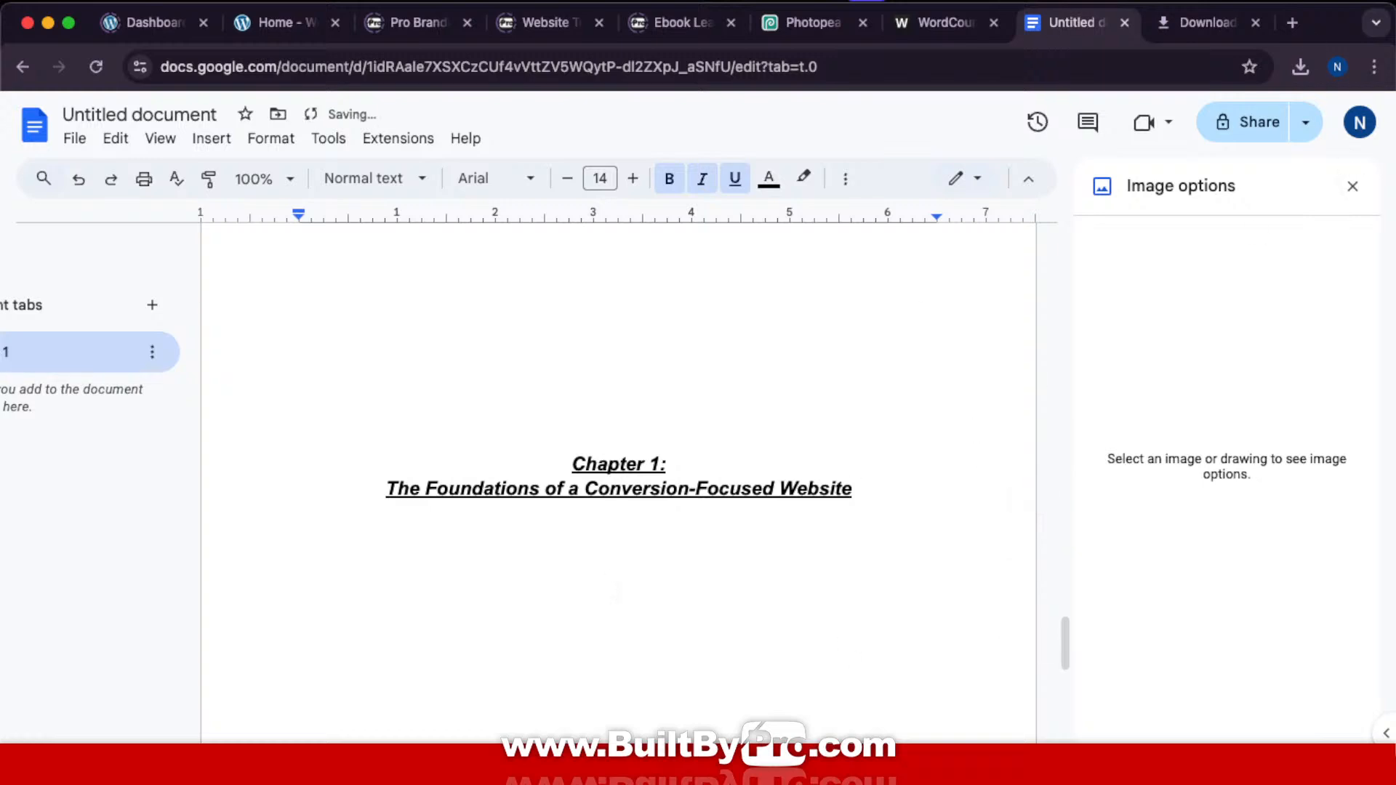
# Step: Copy the Chapter 1 body from the text notes, from "Understanding Your Audience's Needs" through the paragraph ending "build trust and drive action."
pyautogui.moveTo(835, 743)
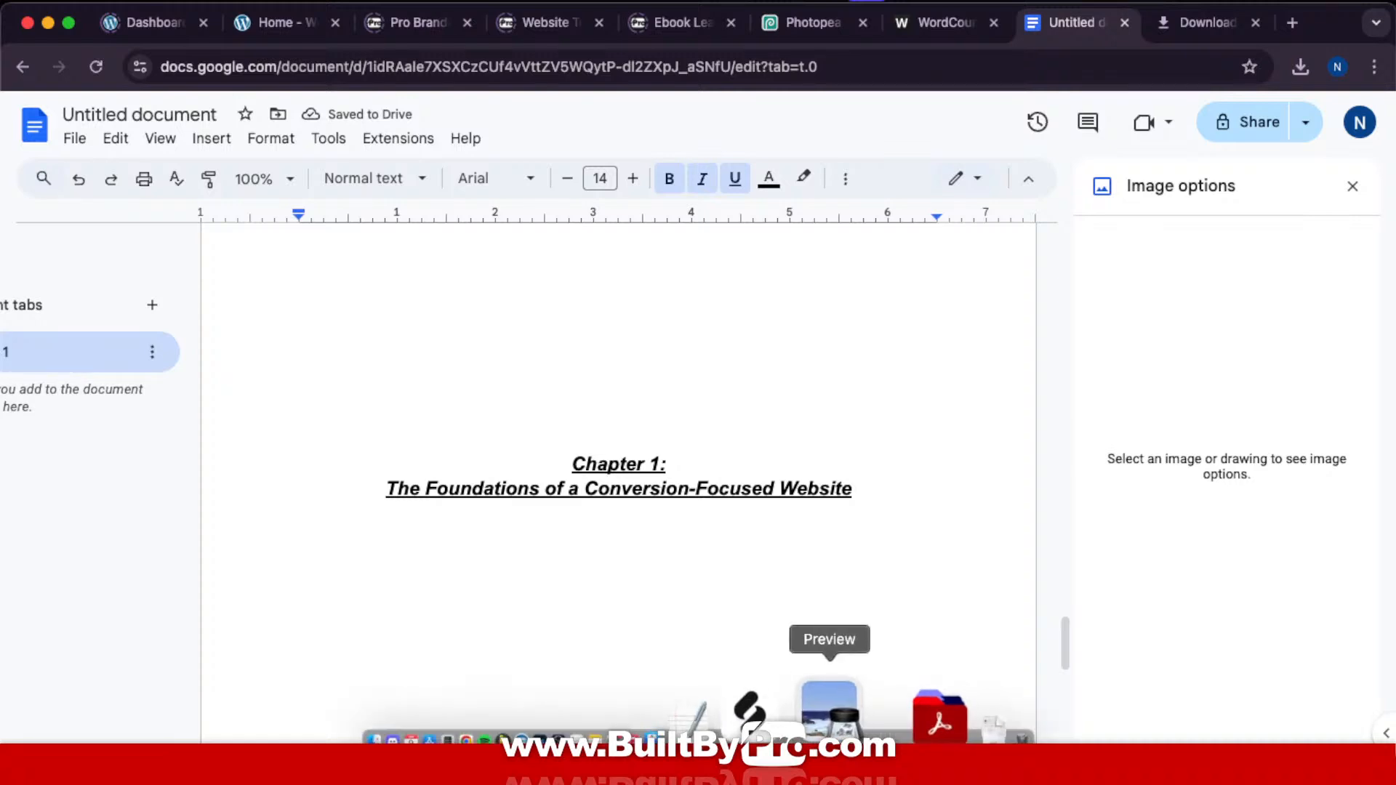
pyautogui.click(796, 713)
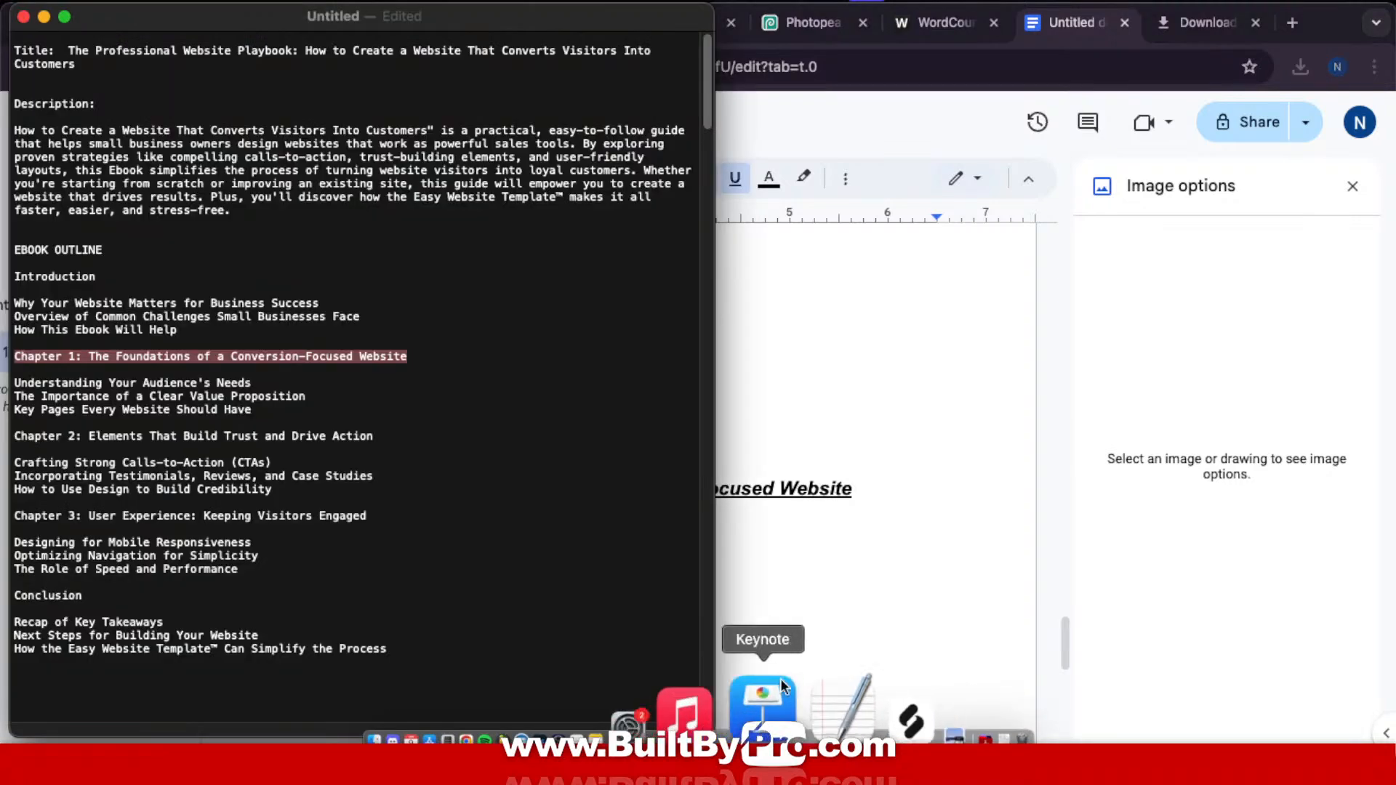
pyautogui.scroll(-2, 357, 364)
pyautogui.scroll(-1, 358, 364)
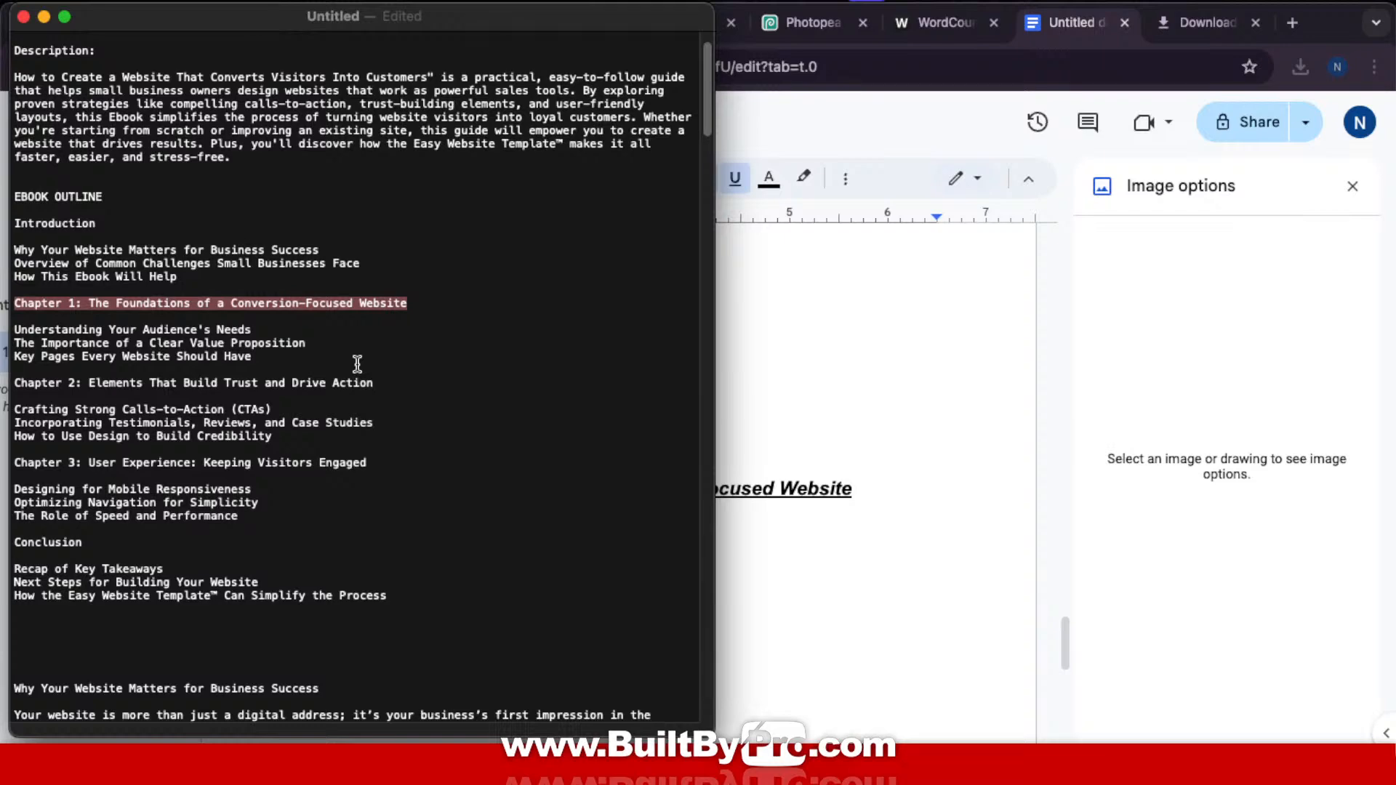
pyautogui.scroll(-20, 357, 364)
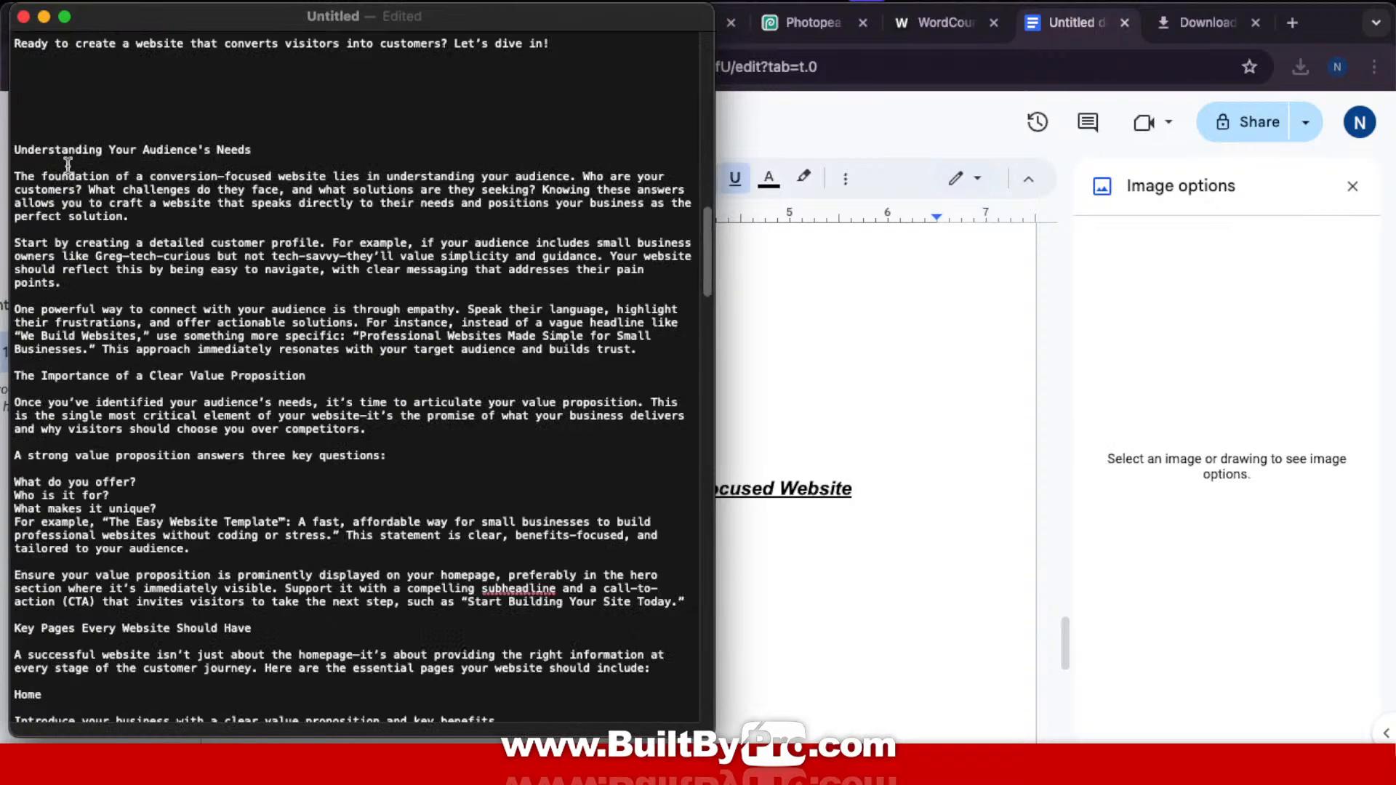
pyautogui.moveTo(16, 150); pyautogui.dragTo(655, 438)
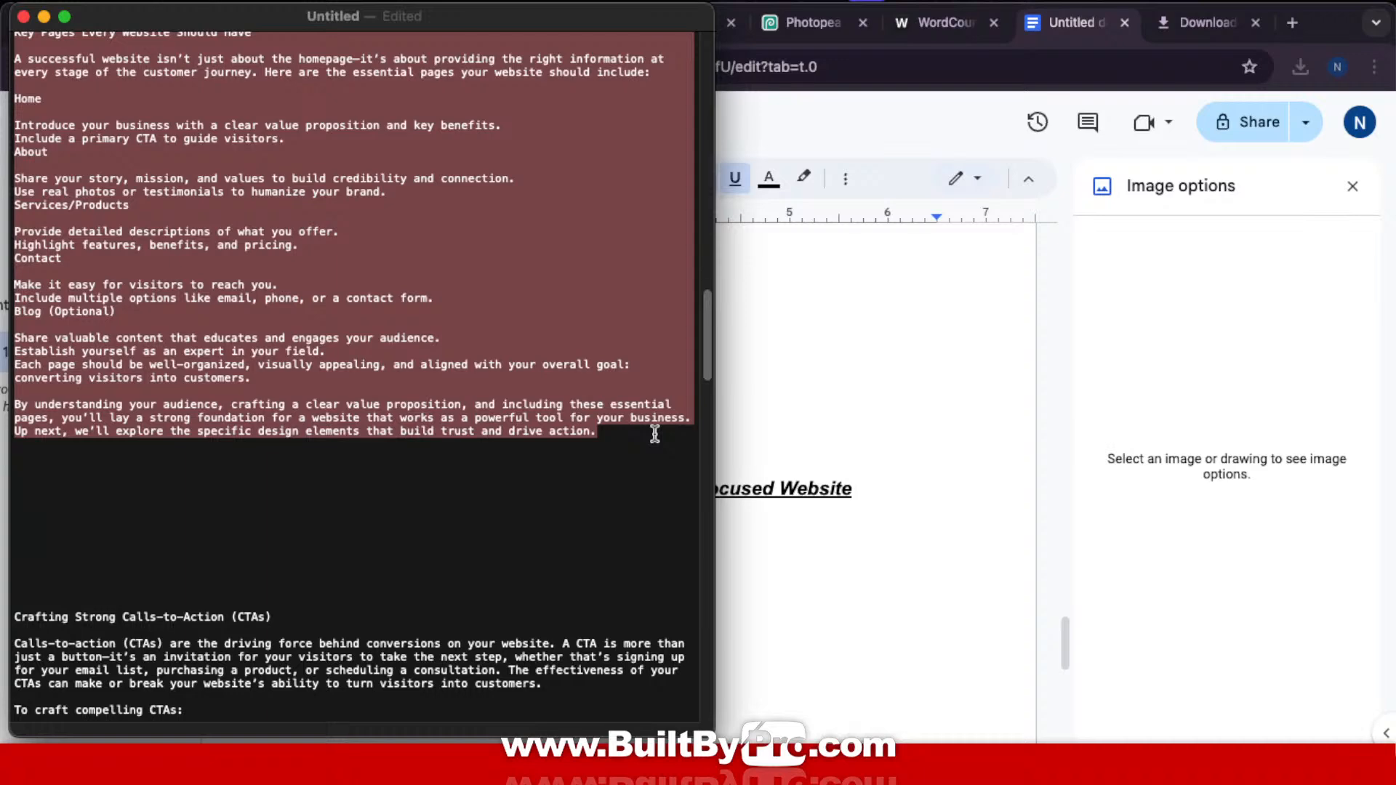
# Step: Try pasting the Chapter 1 body below its heading with the heading's formatting active, and undo the paste
pyautogui.click(848, 607)
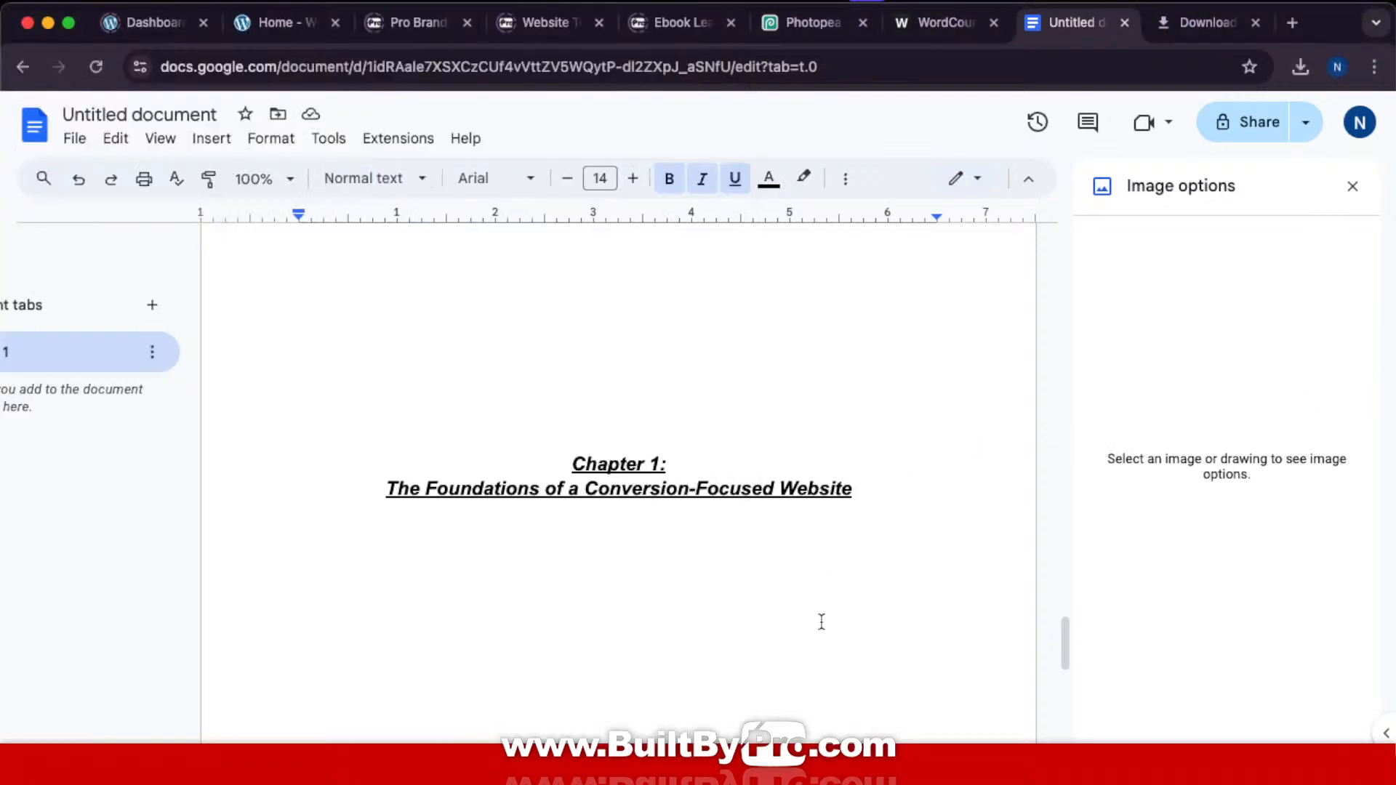
pyautogui.press('super+v')
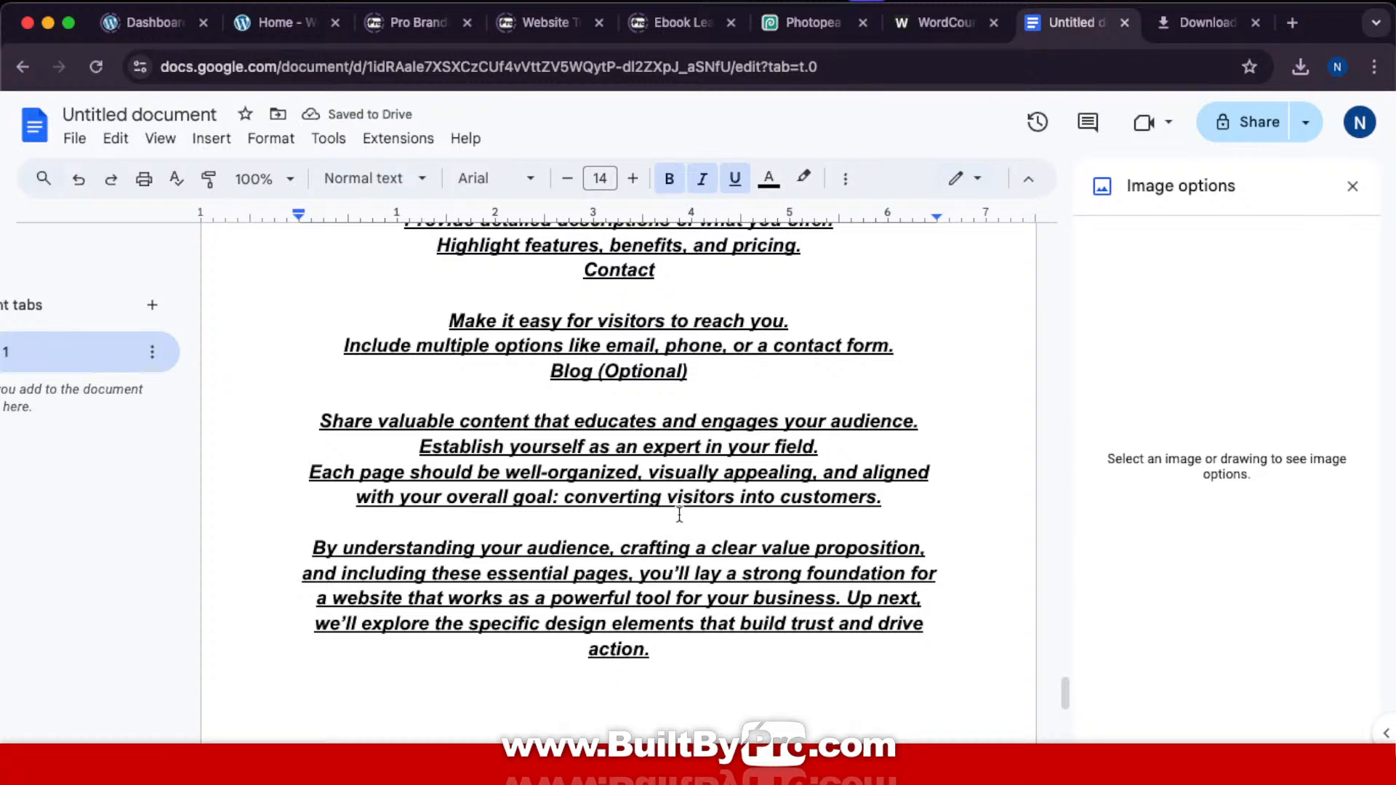
pyautogui.press('super+Return')
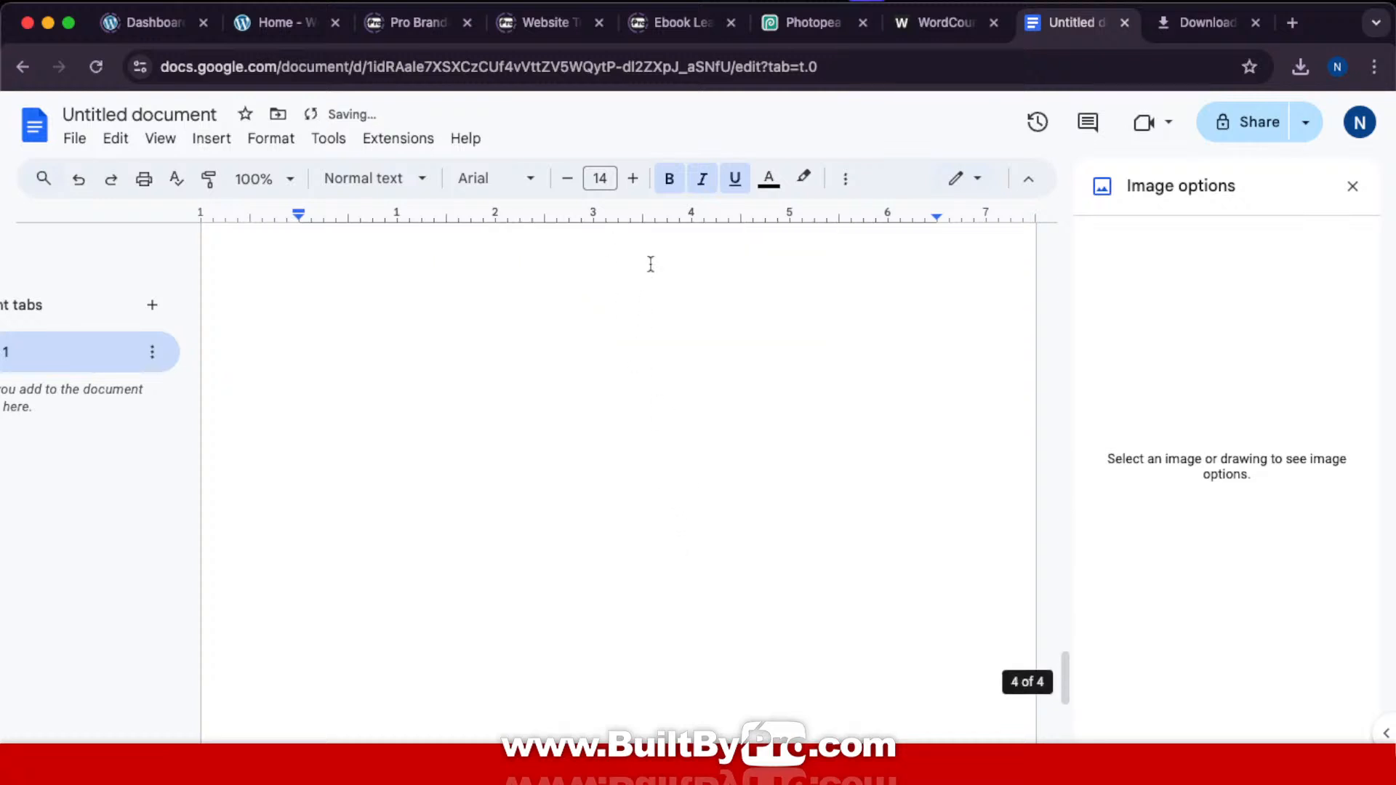
# Step: Turn off bold, italic and underline below the Chapter 1 heading and paste the copied chapter body there as plain text
pyautogui.click(669, 178)
pyautogui.click(701, 179)
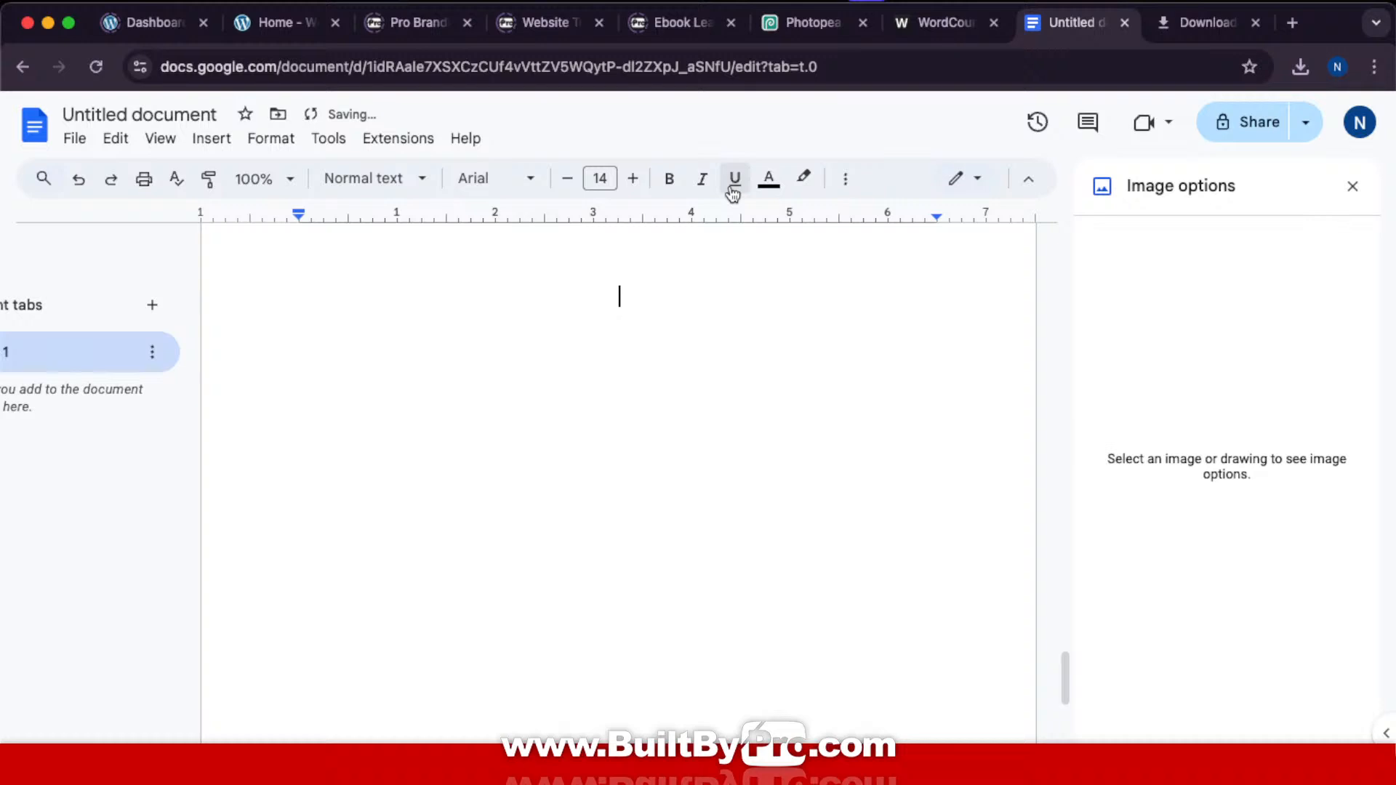
pyautogui.press('super+v')
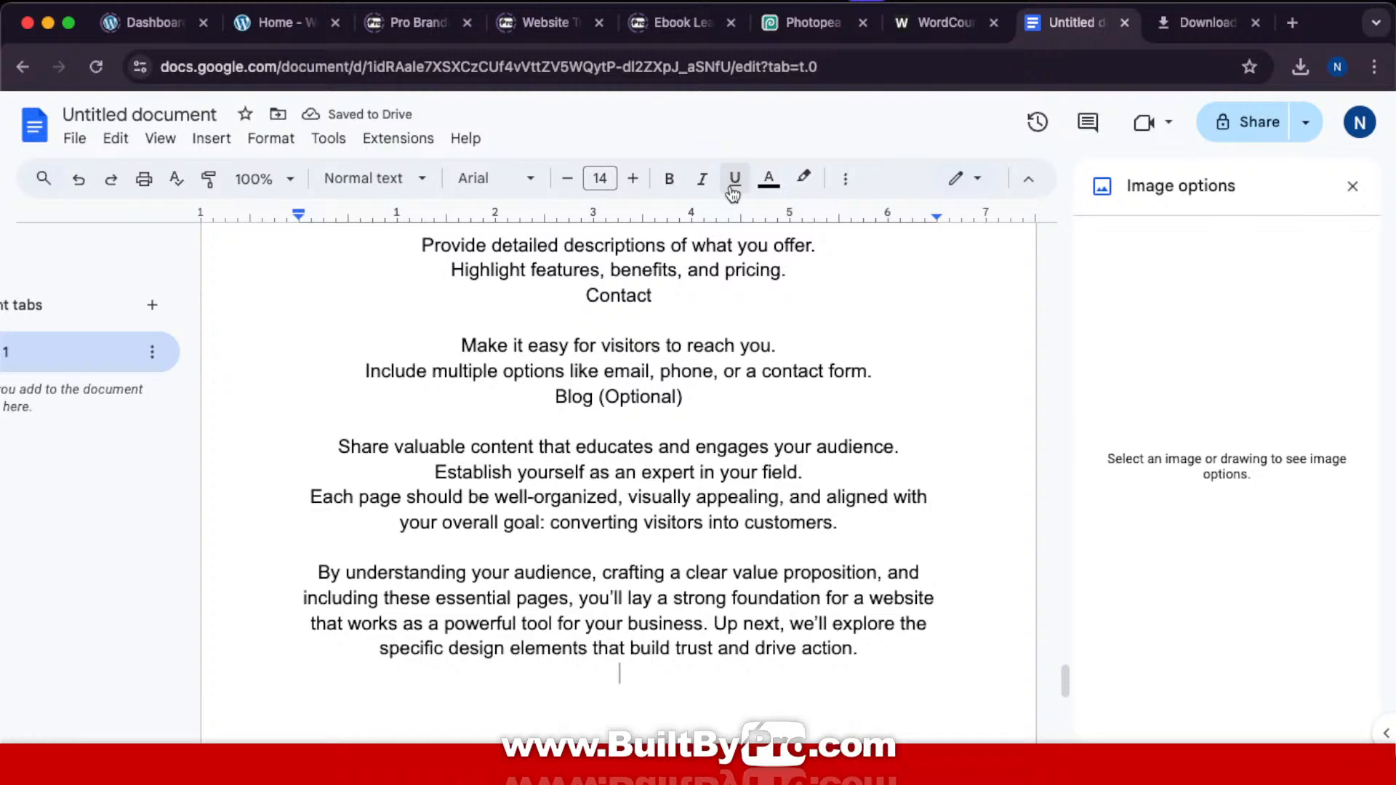
pyautogui.click(733, 182)
# Step: Add blank lines after the Chapter 1 body until the insertion point sits partway down a new page
pyautogui.press('Return')
pyautogui.press('Return')
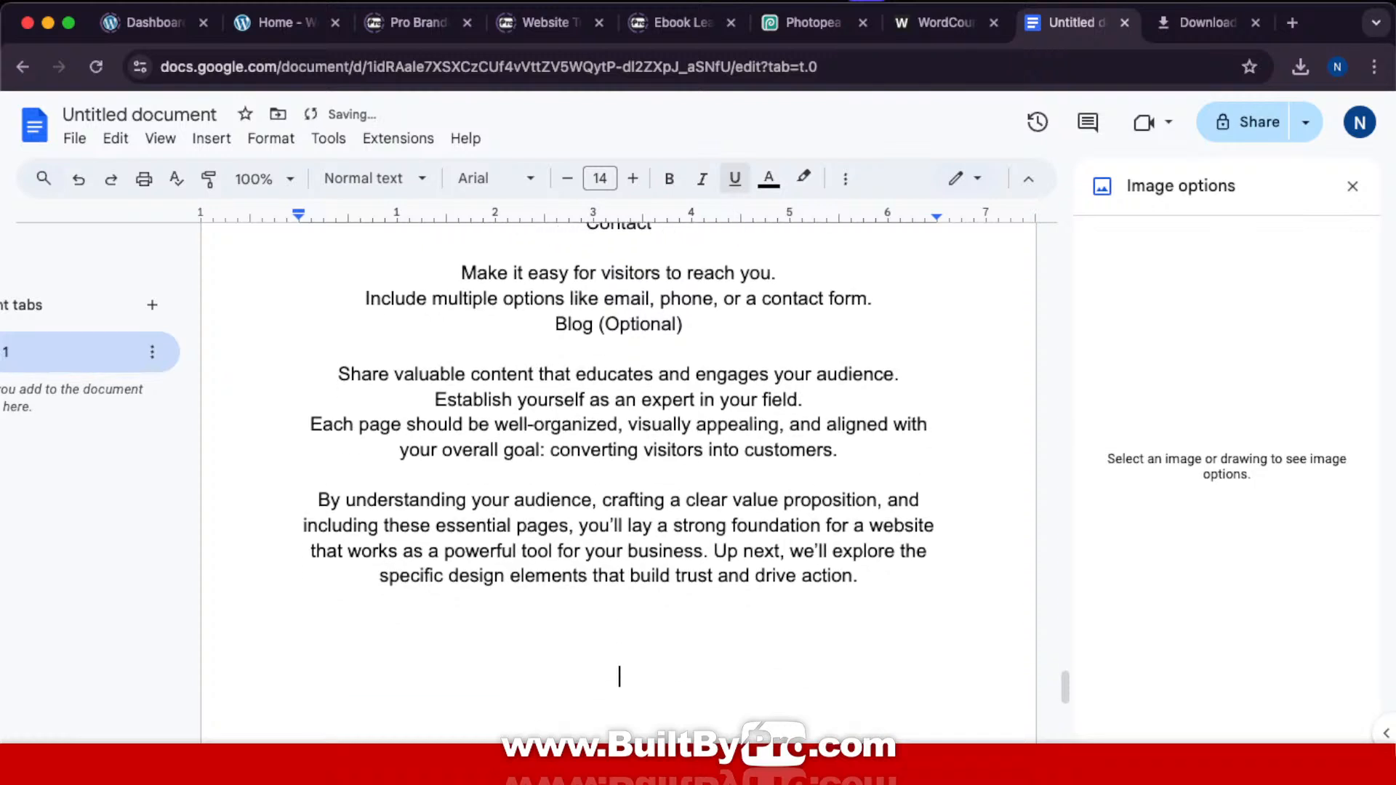
pyautogui.press('Return')
pyautogui.press('Return')
pyautogui.press('Return')
pyautogui.press('Return')
pyautogui.press('Return')
pyautogui.press('Return')
pyautogui.press('Return')
pyautogui.press('Return')
pyautogui.press('Return')
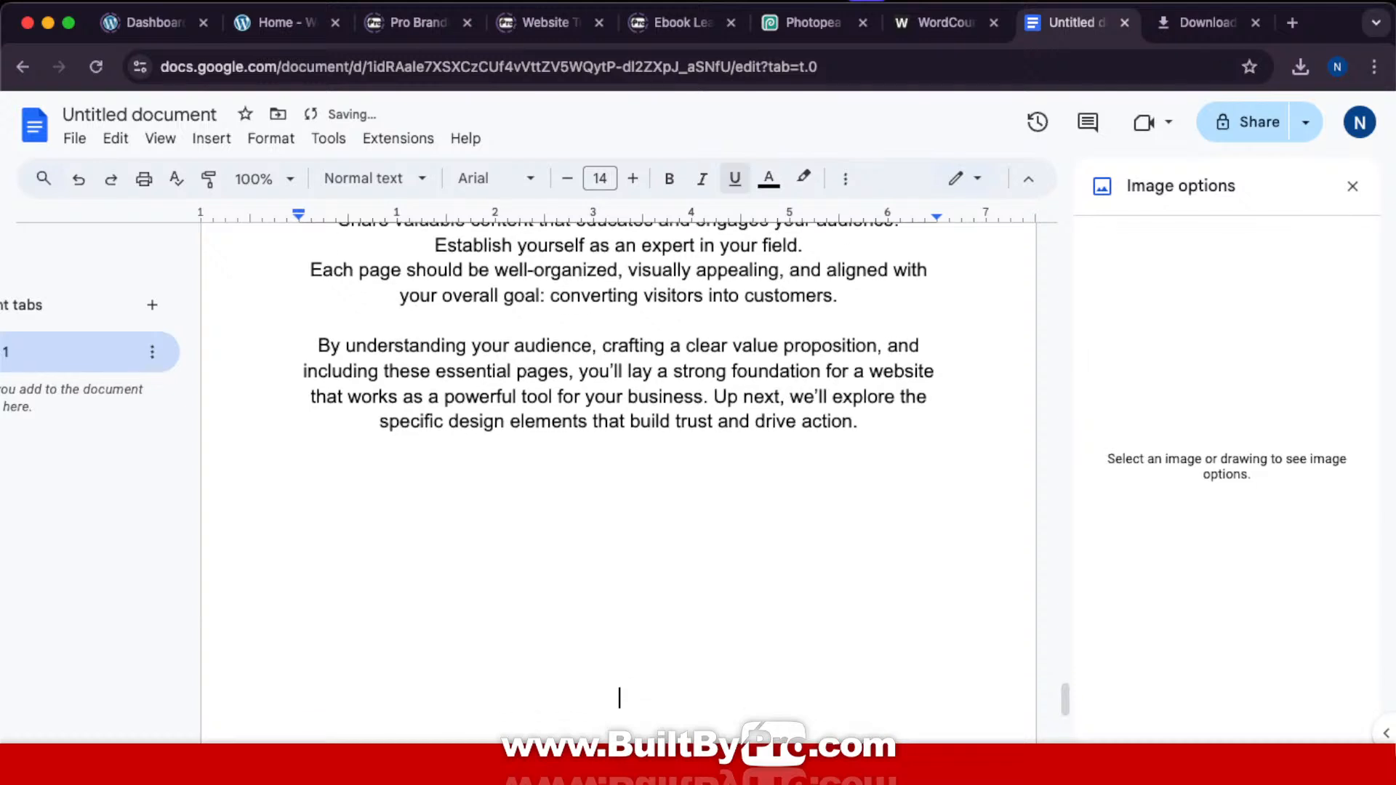
pyautogui.press('Return')
pyautogui.press('Return')
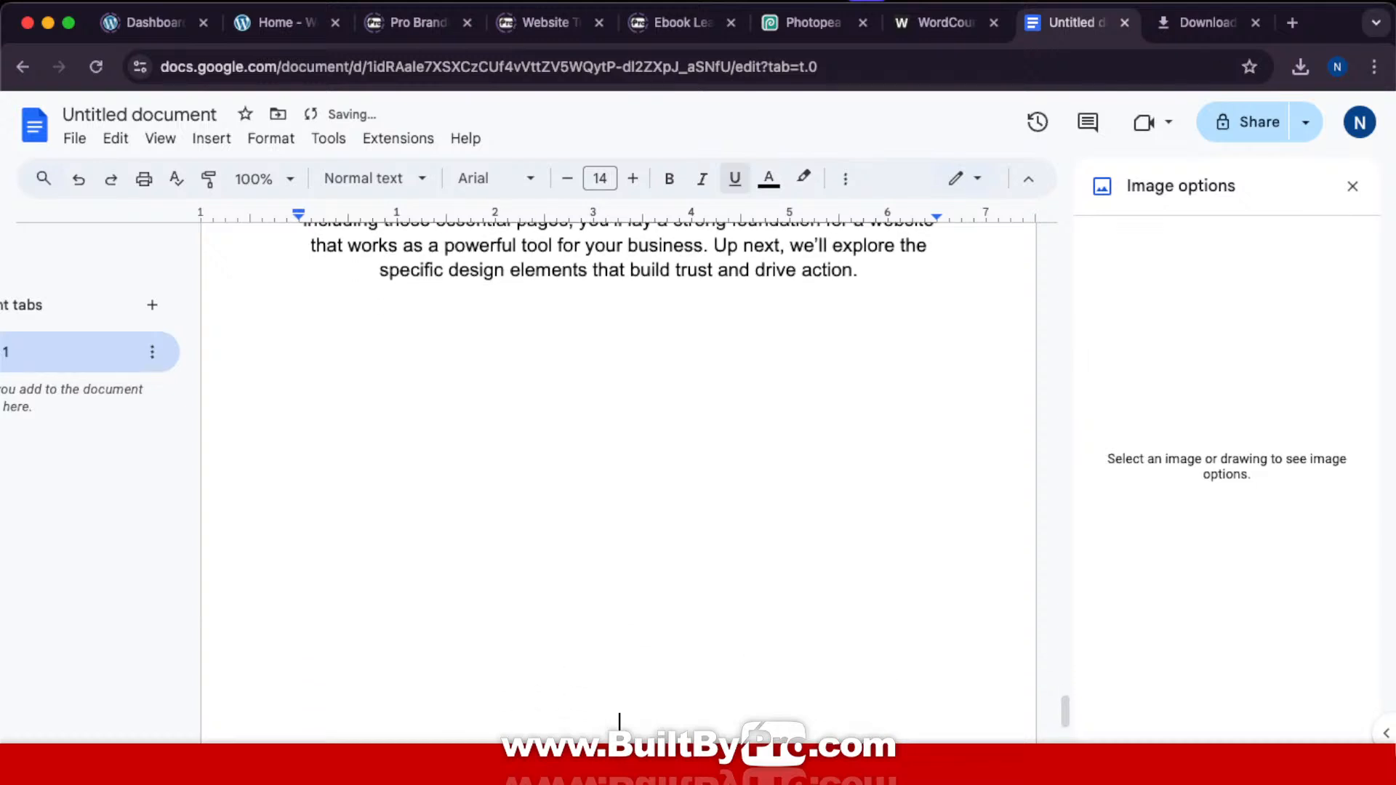
pyautogui.press('Return')
pyautogui.press('Return')
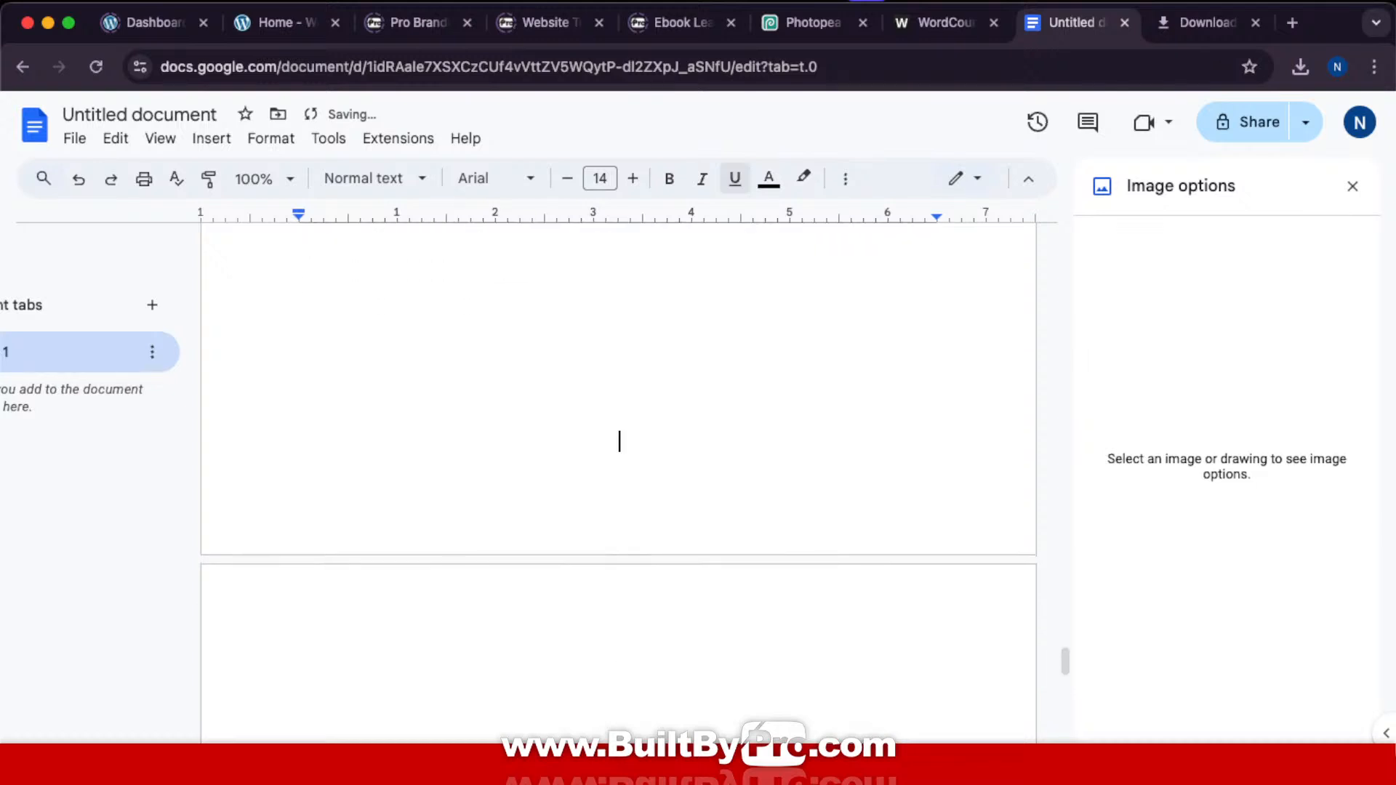
pyautogui.press('Return')
pyautogui.press('Return')
pyautogui.press('Return')
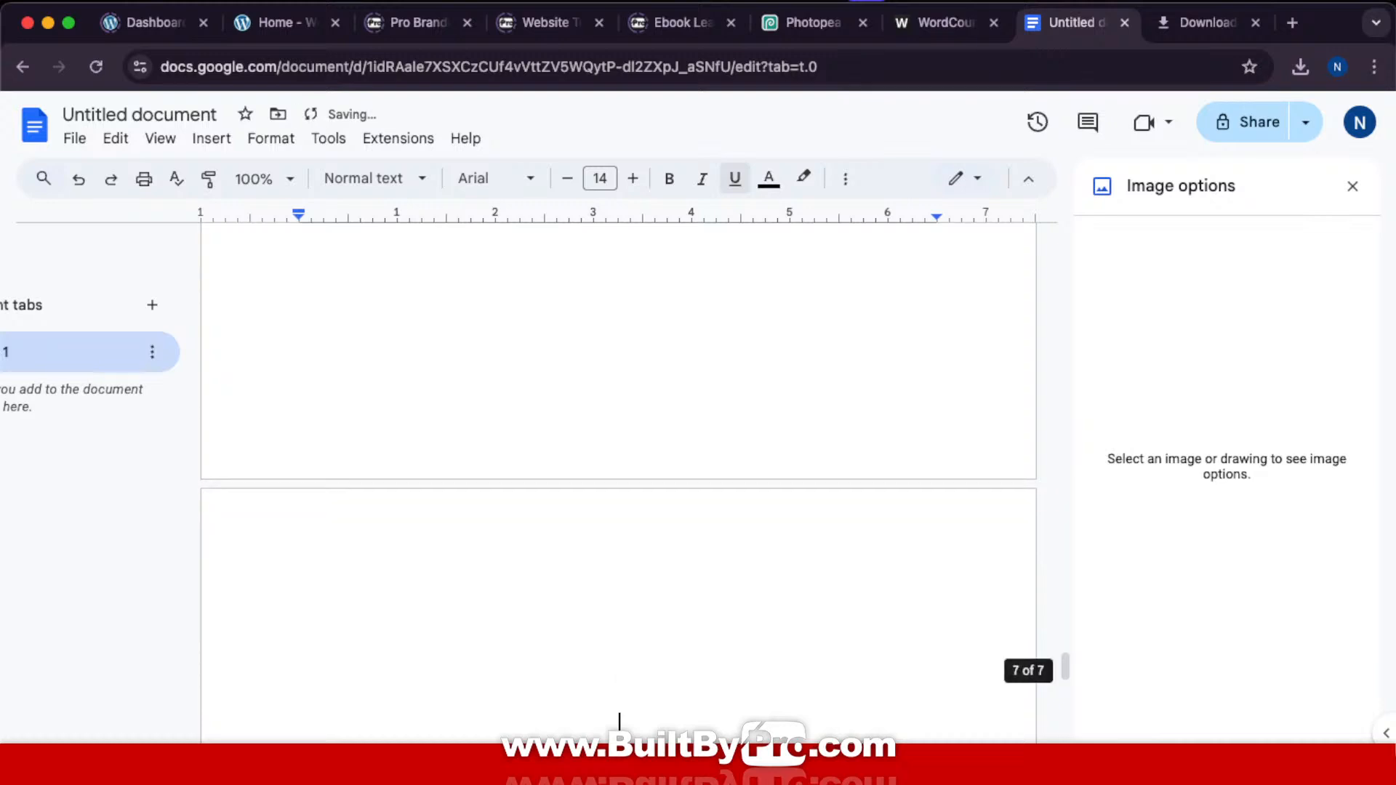
pyautogui.press('Return')
pyautogui.press('Return')
pyautogui.press('super+u')
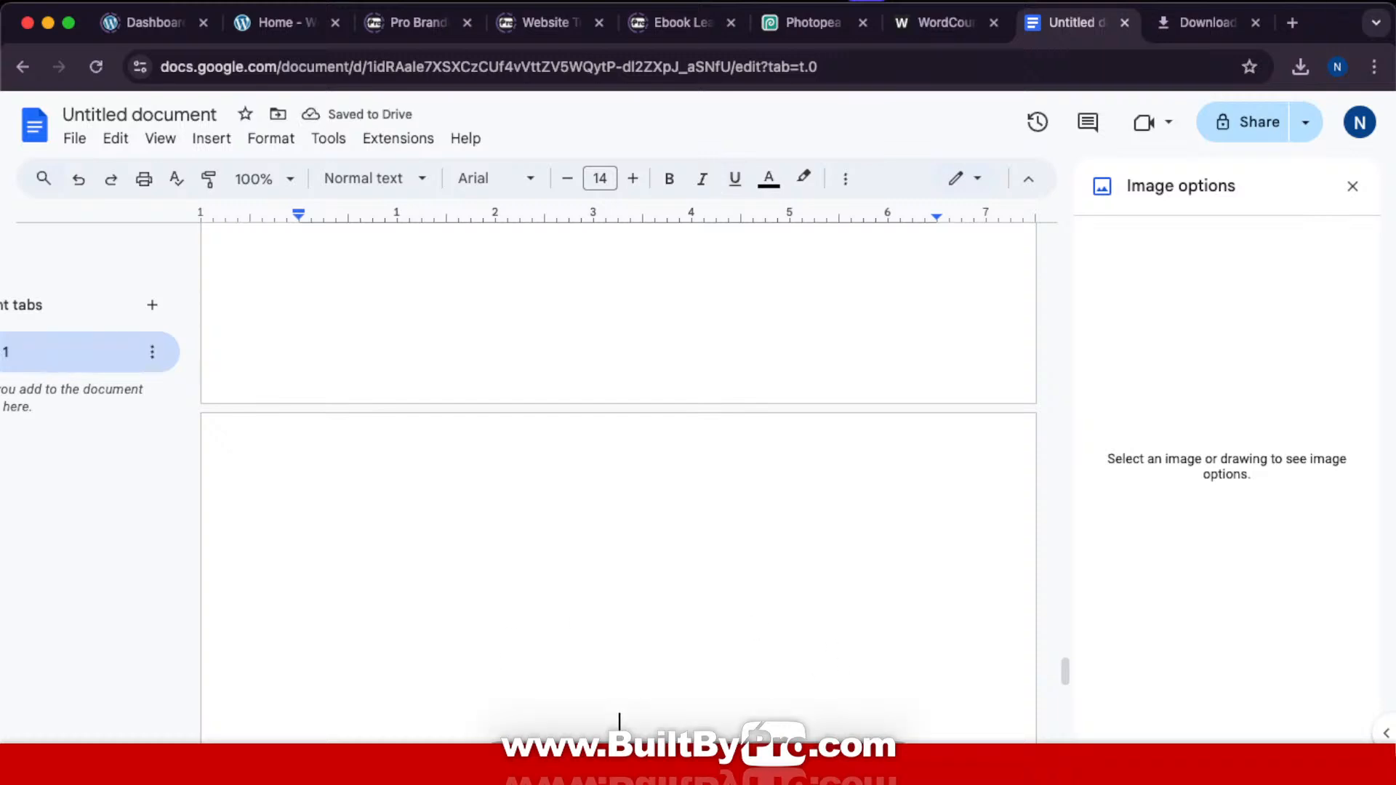
# Step: Copy "Chapter 2: Elements That Build Trust and Drive Action" from the outline in the TextEdit notes and paste it on the new page
pyautogui.moveTo(902, 749)
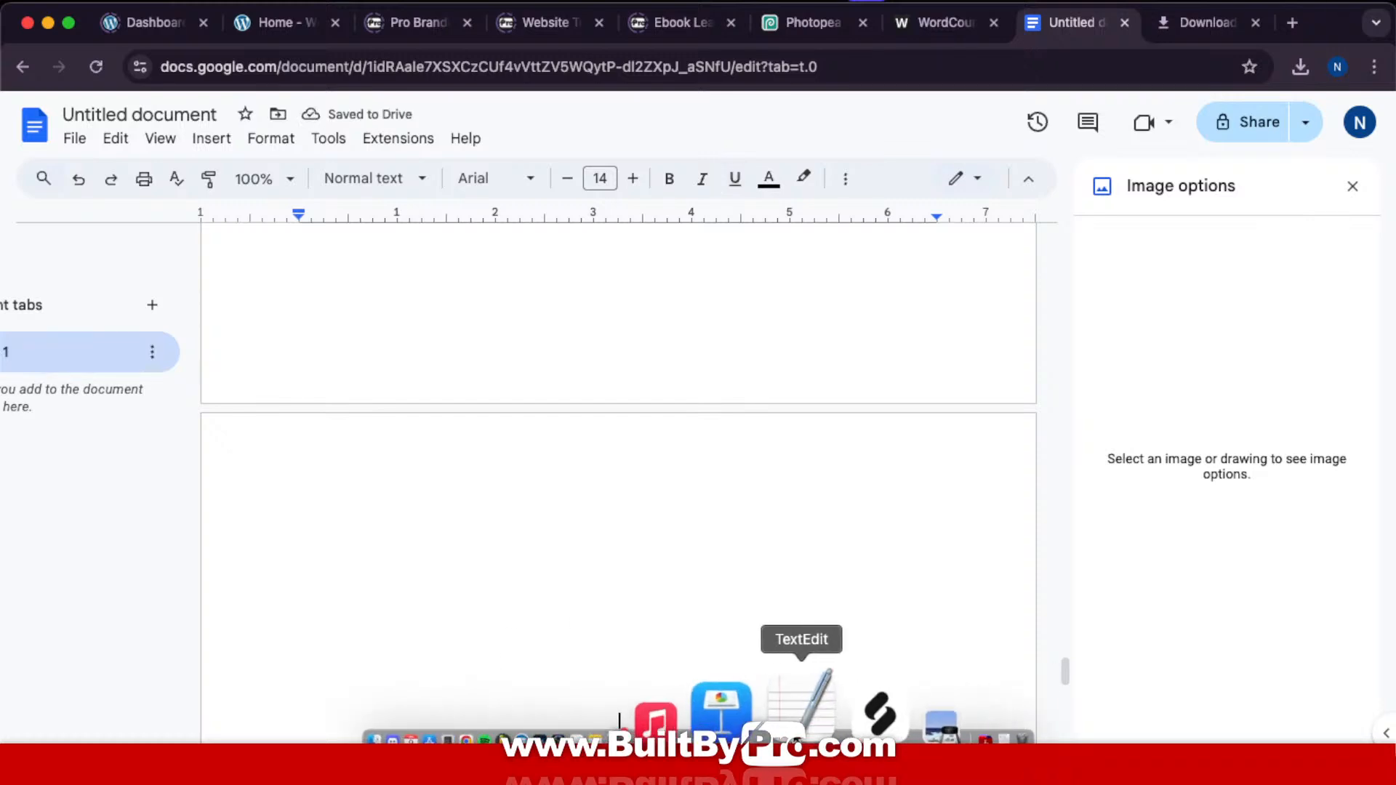
pyautogui.click(800, 716)
pyautogui.scroll(-5, 476, 450)
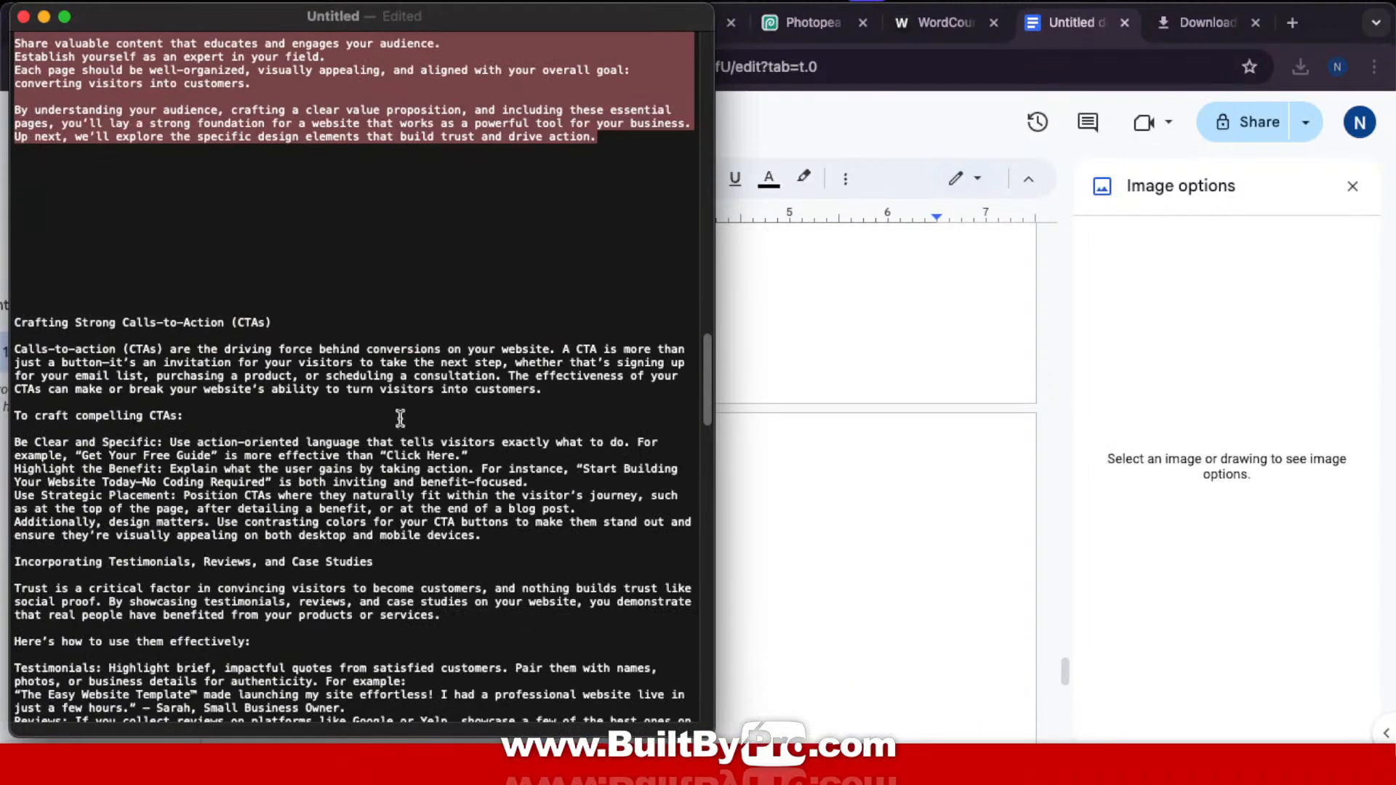
pyautogui.click(13, 320)
pyautogui.scroll(-1, 575, 276)
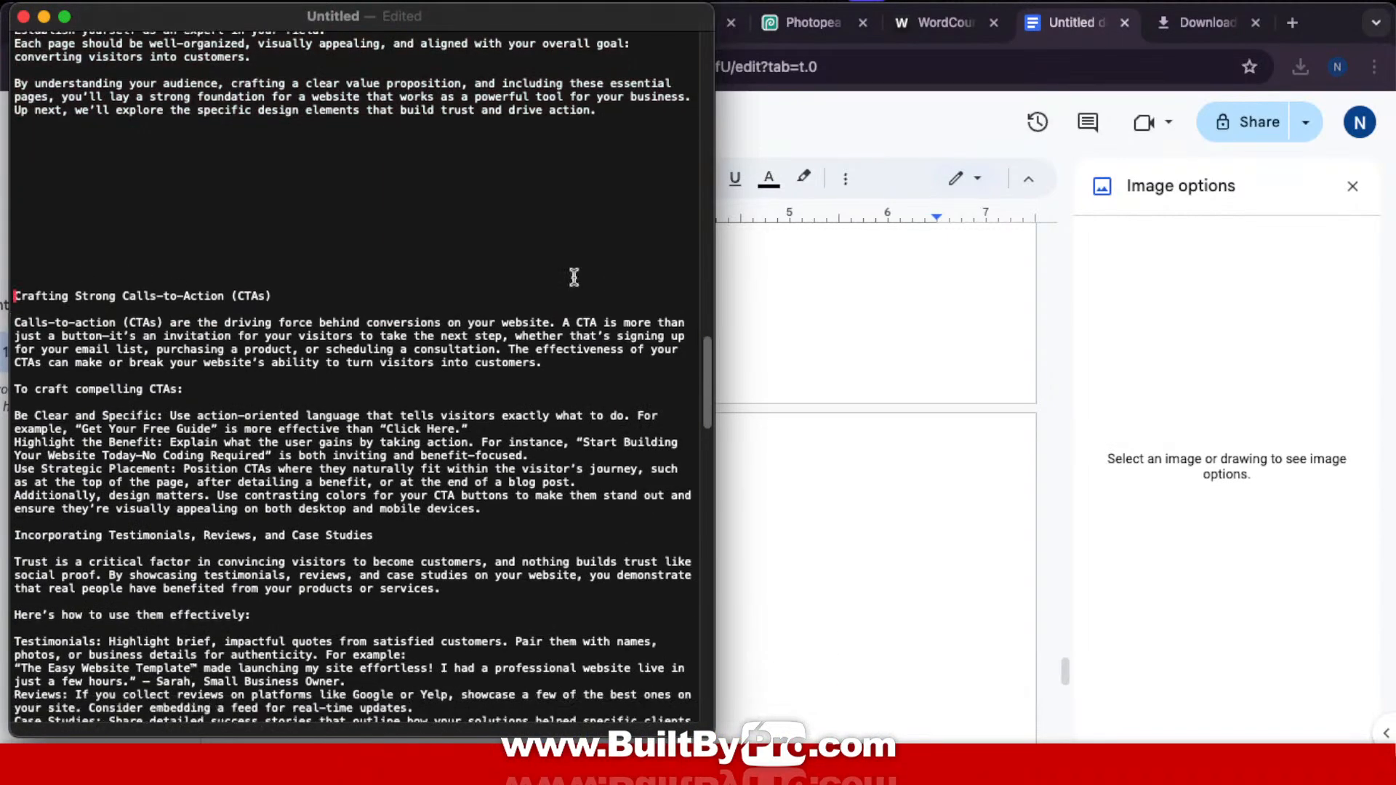
pyautogui.scroll(15, 611, 288)
pyautogui.scroll(15, 611, 288)
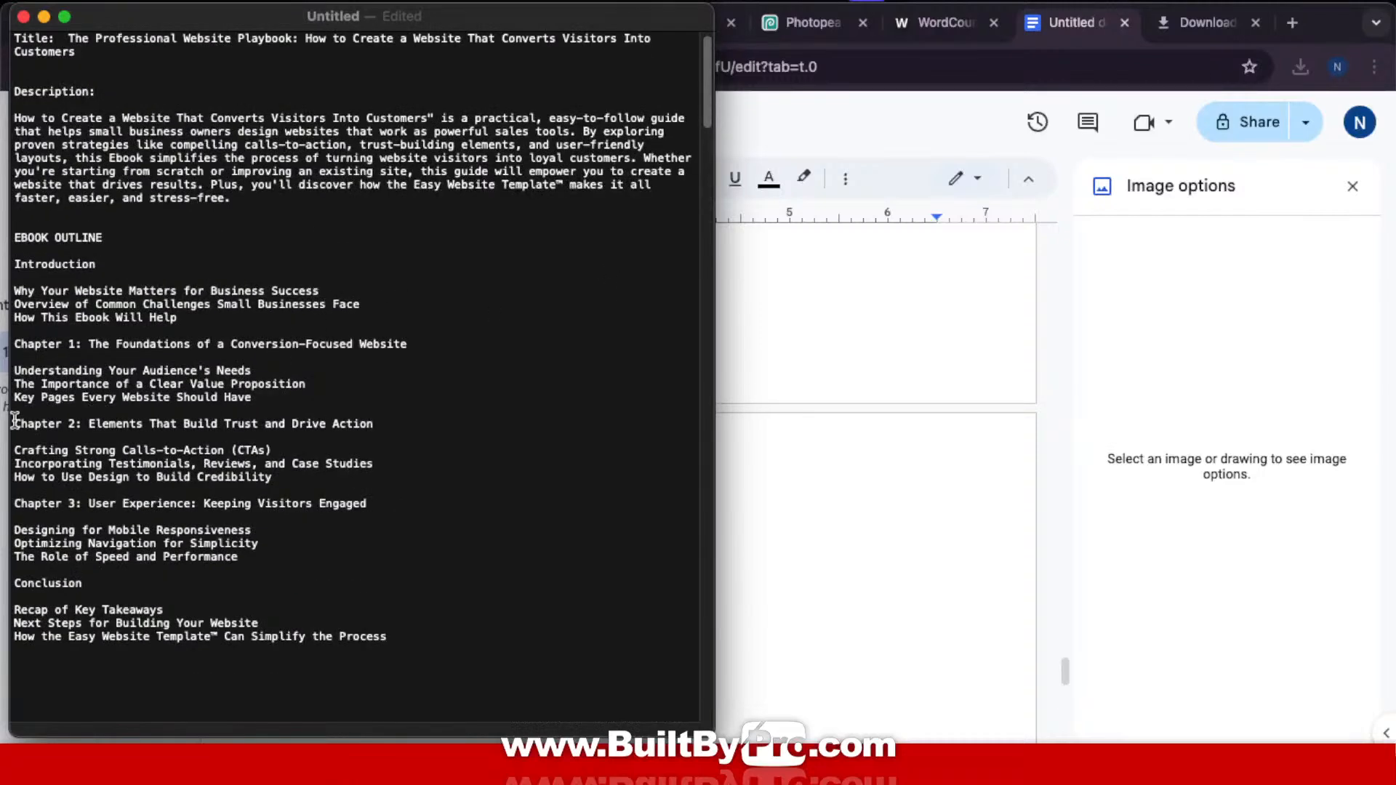
pyautogui.moveTo(15, 420); pyautogui.dragTo(402, 427)
pyautogui.press('super+c')
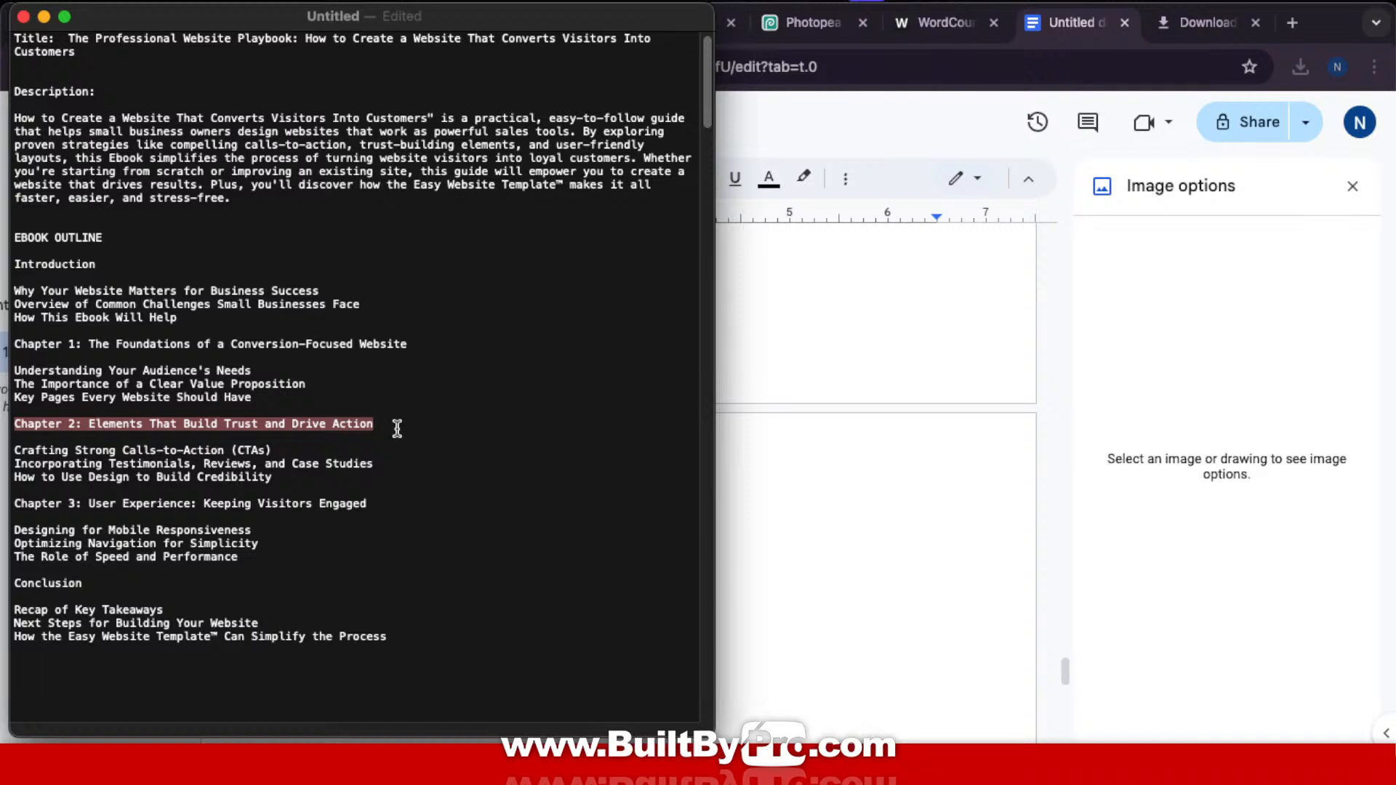
pyautogui.click(851, 486)
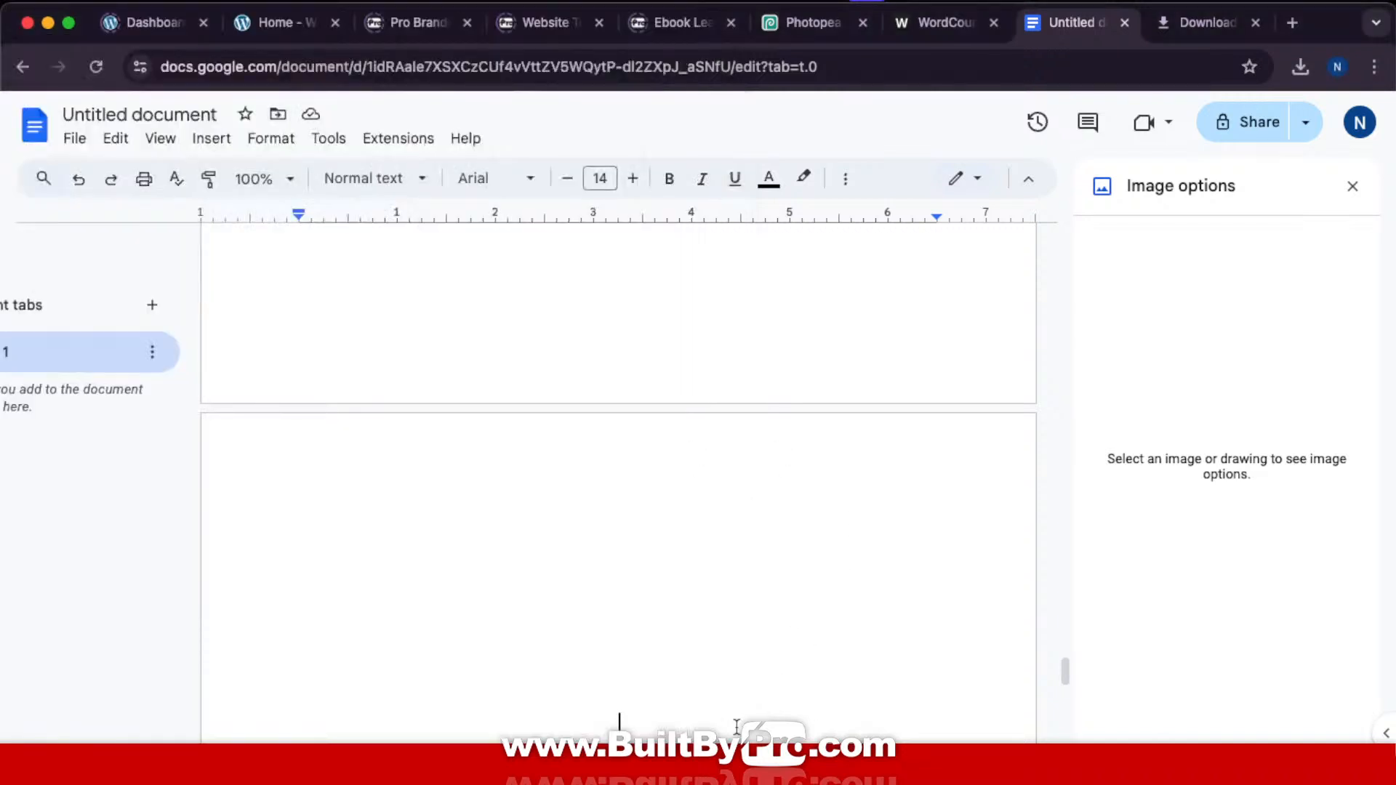
pyautogui.press('super+v')
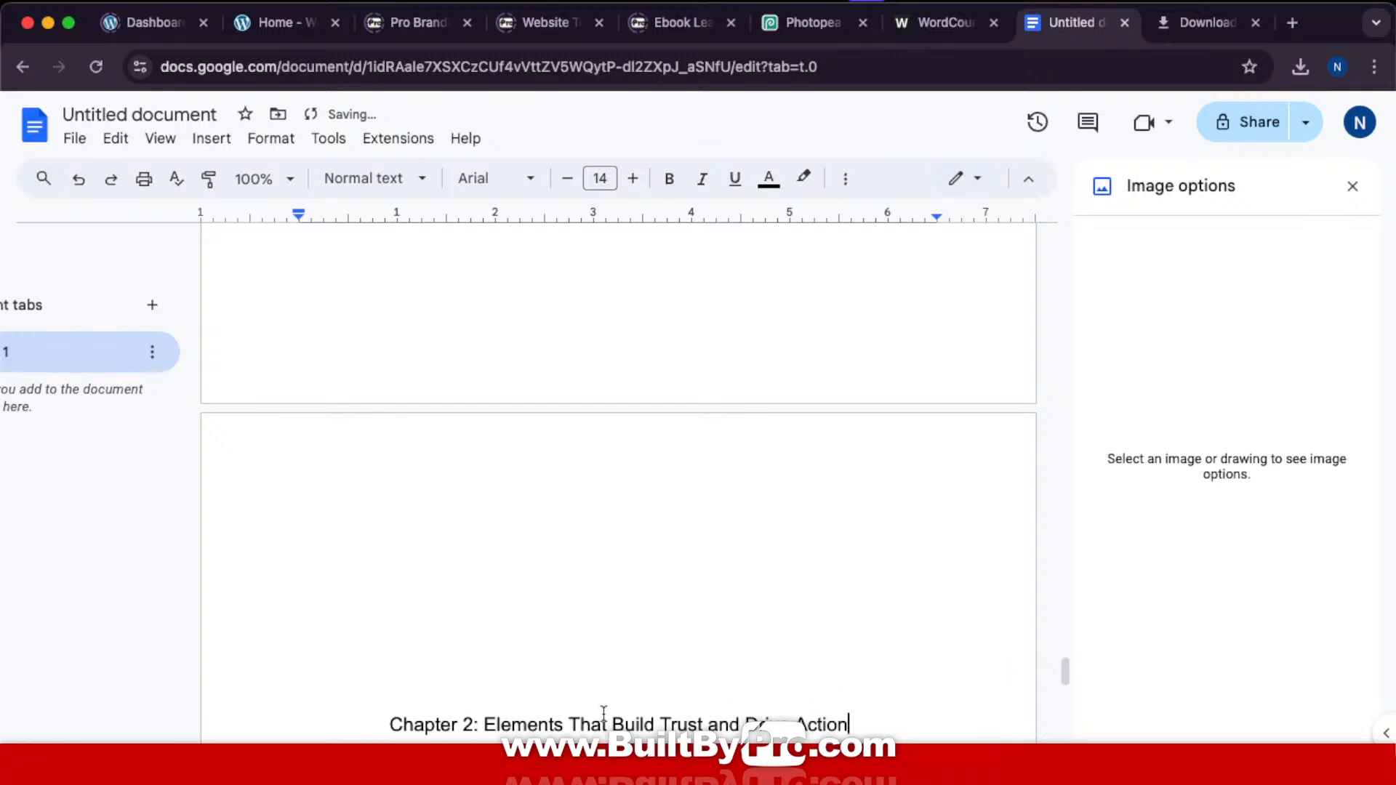
# Step: Break the heading after "Chapter 2:" so the title sits on its own line, and add blank lines below it
pyautogui.click(486, 725)
pyautogui.press('Return')
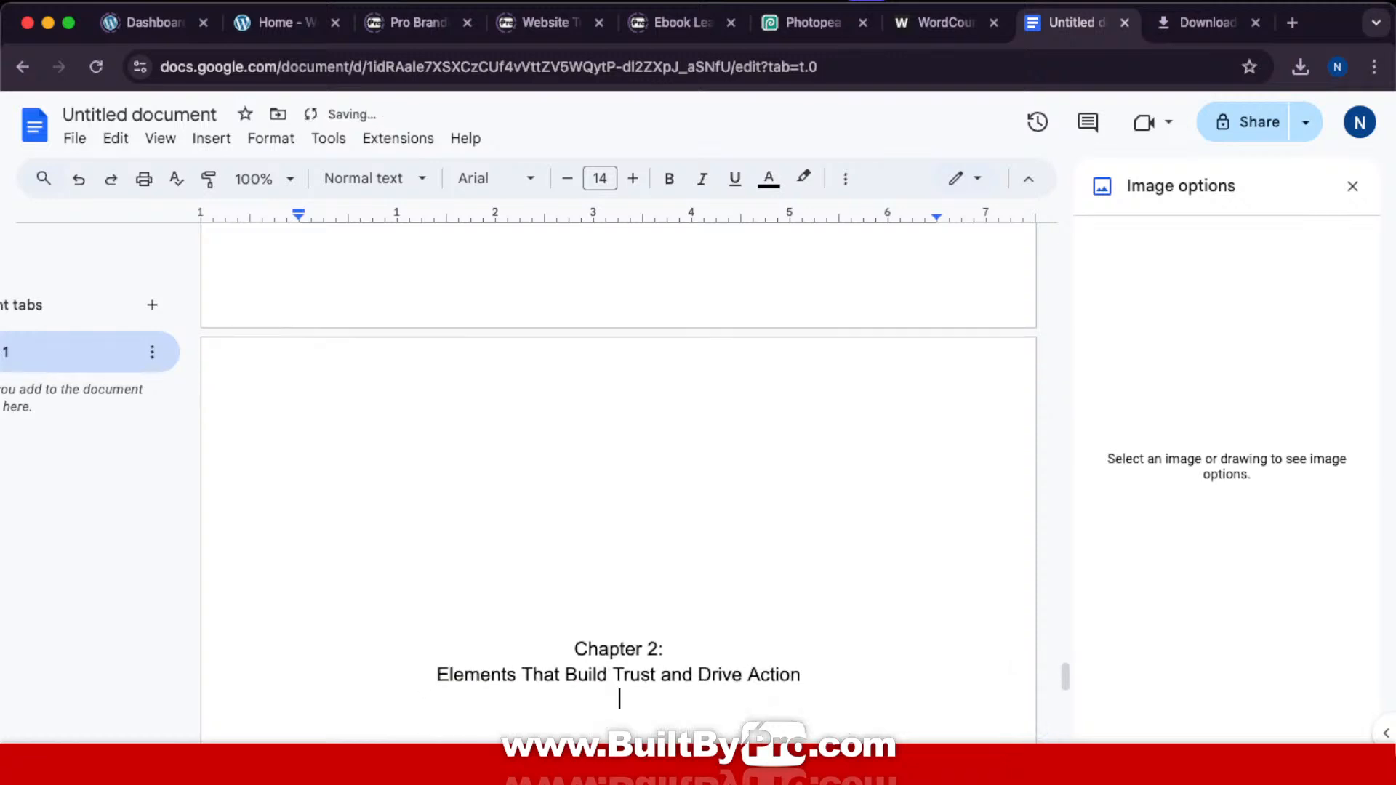
pyautogui.press('Return')
pyautogui.press('Return')
pyautogui.press('Return')
pyautogui.press('Return')
pyautogui.press('Return')
pyautogui.press('Return')
pyautogui.press('Return')
pyautogui.press('Return')
pyautogui.press('Return')
pyautogui.press('Return')
pyautogui.press('Return')
pyautogui.press('Return')
pyautogui.press('Return')
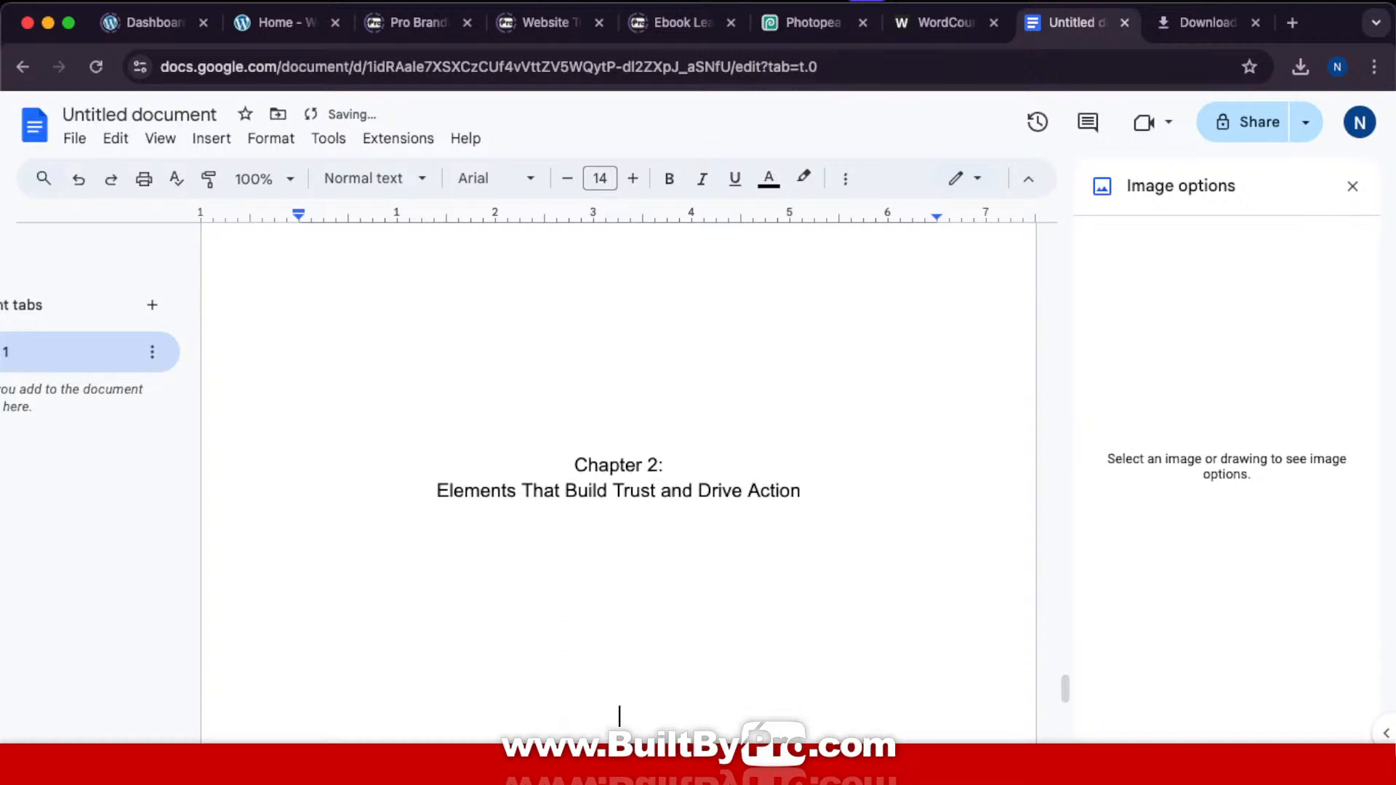
pyautogui.press('Return')
pyautogui.press('Return')
pyautogui.press('Return')
pyautogui.press('Return')
pyautogui.press('Return')
pyautogui.press('Return')
pyautogui.press('Return')
pyautogui.press('Return')
pyautogui.press('Return')
pyautogui.press('Return')
pyautogui.press('Return')
pyautogui.press('Return')
pyautogui.press('Return')
pyautogui.press('Return')
pyautogui.press('Return')
pyautogui.press('Return')
pyautogui.press('Return')
pyautogui.press('Return')
pyautogui.press('Return')
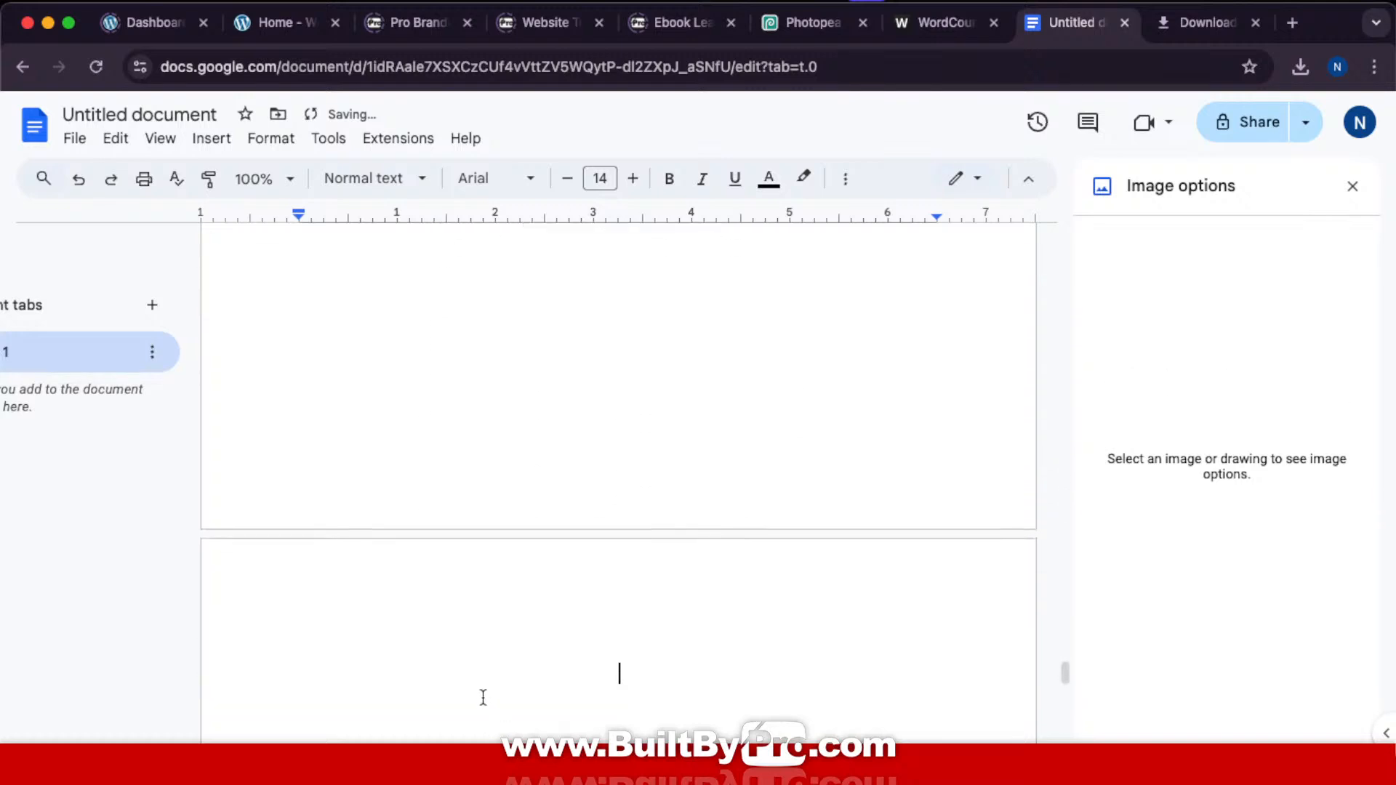
# Step: Make both lines of the Chapter 2 heading bold, italic and underlined
pyautogui.scroll(7, 484, 678)
pyautogui.scroll(5, 528, 640)
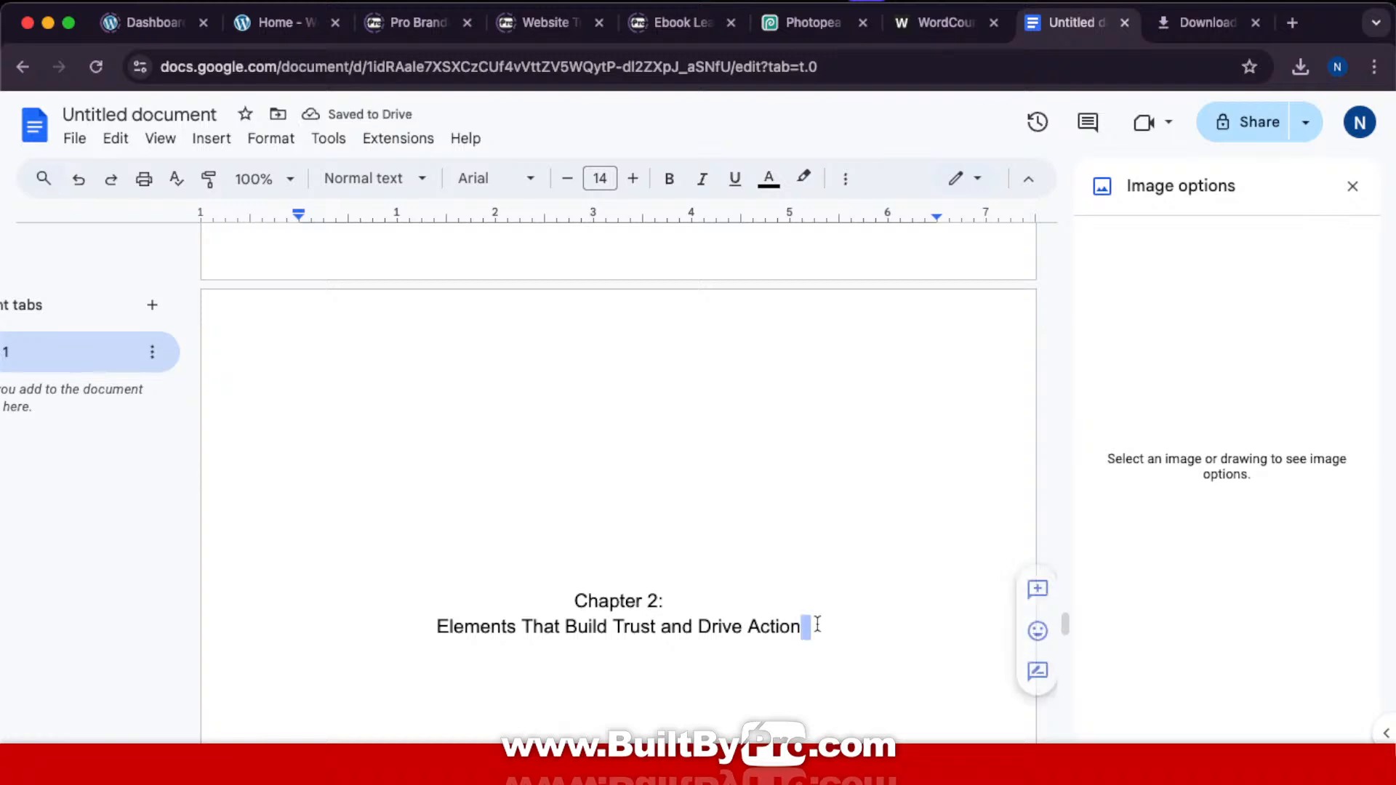
pyautogui.moveTo(810, 626); pyautogui.dragTo(579, 600)
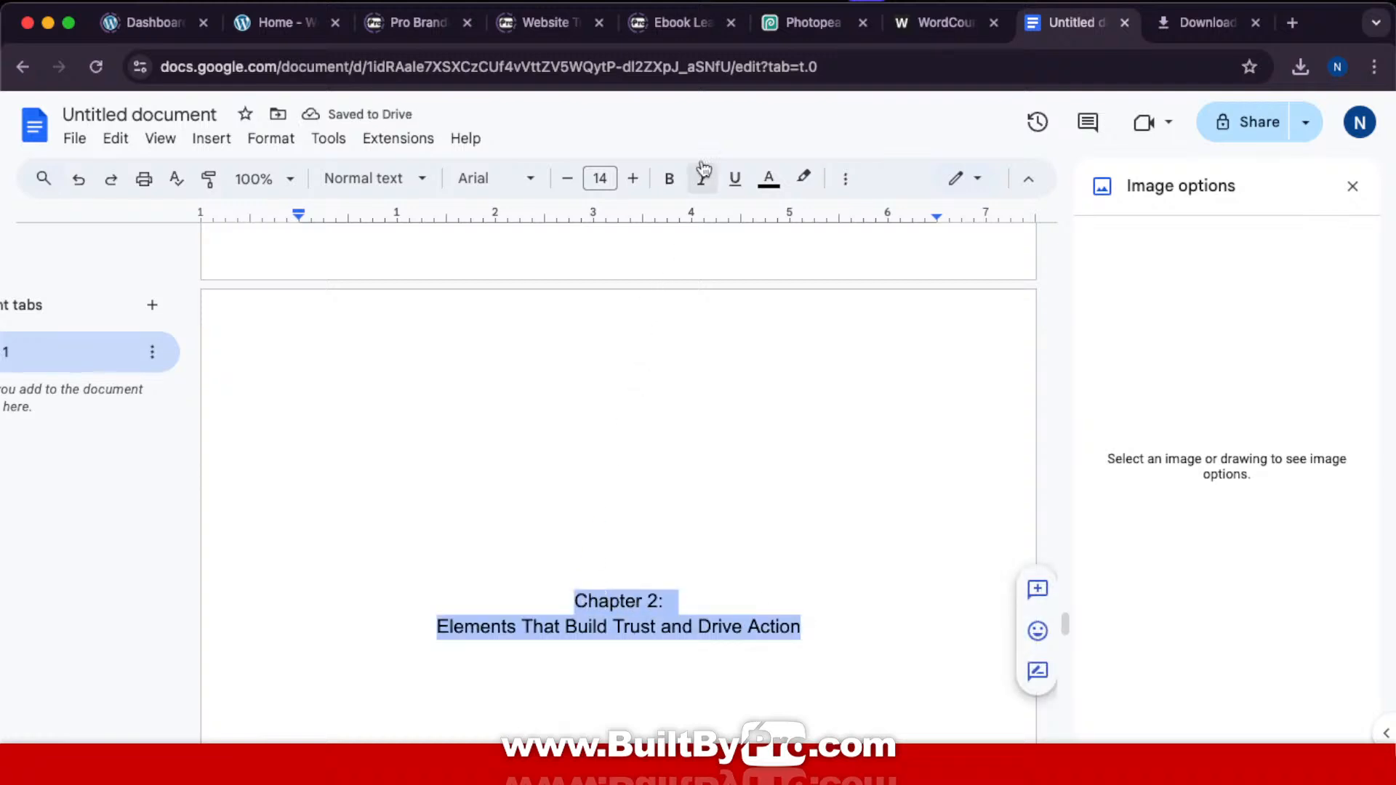
pyautogui.click(669, 189)
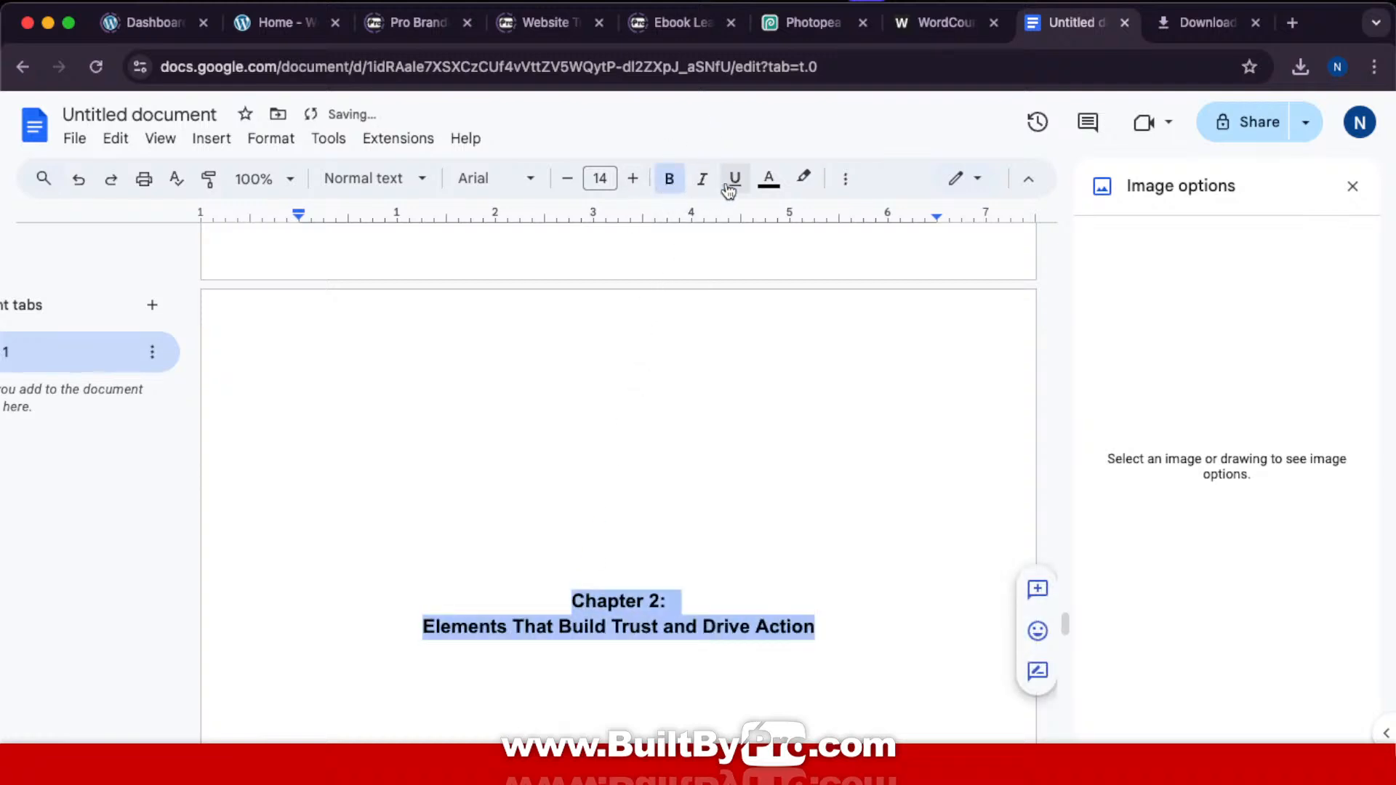
pyautogui.click(702, 178)
pyautogui.click(734, 179)
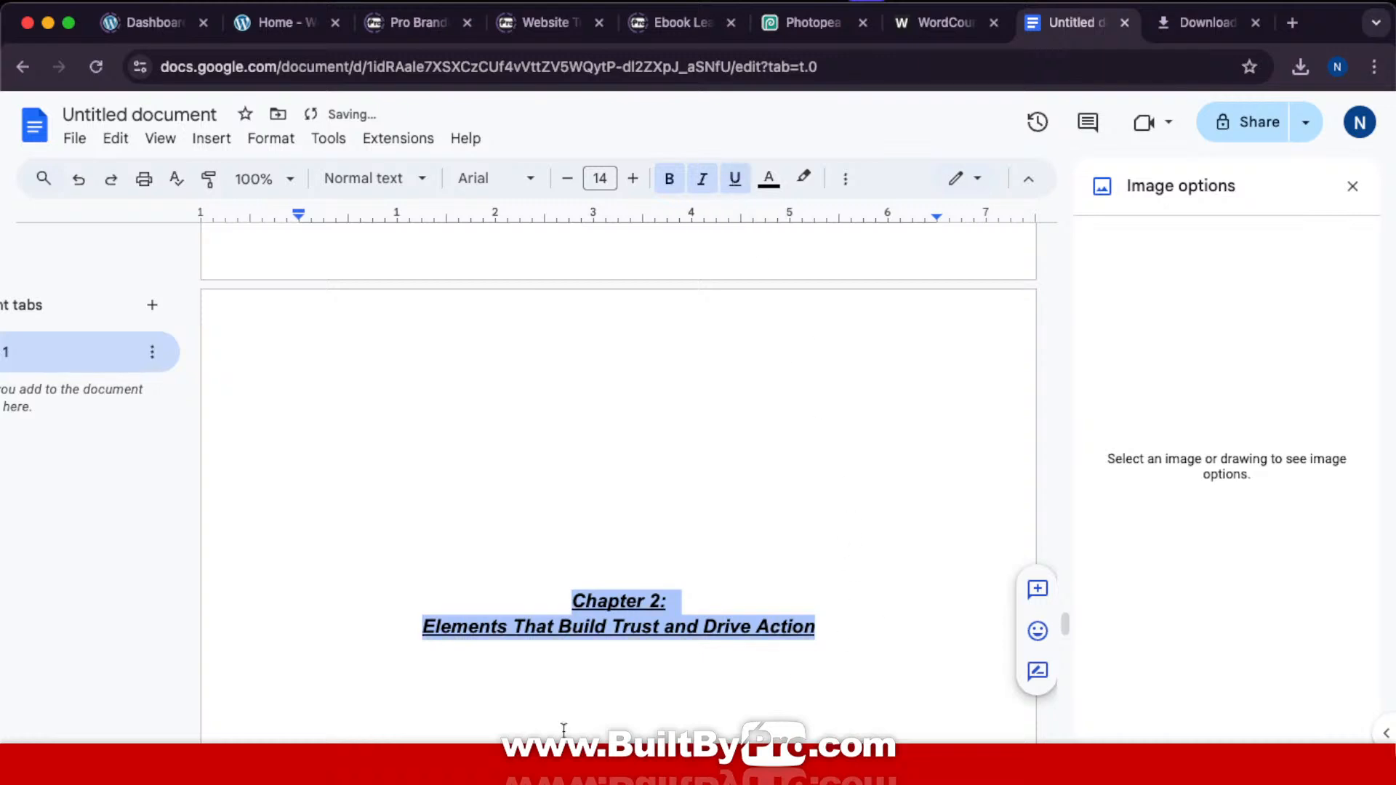
pyautogui.click(680, 657)
# Step: Set the Chapter 1 body, from "Understanding Your Audience's Needs" through "build trust and drive action.", to font size 11
pyautogui.scroll(10, 770, 495)
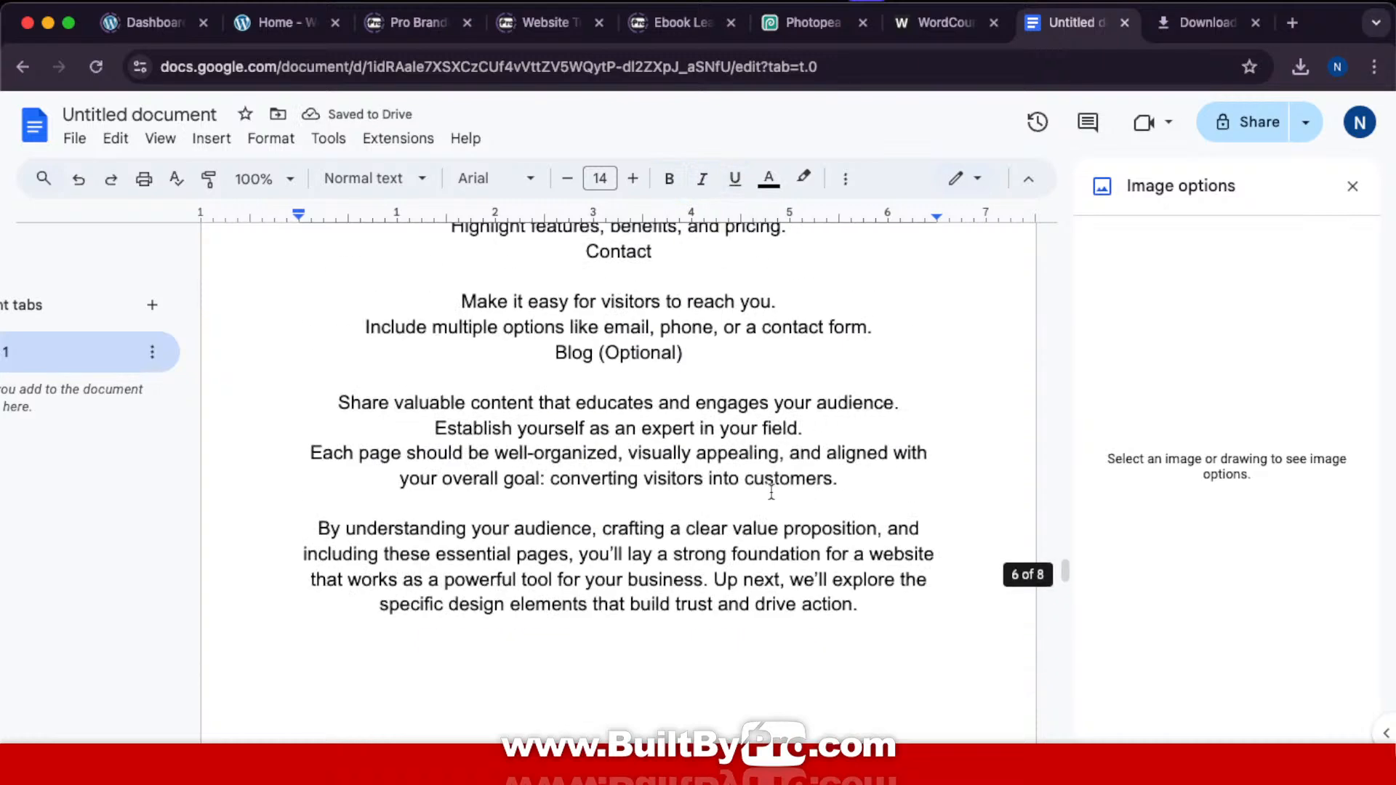
pyautogui.scroll(20, 866, 539)
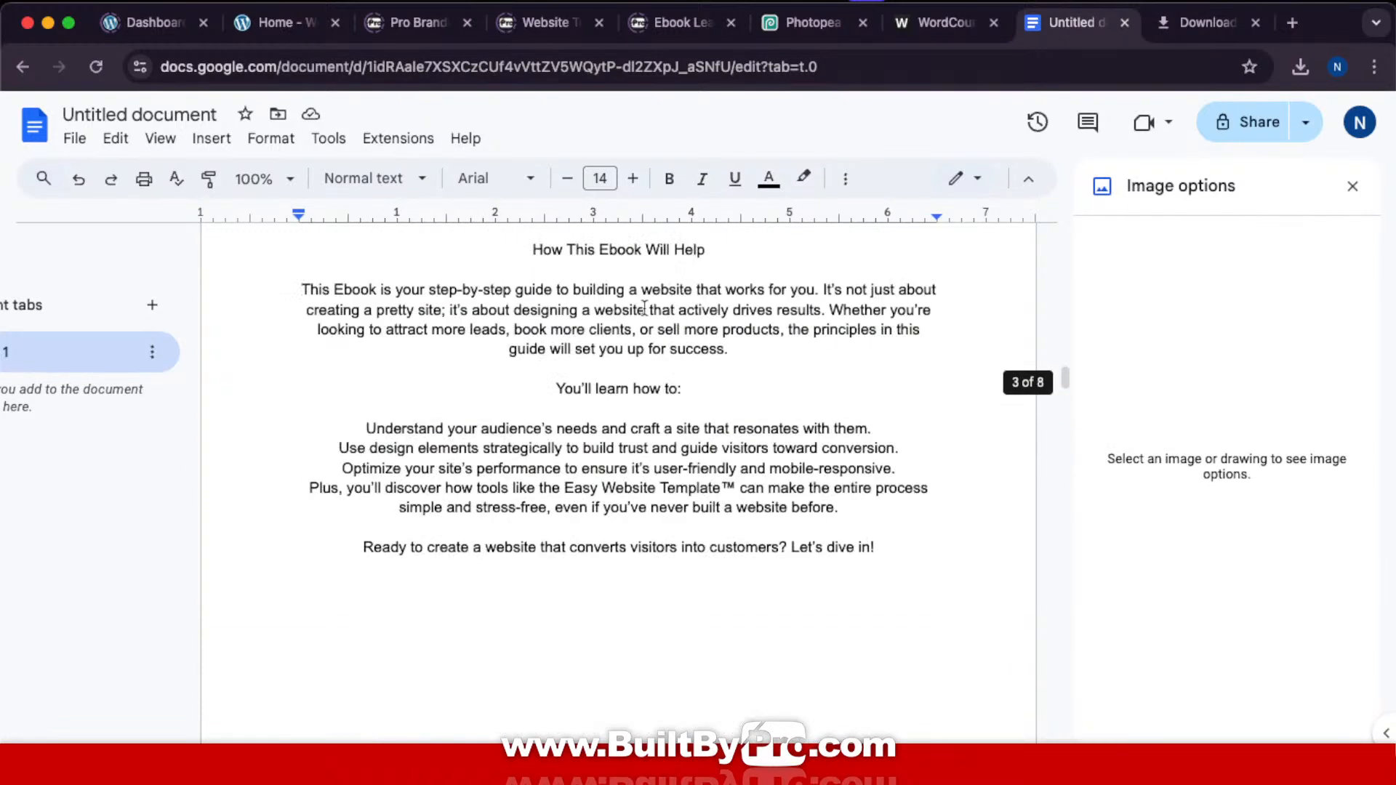
pyautogui.scroll(-10, 740, 456)
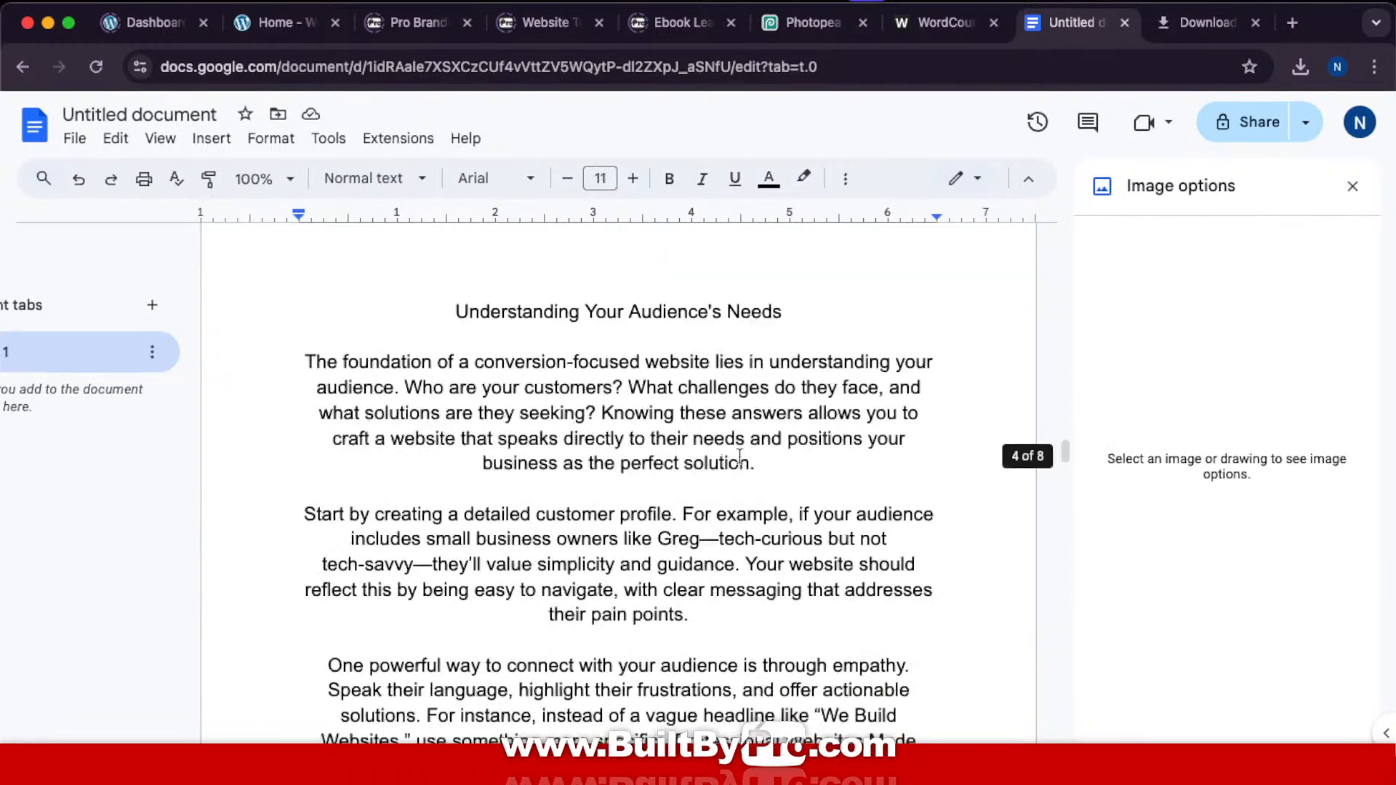
pyautogui.scroll(2, 459, 313)
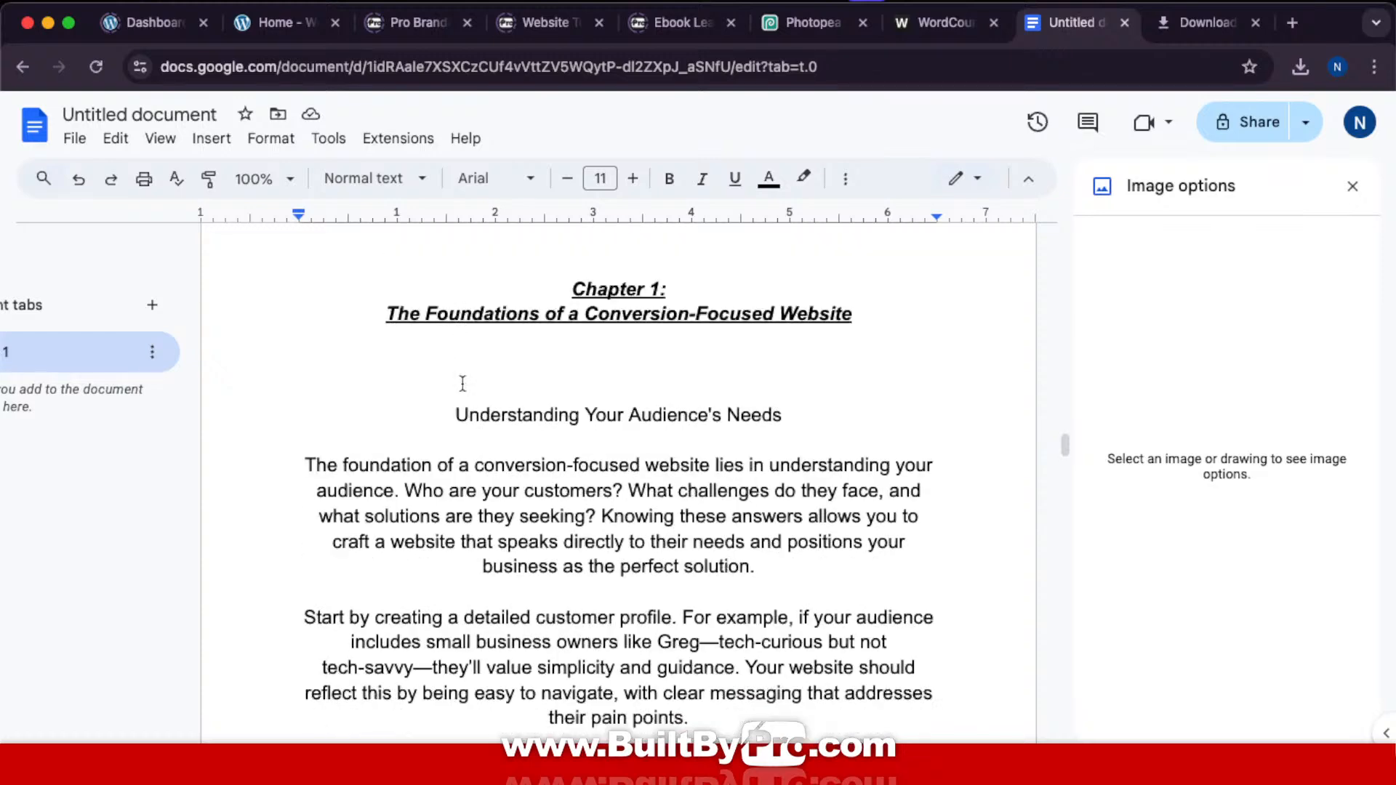
pyautogui.moveTo(452, 411); pyautogui.dragTo(623, 680)
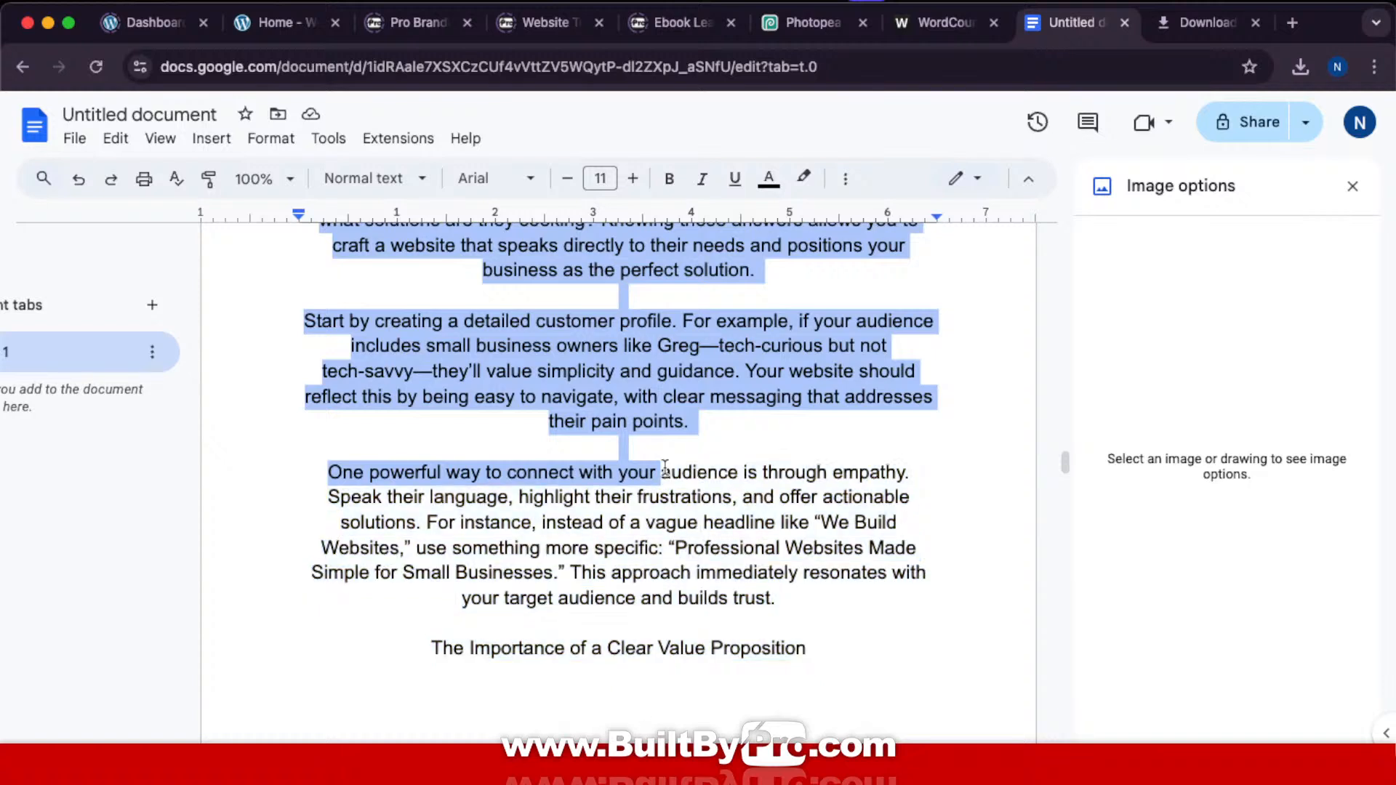
pyautogui.moveTo(836, 719); pyautogui.dragTo(759, 726)
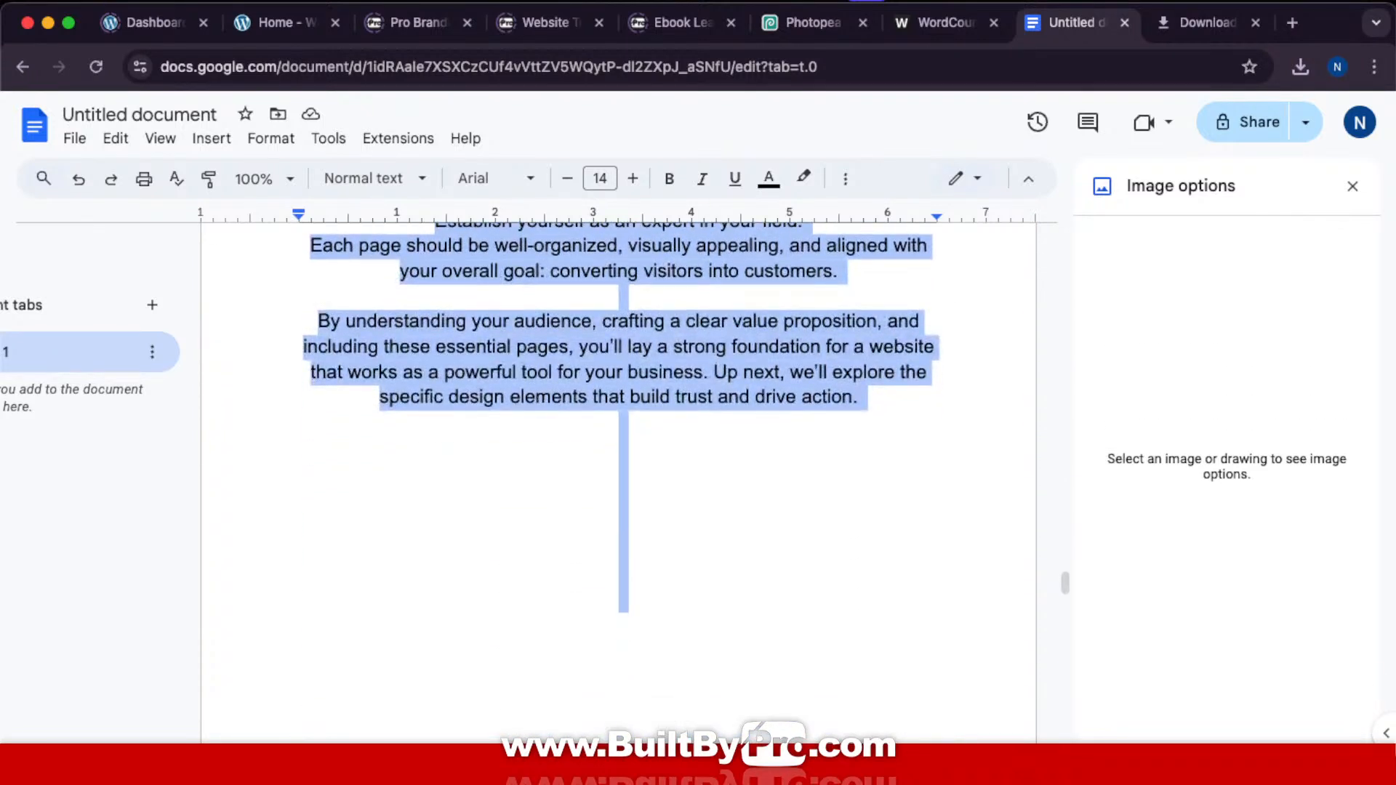
pyautogui.hotkey('shift', 'Up')
pyautogui.hotkey('shift', 'Up')
pyautogui.hotkey('shift', 'Up')
pyautogui.hotkey('shift', 'Up')
pyautogui.hotkey('shift', 'Up')
pyautogui.hotkey('shift', 'Up')
pyautogui.hotkey('shift', 'Up')
pyautogui.hotkey('shift', 'Up')
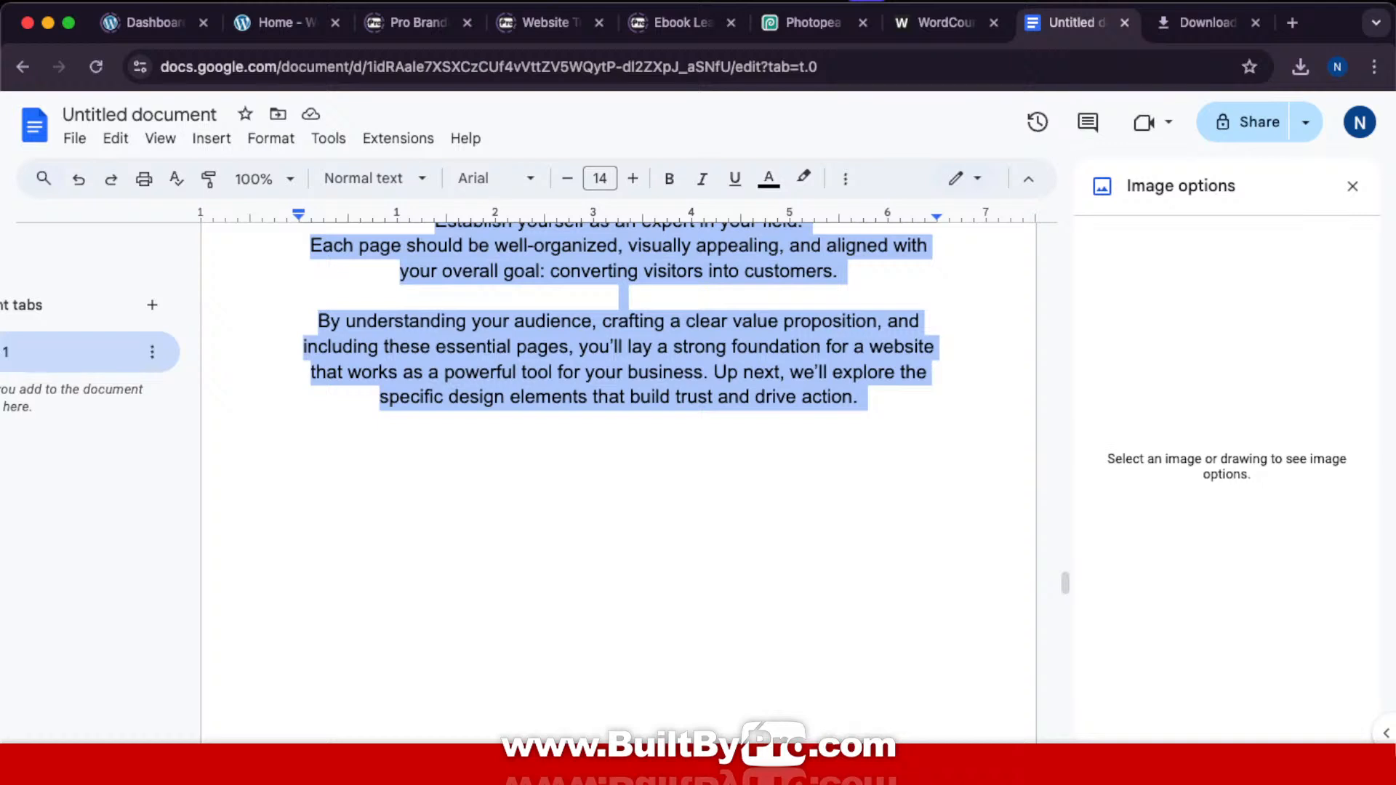
pyautogui.click(568, 180)
pyautogui.click(568, 180)
pyautogui.click(568, 180)
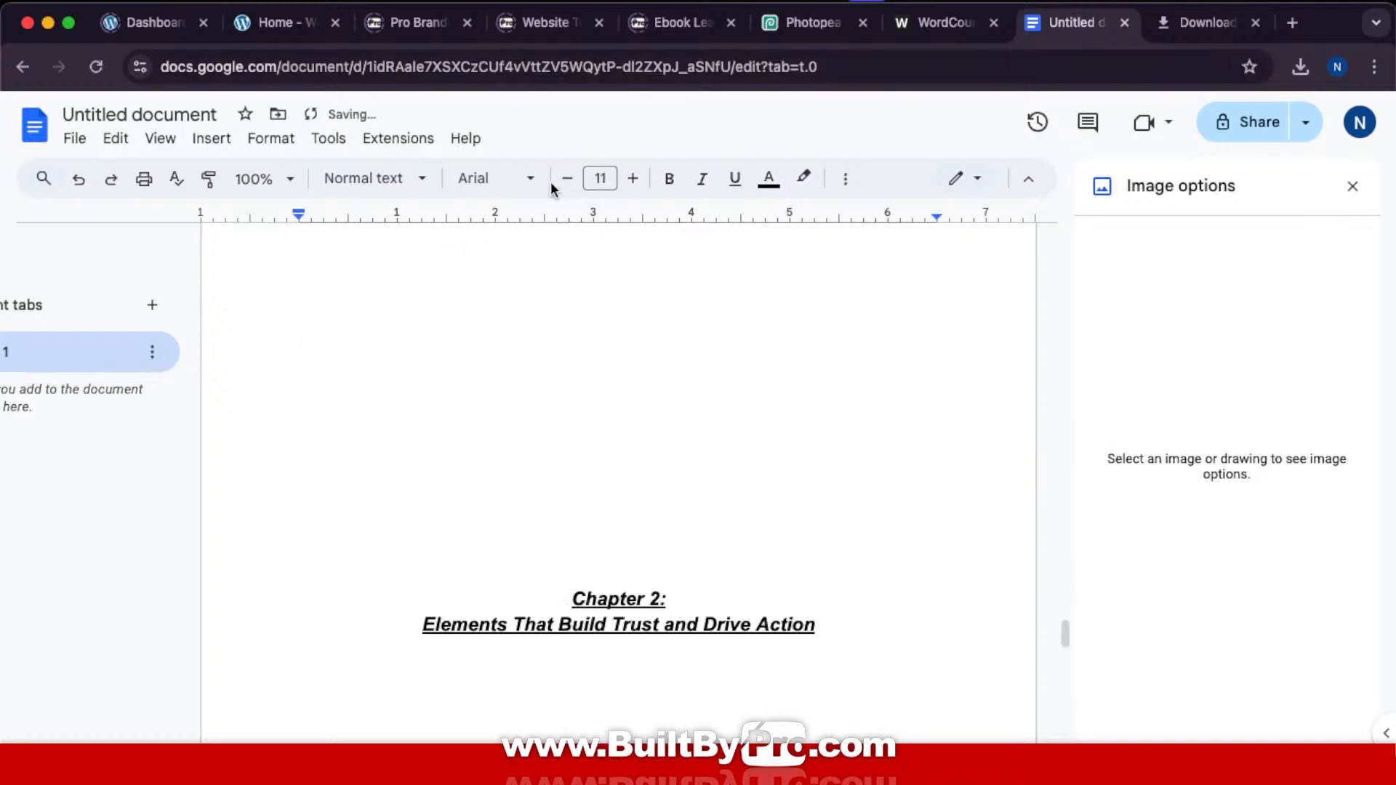
# Step: Justify the selected Chapter 1 body text
pyautogui.click(270, 140)
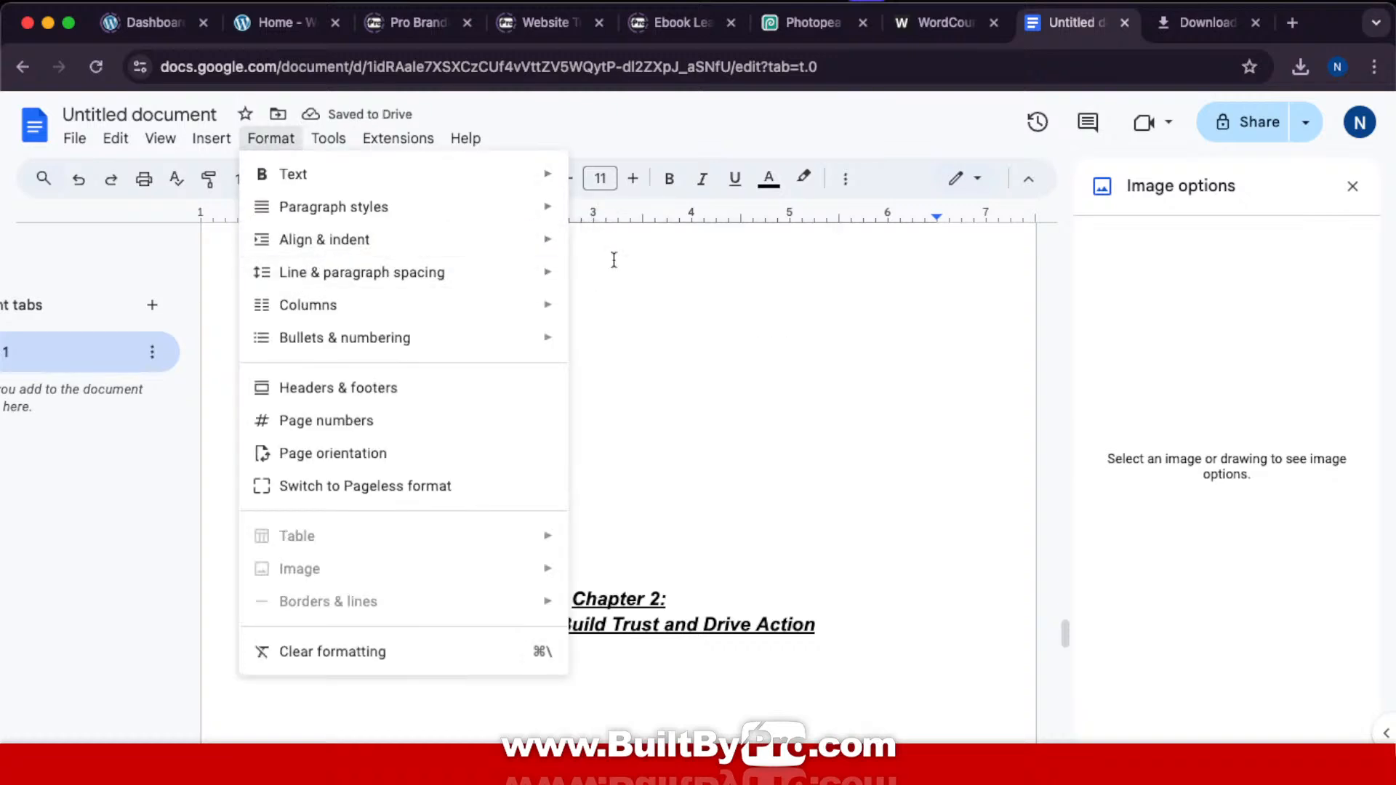
pyautogui.moveTo(486, 214)
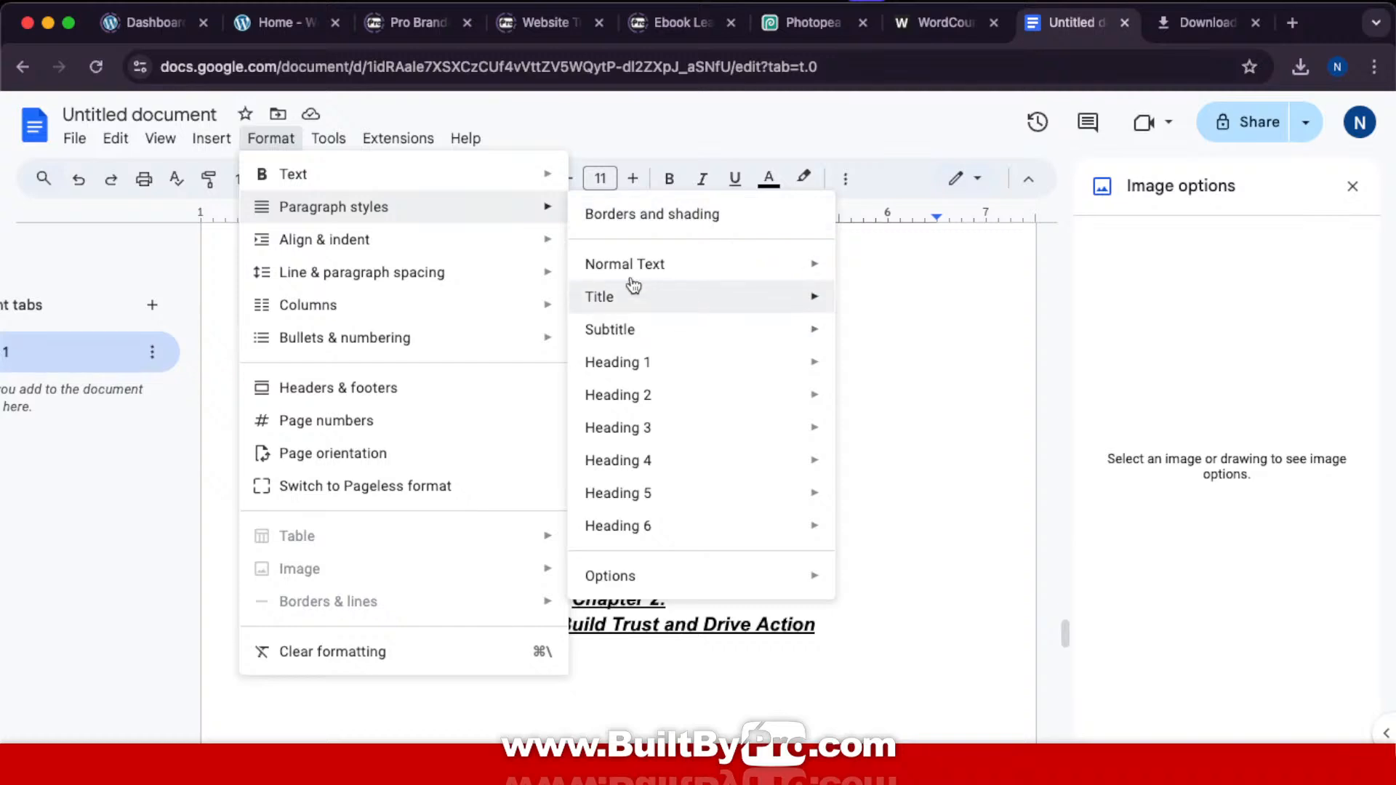
pyautogui.moveTo(499, 243)
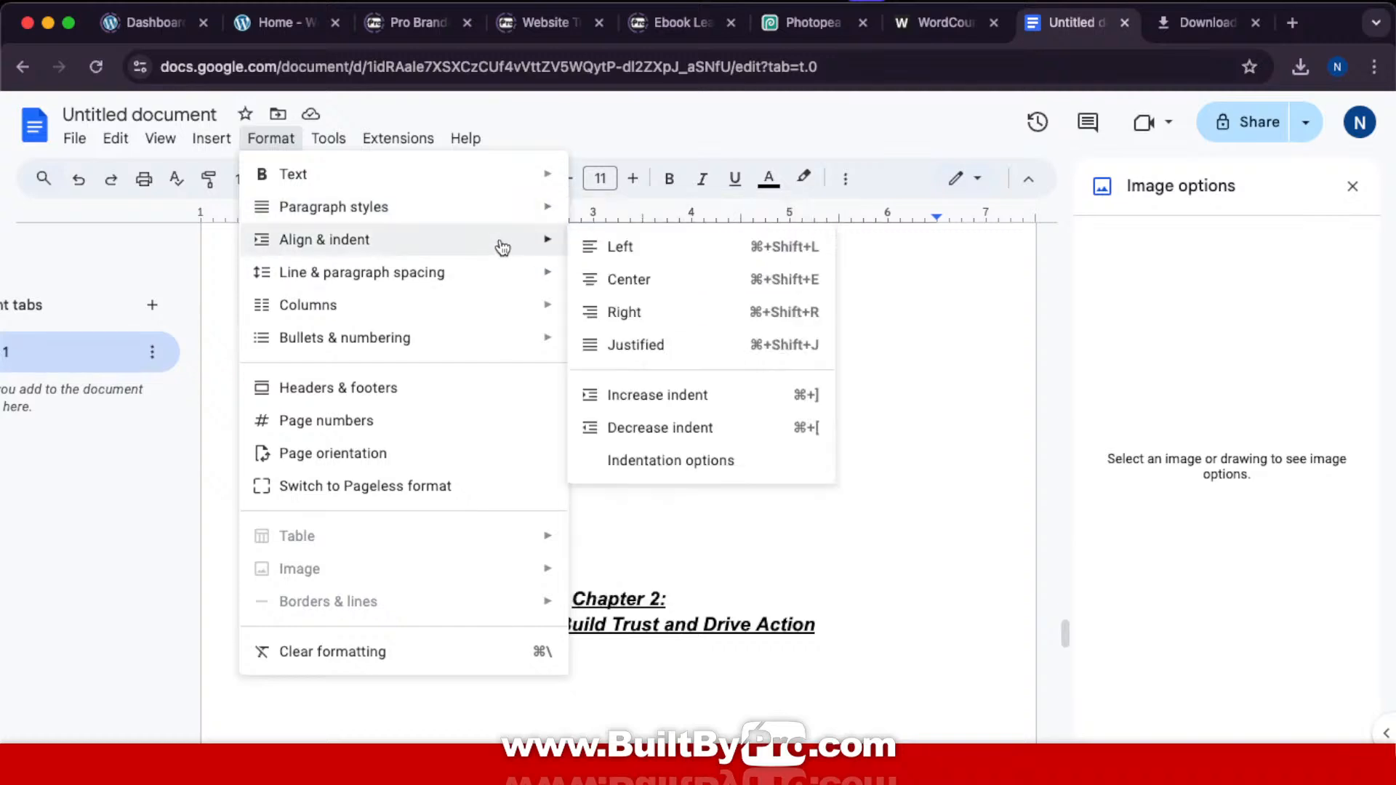
pyautogui.click(636, 345)
pyautogui.scroll(15, 769, 374)
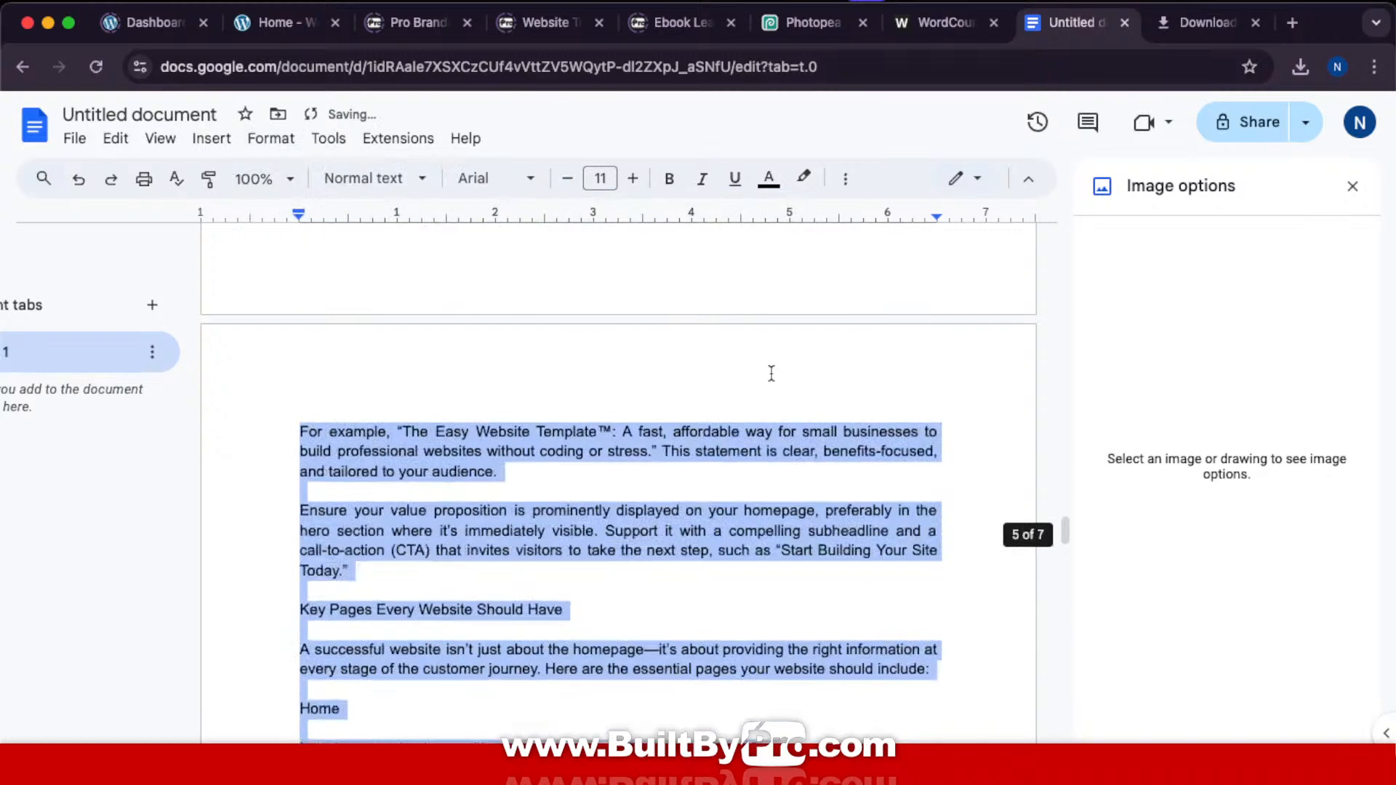
pyautogui.scroll(20, 772, 374)
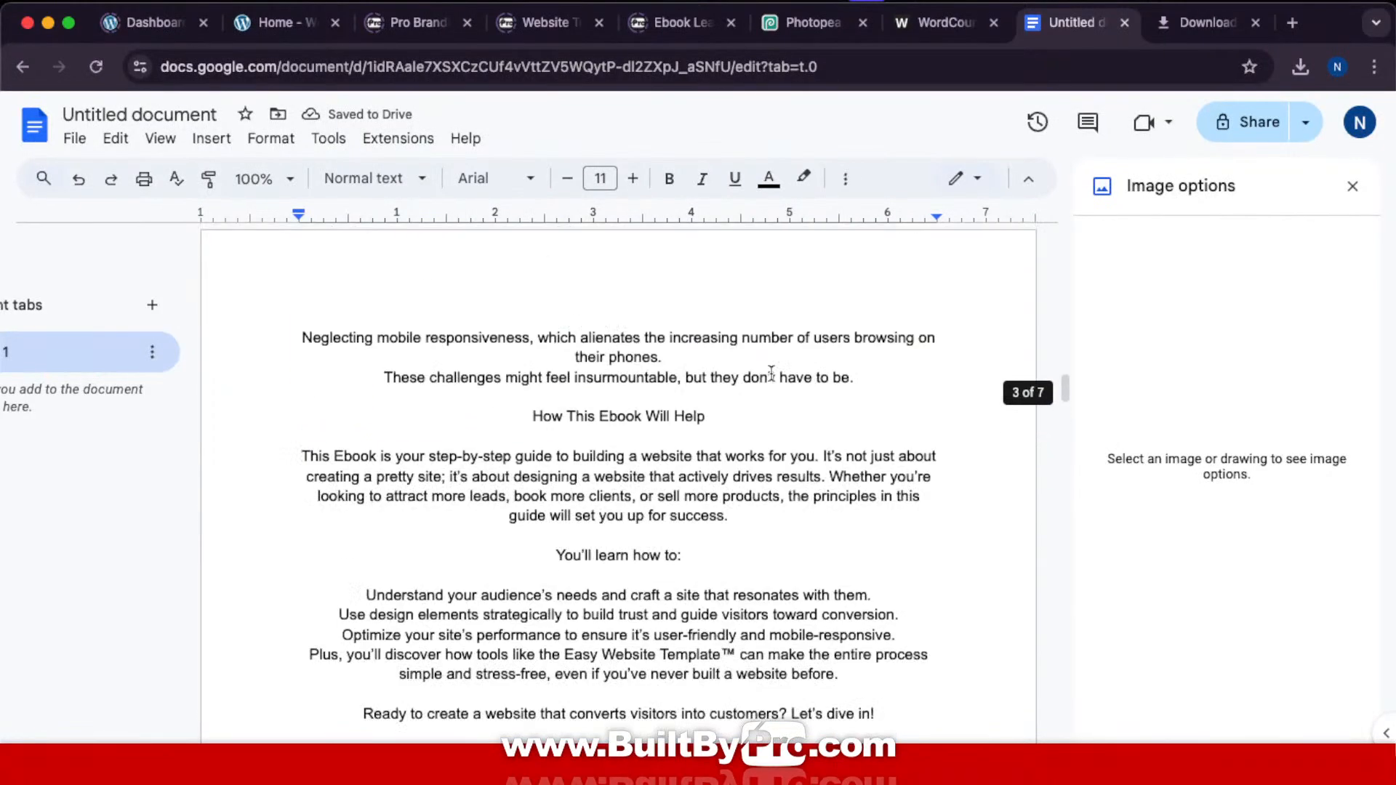
pyautogui.scroll(-5, 729, 399)
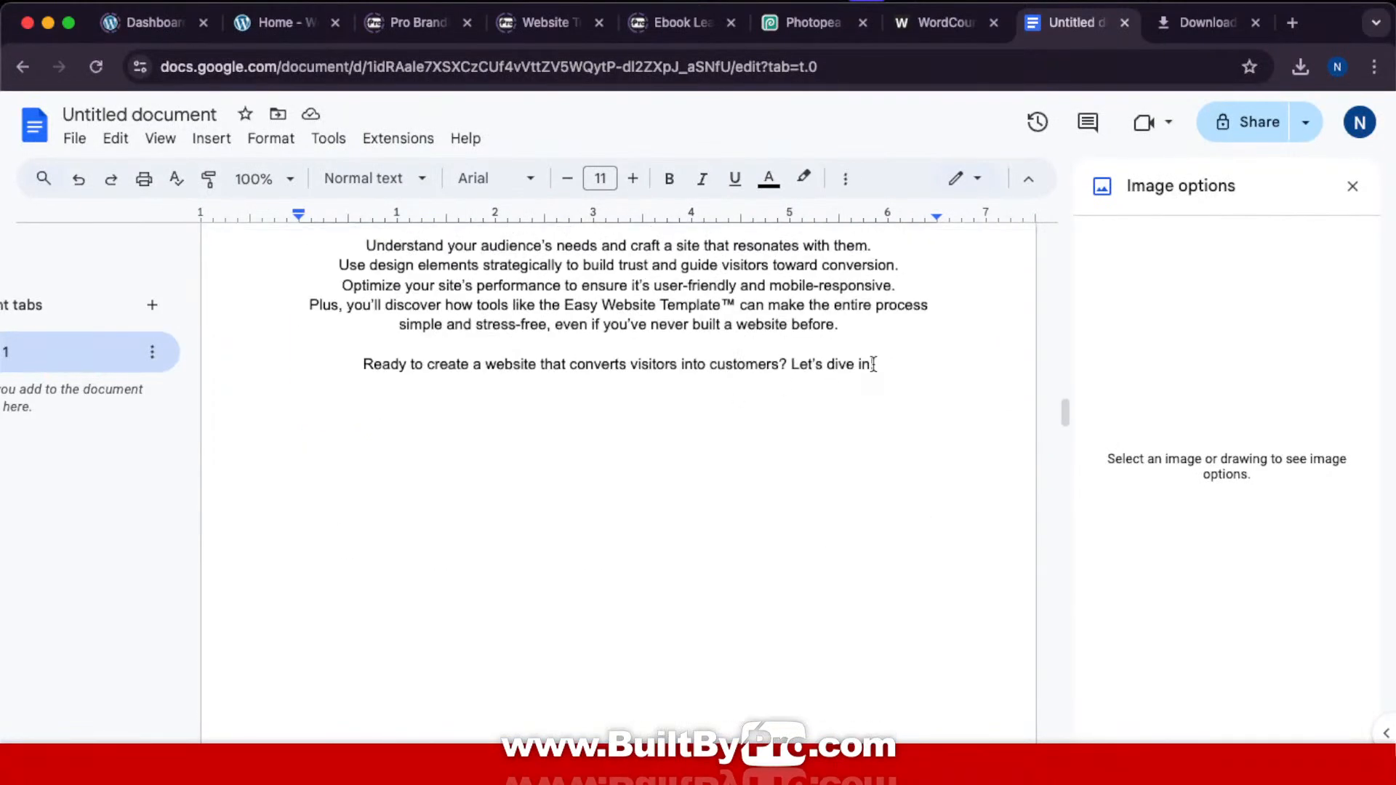
pyautogui.moveTo(873, 364); pyautogui.dragTo(669, 307)
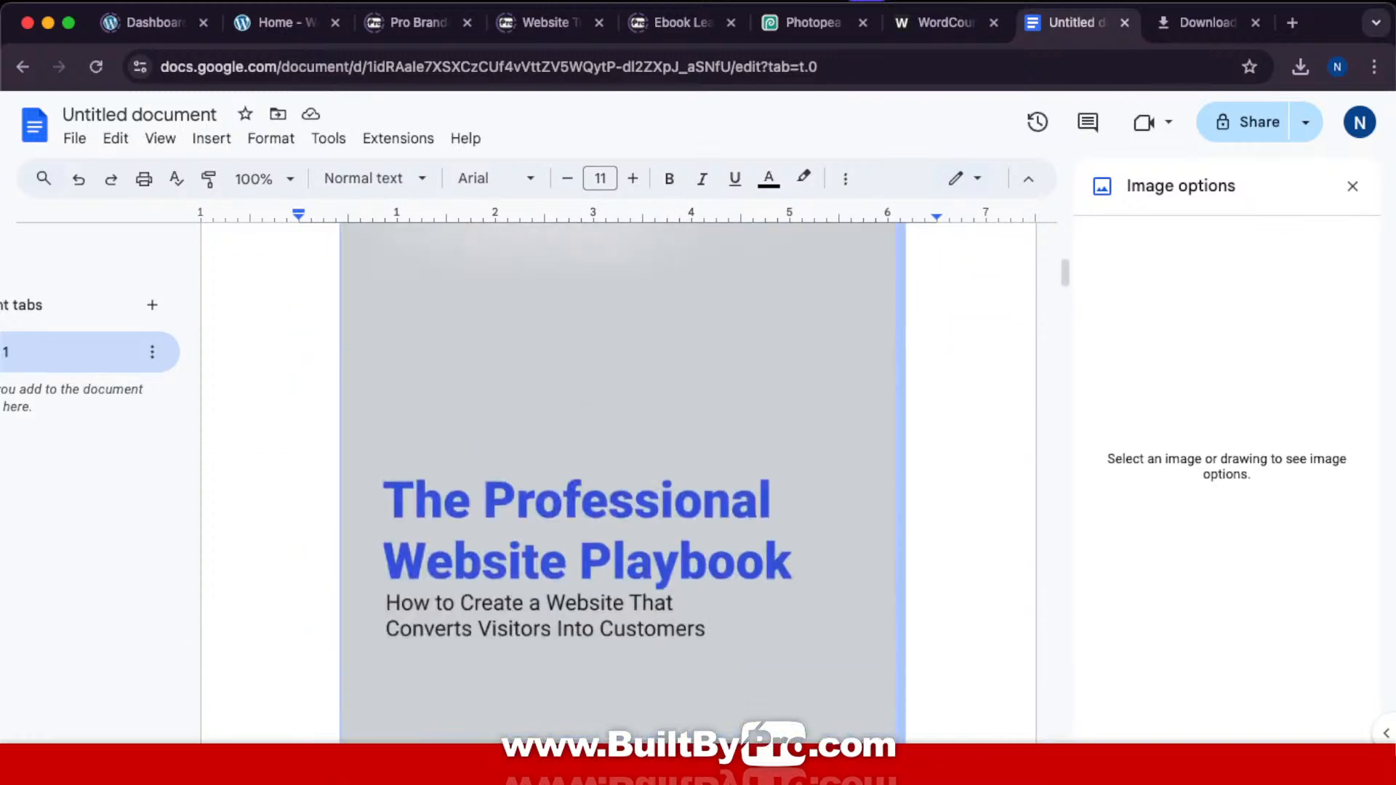
pyautogui.press('super+Down')
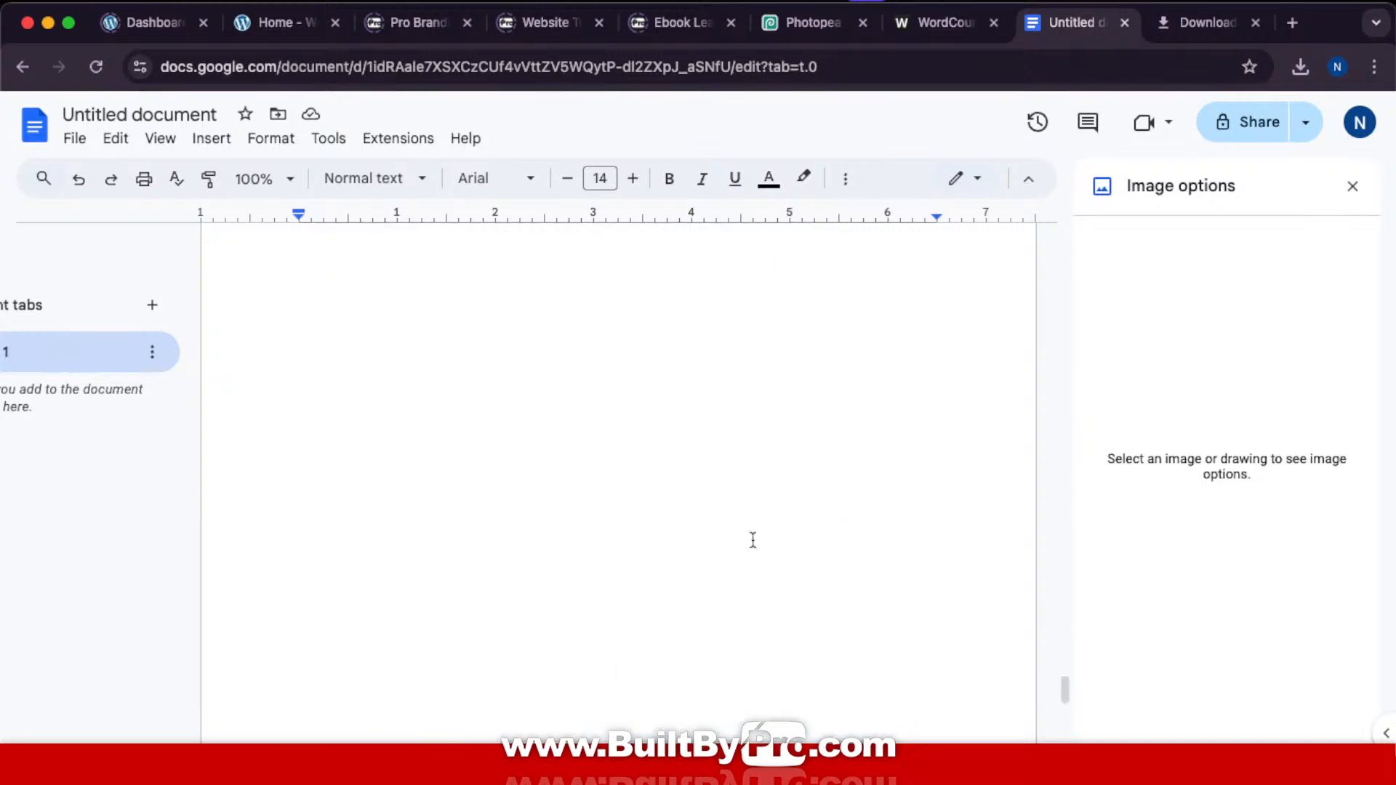
pyautogui.scroll(20, 753, 539)
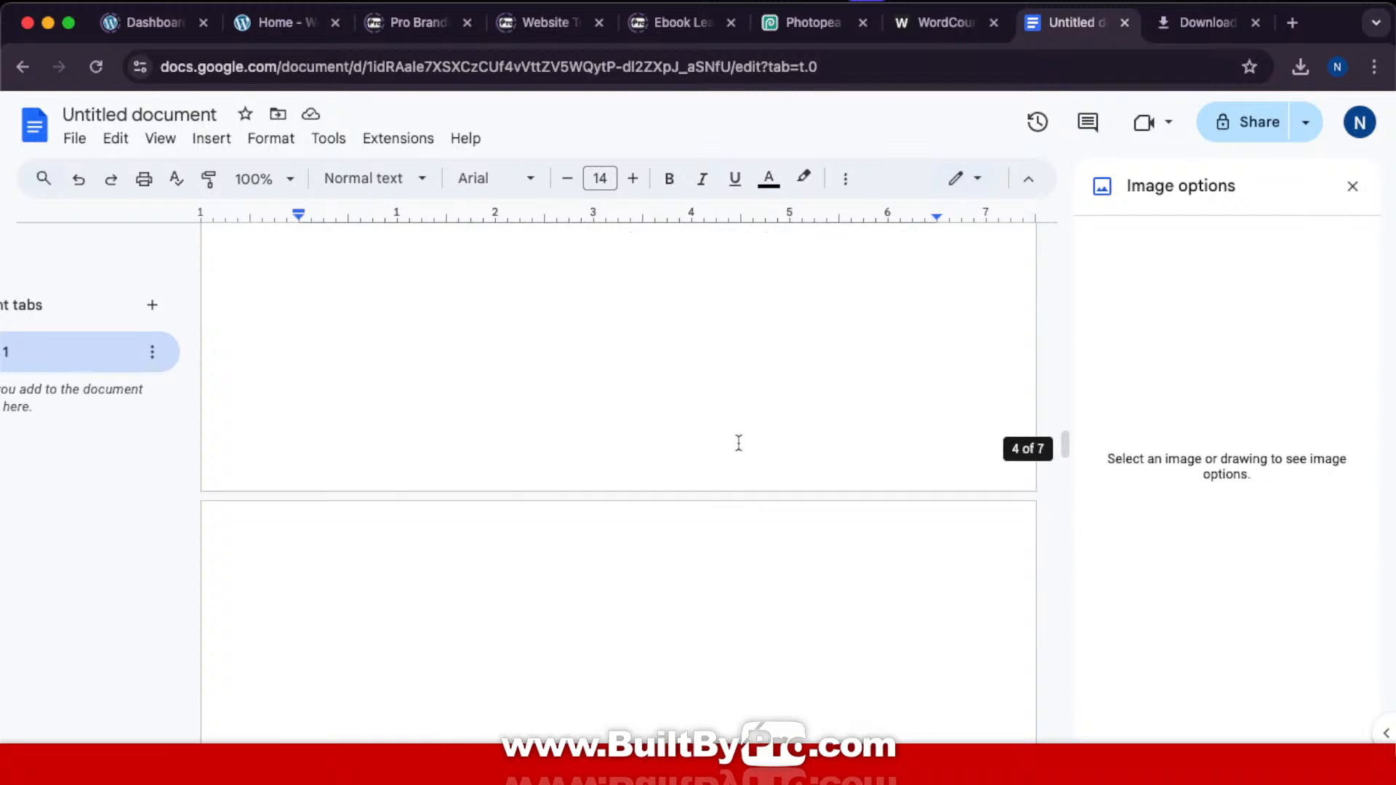
pyautogui.scroll(15, 739, 443)
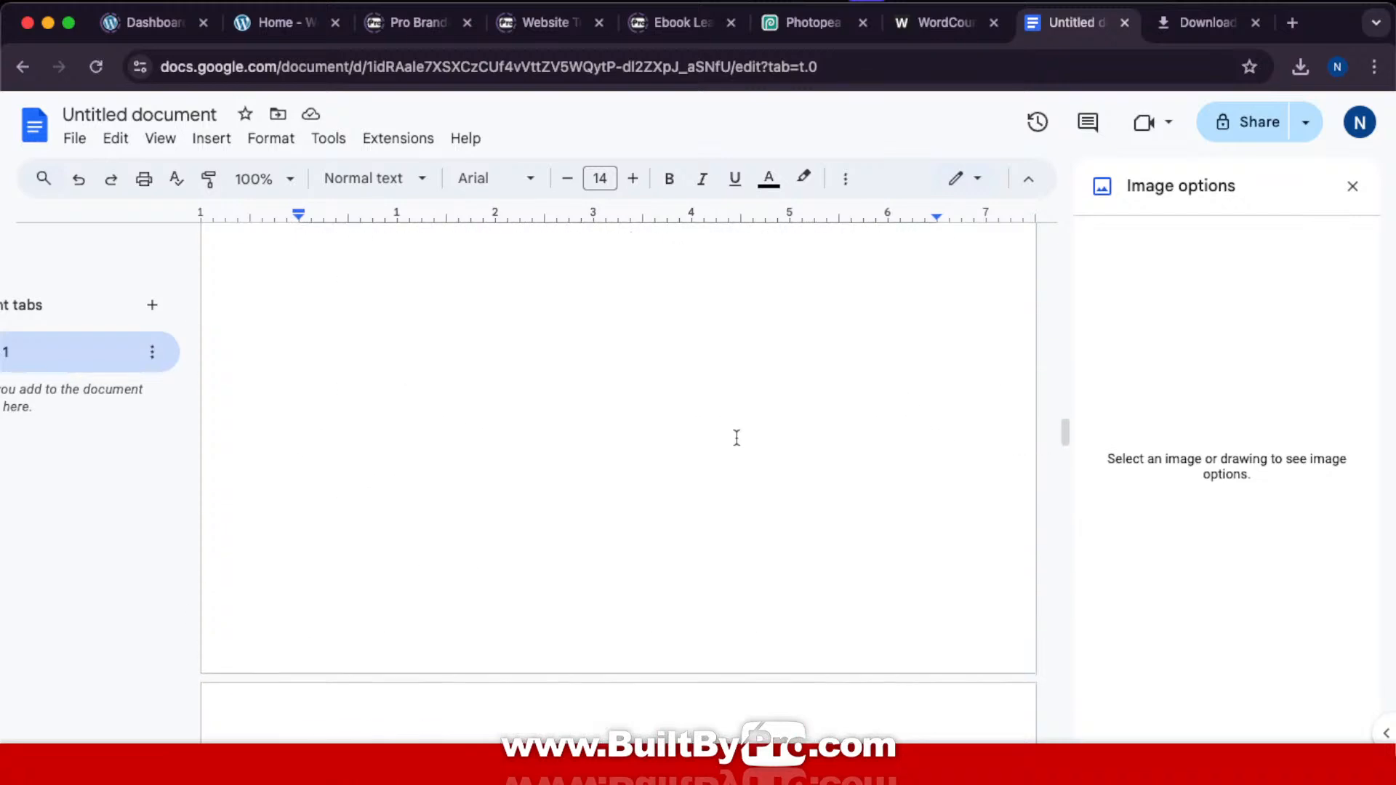
pyautogui.scroll(5, 737, 438)
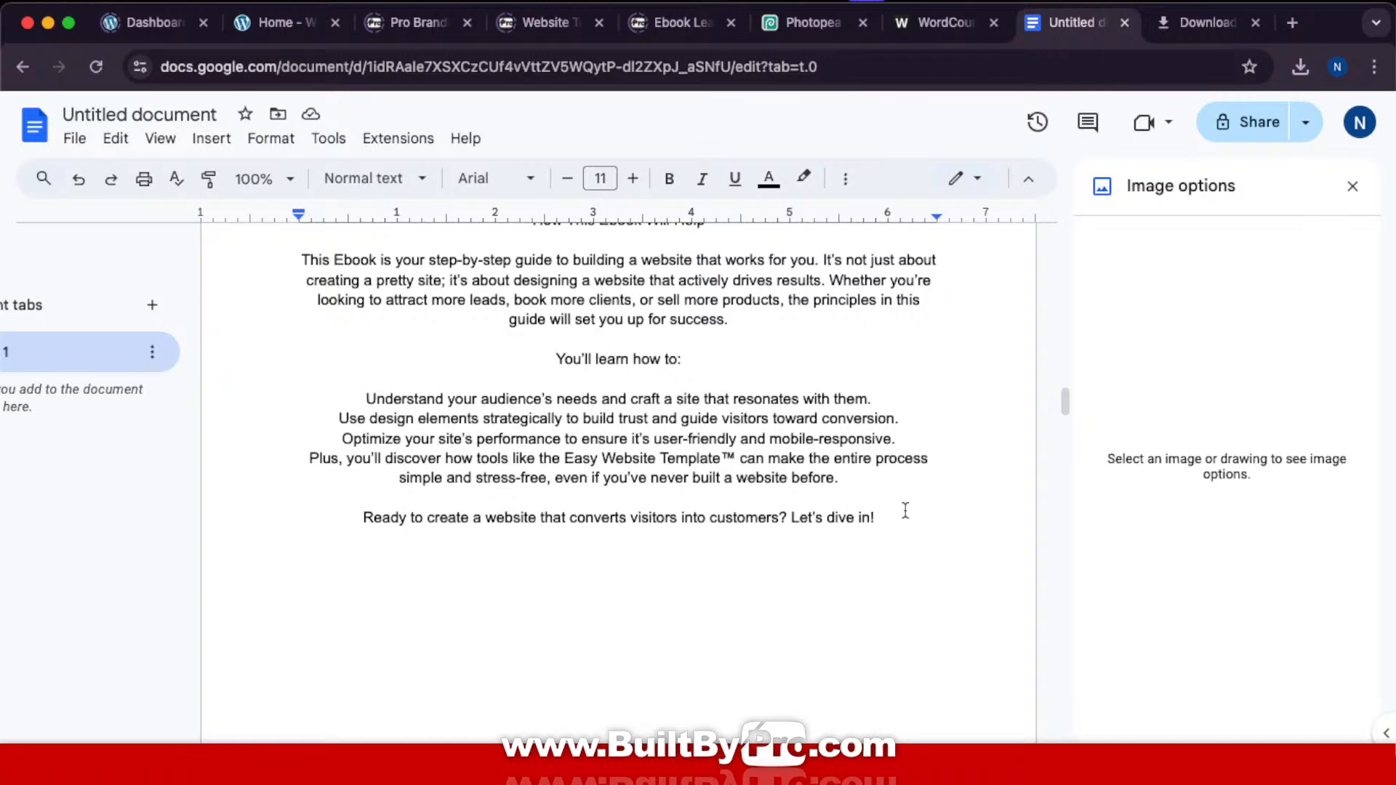
# Step: Justify the Introduction body text, from "Why Your Website Matters for Business Success" through "Let's dive in!"
pyautogui.moveTo(905, 511); pyautogui.dragTo(873, 416)
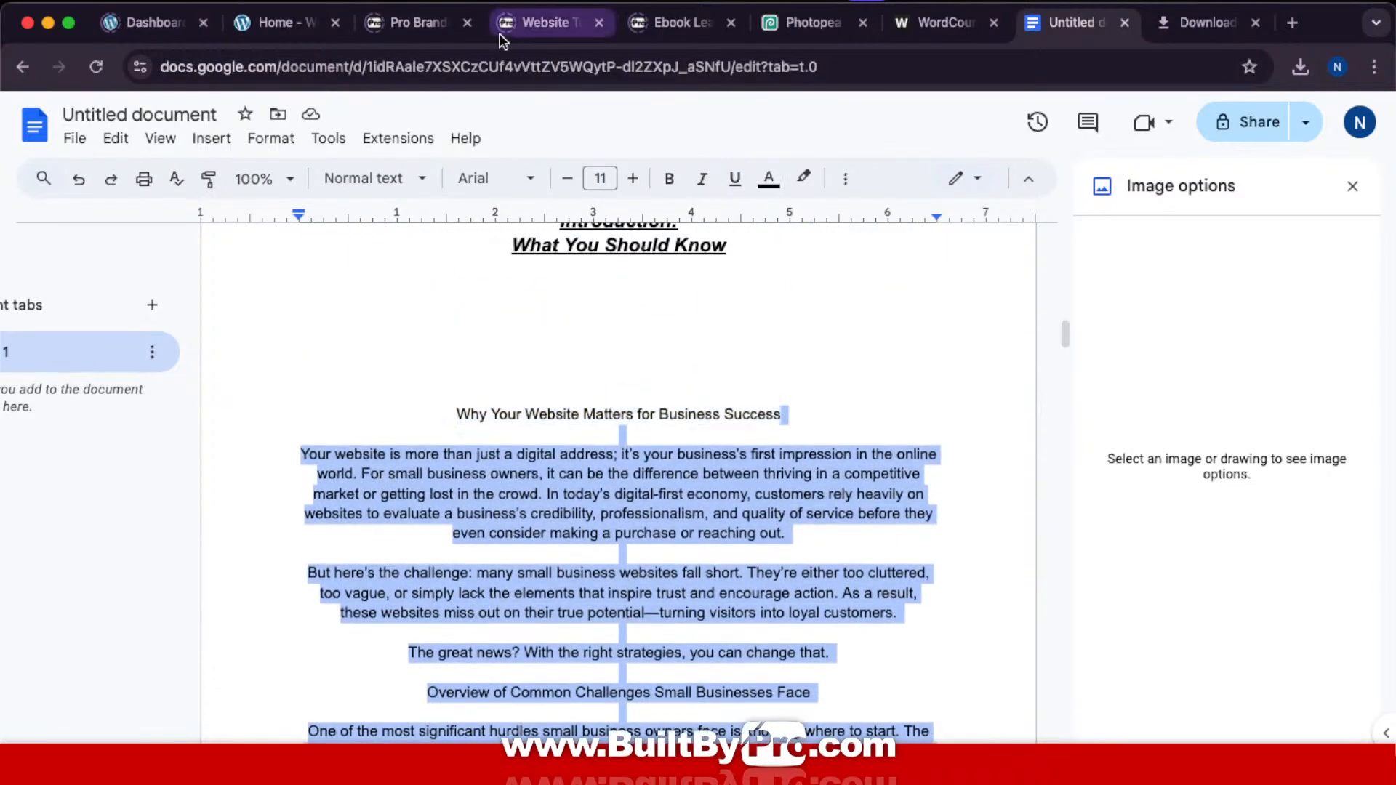
pyautogui.hotkey('shift', 'Up')
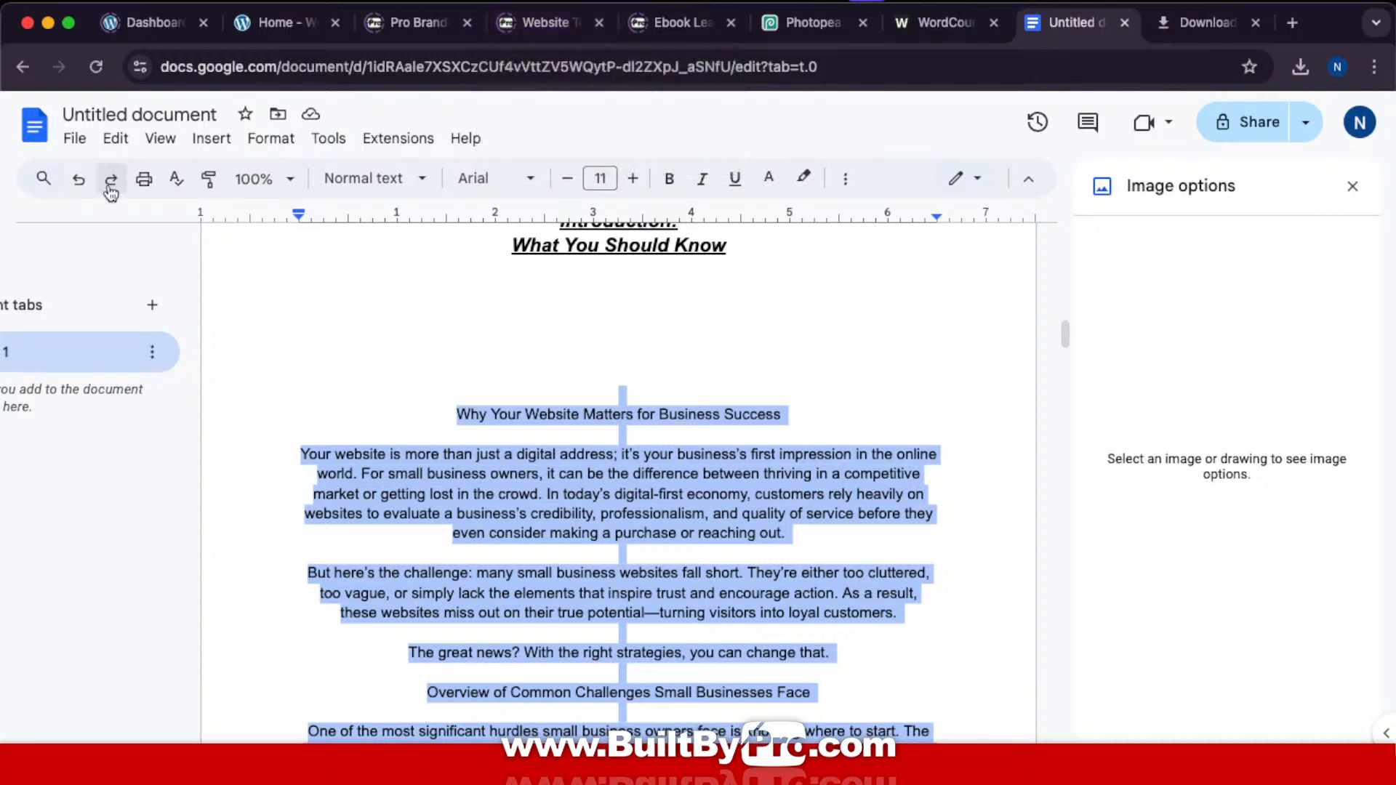
pyautogui.click(263, 141)
pyautogui.moveTo(352, 239)
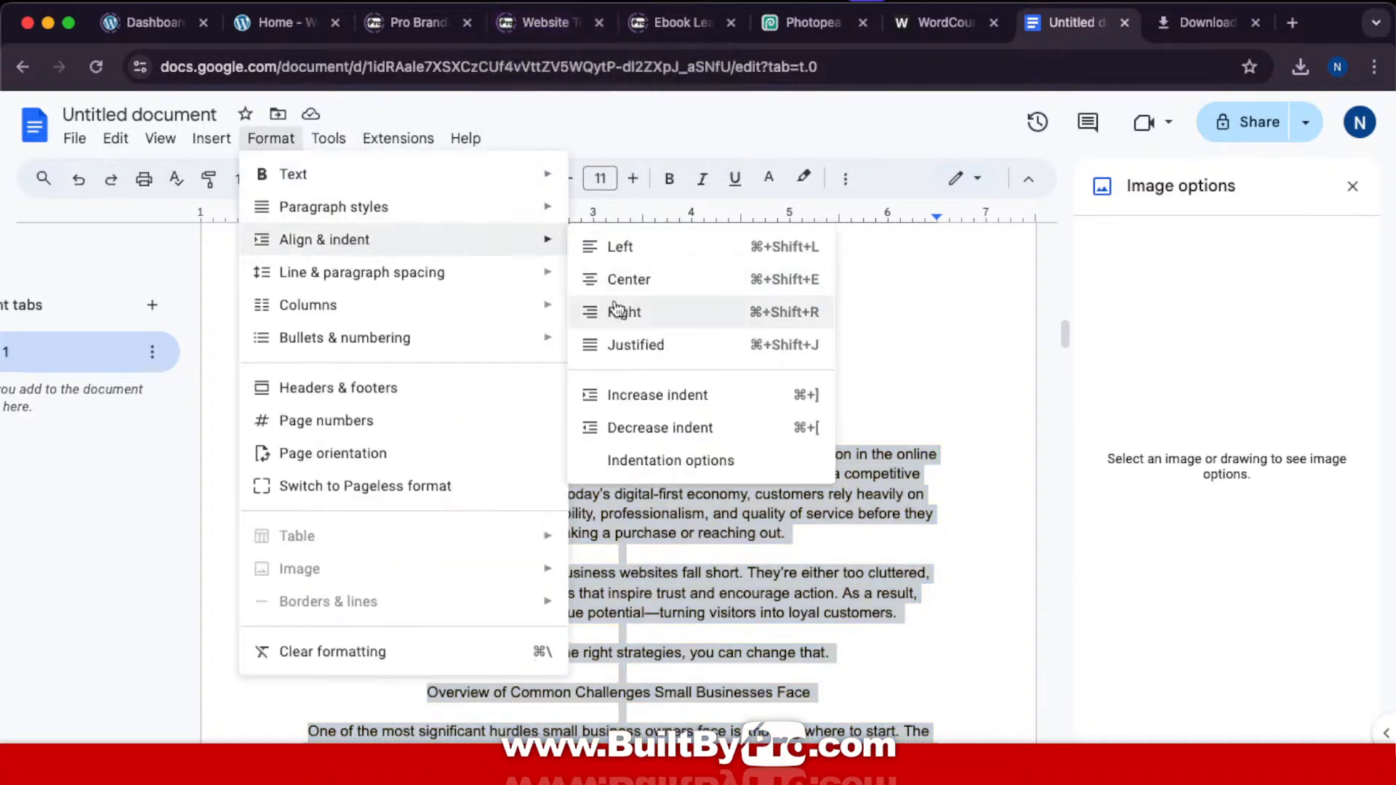
pyautogui.click(618, 344)
pyautogui.click(696, 460)
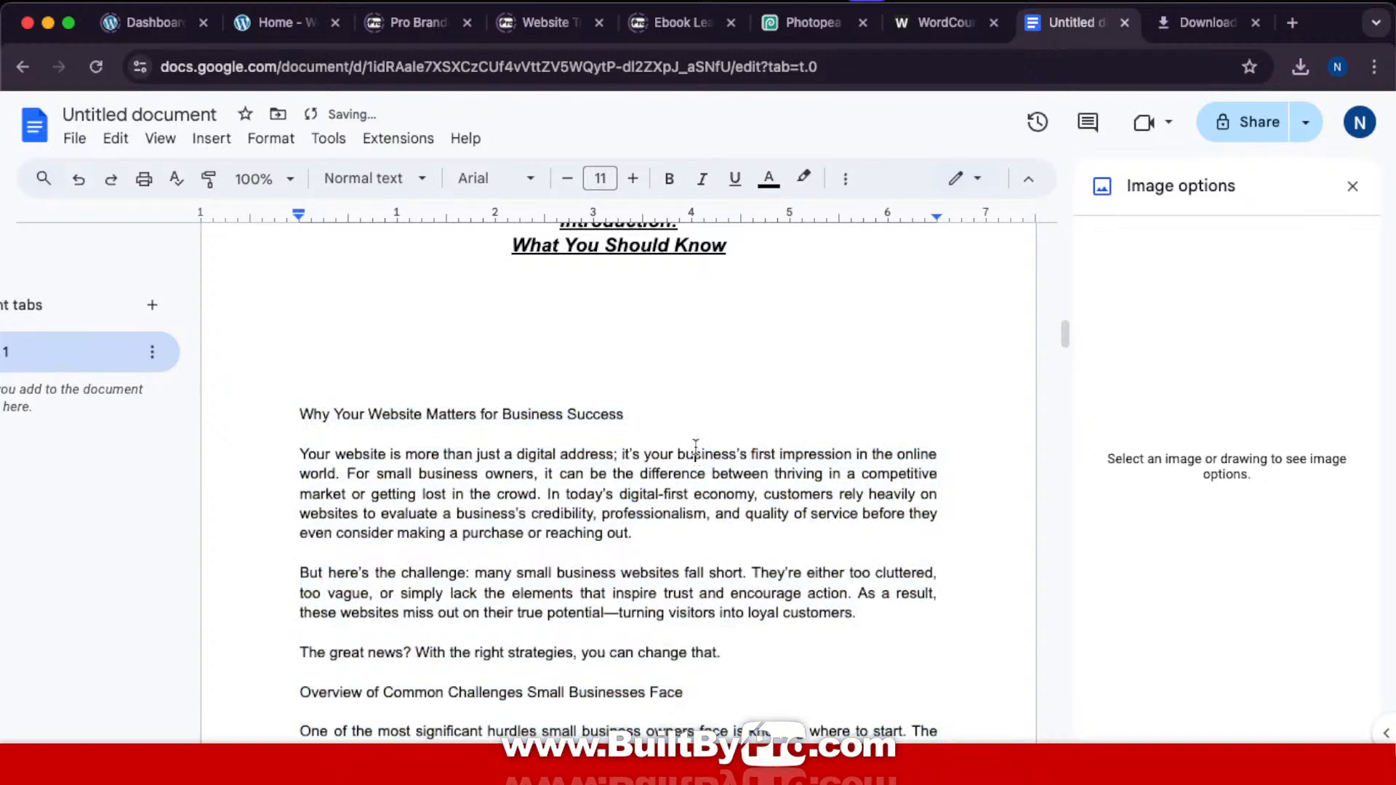
# Step: Delete the blank lines above the Chapter 2 heading to pull it up to the end of the Chapter 1 text
pyautogui.scroll(-15, 696, 454)
pyautogui.scroll(-20, 696, 446)
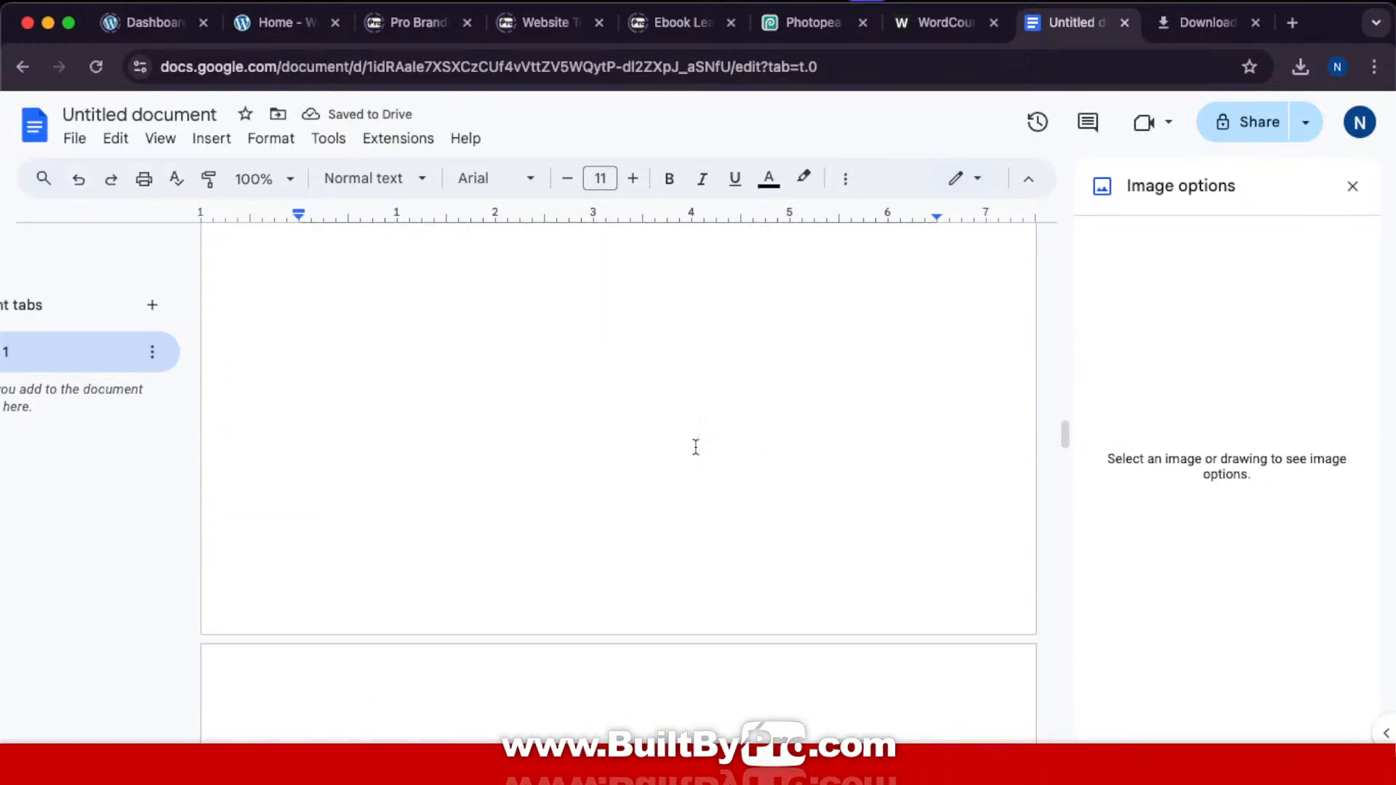
pyautogui.scroll(-20, 696, 446)
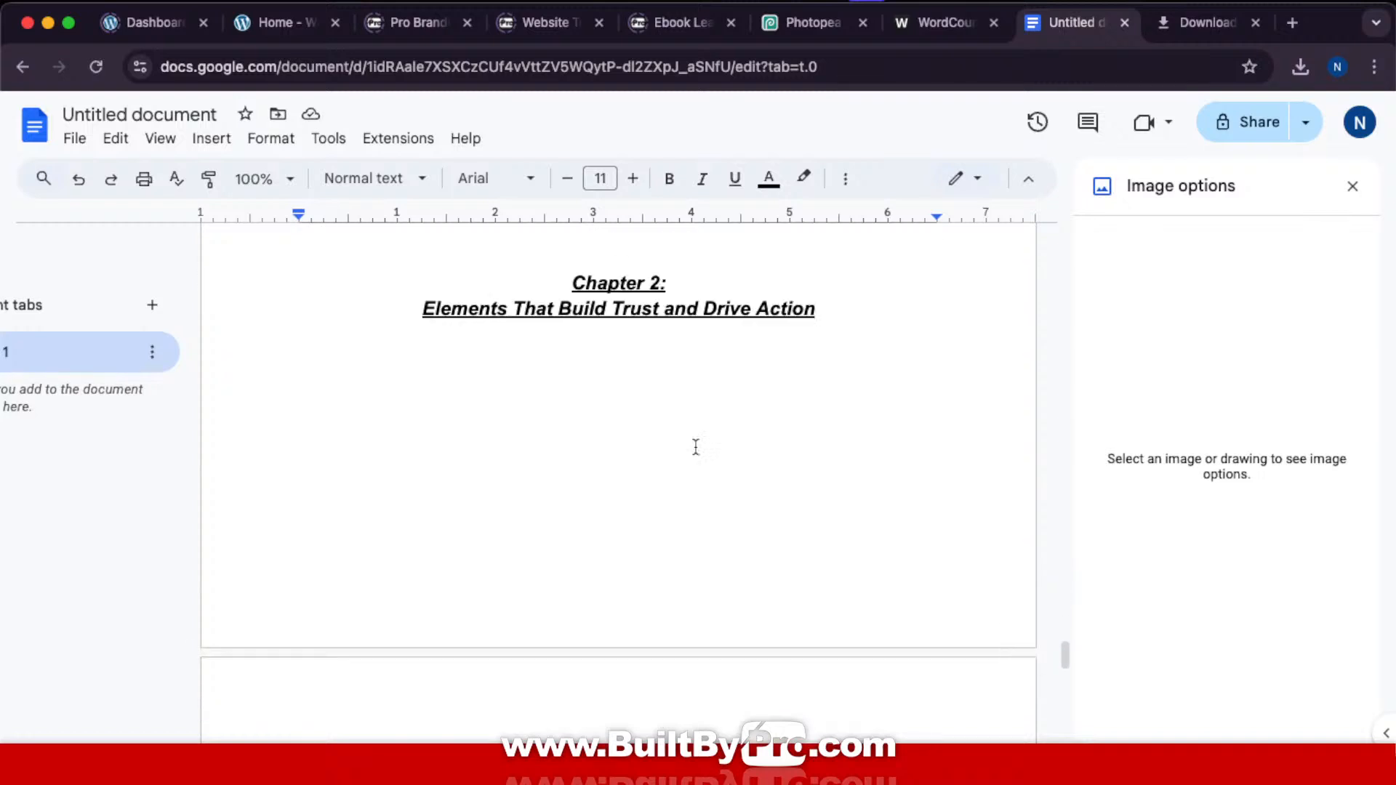
pyautogui.click(554, 282)
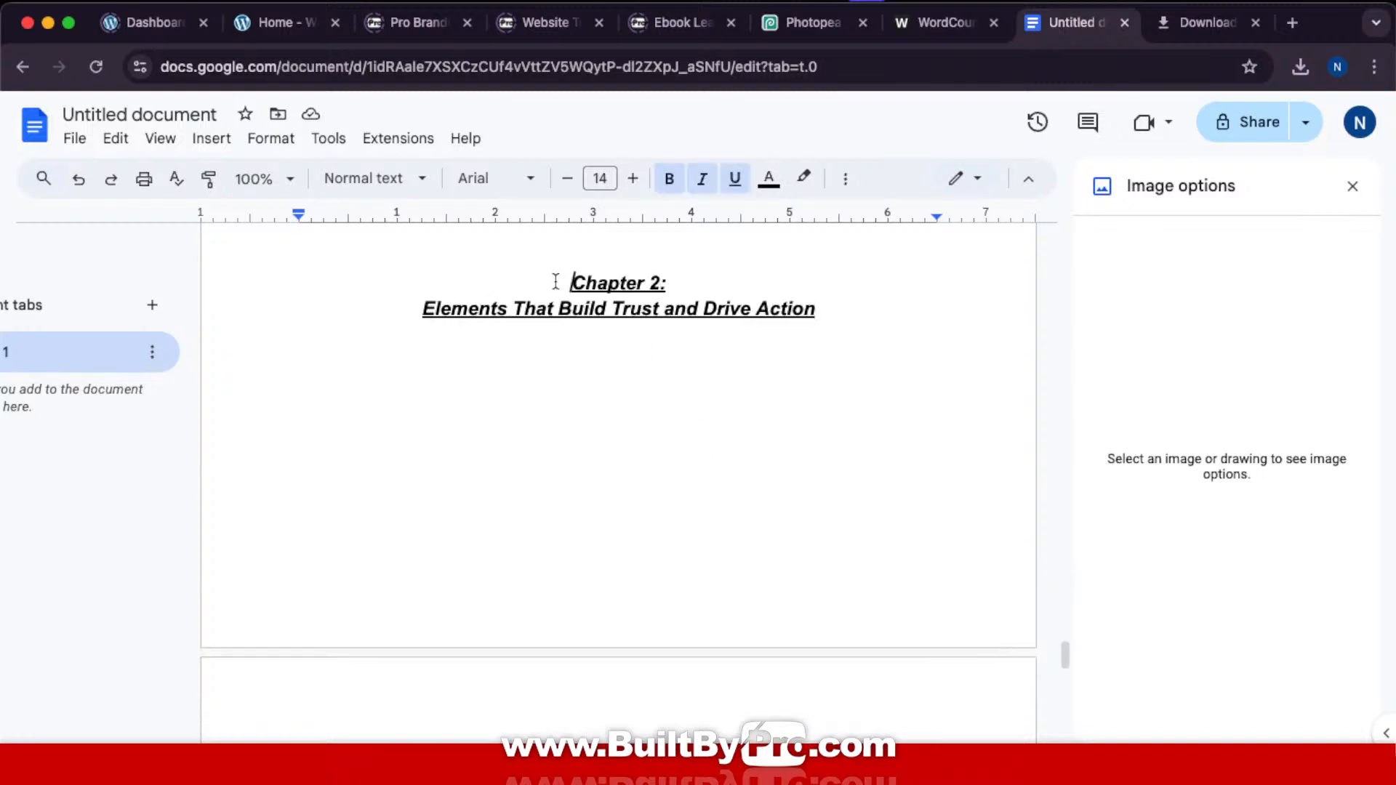
pyautogui.scroll(10, 558, 283)
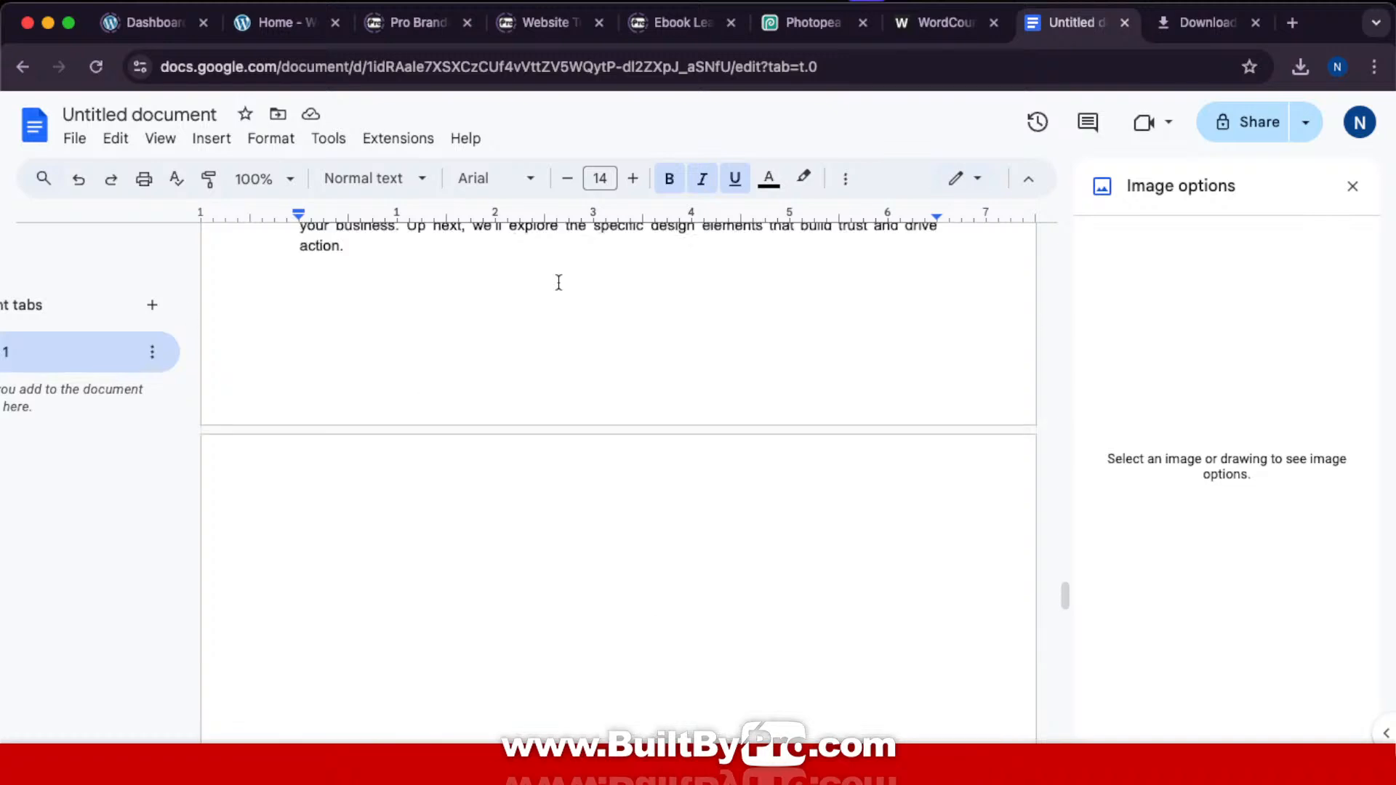
pyautogui.scroll(-4, 474, 502)
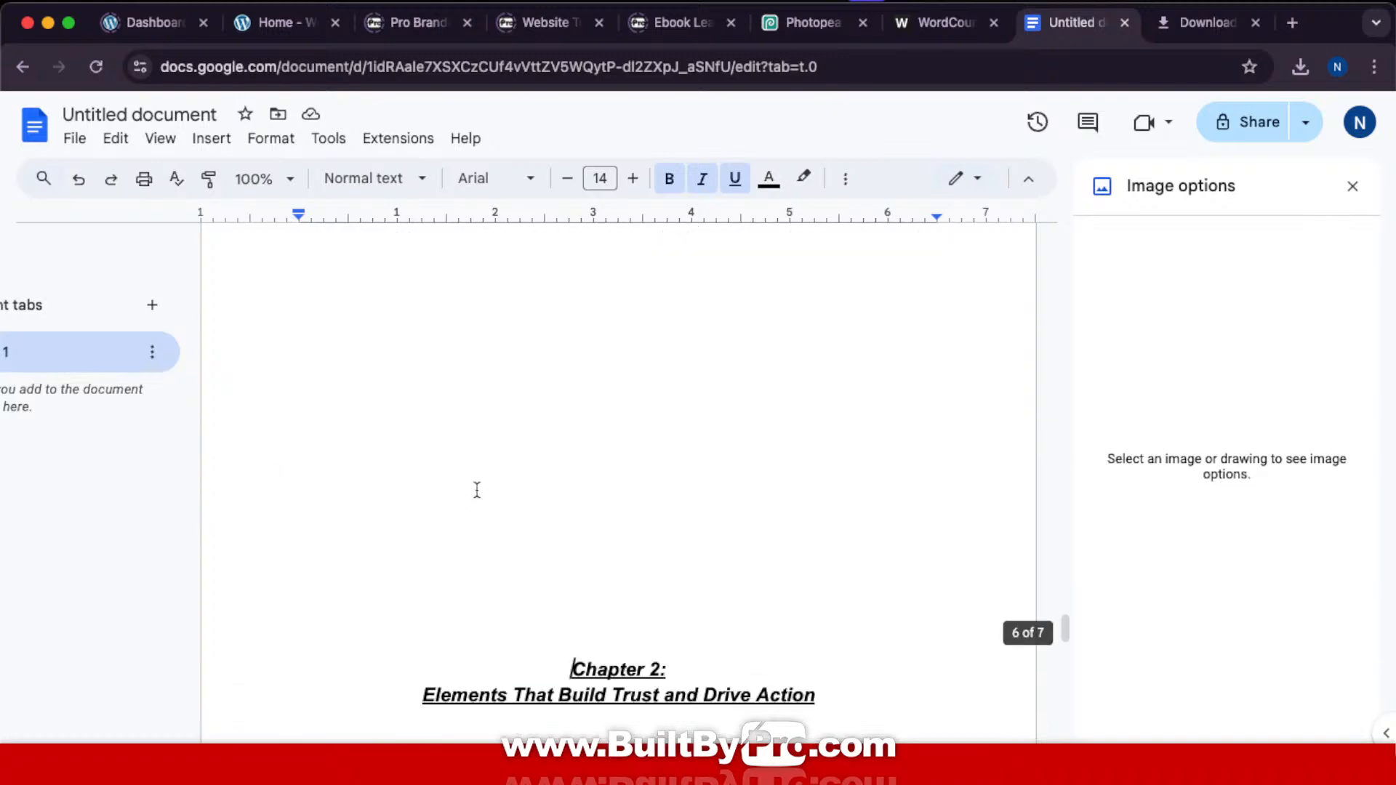
pyautogui.press('BackSpace')
pyautogui.press('BackSpace')
pyautogui.press('BackSpace')
pyautogui.press('BackSpace')
pyautogui.press('BackSpace')
pyautogui.press('BackSpace')
pyautogui.press('BackSpace')
pyautogui.press('BackSpace')
pyautogui.press('BackSpace')
pyautogui.press('BackSpace')
pyautogui.press('BackSpace')
pyautogui.press('BackSpace')
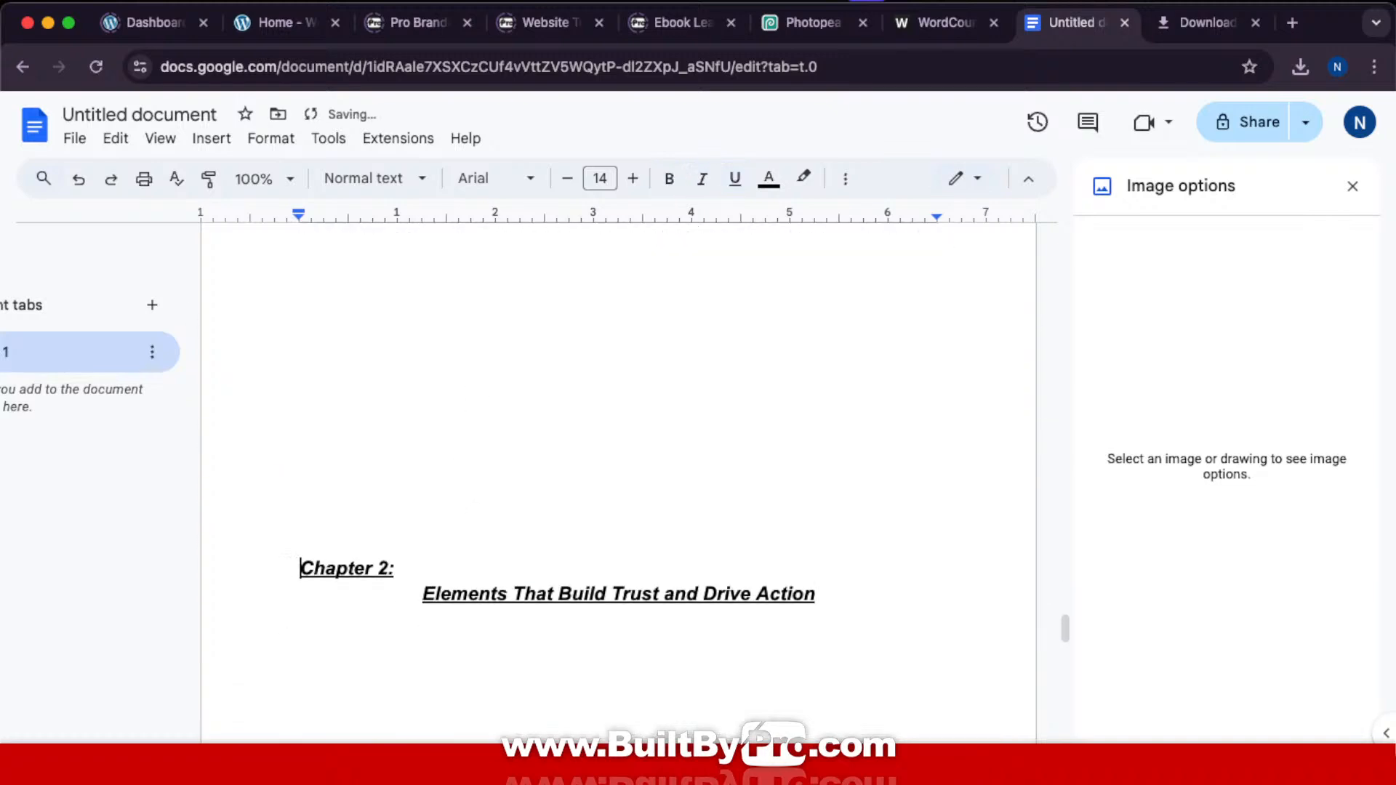
pyautogui.press('BackSpace')
pyautogui.press('BackSpace')
pyautogui.press('BackSpace')
pyautogui.press('BackSpace')
pyautogui.press('BackSpace')
pyautogui.press('BackSpace')
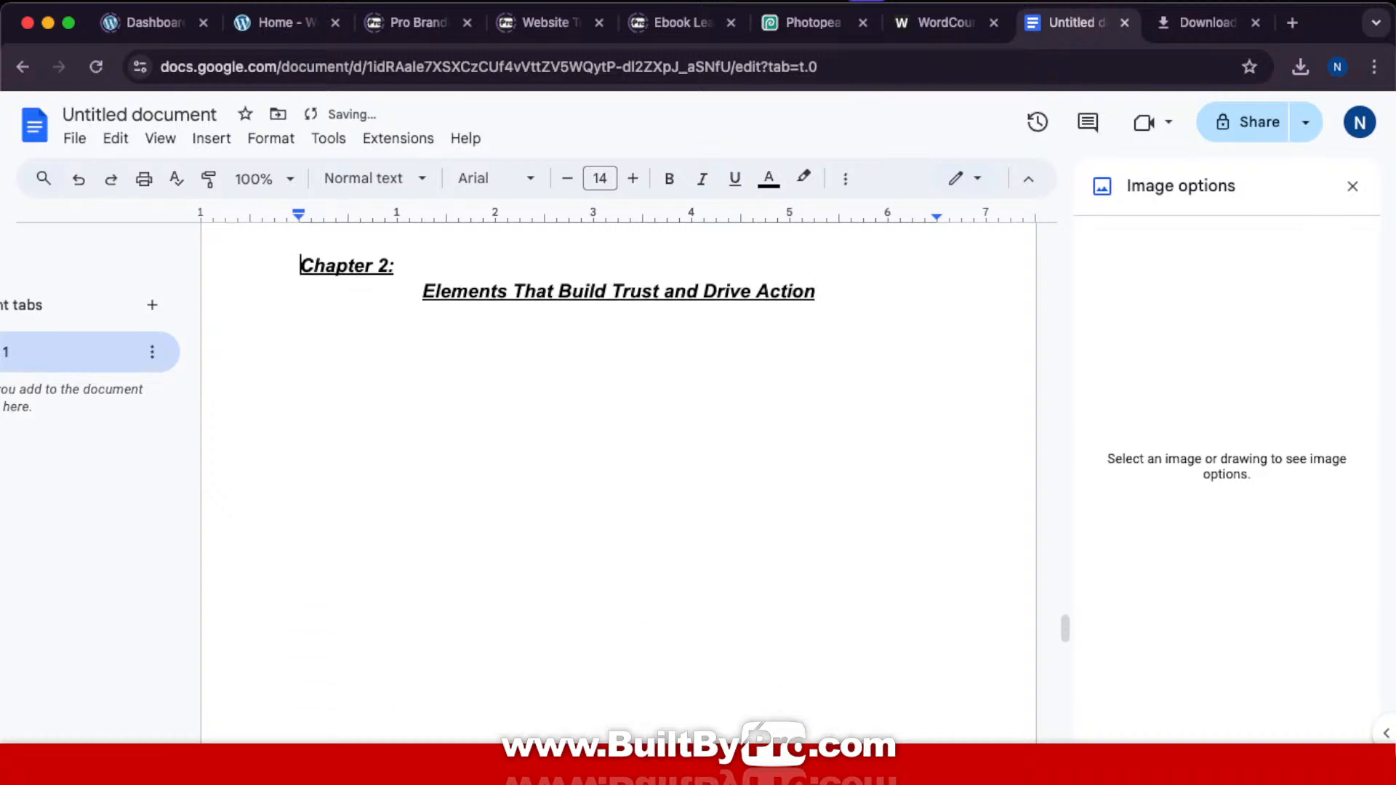
pyautogui.press('BackSpace')
pyautogui.press('BackSpace')
pyautogui.press('BackSpace')
pyautogui.press('BackSpace')
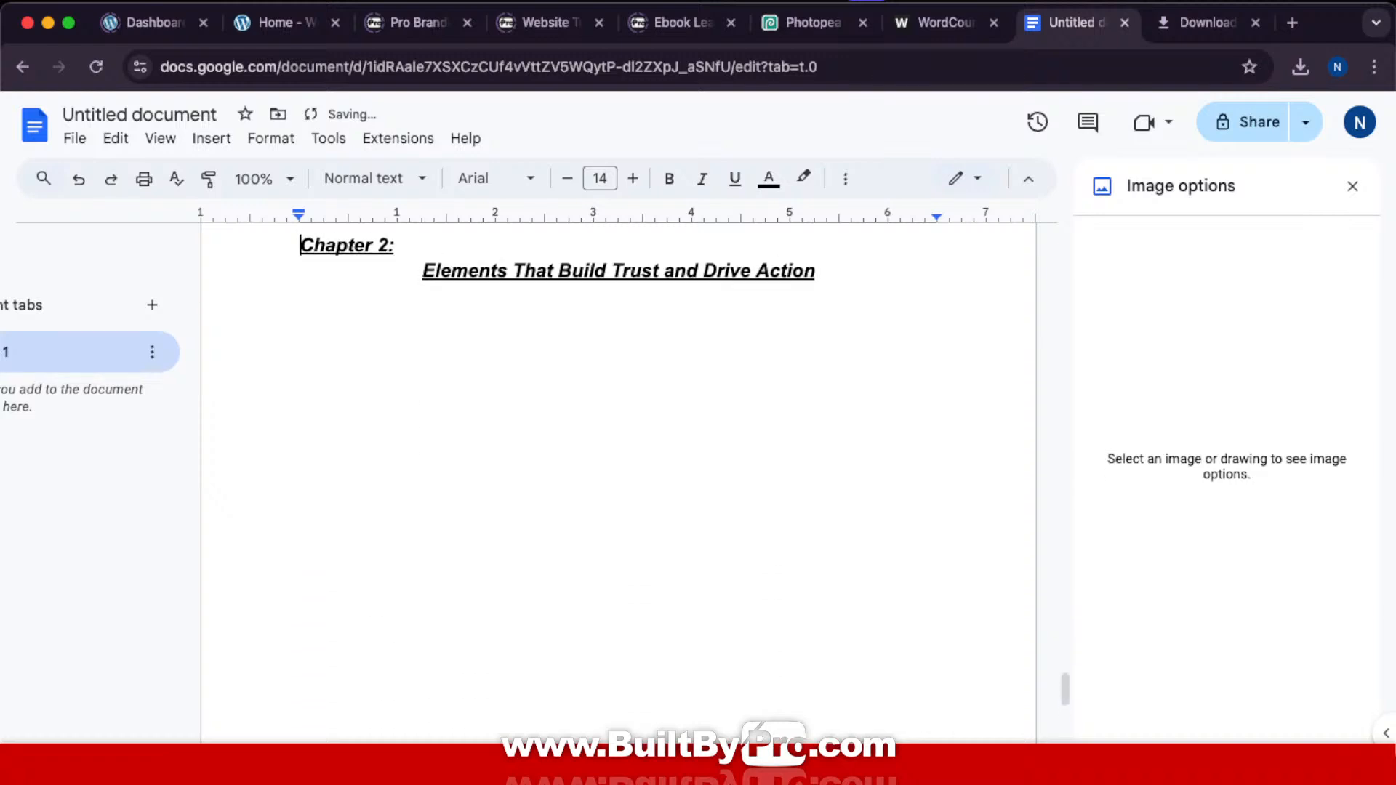
pyautogui.press('BackSpace')
pyautogui.press('BackSpace')
pyautogui.press('BackSpace')
pyautogui.press('BackSpace')
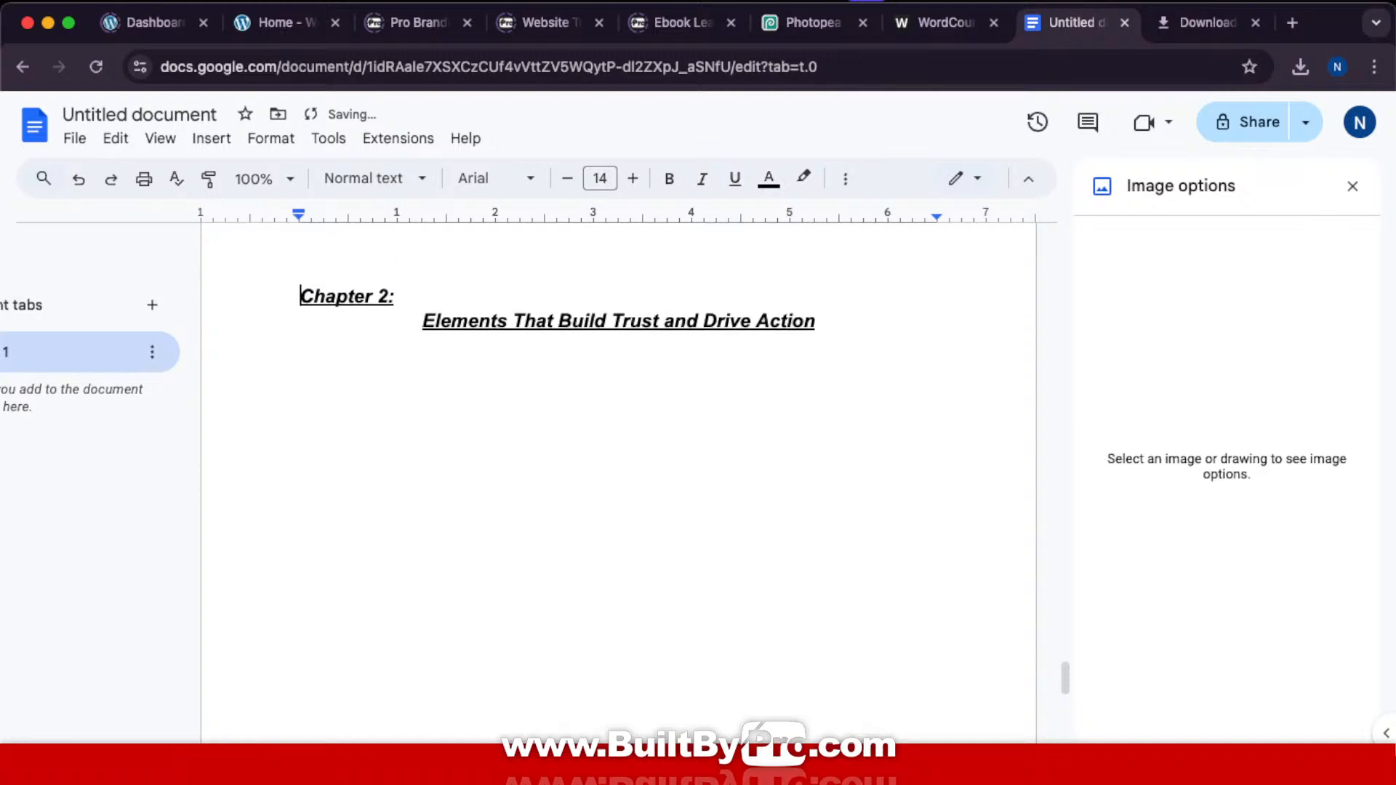
# Step: Add blank lines before the Chapter 2 heading to move both of its lines onto a new page
pyautogui.press('Return')
pyautogui.press('Return')
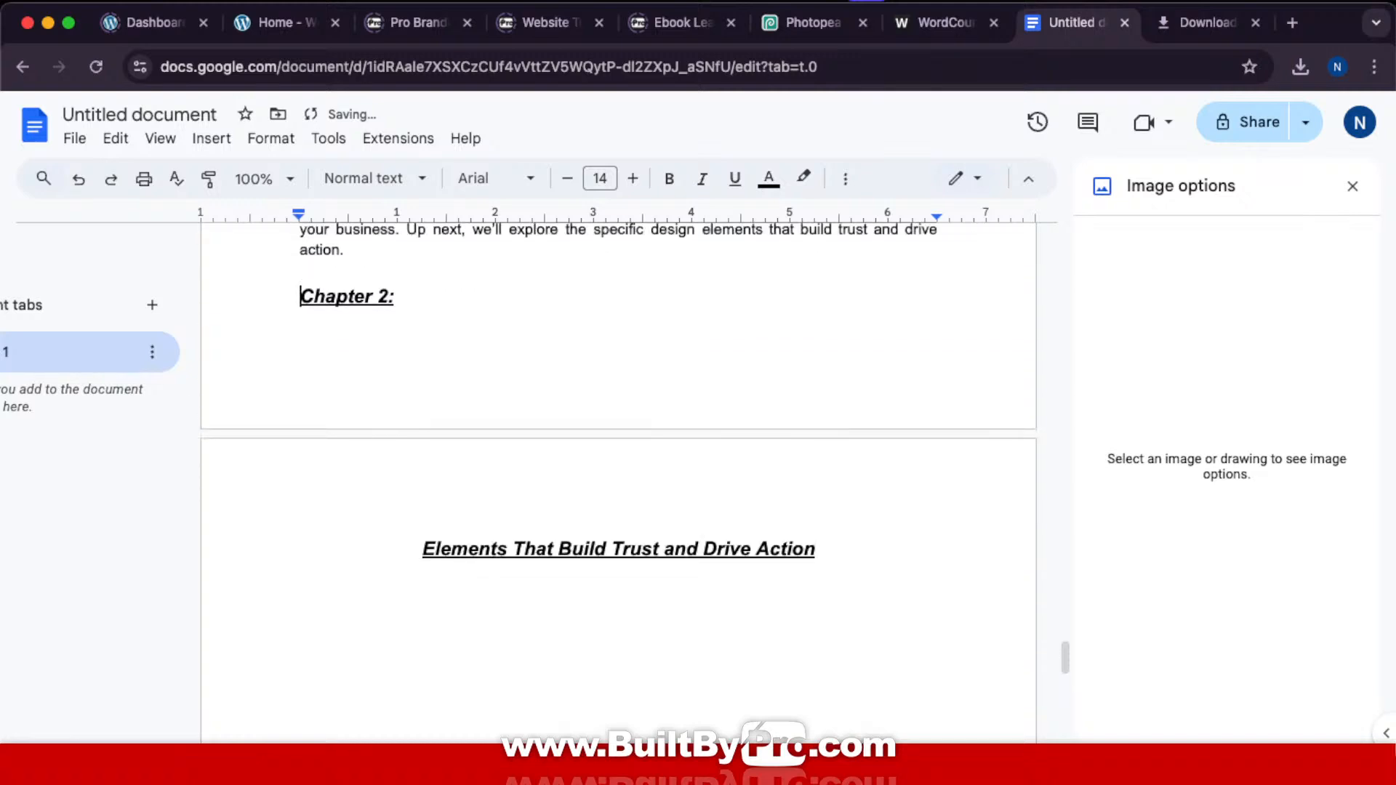
pyautogui.press('Return')
pyautogui.press('Return')
pyautogui.press('Return')
pyautogui.press('Return')
pyautogui.press('Return')
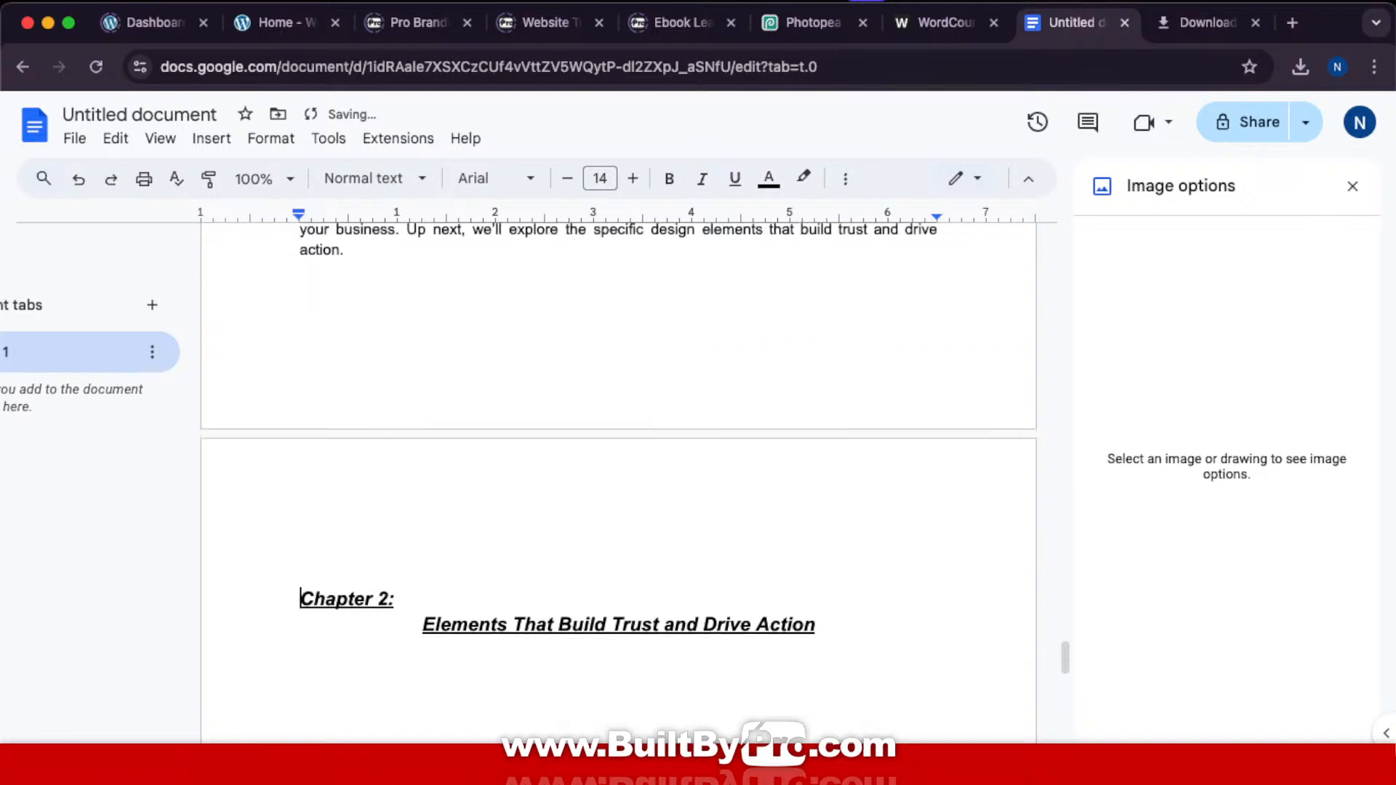
pyautogui.press('Return')
pyautogui.press('Return')
pyautogui.press('Return')
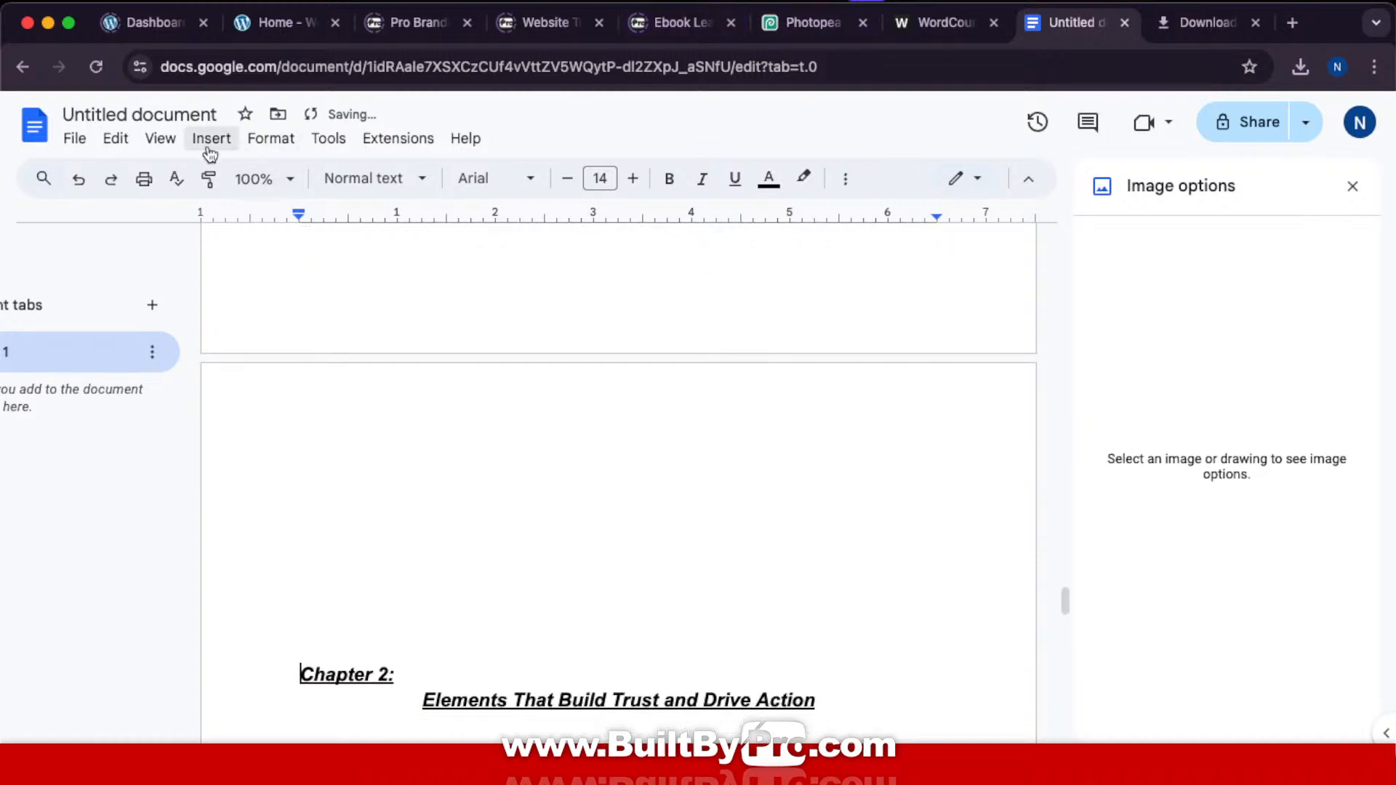
# Step: Center the "Chapter 2:" line and adjust the blank lines below the heading, leaving the cursor there for body text
pyautogui.click(271, 139)
pyautogui.moveTo(352, 240)
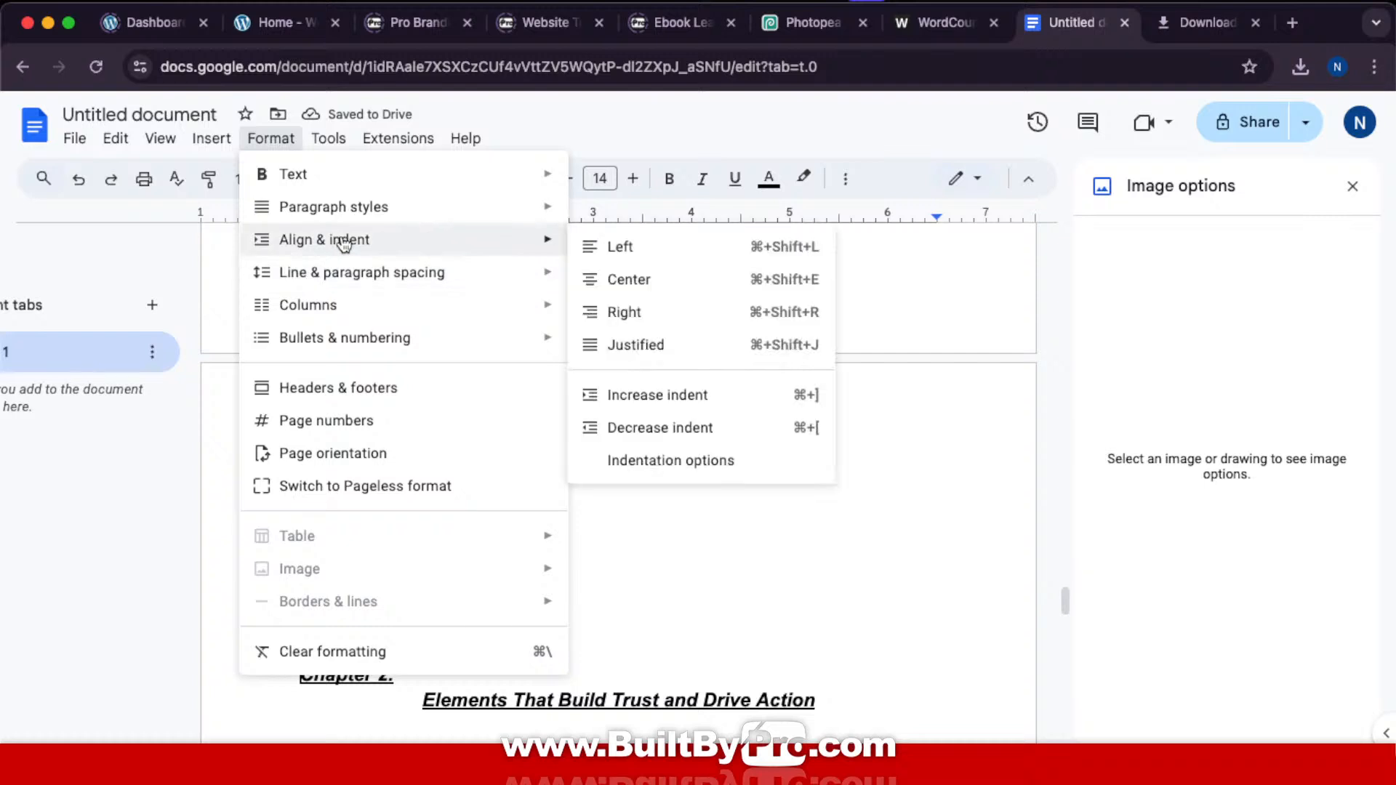
pyautogui.click(648, 281)
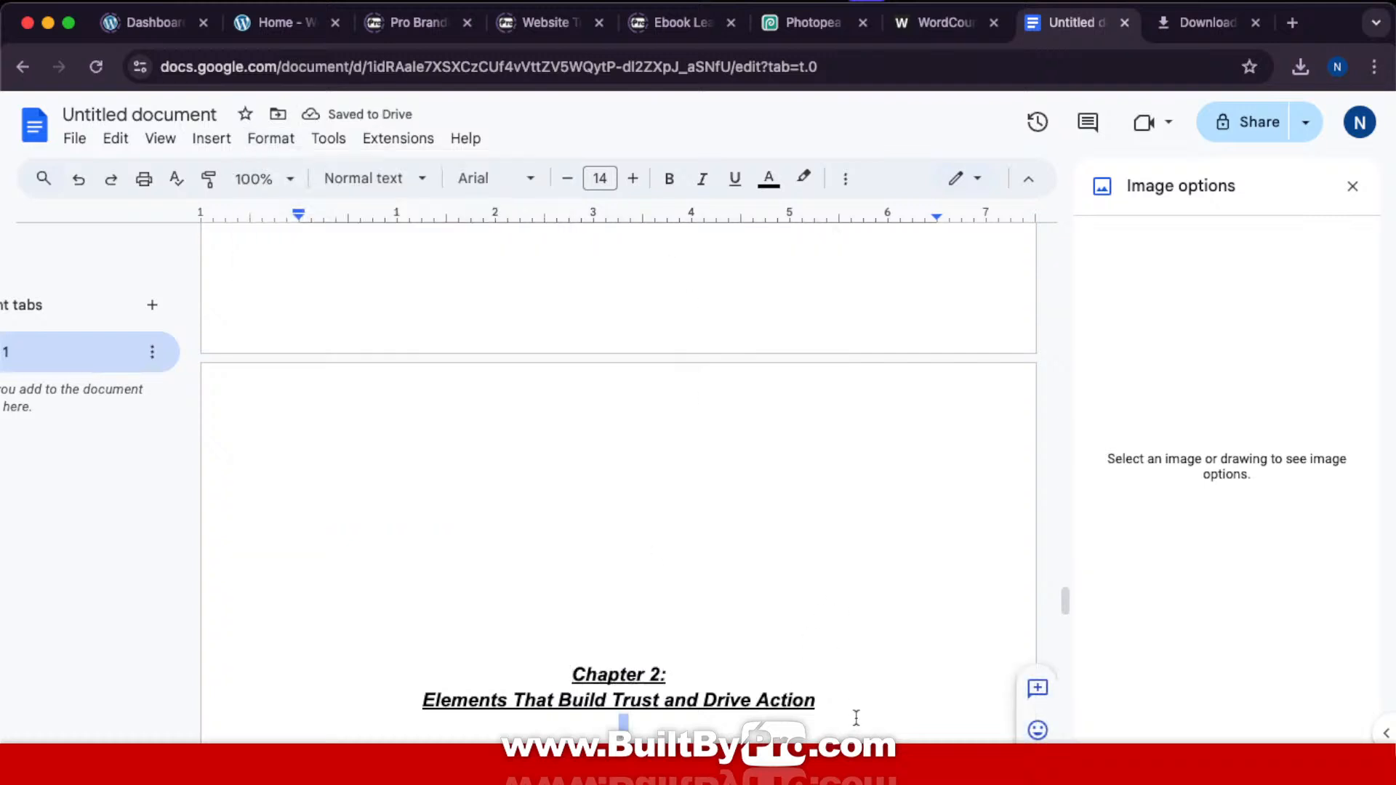
pyautogui.press('BackSpace')
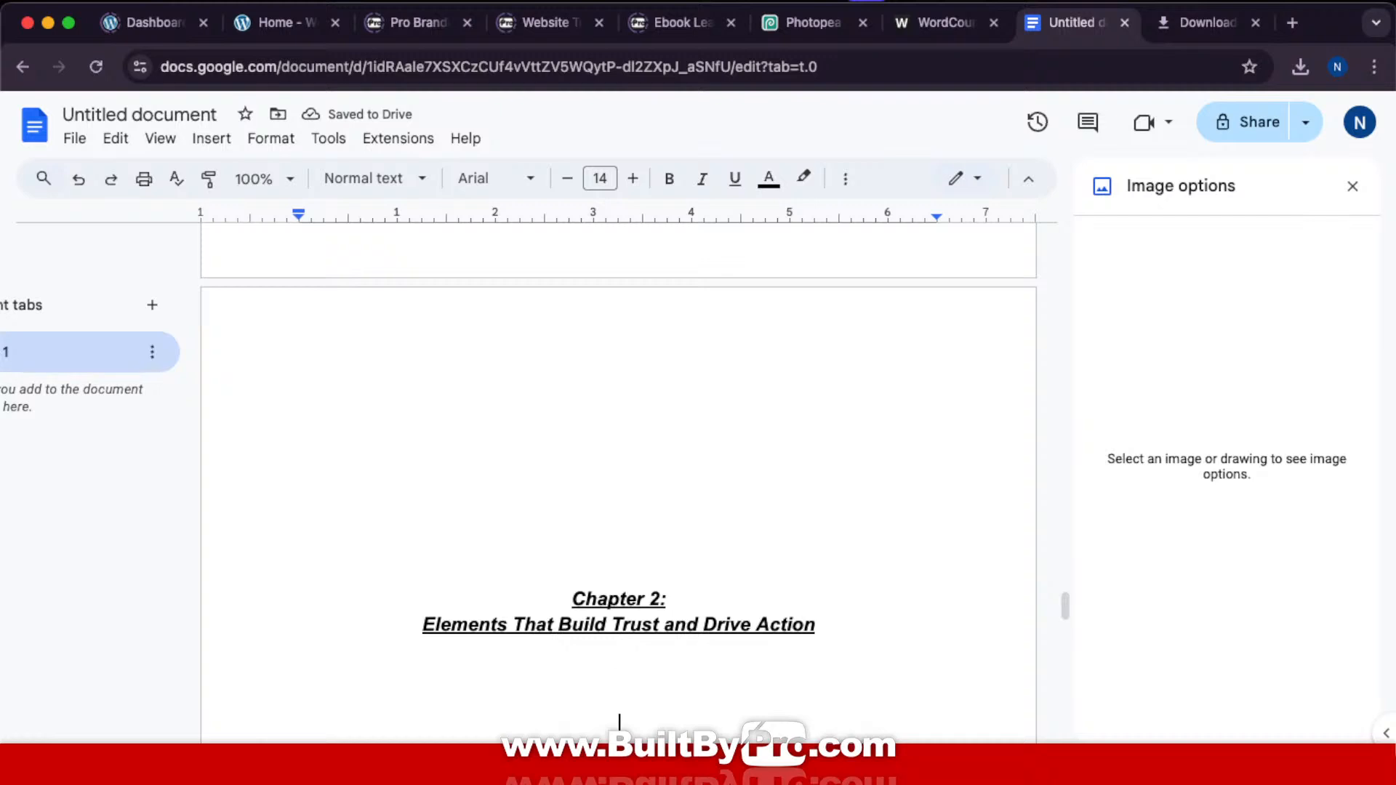
pyautogui.press('Return')
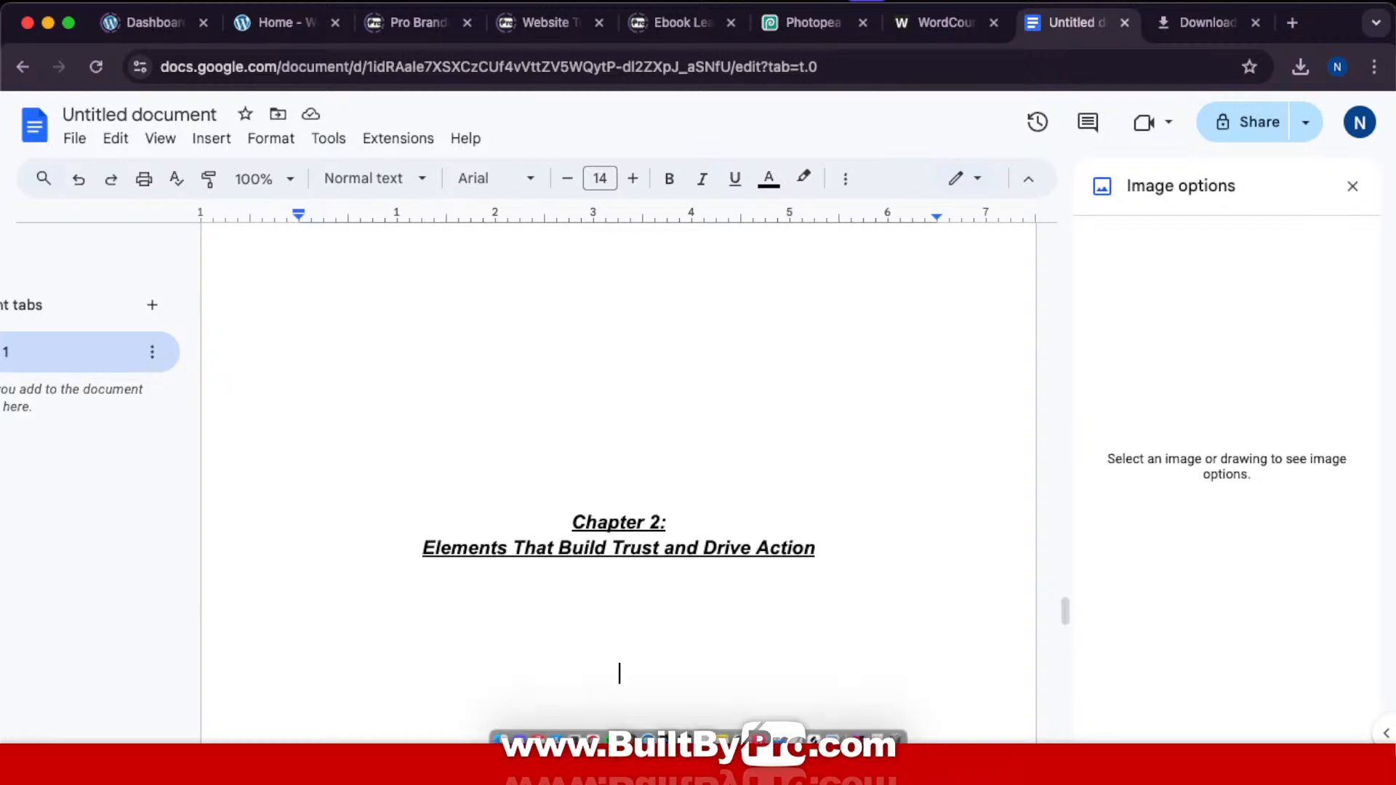
# Step: Look through the Chapter 1 text in the TextEdit notes and compare it with Chapter 1 in the Google Docs document
pyautogui.click(802, 736)
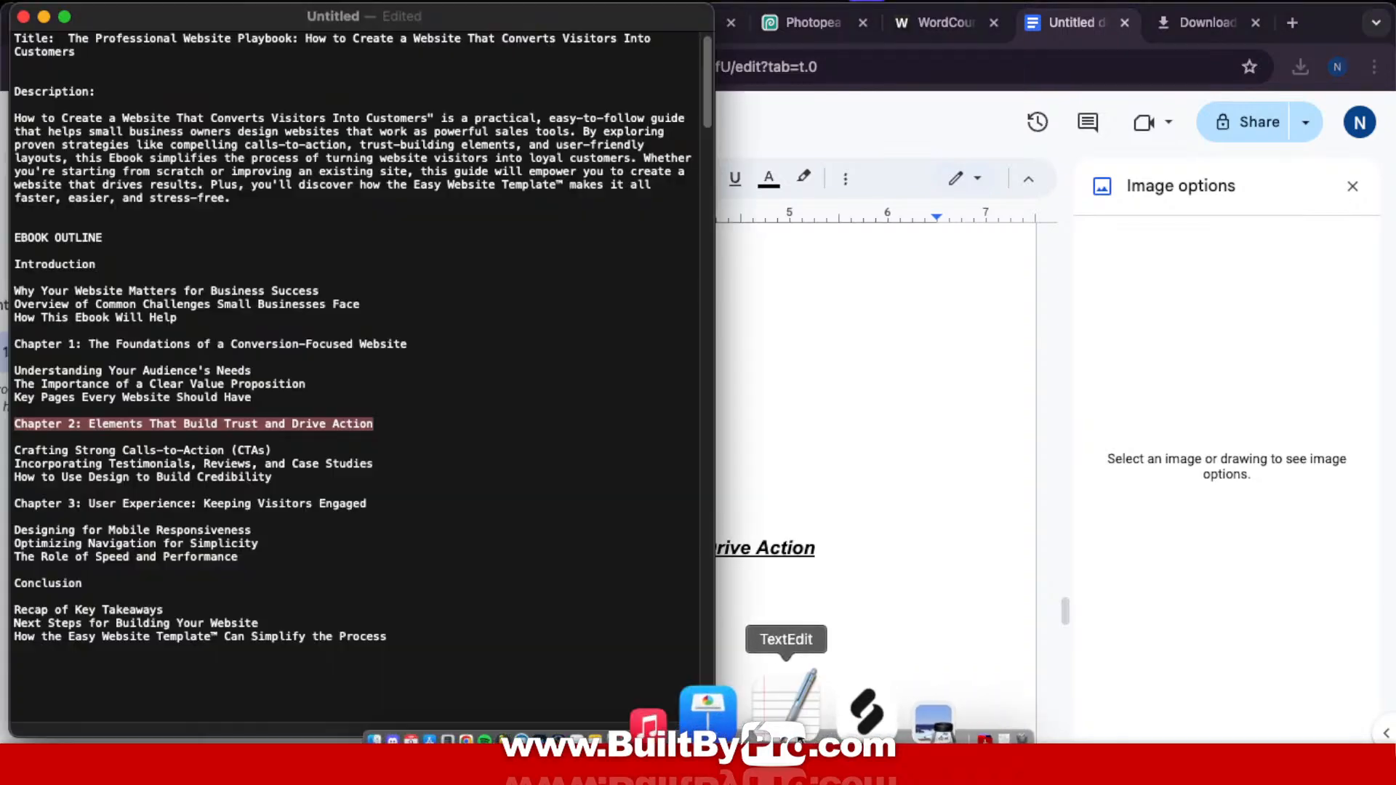
pyautogui.scroll(-10, 279, 211)
pyautogui.scroll(-10, 279, 211)
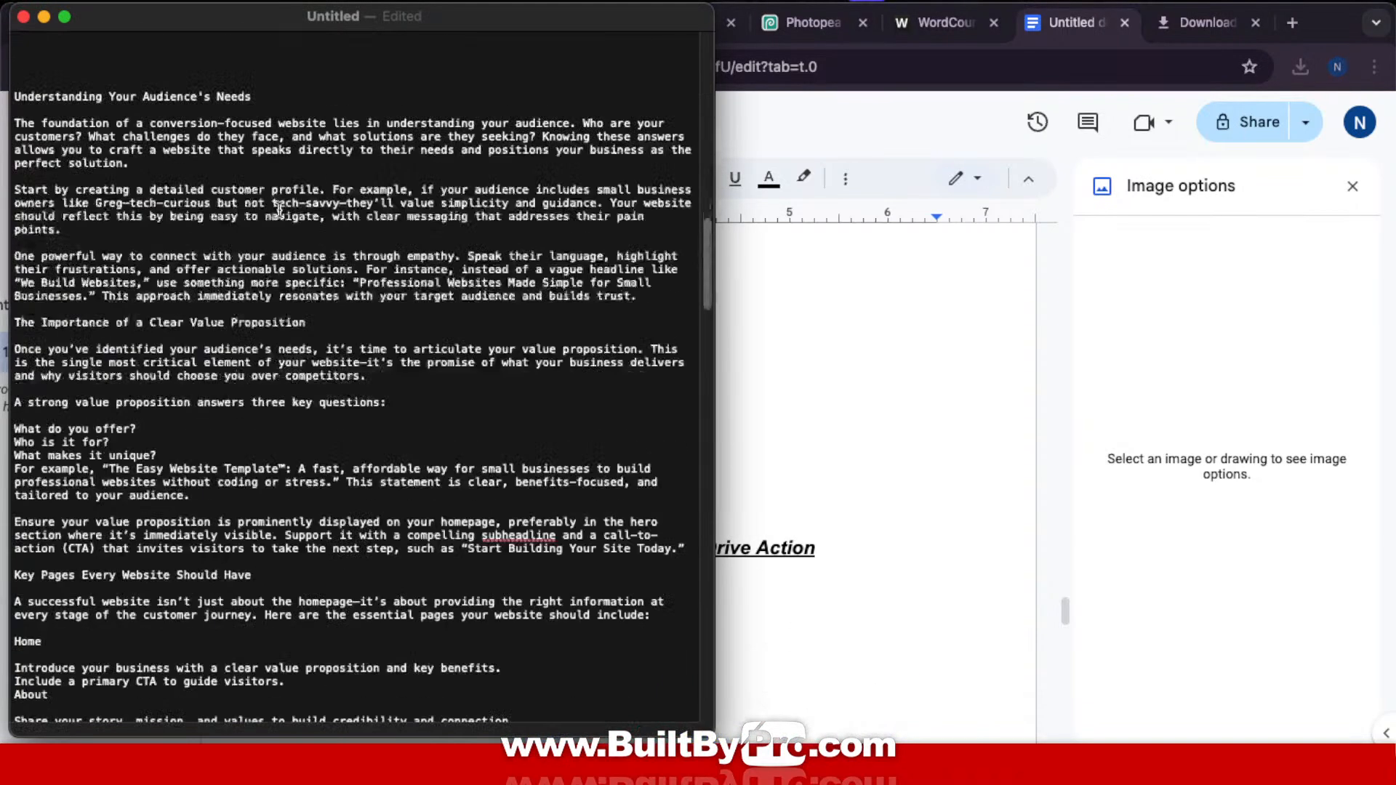
pyautogui.click(799, 370)
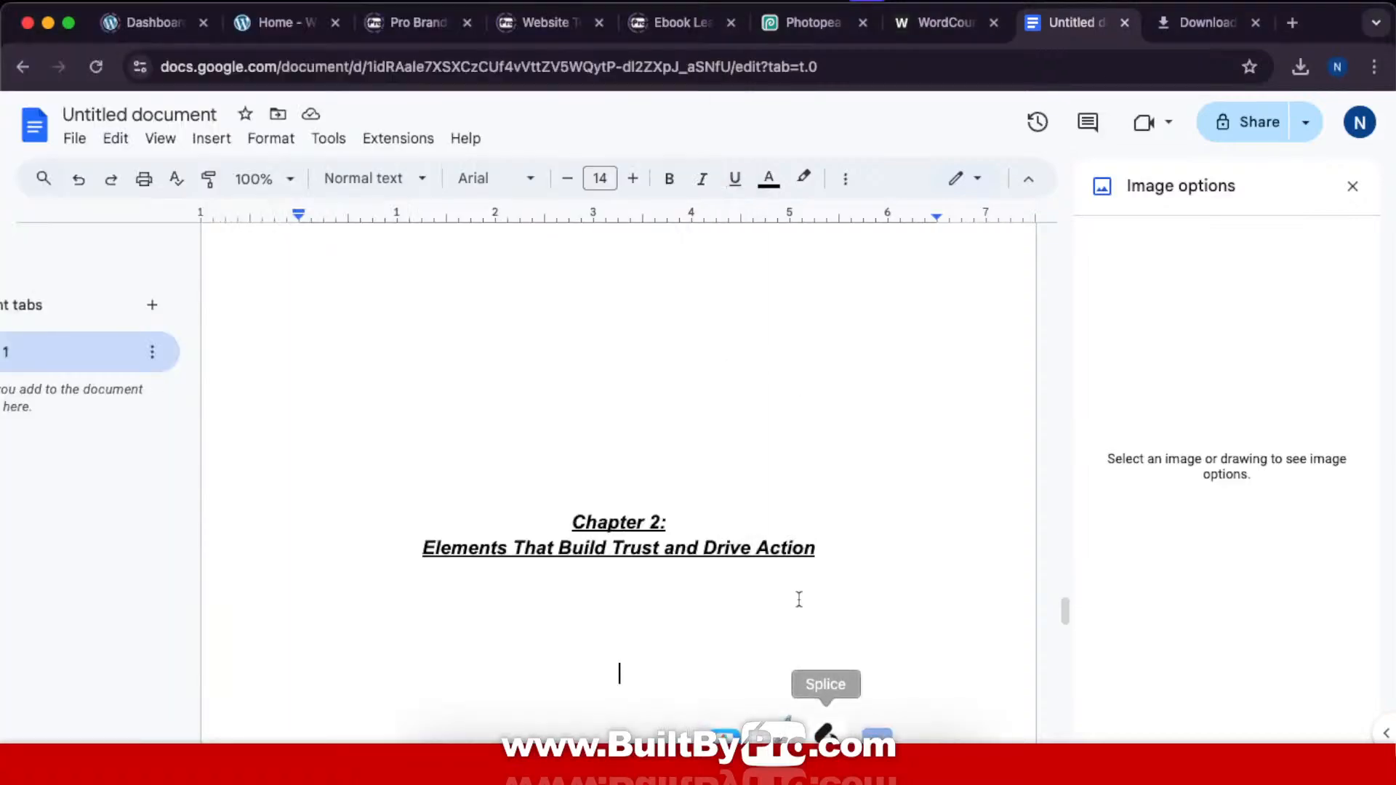
pyautogui.scroll(15, 786, 439)
pyautogui.scroll(-20, 787, 439)
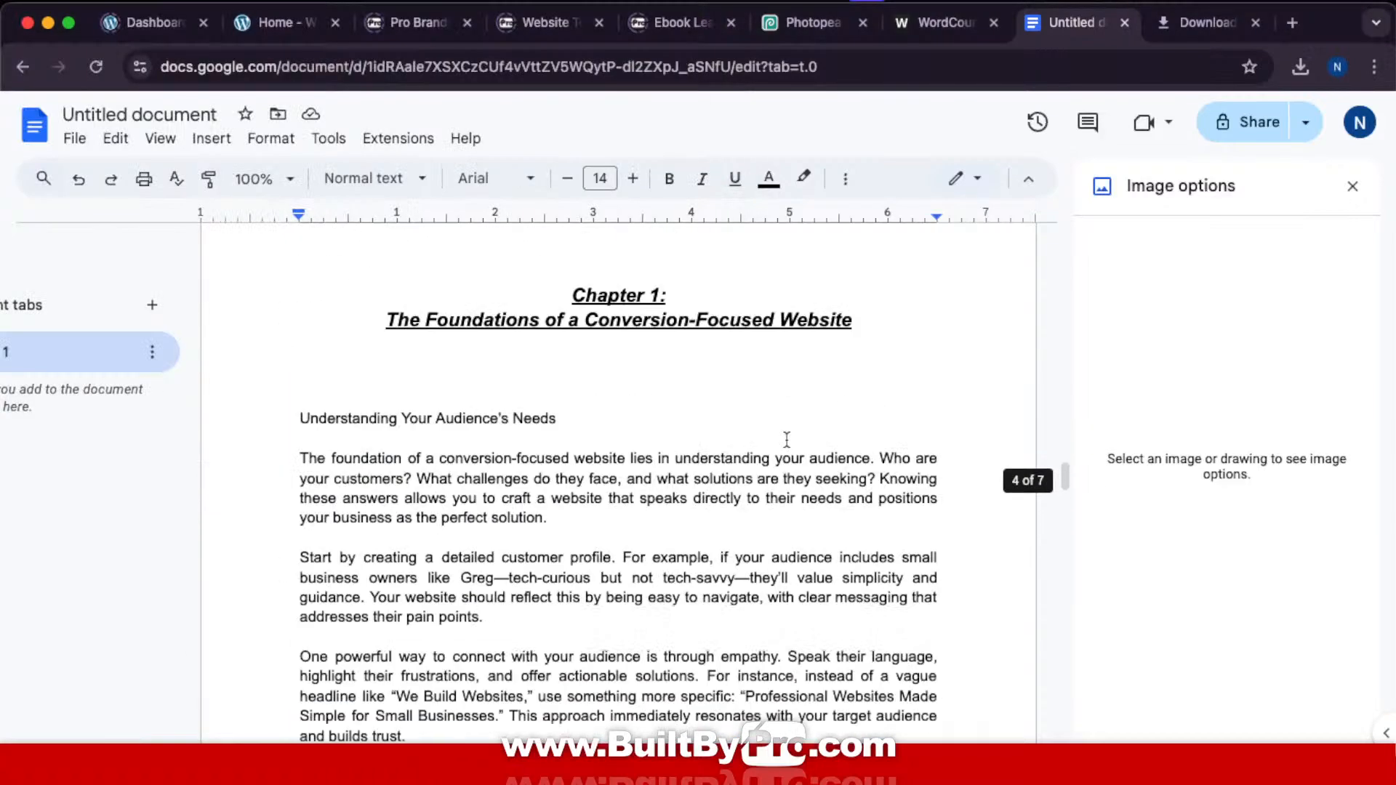
pyautogui.scroll(5, 787, 440)
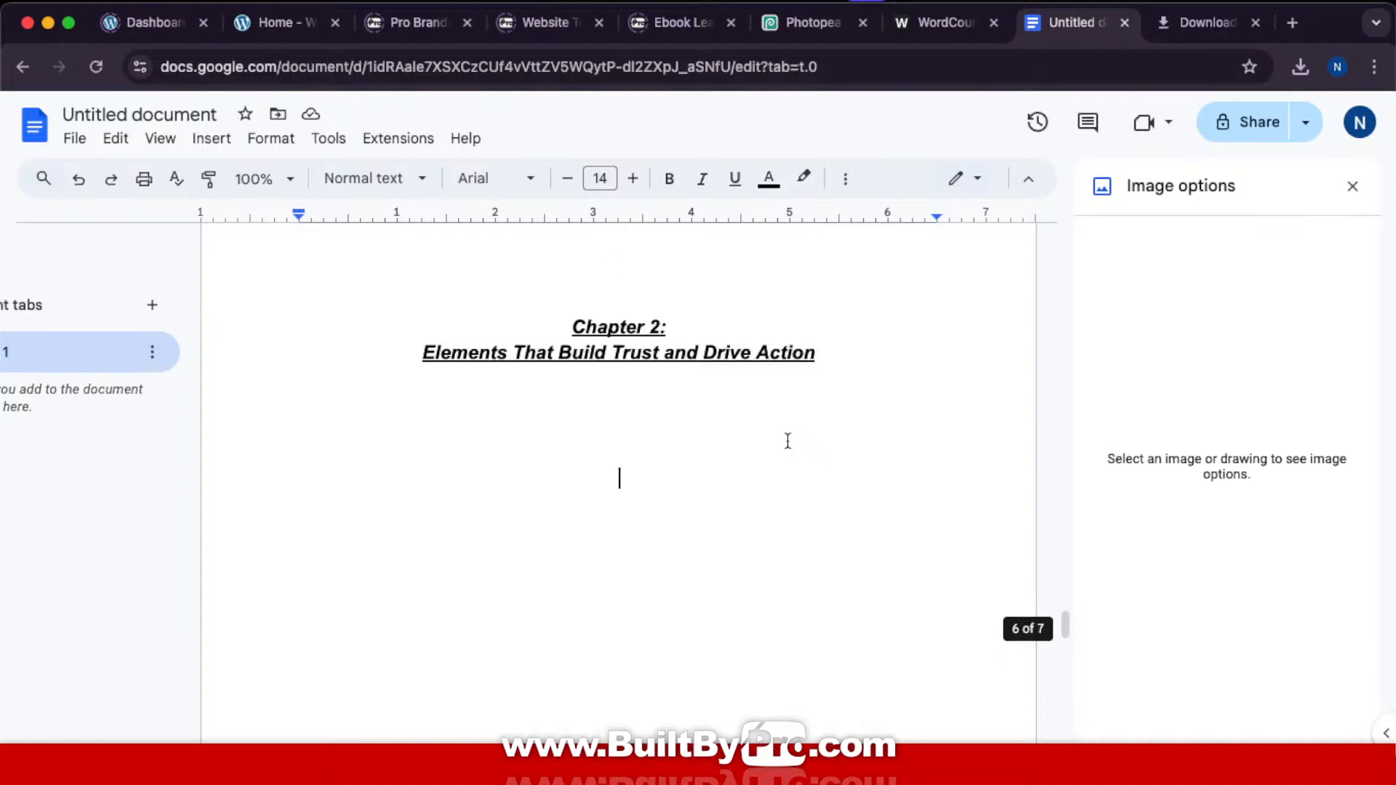
# Step: Copy the Chapter 2 body text from the TextEdit notes, from "Crafting Strong Calls-to-Action (CTAs)" through its closing paragraph, and return to the Google Docs document
pyautogui.moveTo(829, 716)
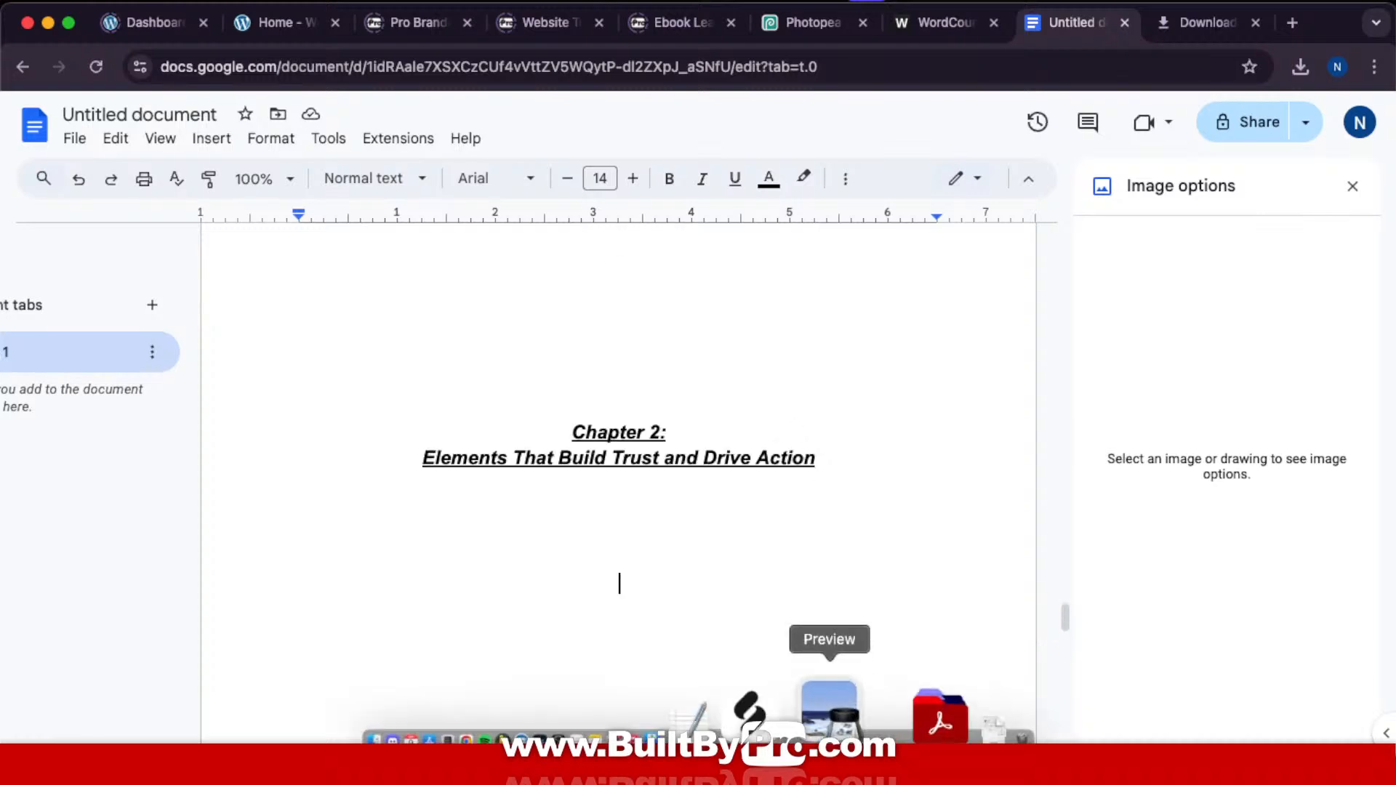
pyautogui.click(800, 702)
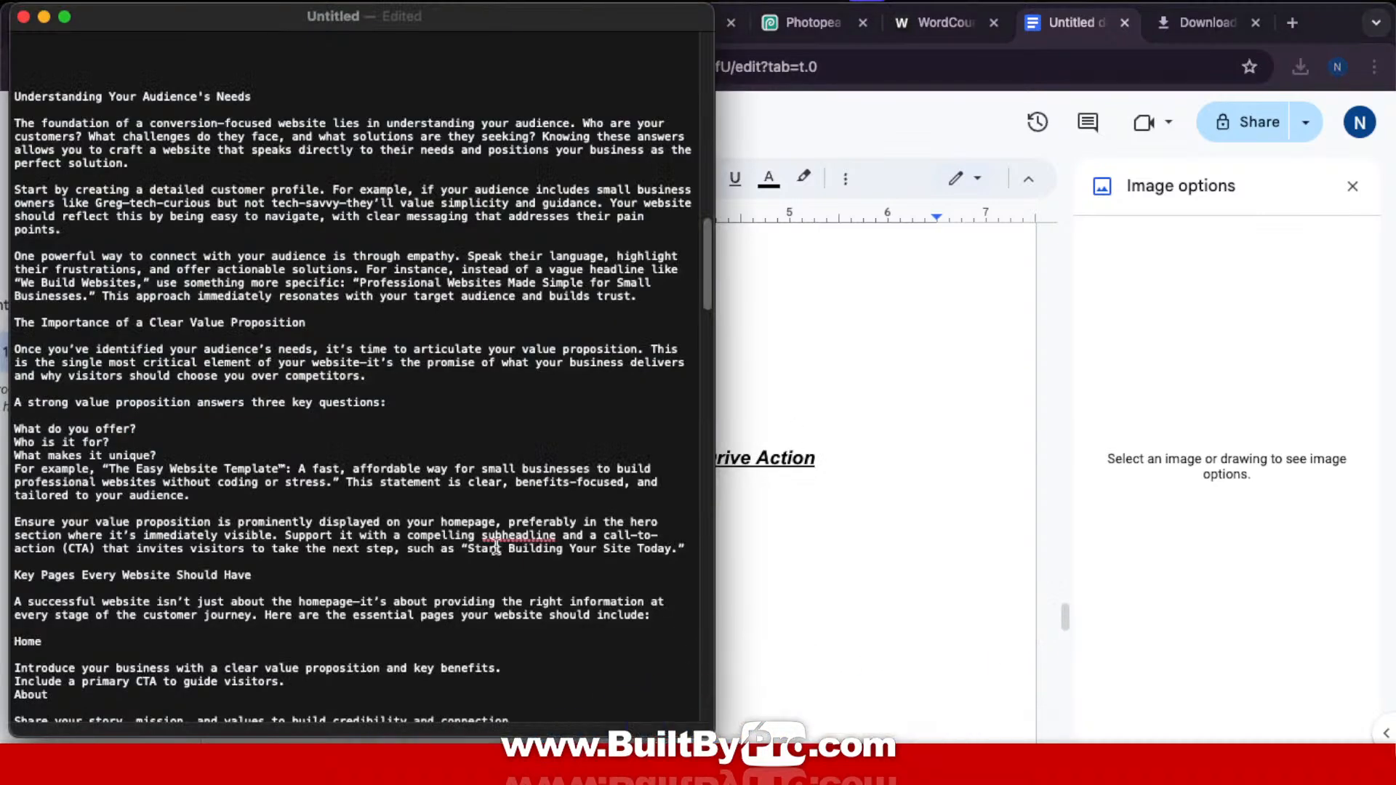
pyautogui.scroll(10, 494, 542)
pyautogui.scroll(15, 491, 534)
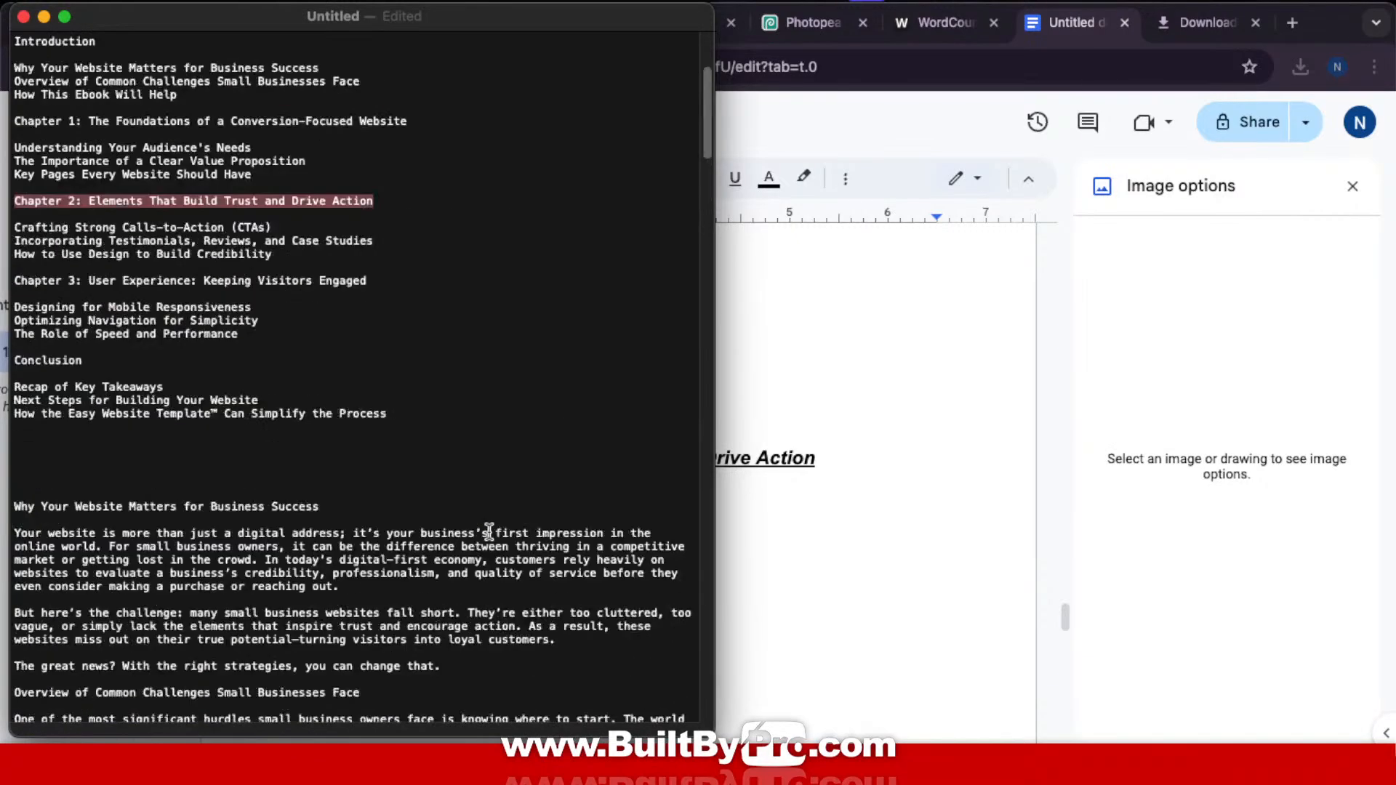
pyautogui.scroll(-15, 490, 532)
pyautogui.scroll(-20, 489, 533)
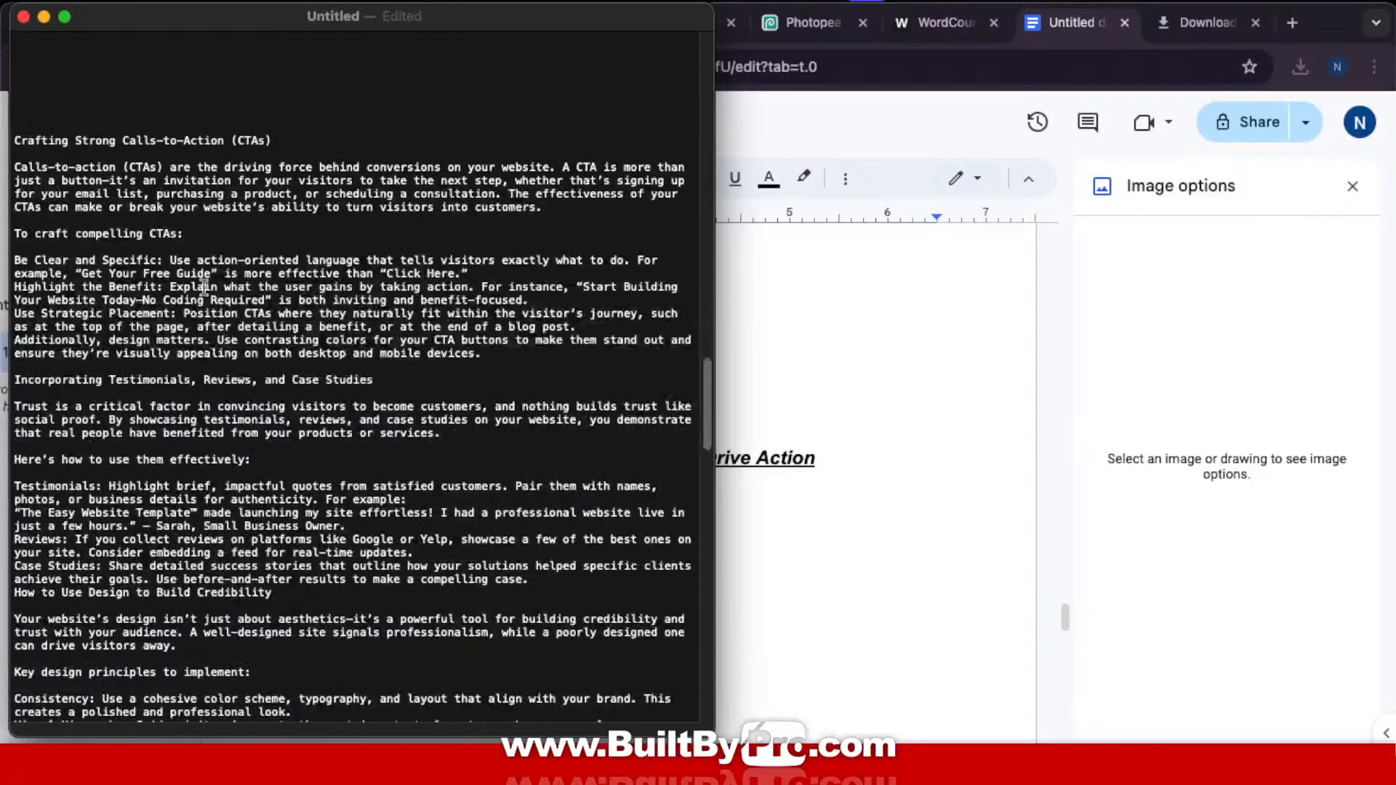
pyautogui.moveTo(16, 142); pyautogui.dragTo(566, 548)
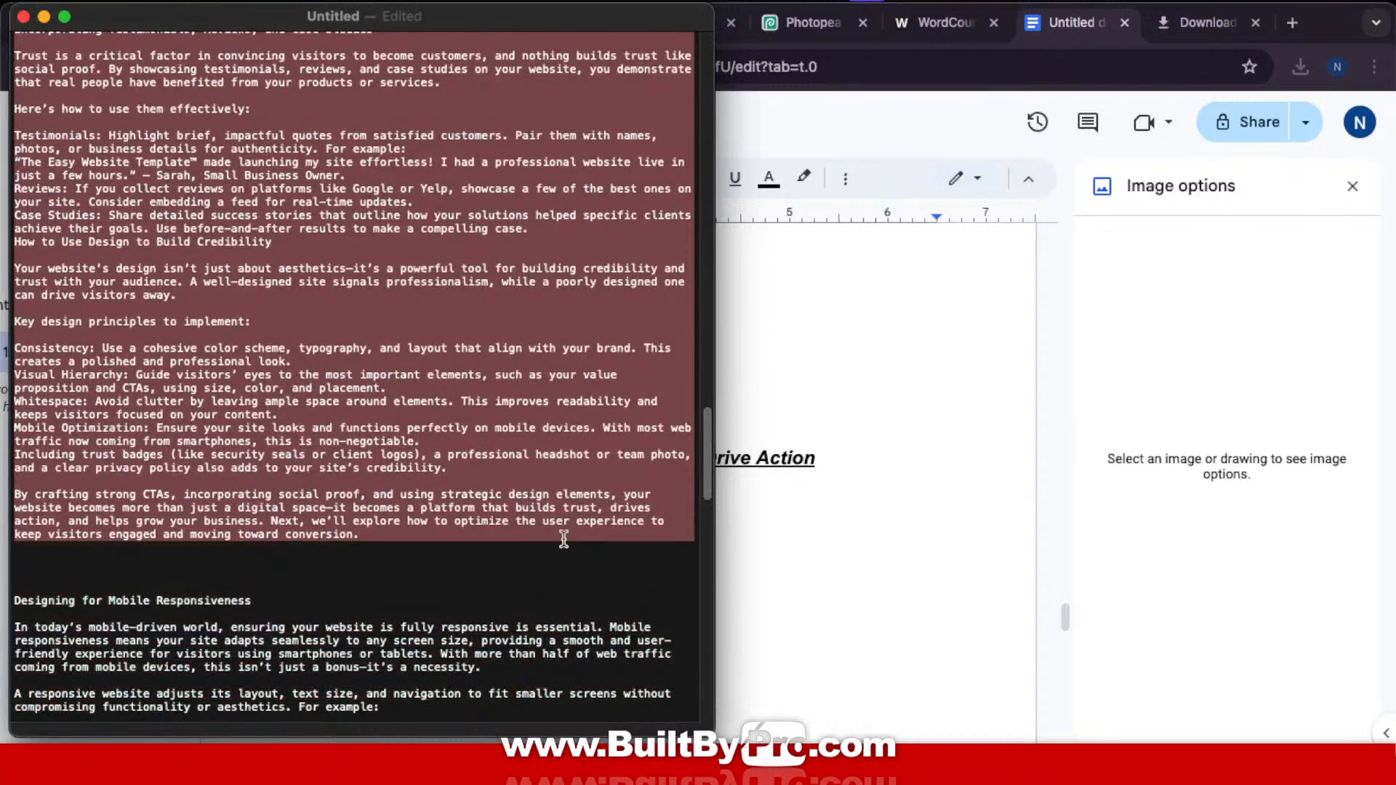
pyautogui.click(949, 635)
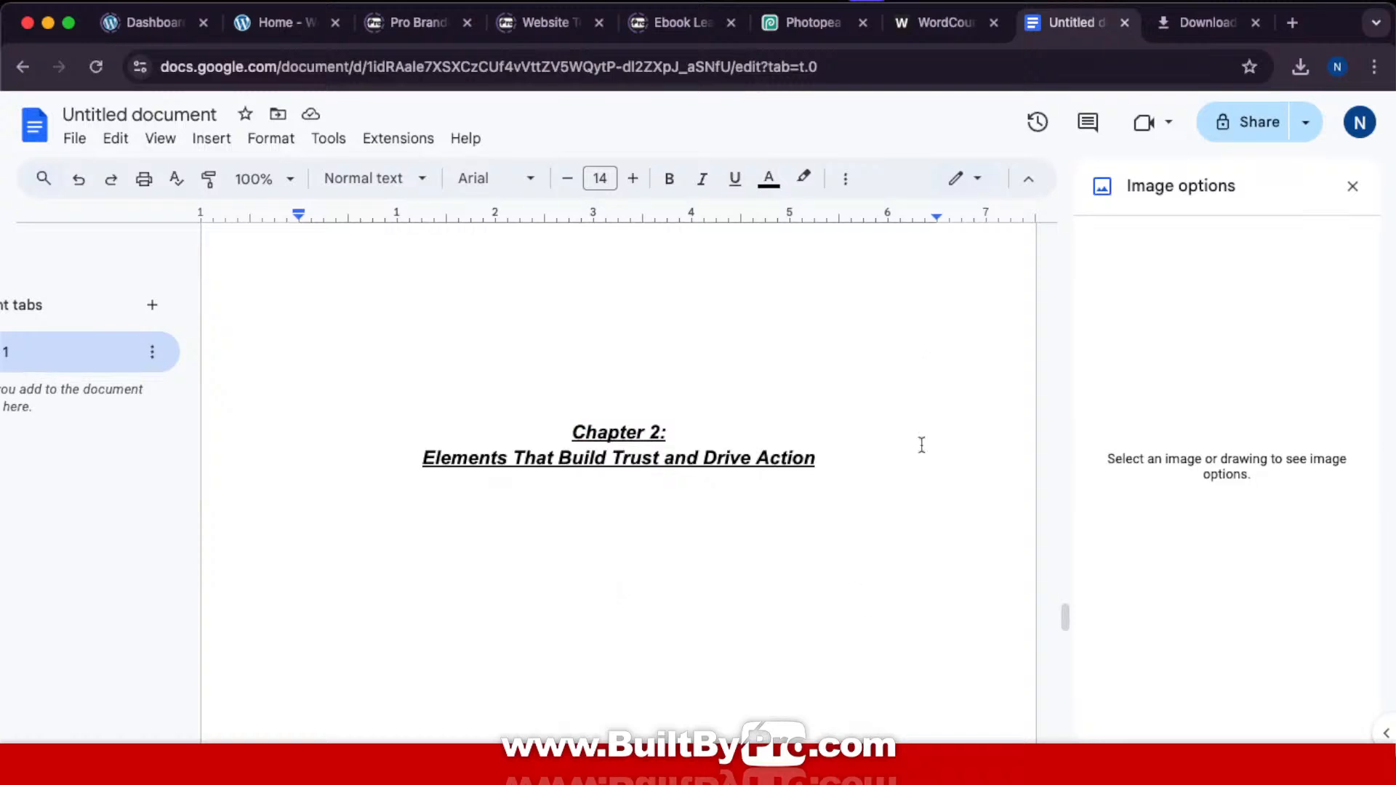
# Step: Set the empty line below the Chapter 2 heading to justified alignment and paste the copied body text there
pyautogui.click(268, 141)
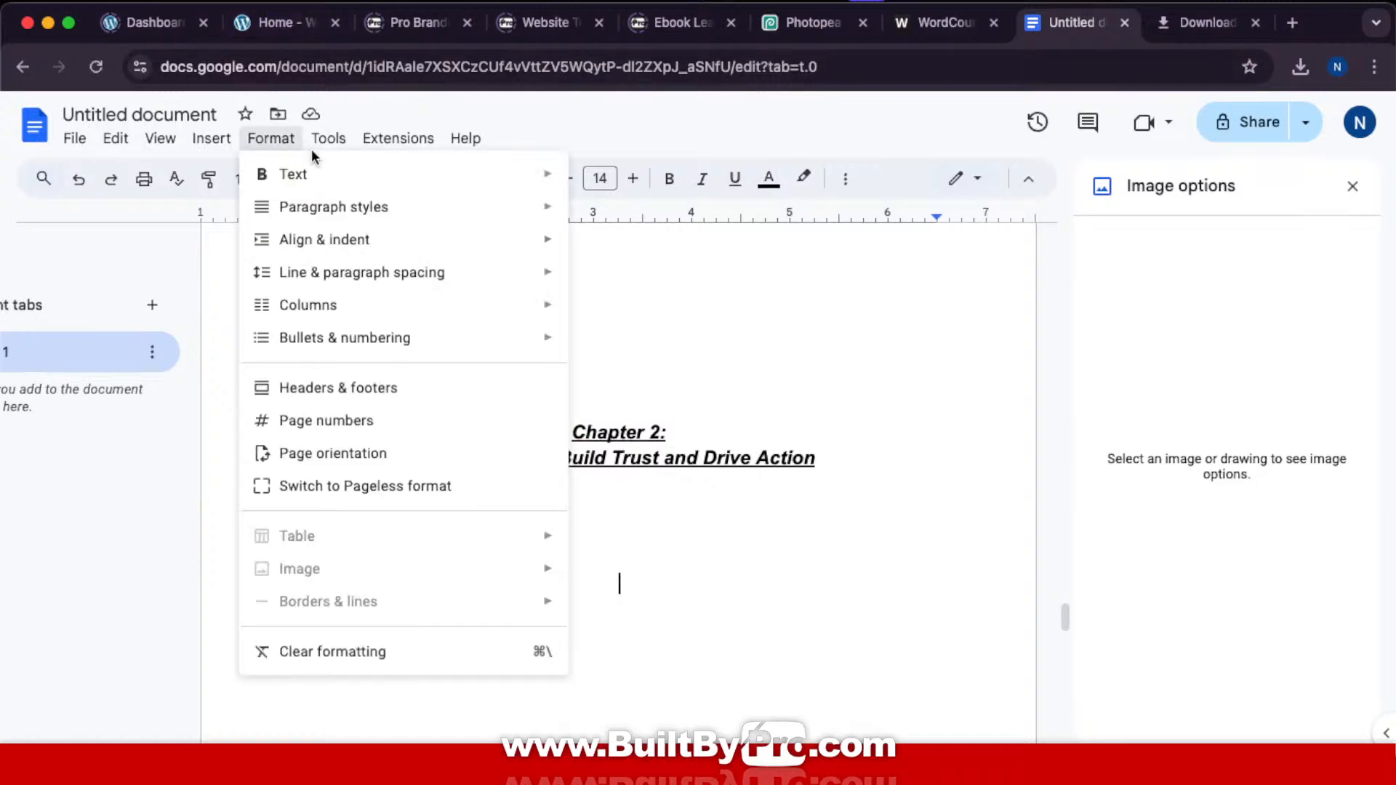
pyautogui.moveTo(379, 248)
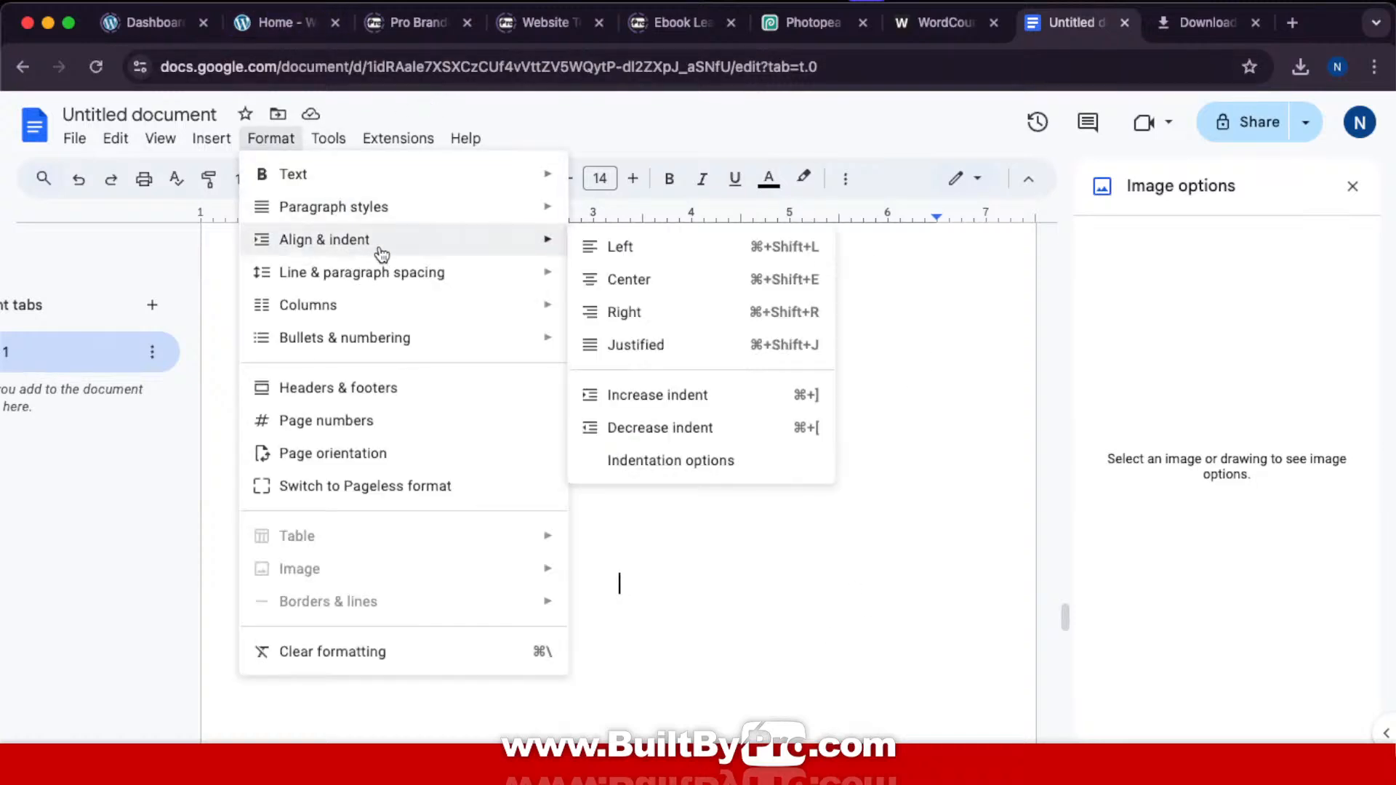
pyautogui.click(633, 343)
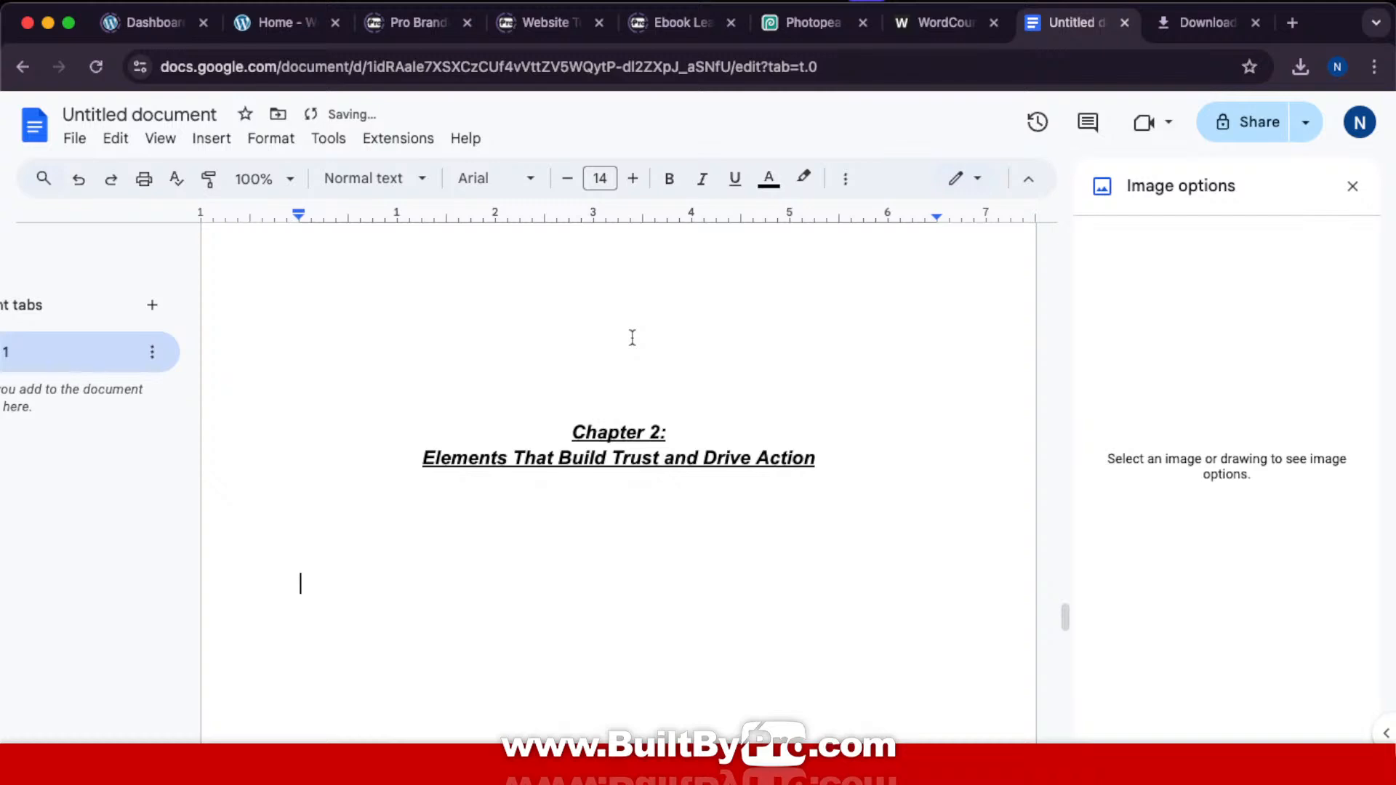
pyautogui.press('super+v')
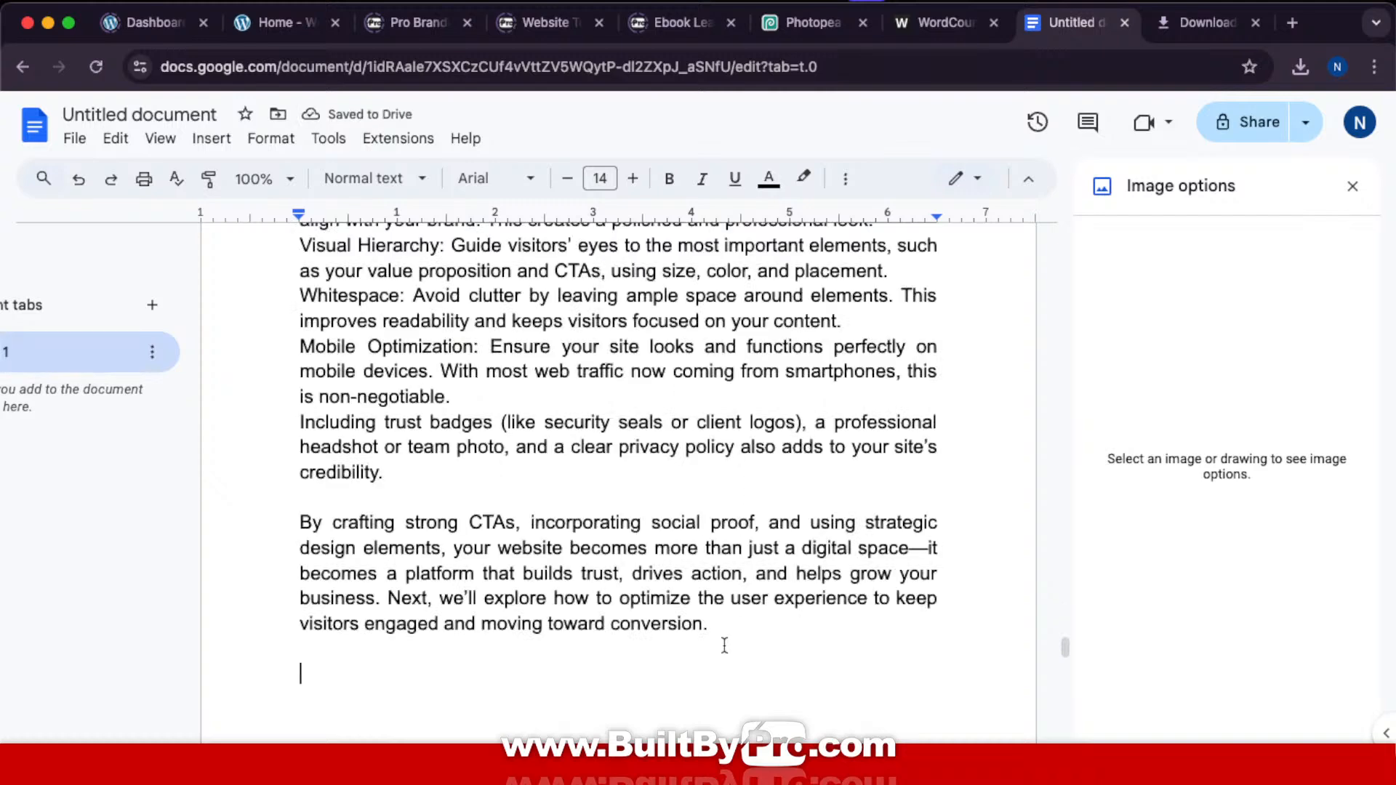
# Step: Set the font size of all the pasted Chapter 2 body text to 11
pyautogui.moveTo(722, 631); pyautogui.dragTo(298, 372)
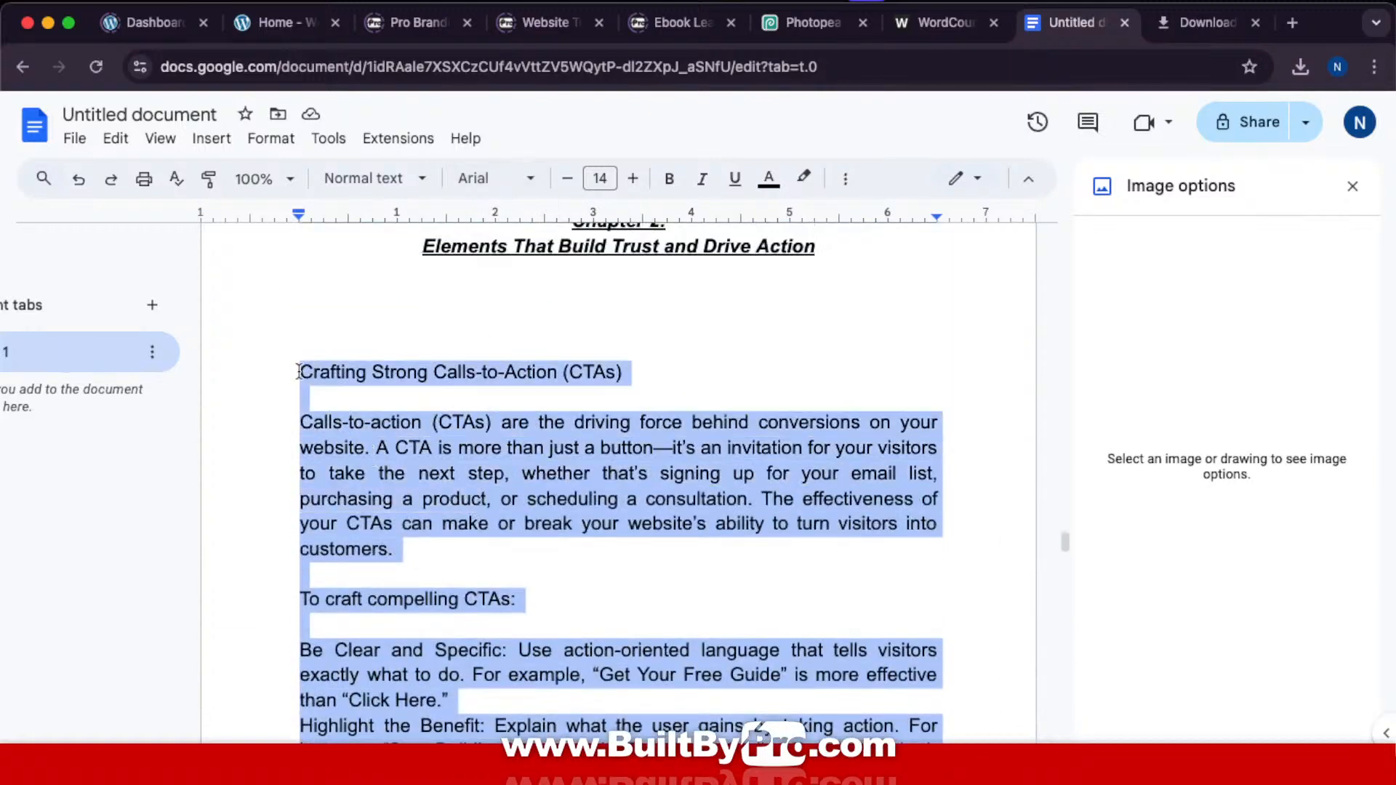
pyautogui.click(571, 182)
pyautogui.click(571, 182)
pyautogui.click(571, 182)
pyautogui.click(697, 506)
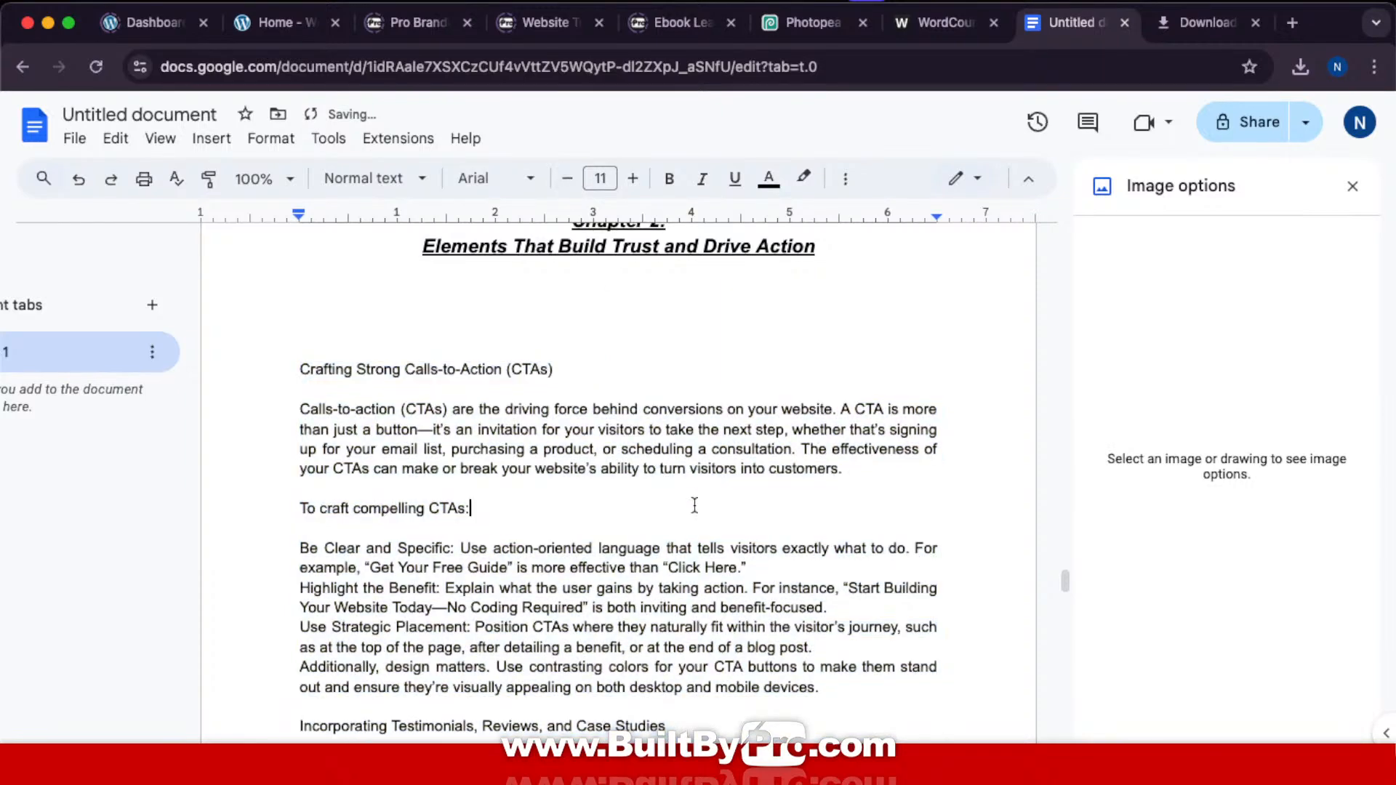
# Step: Duplicate the Chapter 2 opening page, from its top blank lines to "Here's how to use them effectively:", at the document's end, adjusting the blank lines around it
pyautogui.scroll(5, 696, 505)
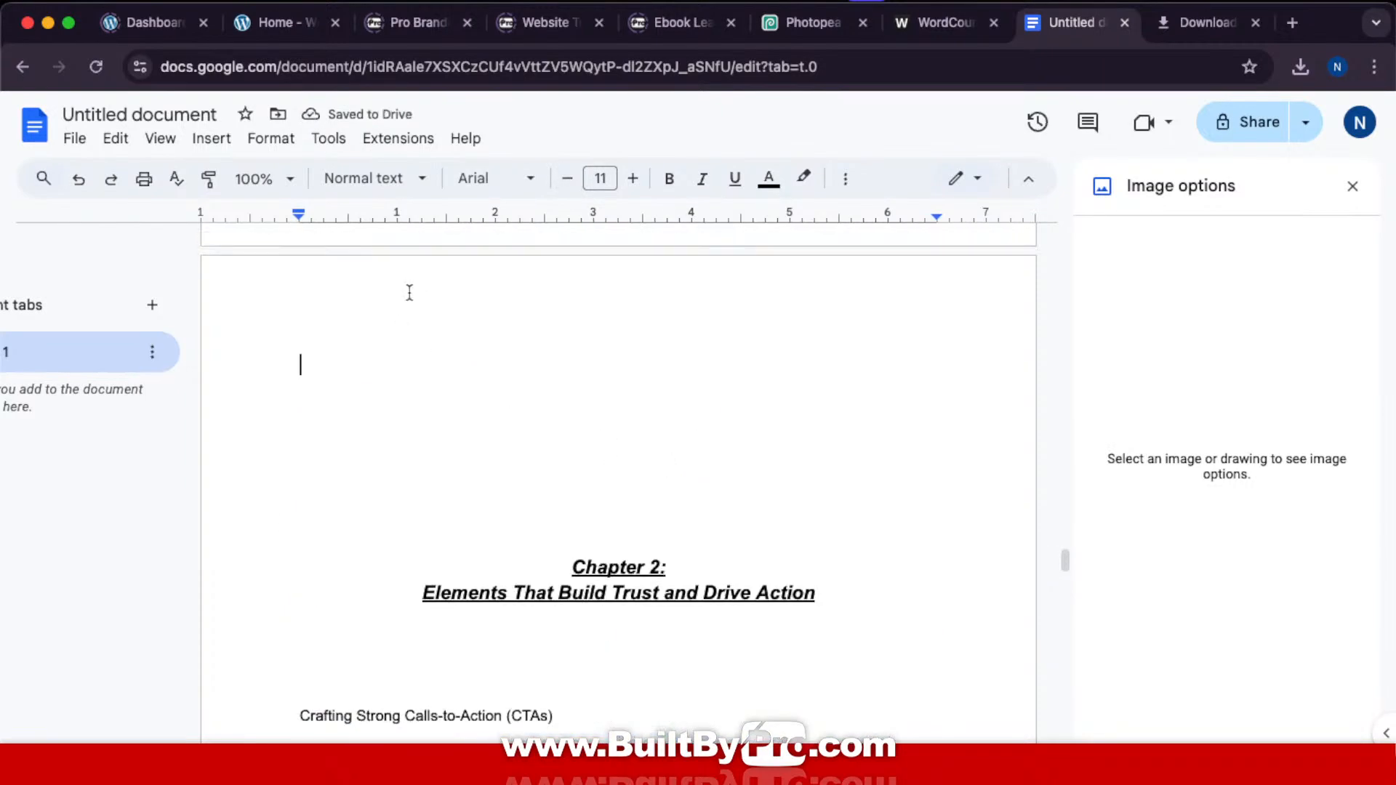
pyautogui.moveTo(409, 293); pyautogui.dragTo(734, 655)
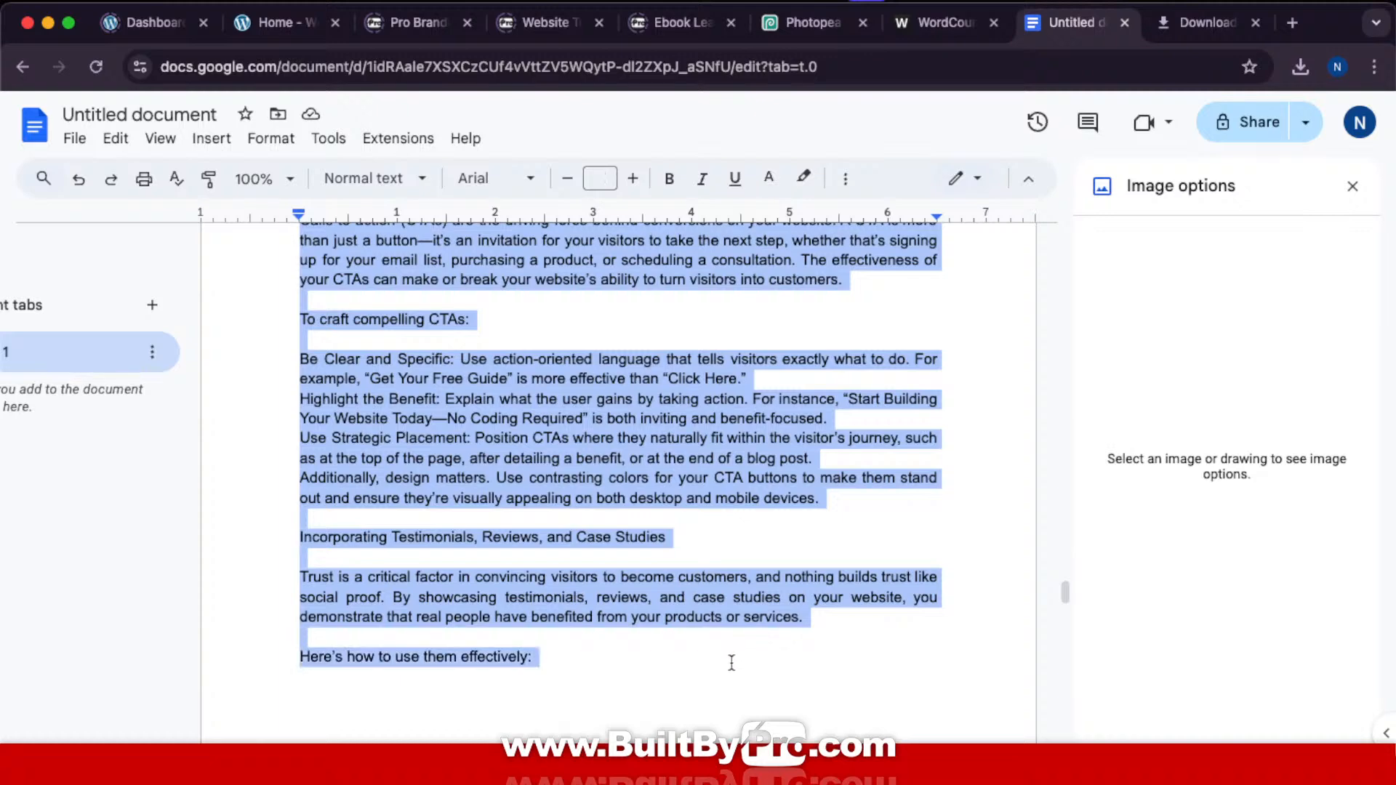
pyautogui.press('Delete')
pyautogui.scroll(-15, 797, 640)
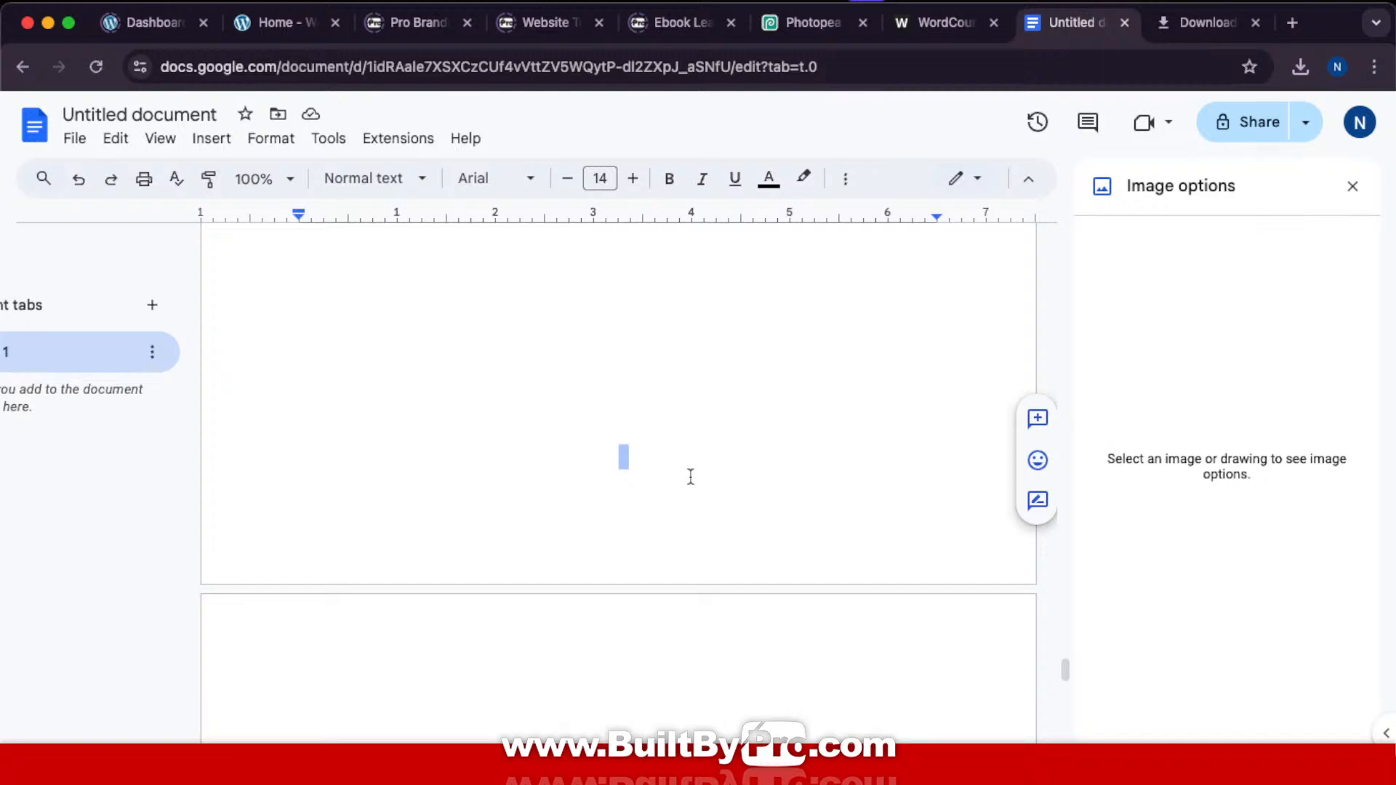
pyautogui.press('Return')
pyautogui.press('super+v')
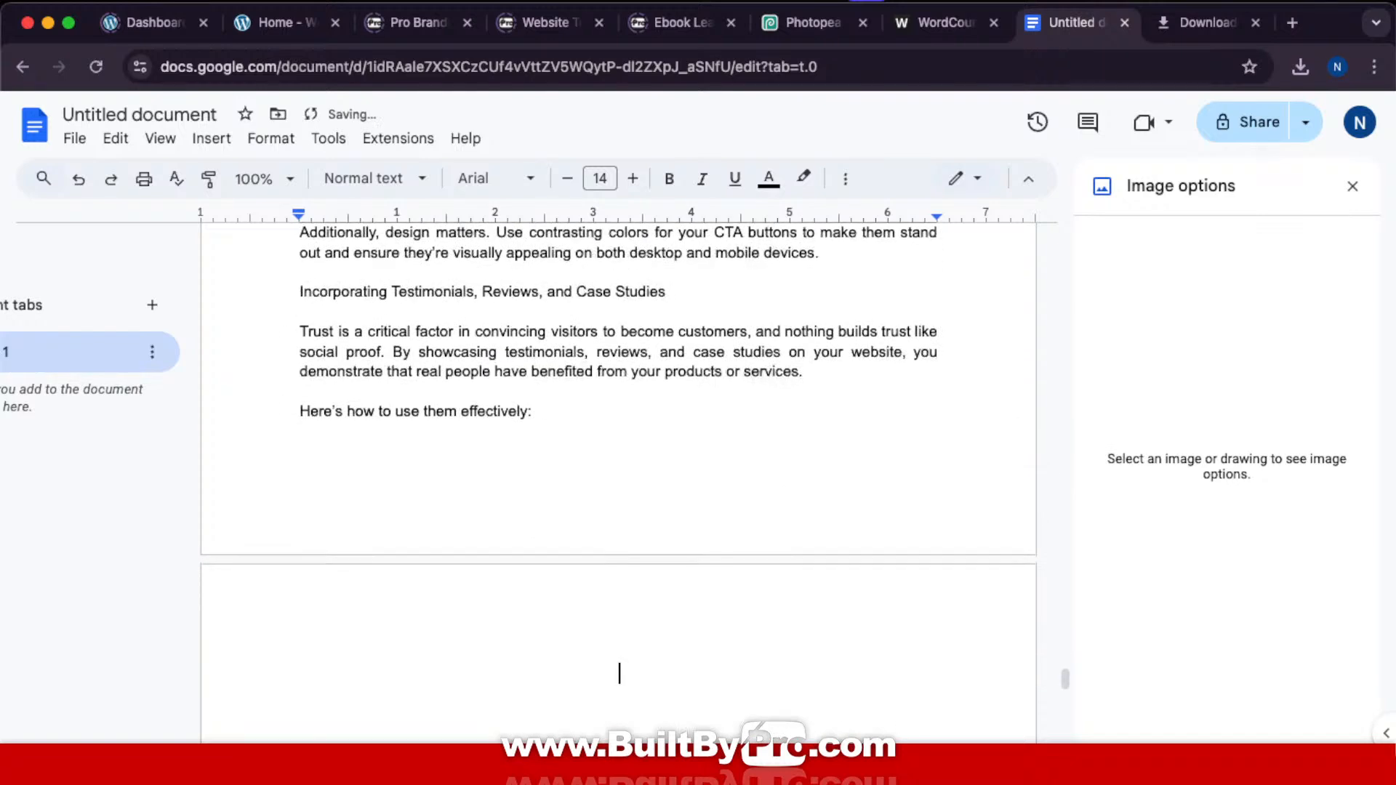
pyautogui.press('BackSpace')
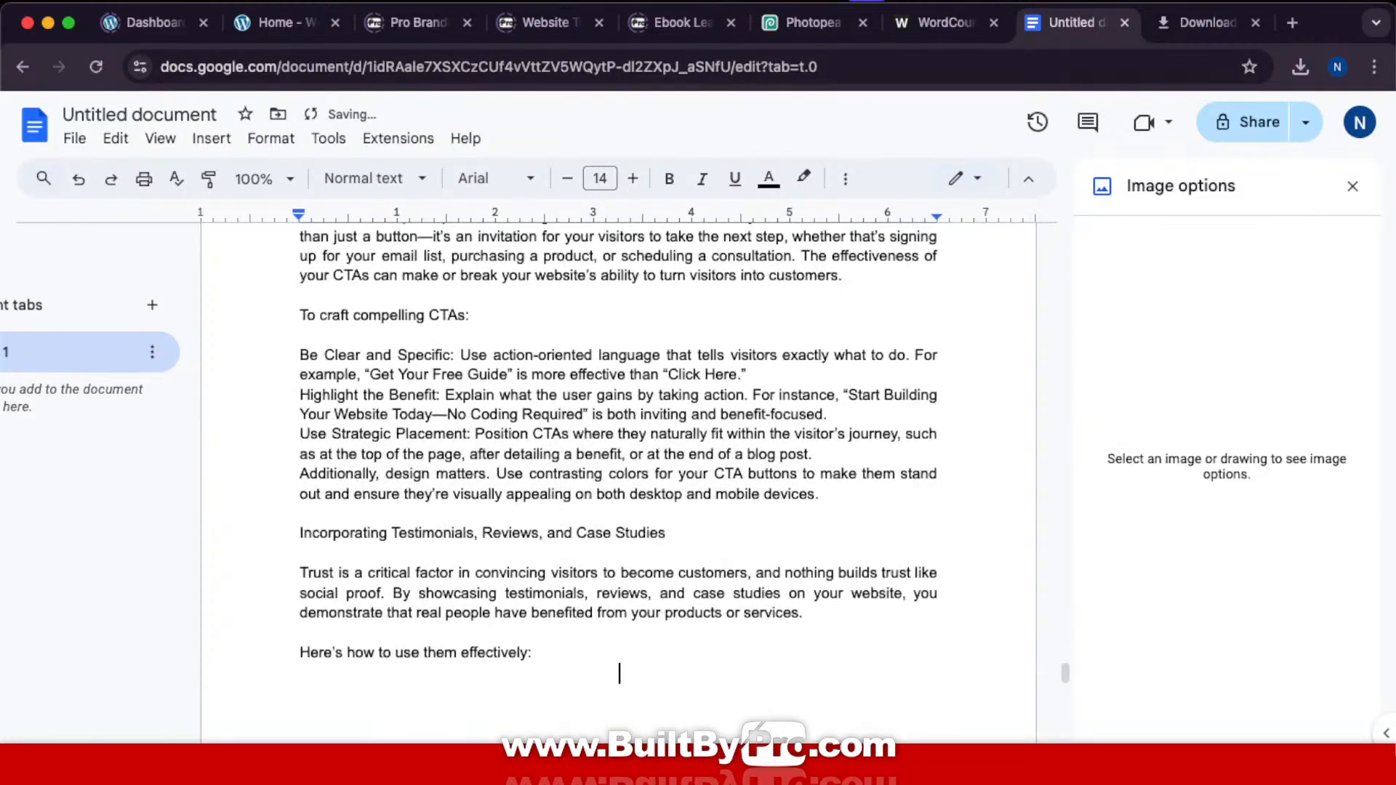
pyautogui.press('Return')
pyautogui.press('BackSpace')
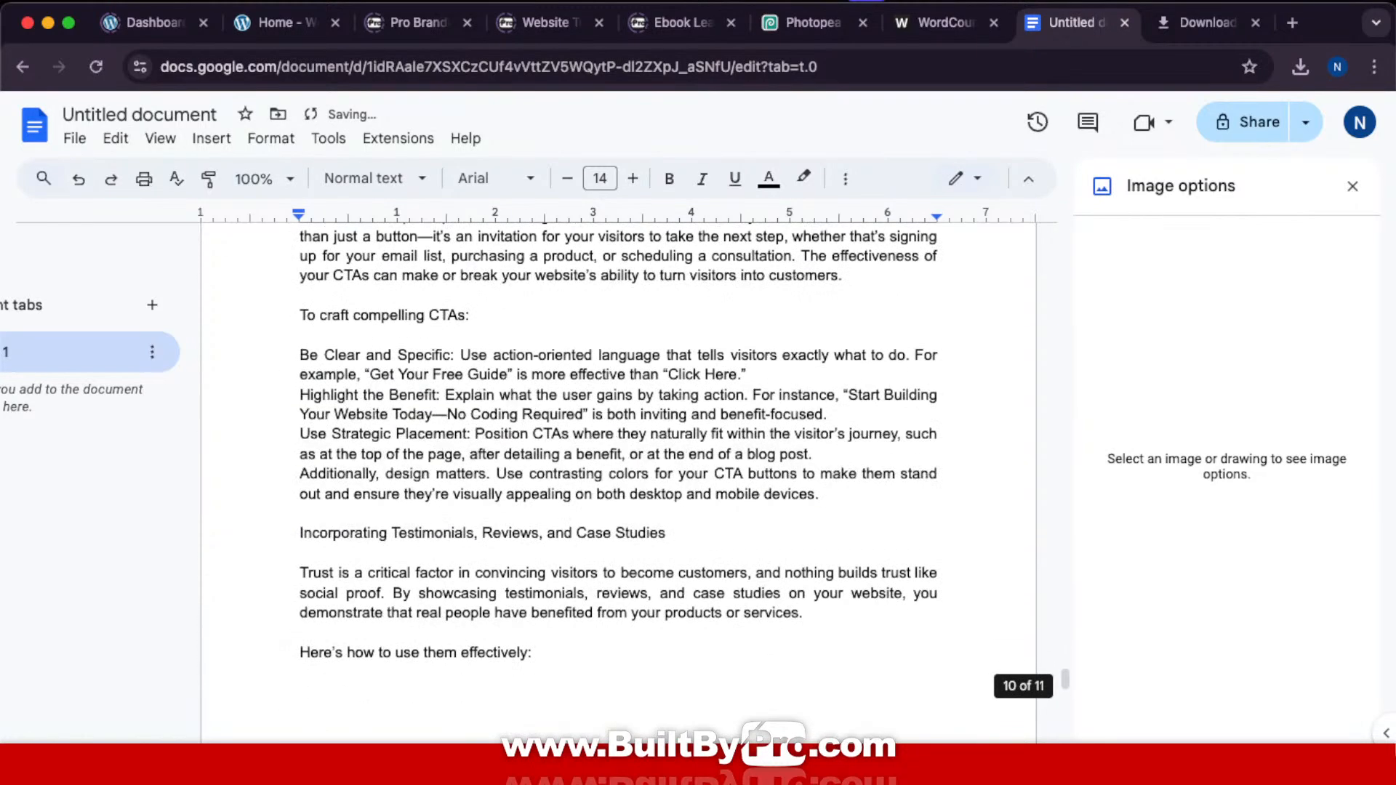
# Step: Look through the Chapter 1, Chapter 2 and duplicated pages to check their layout and order
pyautogui.scroll(5, 719, 422)
pyautogui.scroll(-10, 720, 423)
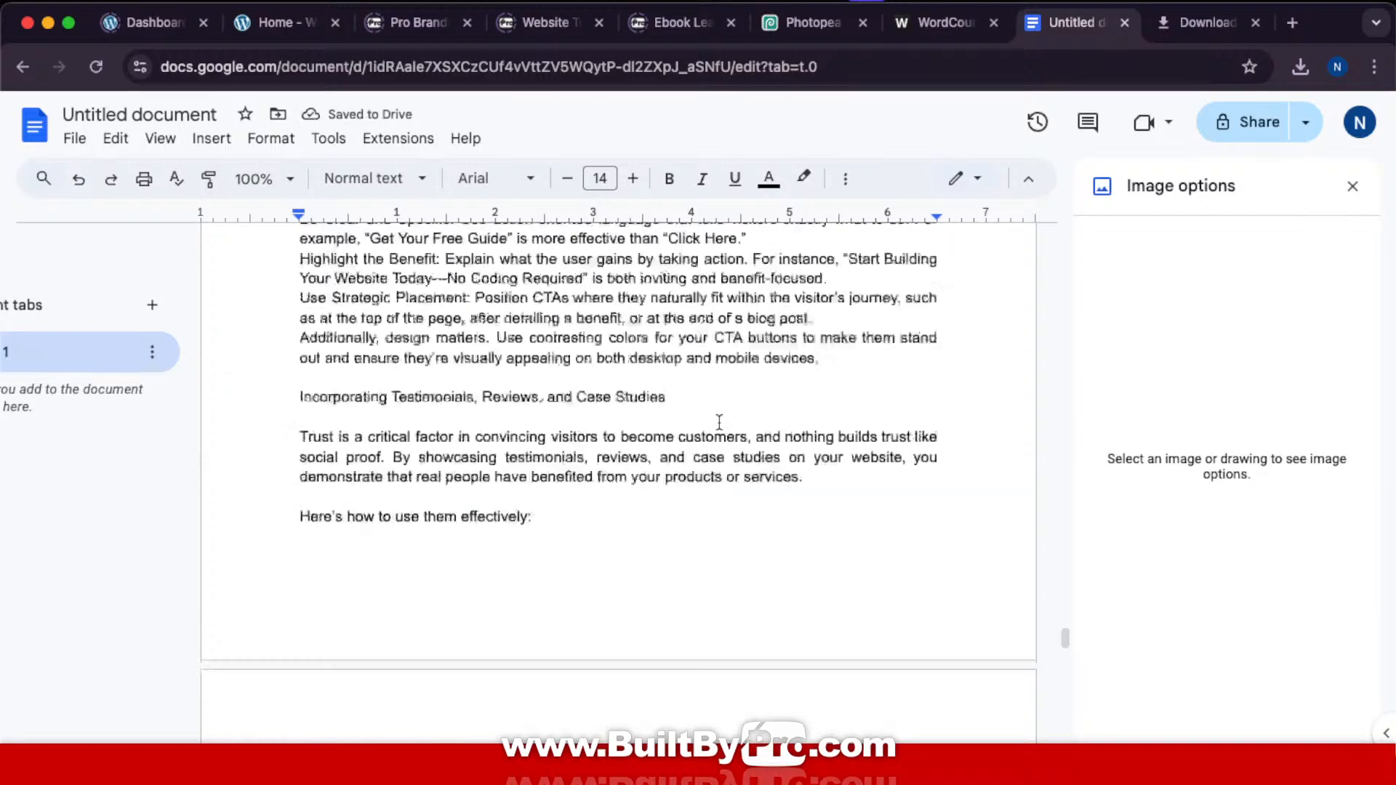
pyautogui.scroll(6, 719, 423)
pyautogui.scroll(5, 719, 423)
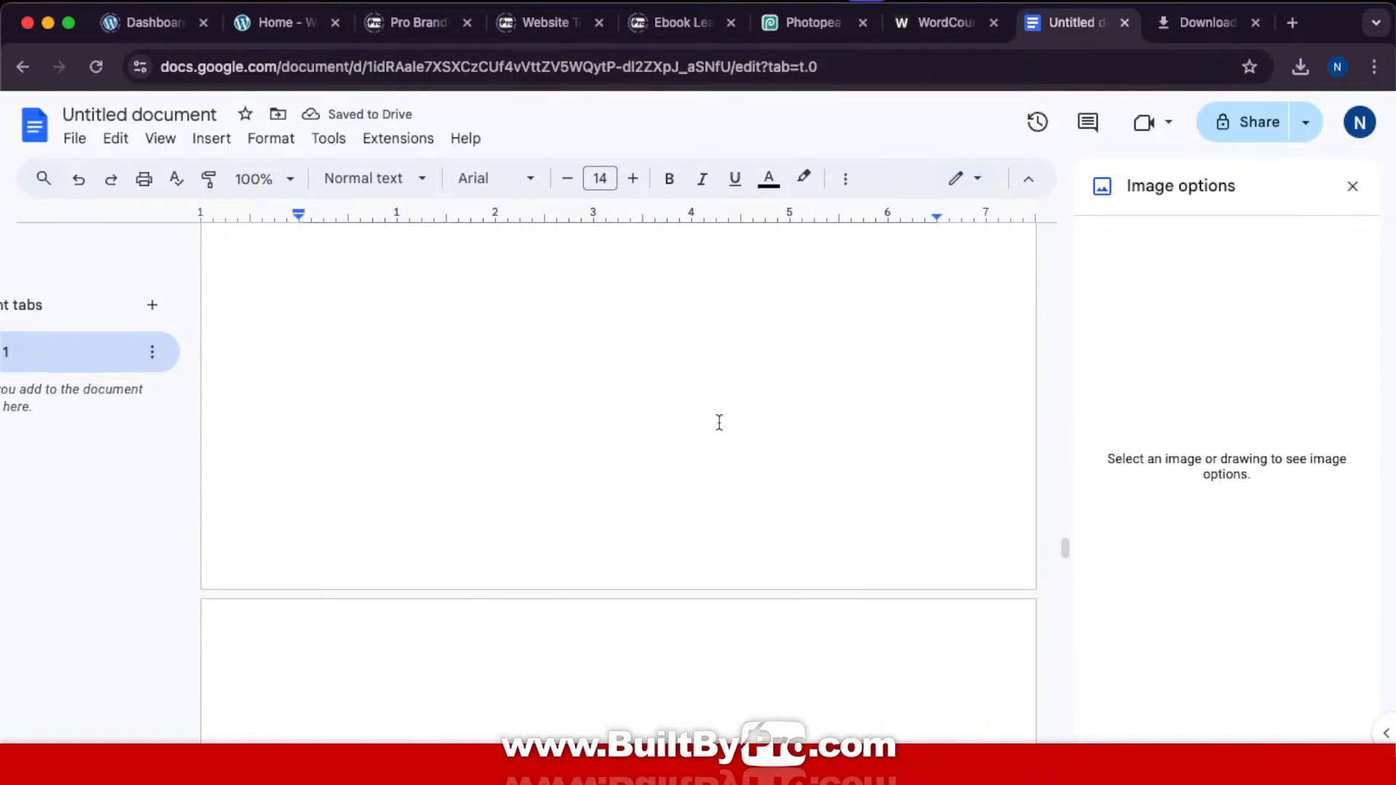
pyautogui.scroll(-15, 719, 423)
pyautogui.scroll(5, 719, 421)
pyautogui.scroll(15, 719, 421)
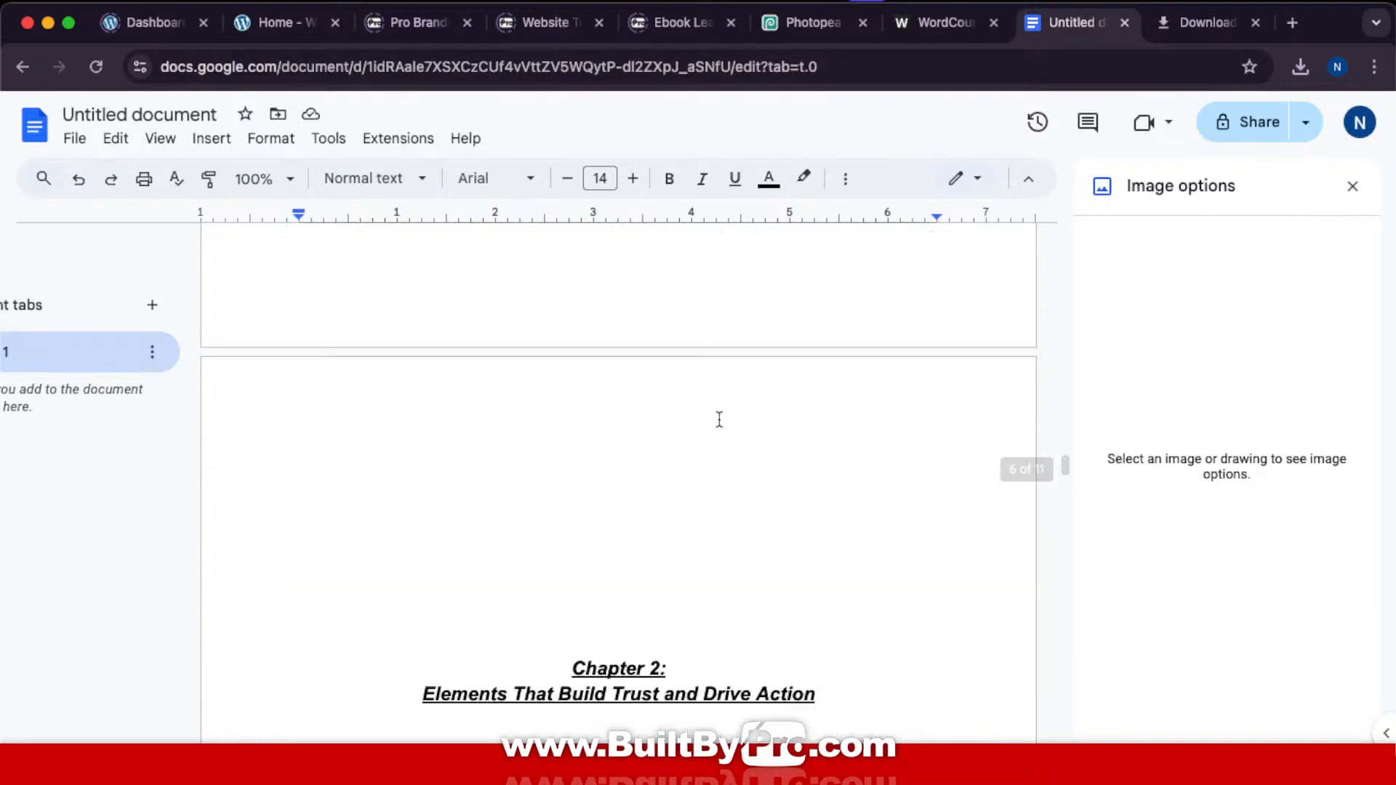
pyautogui.scroll(10, 720, 420)
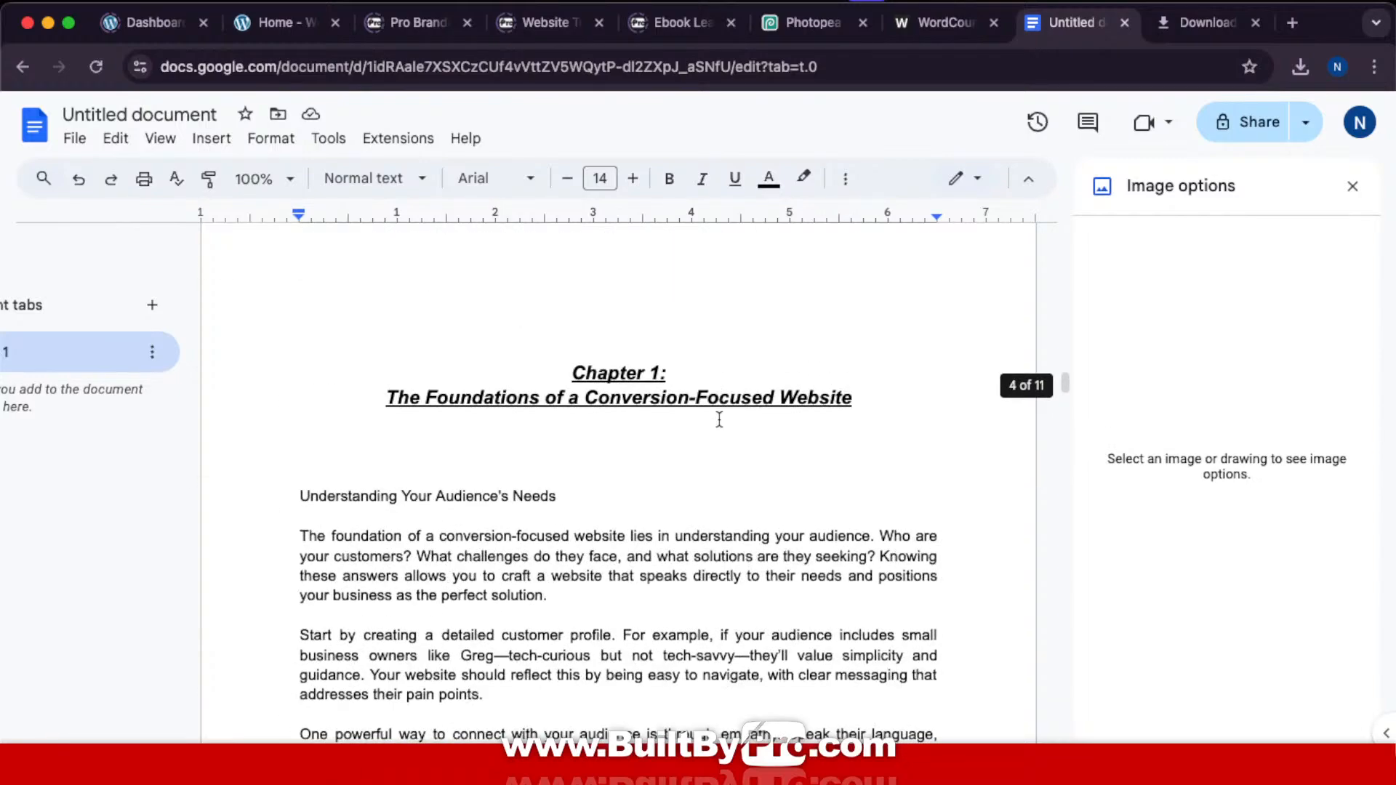
pyautogui.scroll(-20, 719, 420)
pyautogui.scroll(-20, 719, 420)
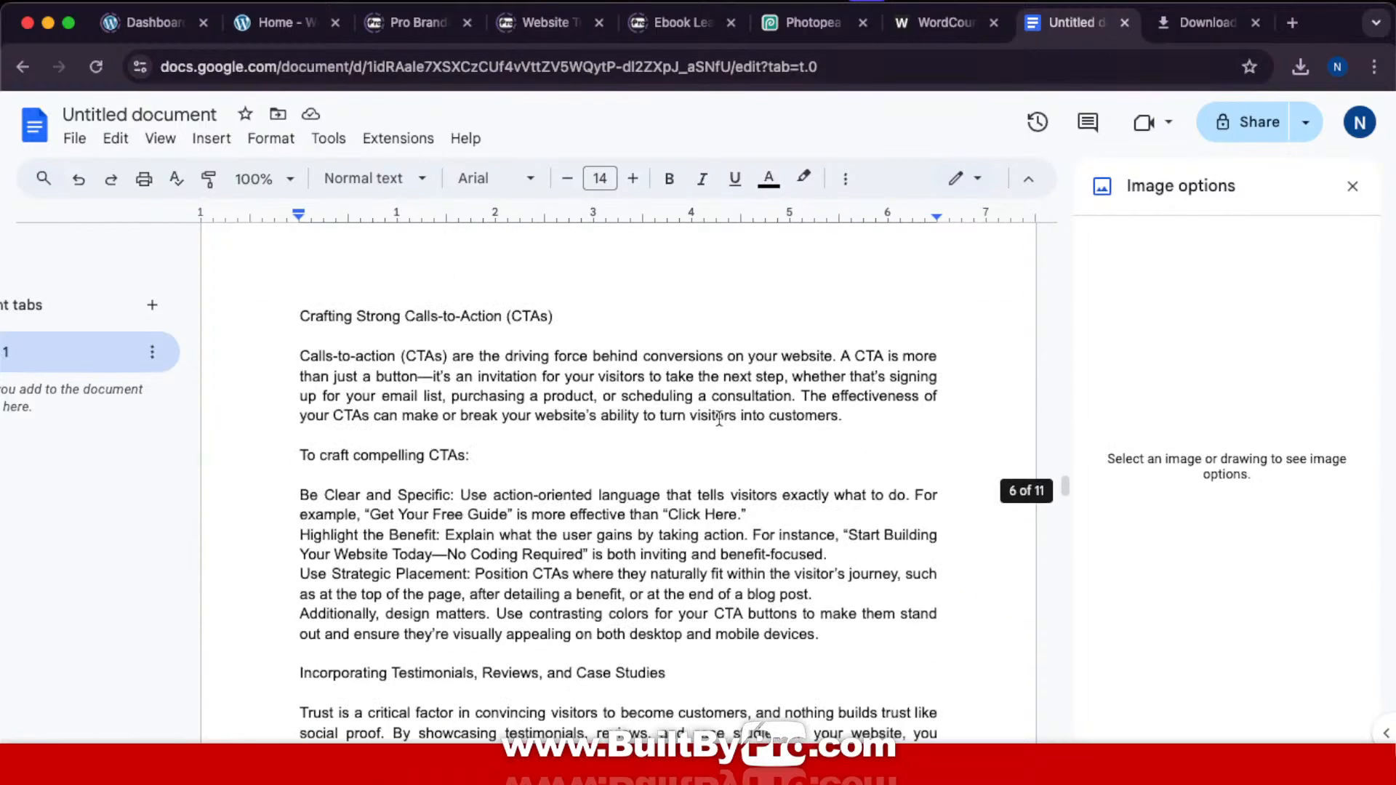
pyautogui.scroll(-10, 719, 418)
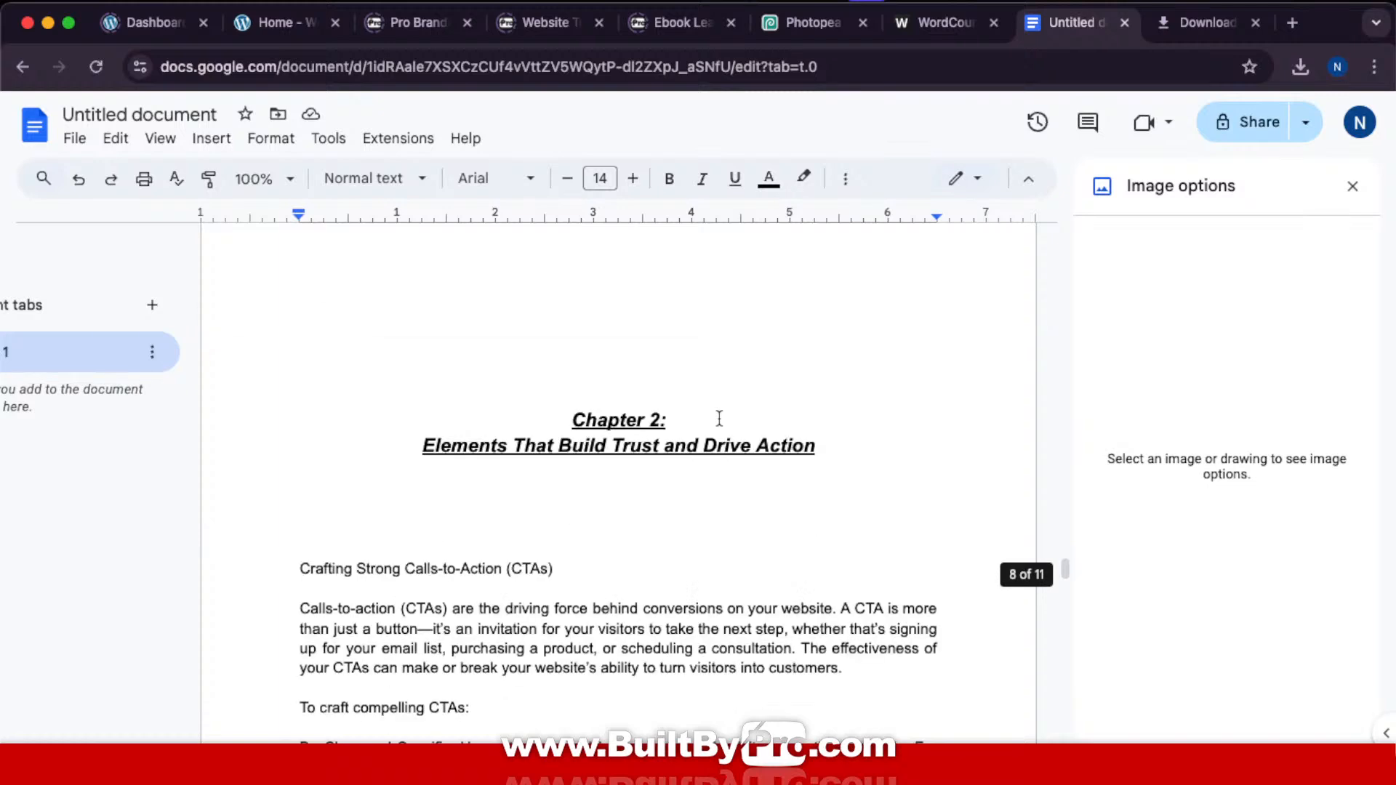
# Step: Change the chapter number in the duplicated heading to "Chapter 3:"
pyautogui.click(661, 421)
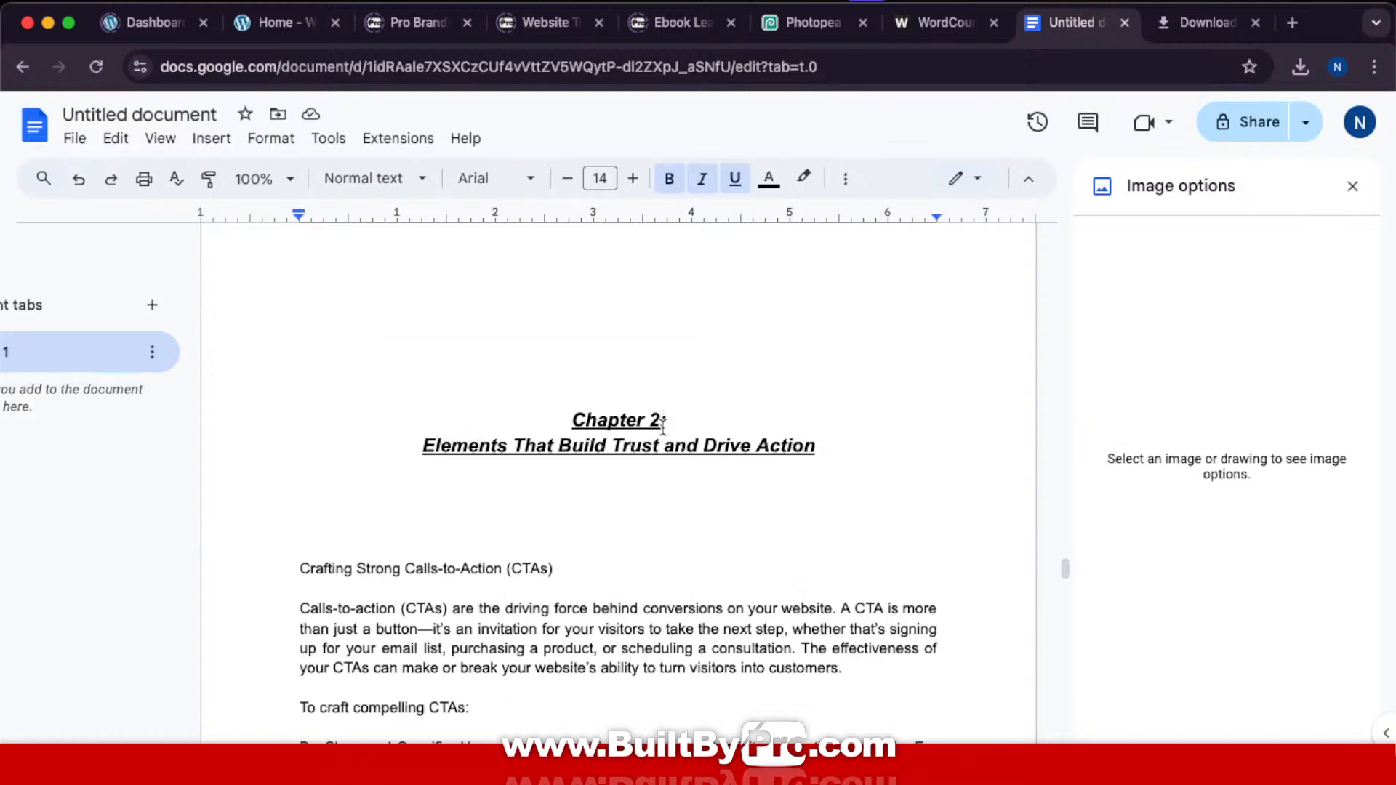
pyautogui.press('BackSpace')
pyautogui.write('3')
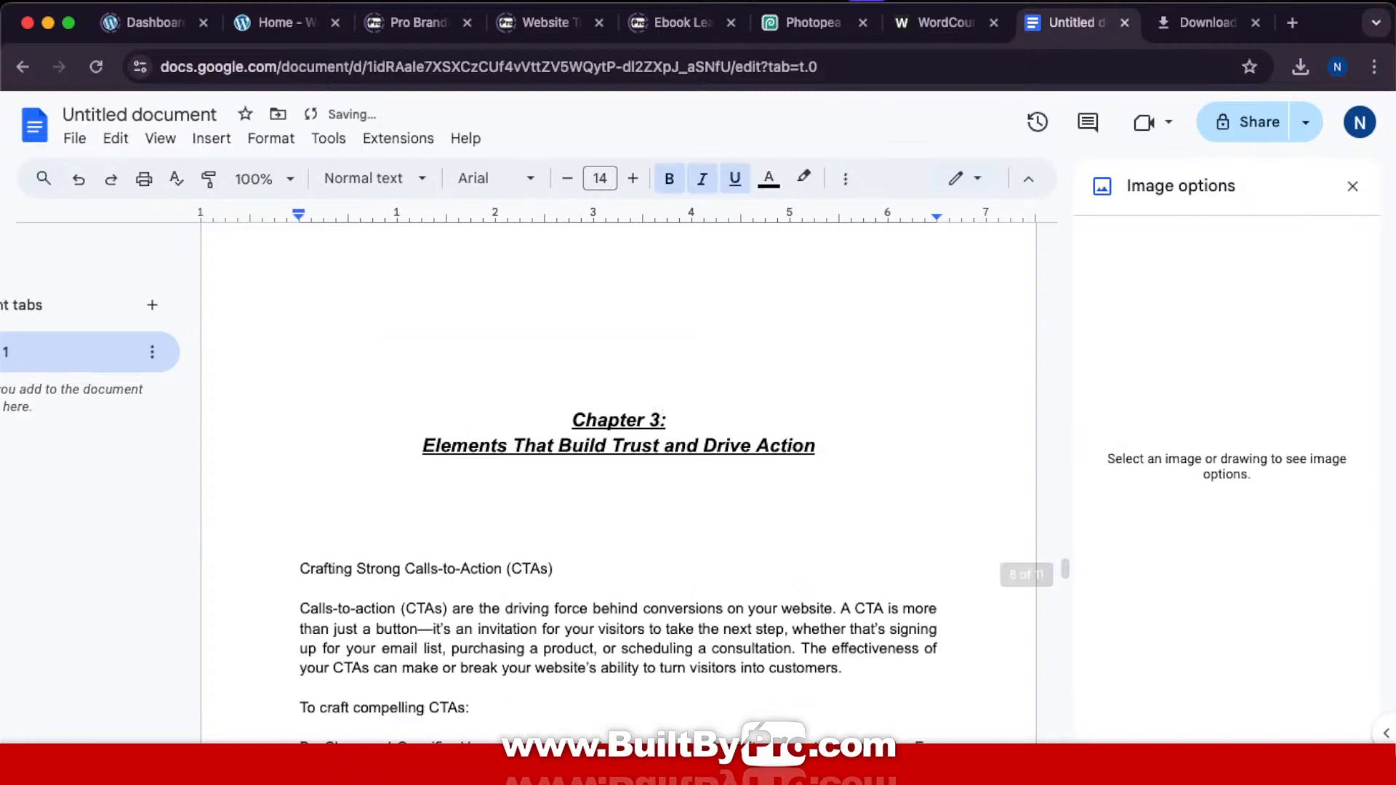
# Step: Switch to the TextEdit notes and look for the Chapter 3 title in the outline
pyautogui.moveTo(726, 741)
pyautogui.click(777, 709)
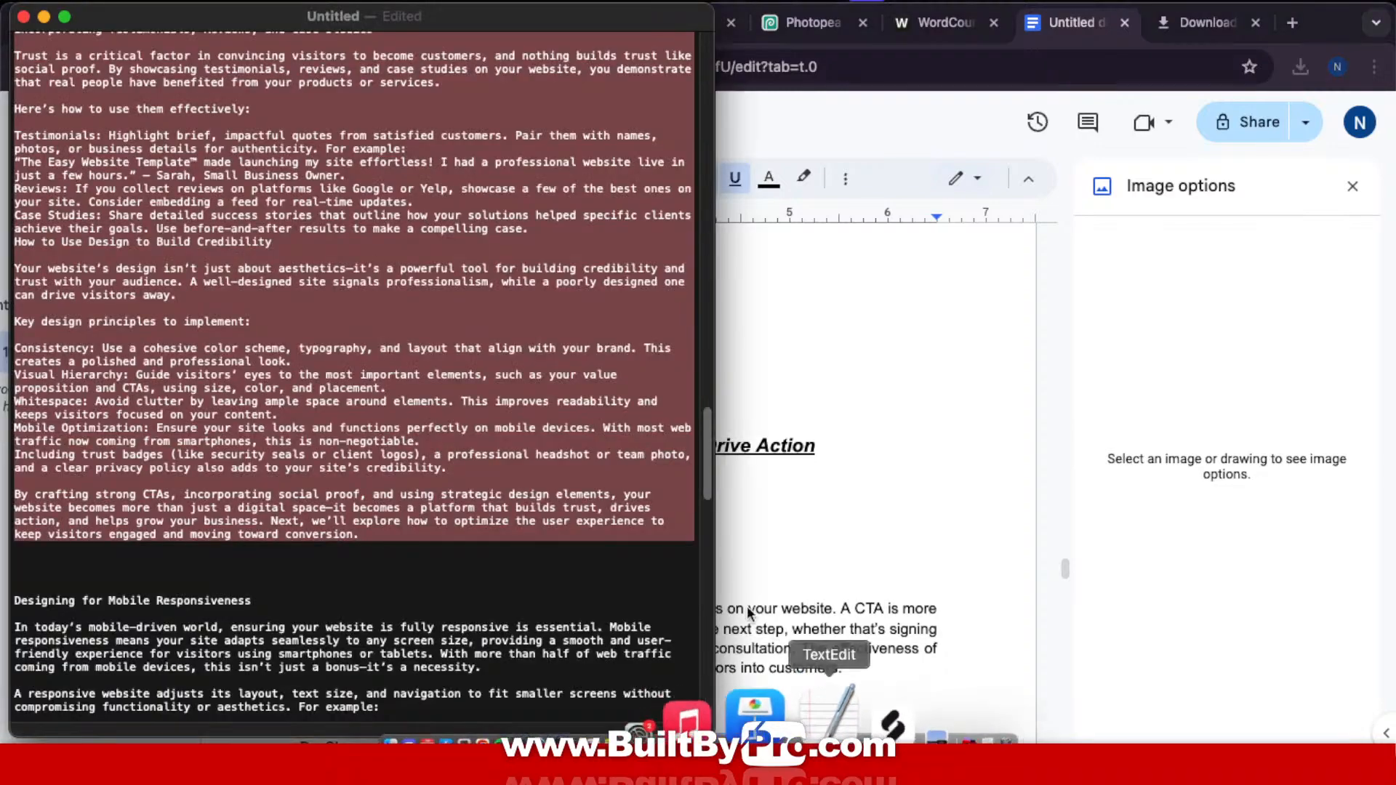
pyautogui.scroll(-5, 384, 420)
pyautogui.scroll(20, 384, 419)
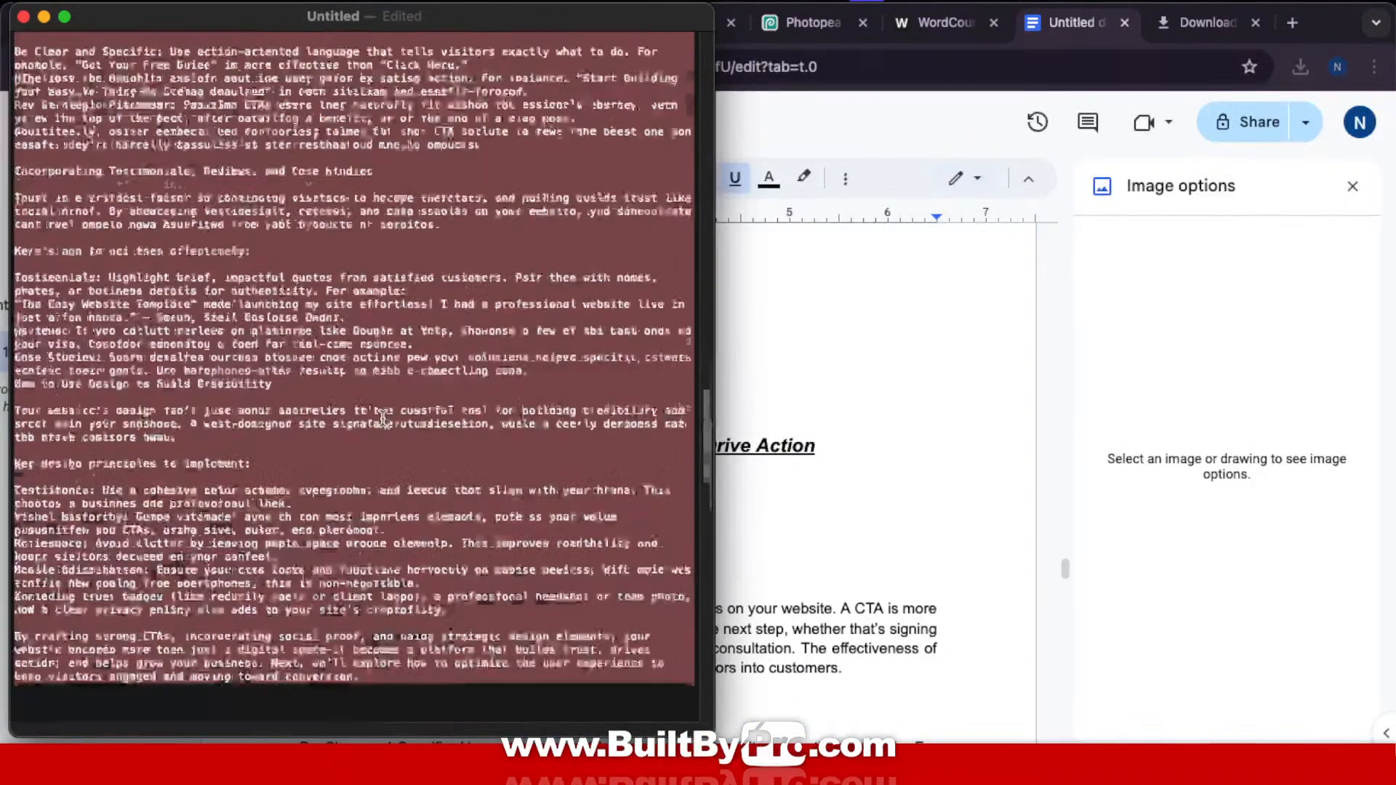
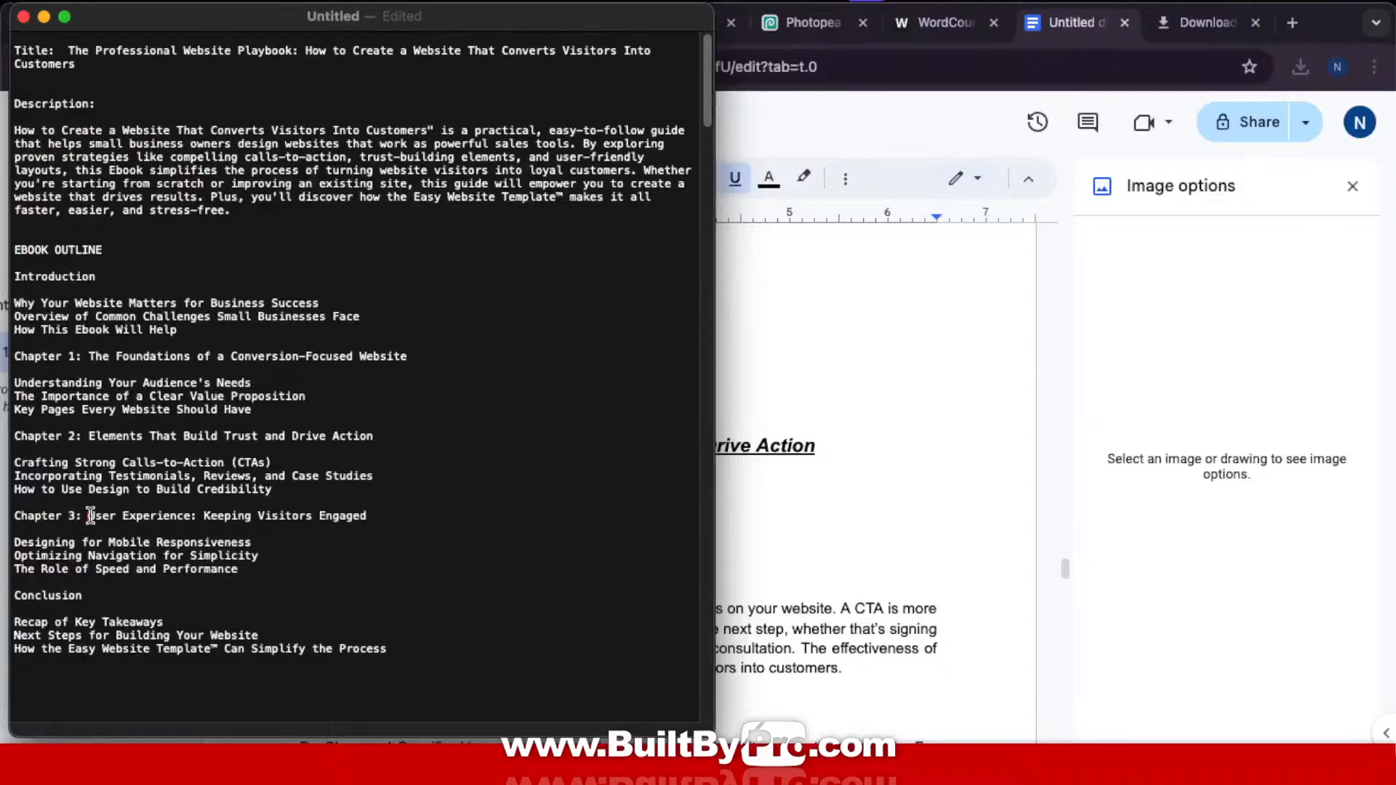
# Step: Replace the title under the "Chapter 3:" heading with "User Experience: Keeping Visitors Engaged" copied from the notes outline
pyautogui.moveTo(91, 516); pyautogui.dragTo(369, 515)
pyautogui.press('super+c')
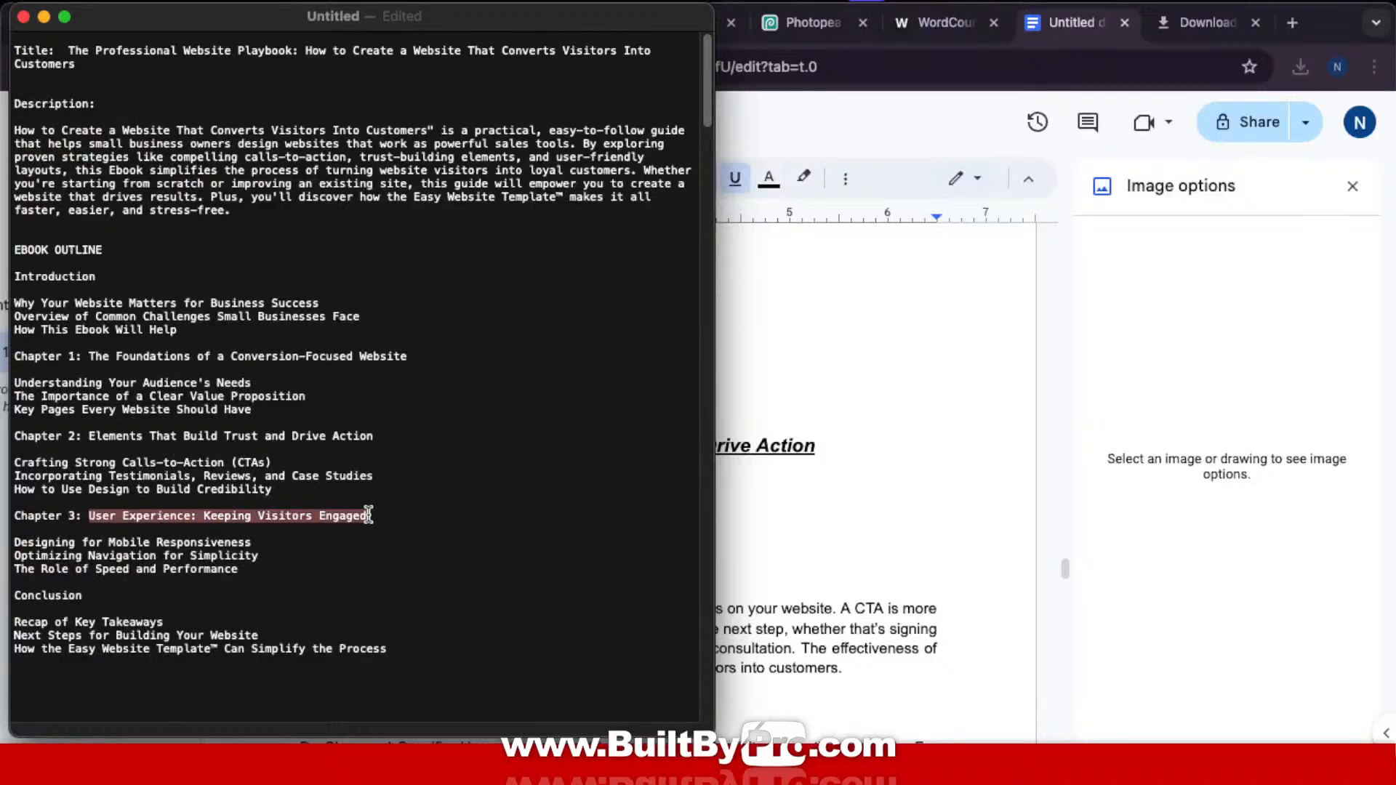
pyautogui.click(803, 505)
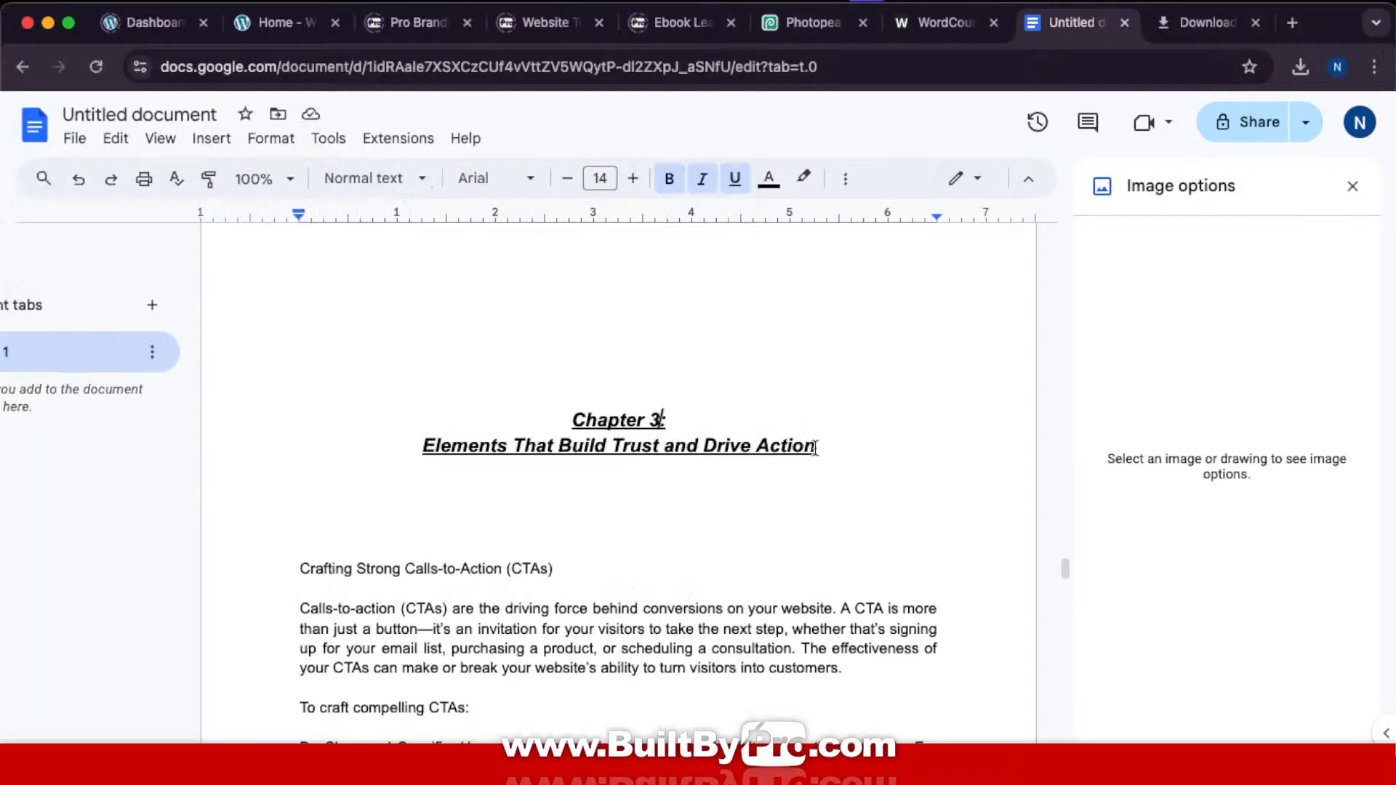
pyautogui.moveTo(816, 446); pyautogui.dragTo(397, 441)
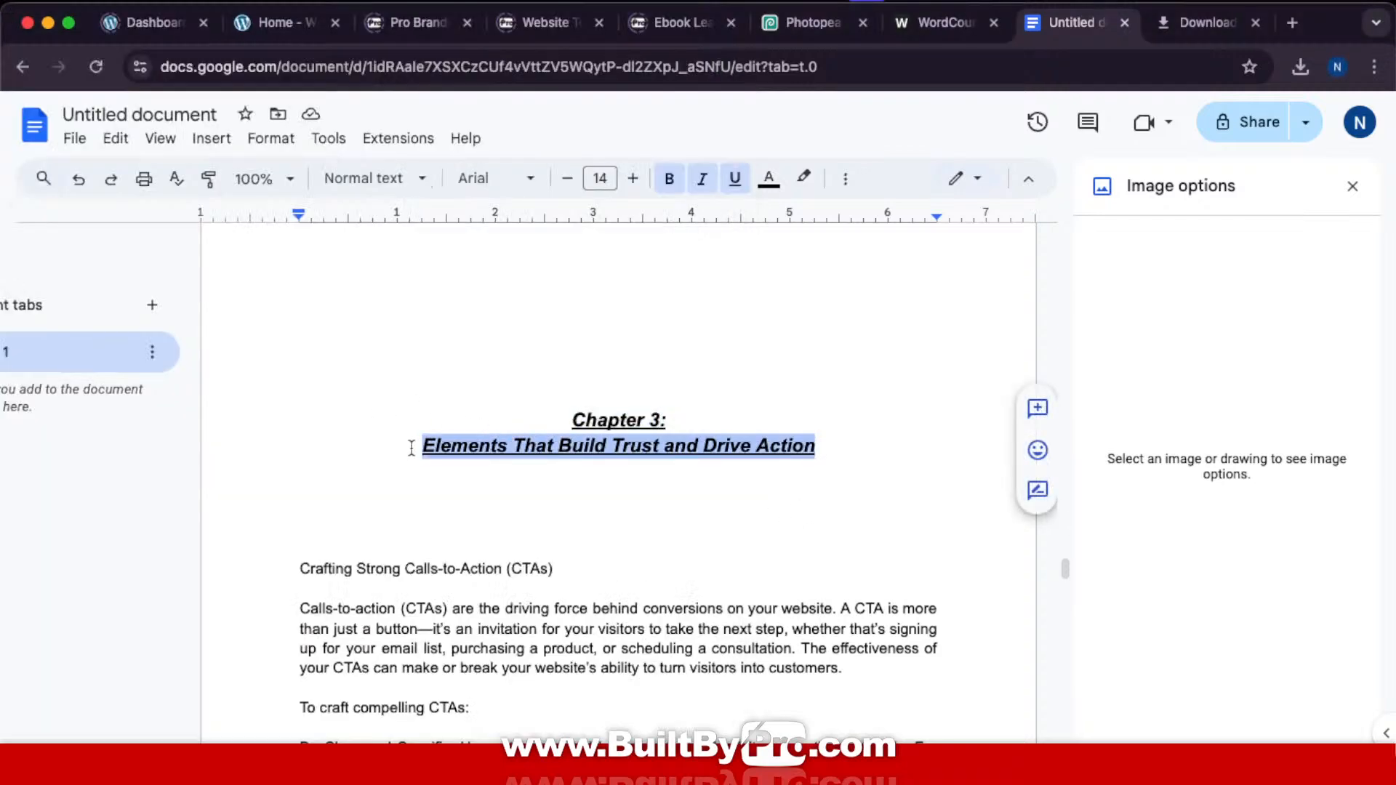
pyautogui.press('super+v')
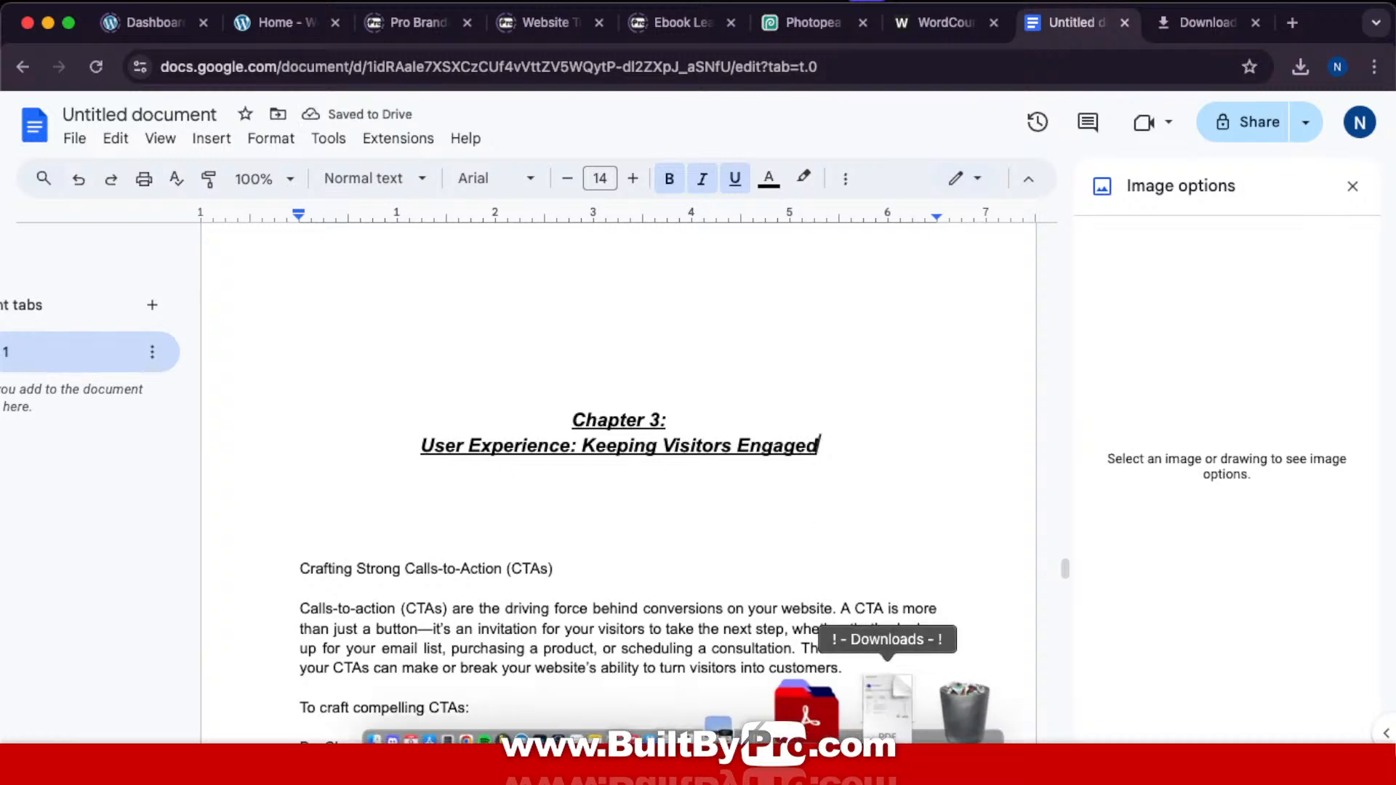
# Step: Copy the Chapter 3 text, "Designing for Mobile Responsiveness" through "actionable next steps.", from the TextEdit notes into the document above "To craft compelling CTAs:"
pyautogui.click(884, 723)
pyautogui.click(766, 720)
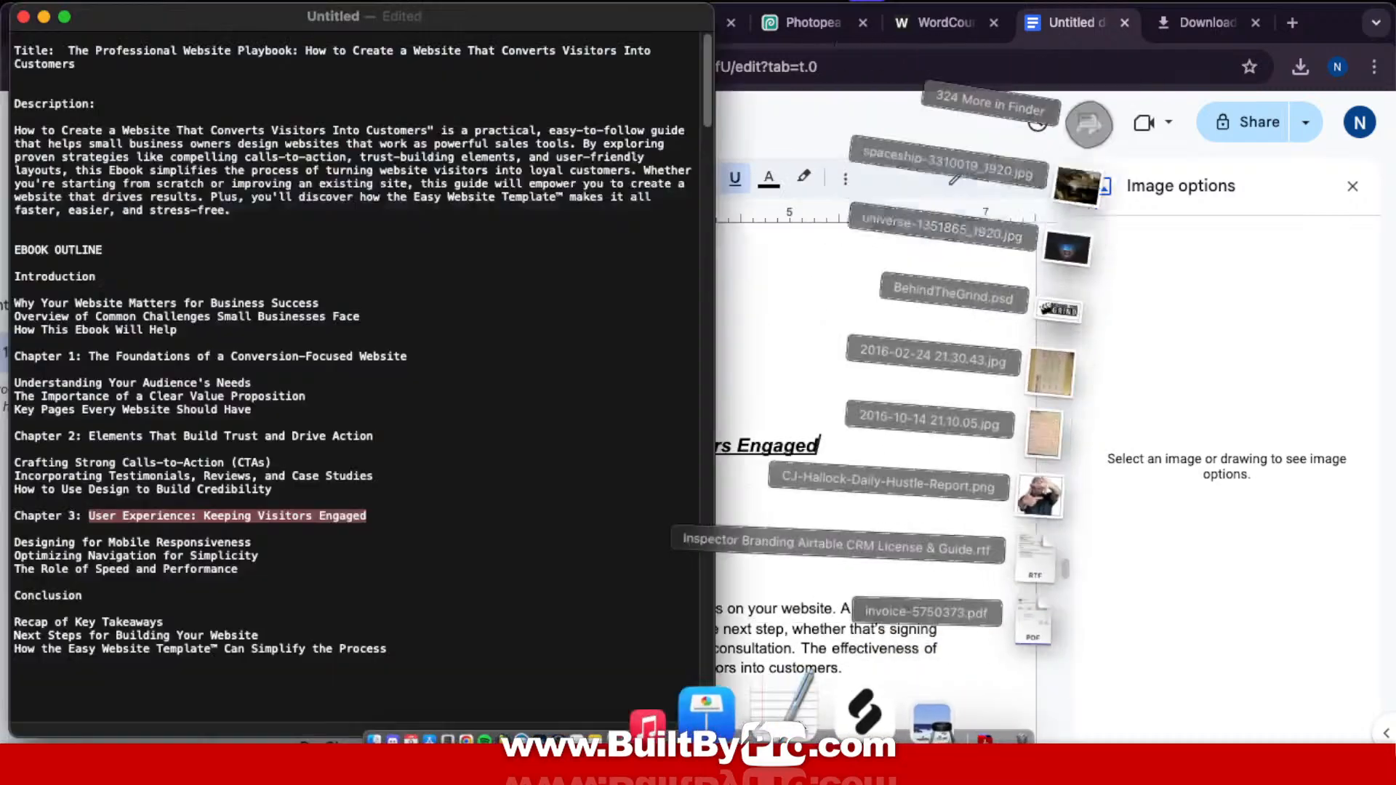
pyautogui.scroll(-10, 470, 471)
pyautogui.scroll(-10, 468, 465)
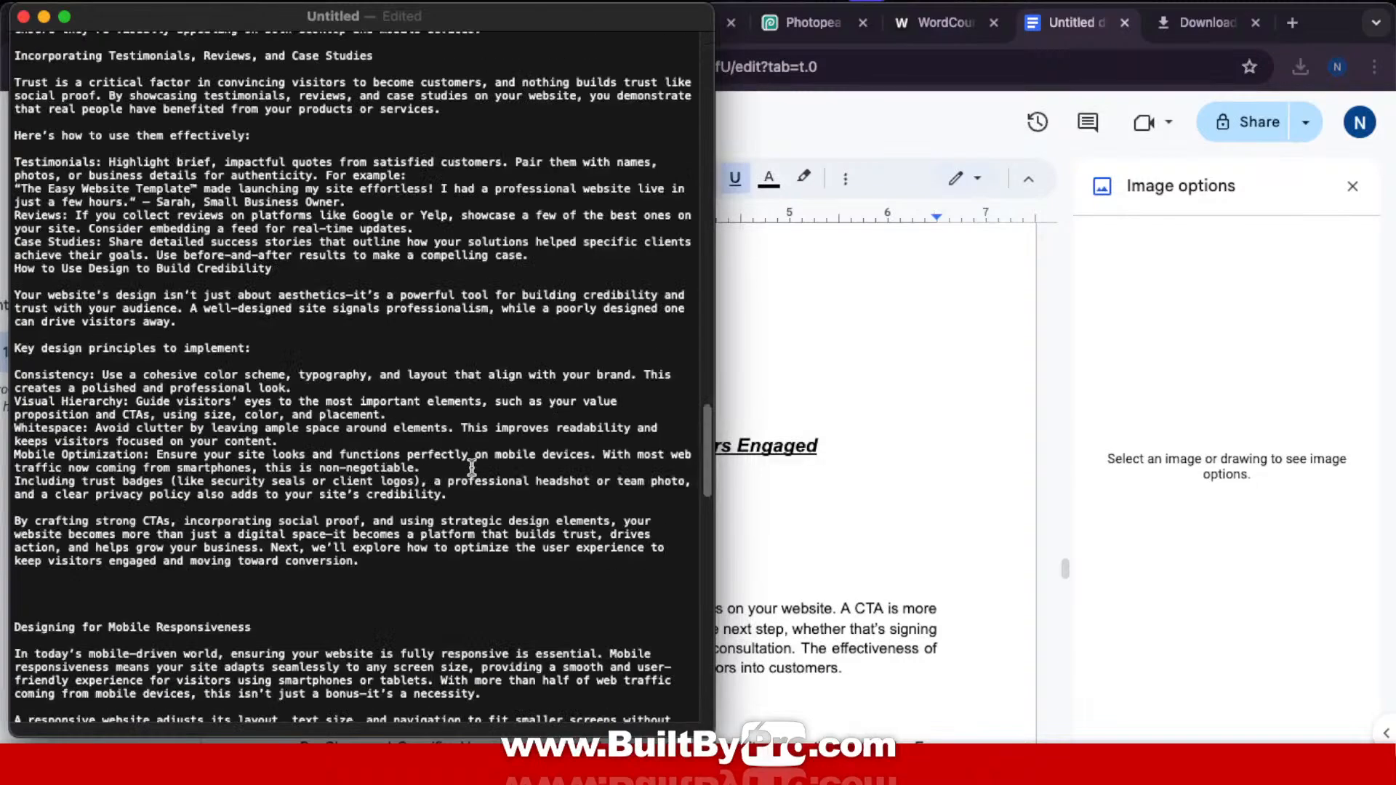
pyautogui.scroll(5, 472, 469)
pyautogui.scroll(3, 472, 469)
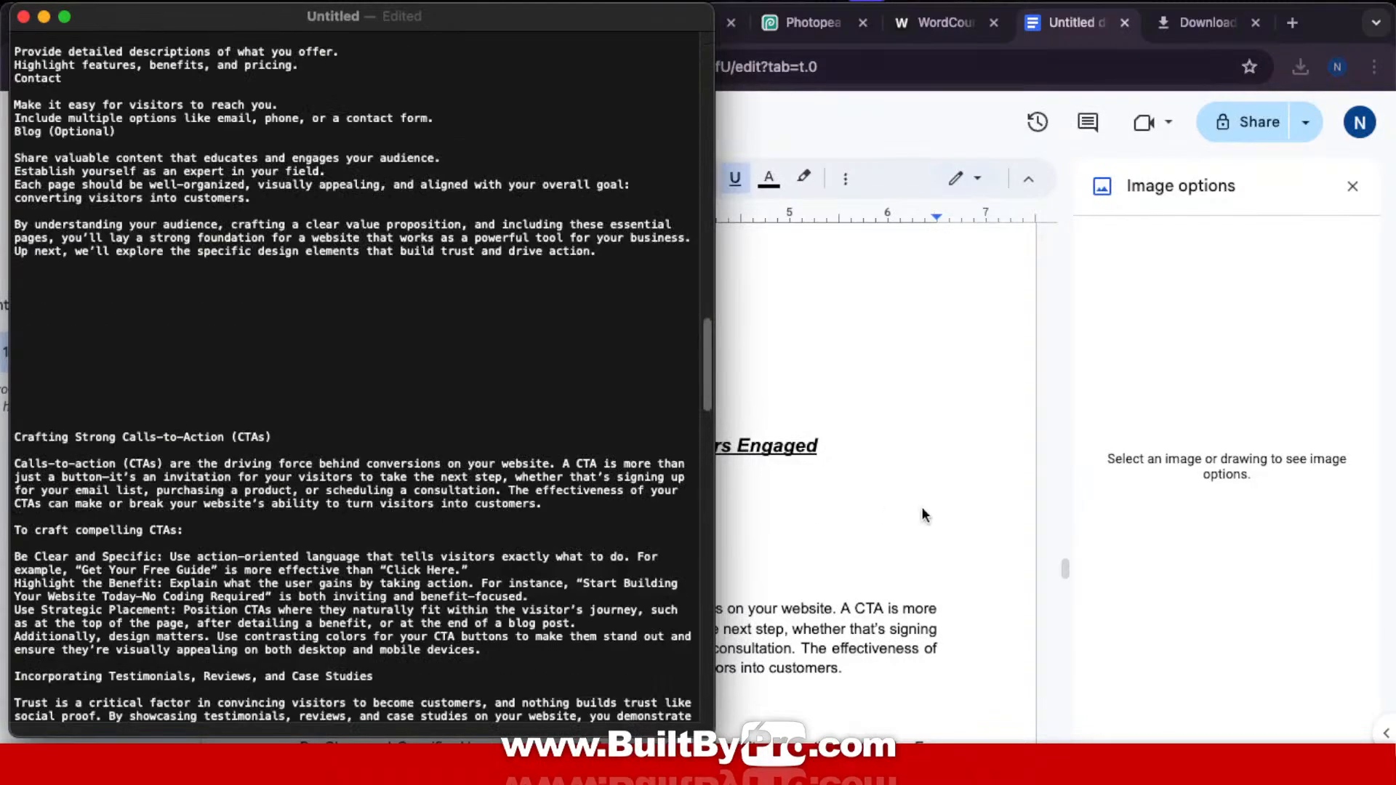
pyautogui.scroll(-15, 370, 507)
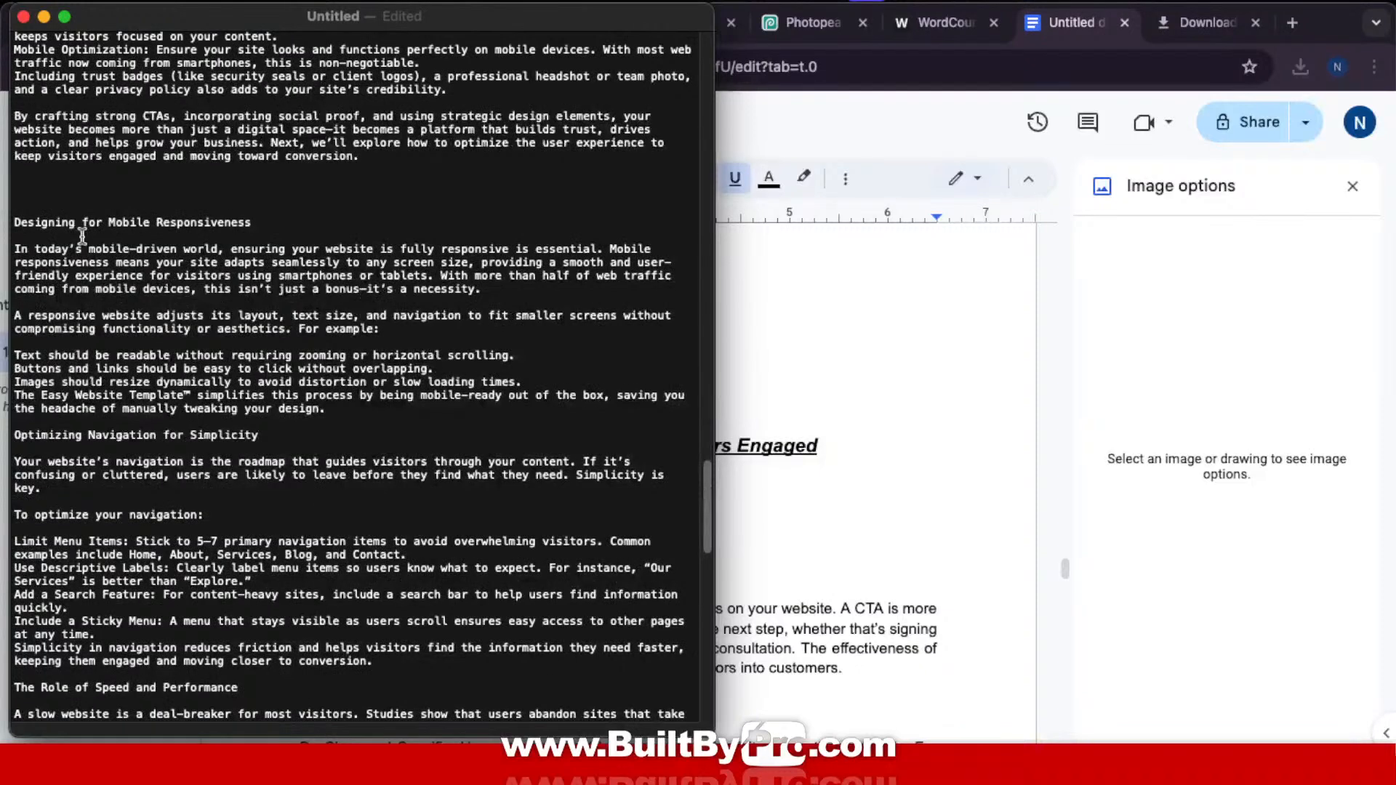
pyautogui.moveTo(13, 225); pyautogui.dragTo(560, 457)
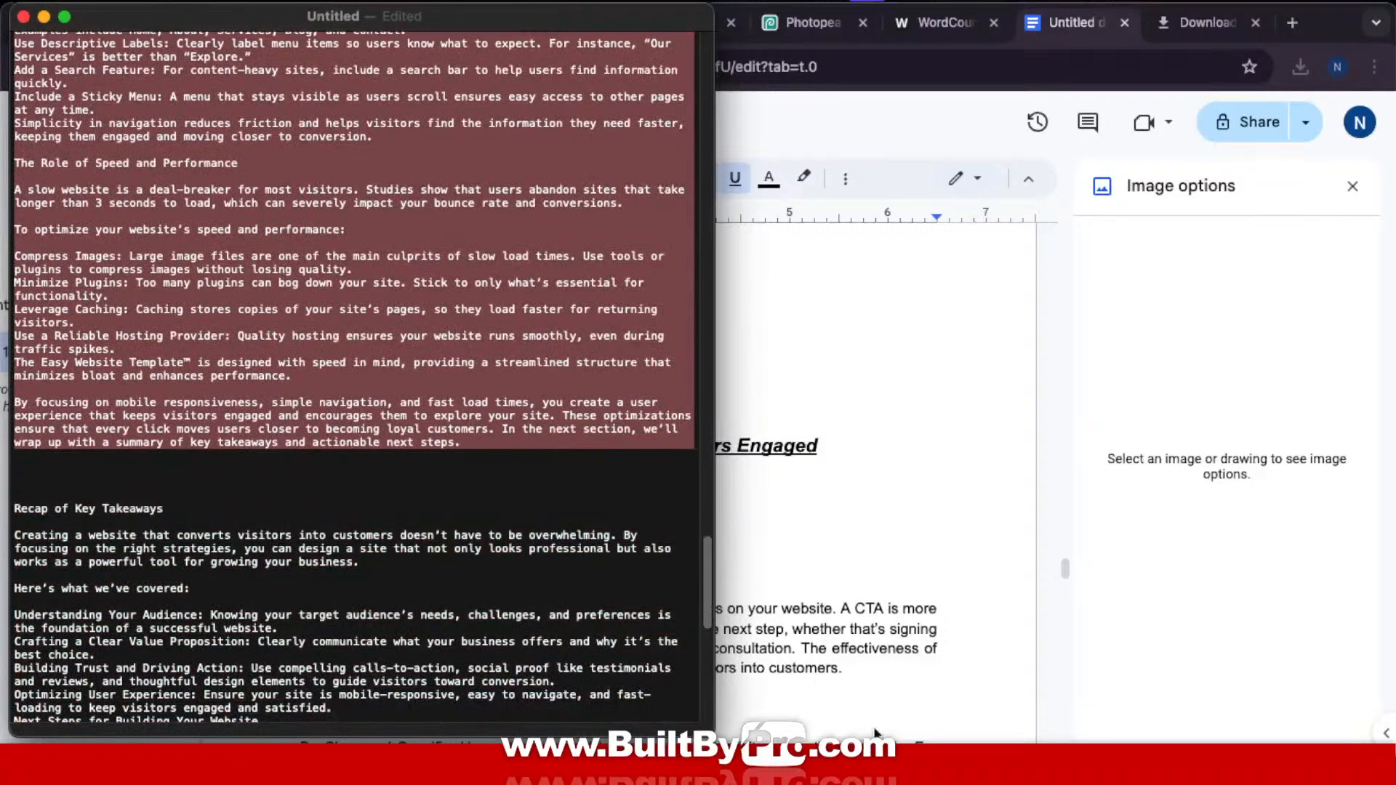
pyautogui.click(941, 587)
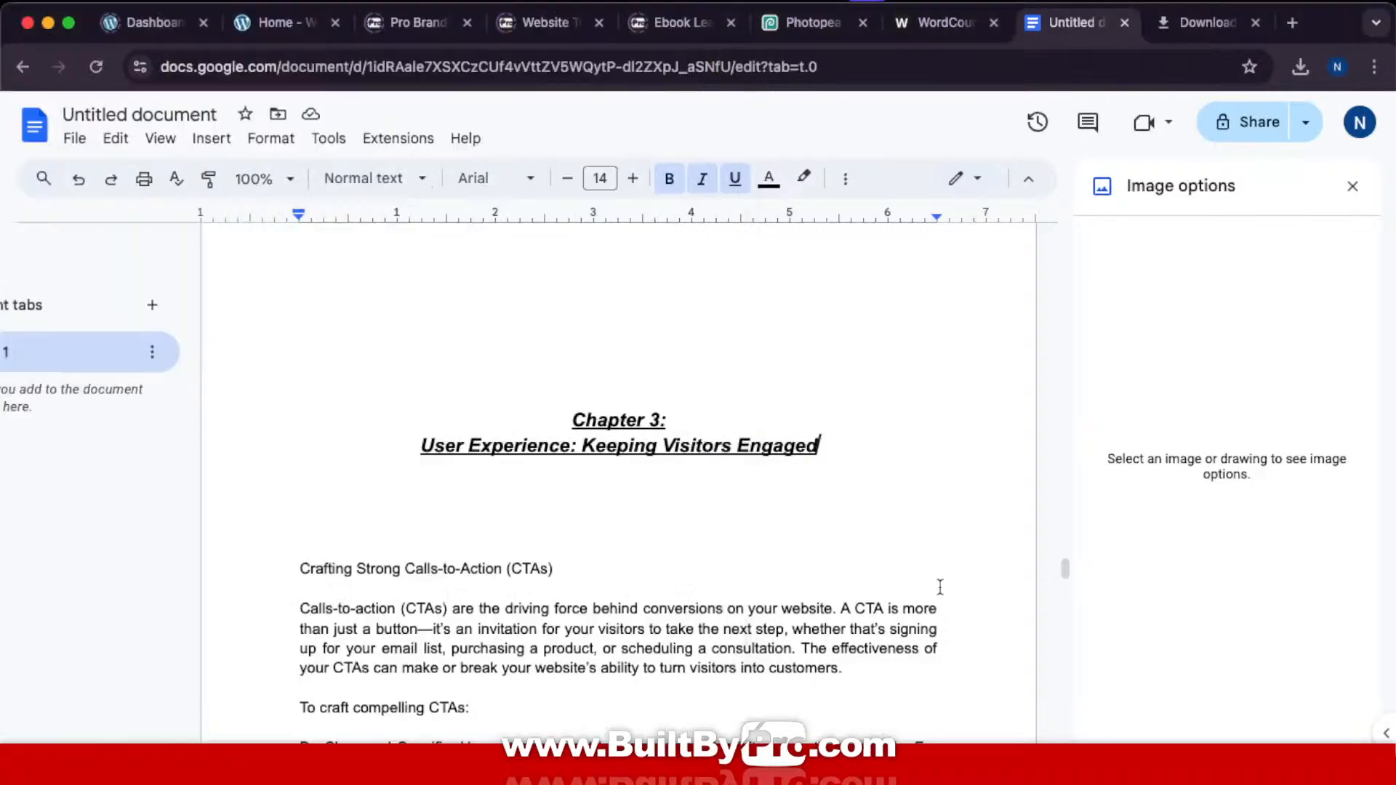
pyautogui.doubleClick(316, 689)
pyautogui.press('super+v')
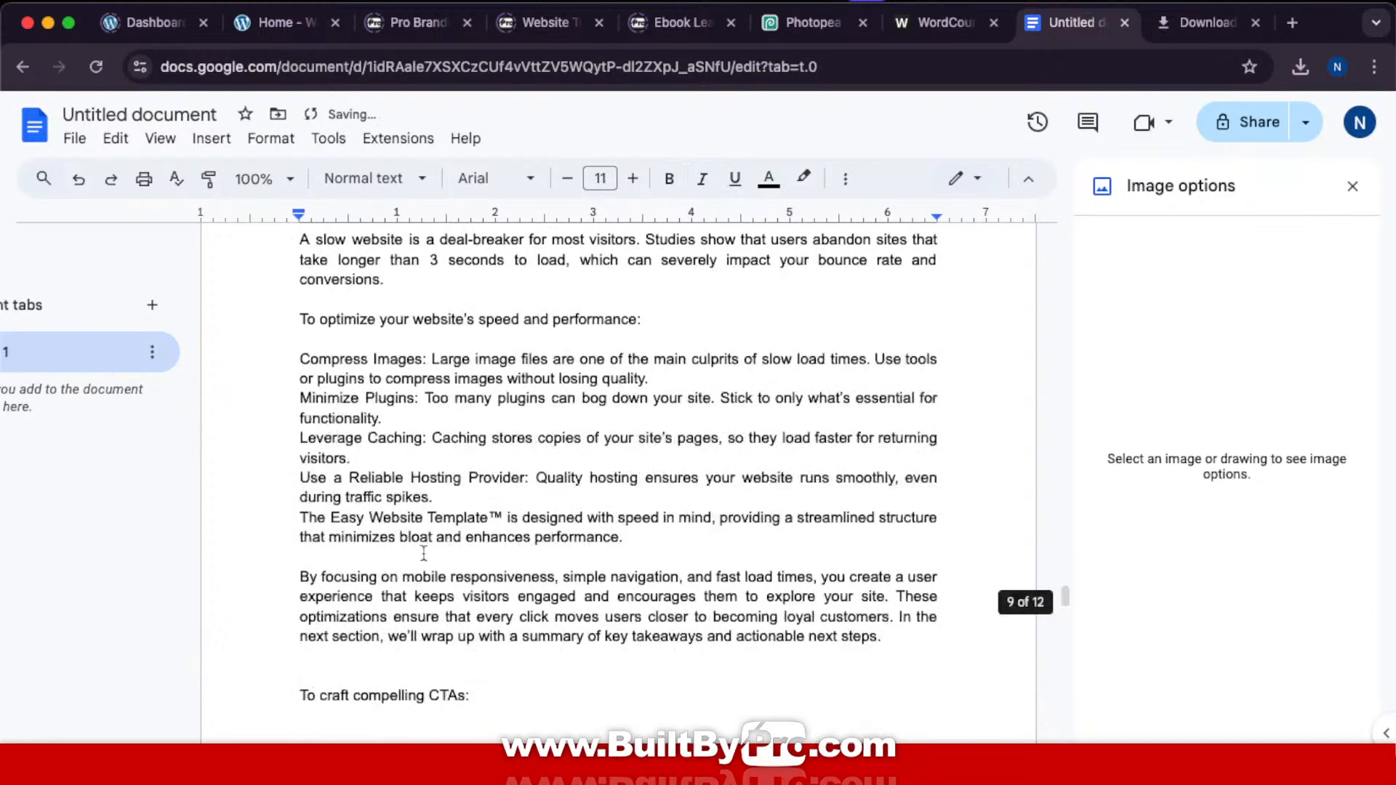
# Step: Delete the lines from "Crafting Strong Calls-to-Action (CTAs)" through "Designing for Mobile Responsiveness" beneath the Chapter 3 title
pyautogui.scroll(15, 484, 538)
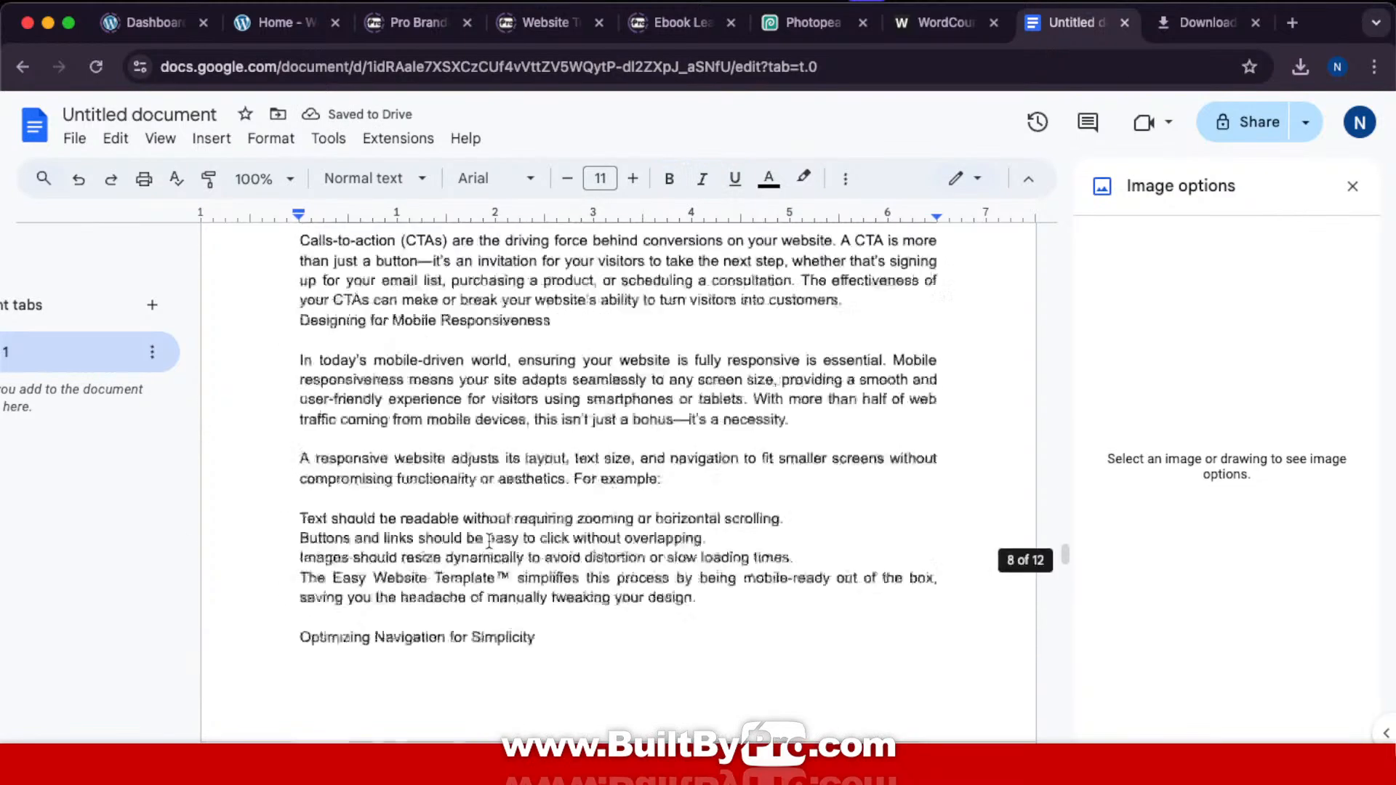
pyautogui.scroll(5, 488, 540)
pyautogui.scroll(-1, 484, 546)
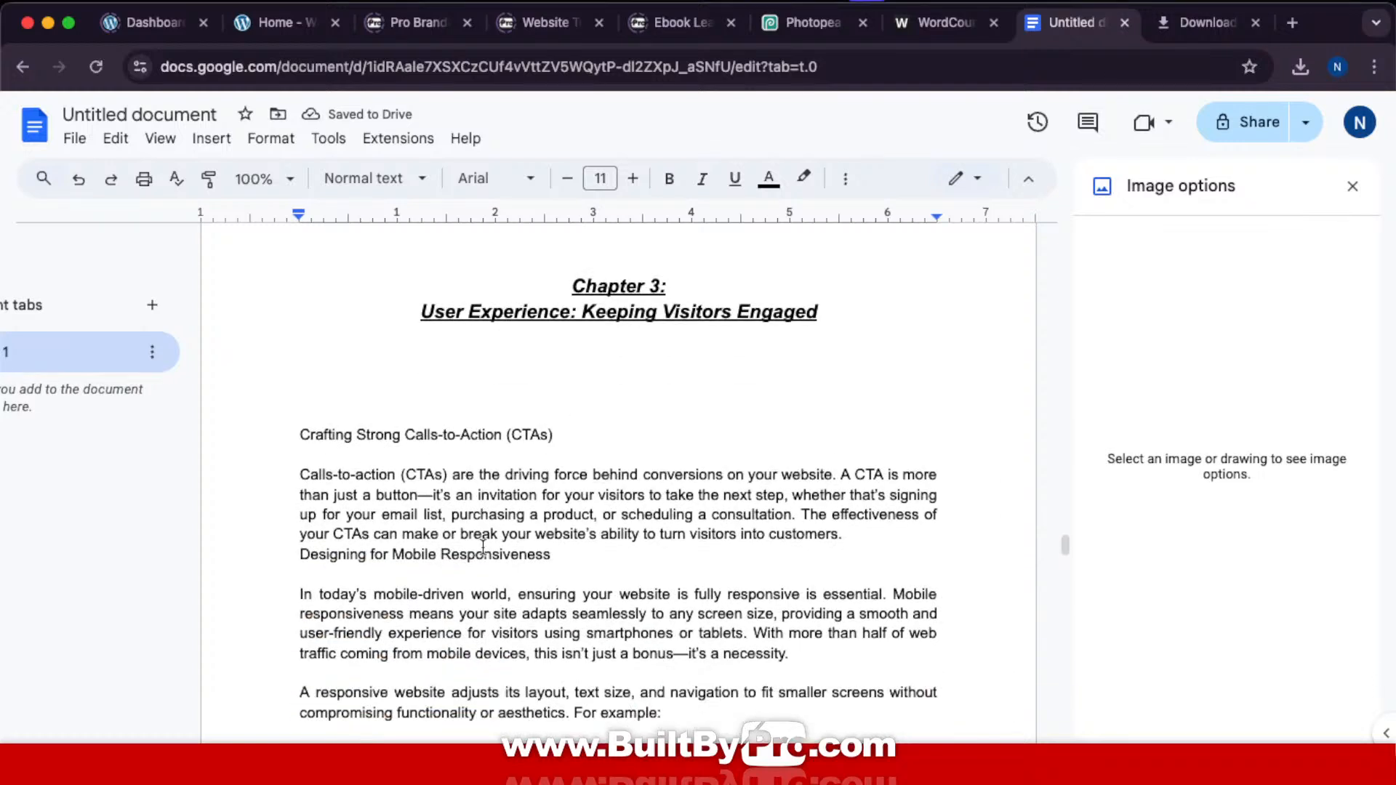
pyautogui.moveTo(312, 574); pyautogui.dragTo(307, 442)
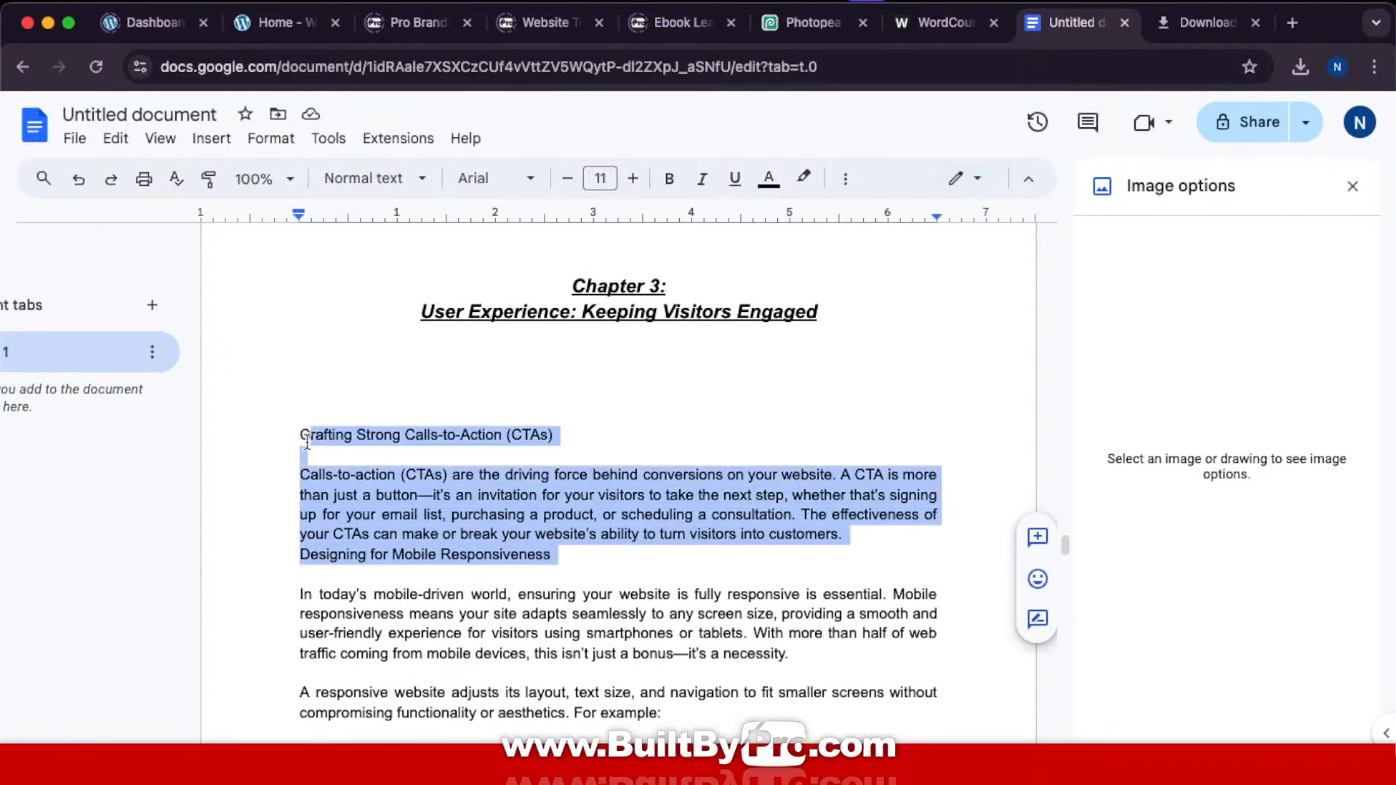
pyautogui.press('BackSpace')
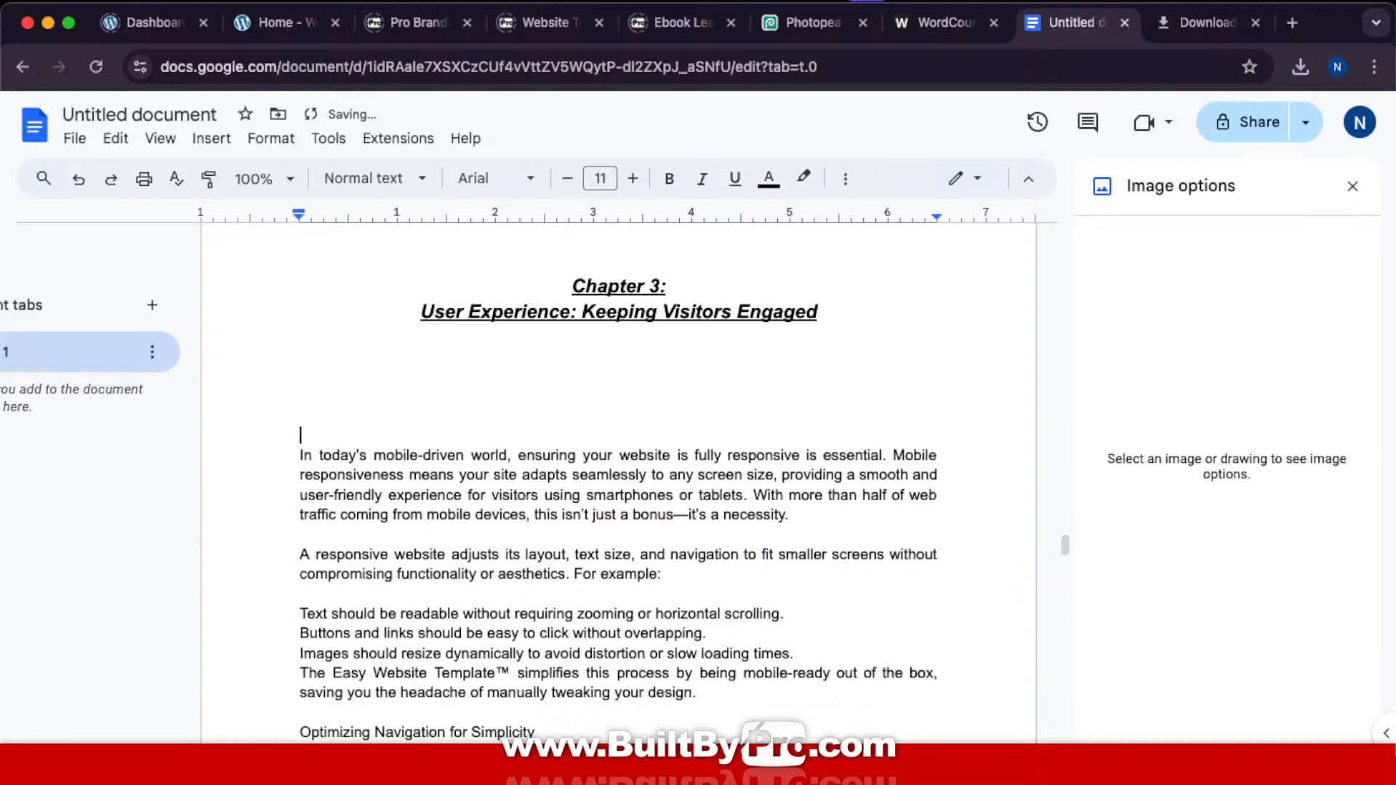
pyautogui.press('BackSpace')
# Step: Remove the leftover Chapter 2 text after the Chapter 3 closing paragraph, from "To craft compelling CTAs:" through "Here's how to use them effectively:"
pyautogui.scroll(-10, 306, 435)
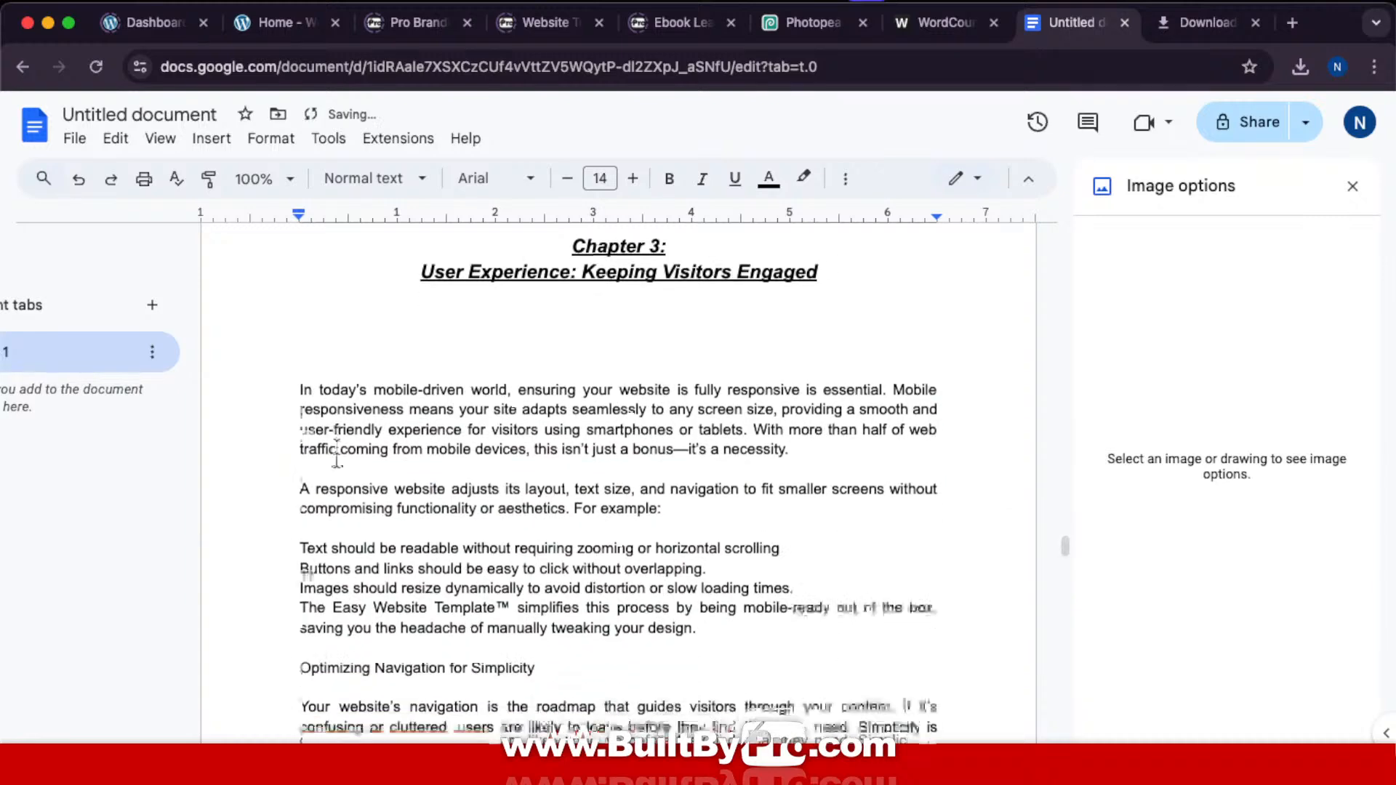
pyautogui.scroll(-5, 337, 460)
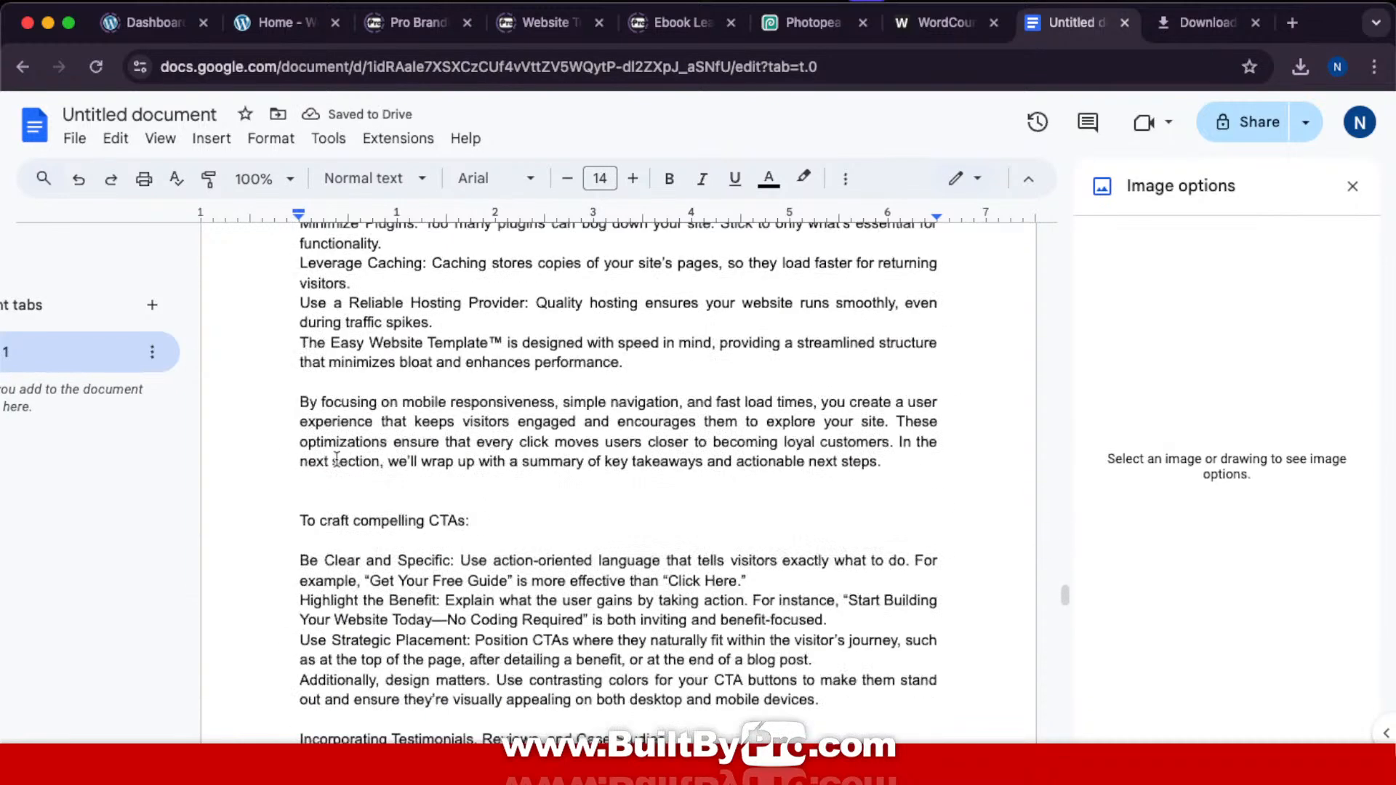
pyautogui.moveTo(324, 488); pyautogui.dragTo(679, 729)
pyautogui.write('Trust is a critical factor in convincing visitors to become customers, and nothing builds trust like social proof. By showcasing testimonials, reviews, and case studies on your website, you demonstrate that real people have benefited from your products or services.  Here’s how to use them effectively:')
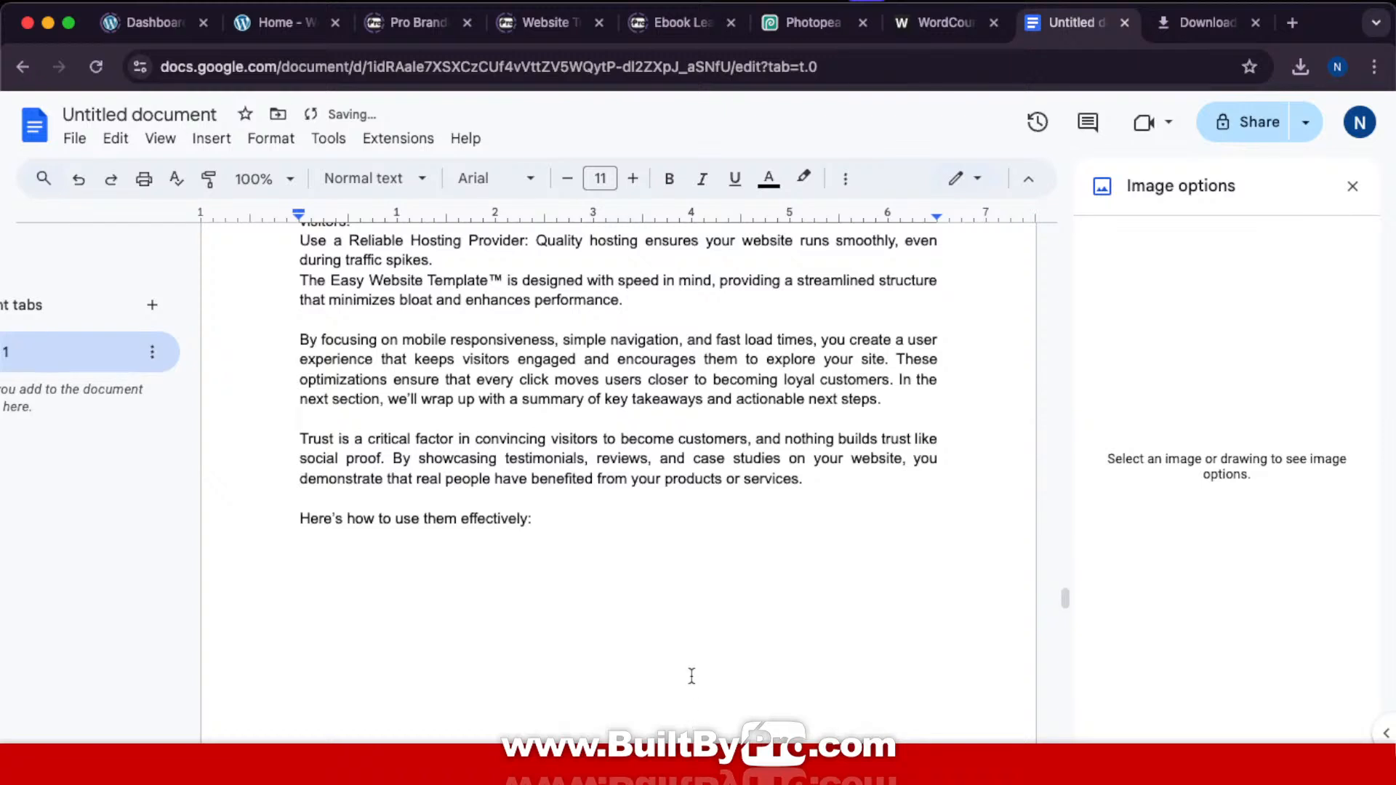
pyautogui.moveTo(552, 526); pyautogui.dragTo(316, 422)
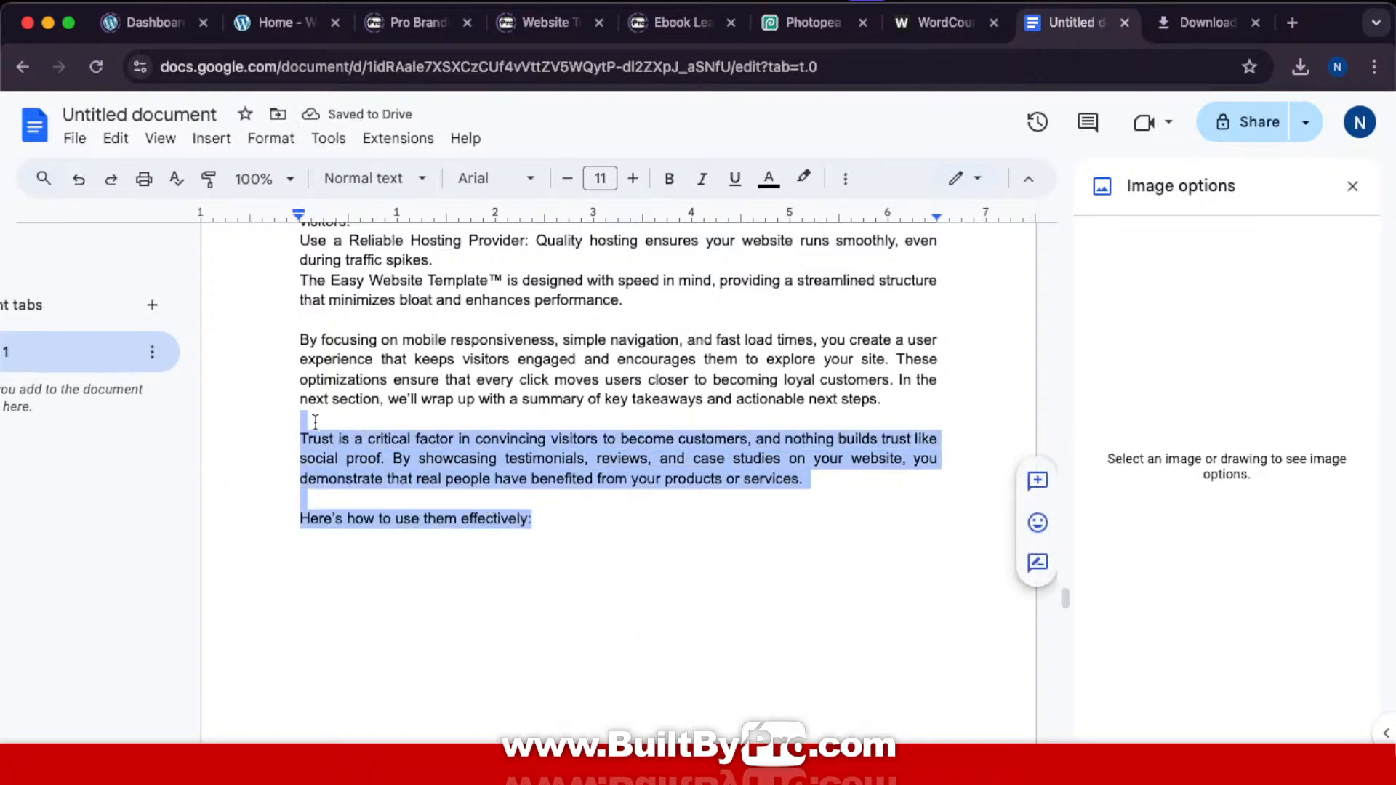
pyautogui.press('BackSpace')
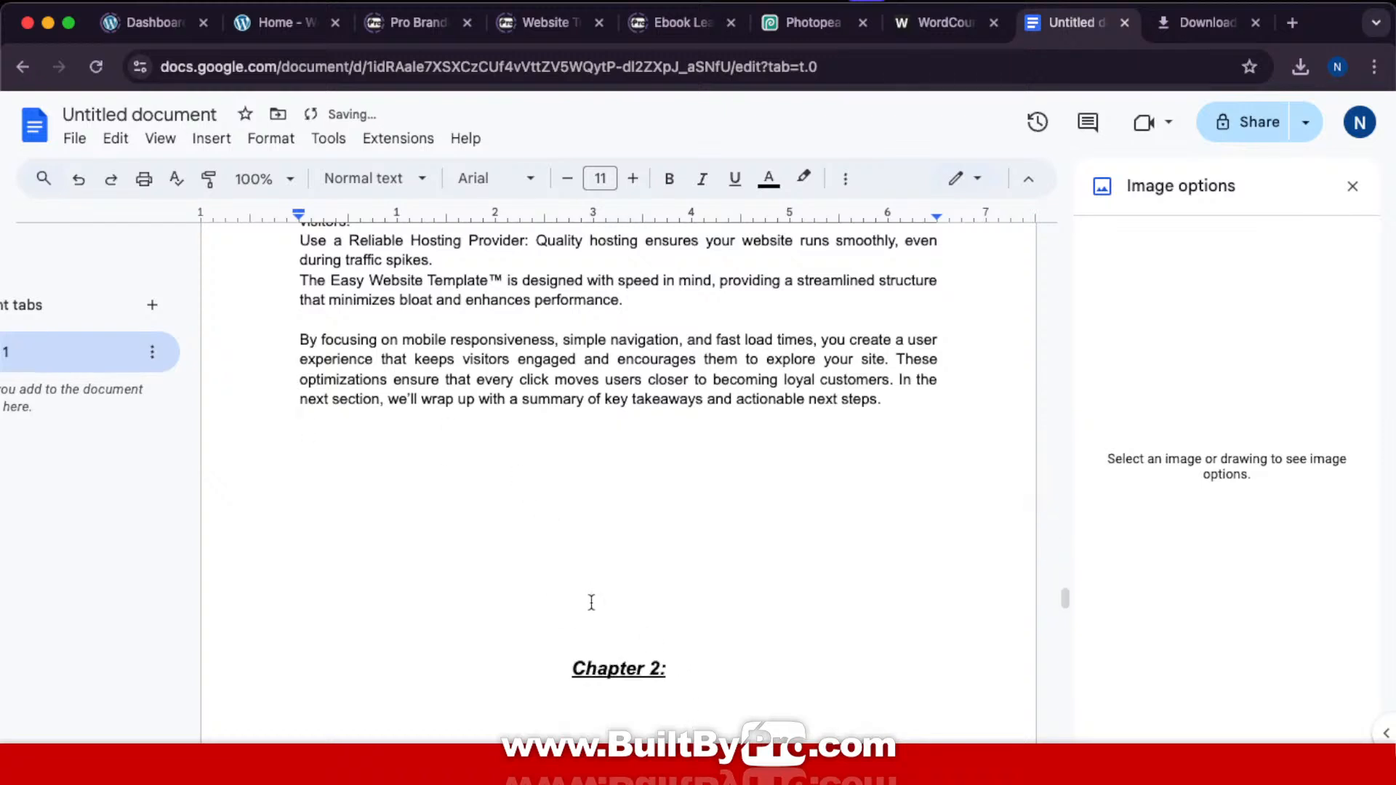
# Step: Move the duplicated "Chapter 2:" heading after Chapter 3 onto a new page, with several blank lines above it
pyautogui.click(623, 647)
pyautogui.press('super+Return')
pyautogui.click(569, 586)
pyautogui.press('Return')
pyautogui.press('Return')
pyautogui.press('Return')
pyautogui.press('Return')
pyautogui.press('Return')
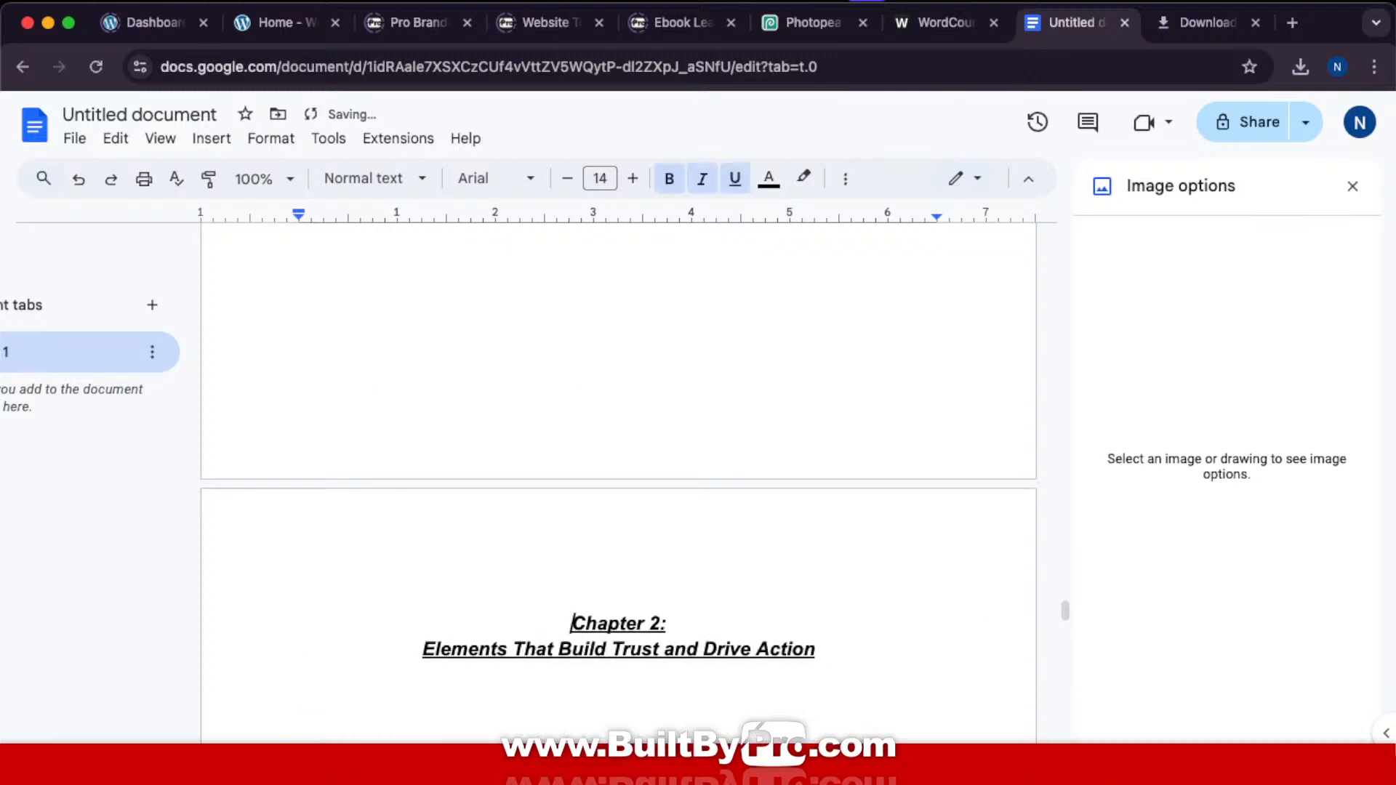
pyautogui.press('Return')
pyautogui.press('Return')
pyautogui.press('Return')
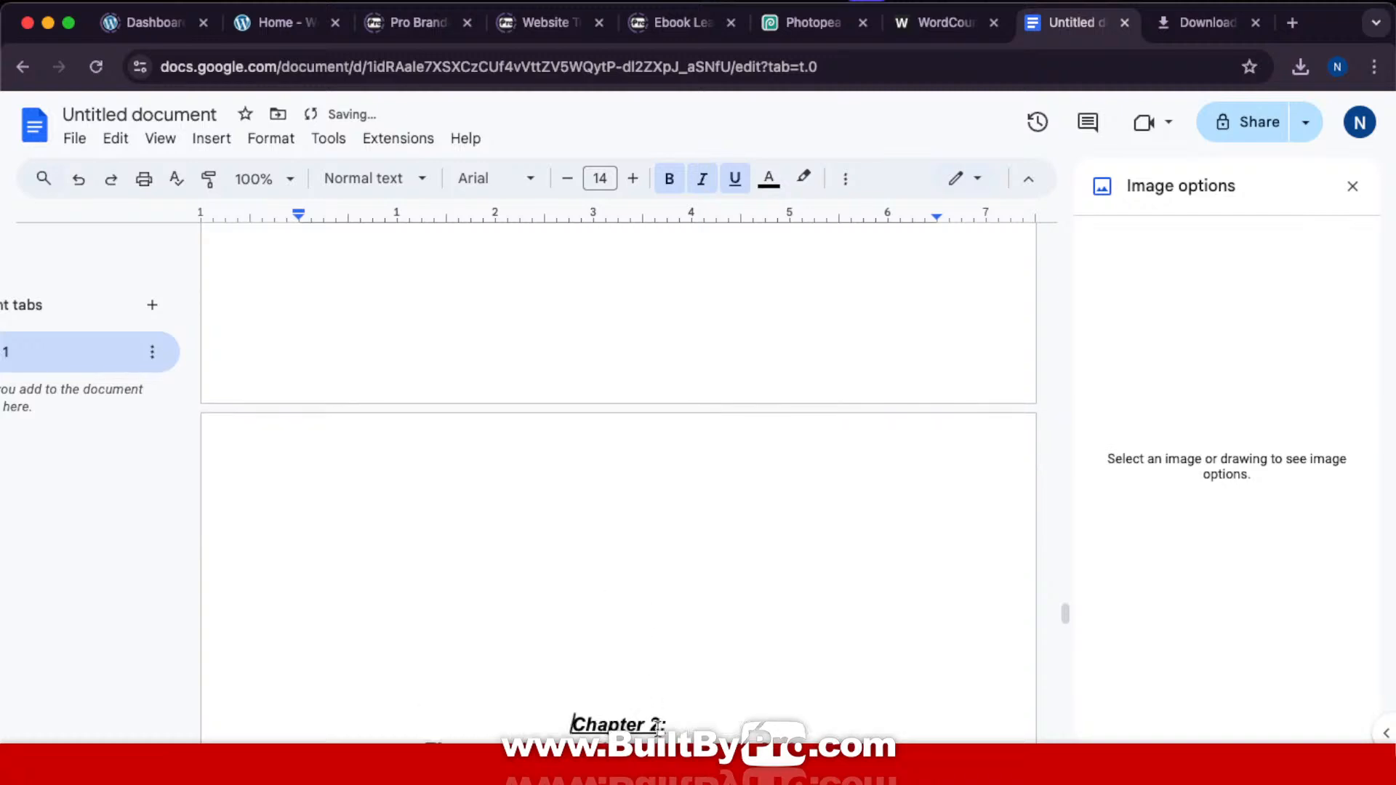
# Step: Check the outline in the TextEdit notes and change the duplicated "Chapter 2" heading to "Conclusion"
pyautogui.moveTo(643, 724); pyautogui.dragTo(581, 720)
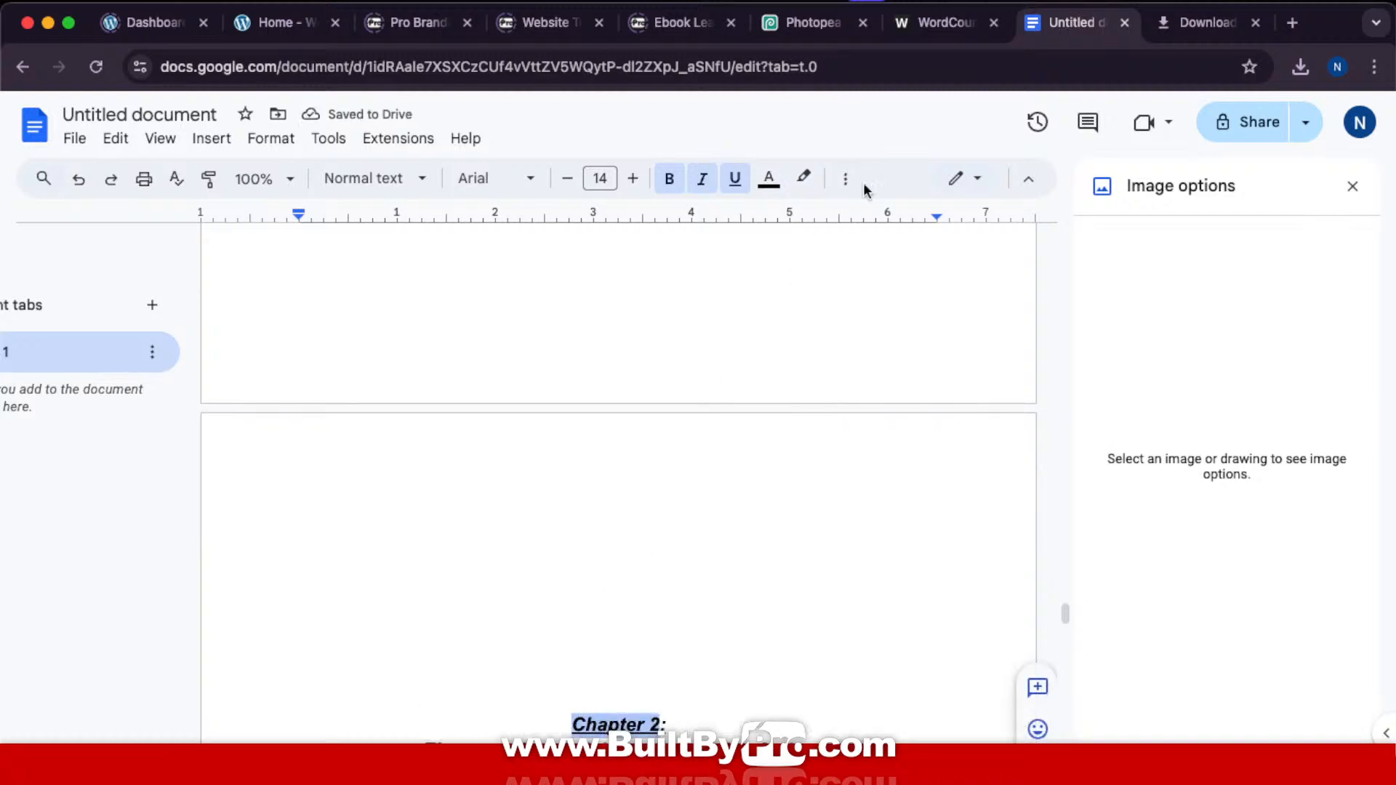
pyautogui.moveTo(801, 740)
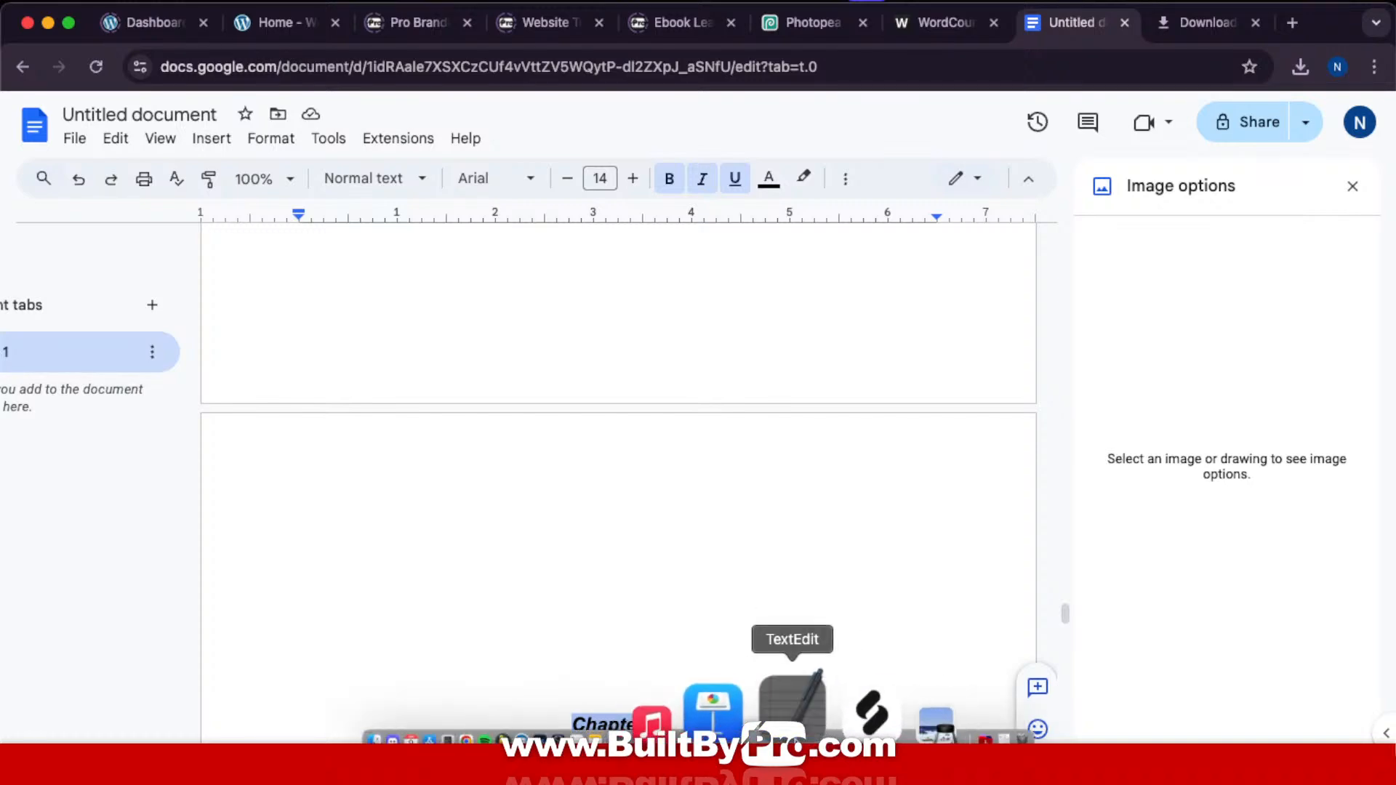
pyautogui.click(795, 713)
pyautogui.scroll(1, 458, 339)
pyautogui.scroll(15, 459, 336)
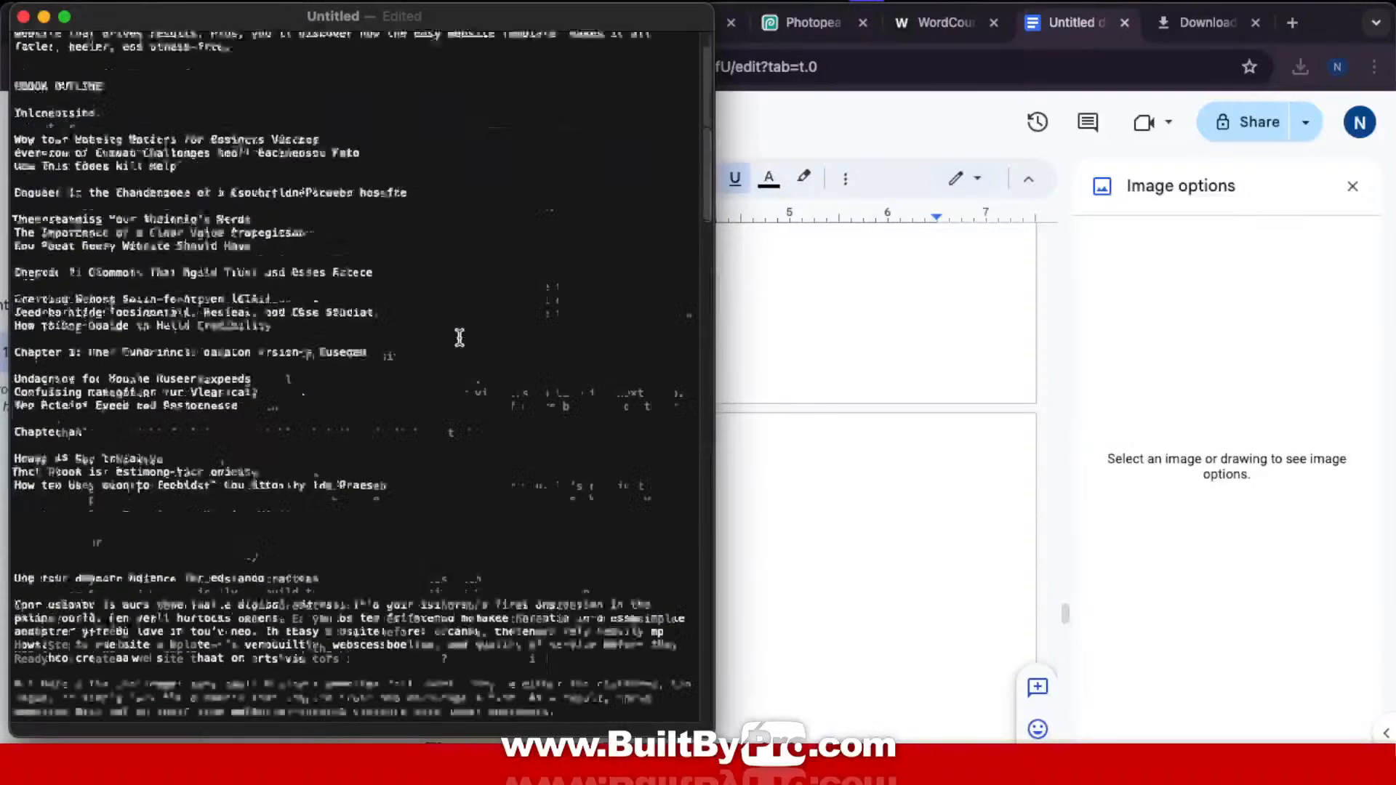
pyautogui.click(982, 483)
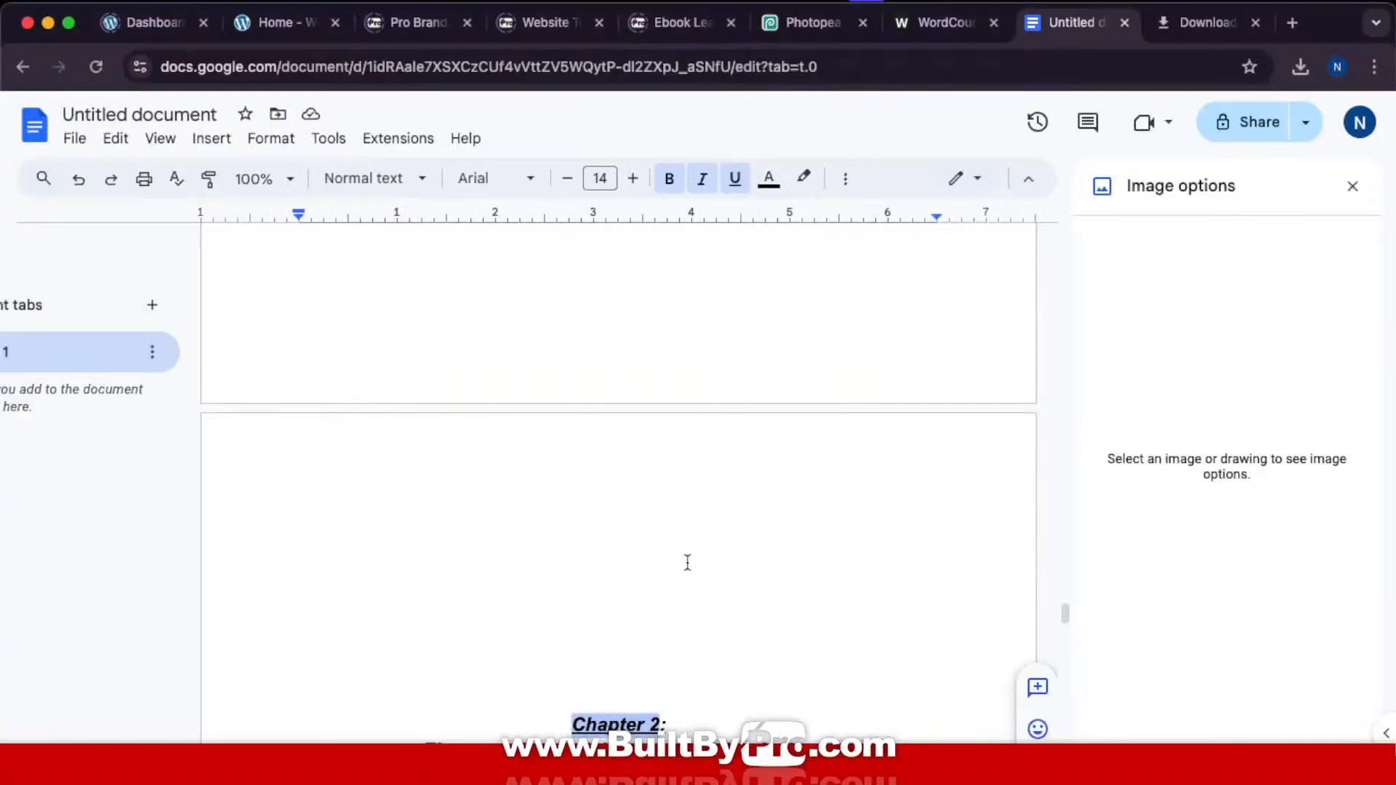
pyautogui.write('Conclusion:')
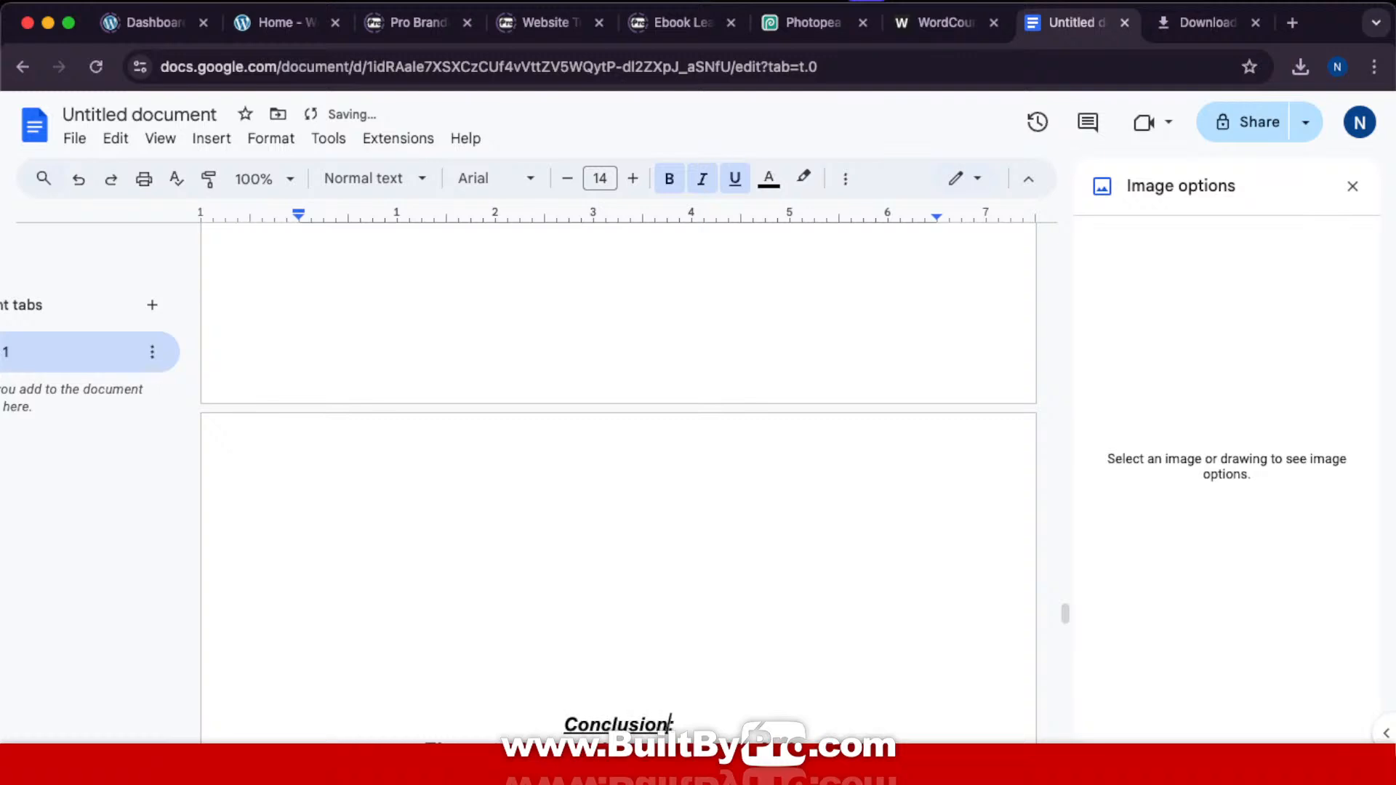
# Step: Replace the title under the "Conclusion:" heading with "You Can Do It Yourself"
pyautogui.scroll(-3, 689, 553)
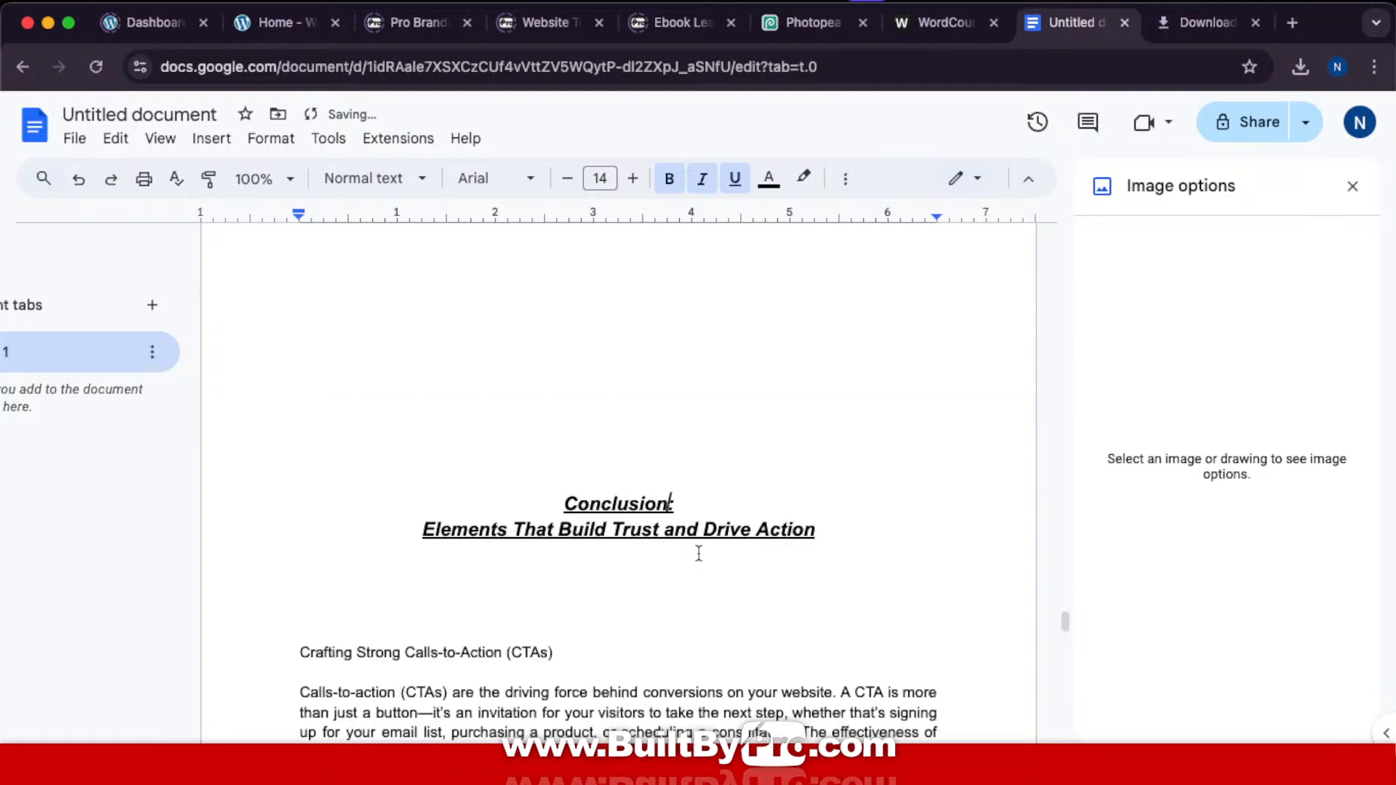
pyautogui.moveTo(826, 529); pyautogui.dragTo(419, 538)
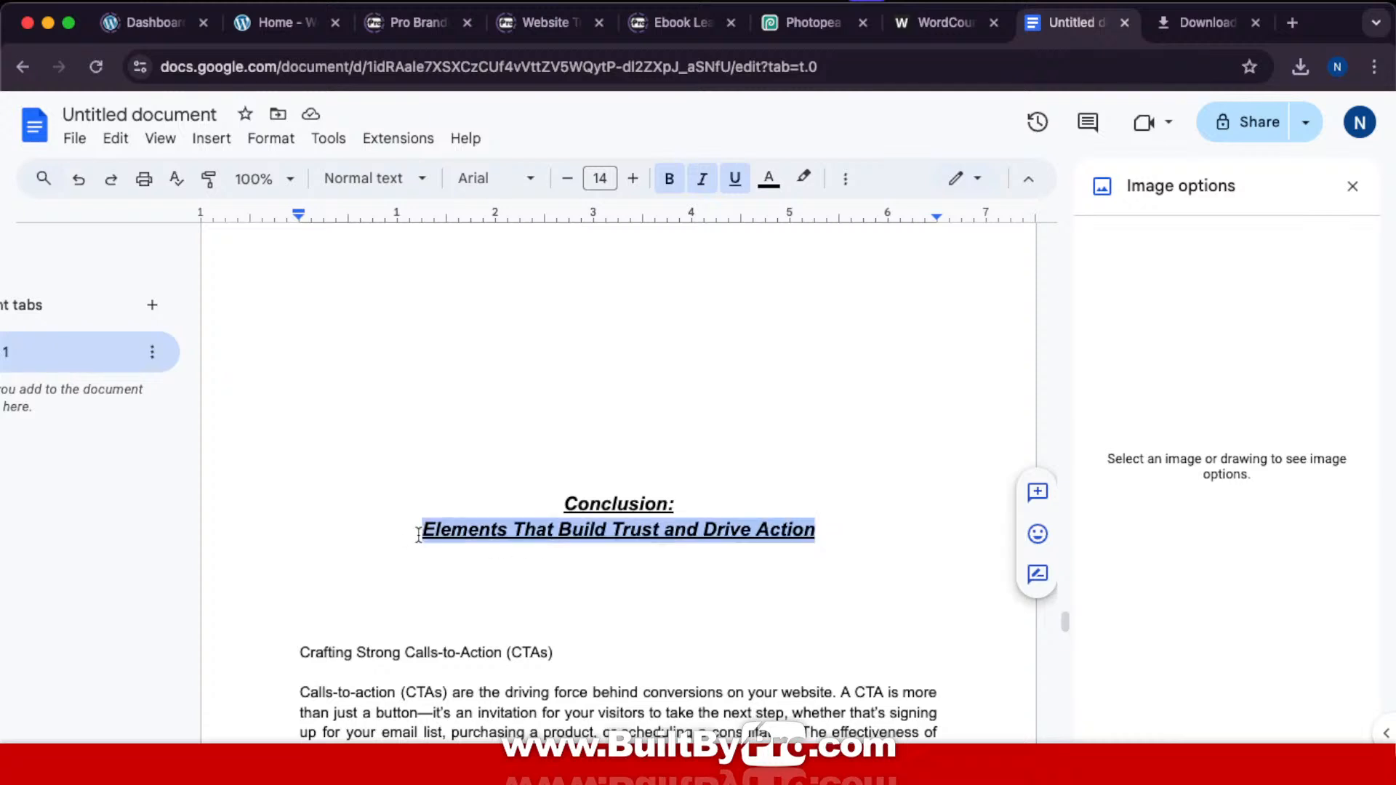
pyautogui.write('You can')
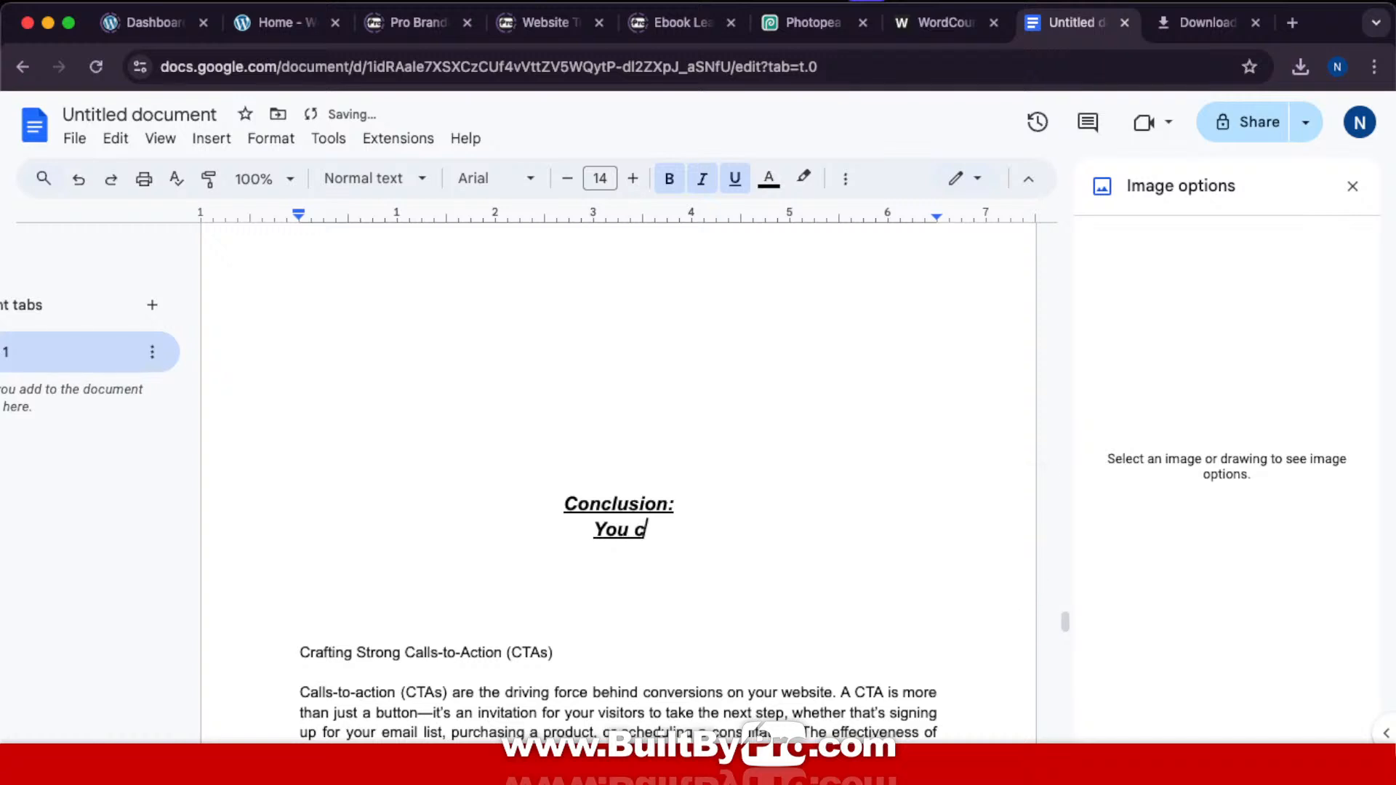
pyautogui.press('BackSpace')
pyautogui.press('BackSpace')
pyautogui.press('BackSpace')
pyautogui.write('Can Do It')
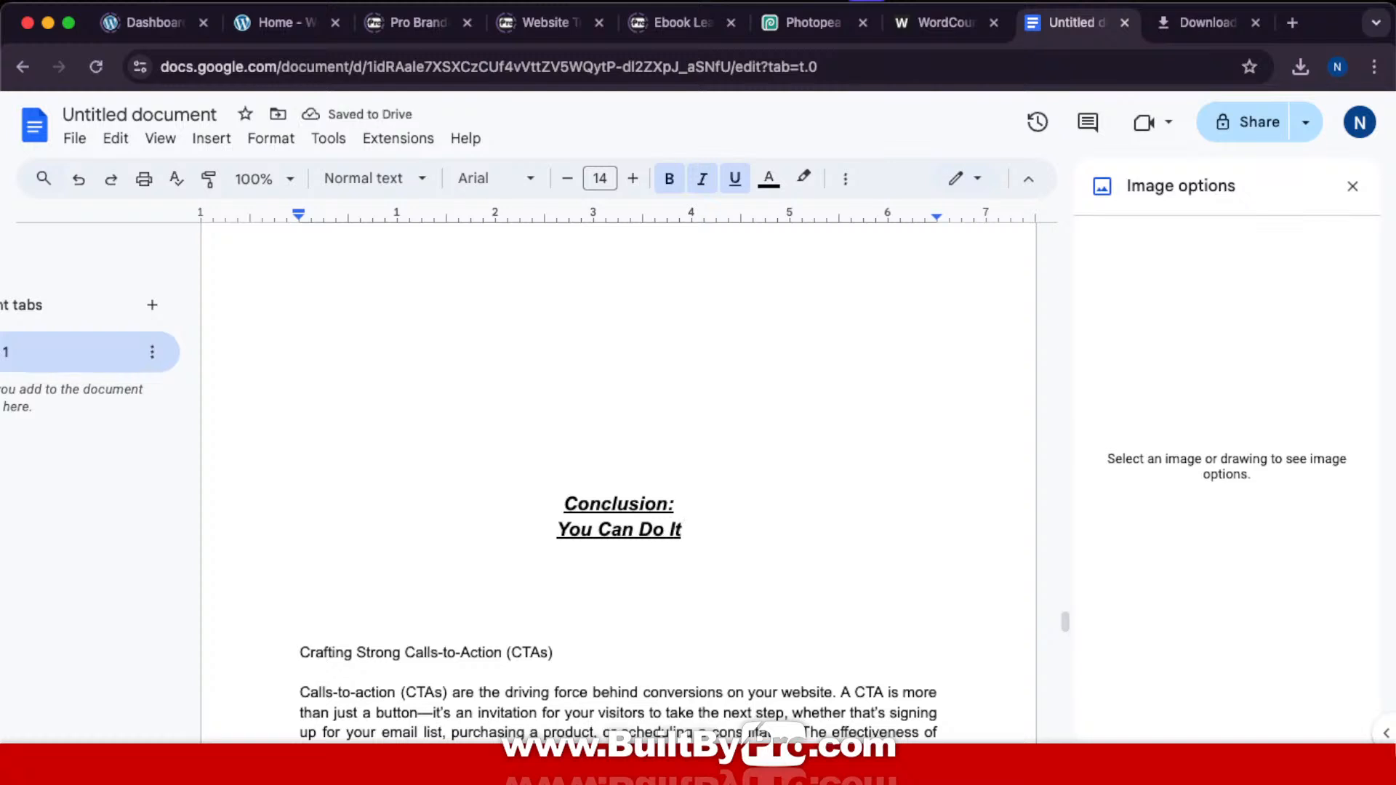
pyautogui.write('Yourself')
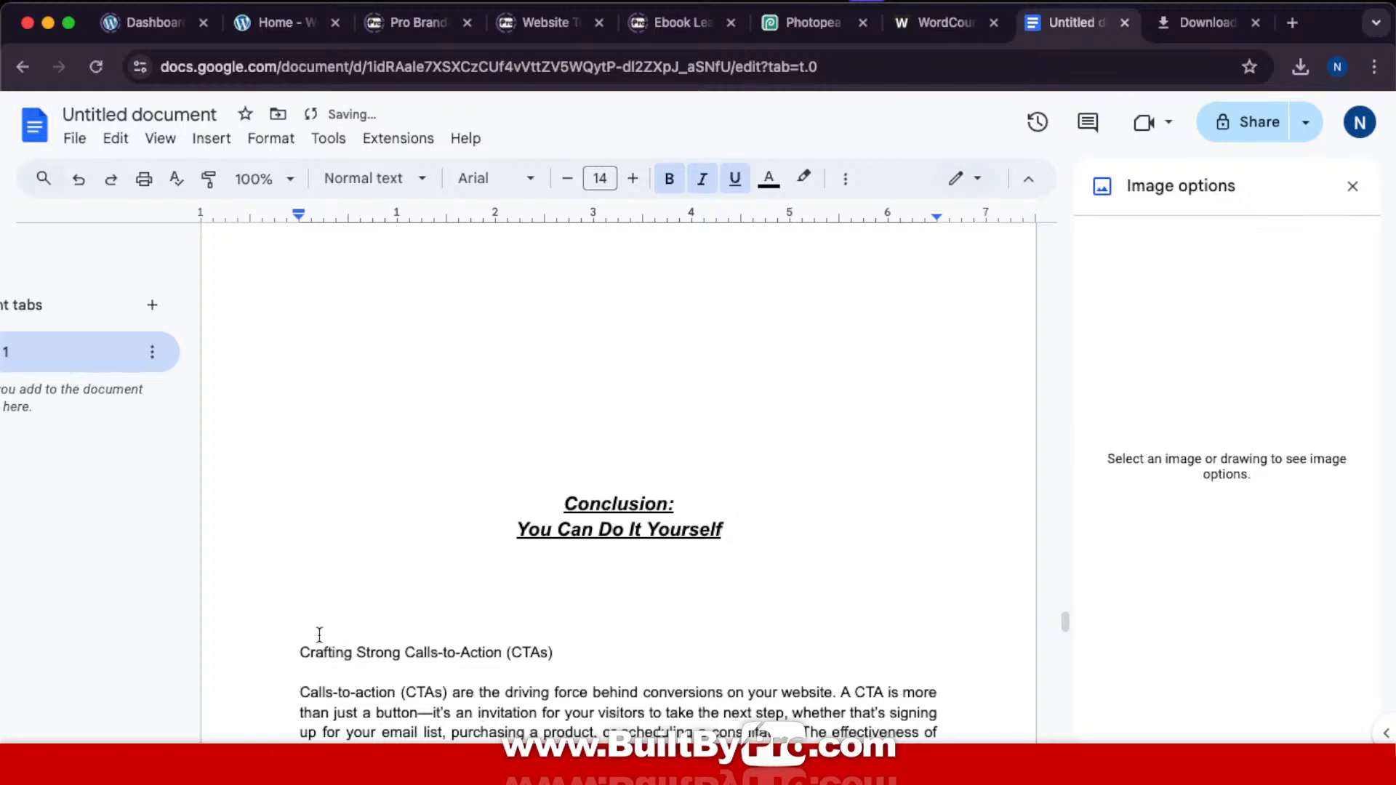
# Step: Delete the leftover Chapter 2 body text below the "Crafting Strong Calls-to-Action (CTAs)" line on the Conclusion page
pyautogui.click(297, 654)
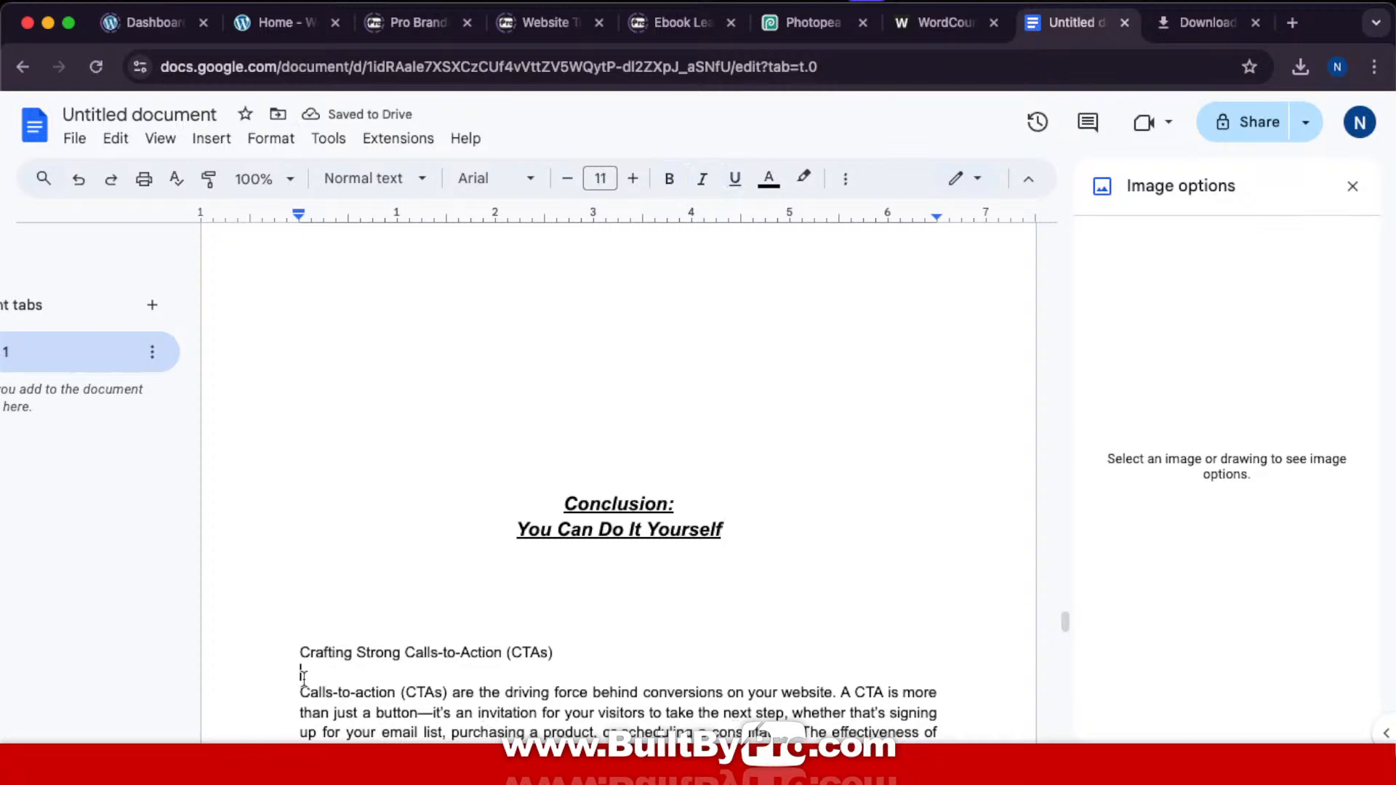
pyautogui.moveTo(303, 676); pyautogui.dragTo(624, 673)
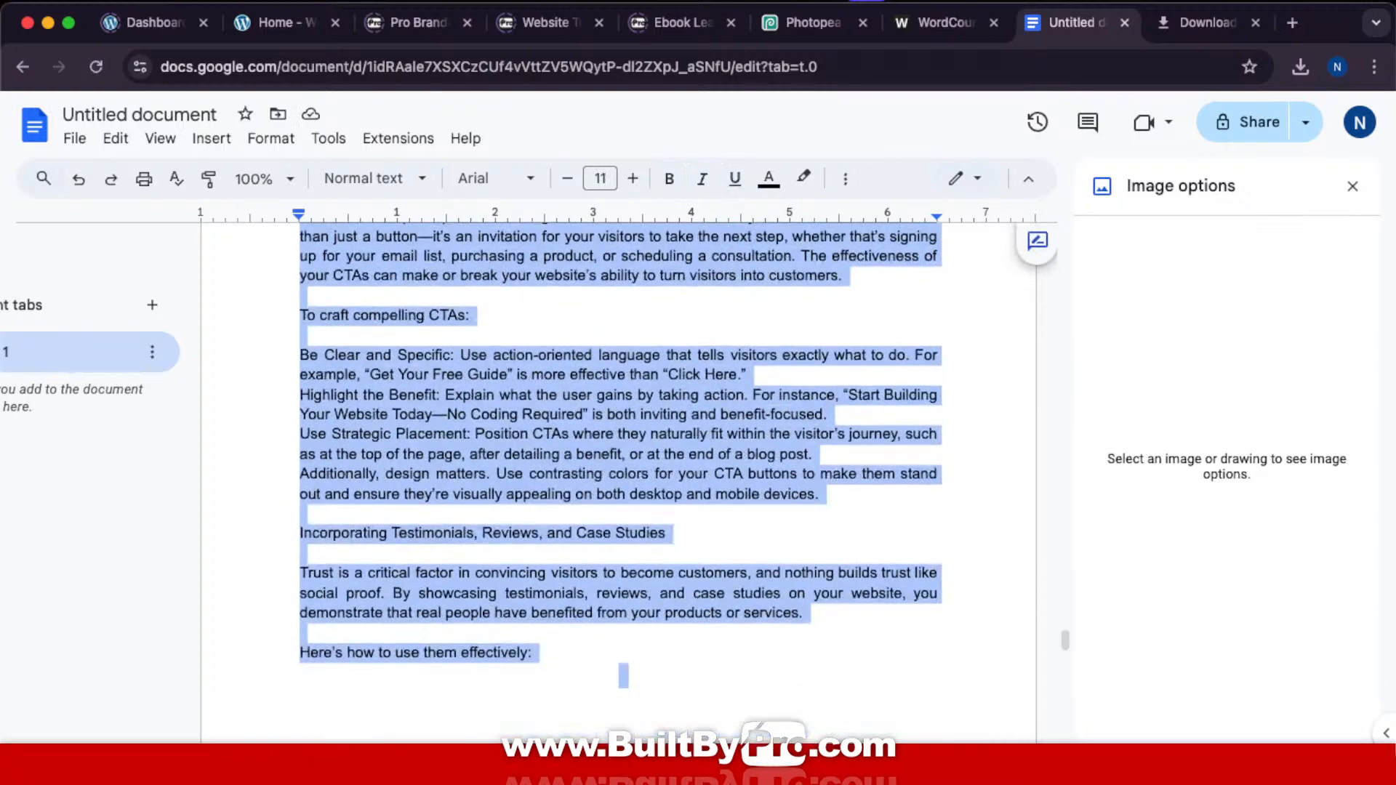
pyautogui.press('BackSpace')
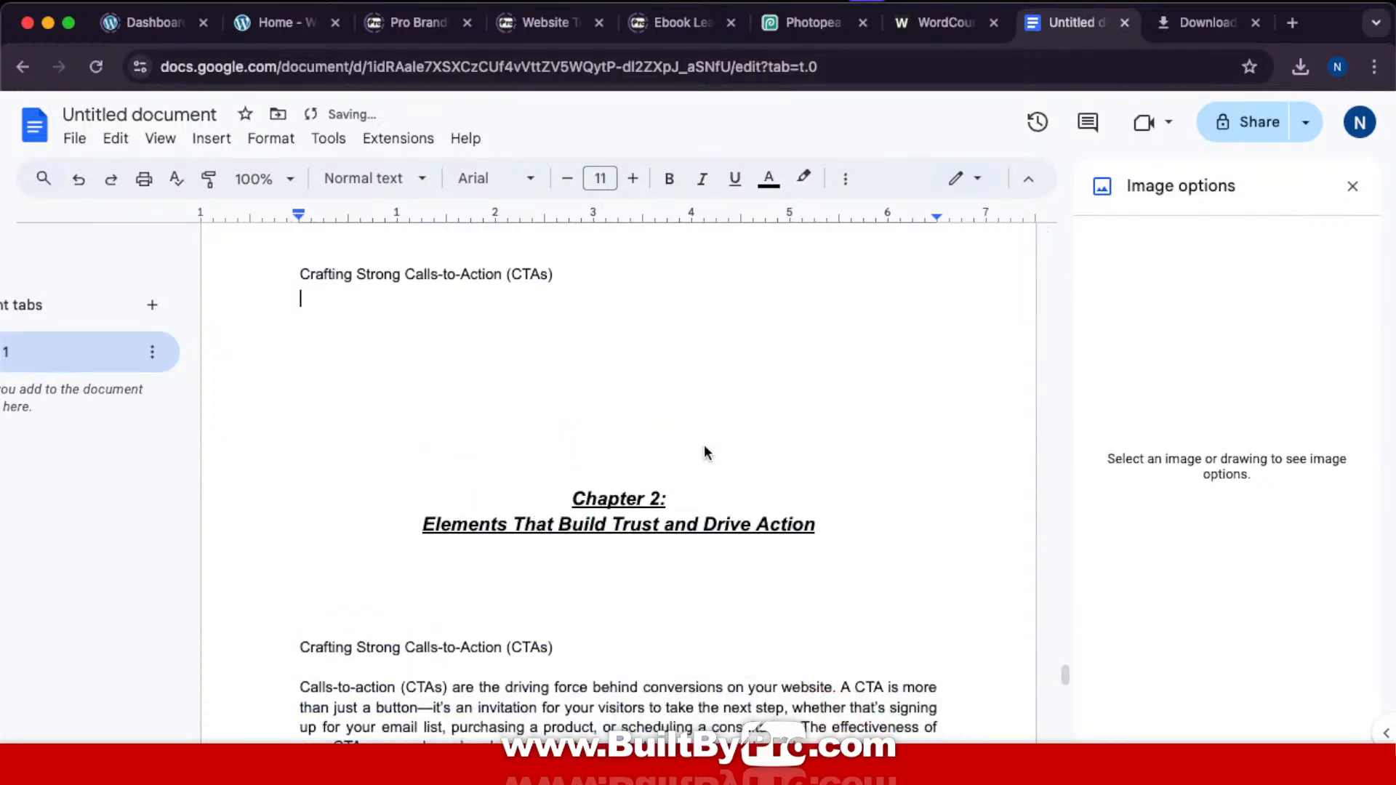
# Step: Remove several blank lines directly above the leftover duplicate "Chapter 2:" heading that follows the Conclusion heading
pyautogui.scroll(-5, 535, 395)
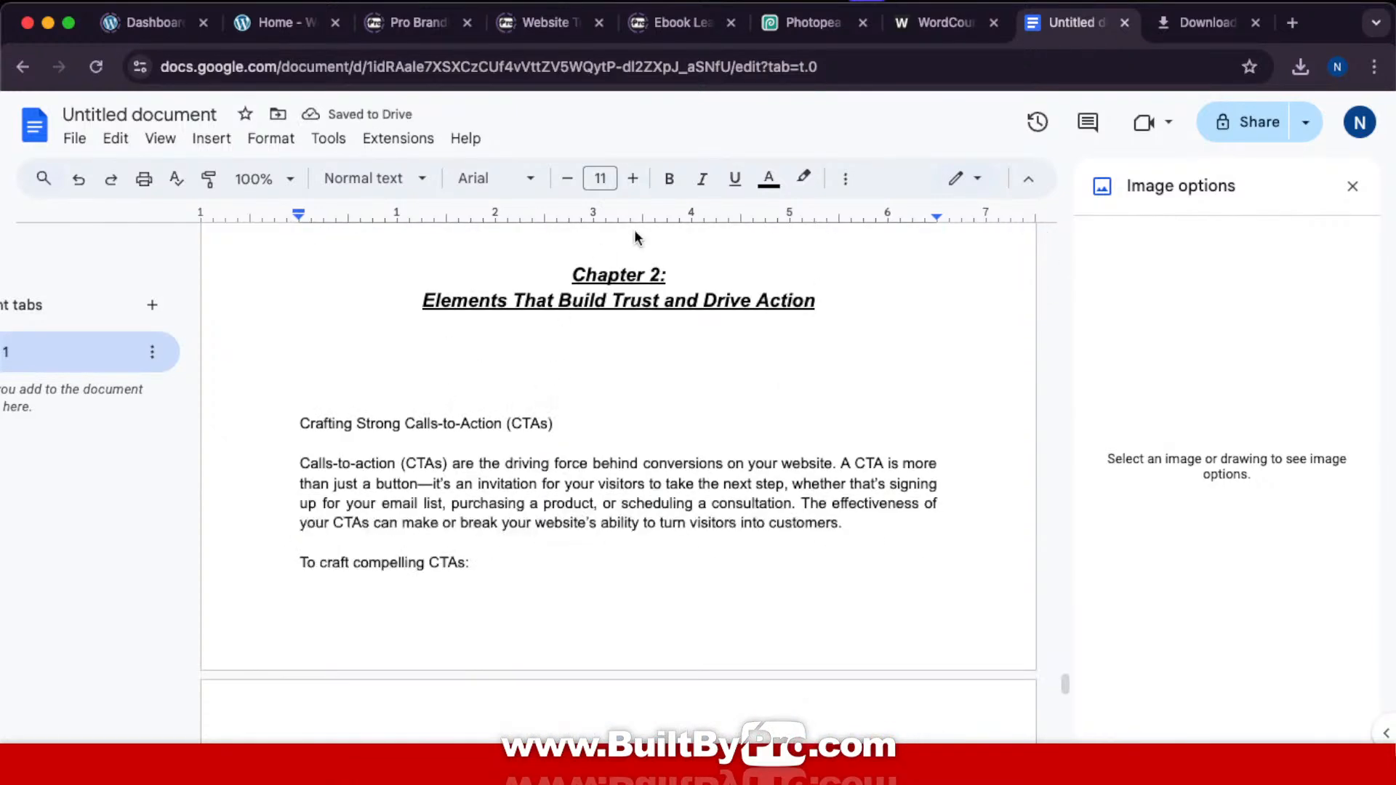
pyautogui.click(640, 249)
pyautogui.press('BackSpace')
pyautogui.press('BackSpace')
pyautogui.press('BackSpace')
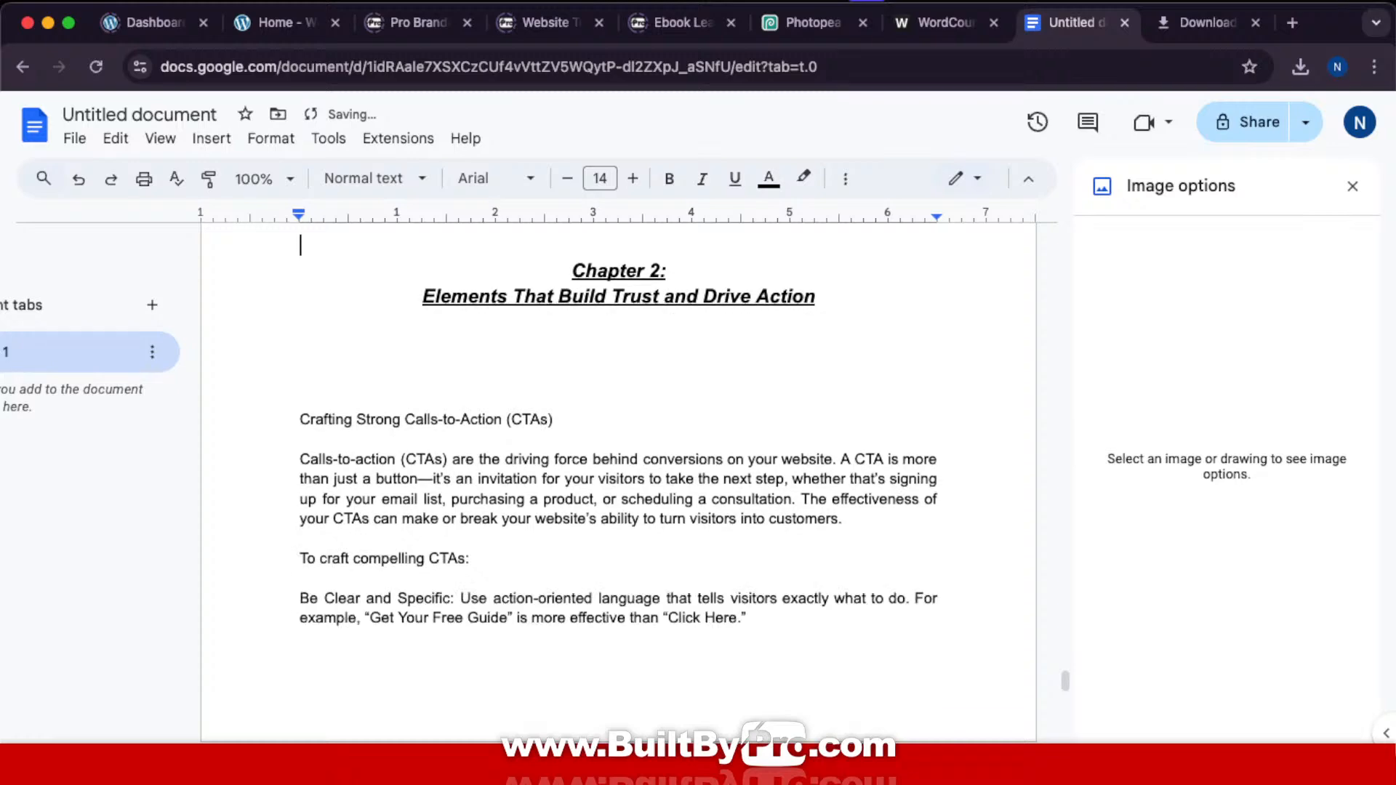
pyautogui.hotkey('shift', 'Down')
pyautogui.hotkey('shift', 'Down')
pyautogui.hotkey('shift', 'Down')
pyautogui.hotkey('shift', 'Down')
pyautogui.hotkey('shift', 'Down')
pyautogui.hotkey('shift', 'Down')
pyautogui.hotkey('shift', 'Down')
pyautogui.hotkey('shift', 'Down')
pyautogui.hotkey('shift', 'Down')
pyautogui.hotkey('shift', 'Down')
pyautogui.hotkey('shift', 'Down')
pyautogui.hotkey('shift', 'Down')
pyautogui.hotkey('shift', 'Down')
pyautogui.hotkey('shift', 'Down')
pyautogui.hotkey('shift', 'Down')
pyautogui.hotkey('shift', 'Down')
pyautogui.hotkey('shift', 'Down')
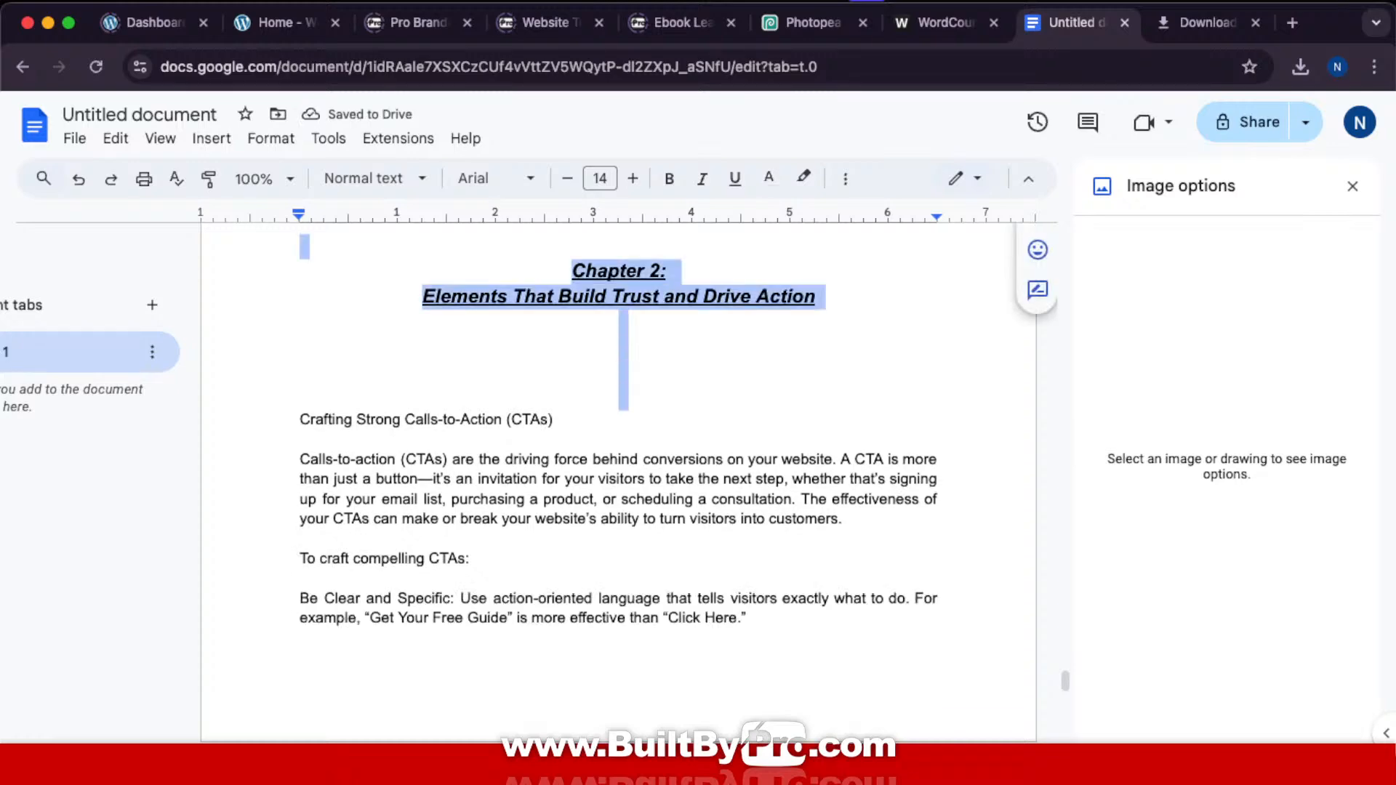
pyautogui.hotkey('shift', 'Down')
pyautogui.hotkey('shift', 'Down')
pyautogui.hotkey('shift', 'Down')
pyautogui.hotkey('shift', 'Down')
pyautogui.hotkey('shift', 'Down')
pyautogui.hotkey('shift', 'Down')
pyautogui.hotkey('shift', 'Down')
pyautogui.hotkey('shift', 'Down')
pyautogui.hotkey('shift', 'Down')
pyautogui.hotkey('shift', 'Down')
pyautogui.hotkey('shift', 'Down')
pyautogui.hotkey('shift', 'Down')
pyautogui.hotkey('shift', 'Down')
pyautogui.hotkey('shift', 'Down')
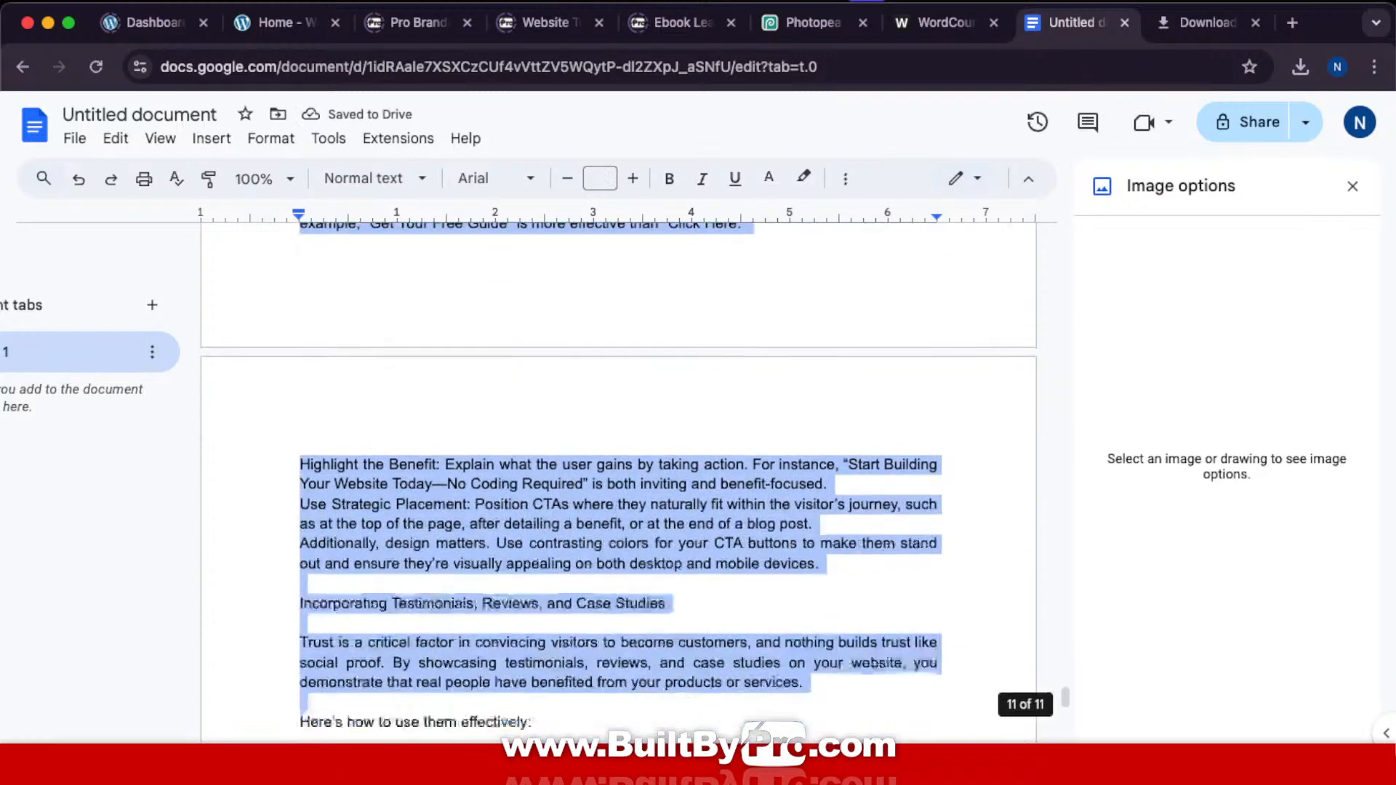
pyautogui.hotkey('shift', 'Down')
pyautogui.hotkey('shift', 'Down')
pyautogui.hotkey('shift', 'Down')
pyautogui.hotkey('shift', 'Down')
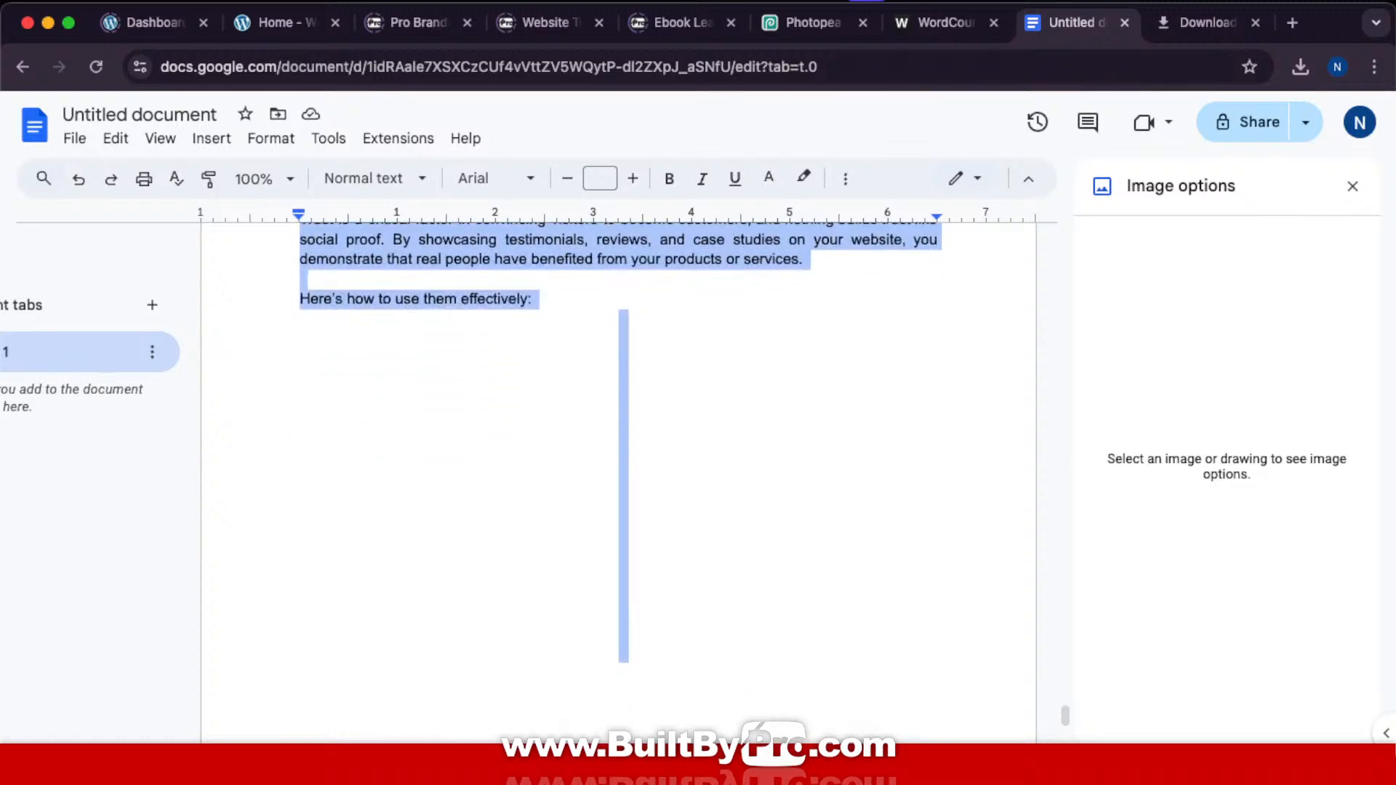
pyautogui.press('Right')
pyautogui.press('super+shift+l')
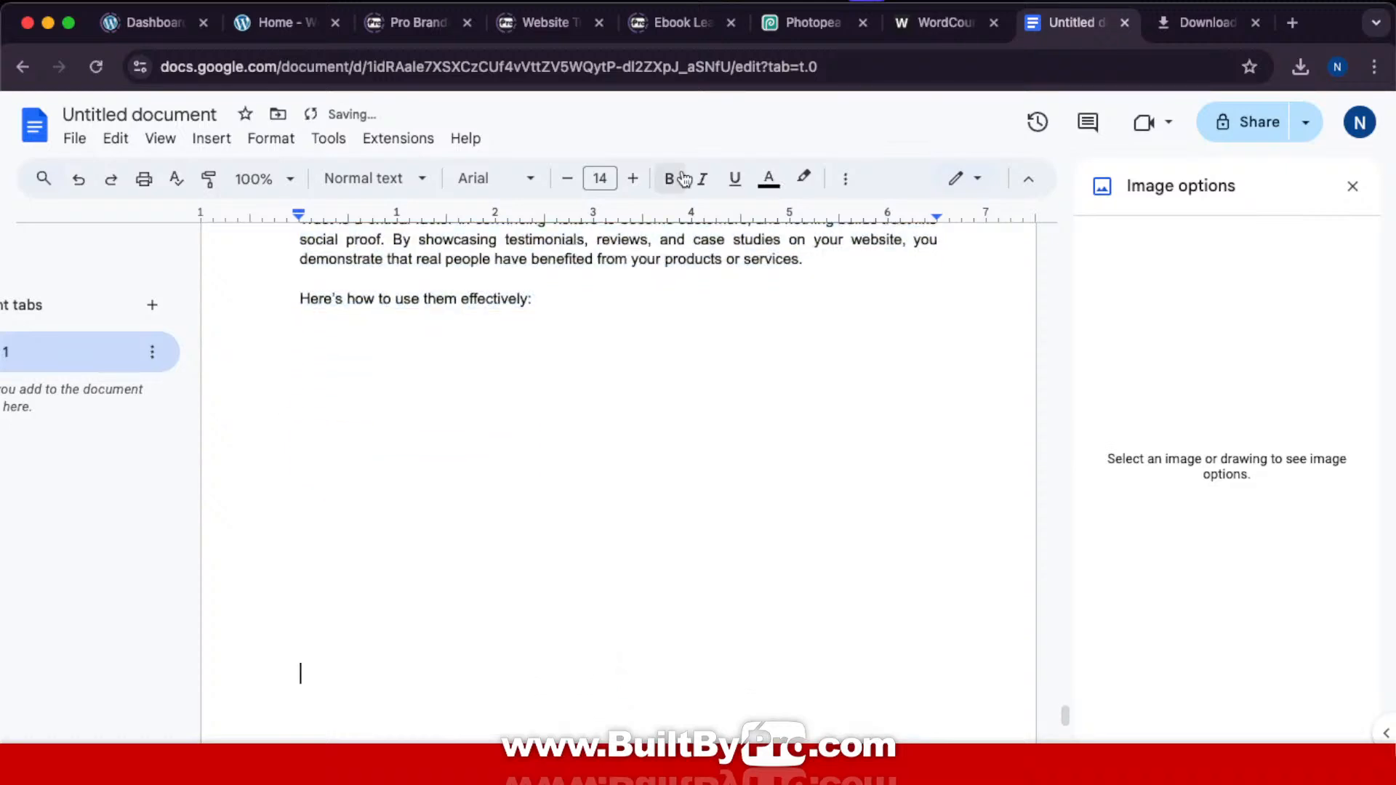
# Step: Delete the duplicated "Chapter 2:" heading, its title and all its body text below the "Crafting Strong Calls-to-Action (CTAs)" line on the Conclusion page
pyautogui.scroll(10, 639, 346)
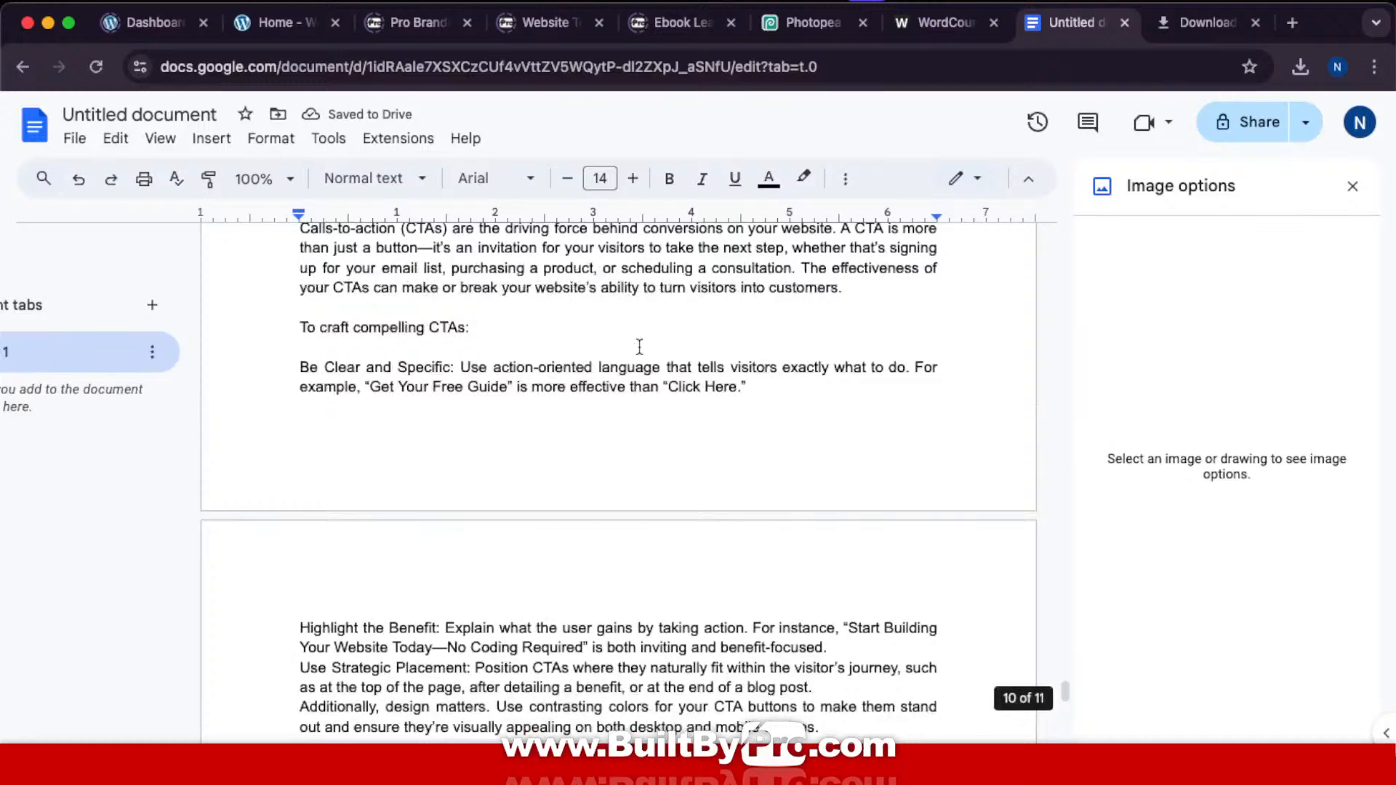
pyautogui.scroll(10, 640, 346)
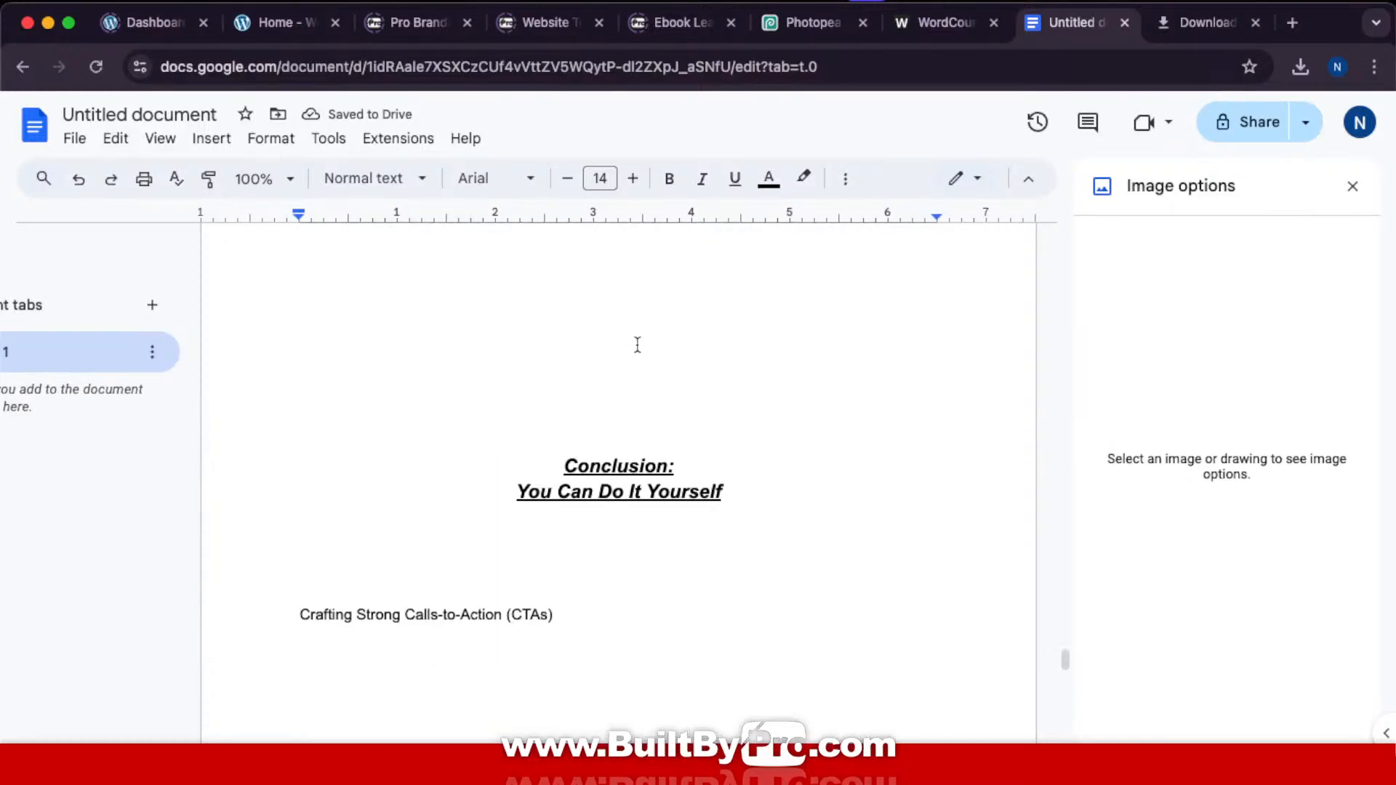
pyautogui.scroll(-5, 637, 345)
pyautogui.moveTo(625, 287); pyautogui.dragTo(738, 678)
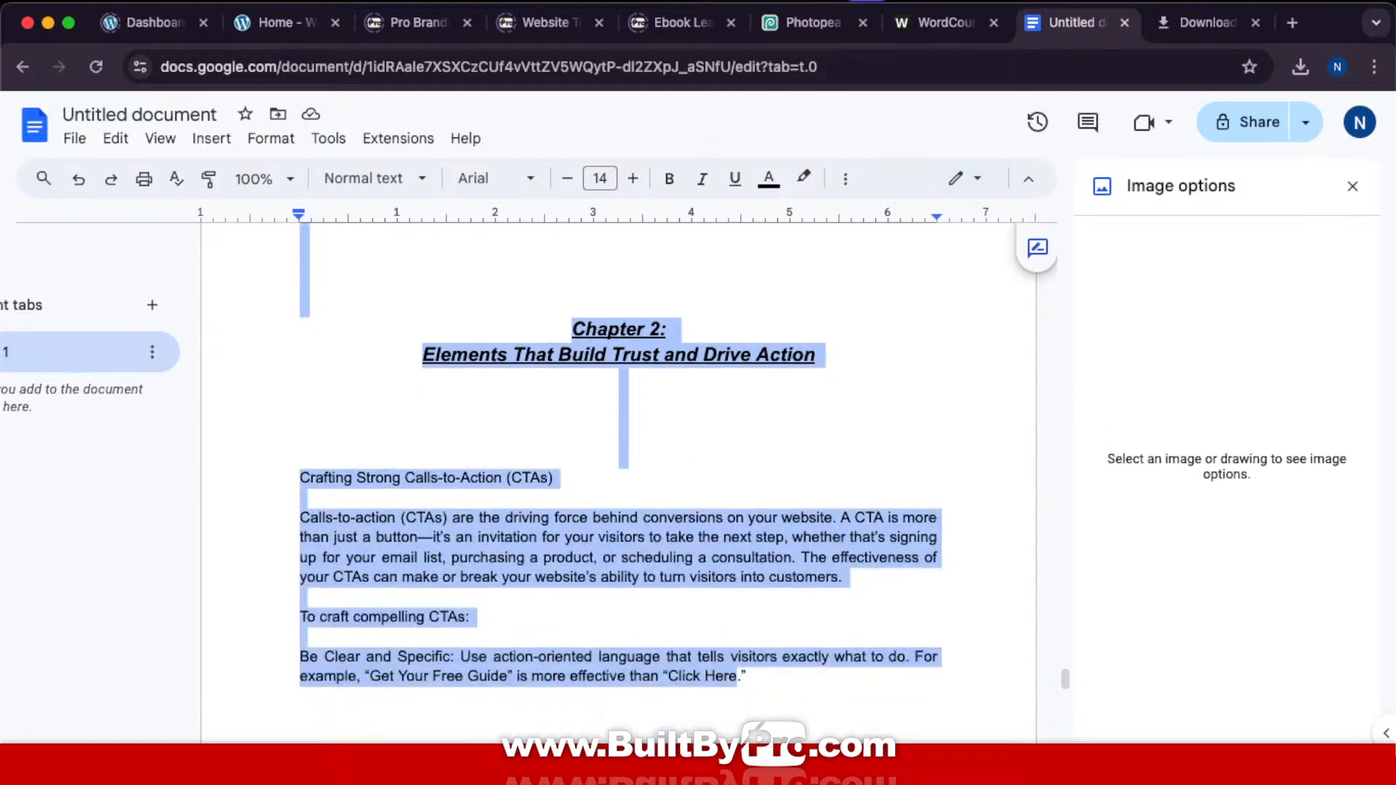
pyautogui.press('BackSpace')
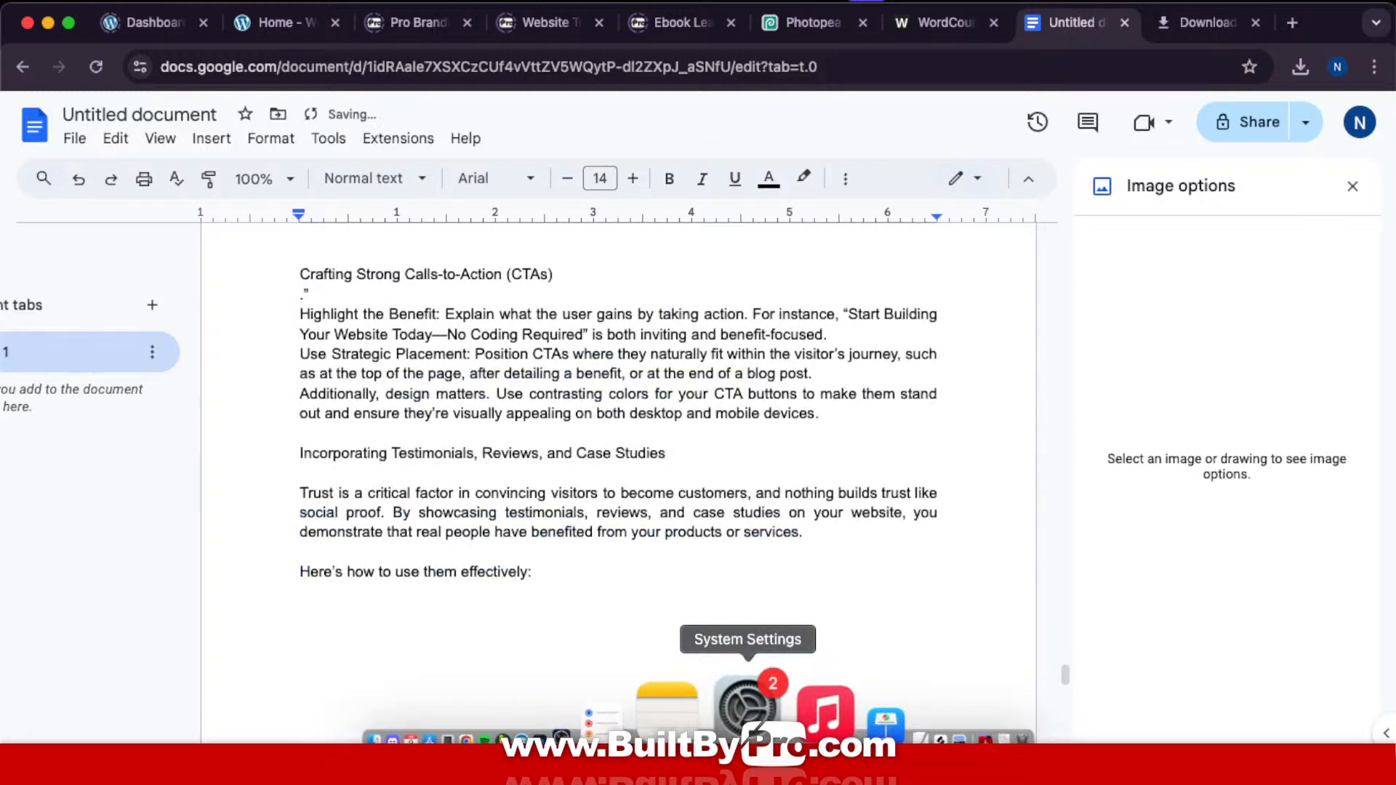
pyautogui.moveTo(598, 583)
pyautogui.mouseDown()
pyautogui.moveTo(507, 454)
pyautogui.moveTo(330, 299)
pyautogui.moveTo(273, 271)
pyautogui.moveTo(535, 563)
pyautogui.moveTo(575, 587)
pyautogui.mouseUp()
pyautogui.press('BackSpace')
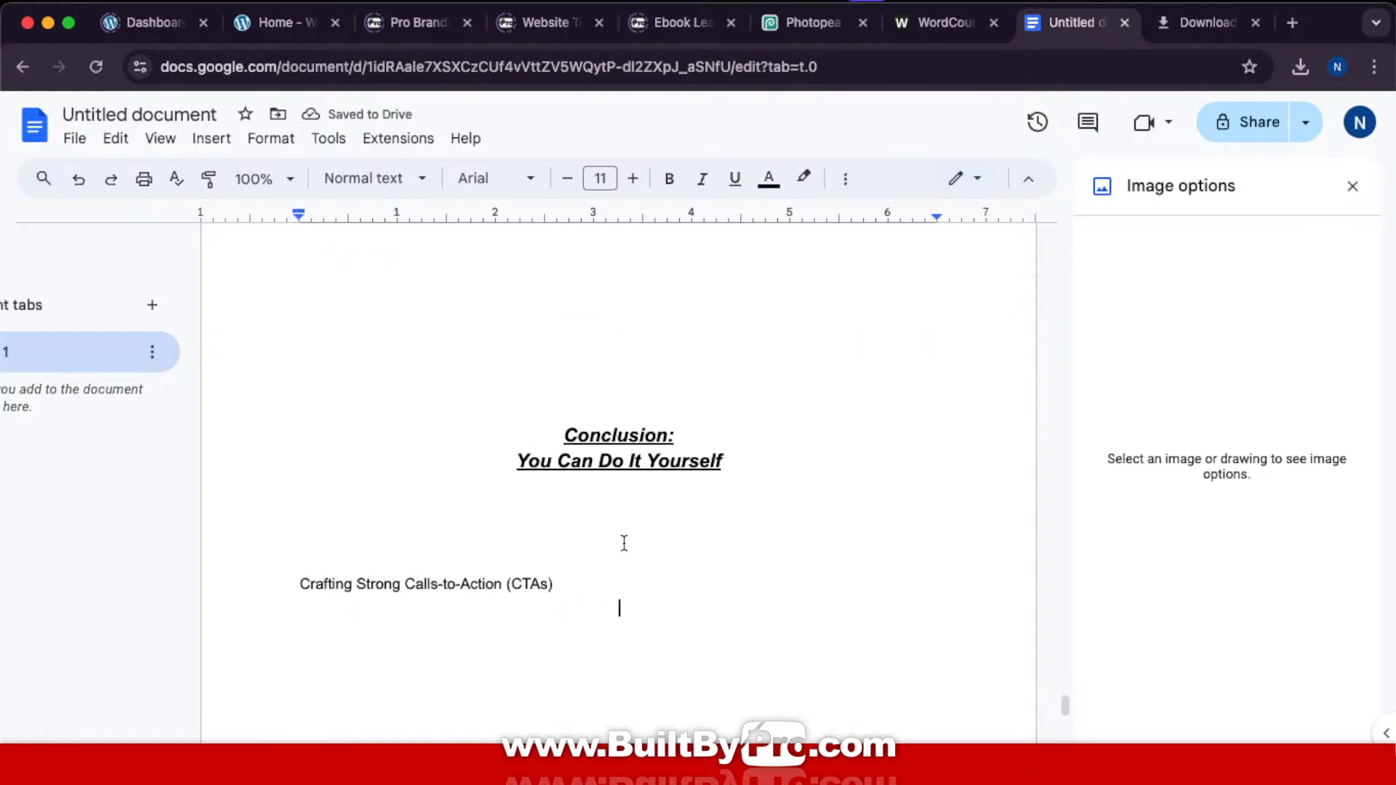
# Step: Copy the notes in TextEdit from "Recap of Key Takeaways" to the end and paste them on the Conclusion page in Google Docs
pyautogui.scroll(10, 717, 517)
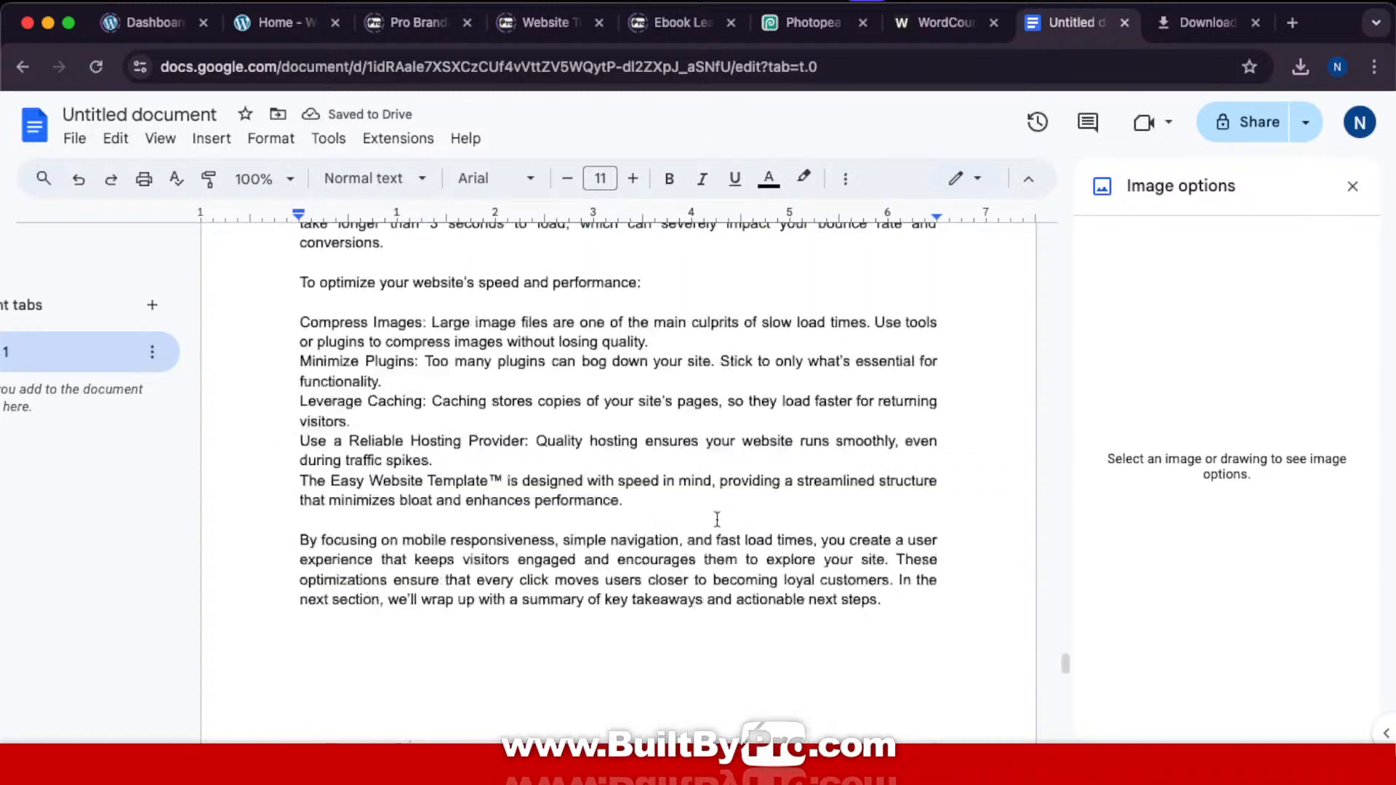
pyautogui.scroll(-12, 717, 517)
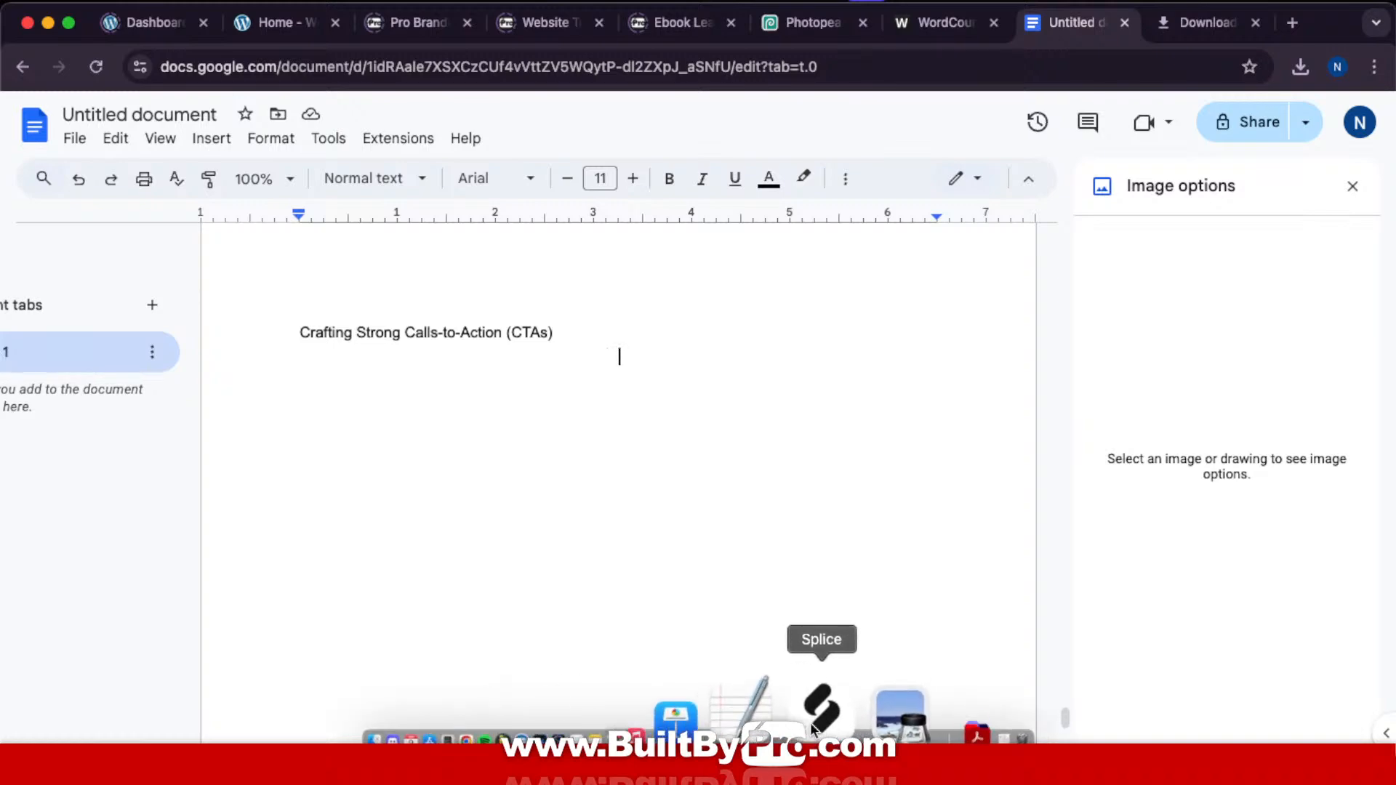
pyautogui.click(793, 731)
pyautogui.scroll(-10, 468, 471)
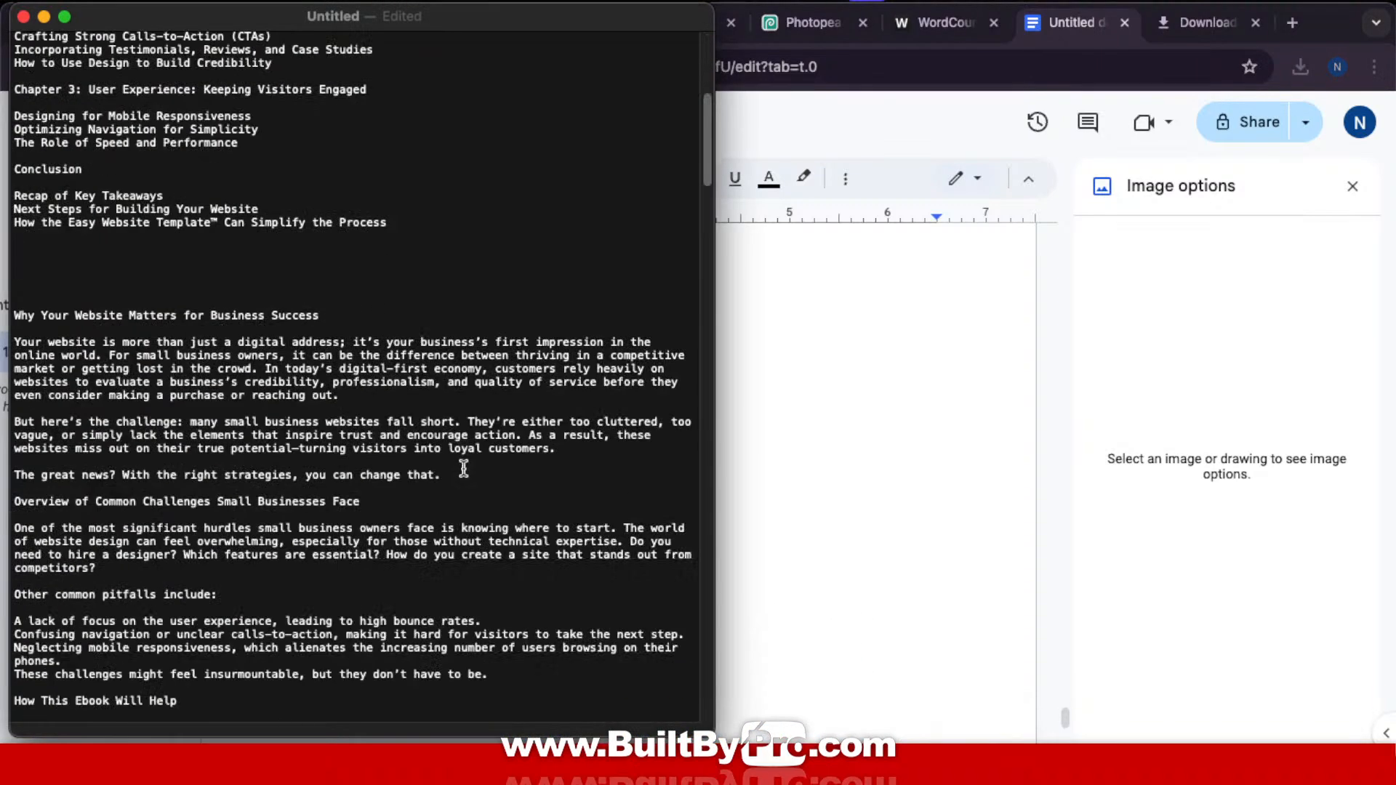
pyautogui.scroll(-20, 460, 468)
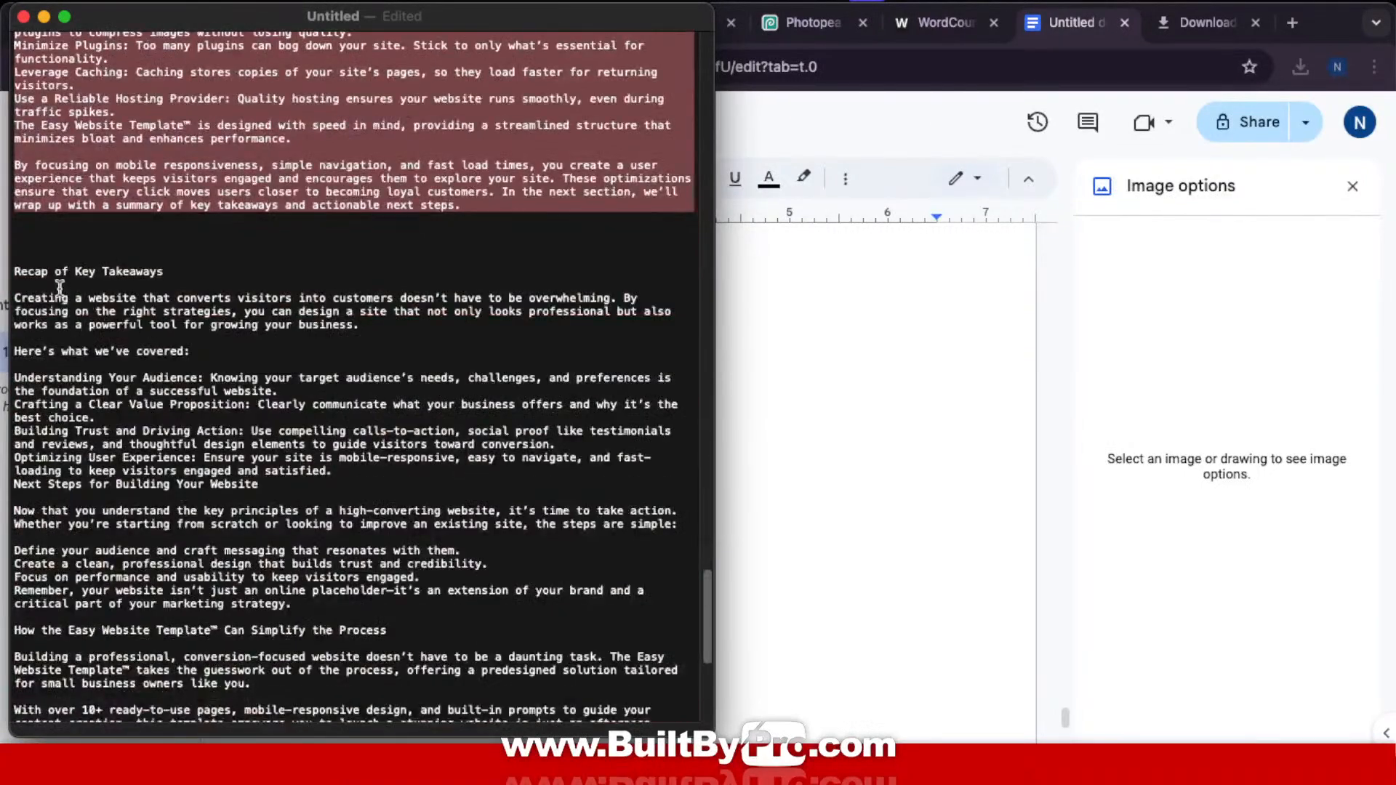
pyautogui.moveTo(14, 271); pyautogui.dragTo(510, 444)
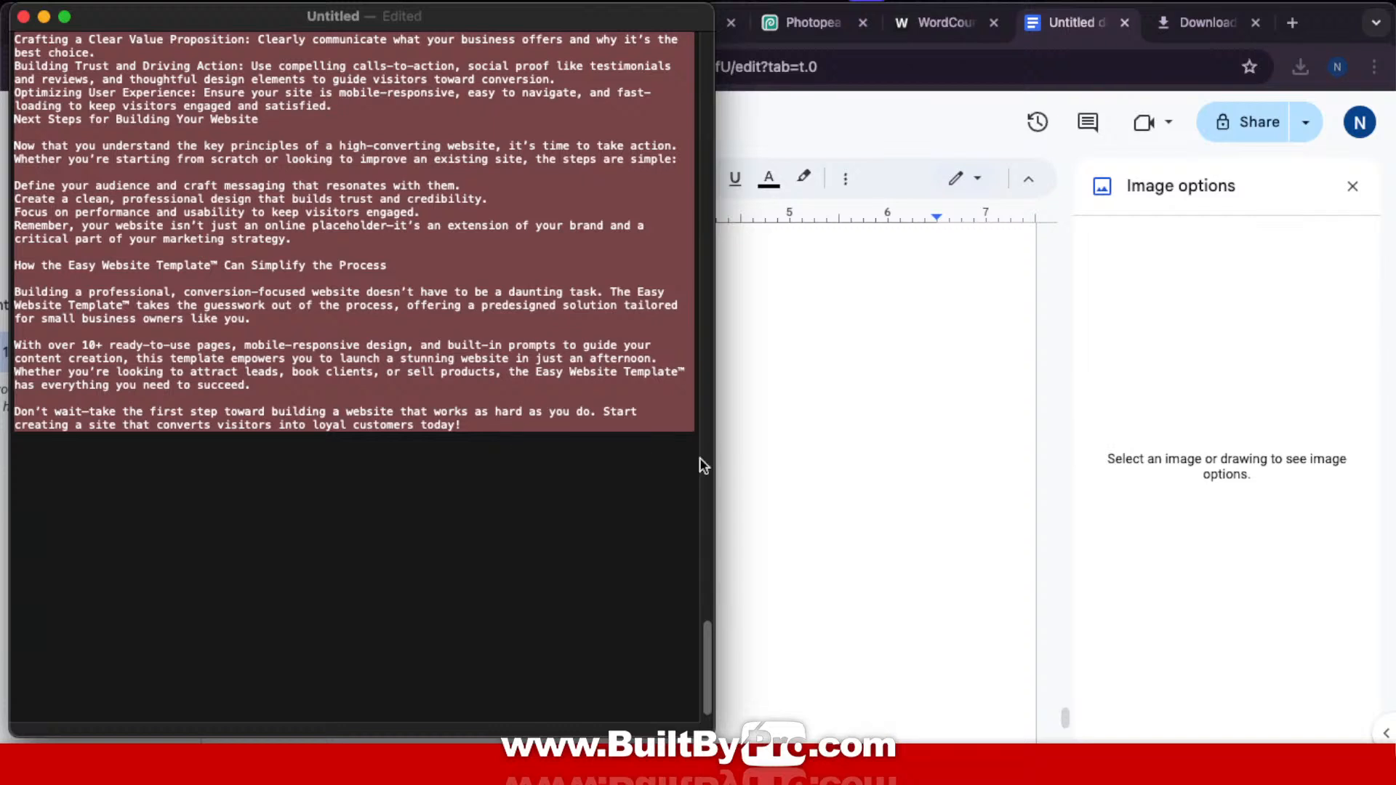
pyautogui.click(808, 491)
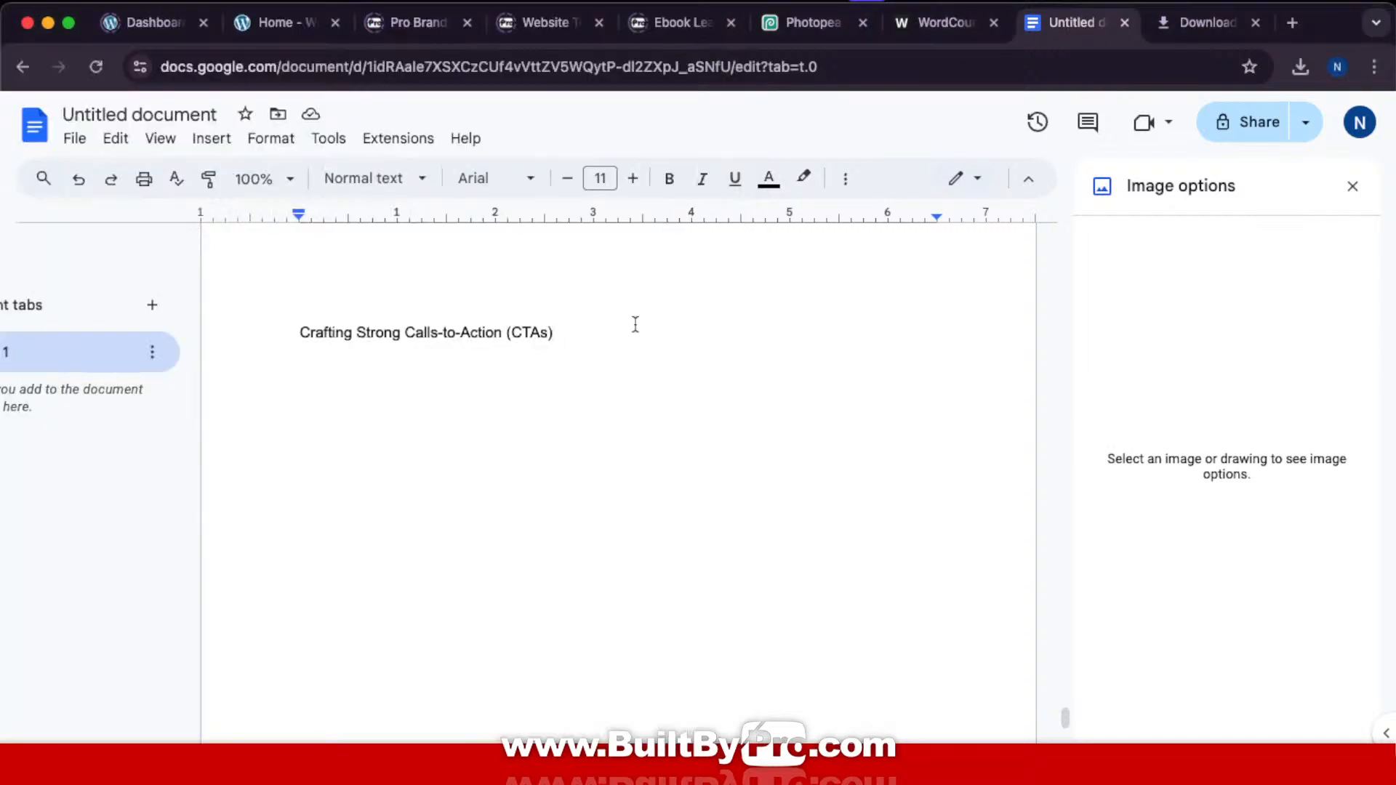
pyautogui.press('super+v')
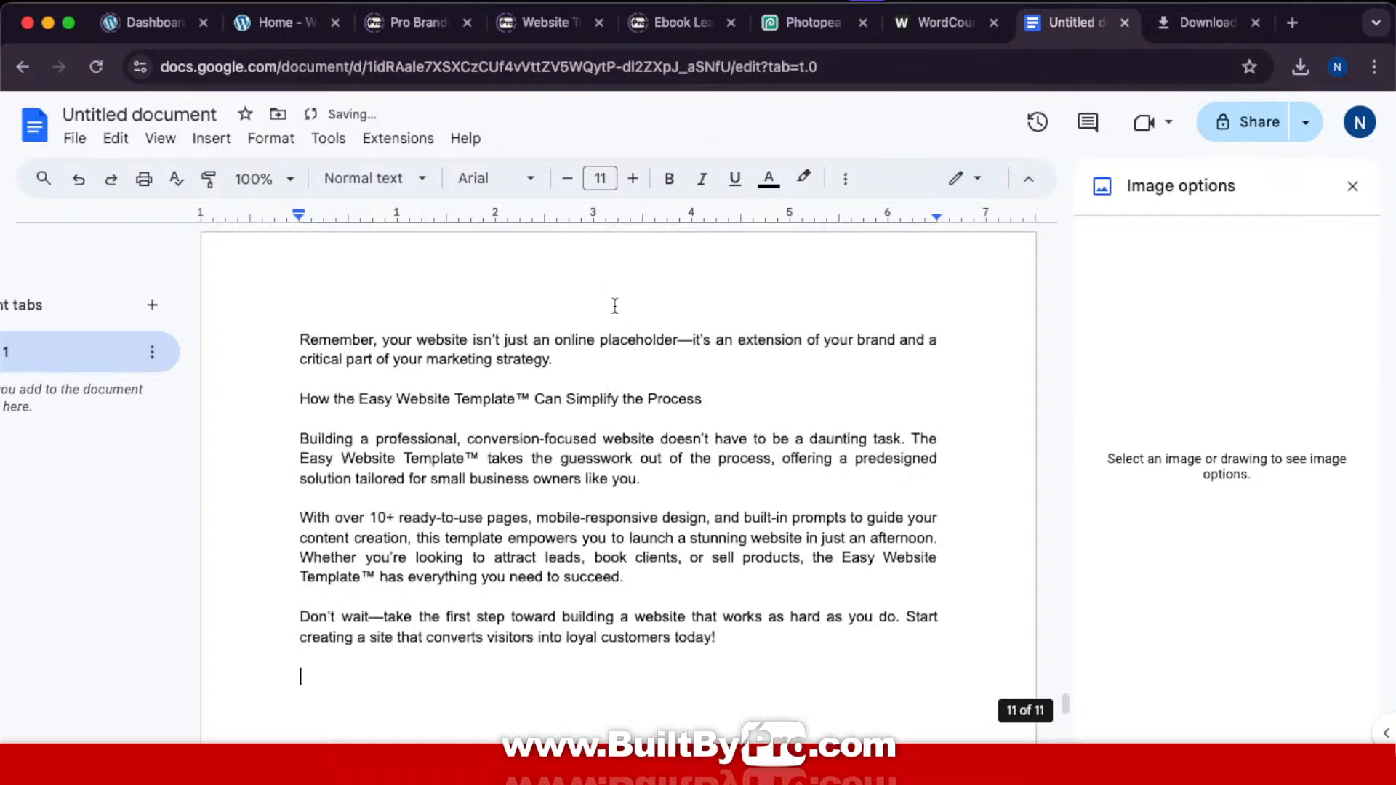
# Step: Delete the leftover "Crafting Strong Calls-to-Action (CTAs)" line above "Recap of Key Takeaways" on the Conclusion page
pyautogui.scroll(15, 614, 306)
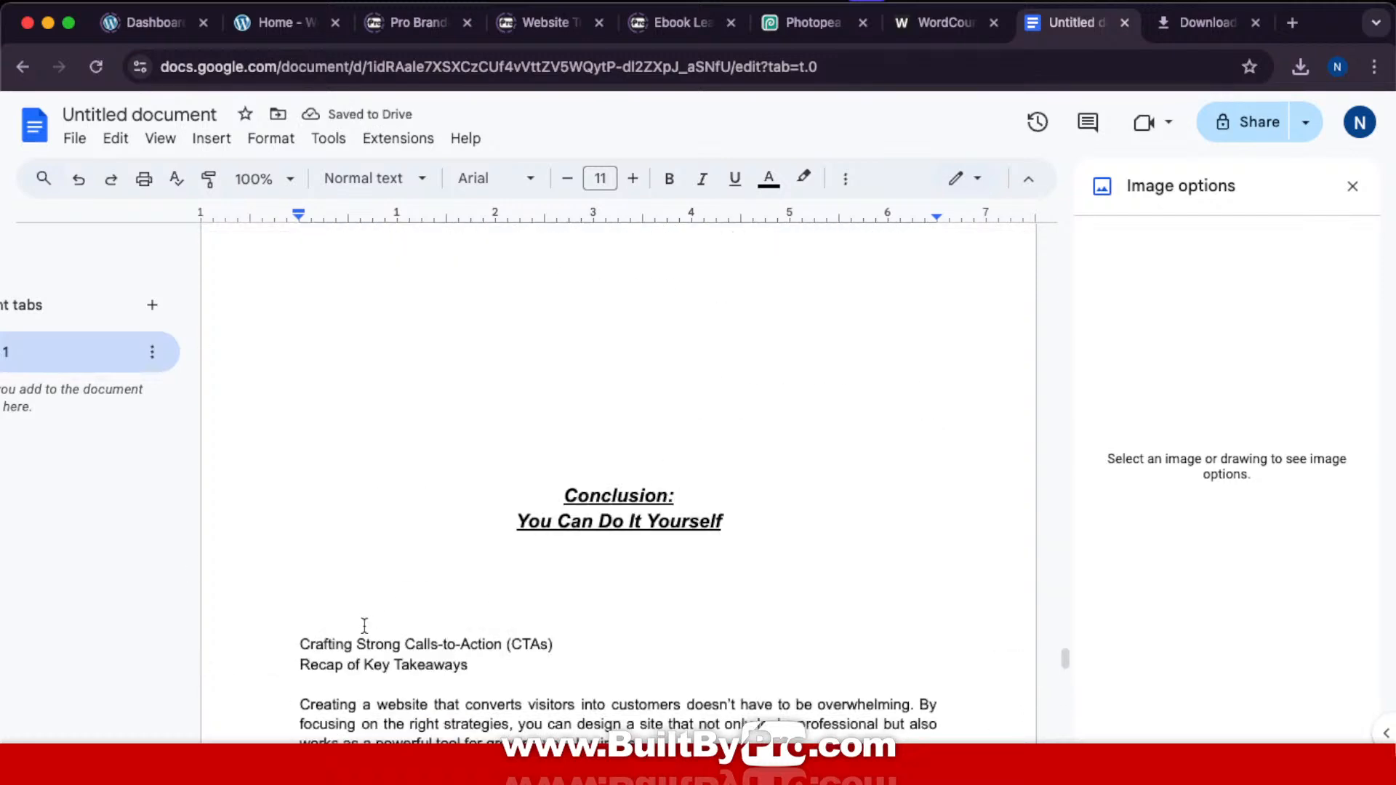
pyautogui.moveTo(554, 645); pyautogui.dragTo(280, 645)
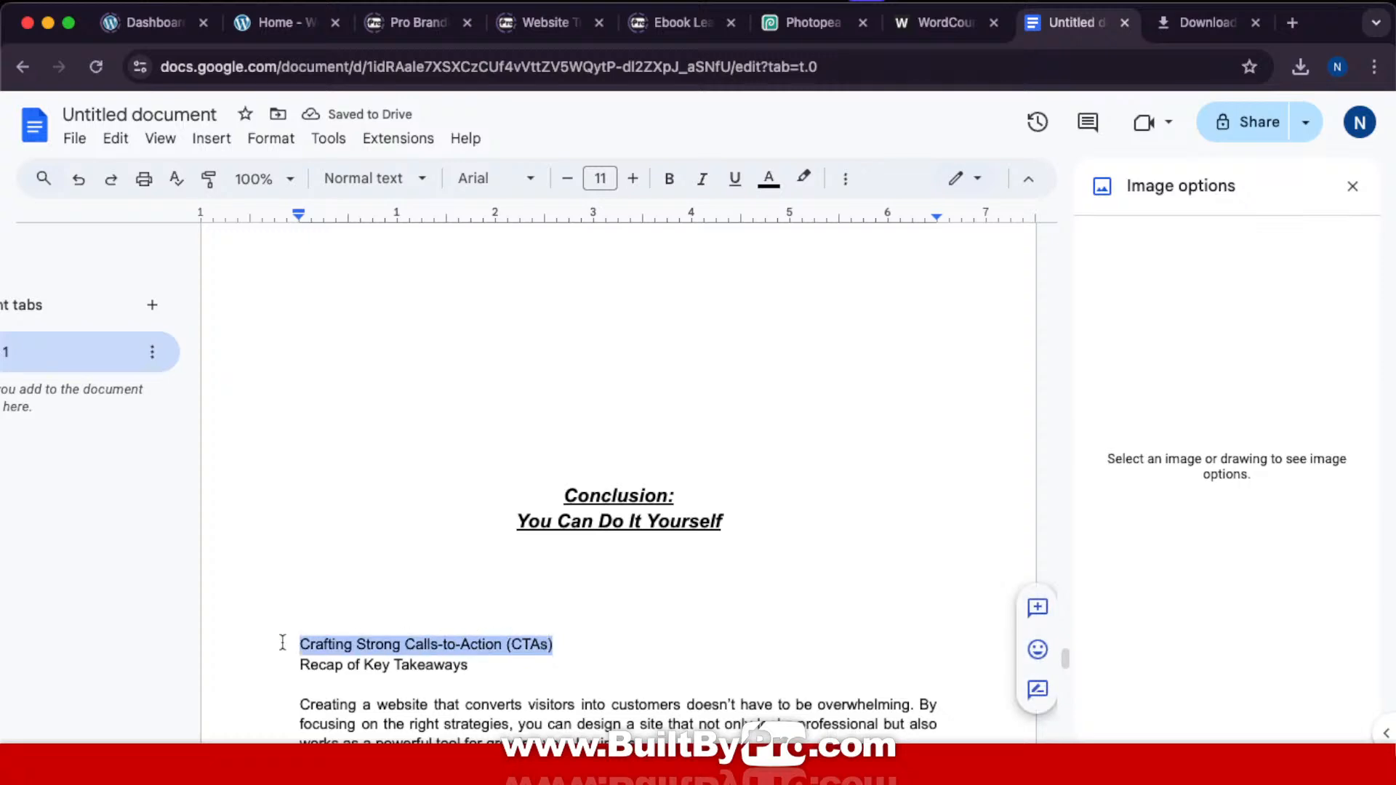
pyautogui.press('BackSpace')
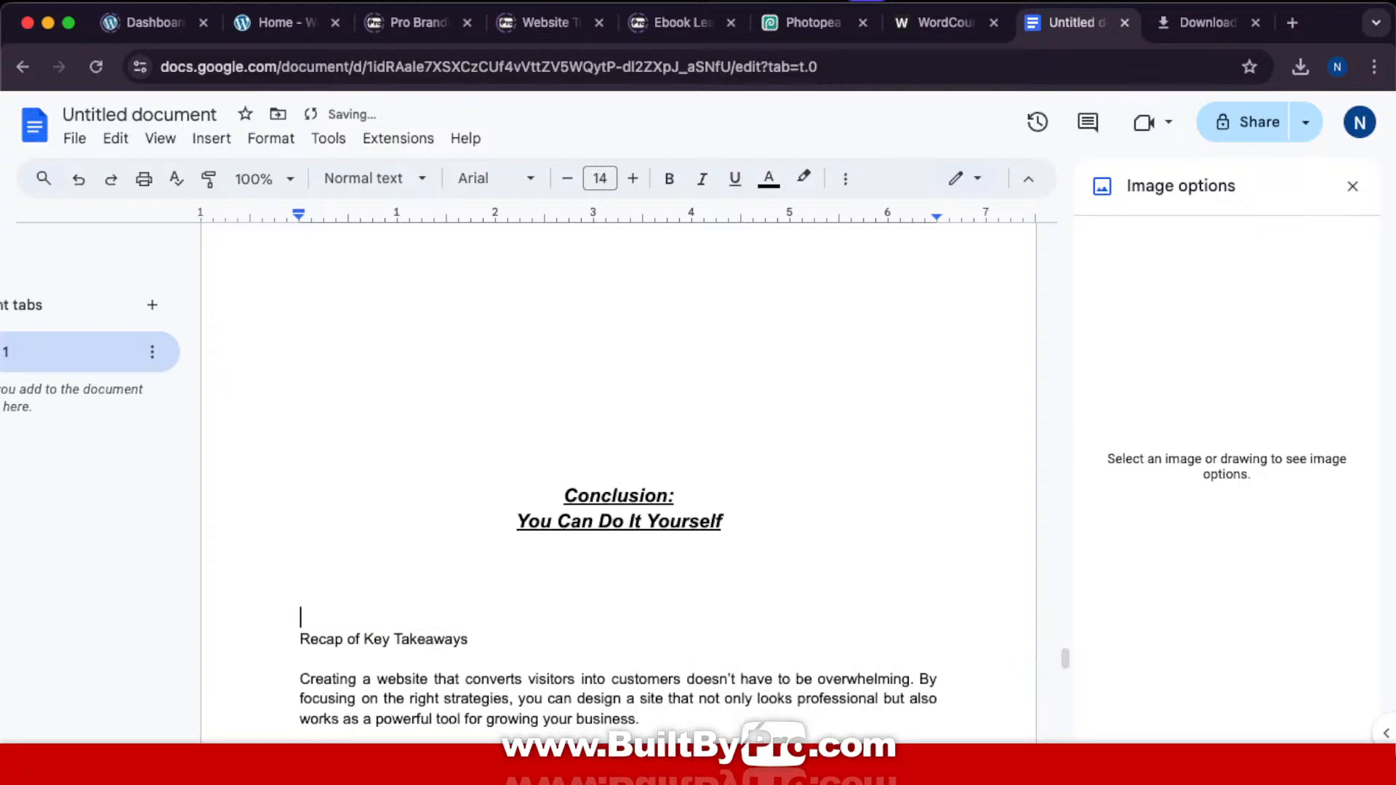
# Step: Review the ebook from the Conclusion back to the cover, checking the cover image, chapter headings and body text layout
pyautogui.scroll(-20, 359, 621)
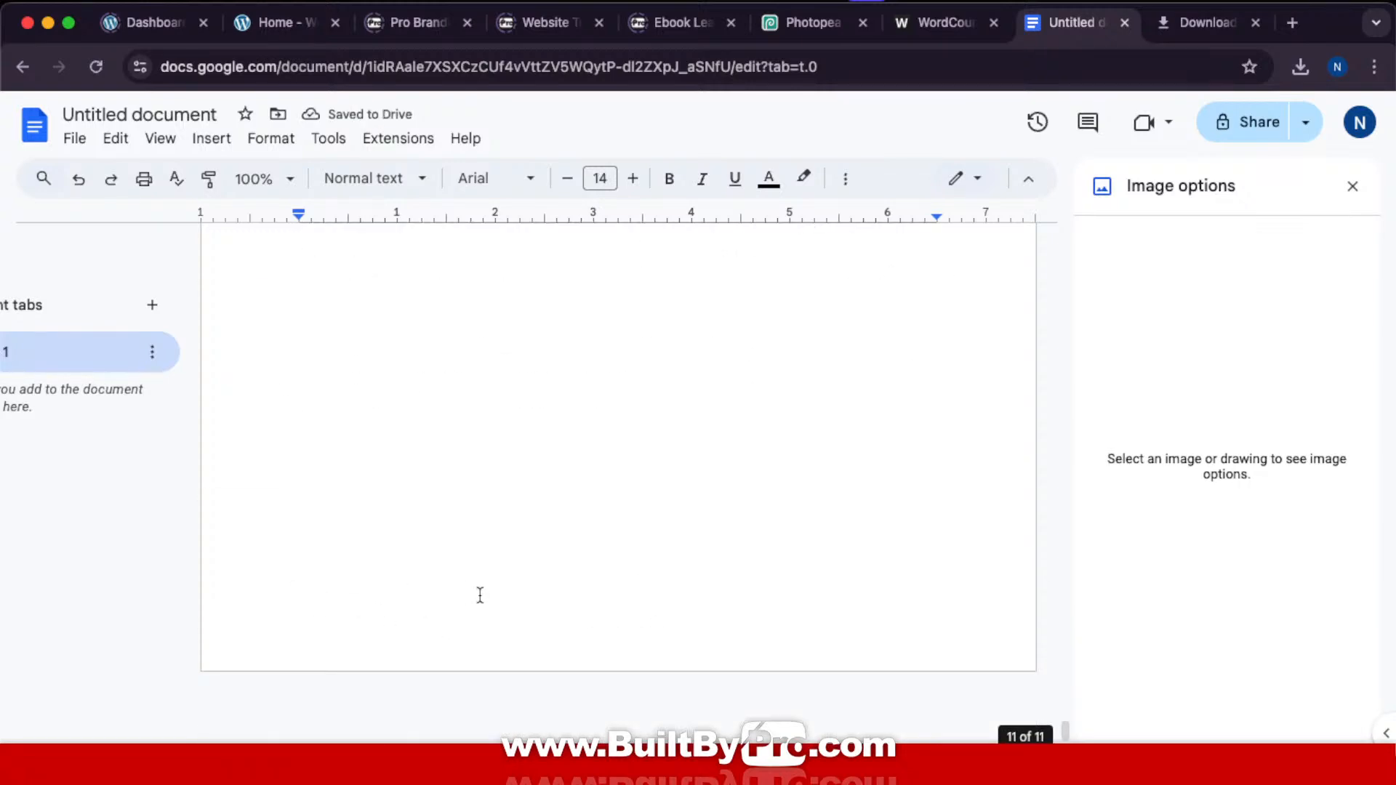
pyautogui.scroll(20, 480, 591)
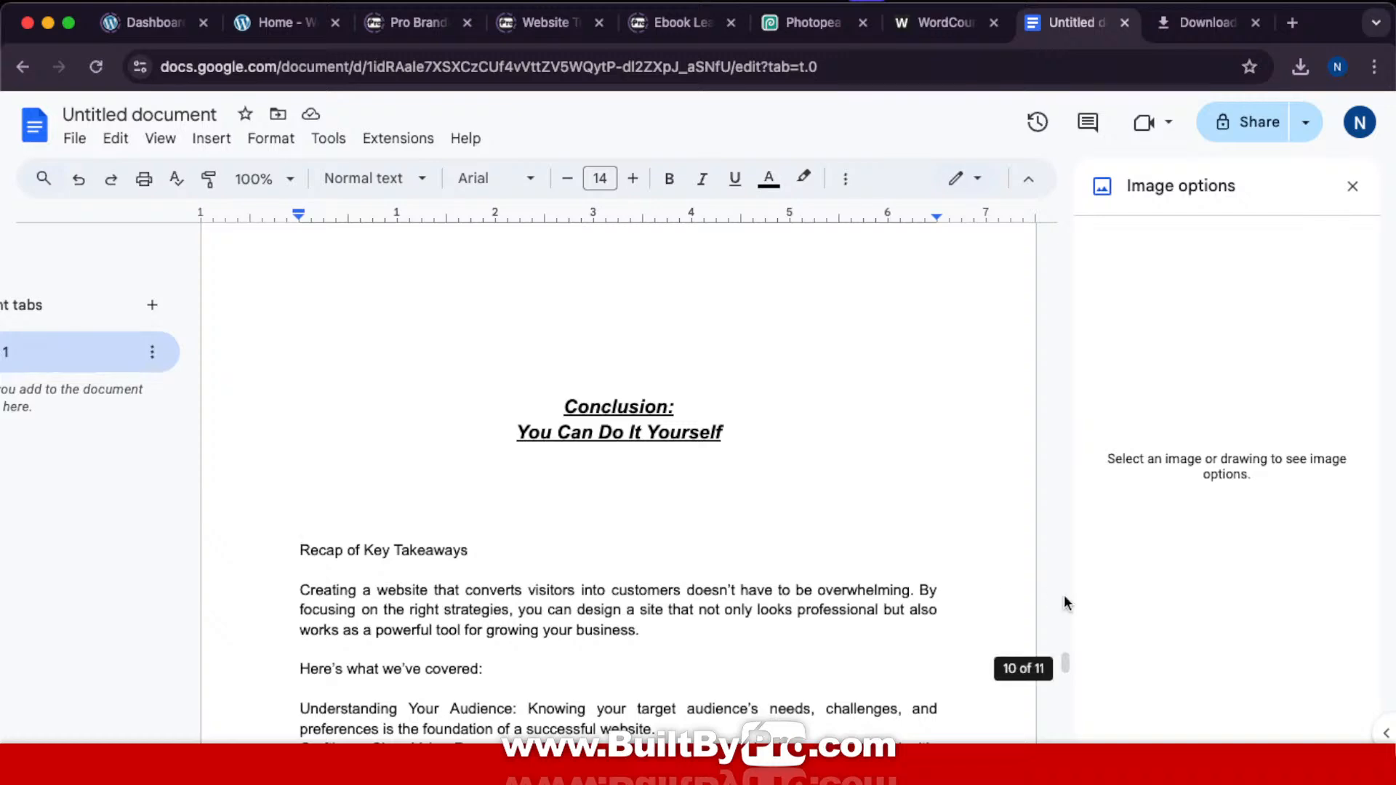
pyautogui.scroll(15, 645, 496)
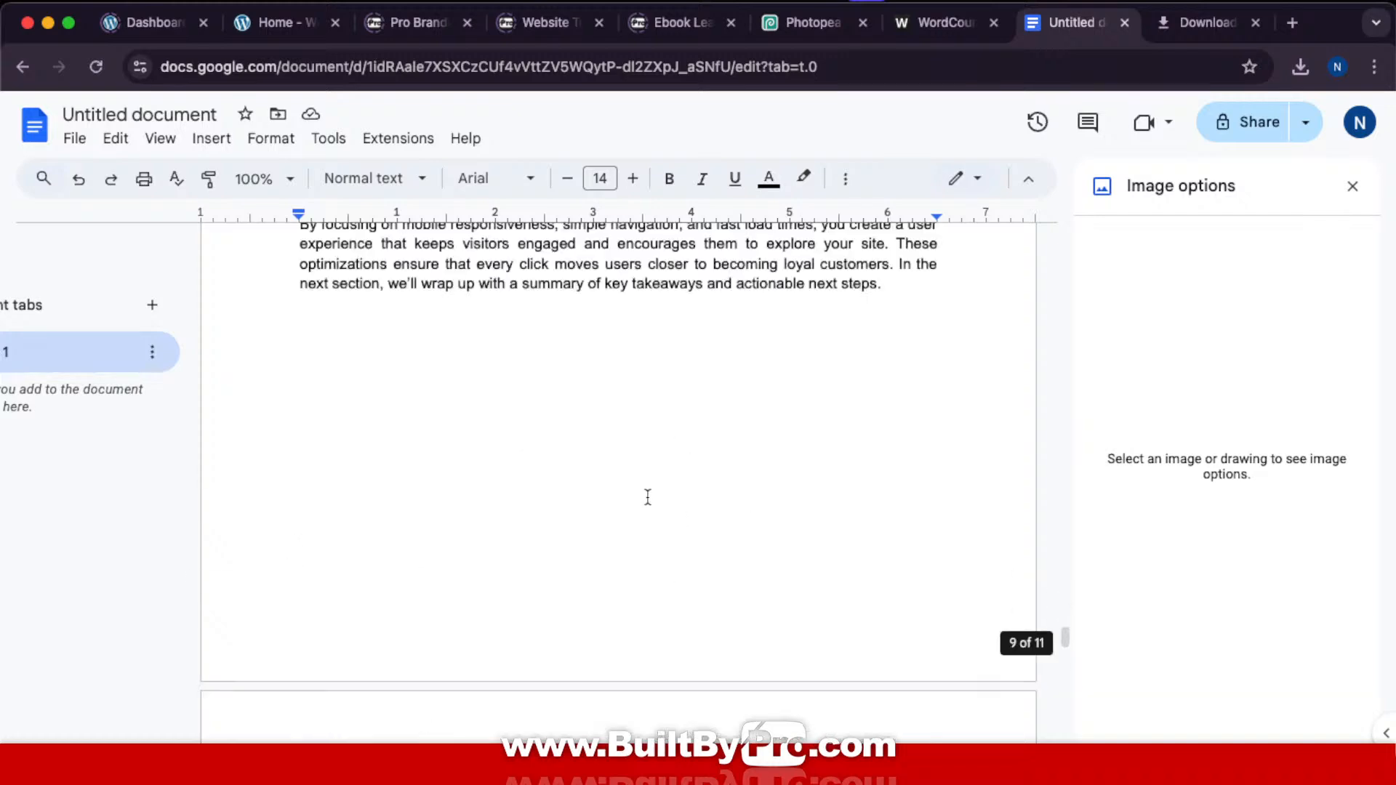
pyautogui.scroll(15, 646, 495)
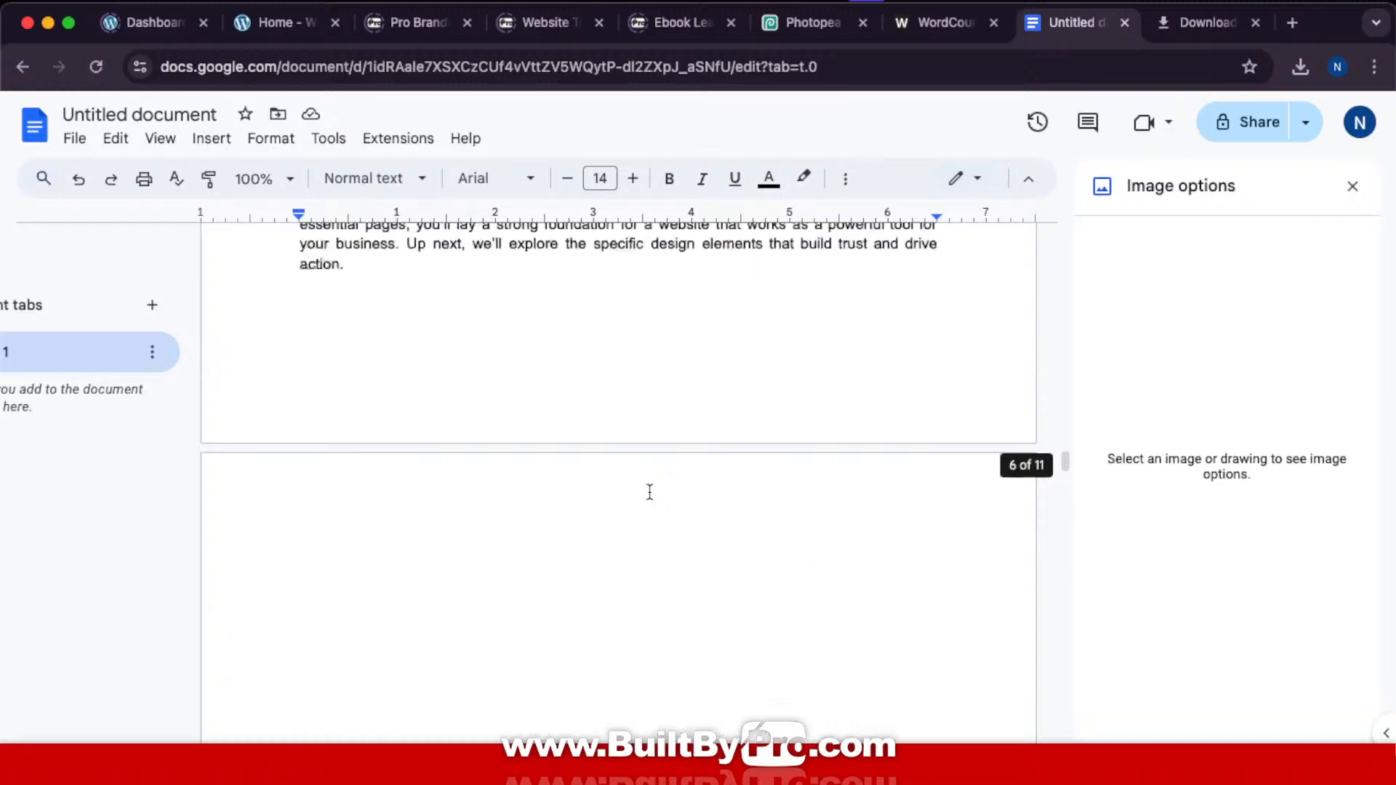
pyautogui.scroll(20, 646, 489)
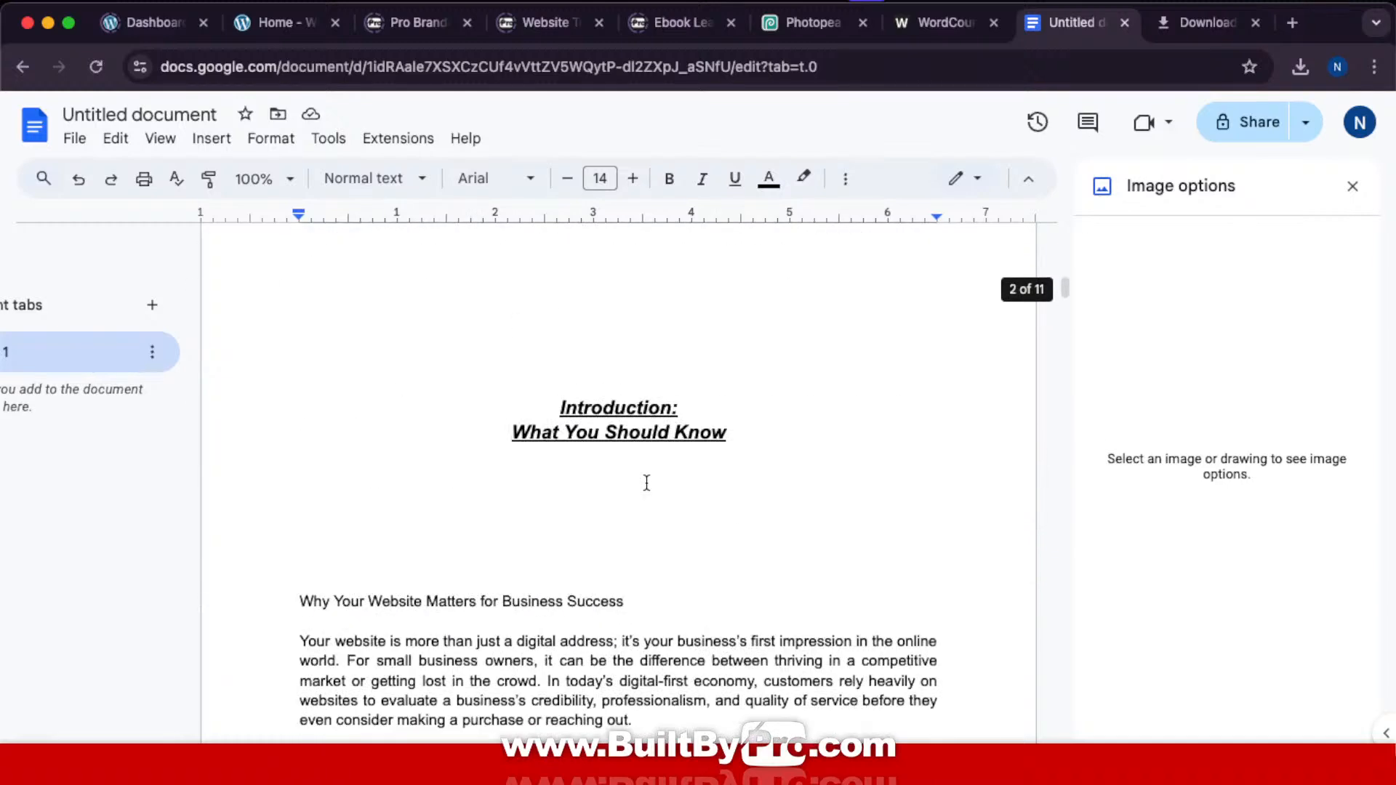
pyautogui.scroll(5, 646, 482)
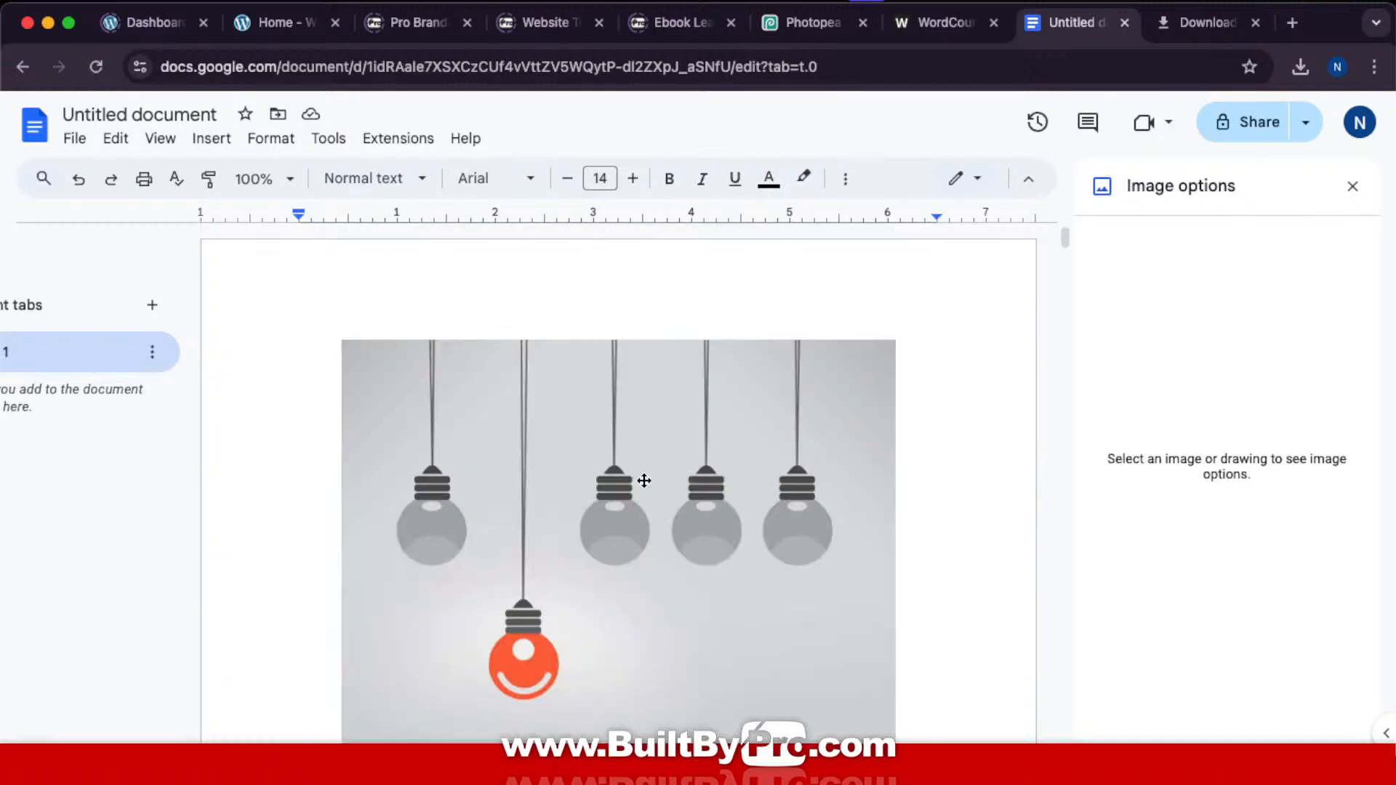
pyautogui.scroll(-5, 645, 481)
pyautogui.scroll(5, 644, 479)
pyautogui.scroll(-5, 644, 476)
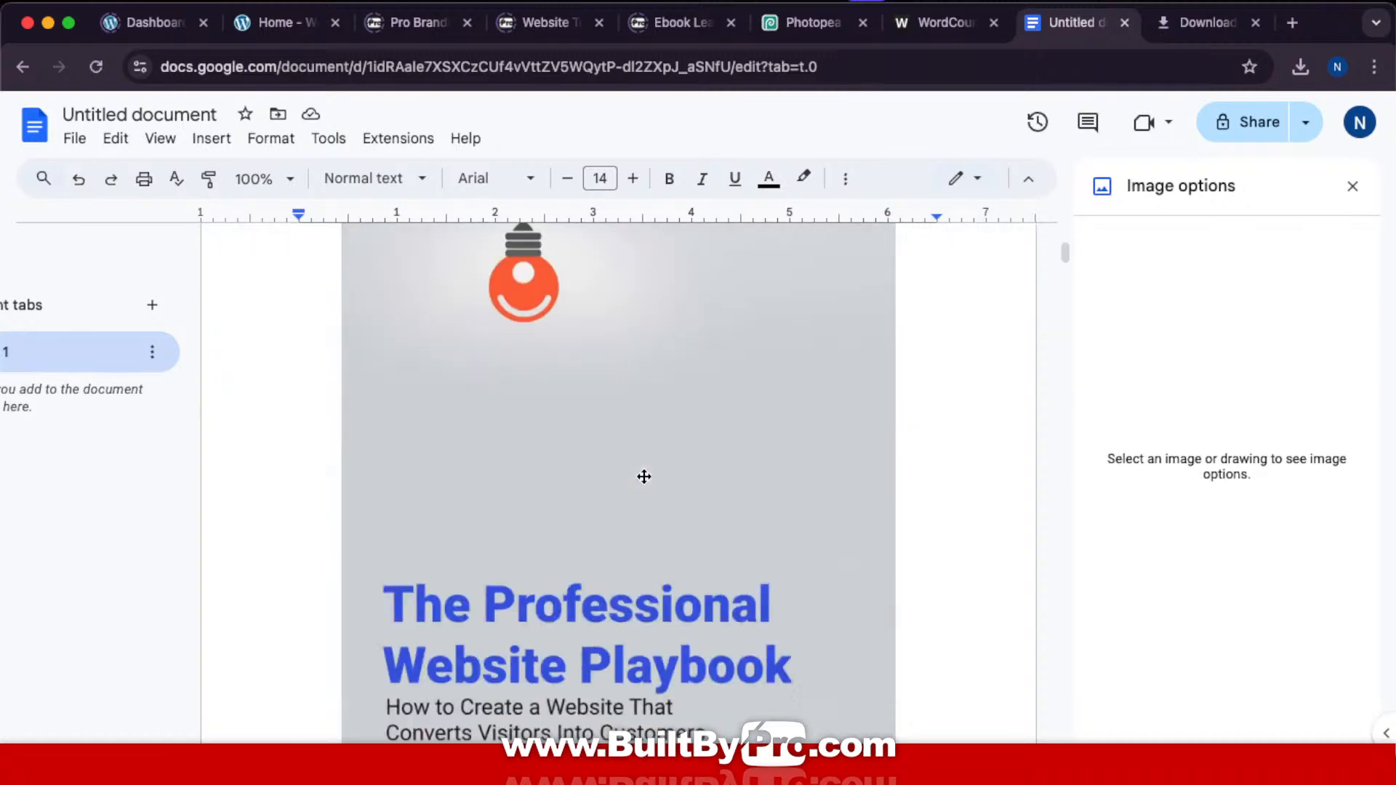
pyautogui.scroll(-20, 663, 454)
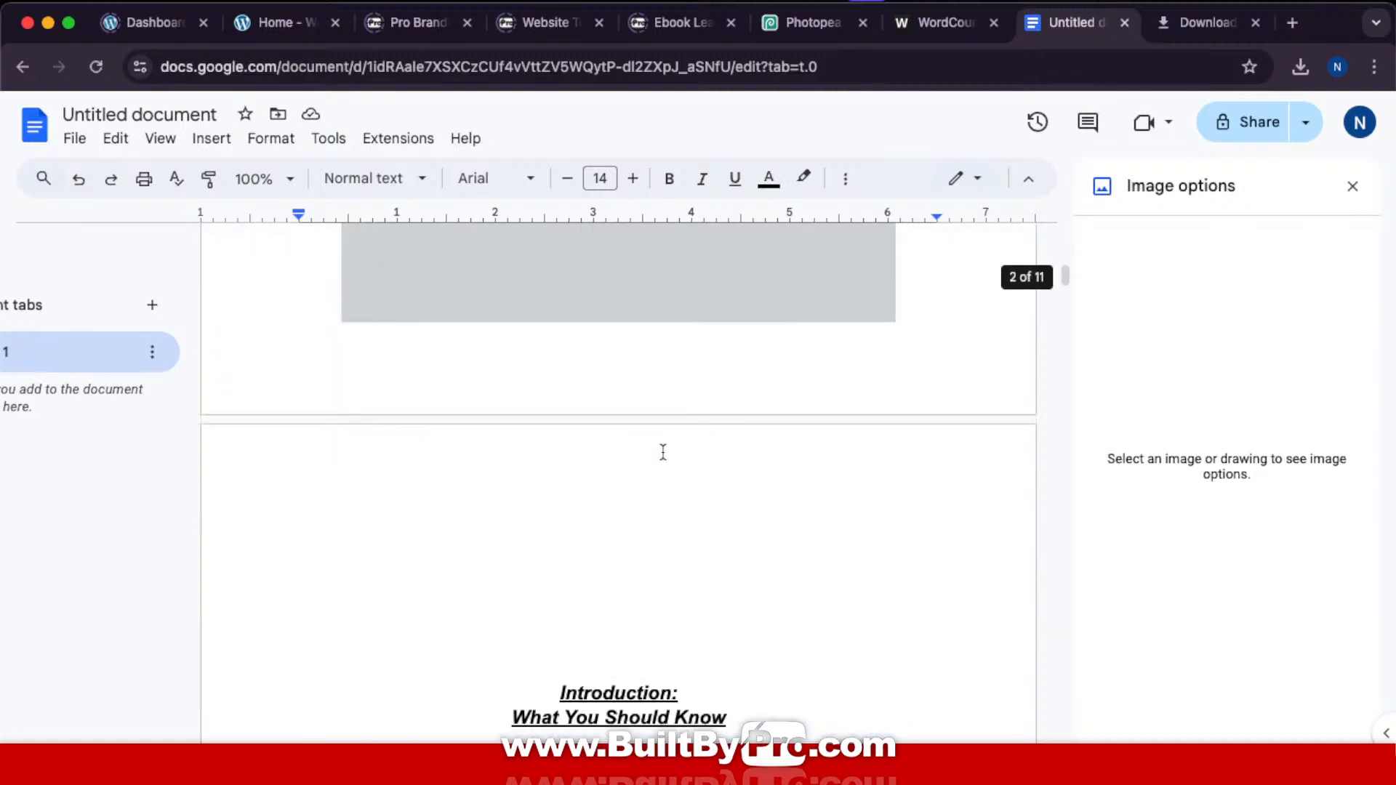
pyautogui.scroll(-20, 663, 447)
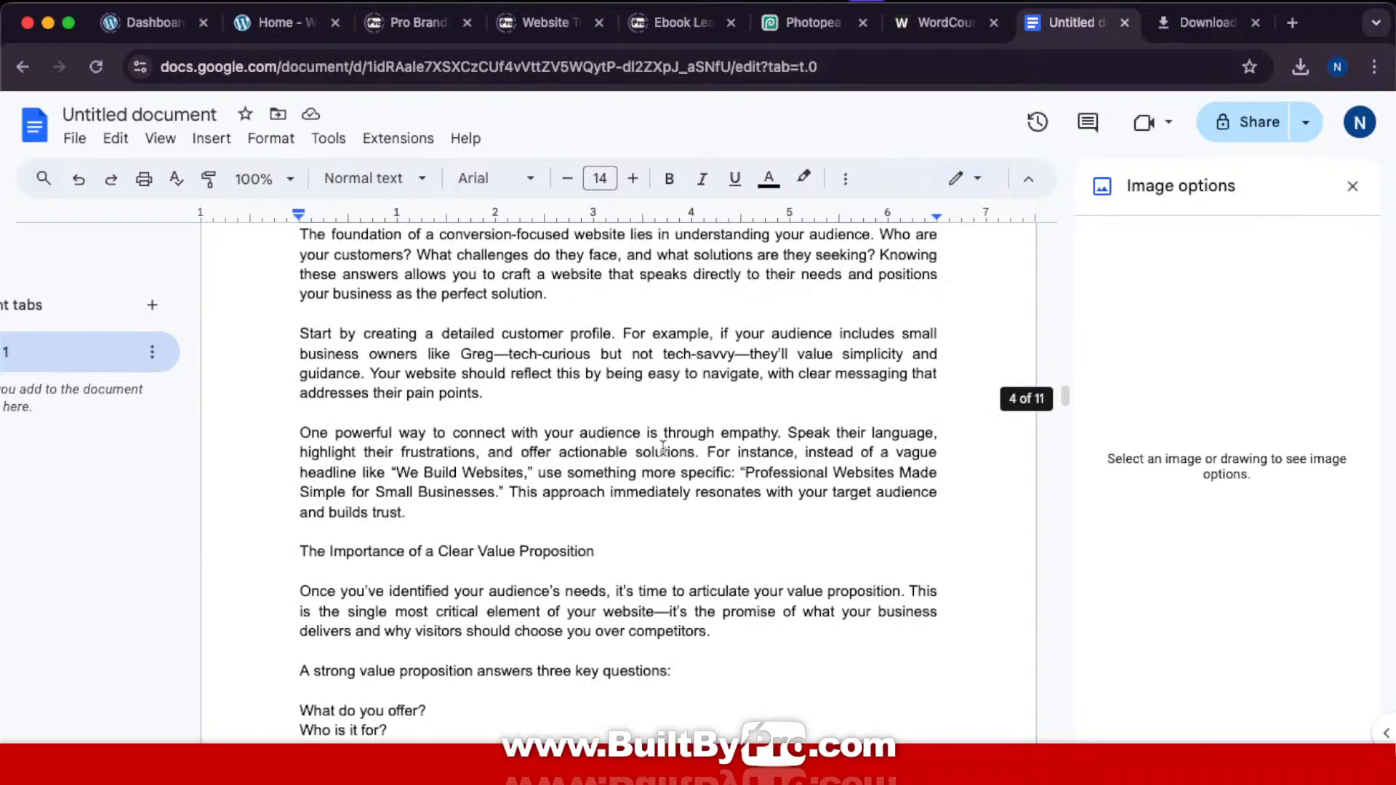
pyautogui.scroll(20, 662, 446)
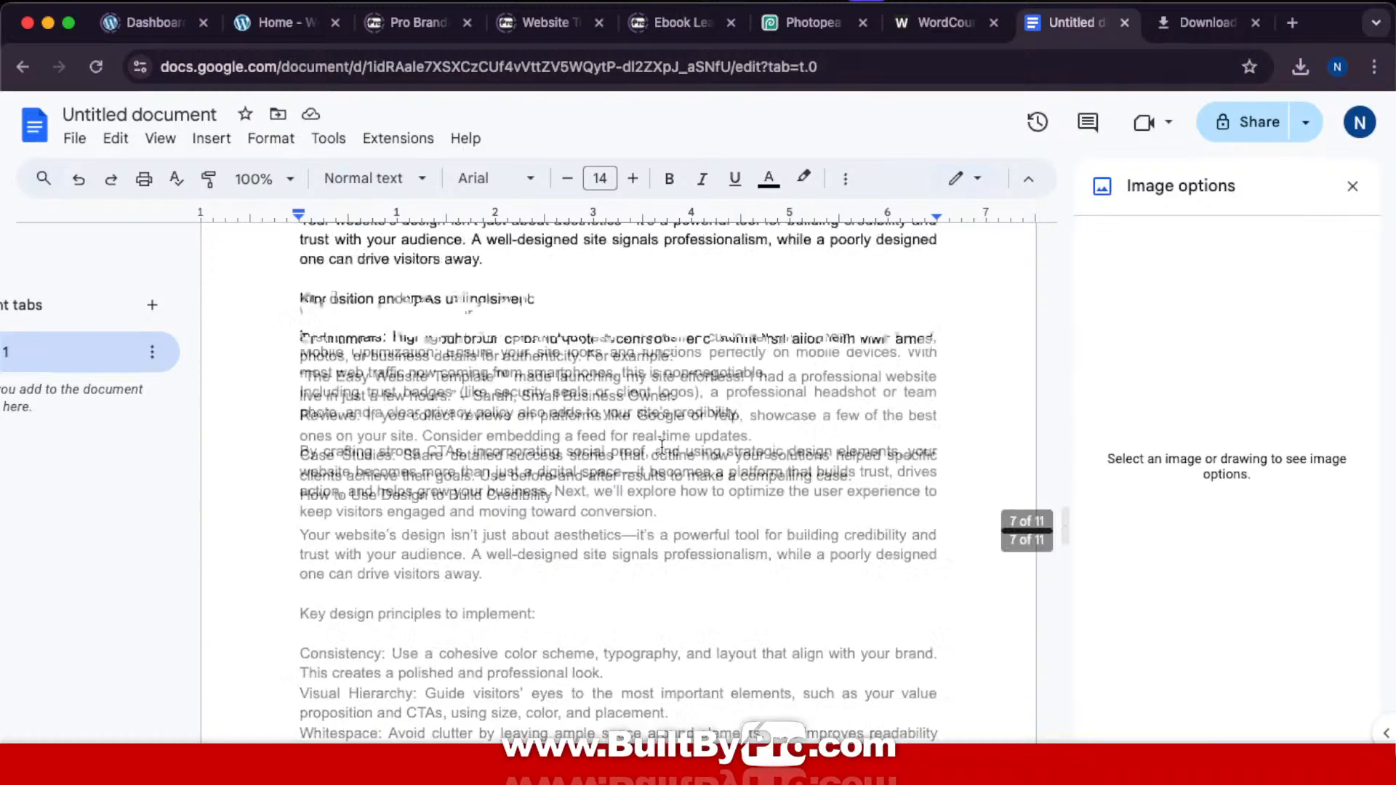
pyautogui.scroll(20, 662, 444)
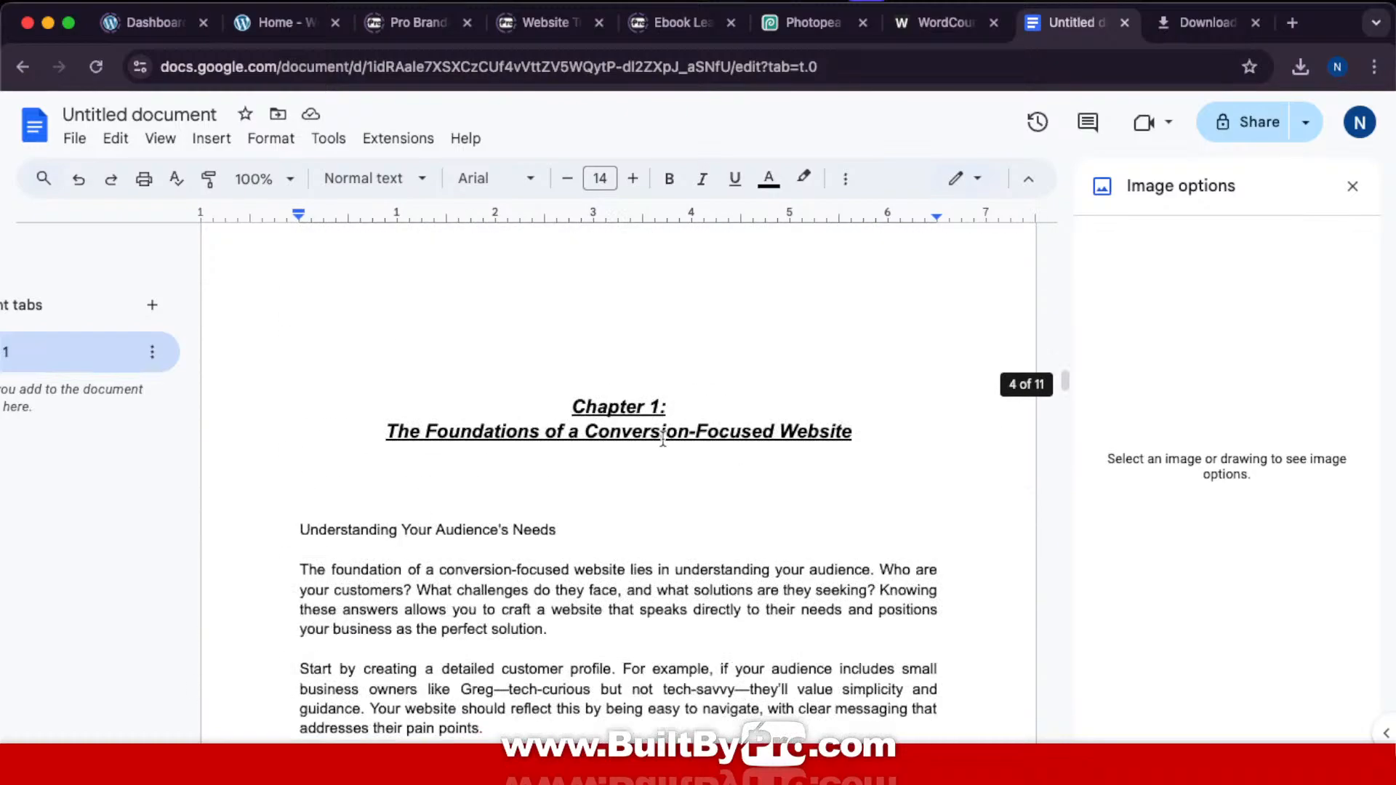
pyautogui.scroll(7, 664, 437)
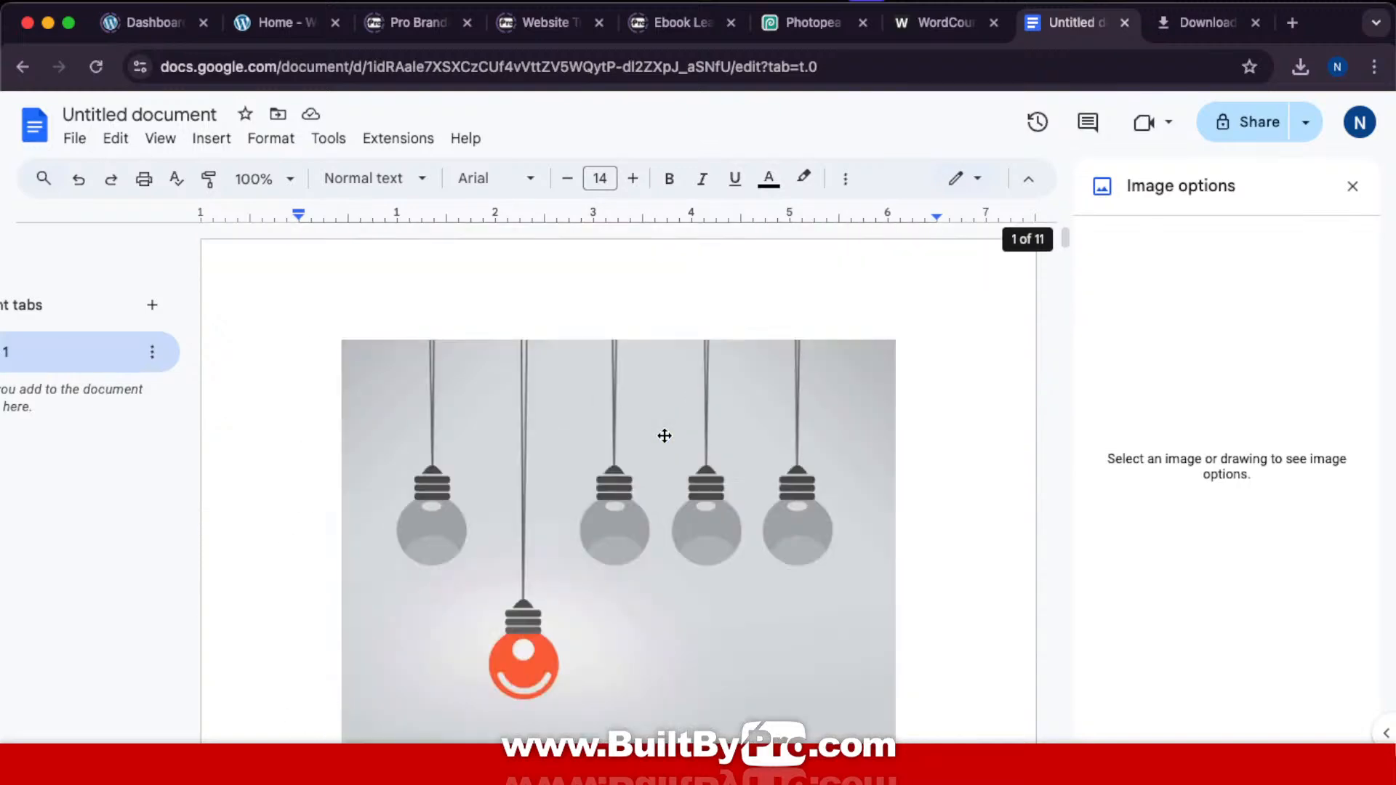
pyautogui.scroll(-20, 752, 445)
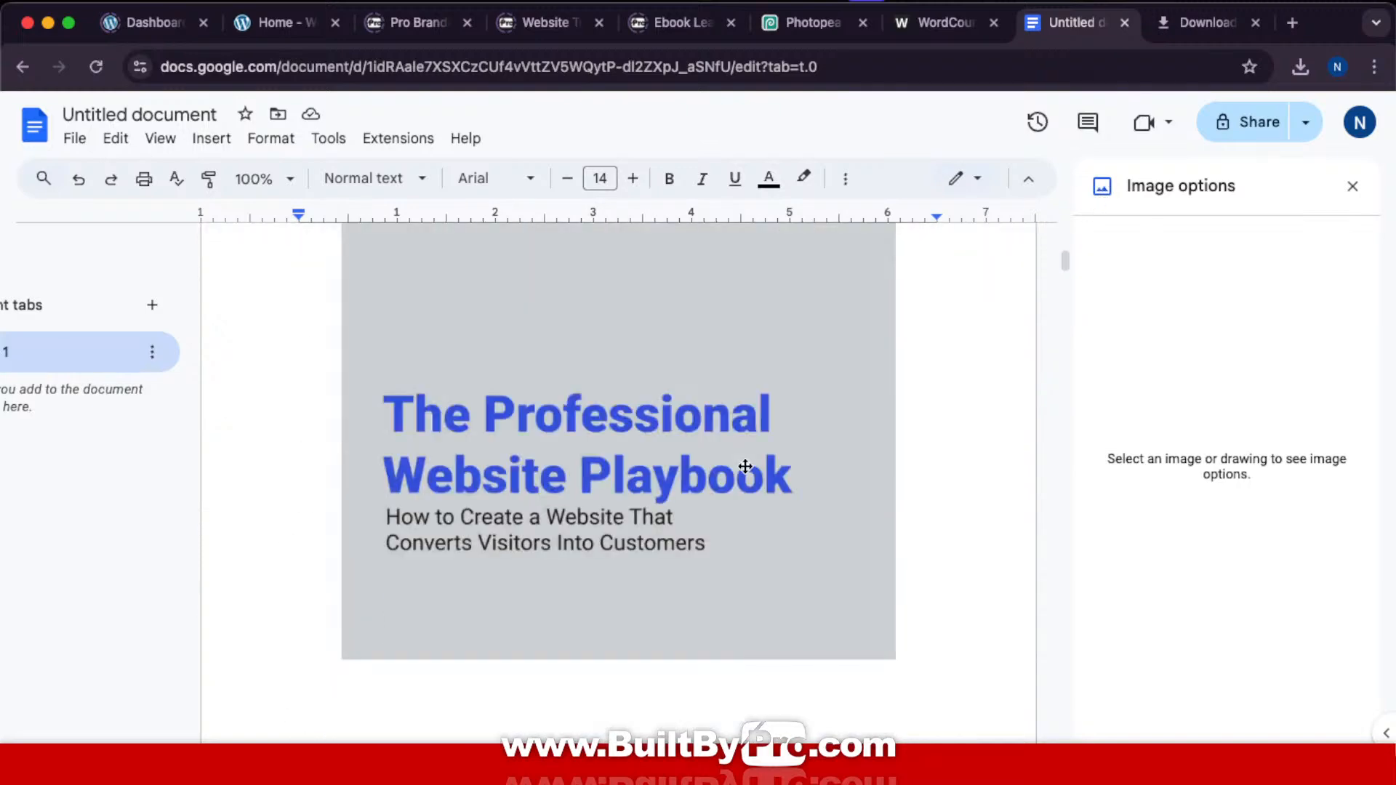
pyautogui.scroll(-20, 741, 466)
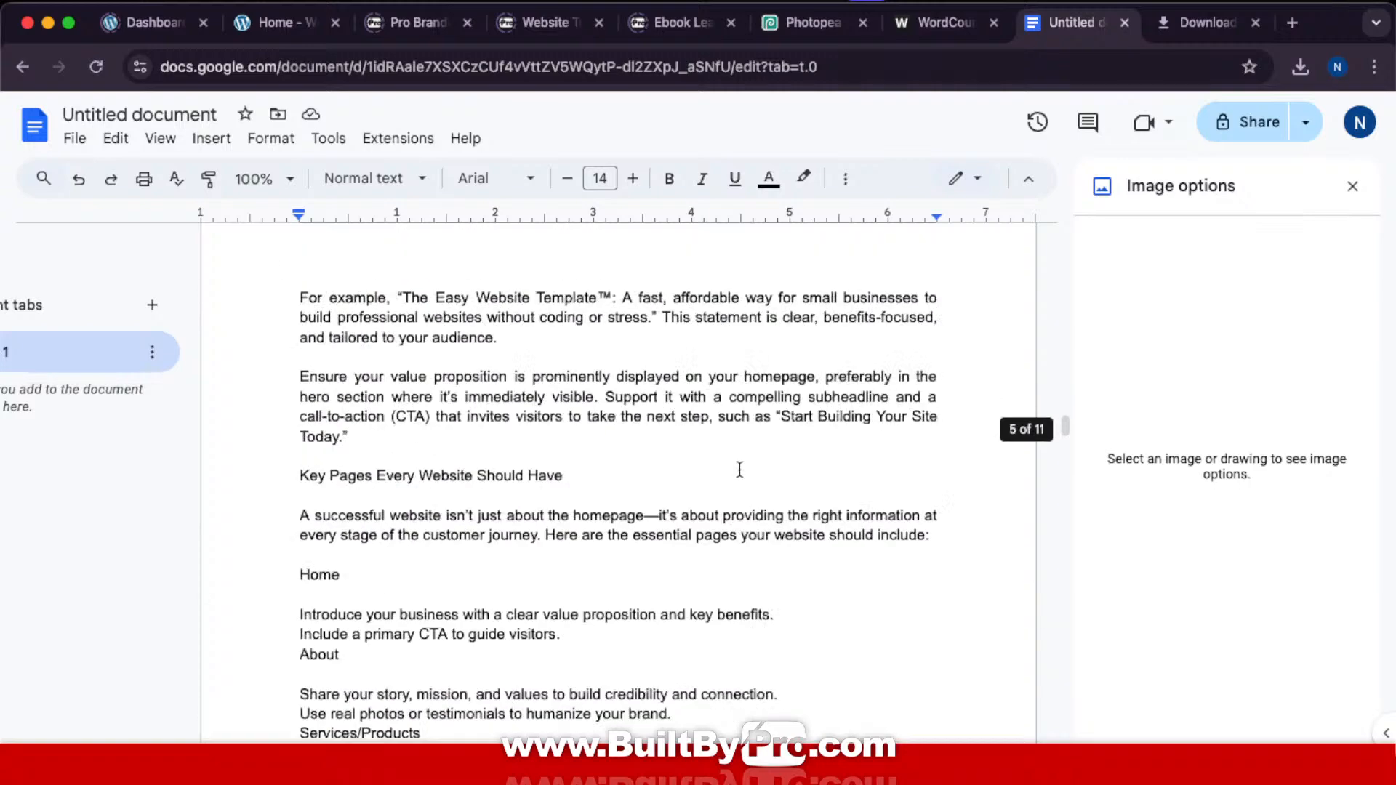
# Step: Download the finished ebook as a PDF document
pyautogui.scroll(-20, 741, 465)
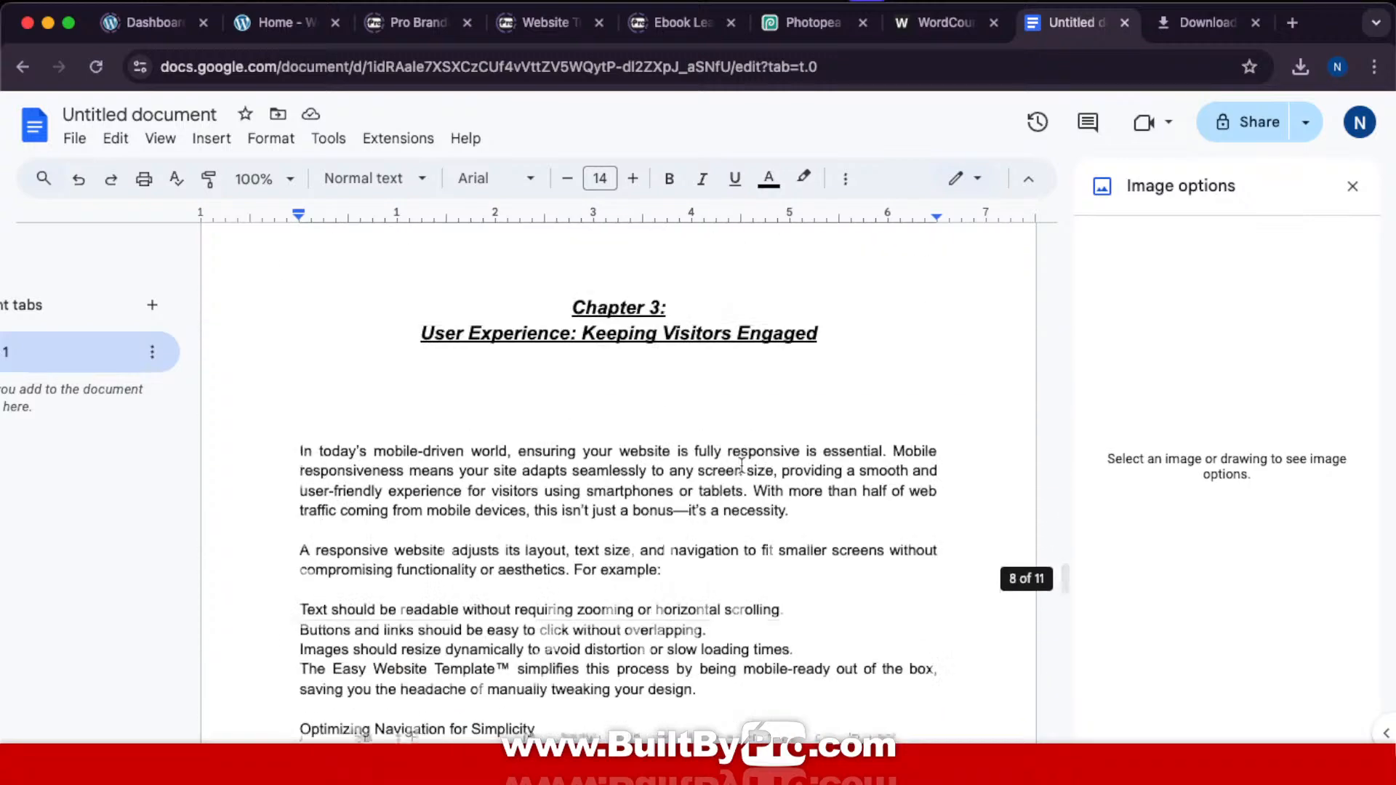
pyautogui.scroll(-5, 741, 464)
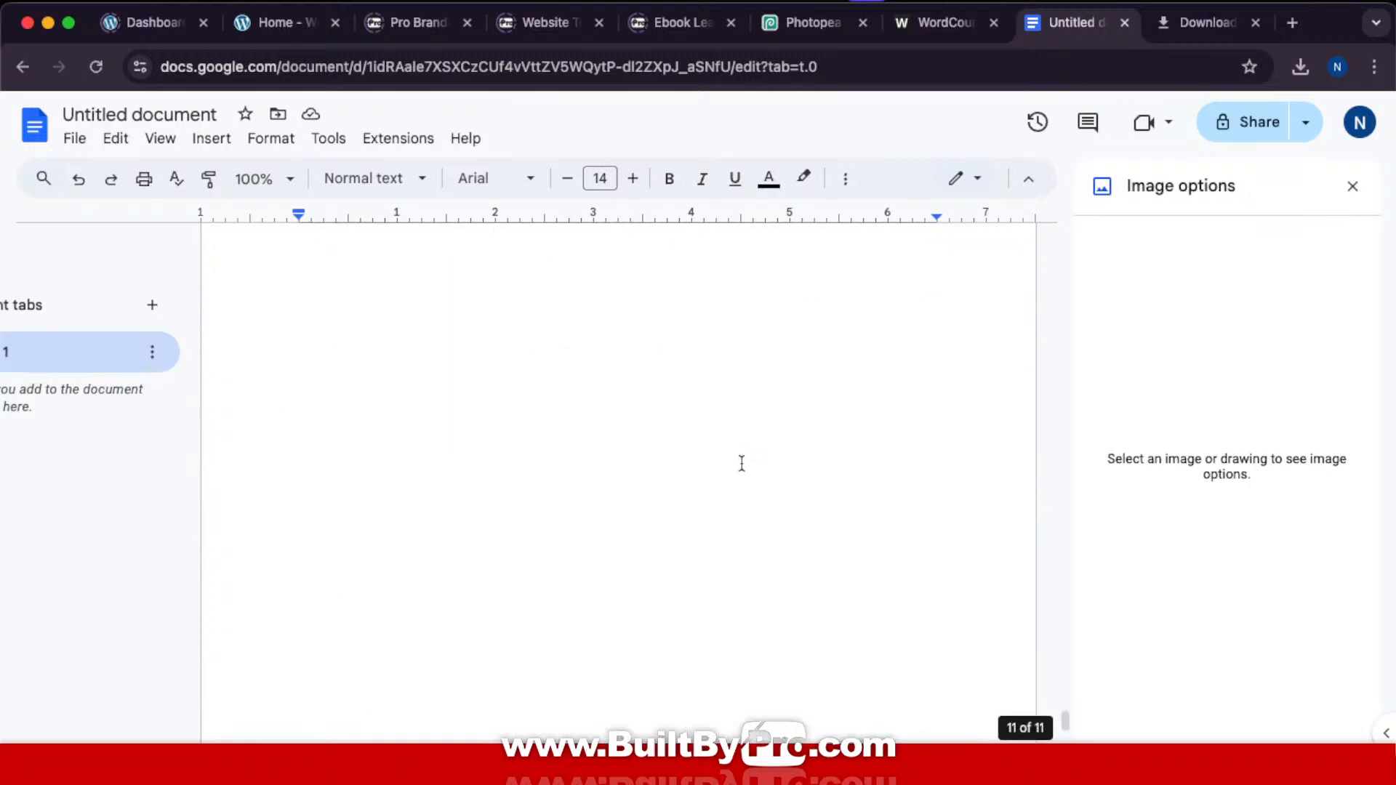
pyautogui.scroll(20, 742, 463)
pyautogui.scroll(20, 744, 464)
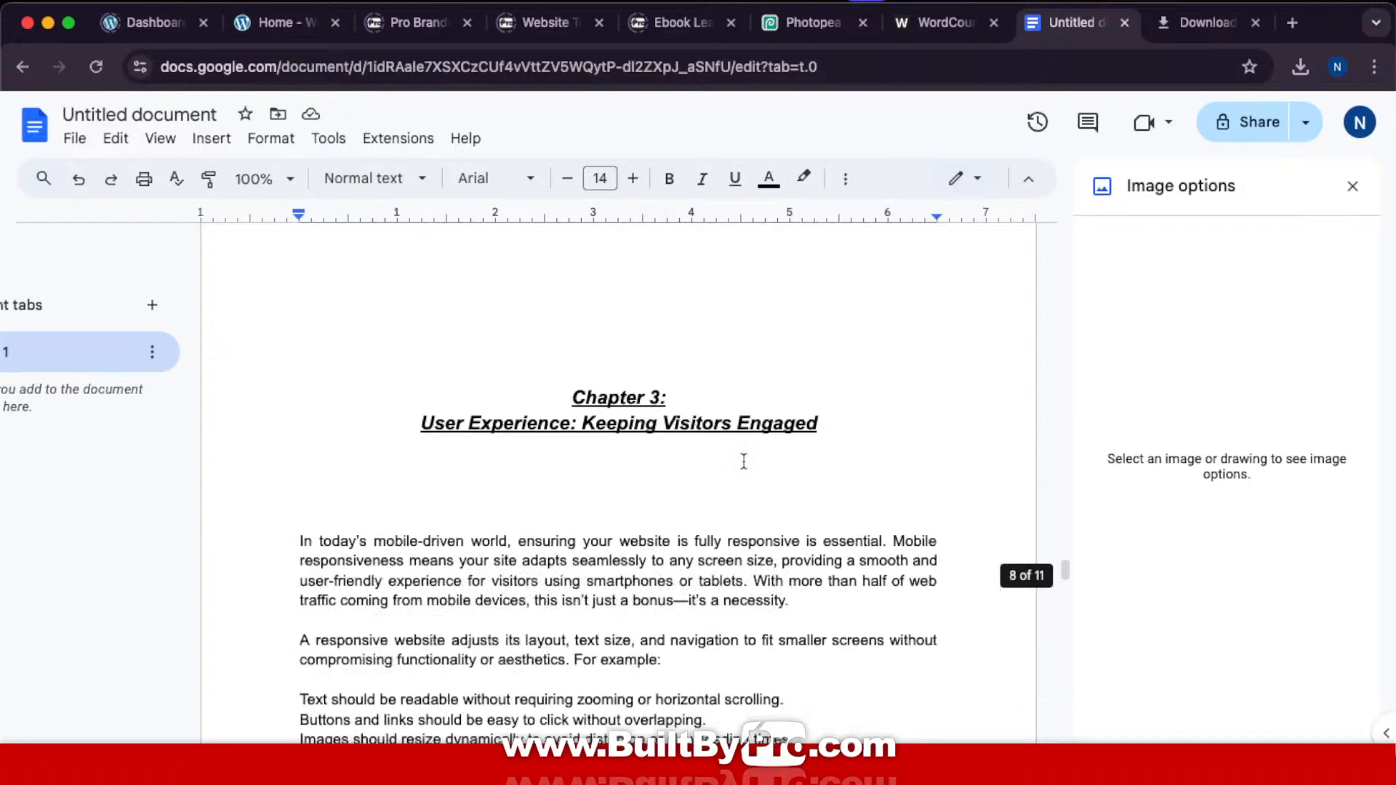
pyautogui.scroll(20, 741, 456)
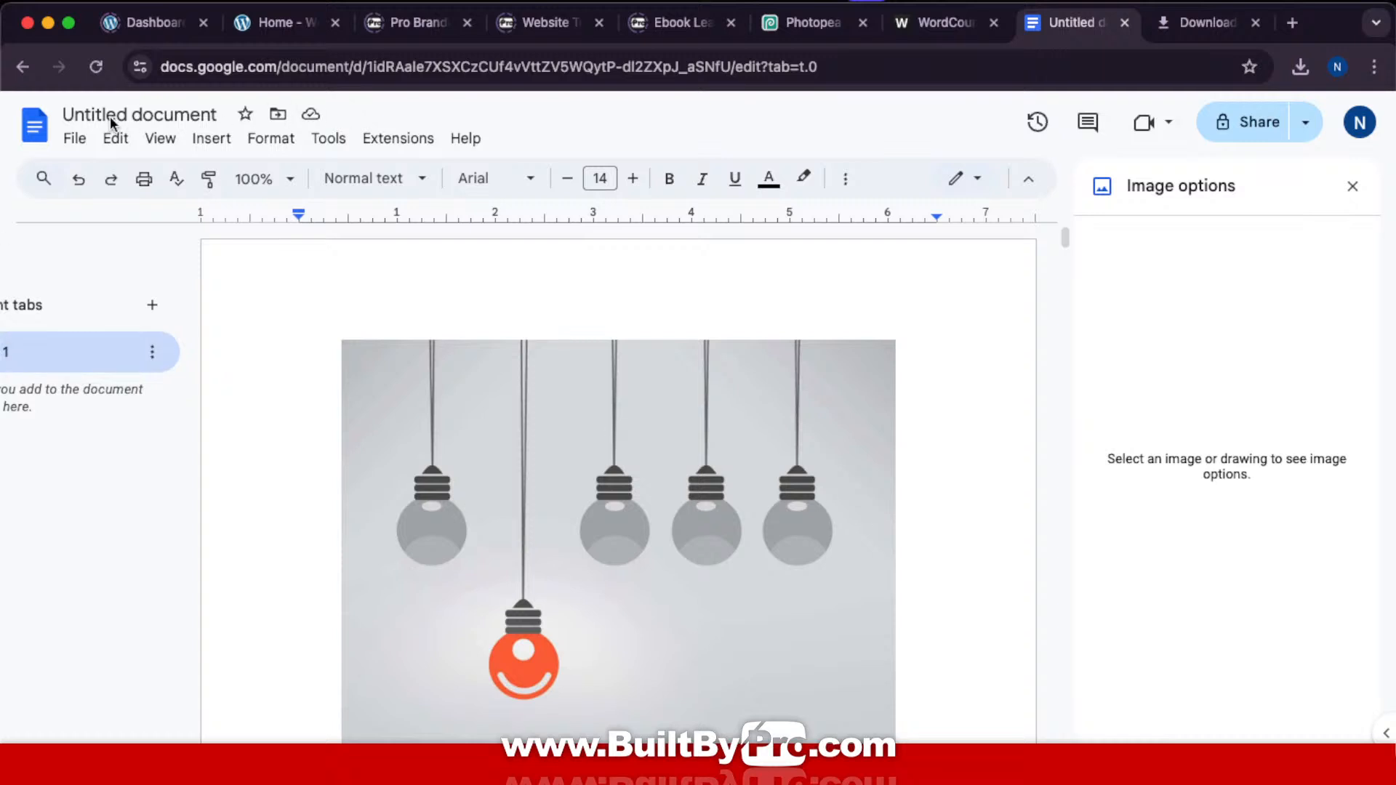
pyautogui.click(73, 138)
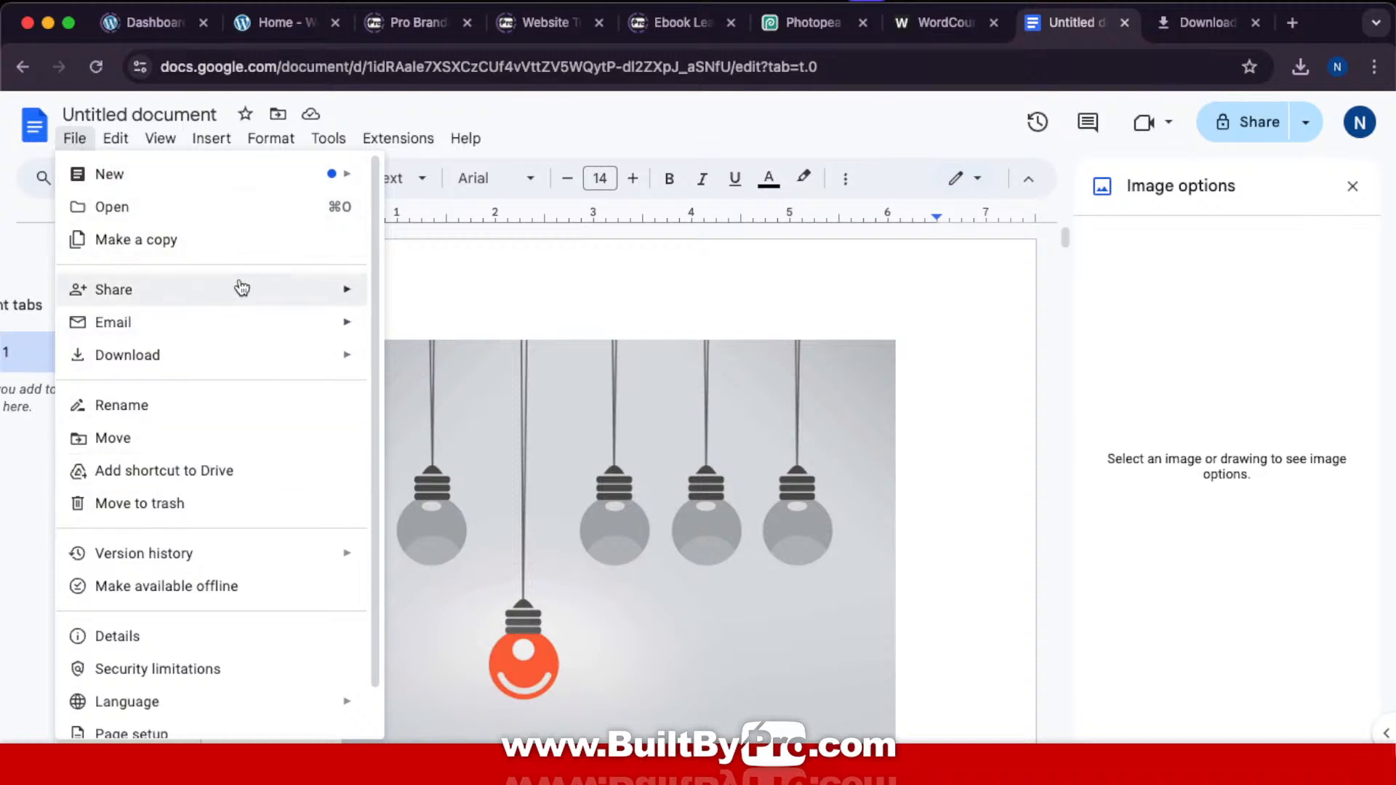
pyautogui.moveTo(261, 295)
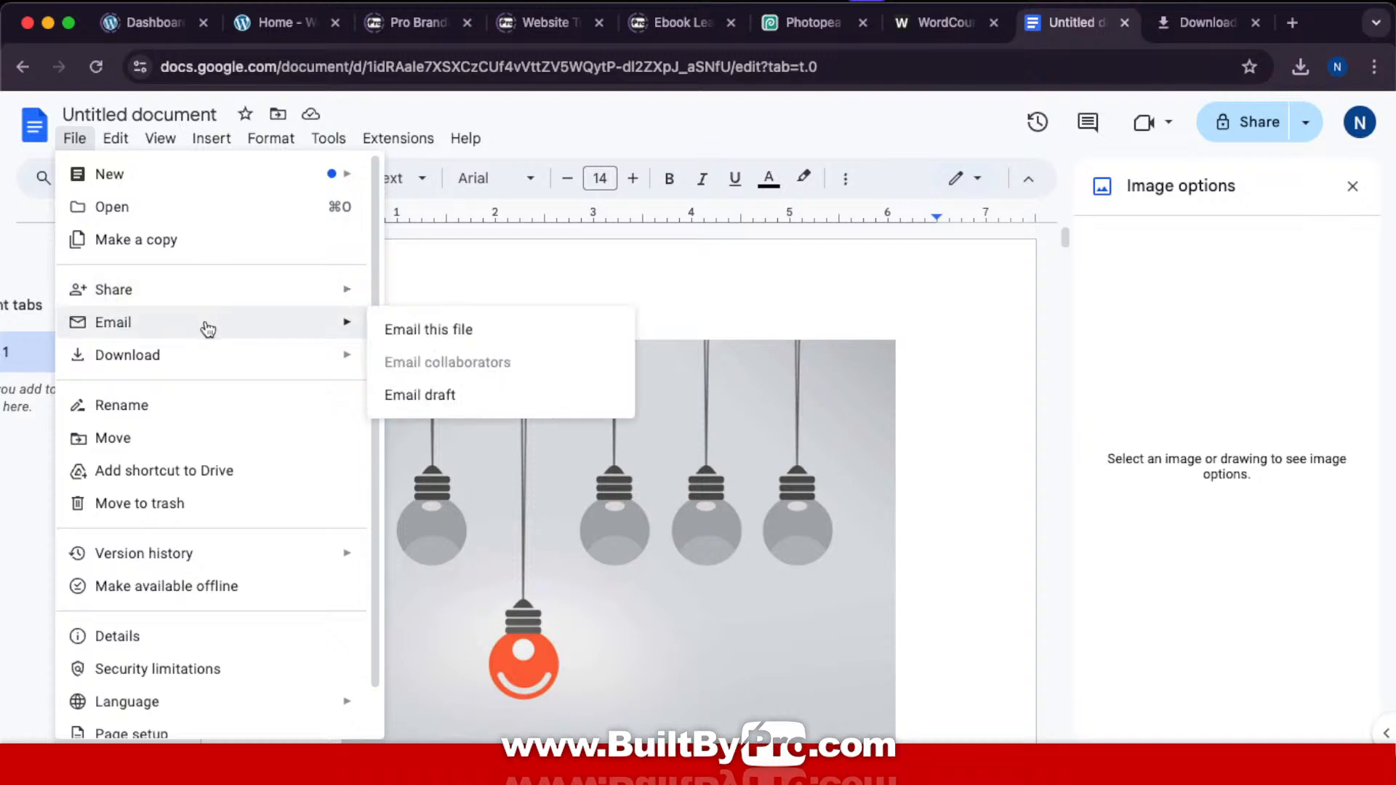
pyautogui.moveTo(231, 367)
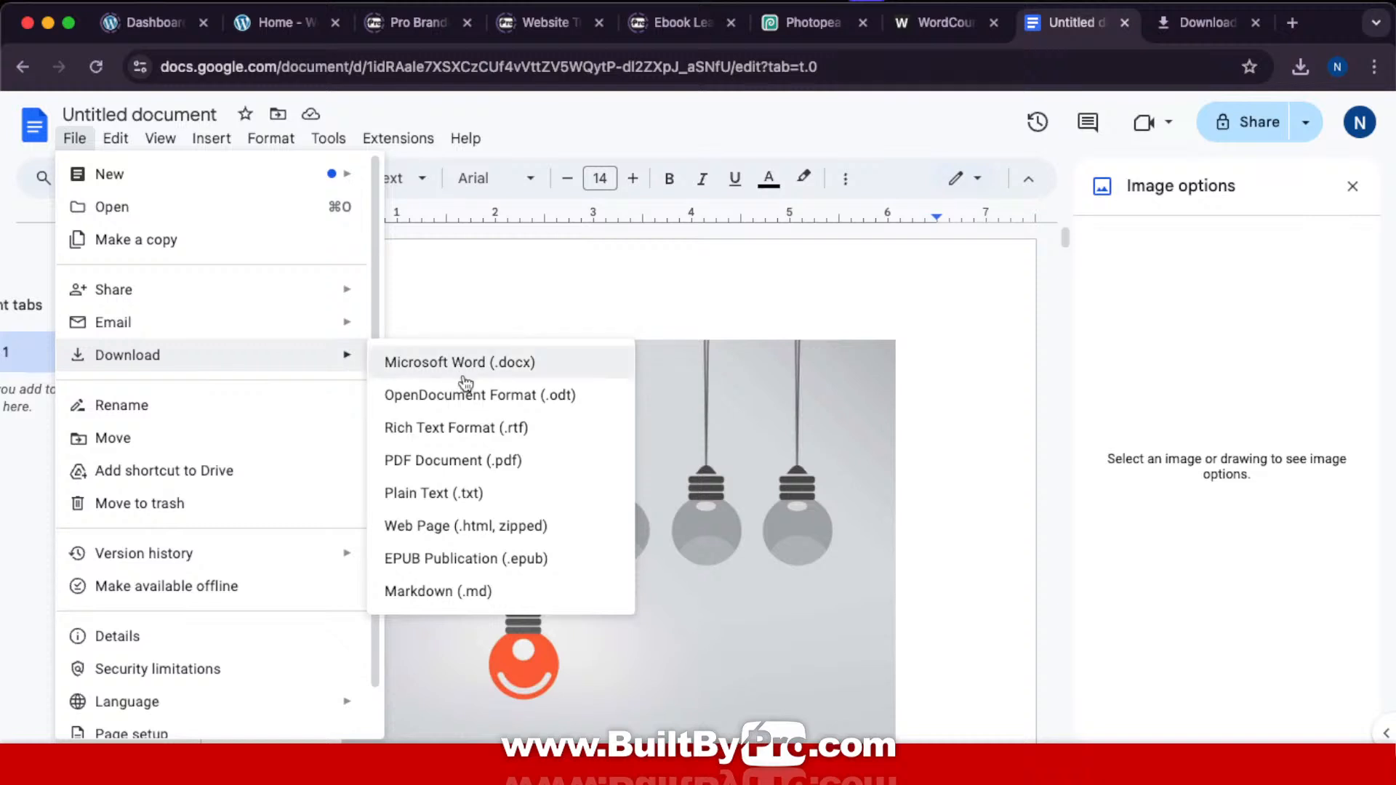
pyautogui.click(464, 459)
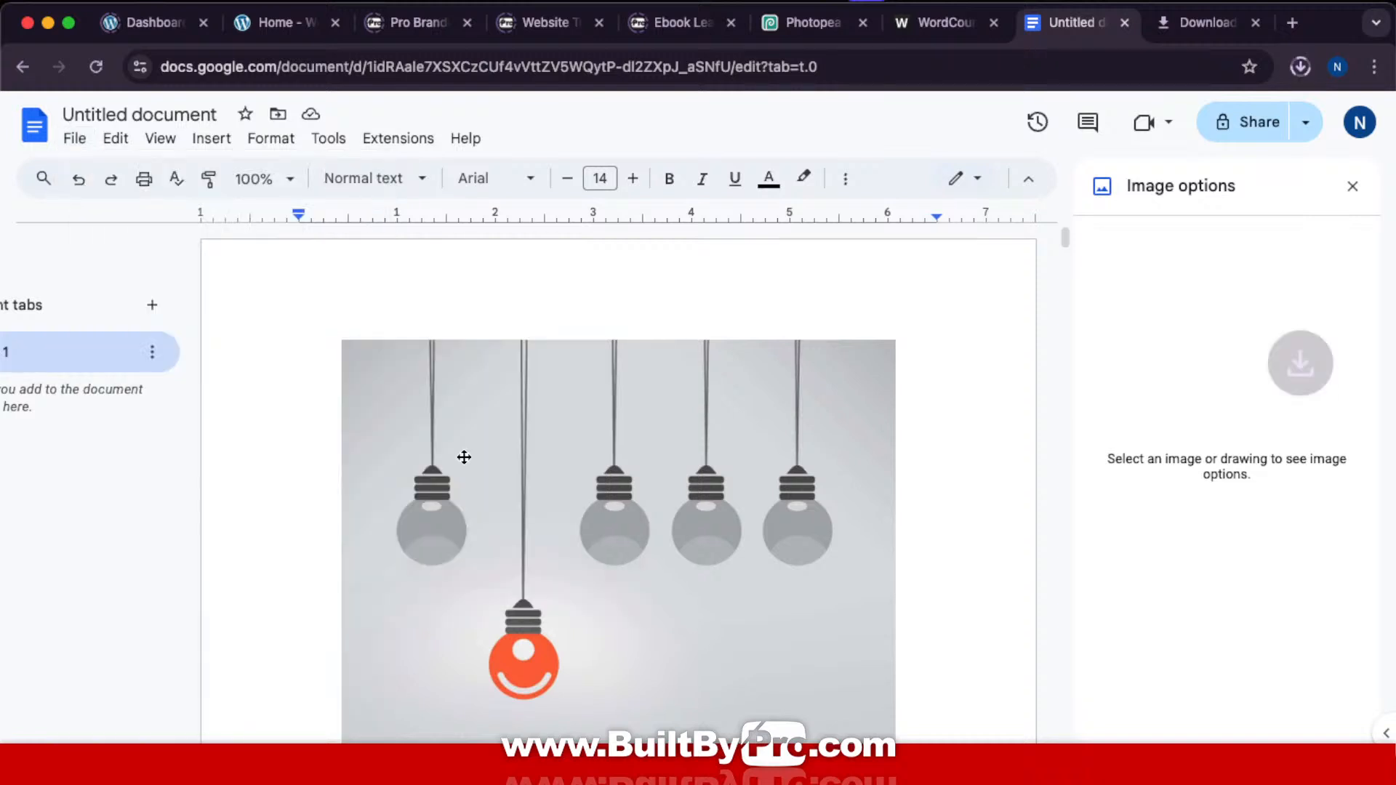
# Step: Show the downloaded PDF in Finder and rename it "The Professional Website Playbook.pdf"
pyautogui.moveTo(1122, 118)
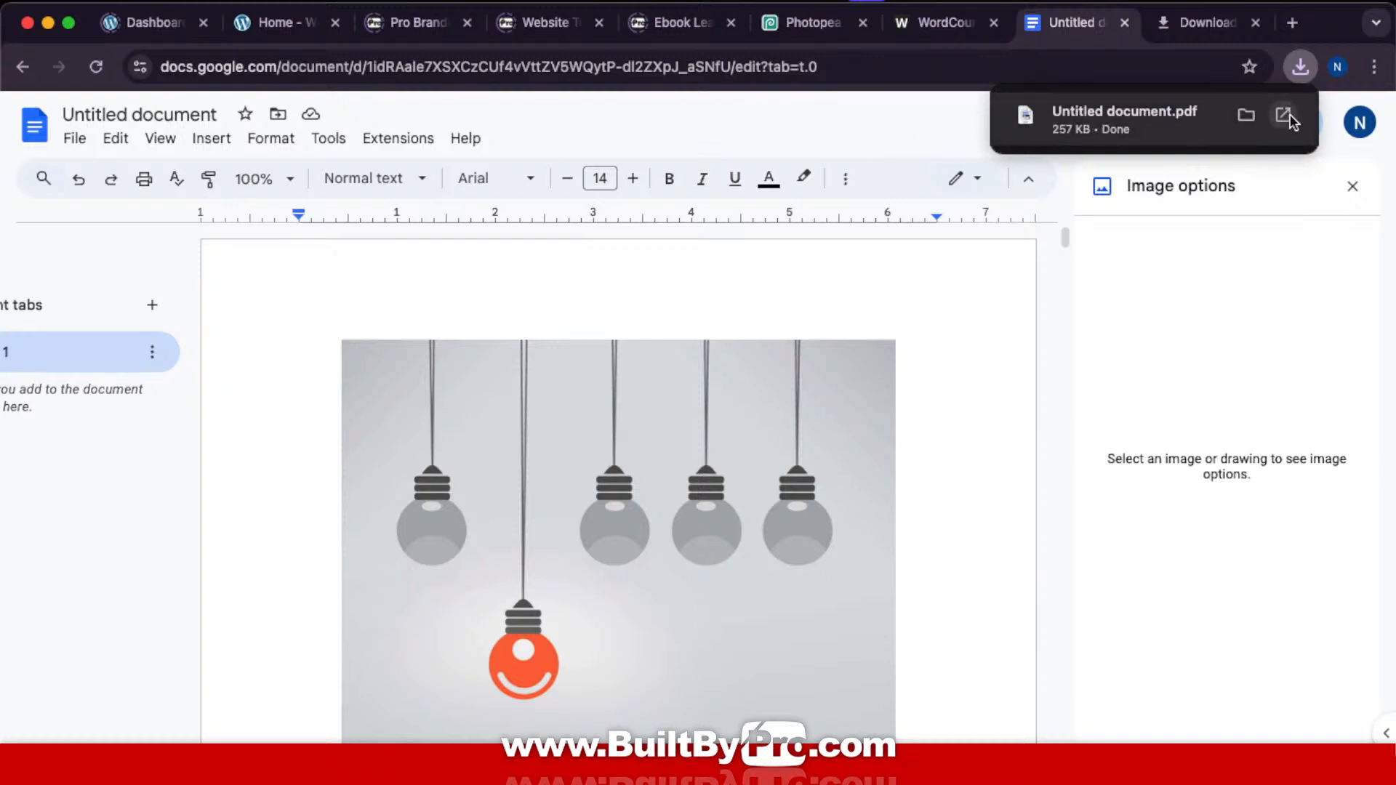
pyautogui.click(1246, 116)
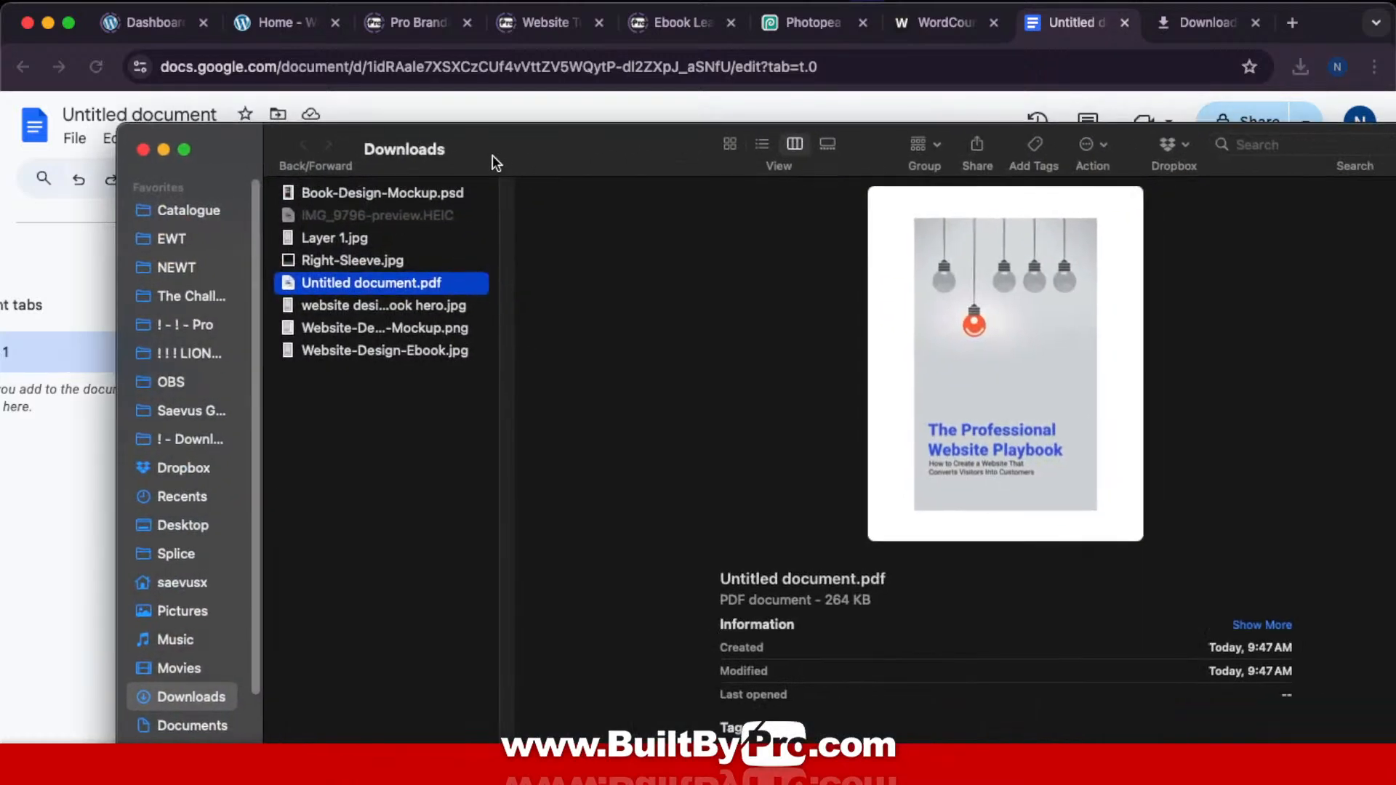
pyautogui.rightClick(342, 287)
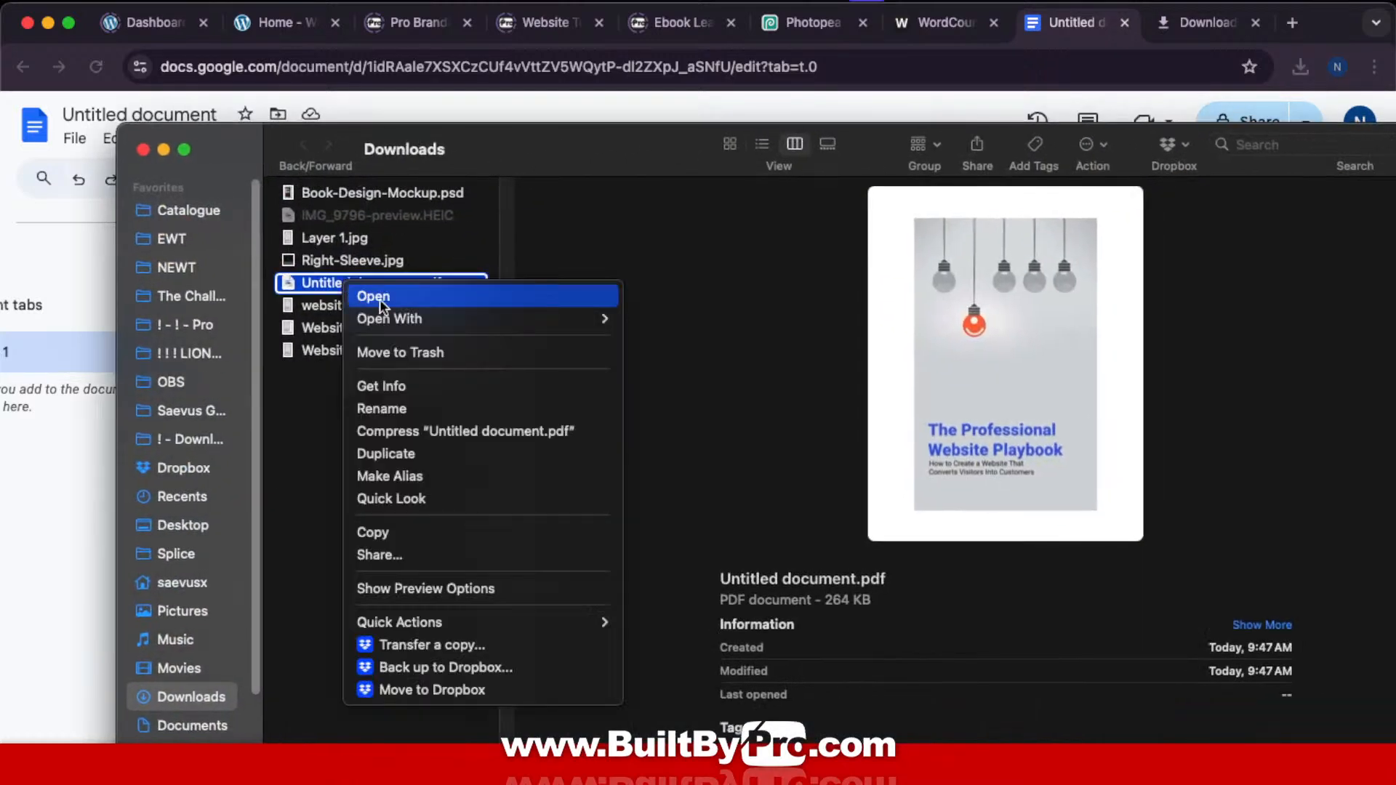
pyautogui.click(452, 401)
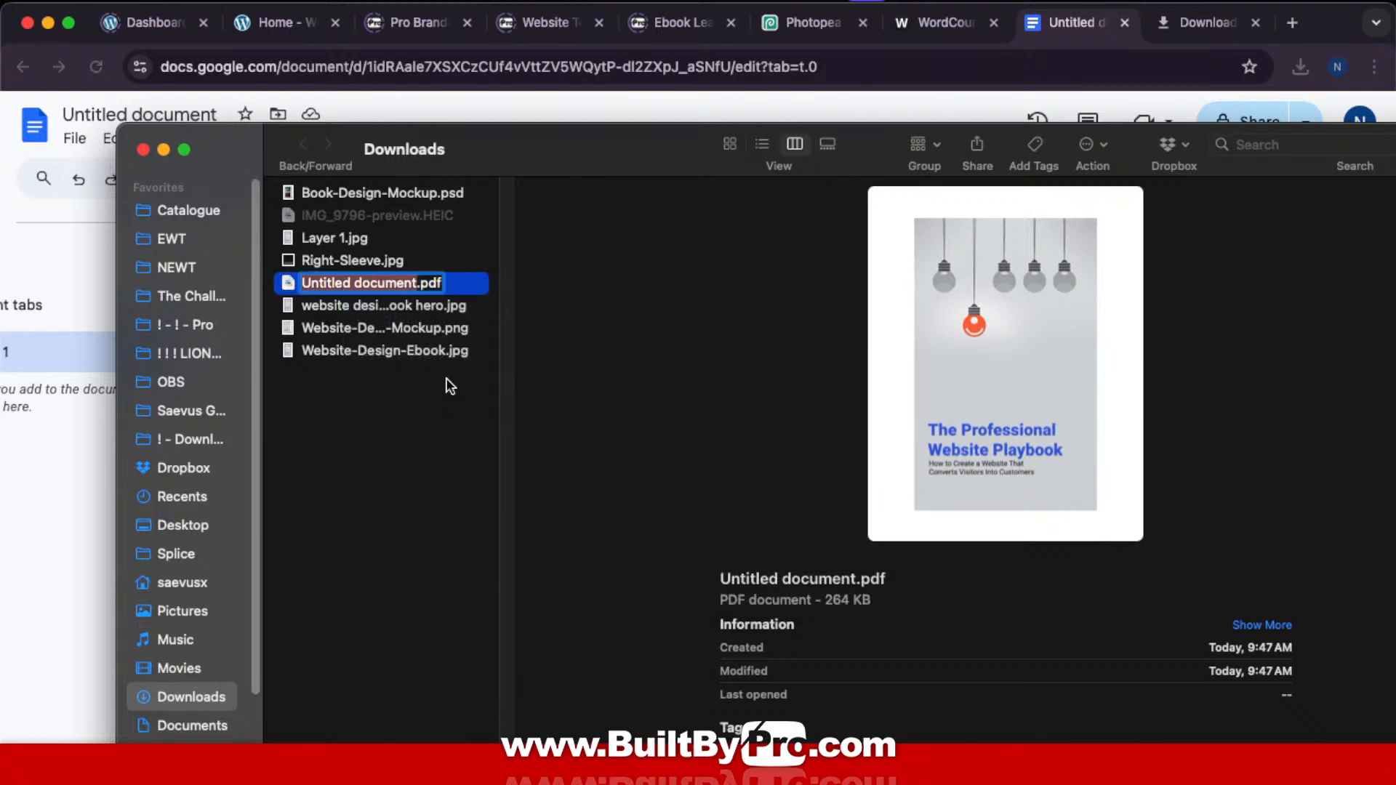
pyautogui.write('The Pro')
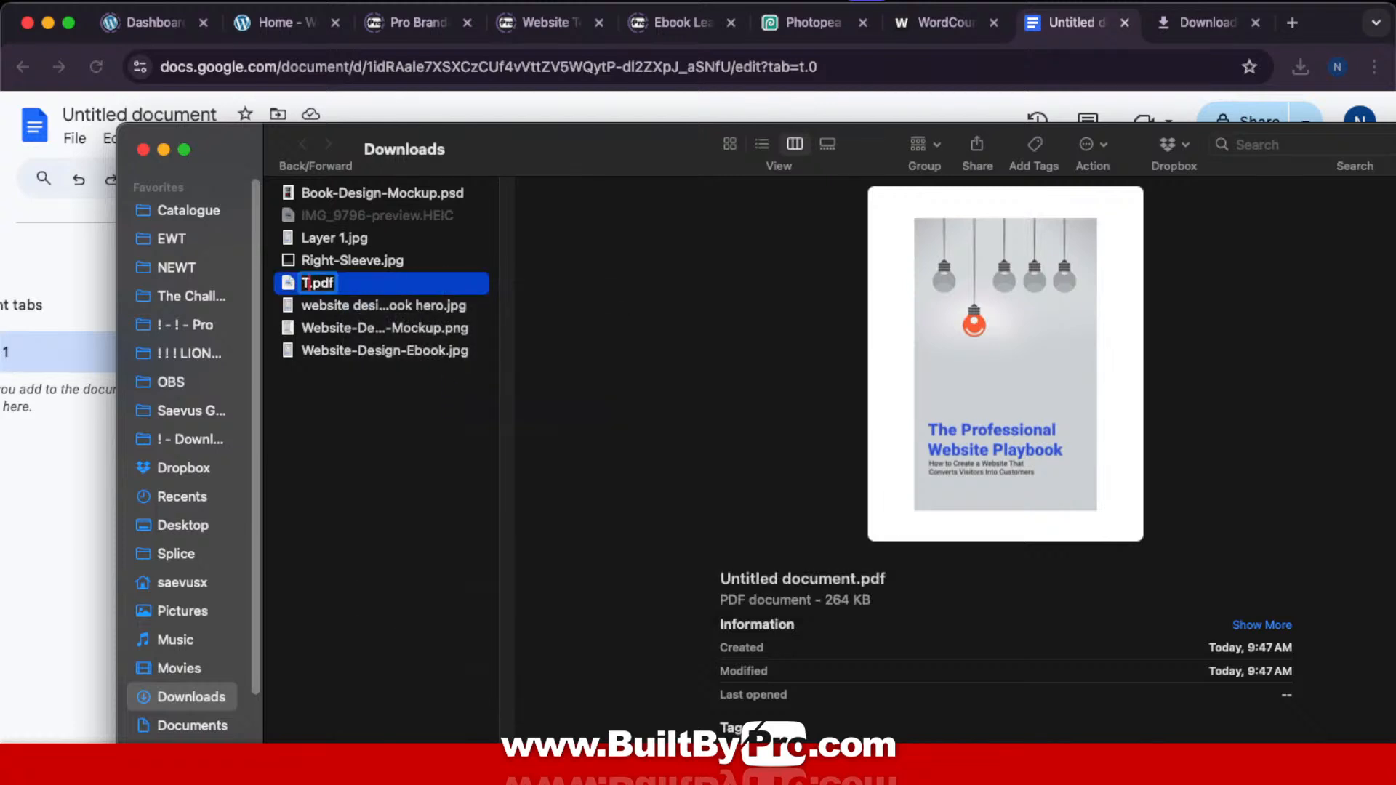
pyautogui.write('fessional ')
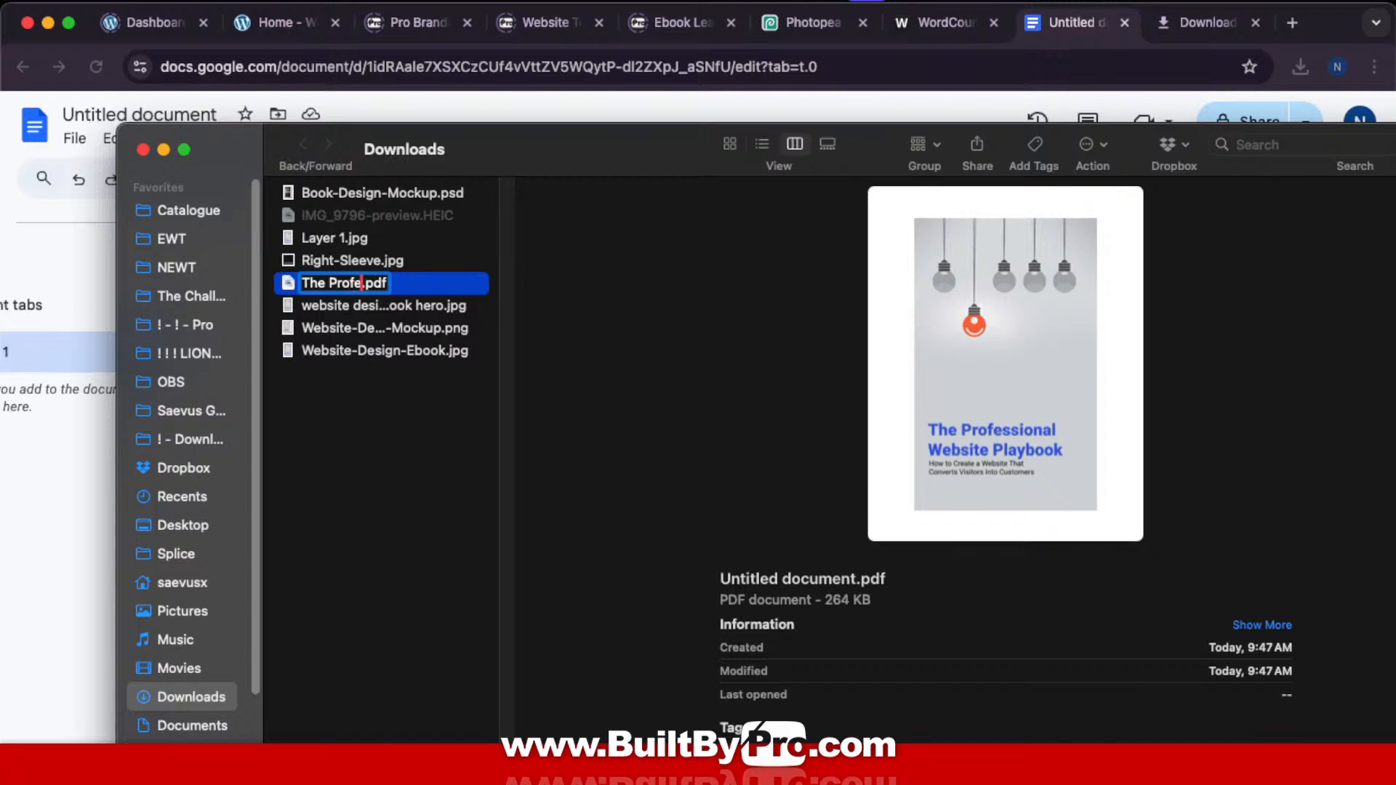
pyautogui.write('Website P')
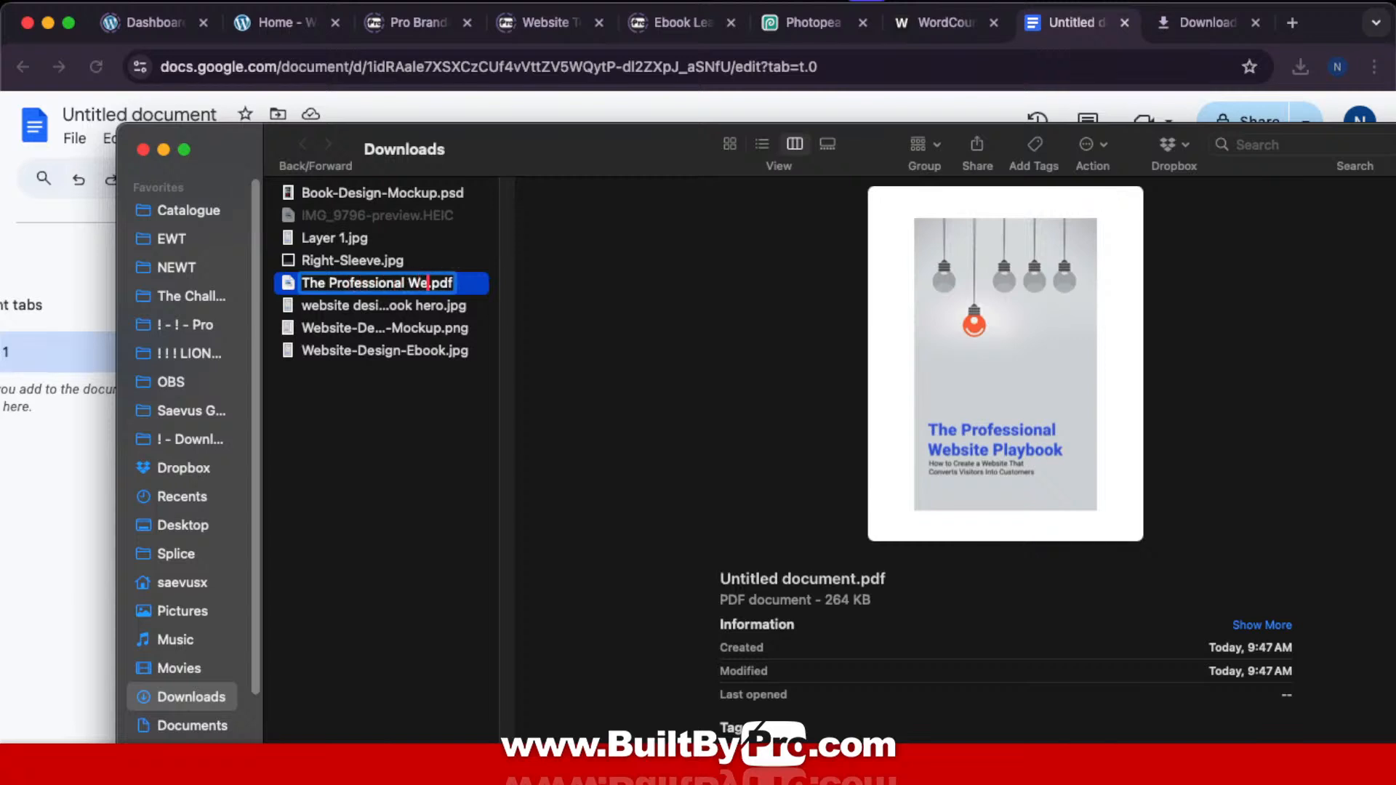
pyautogui.write('laybook')
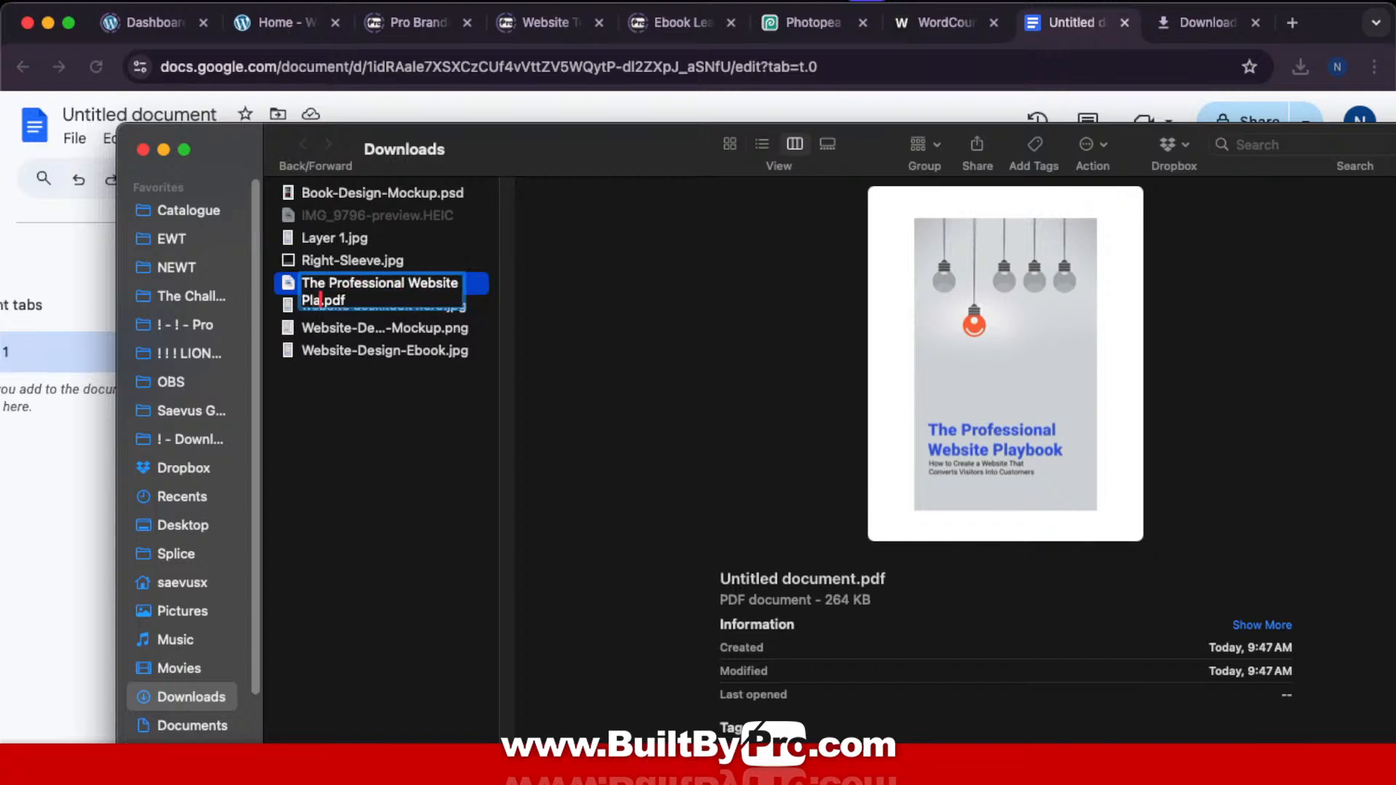
pyautogui.click(433, 420)
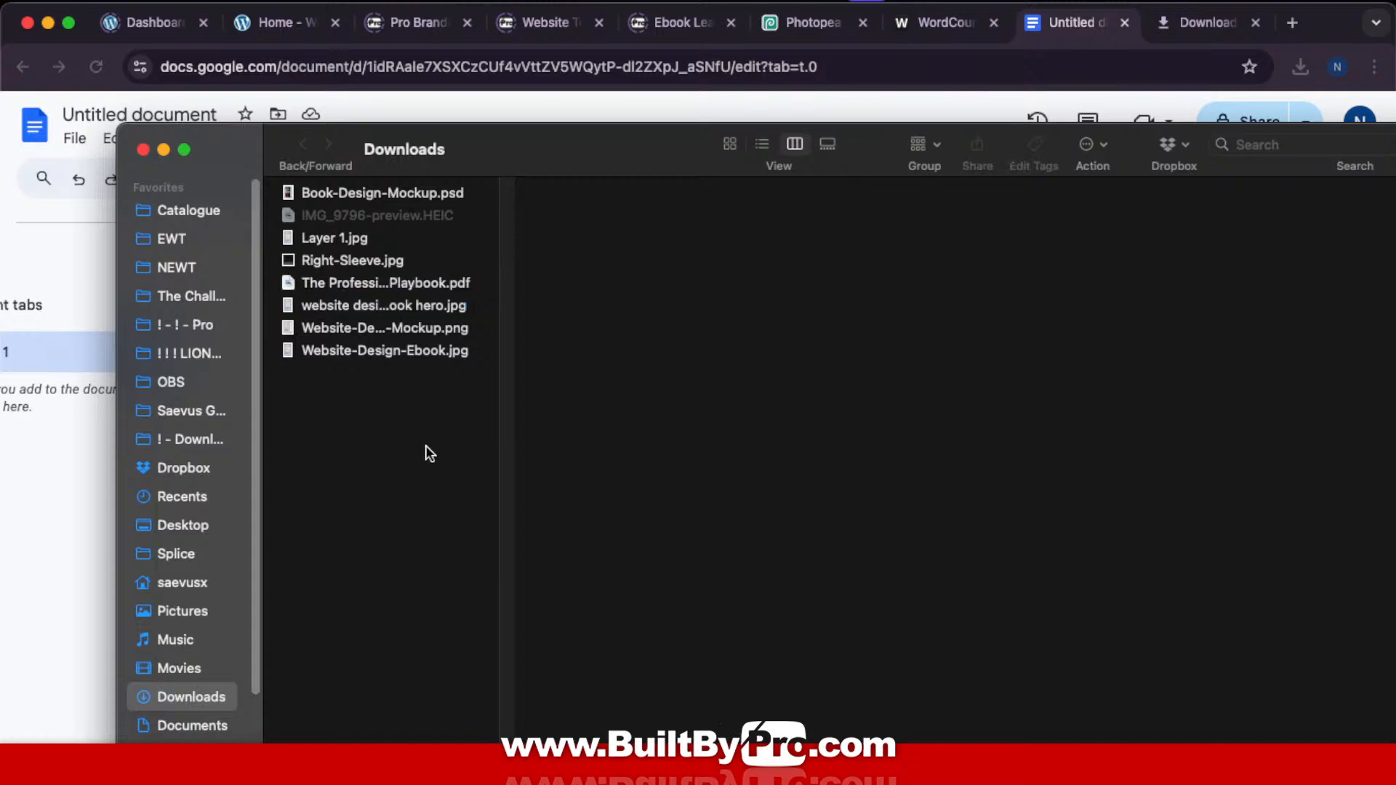
# Step: Copy The Professional Website Playbook.pdf from Downloads into the Brand Files folder inside NEWT
pyautogui.click(371, 284)
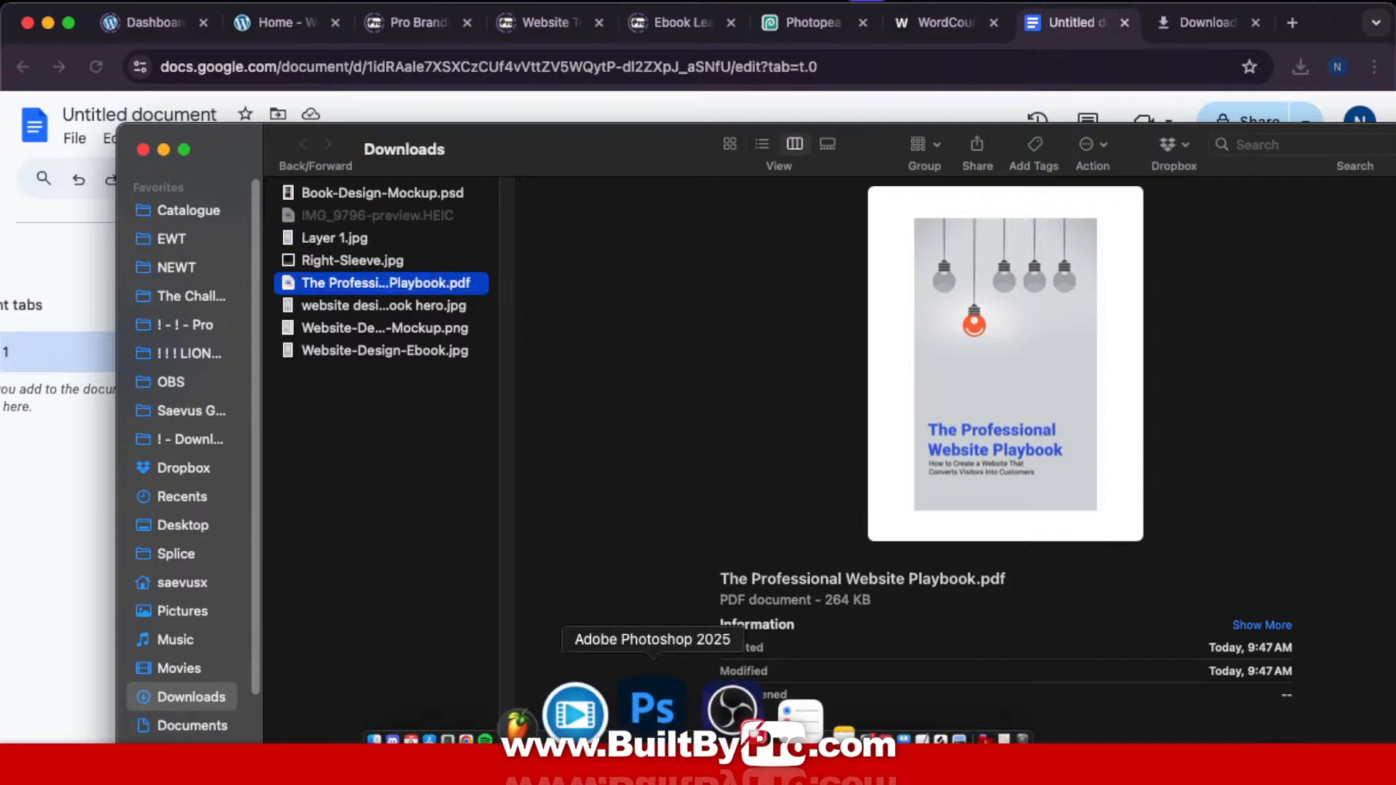
pyautogui.rightClick(503, 709)
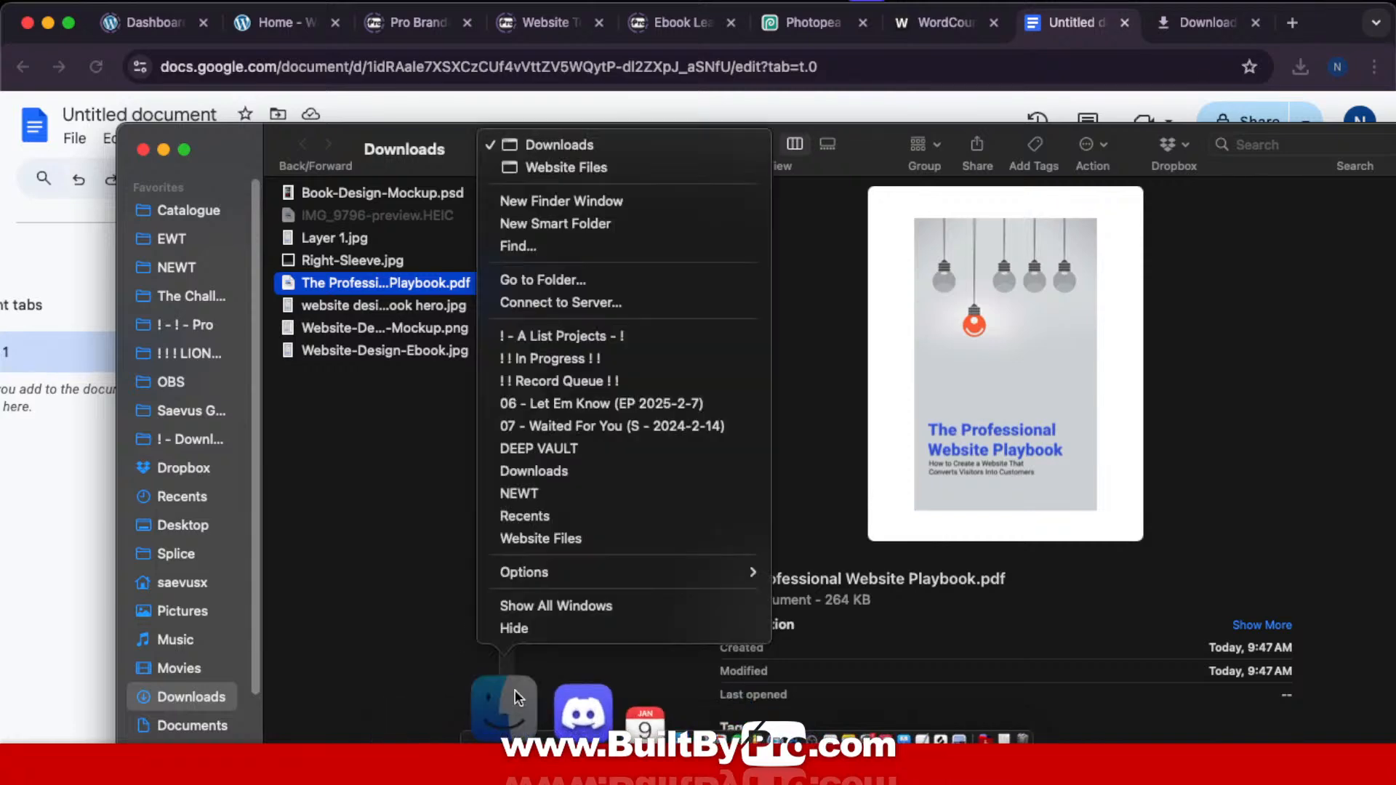
pyautogui.click(632, 168)
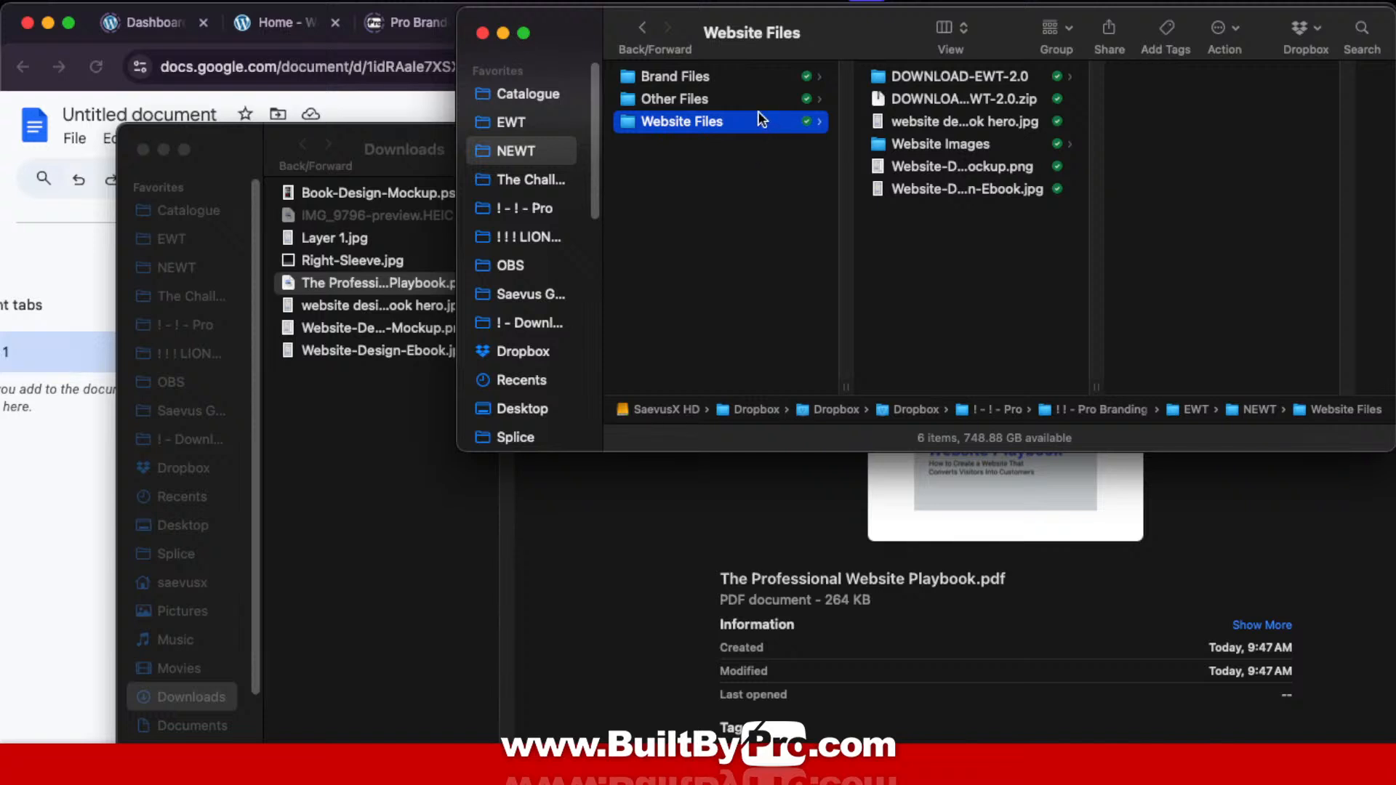
pyautogui.click(714, 76)
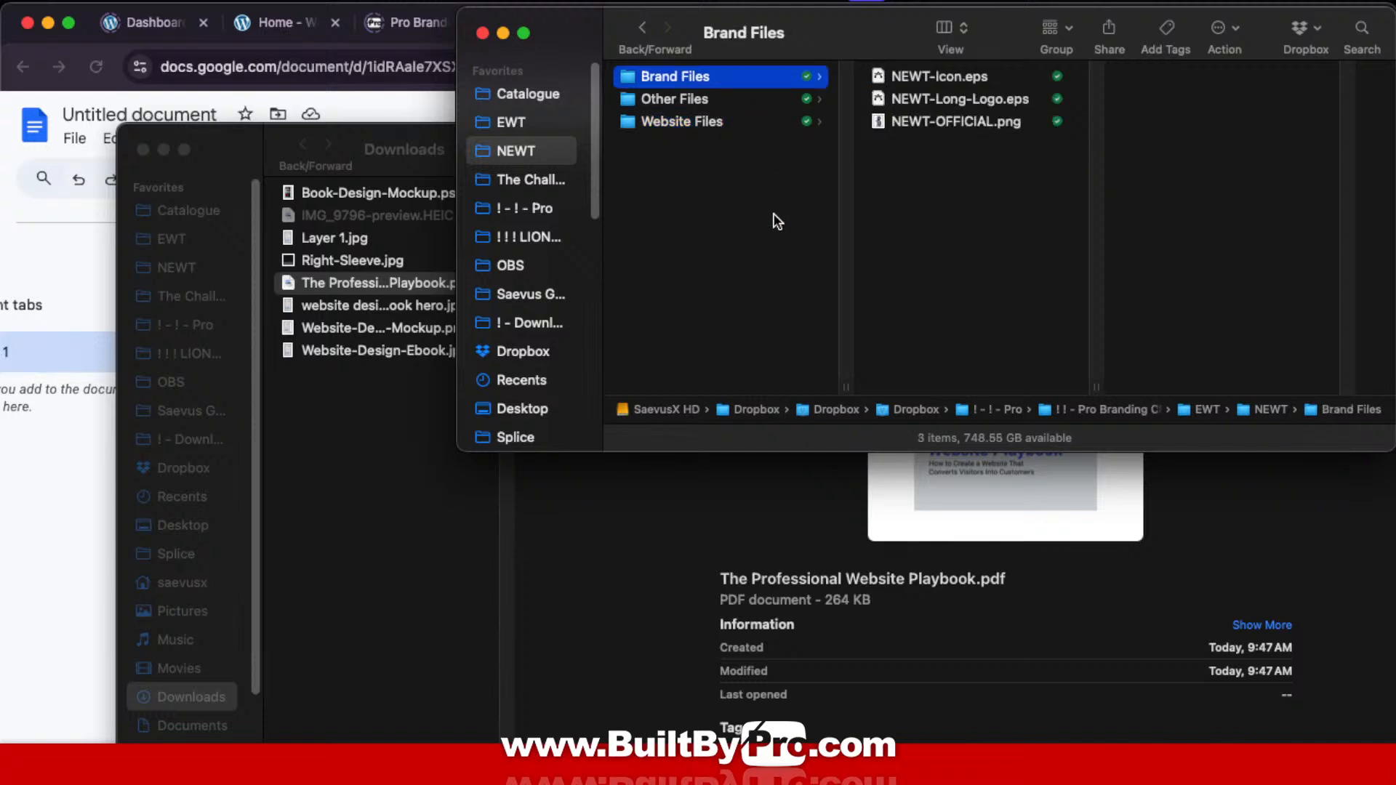
pyautogui.click(580, 151)
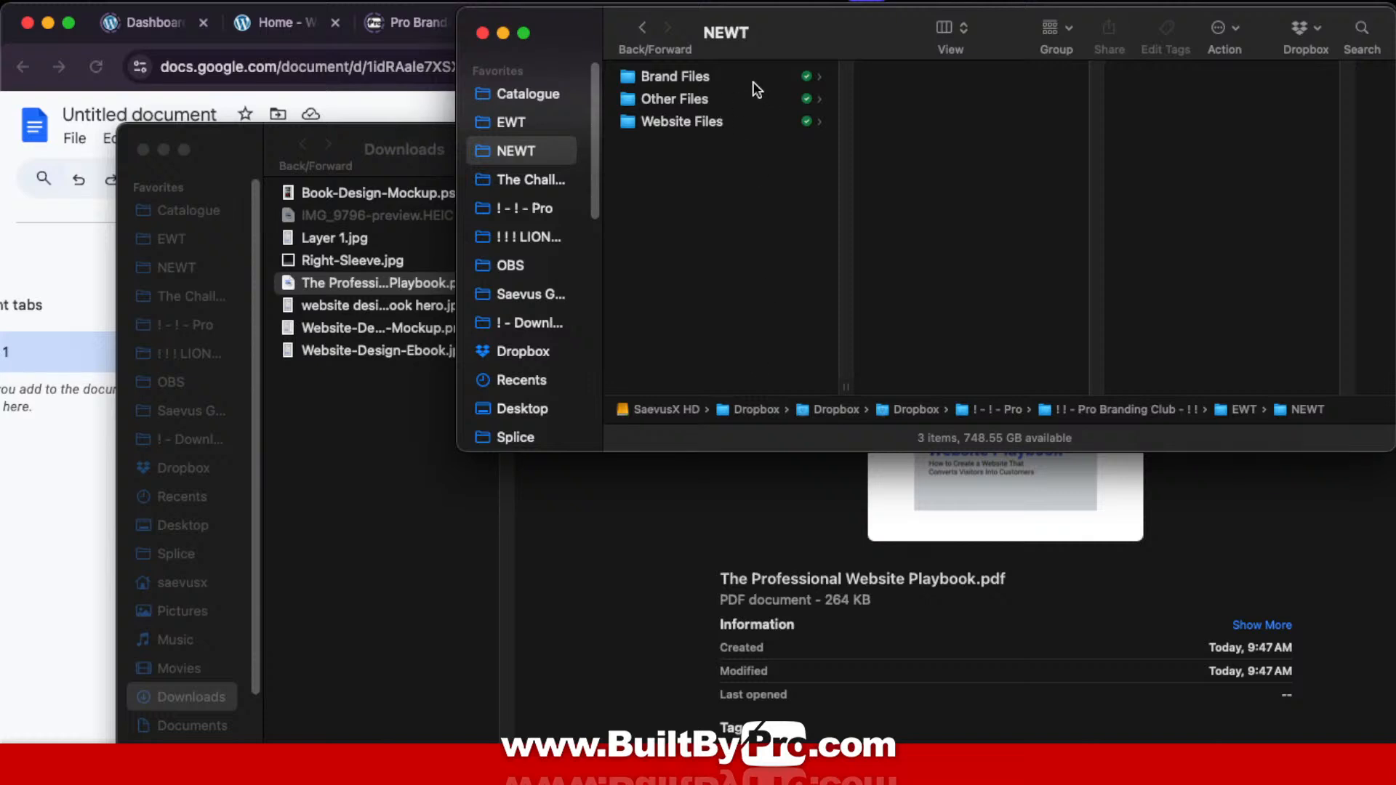
pyautogui.click(711, 81)
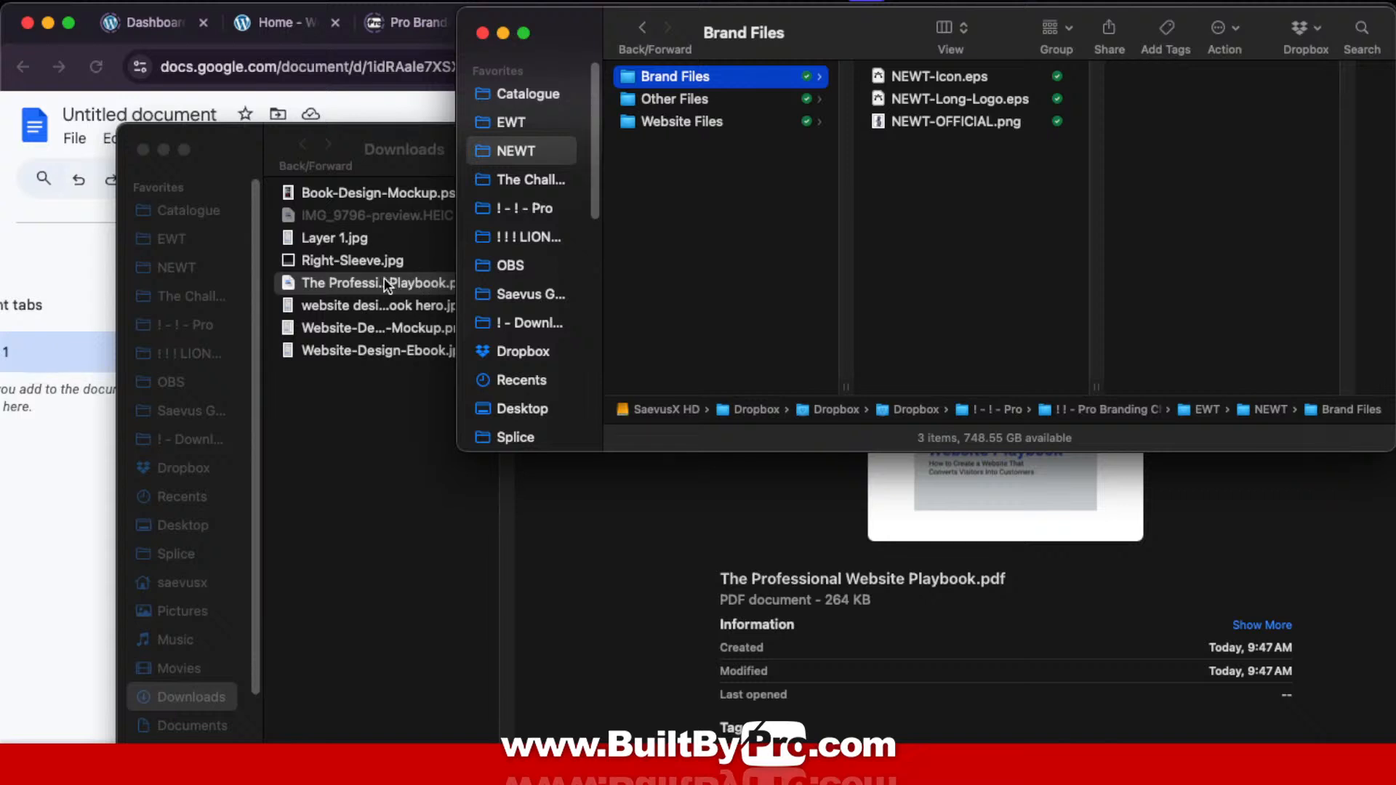
pyautogui.moveTo(365, 285); pyautogui.dragTo(980, 206)
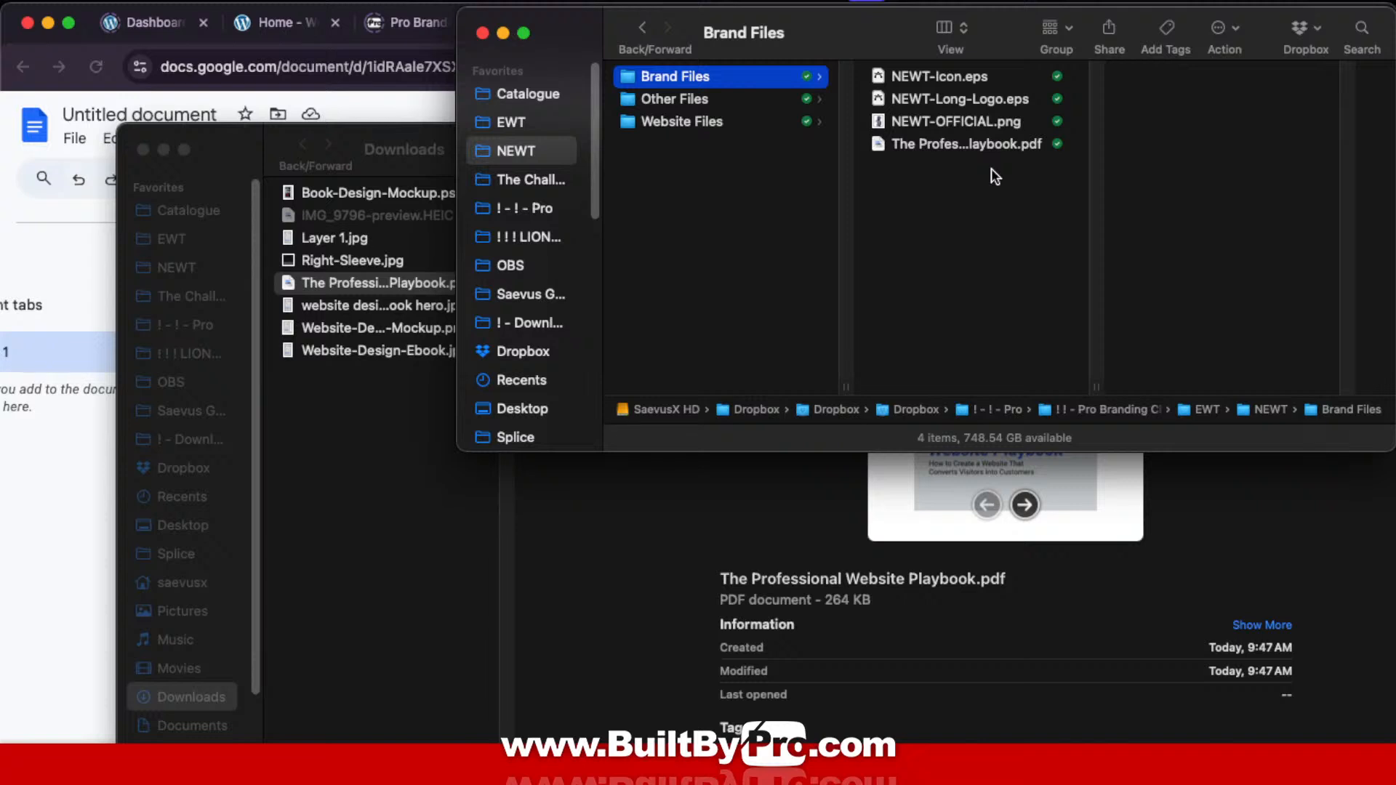
# Step: Copy the Dropbox link of the playbook PDF in Brand Files and open it in a new Chrome tab, accepting all cookies
pyautogui.rightClick(981, 147)
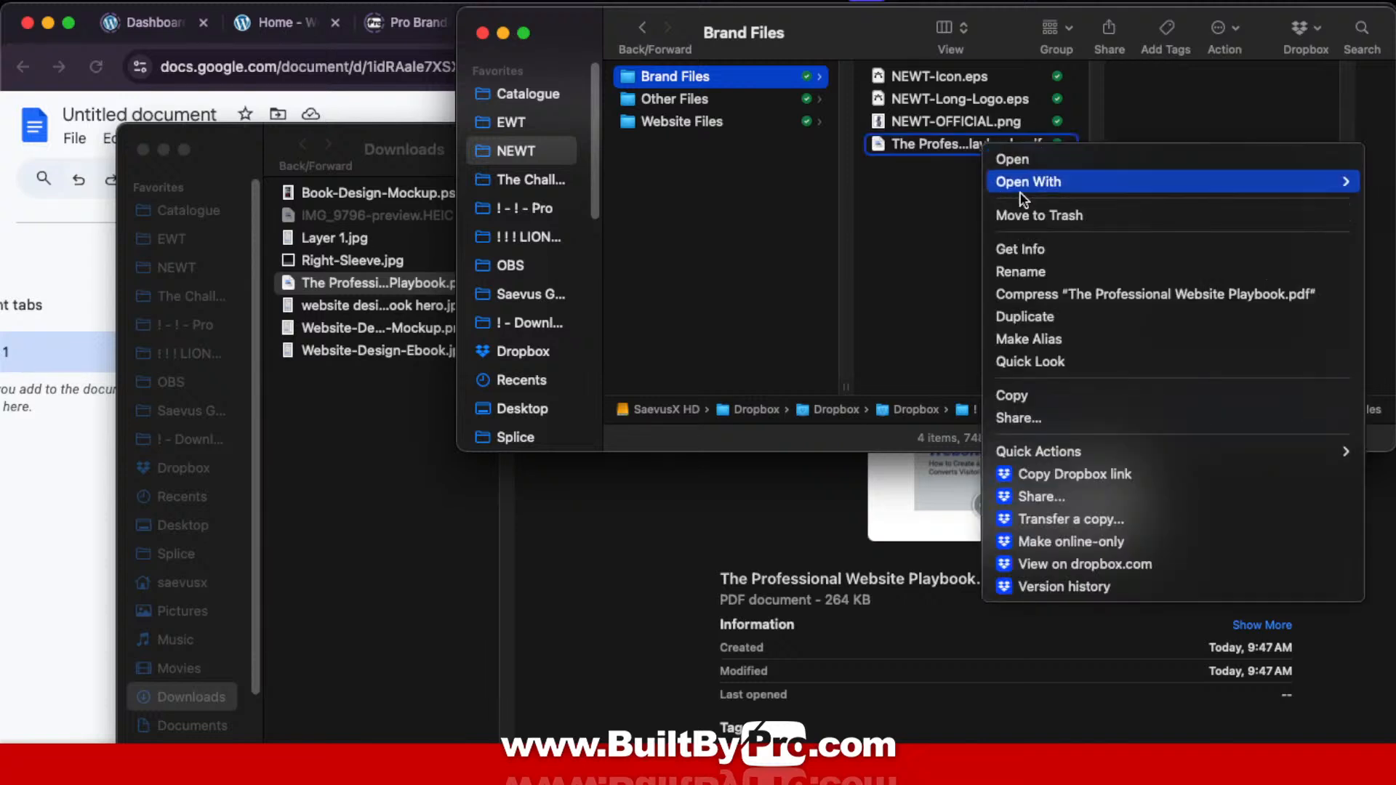
pyautogui.click(1086, 474)
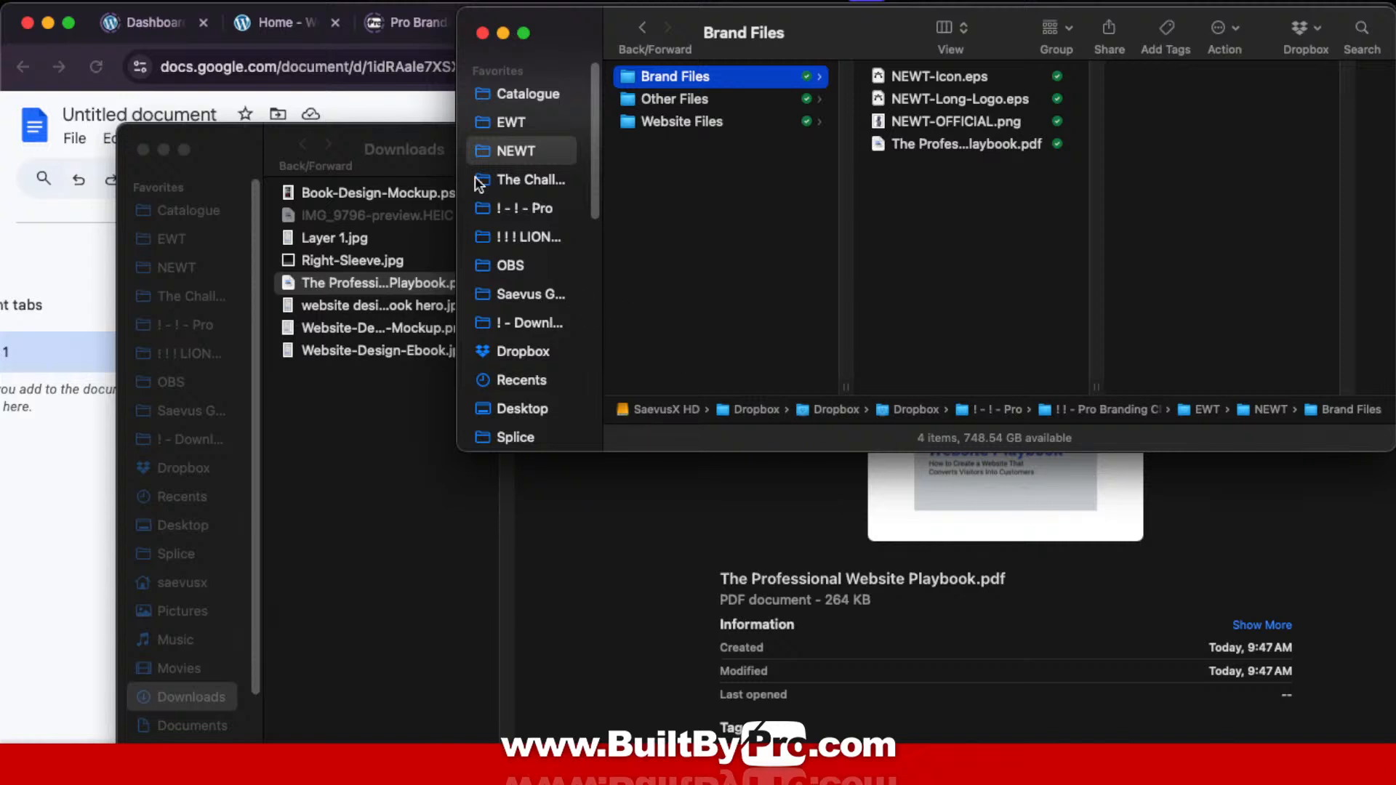
pyautogui.click(435, 114)
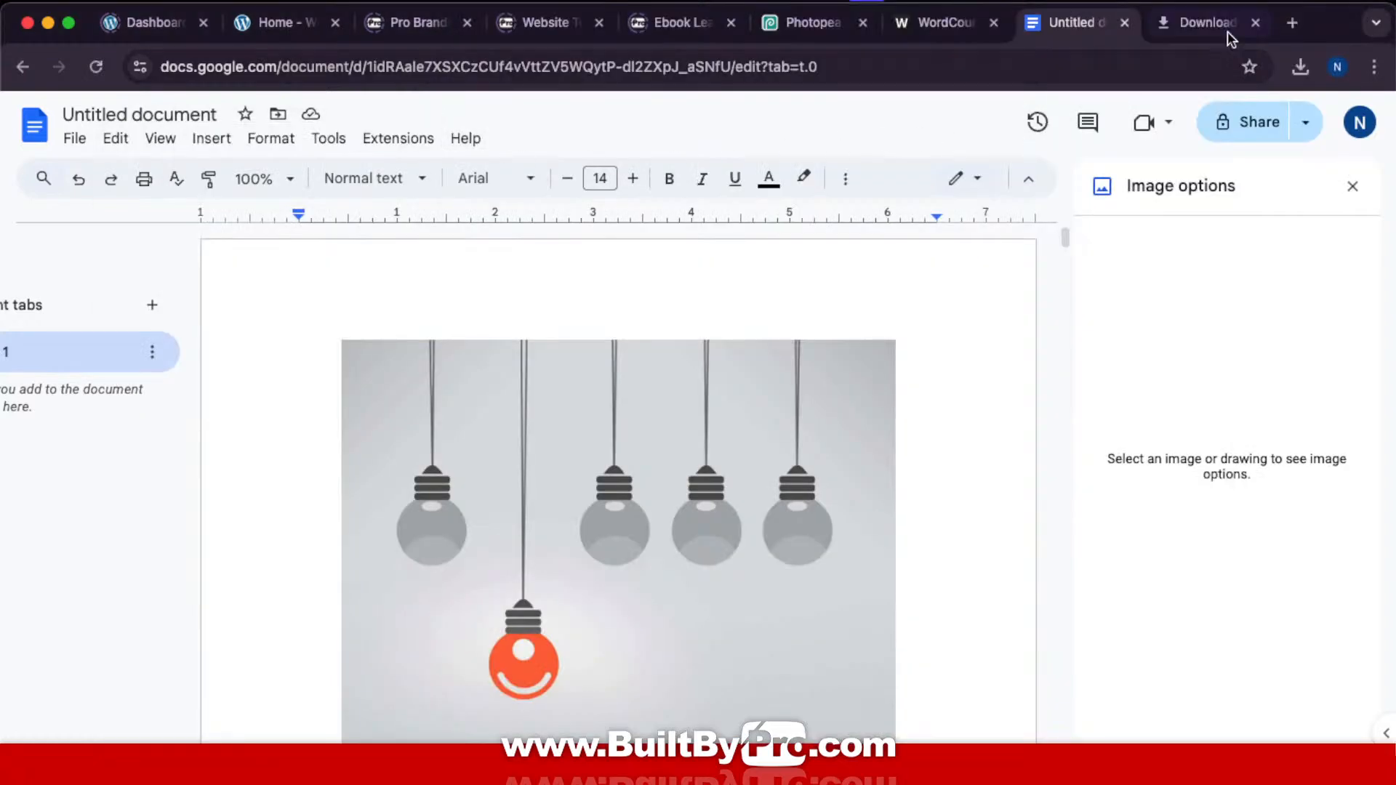
pyautogui.click(1293, 23)
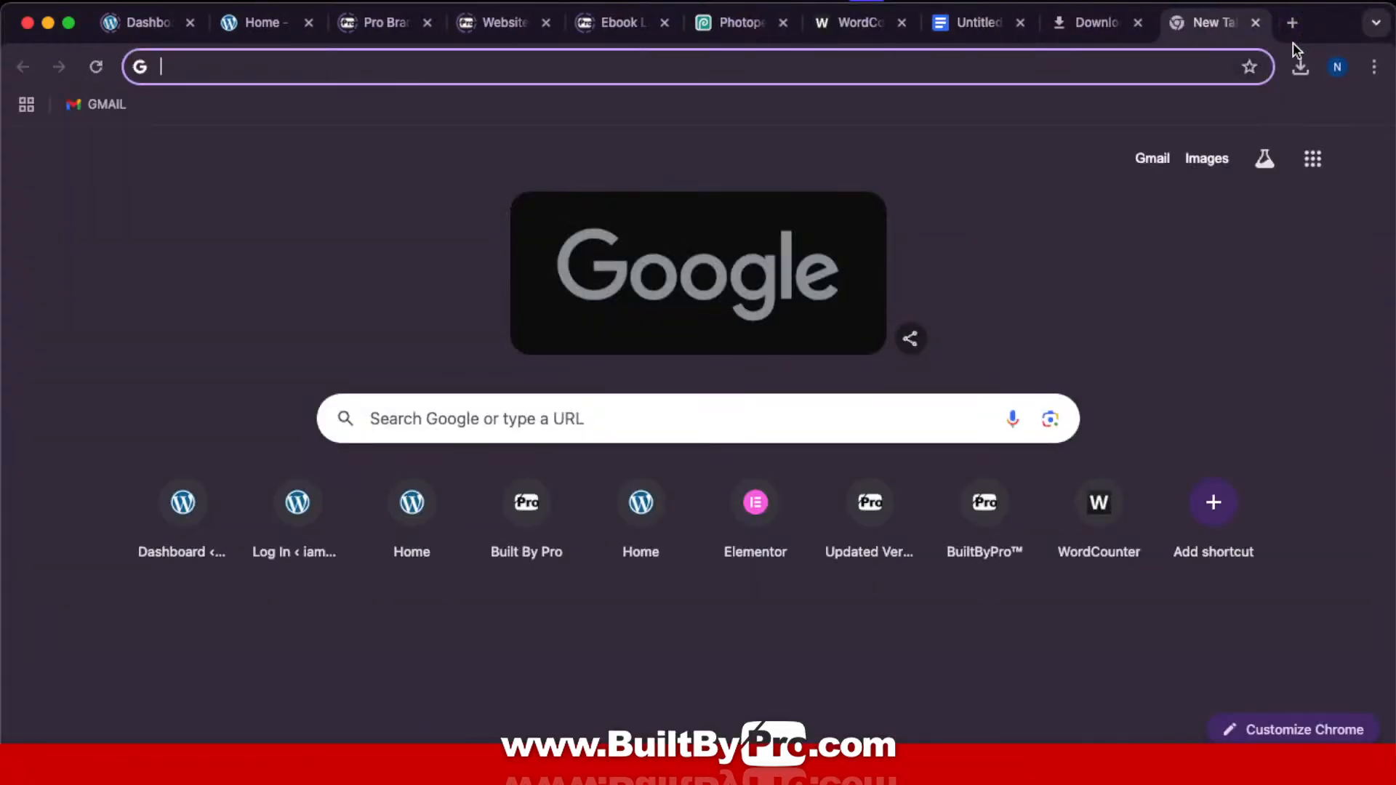
pyautogui.press('super+v')
pyautogui.press('Return')
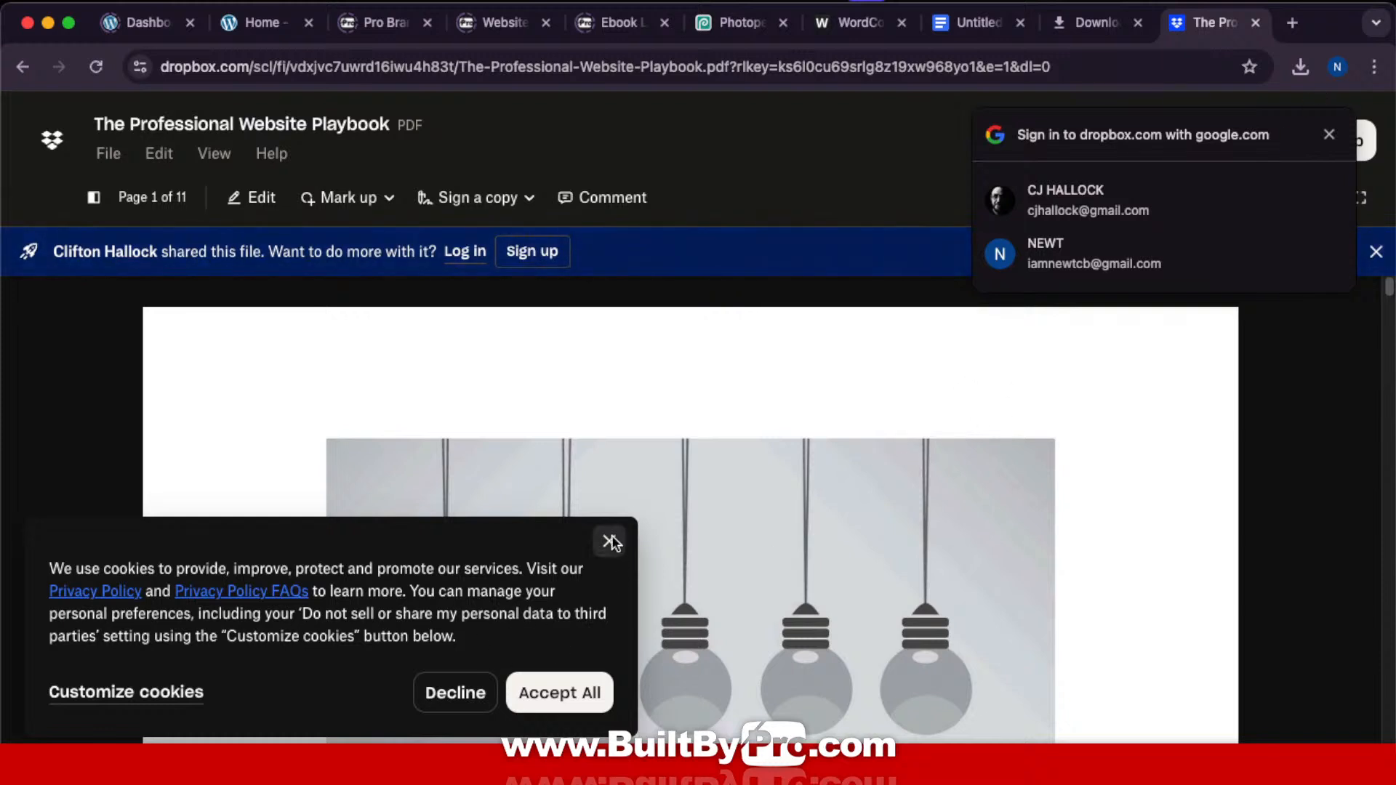
pyautogui.click(591, 695)
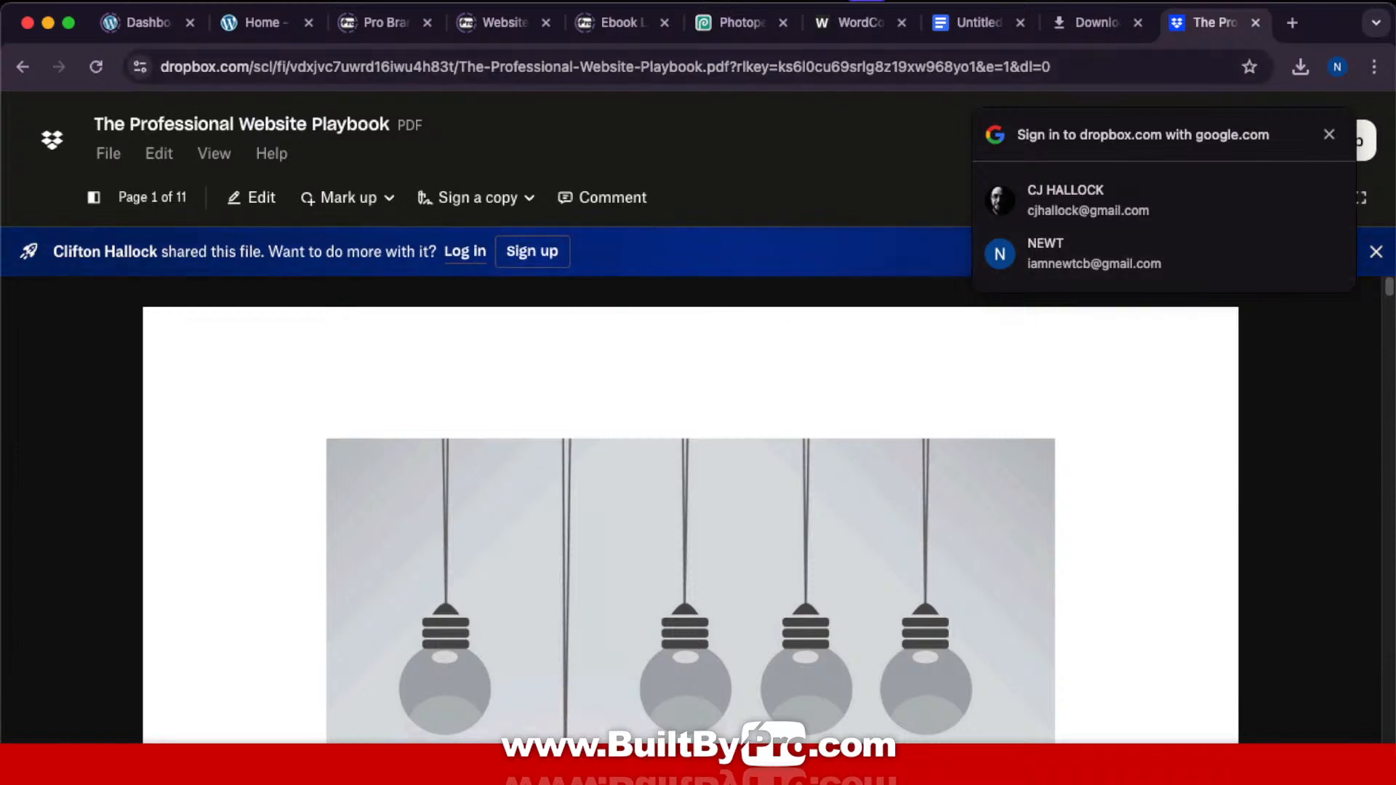
# Step: Switch to TextEdit, create a new blank document and minimize the window with the ebook notes
pyautogui.moveTo(794, 759)
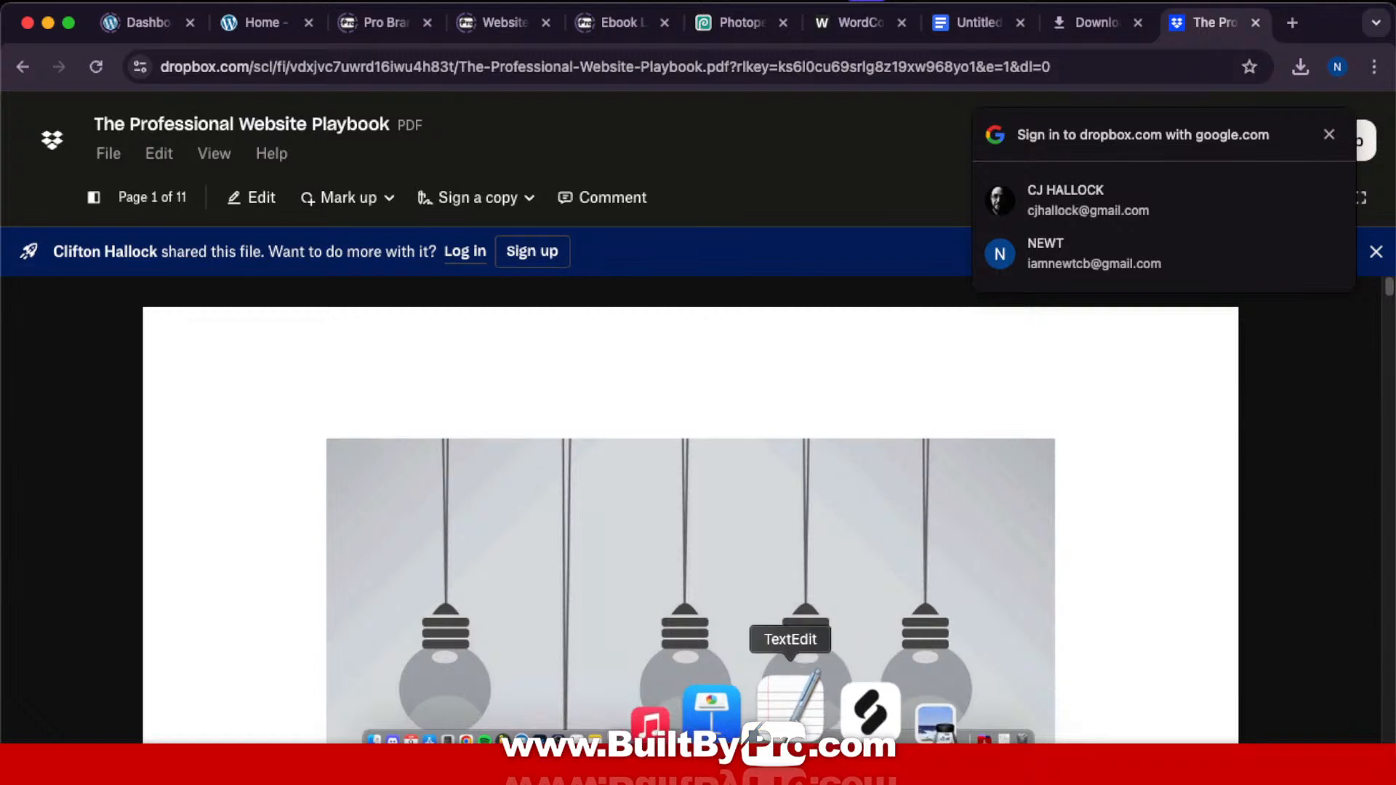
pyautogui.click(782, 716)
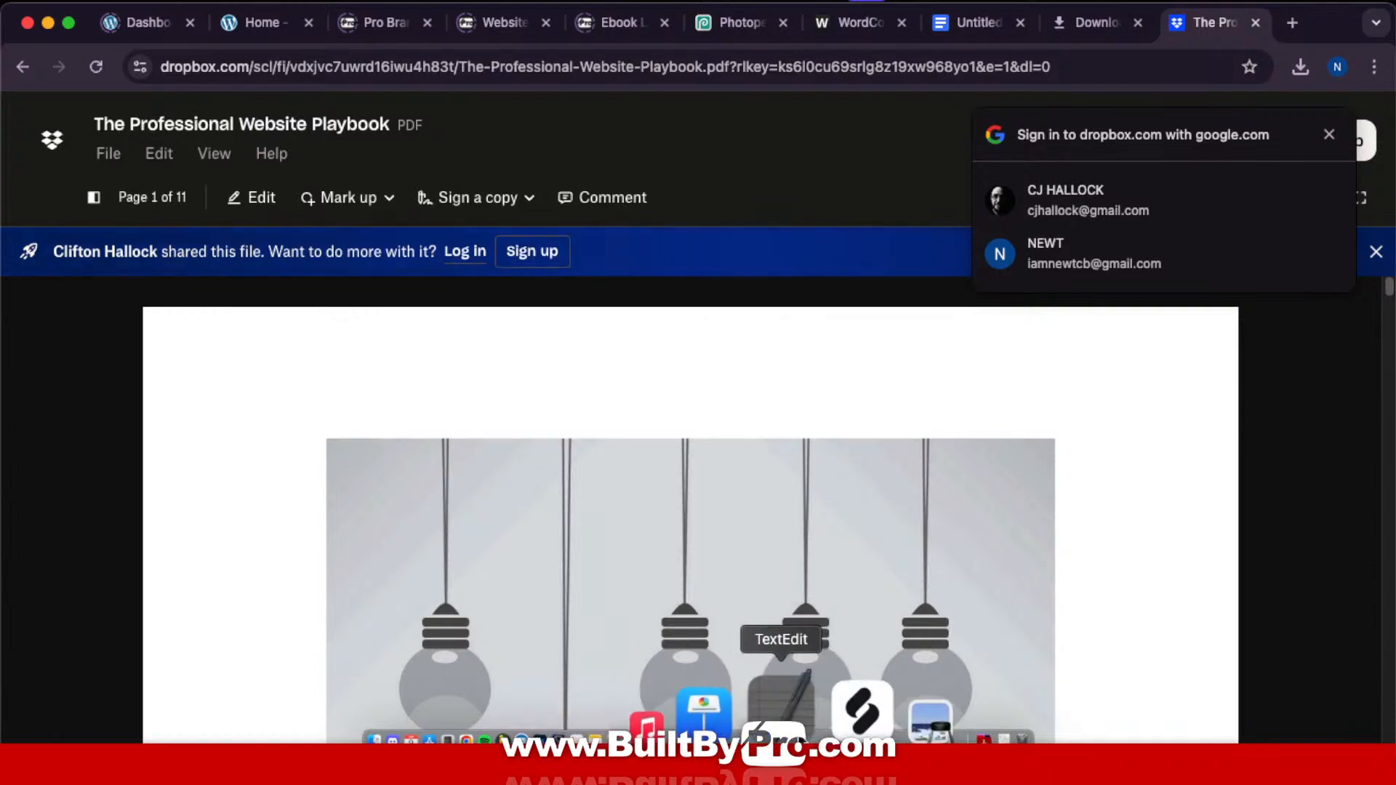
pyautogui.click(132, 2)
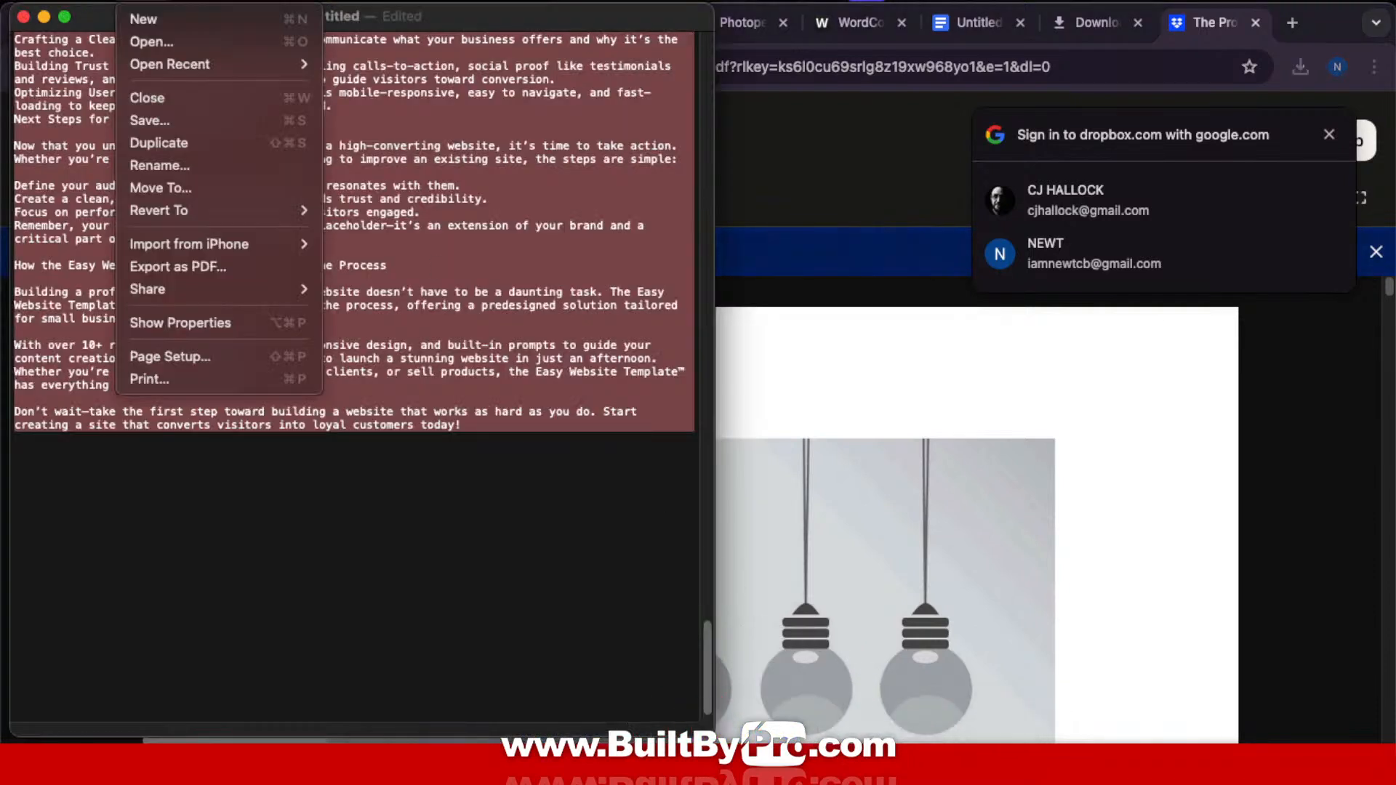
pyautogui.click(151, 17)
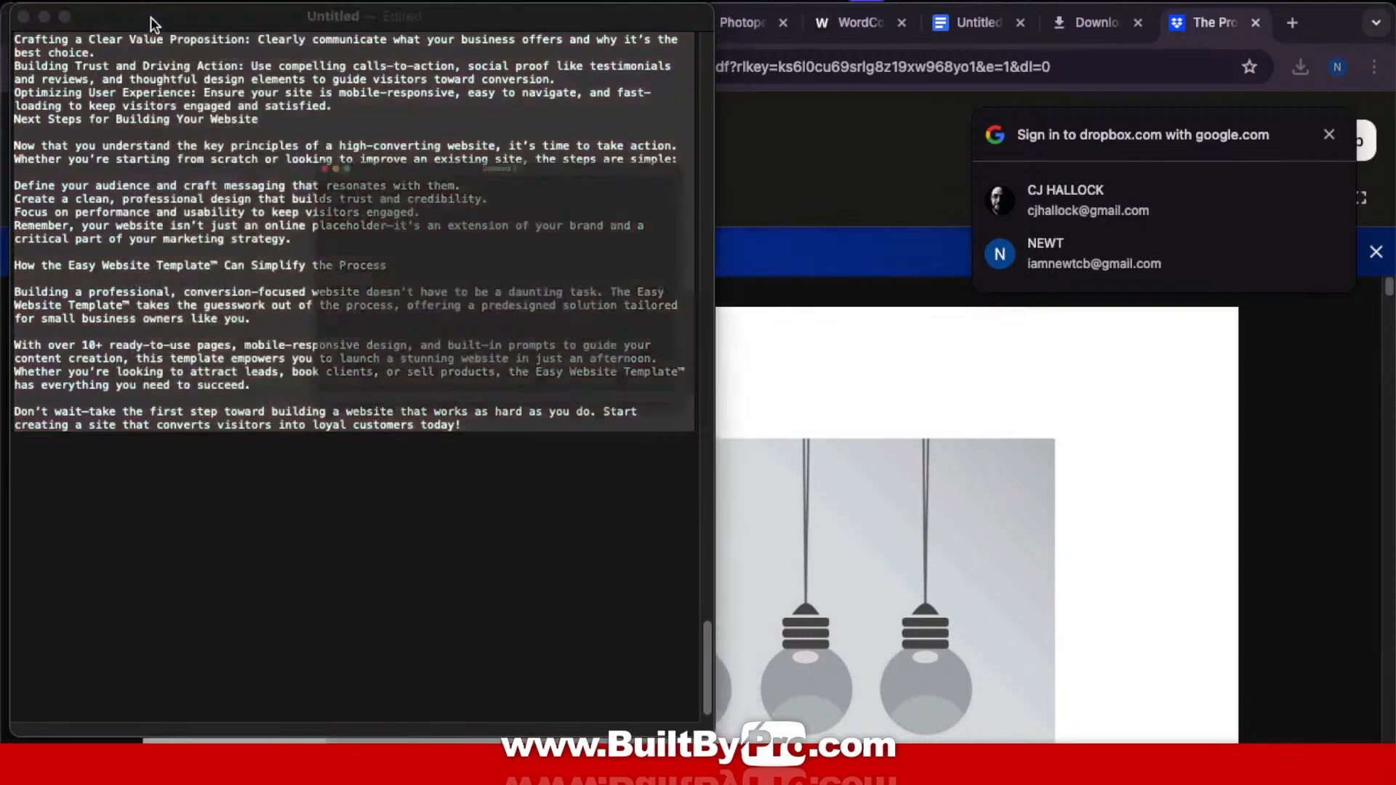
pyautogui.click(45, 17)
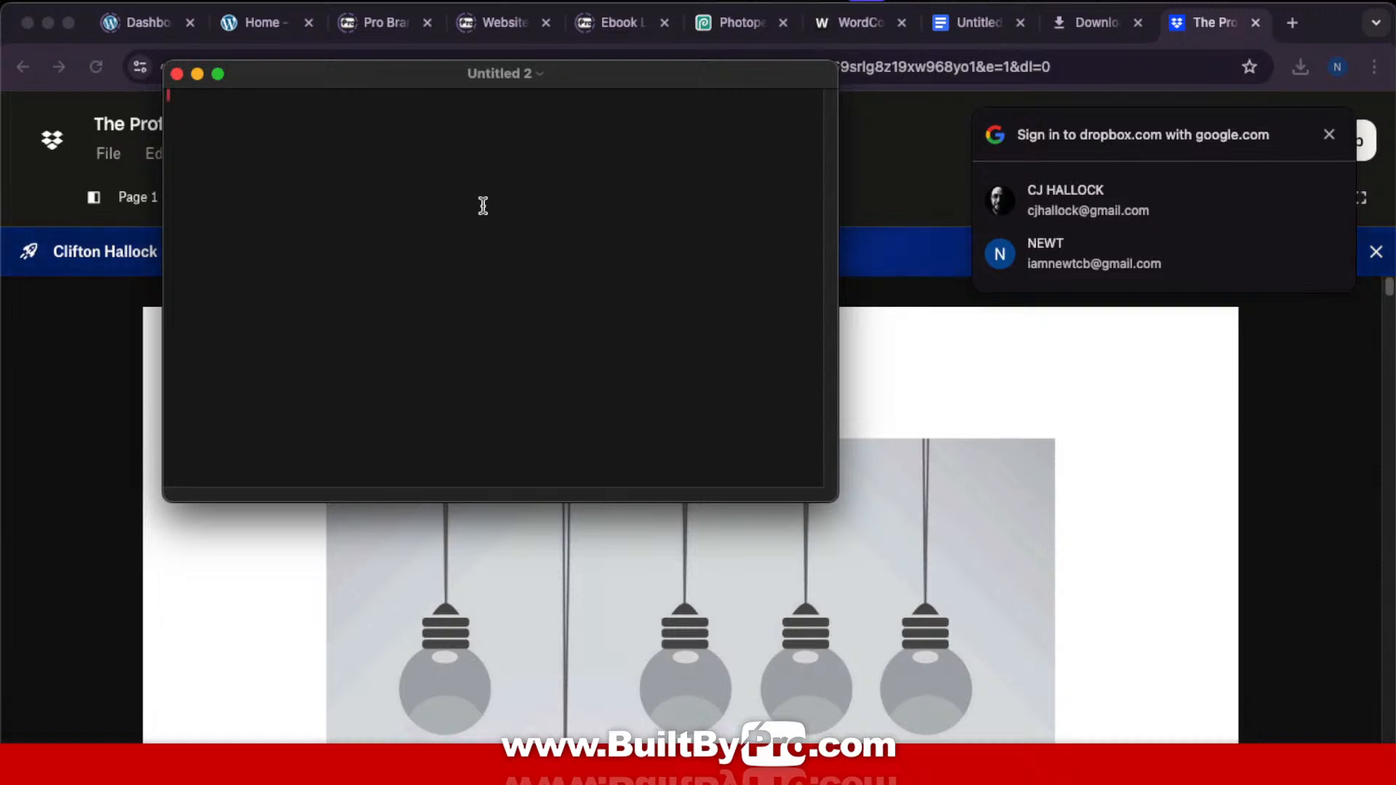
# Step: Paste the copied Dropbox share link into the blank text document, leaving three empty lines above it
pyautogui.press('Return')
pyautogui.press('Return')
pyautogui.press('Return')
pyautogui.press('Return')
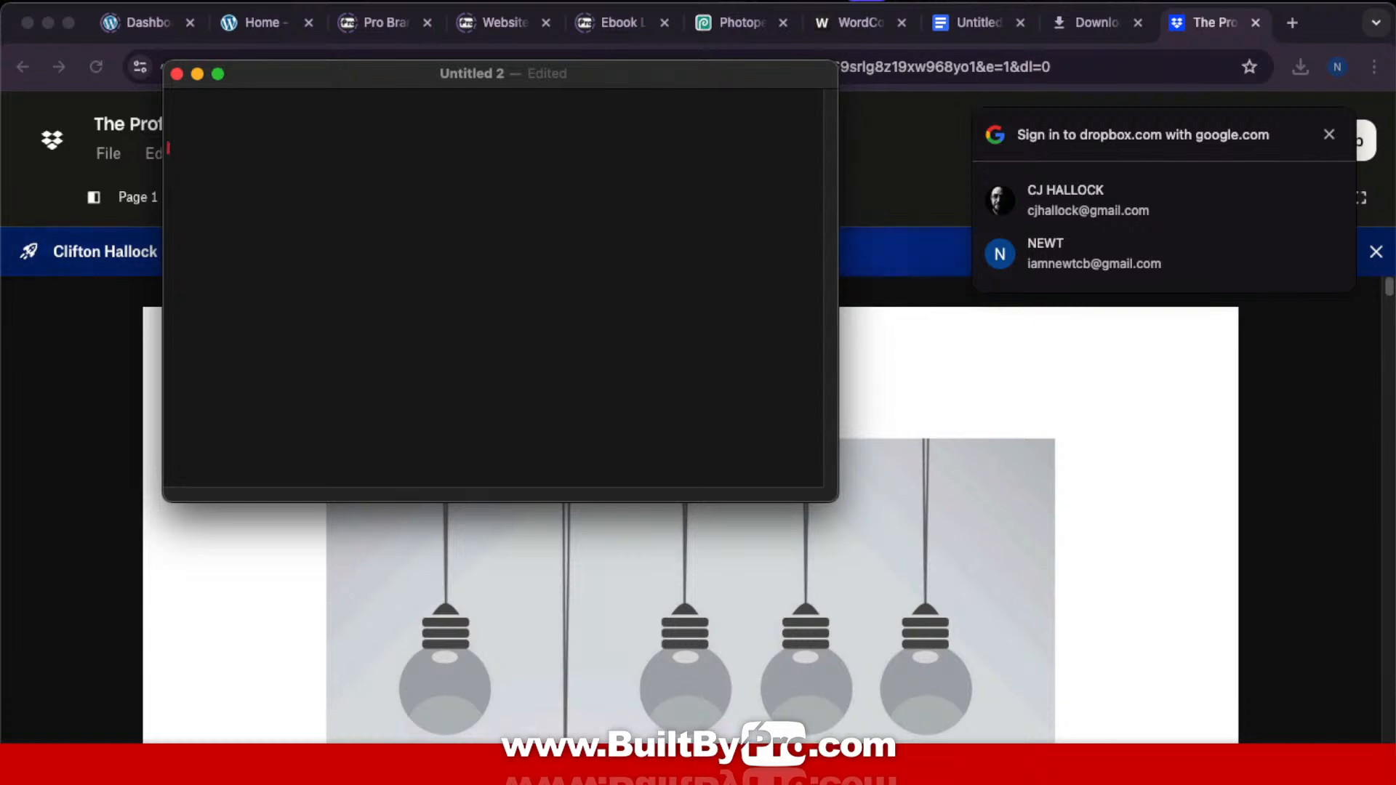
pyautogui.press('super+v')
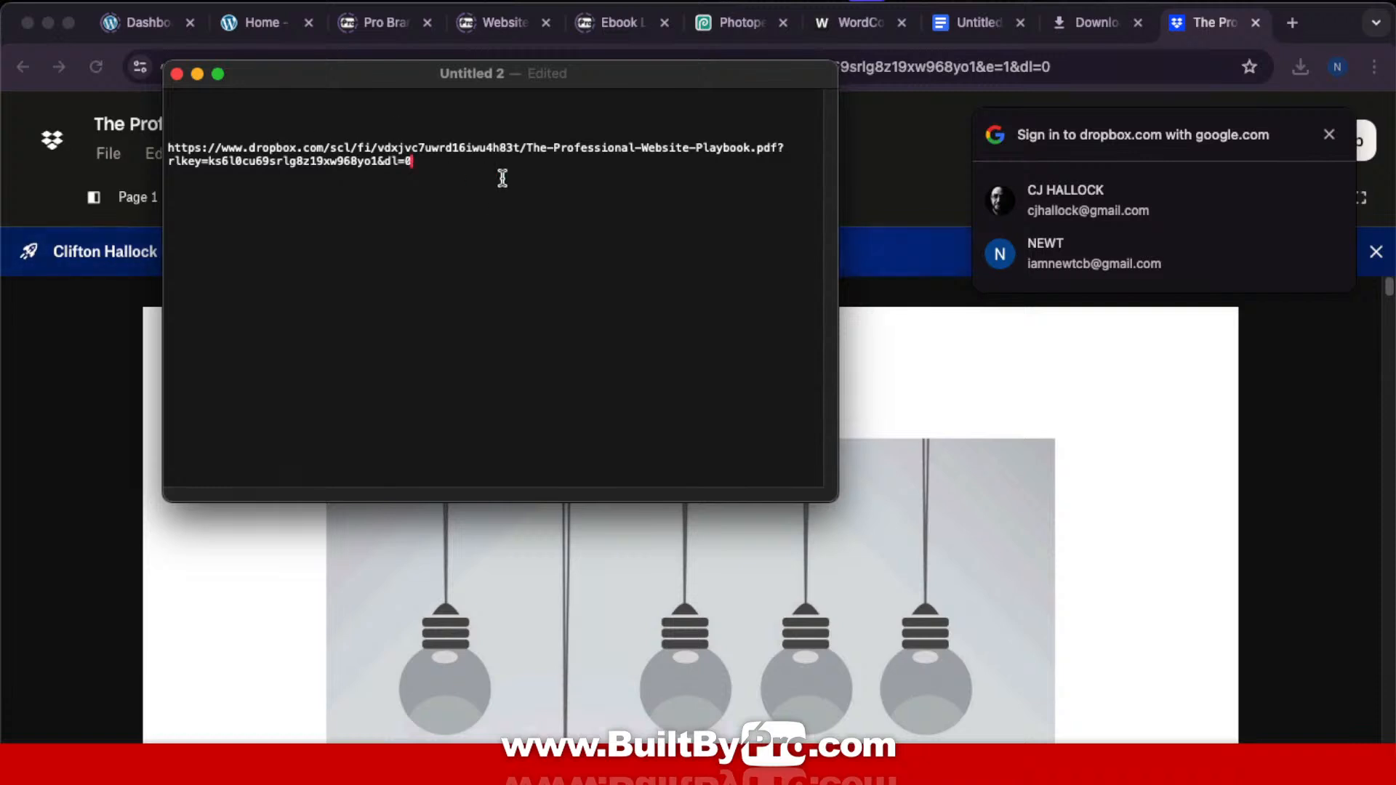
pyautogui.moveTo(459, 159); pyautogui.dragTo(168, 150)
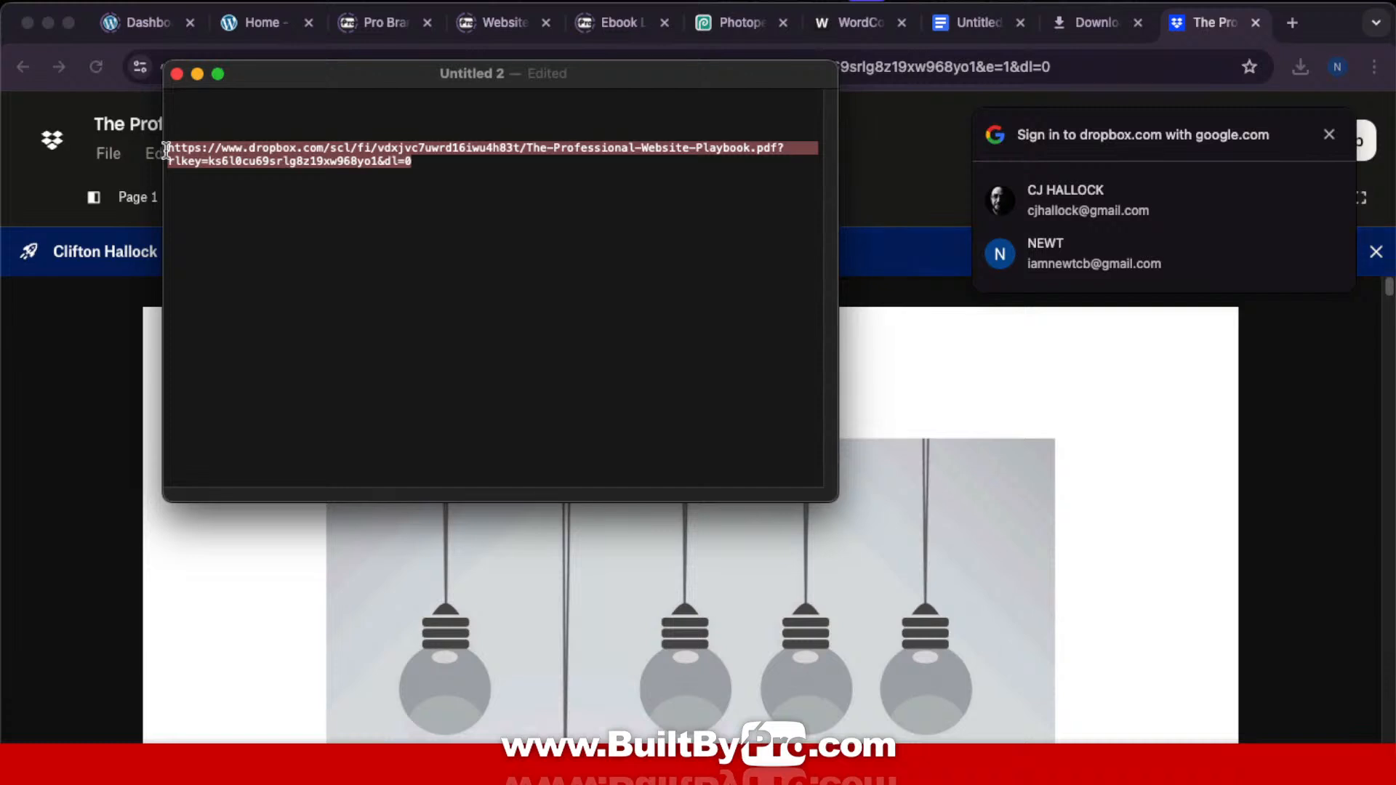
pyautogui.click(311, 153)
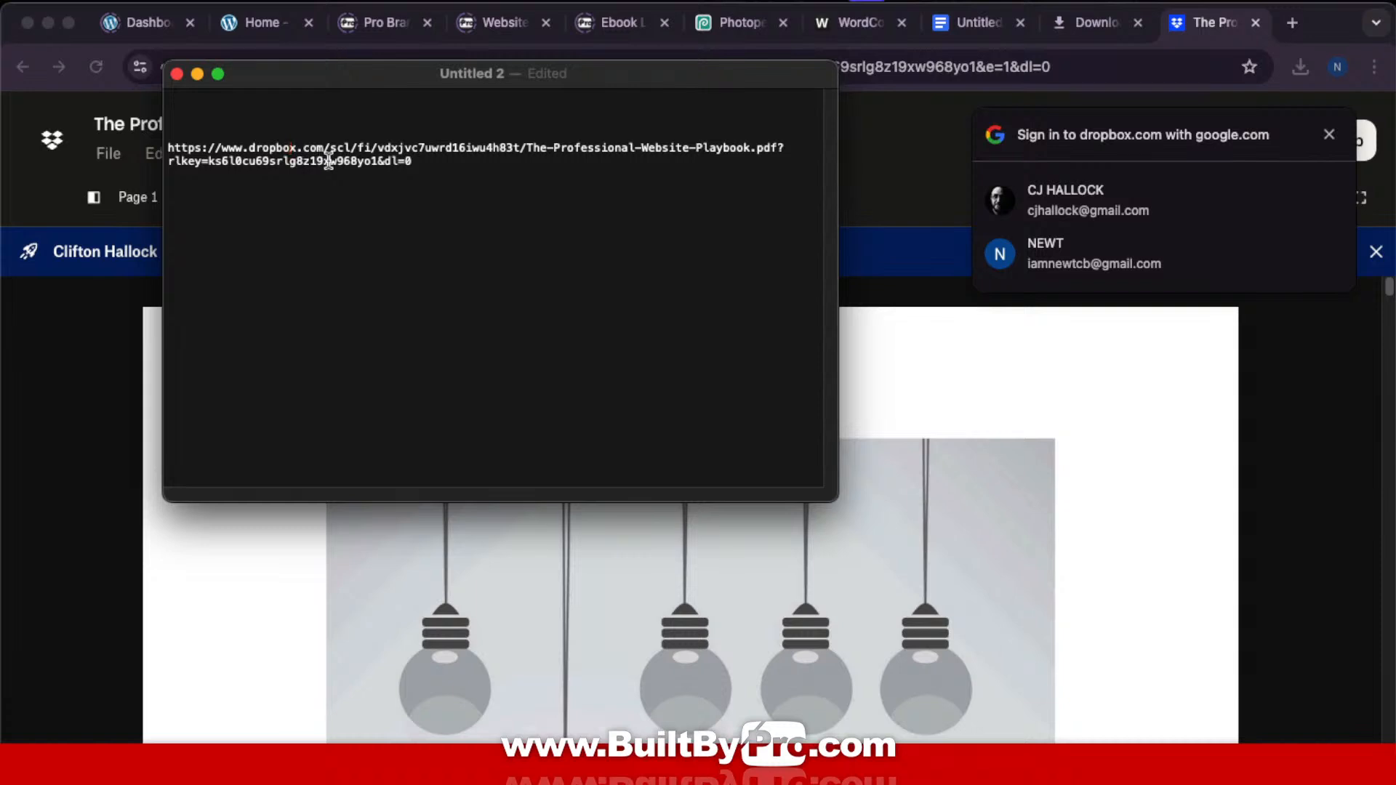
# Step: Replace "www" with "dl" at the start of the pasted Dropbox link's domain
pyautogui.click(243, 149)
pyautogui.press('BackSpace')
pyautogui.press('BackSpace')
pyautogui.press('BackSpace')
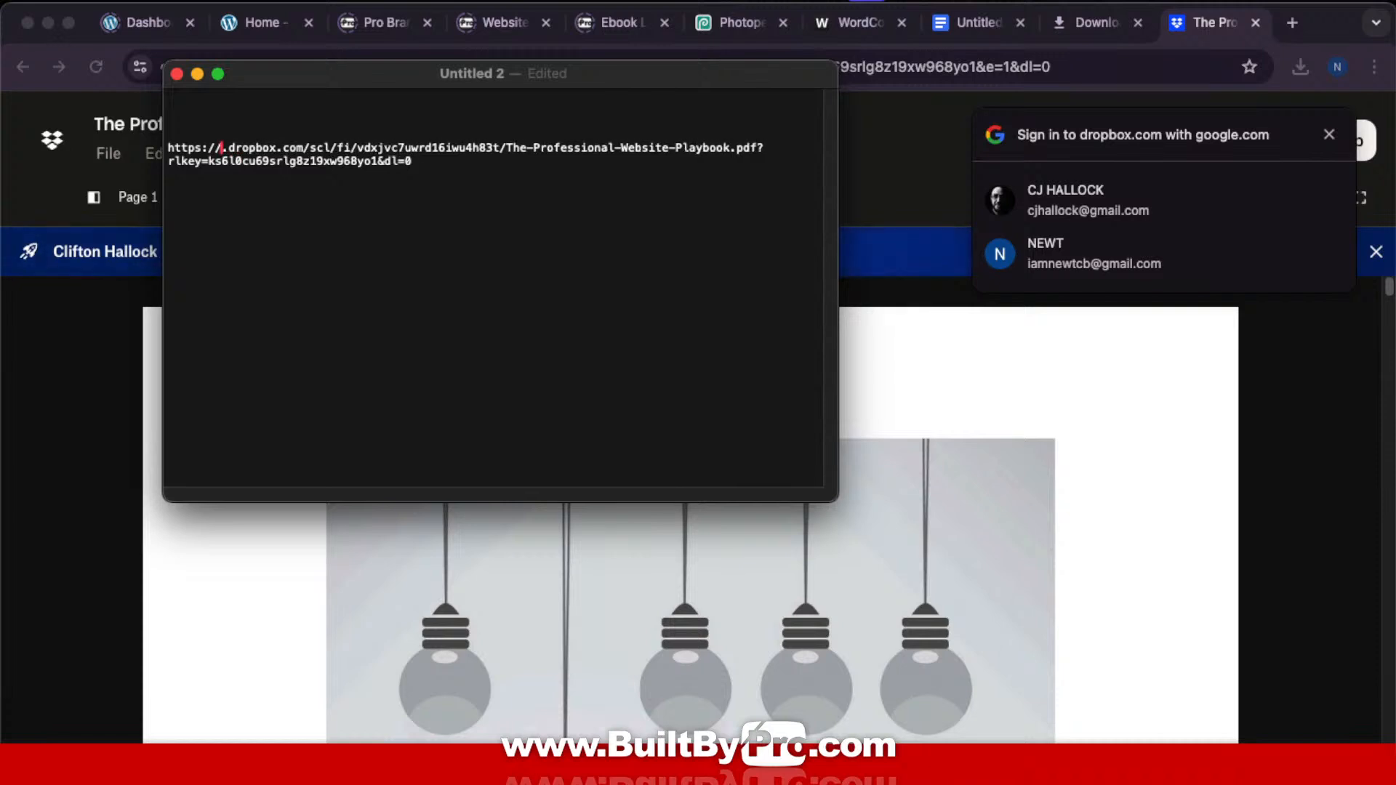
pyautogui.write('dl')
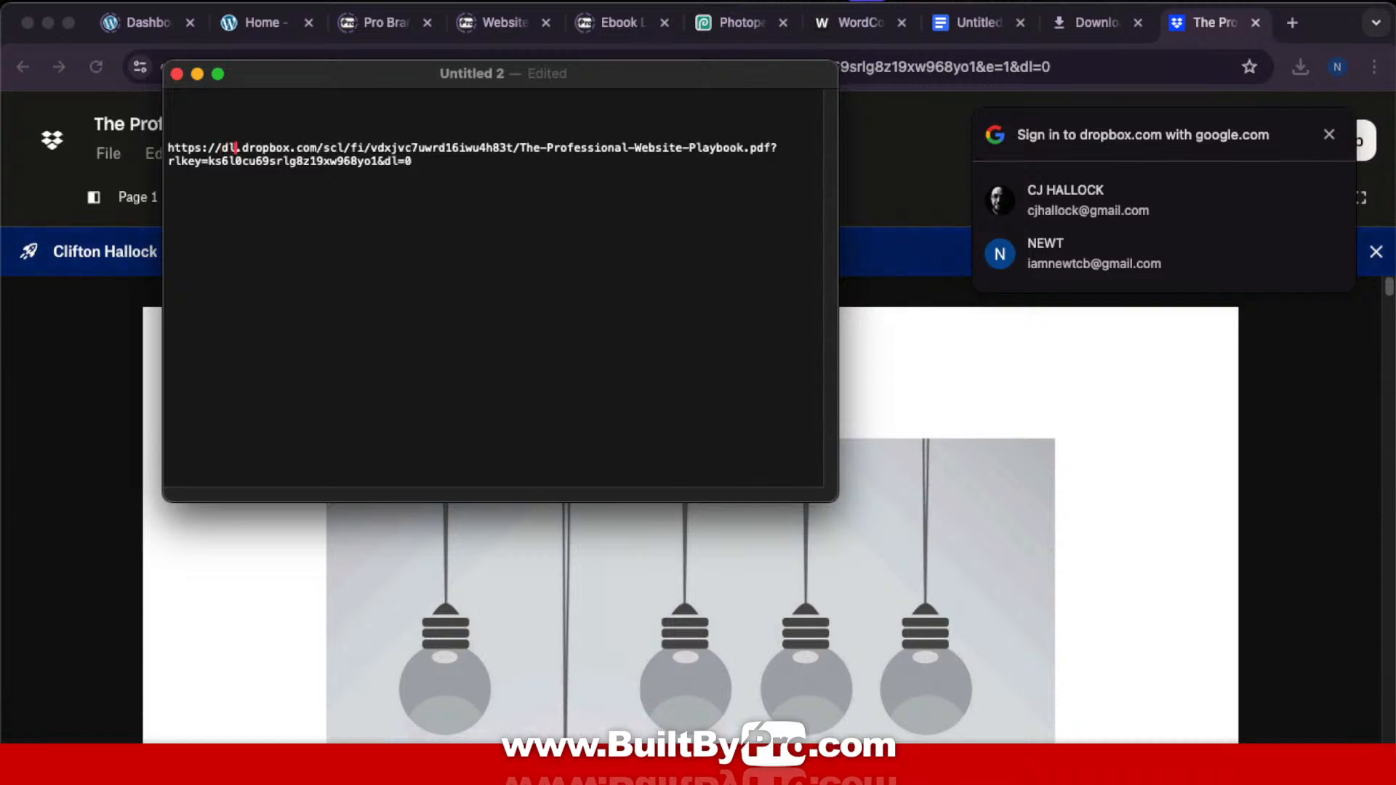
# Step: Insert "usercontent" directly after "dropbox" in the link so the domain reads dl.dropboxusercontent.com
pyautogui.press('Right')
pyautogui.press('Right')
pyautogui.press('Right')
pyautogui.press('Right')
pyautogui.press('Right')
pyautogui.press('Right')
pyautogui.press('Right')
pyautogui.press('Right')
pyautogui.press('Right')
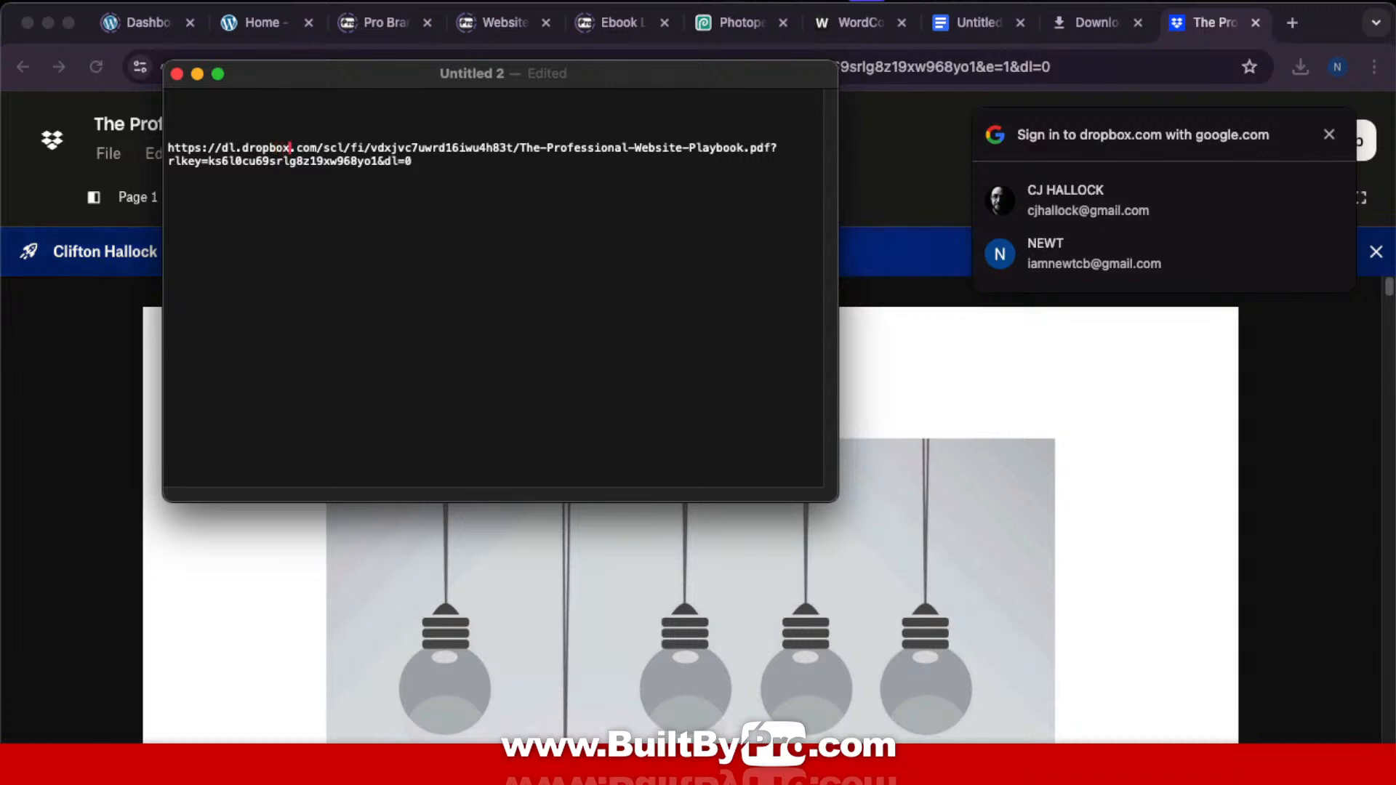
pyautogui.press('Left')
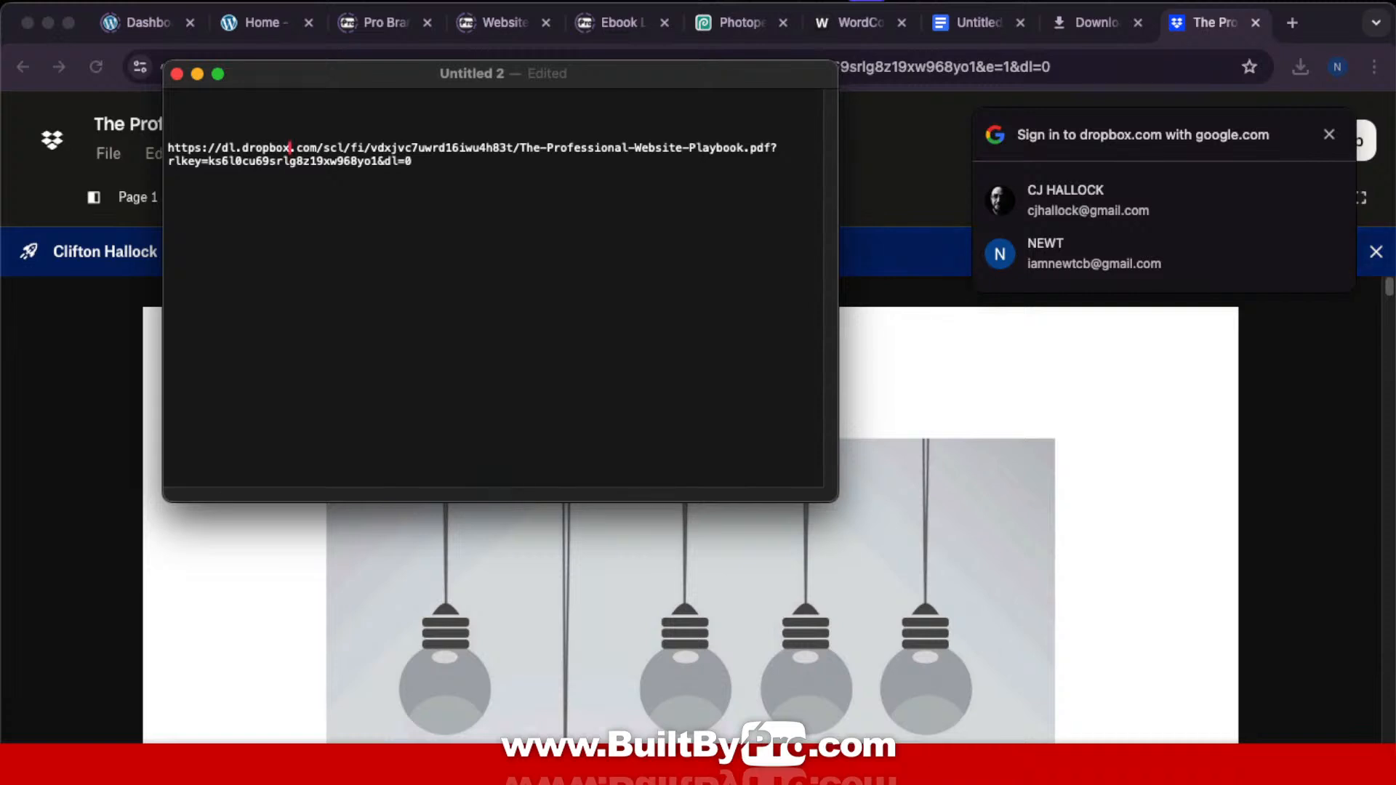
pyautogui.write('userco')
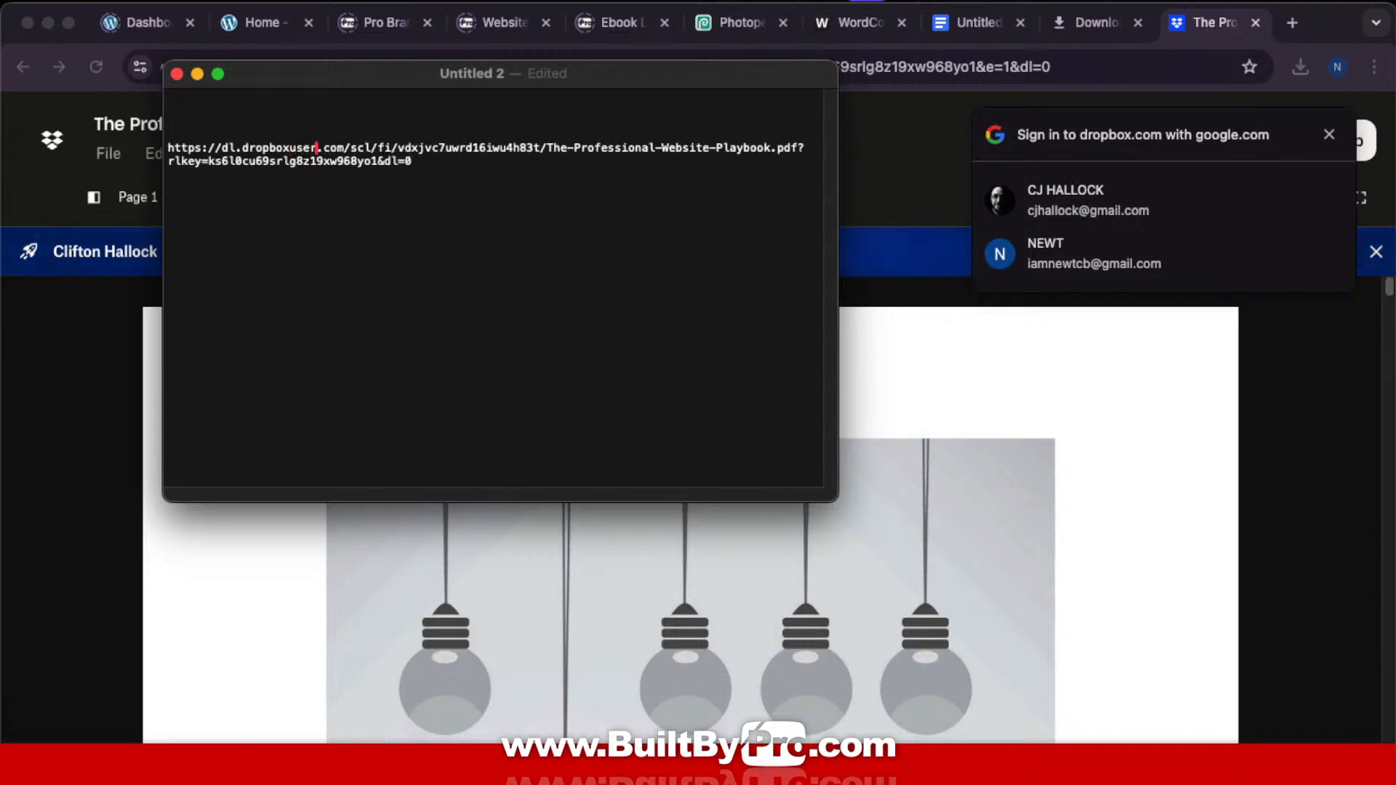
pyautogui.write('ntent')
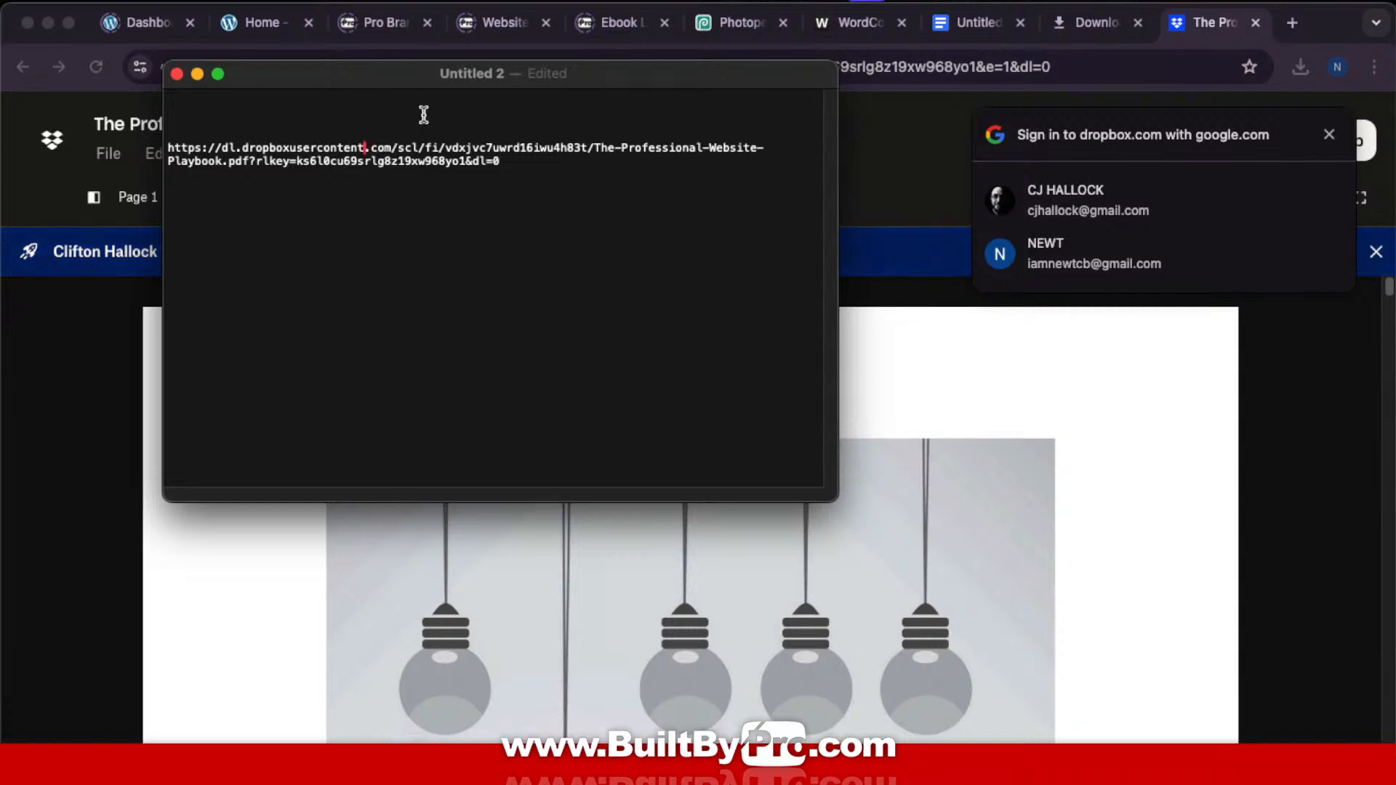
# Step: Select the whole edited dl.dropboxusercontent.com link, from https through dl=0
pyautogui.moveTo(391, 148); pyautogui.dragTo(546, 167)
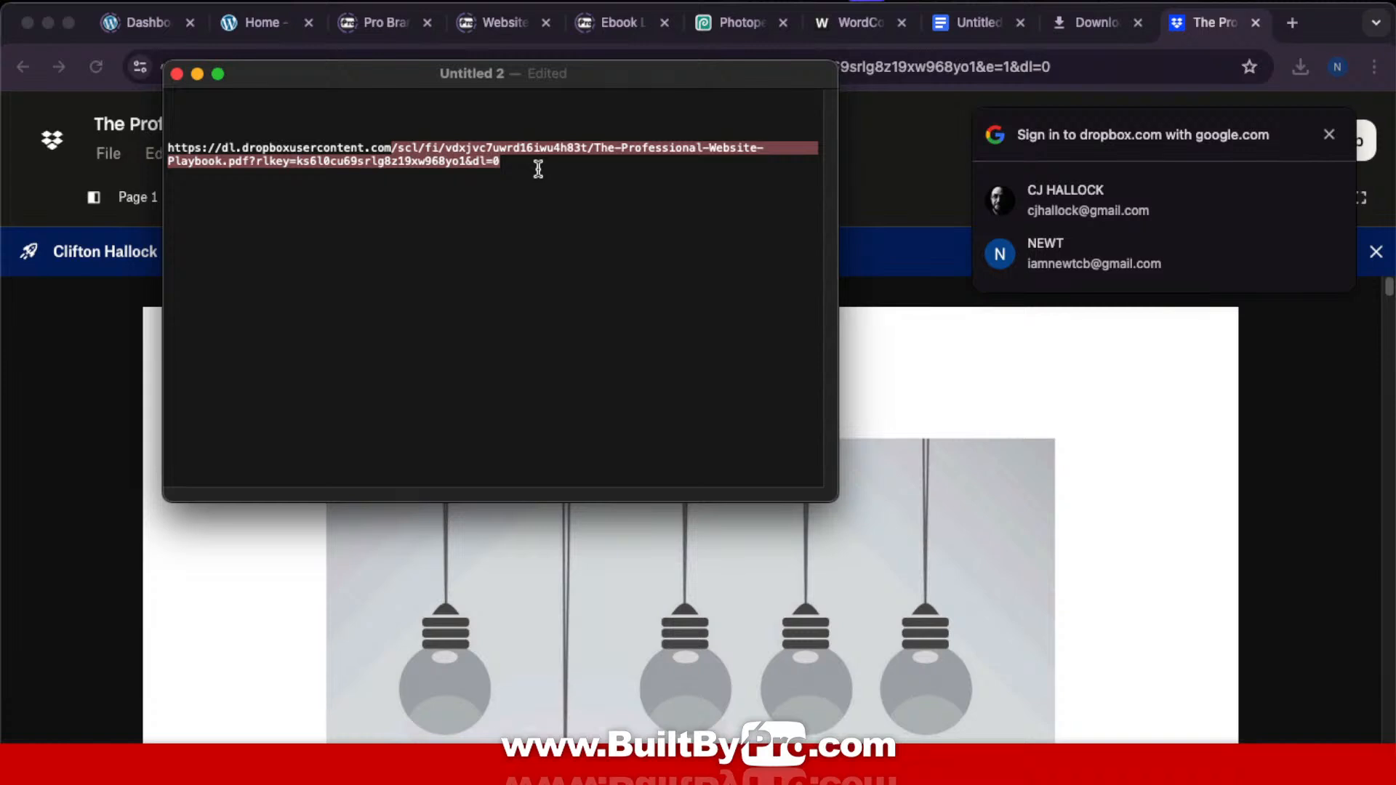
pyautogui.click(526, 167)
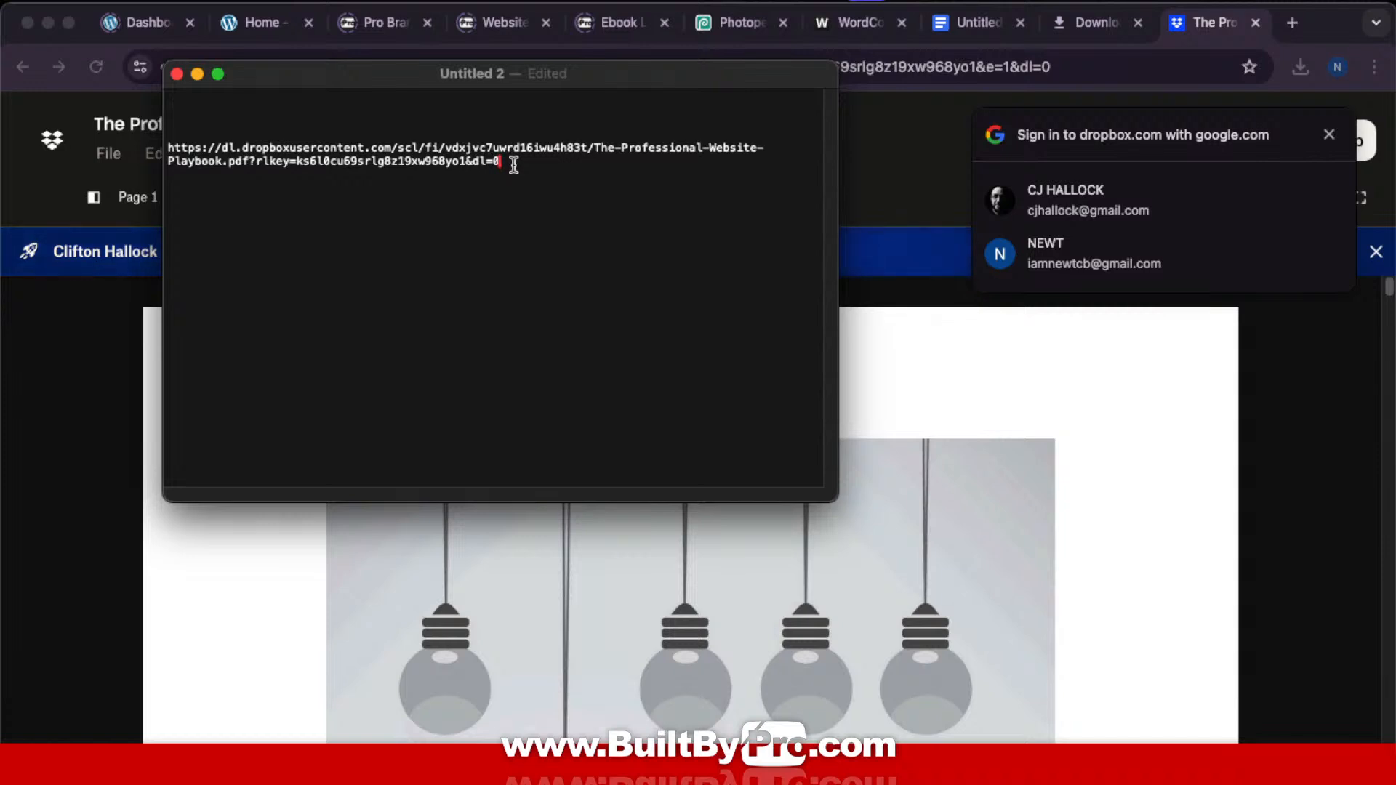
pyautogui.moveTo(512, 163); pyautogui.dragTo(543, 155)
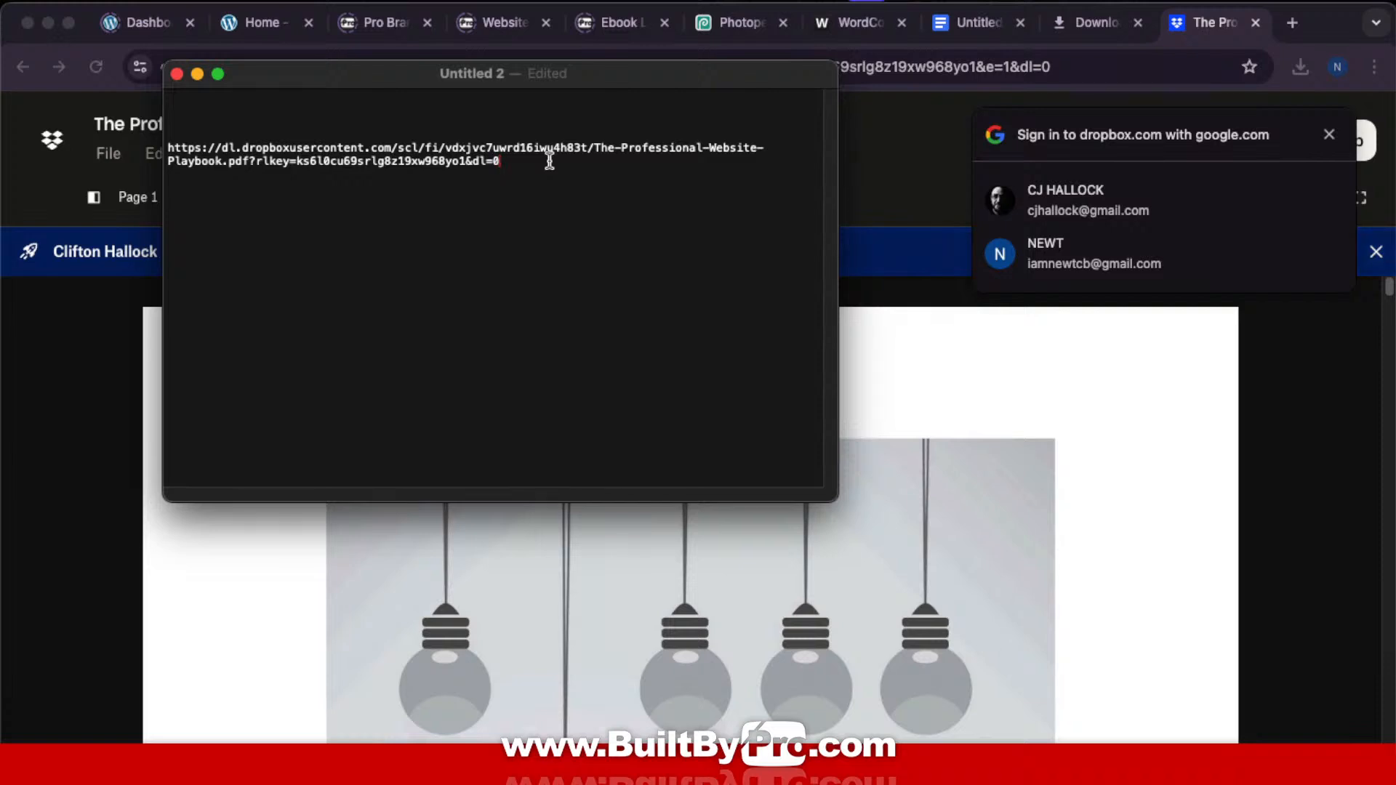
pyautogui.moveTo(542, 163); pyautogui.dragTo(156, 153)
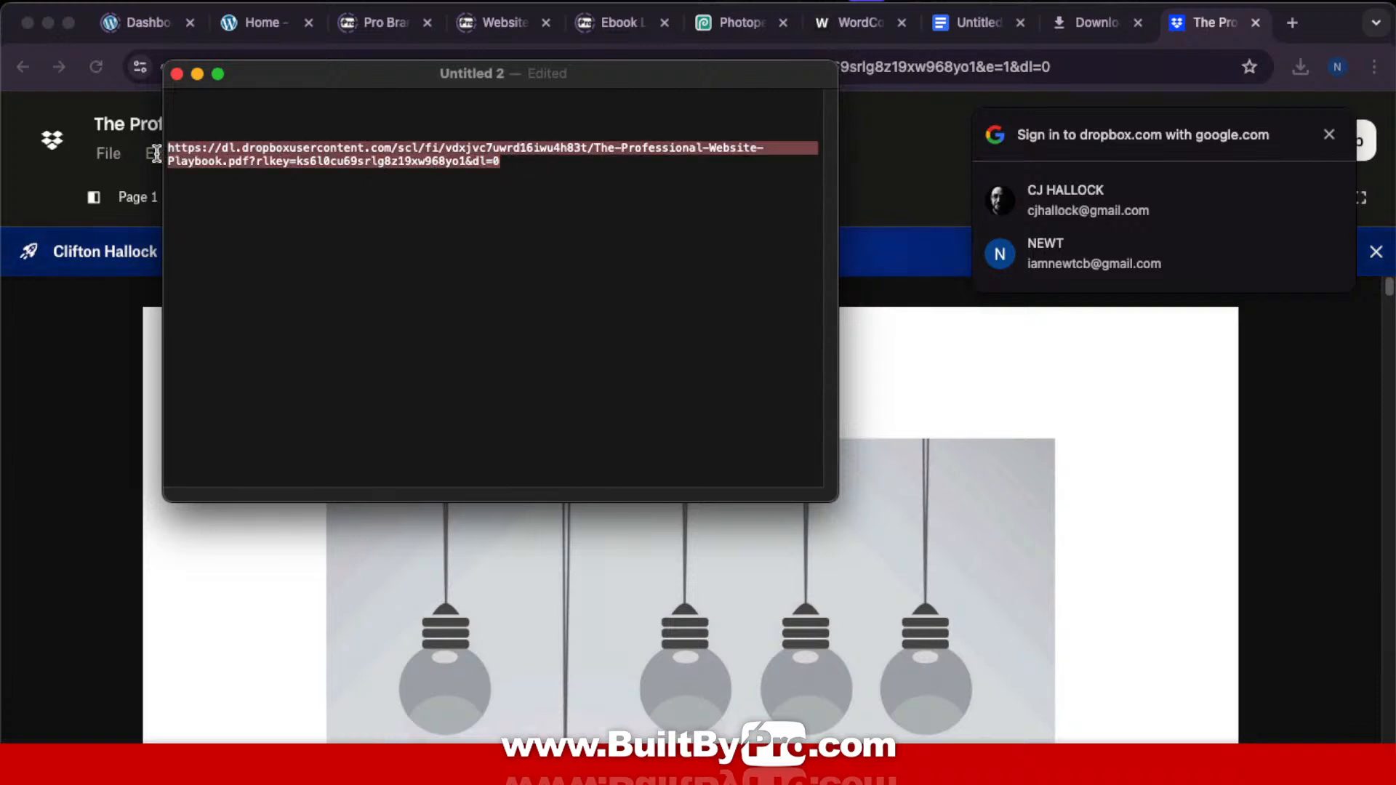